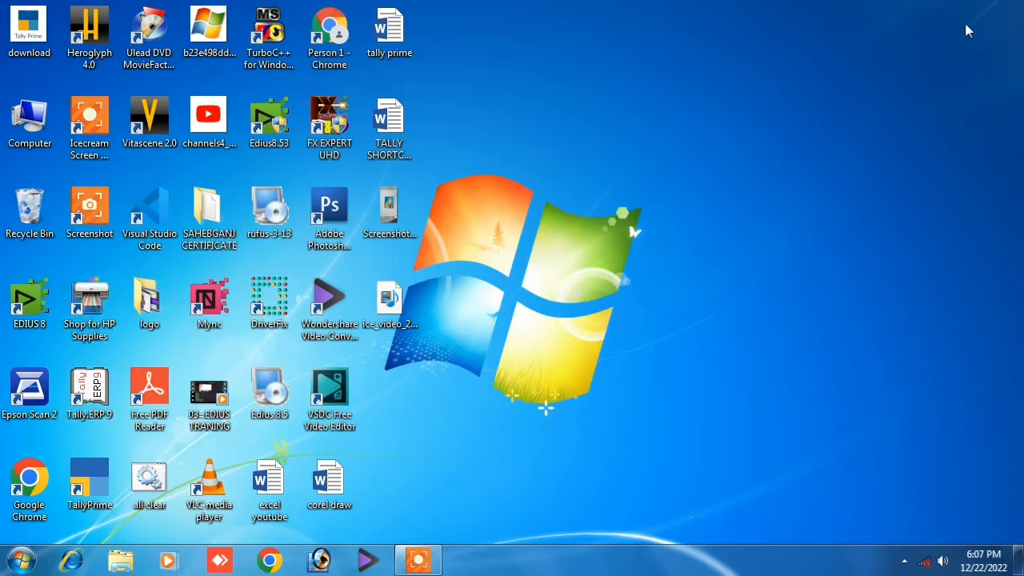
Launch Tally.ERP 9 by searching 'tally' from the Windows Start menu.
left_click(19, 563)
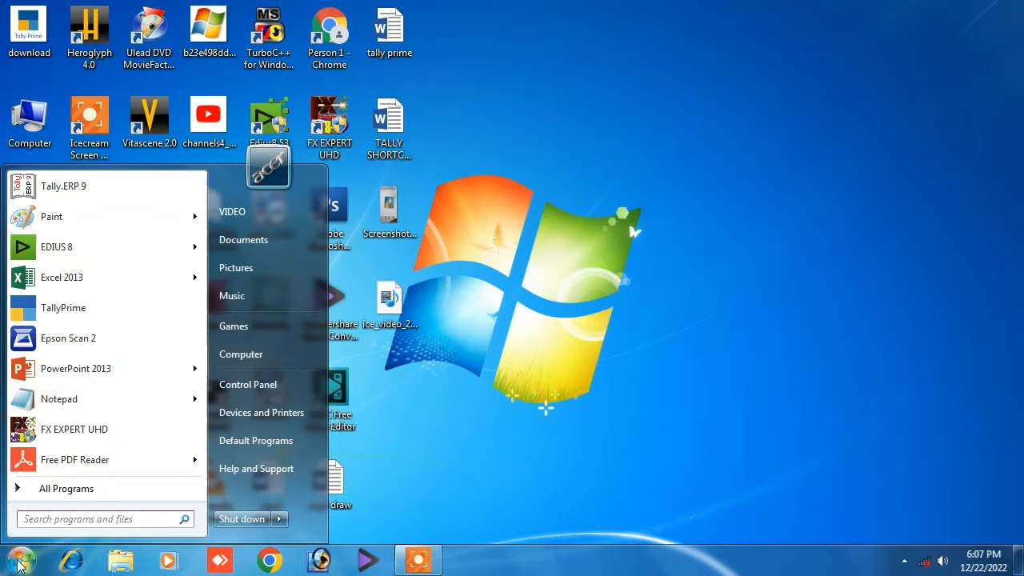
type("tally")
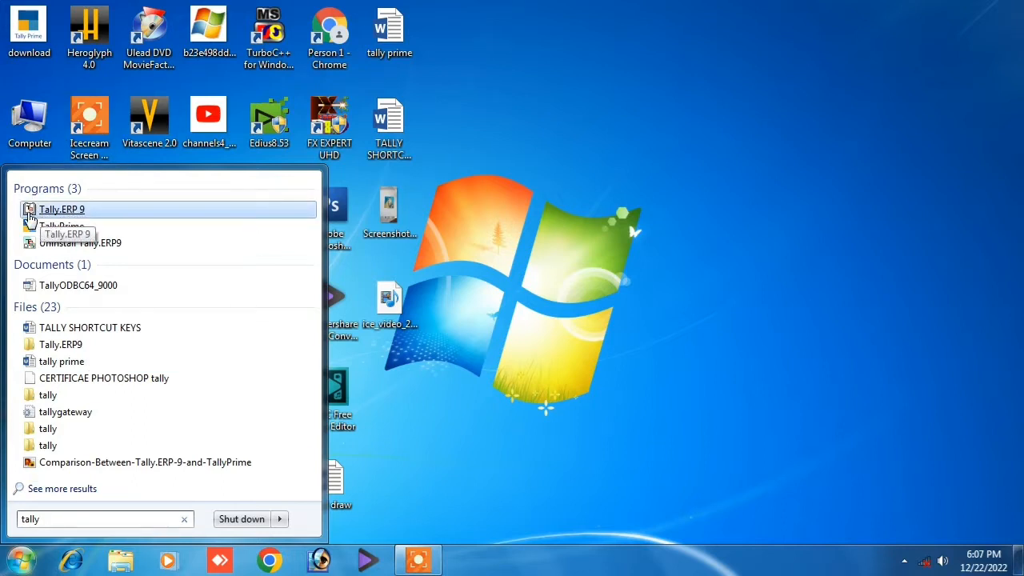
left_click(30, 213)
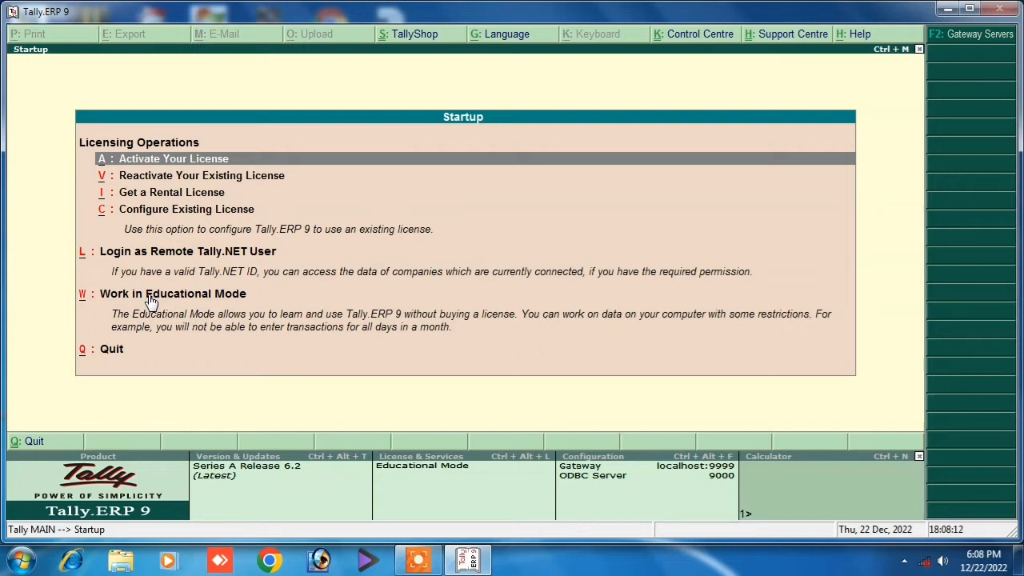
Dismiss the startup licensing panel and login prompt, then choose Create Company.
key("Escape")
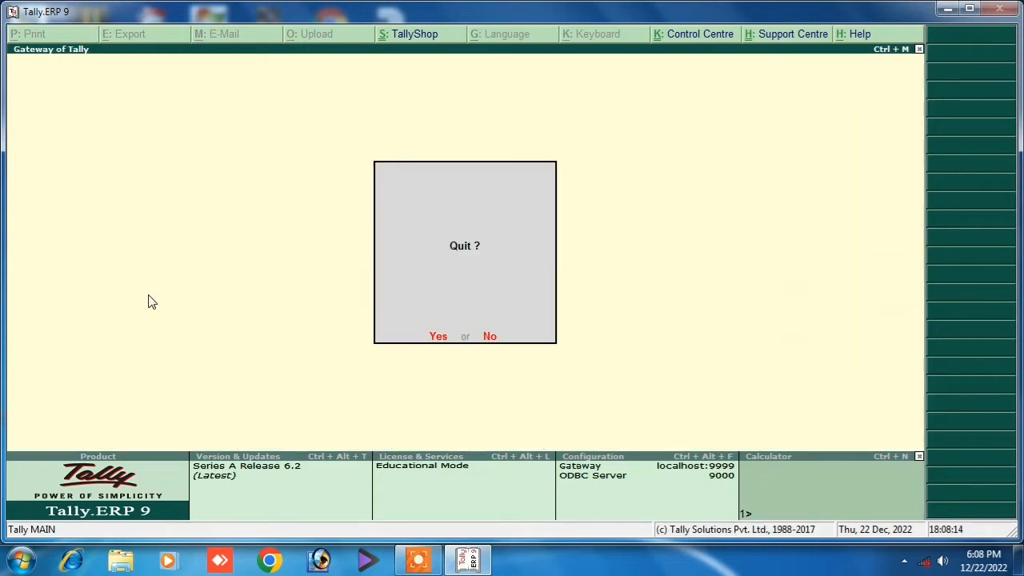
key("n")
key("Escape")
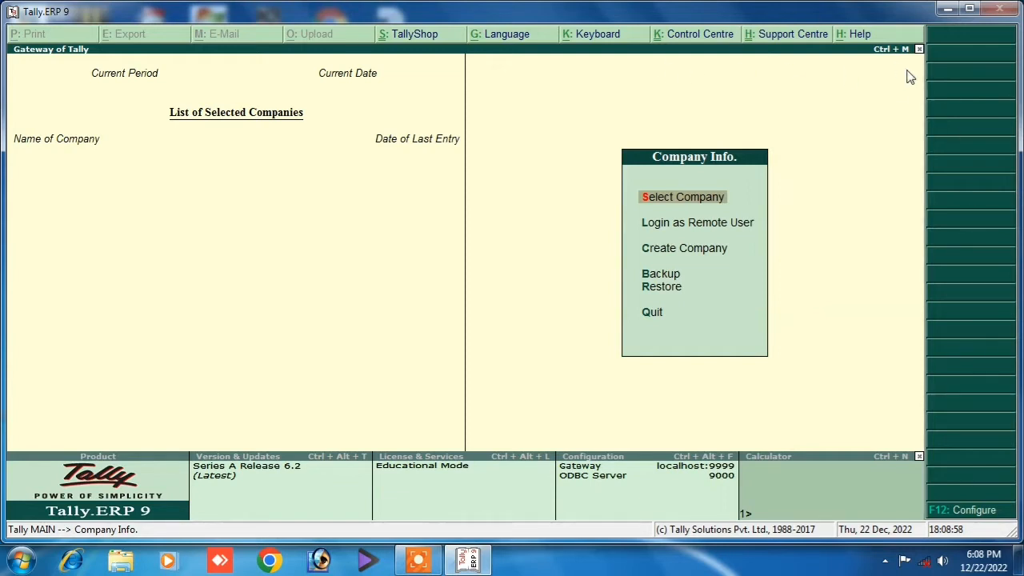
left_click(662, 253)
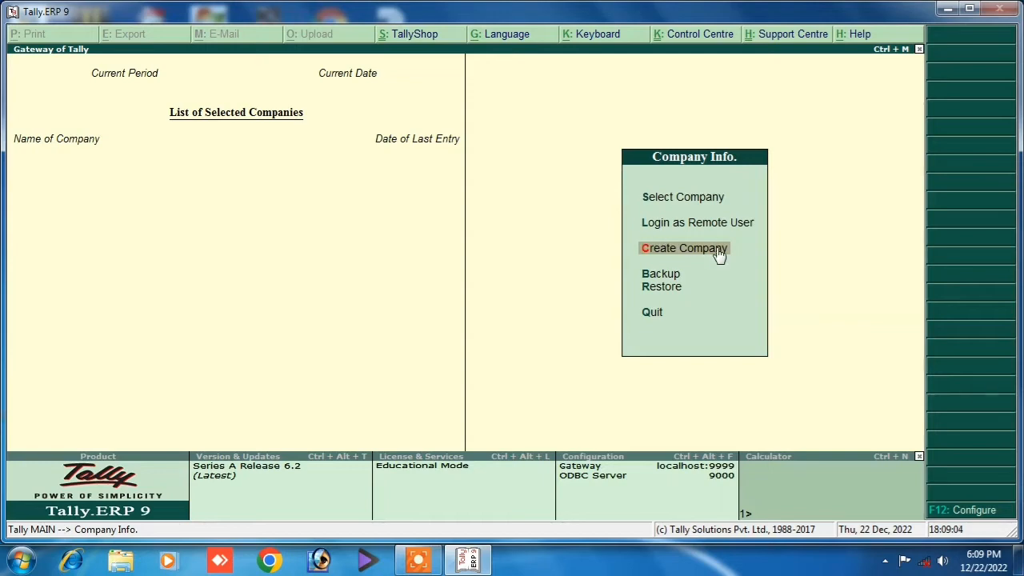
left_click(655, 253)
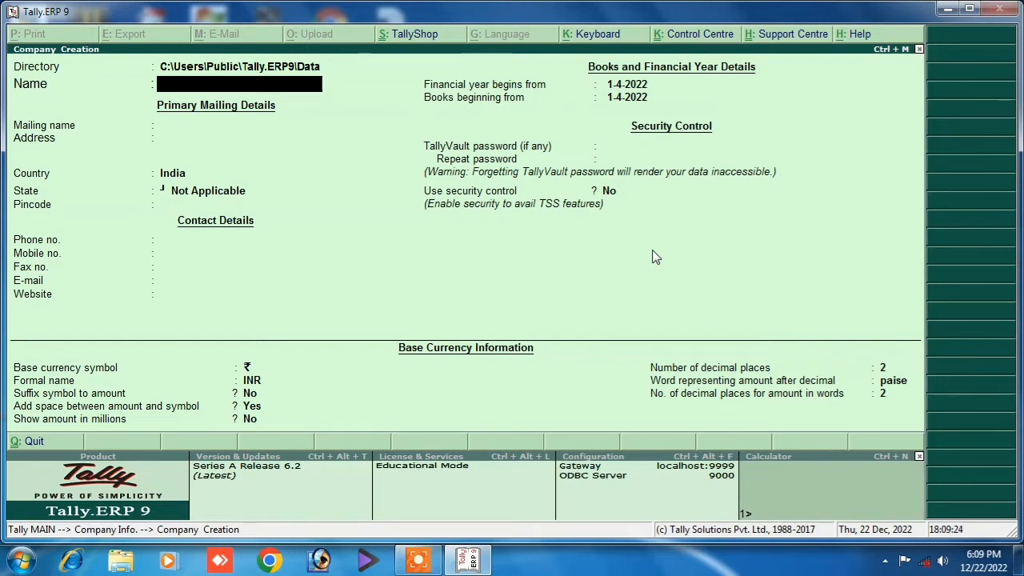
Name the company Zyx Pvt Ltd, keep the mailing name and enter its address.
type("Zyx Pvt Lt")
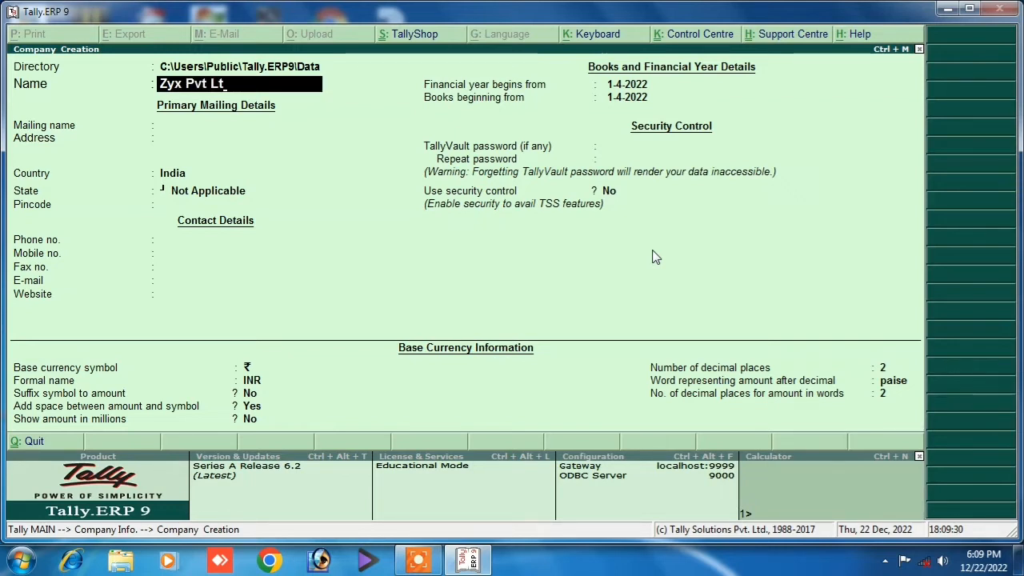
type("d")
key("Return")
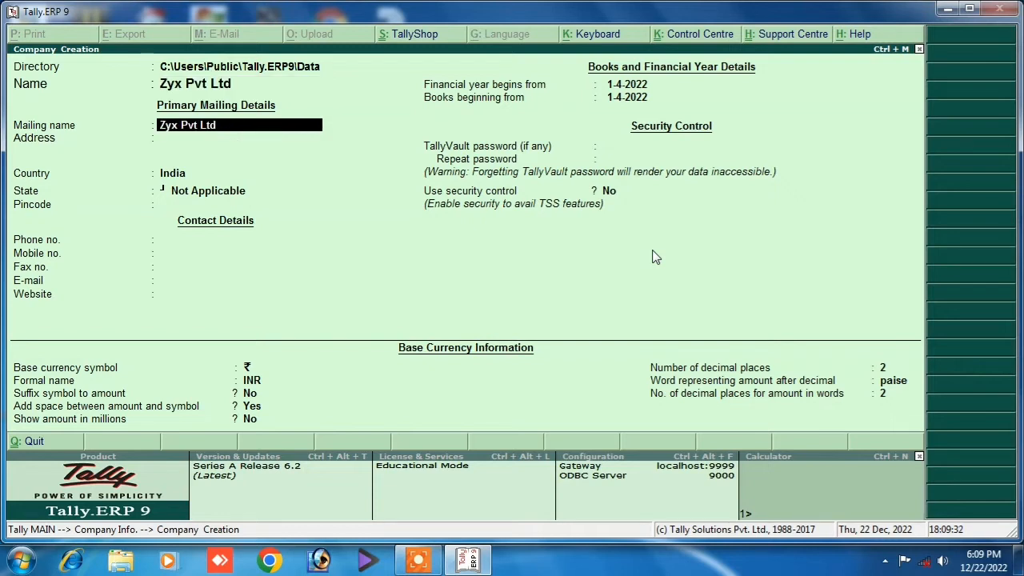
key("Return")
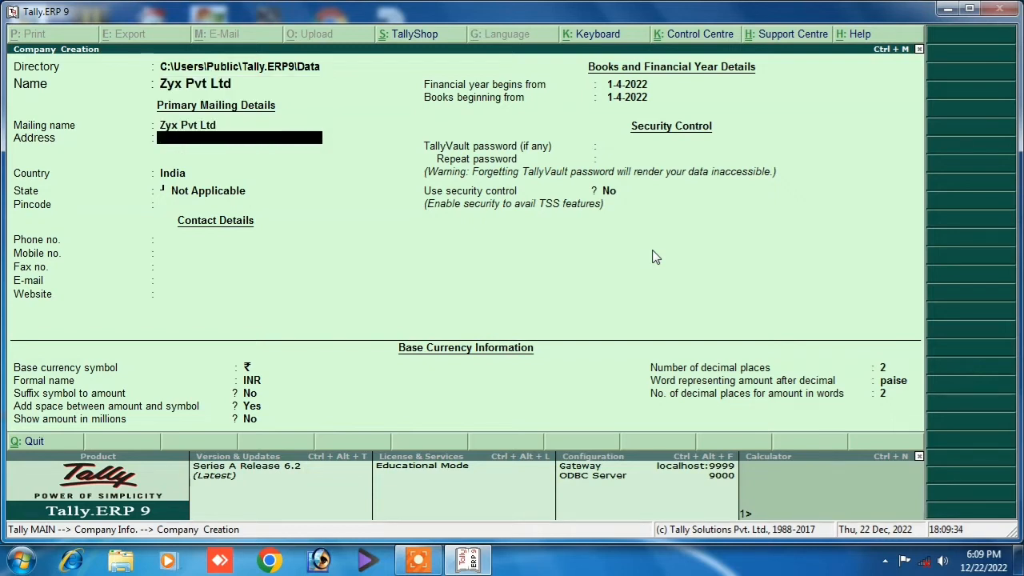
type("Sahebganj")
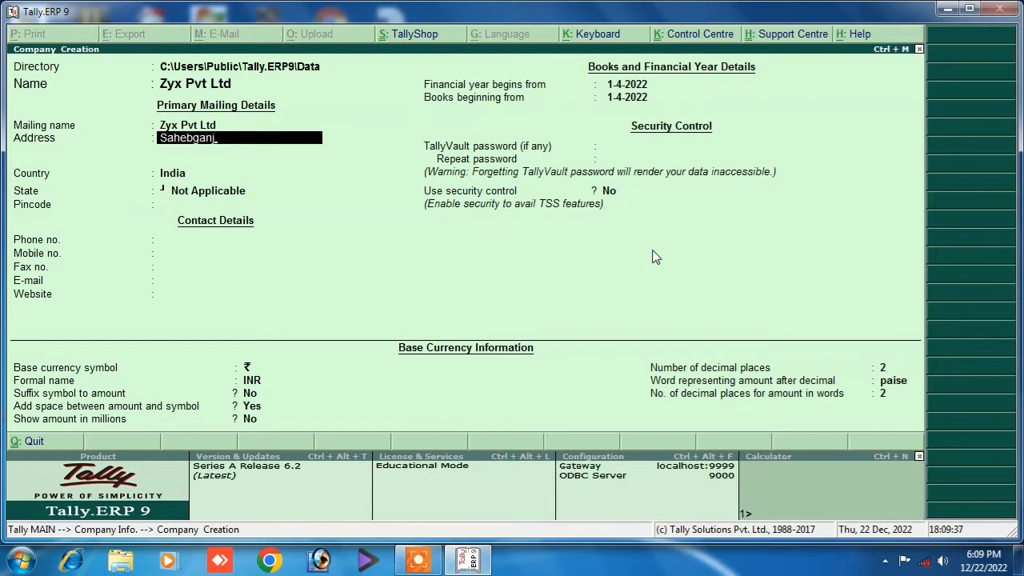
key("Return")
key("Return")
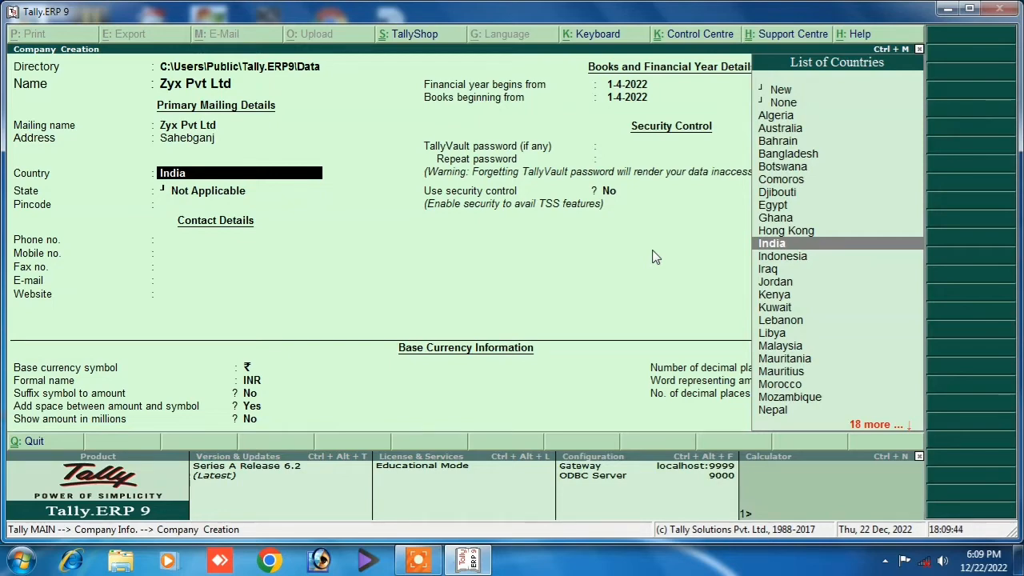
Keep country India, choose state Bihar, and enter the pincode and phone number.
key("Return")
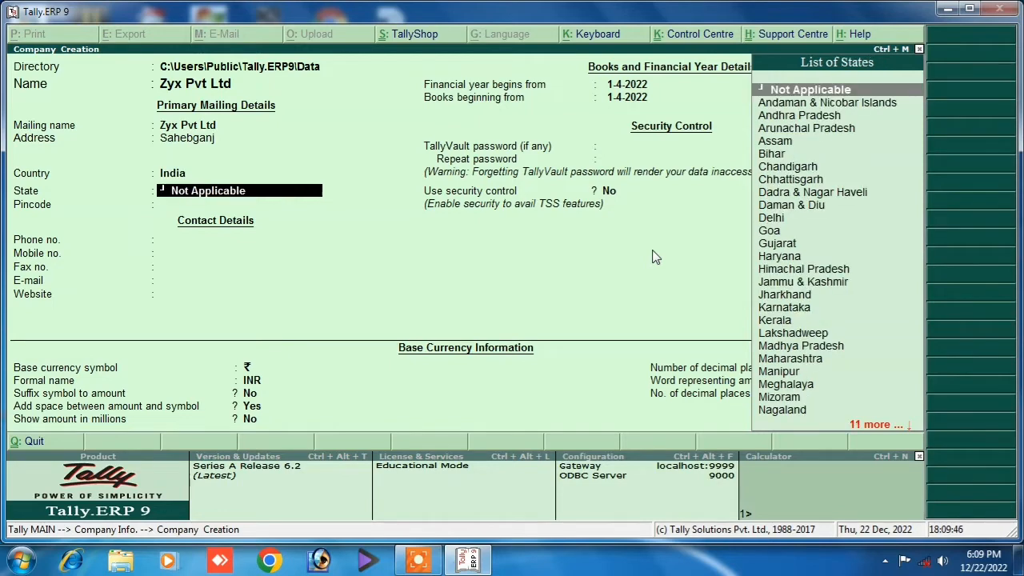
type("Bihar")
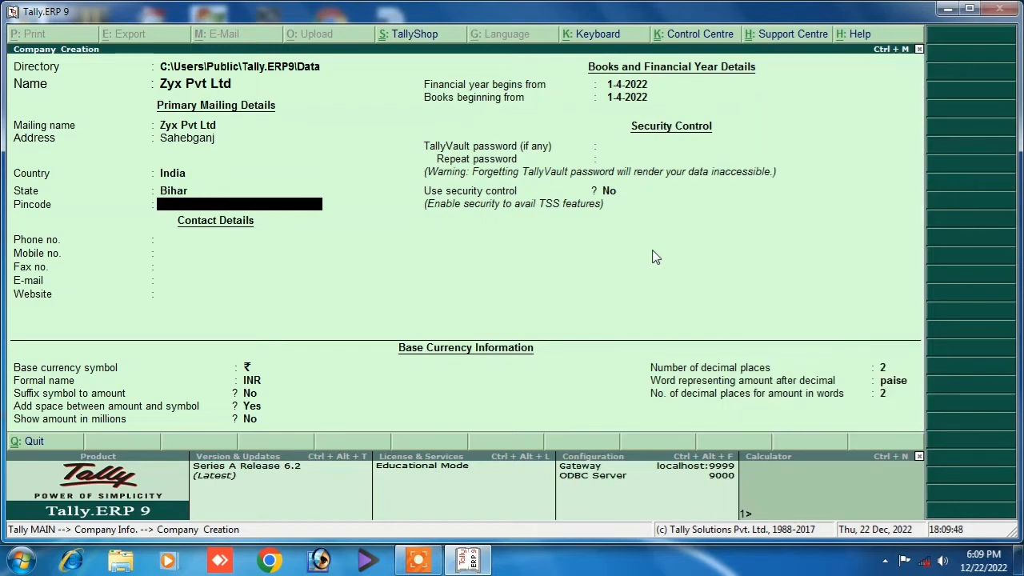
key("Return")
type("843125")
key("Return")
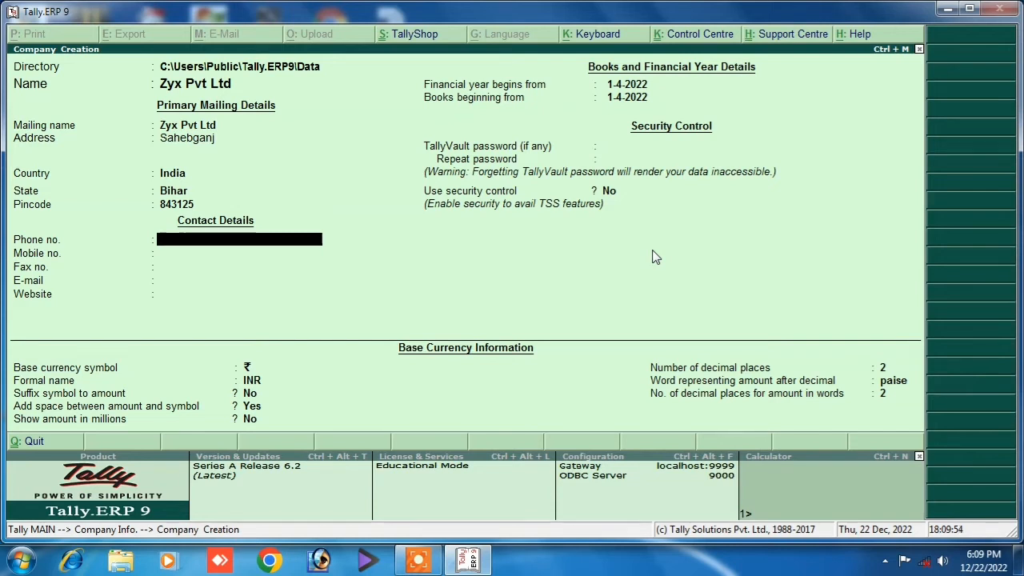
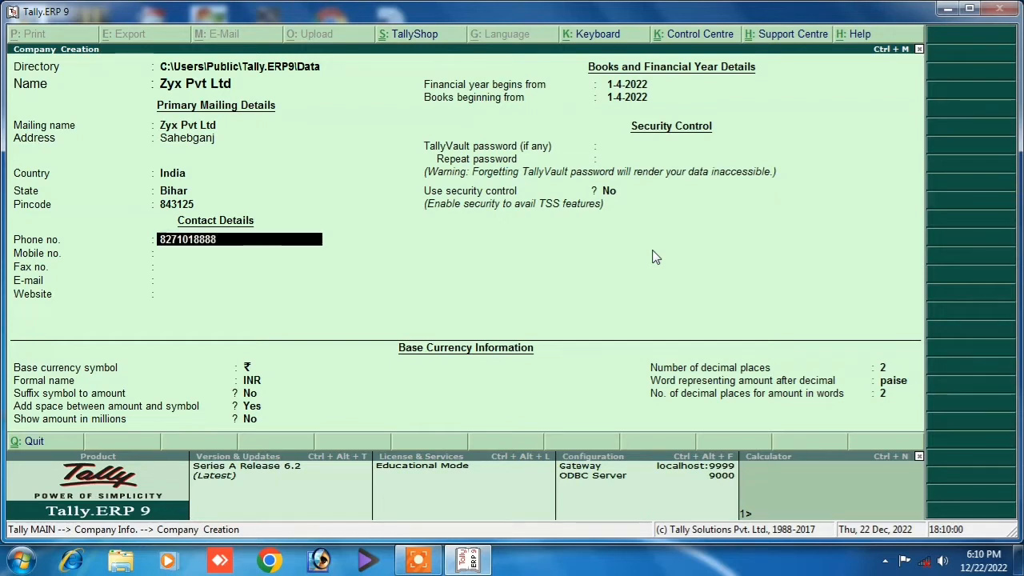
key("Return")
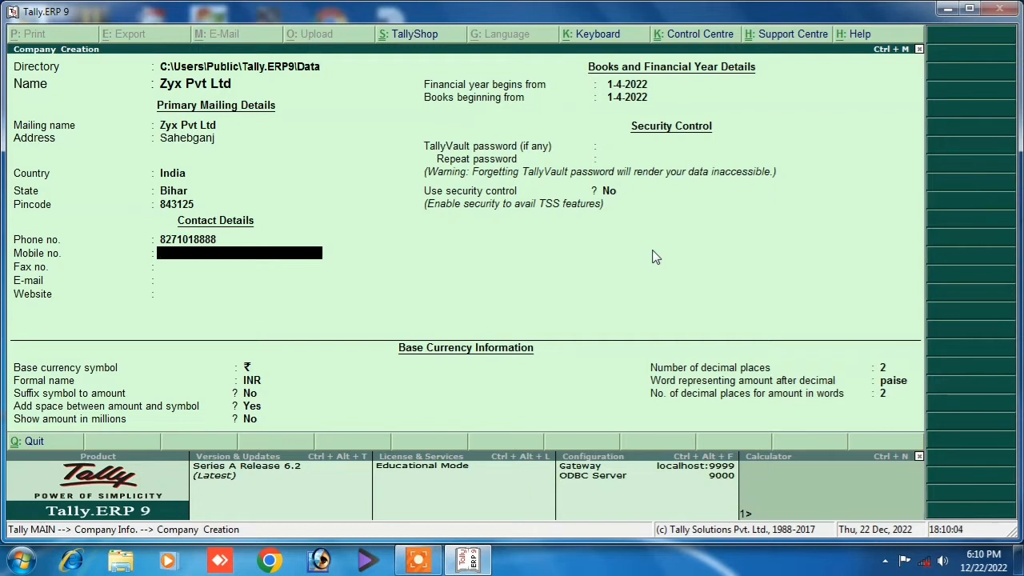
key("Return")
key("Return")
key("Return")
key("Return")
key("Return")
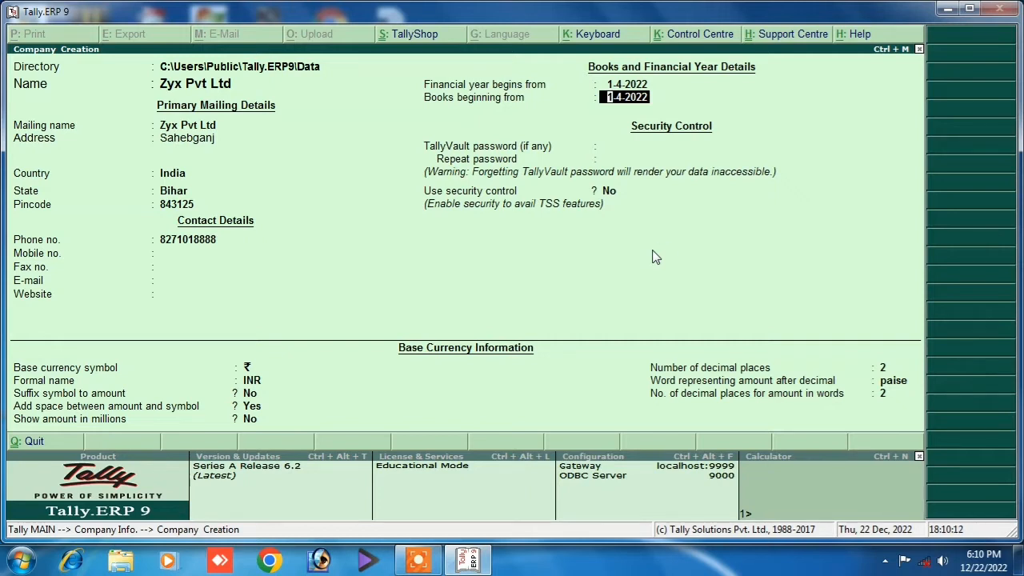
Accept books beginning 1-4-2022, leave TallyVault password blank and enable security control.
key("Return")
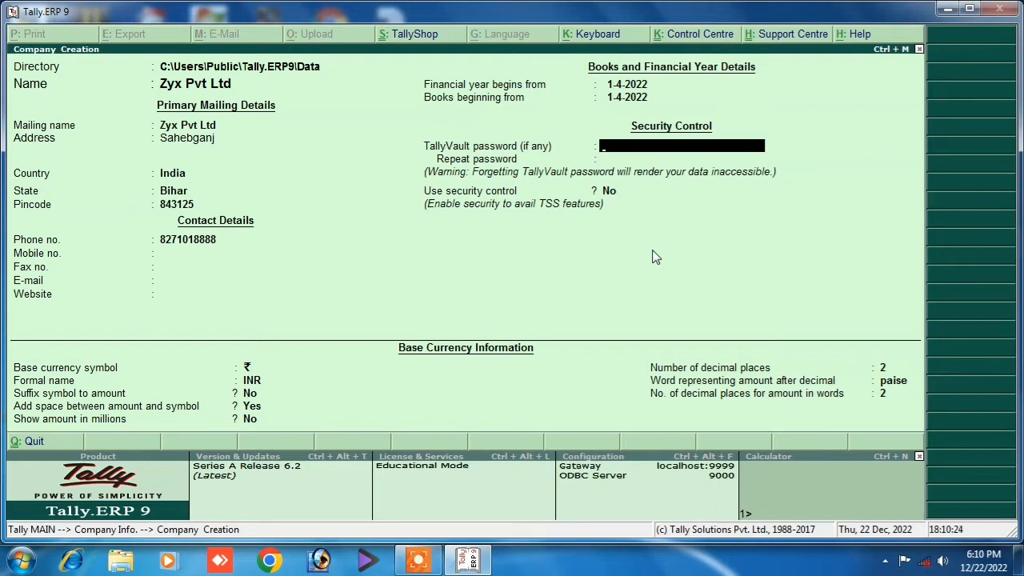
key("Return")
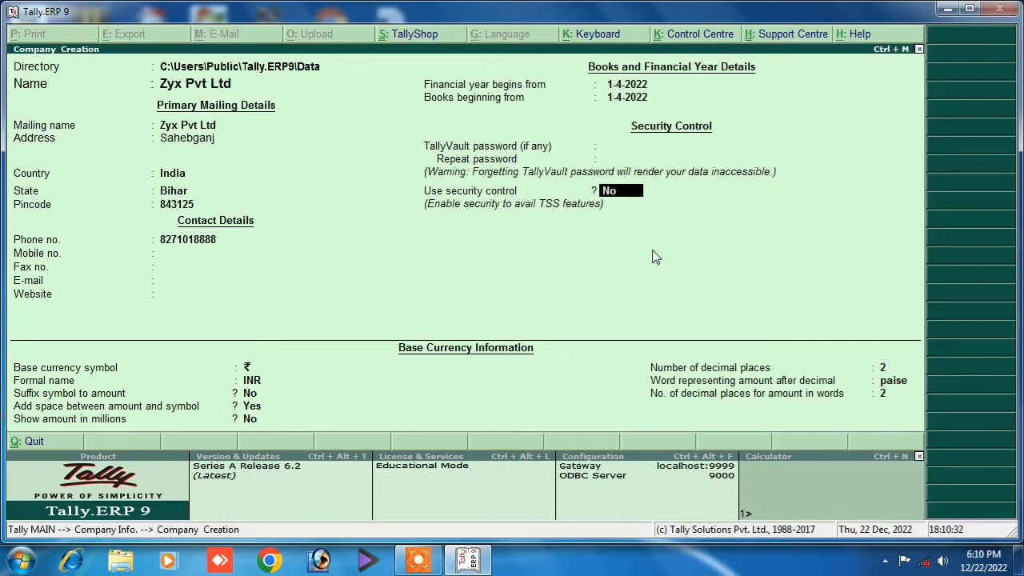
type("yes")
key("Return")
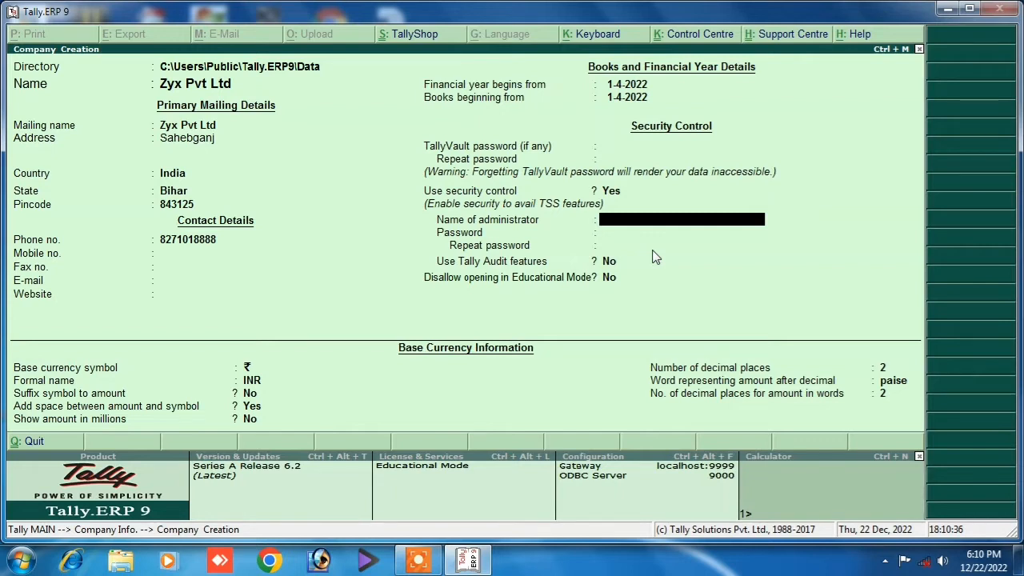
Enter the administrator name and password twice, then dismiss the password-loss warning.
type("manish")
key("Return")
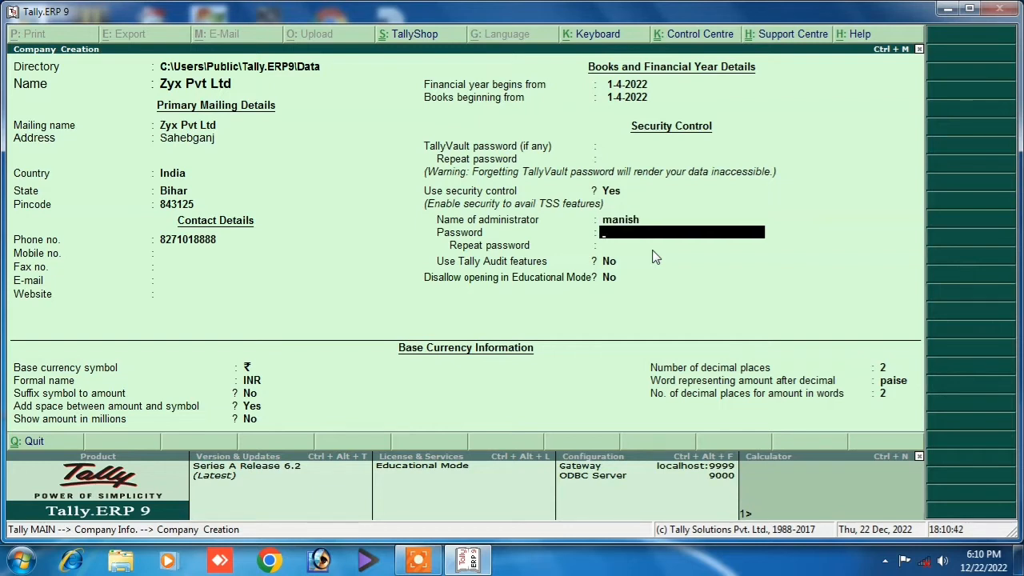
type("***")
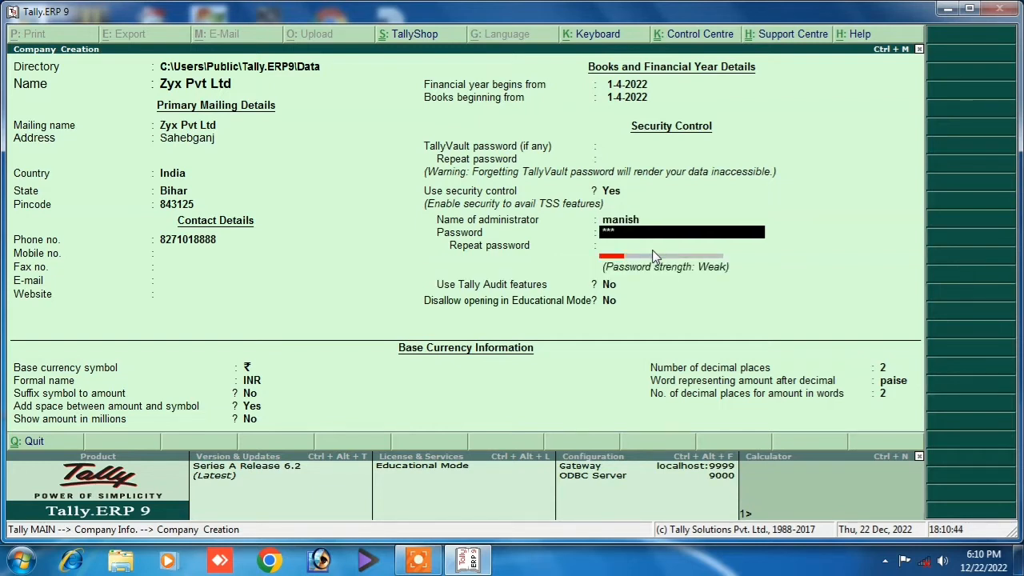
key("Return")
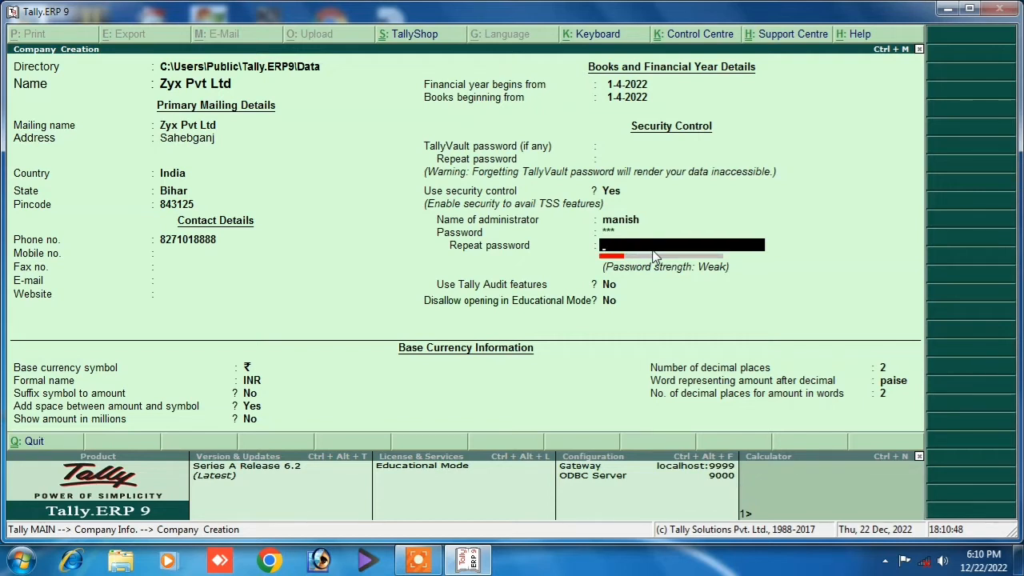
type("3")
key("Return")
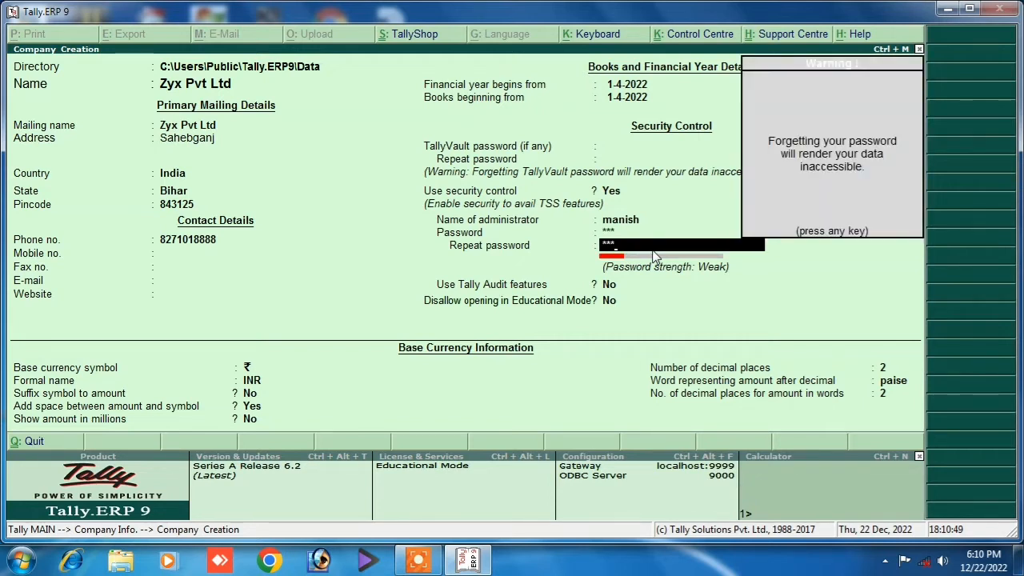
key("Return")
key("Return")
key("Return")
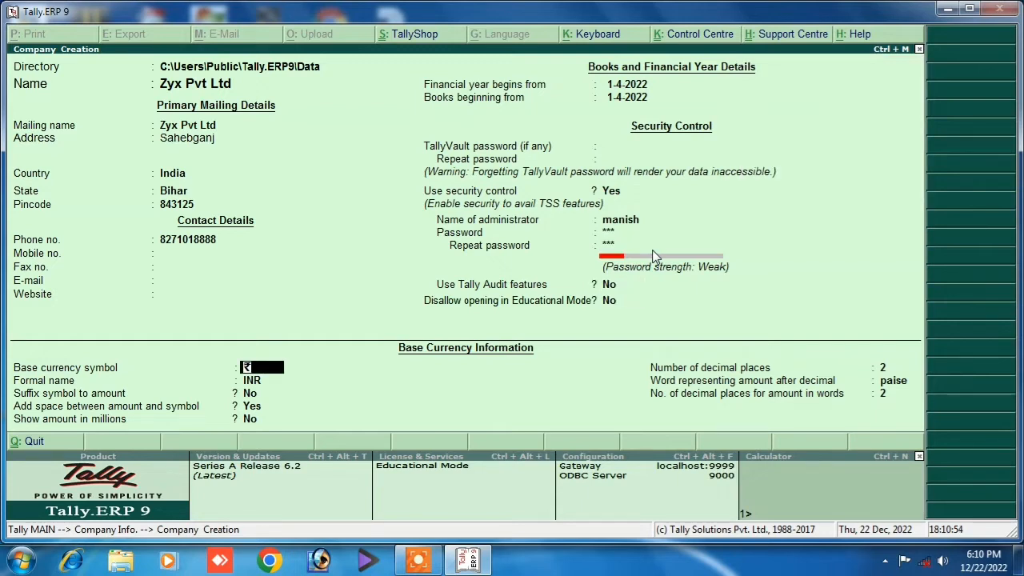
key("Up")
key("Up")
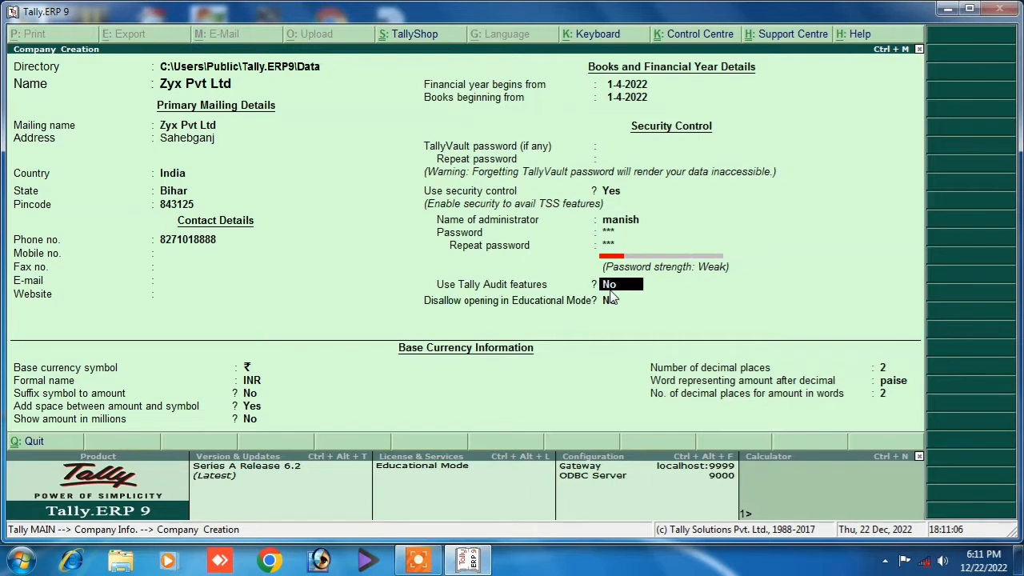
key("Return")
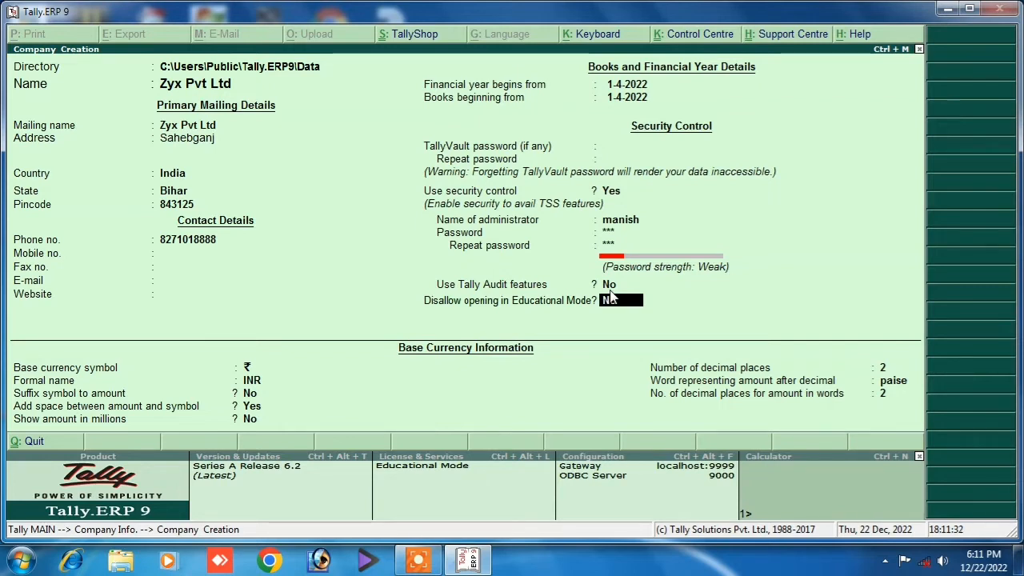
key("Return")
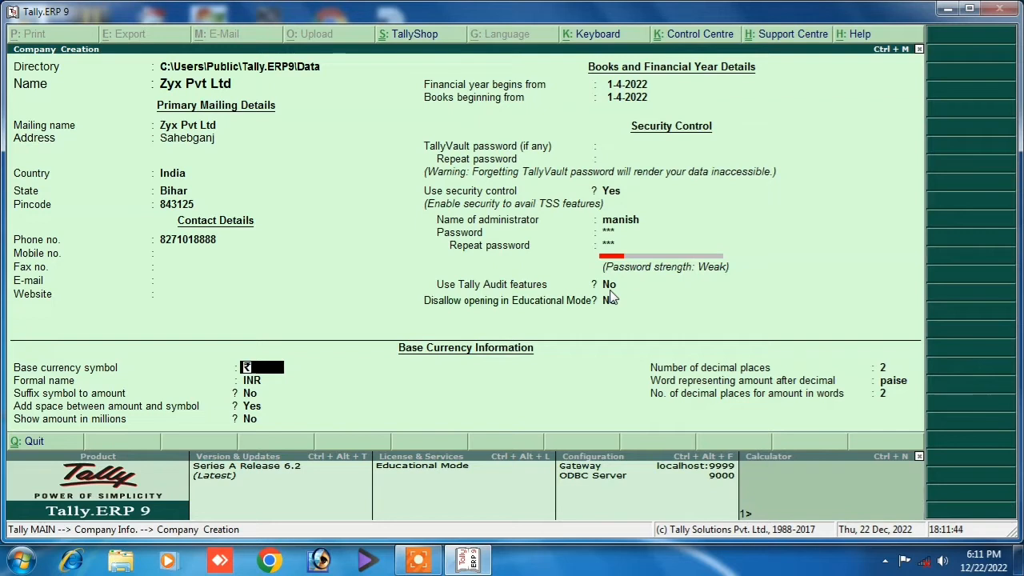
left_click(611, 298)
key("Up")
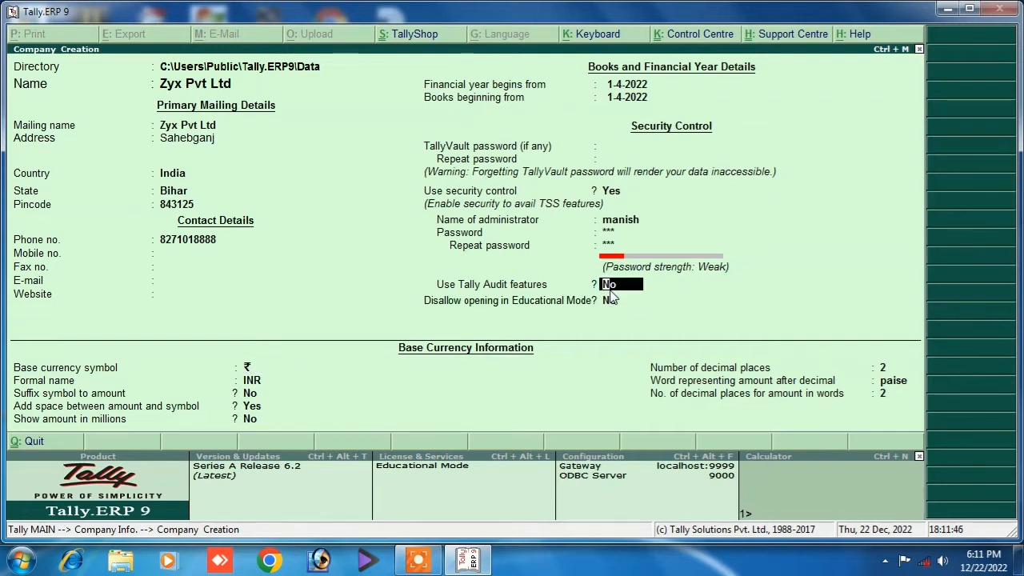
Switch the company country from Egypt to India and choose Bihar as the state.
left_click(175, 173)
left_click(776, 208)
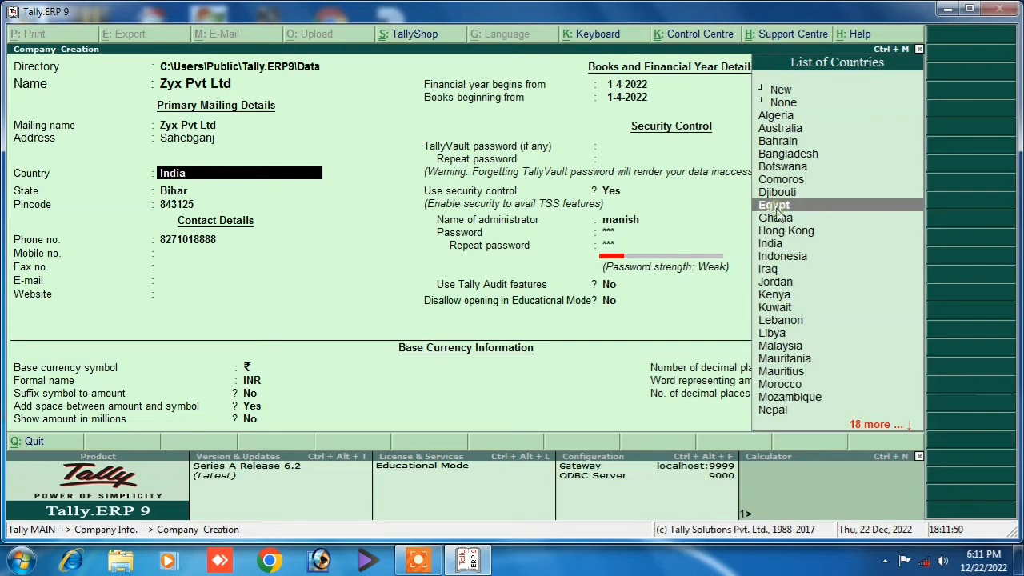
key("Return")
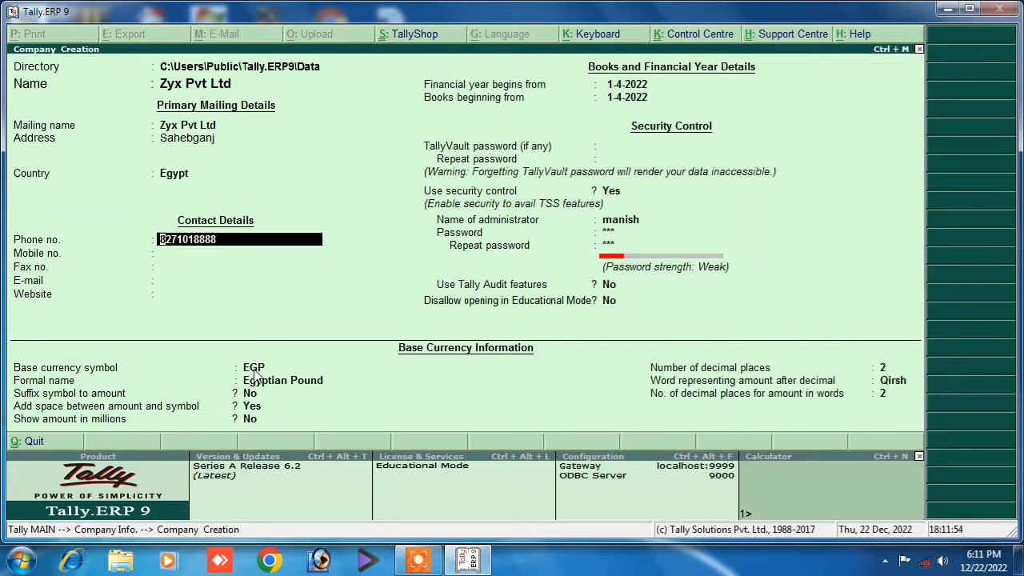
left_click(176, 177)
type("I")
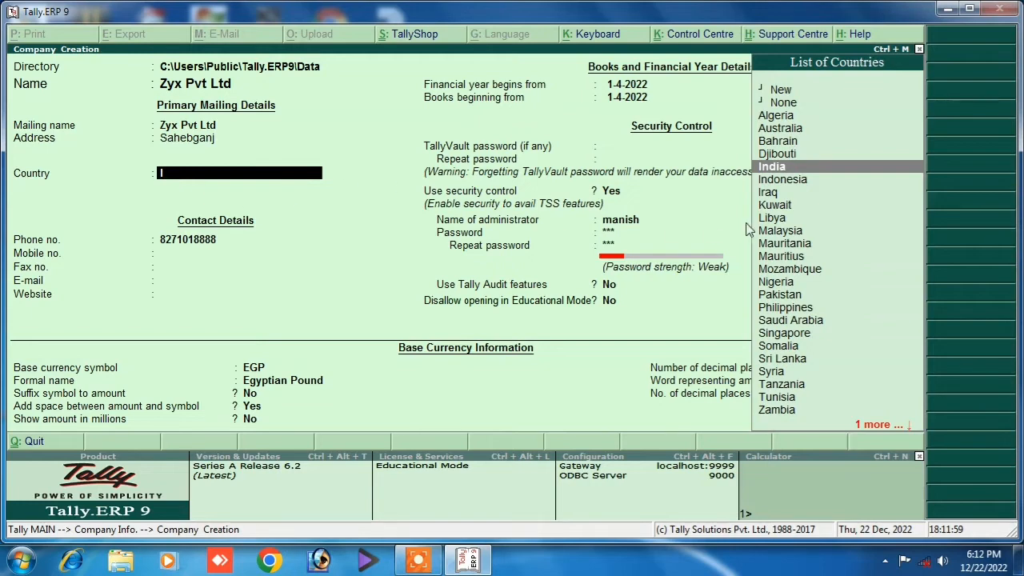
key("Return")
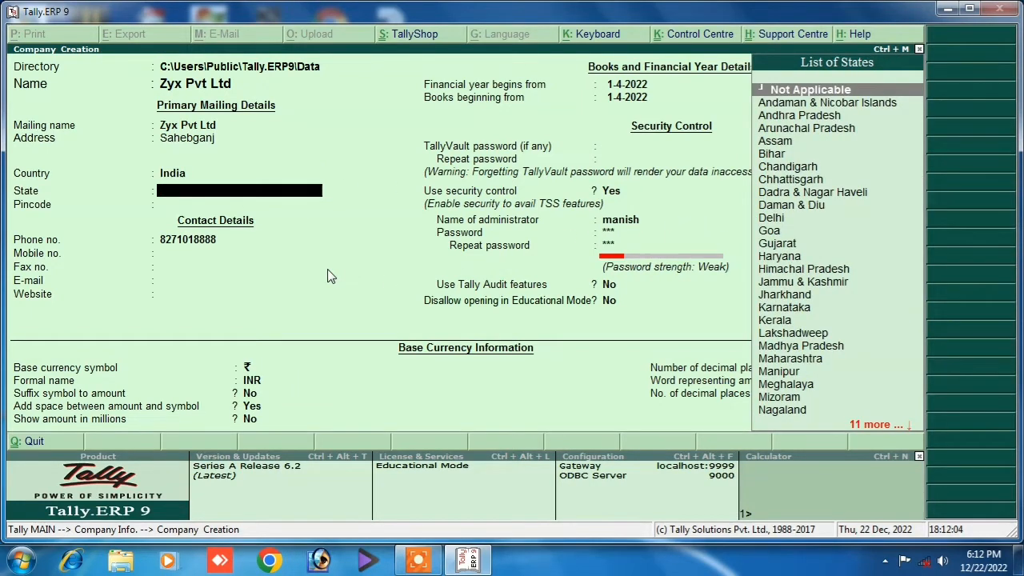
left_click(777, 152)
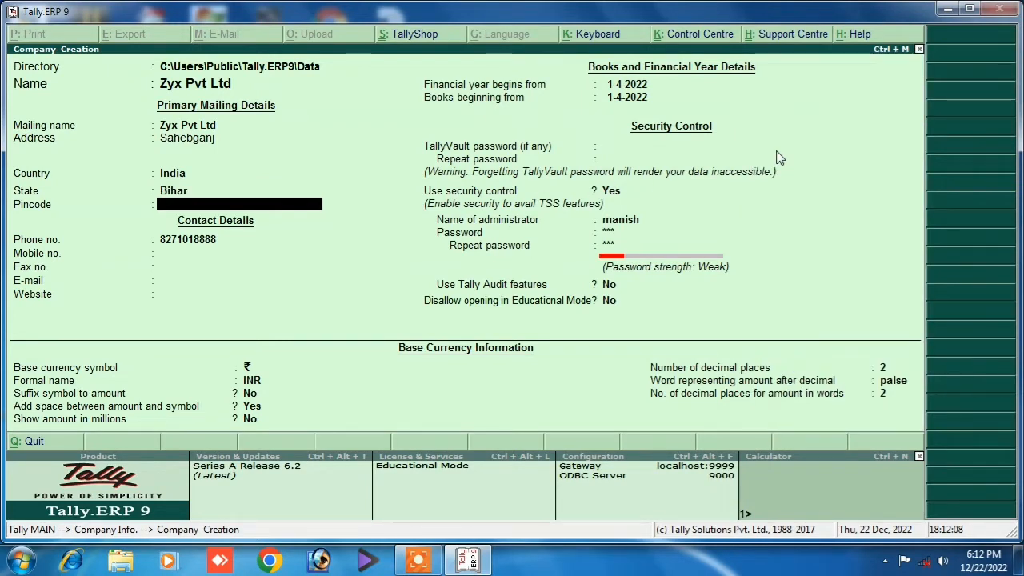
key("Return")
key("Return")
key("Return")
key("Return")
key("Return")
key("Return")
key("Return")
key("Return")
key("Return")
key("Return")
key("Return")
key("Return")
key("Return")
key("Return")
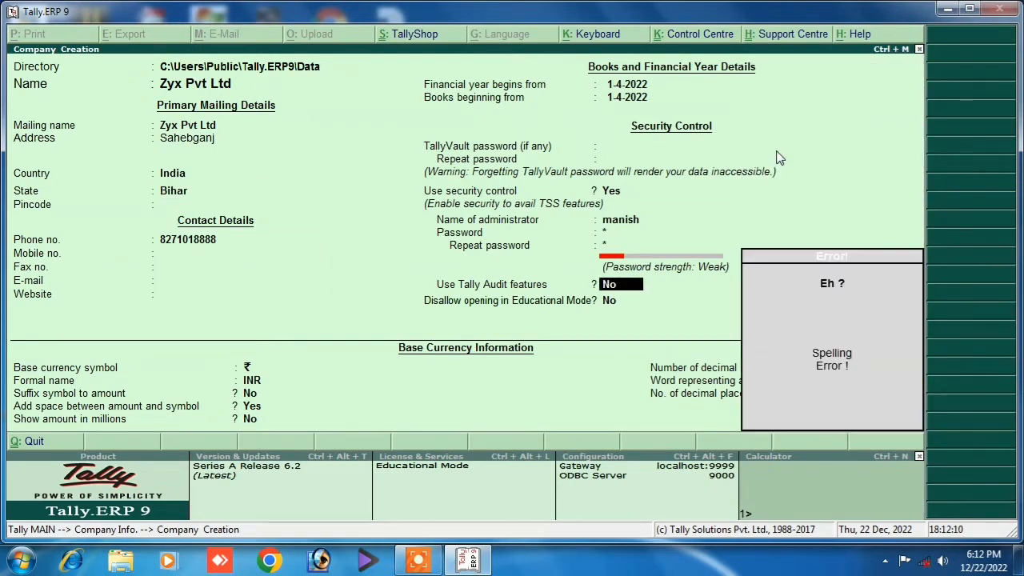
Accept the company form and log in with the administrator user name and password.
key("ctrl+a")
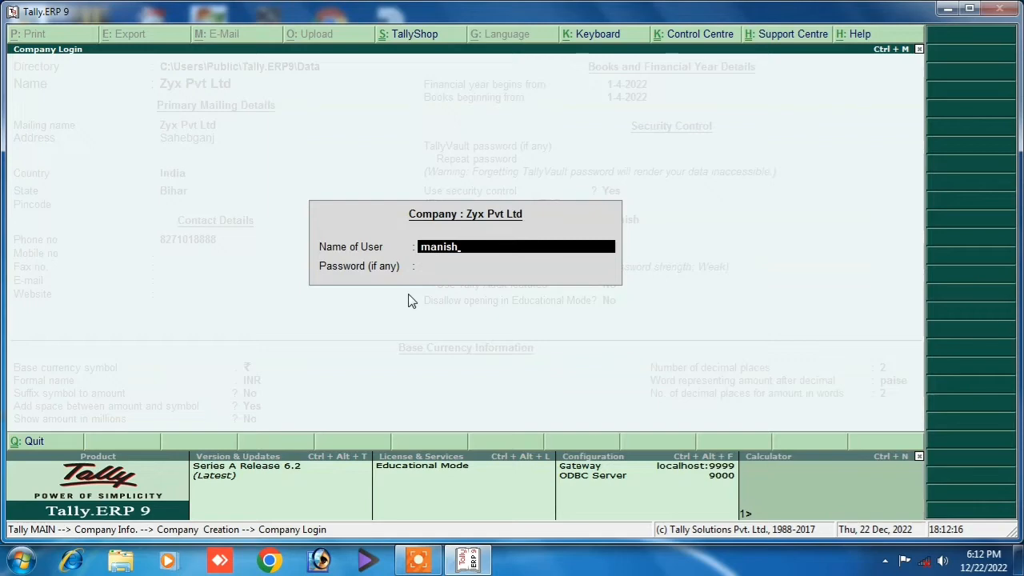
type("manish")
key("Return")
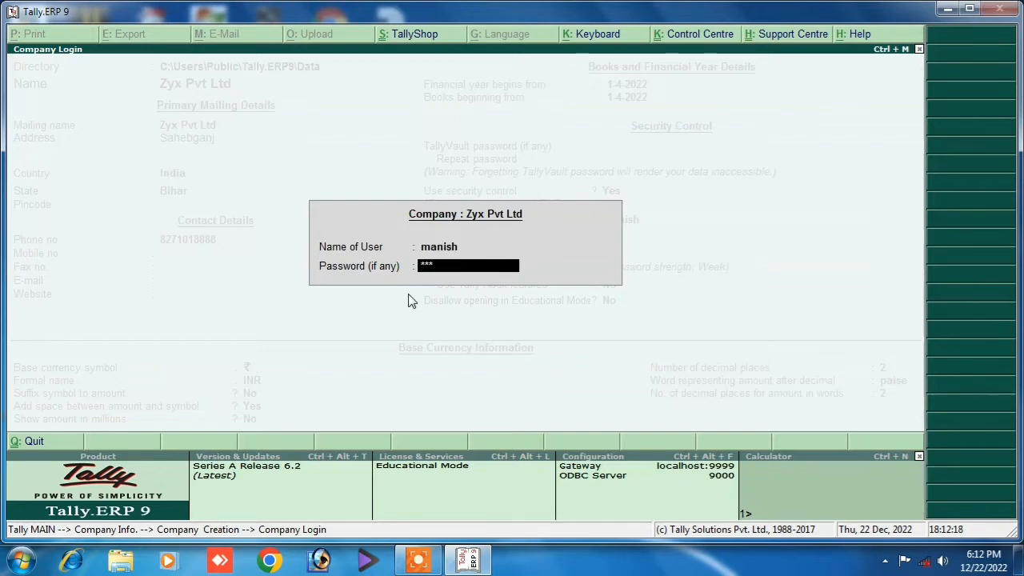
key("Return")
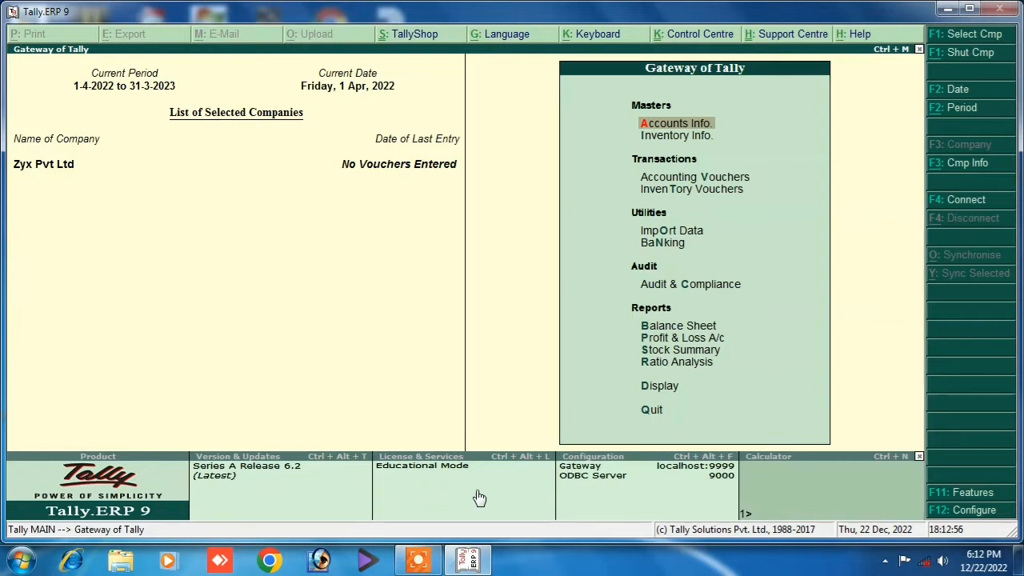
Compute 5+5 = 10 in the calculator panel, then return to the Gateway of Tally.
left_click(784, 489)
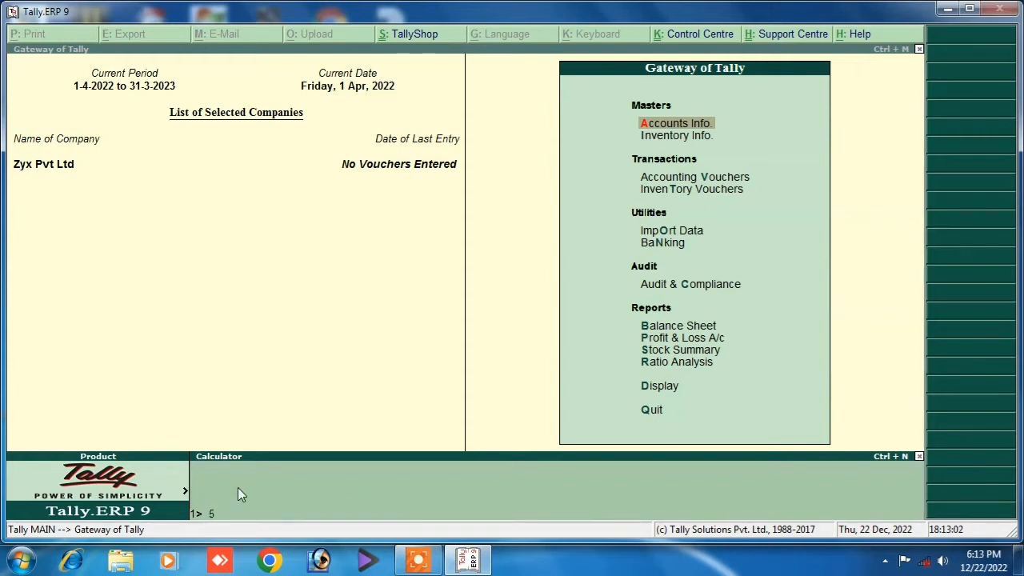
type("5+5")
key("Return")
left_click(284, 387)
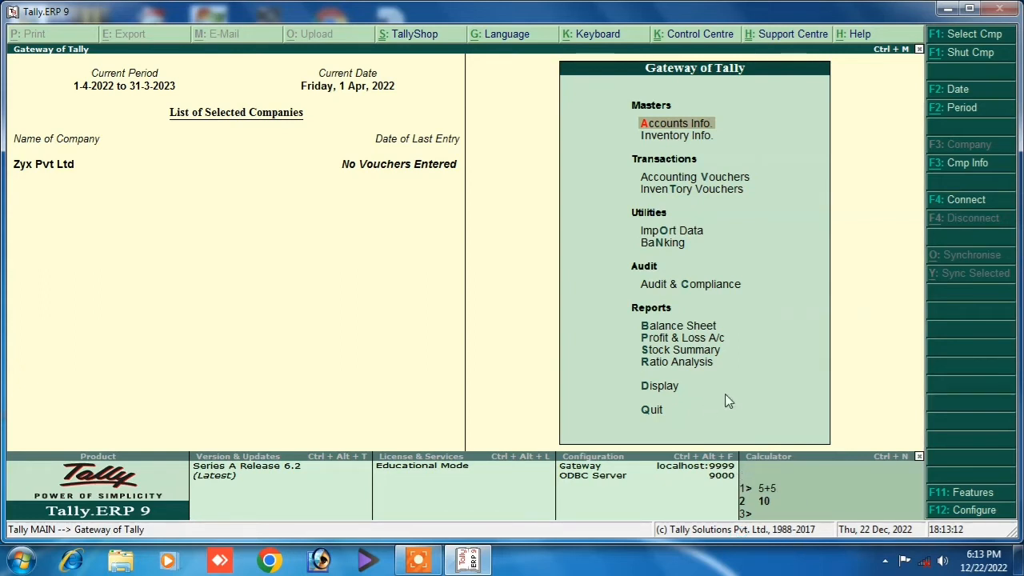
left_click(825, 497)
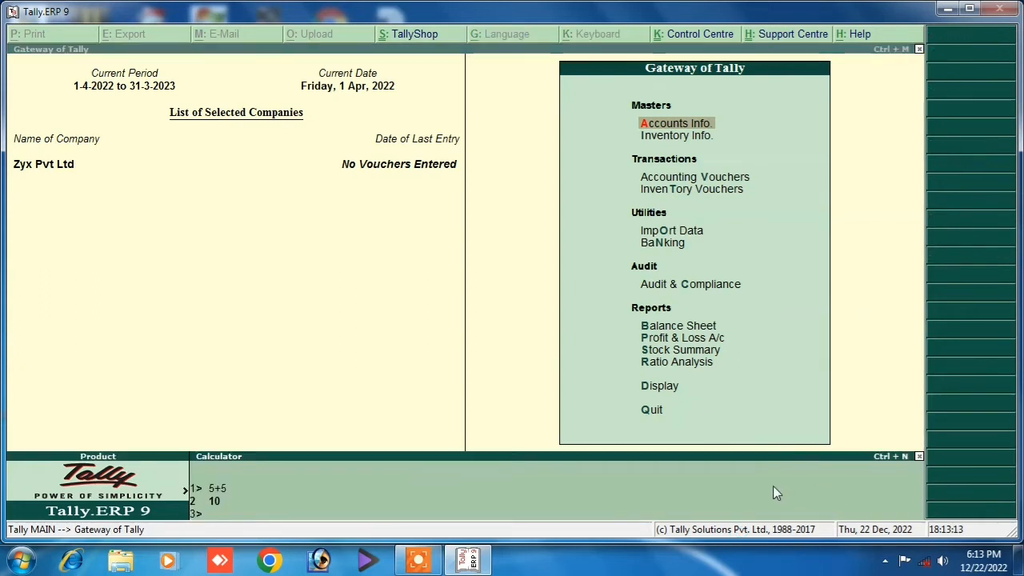
left_click(428, 316)
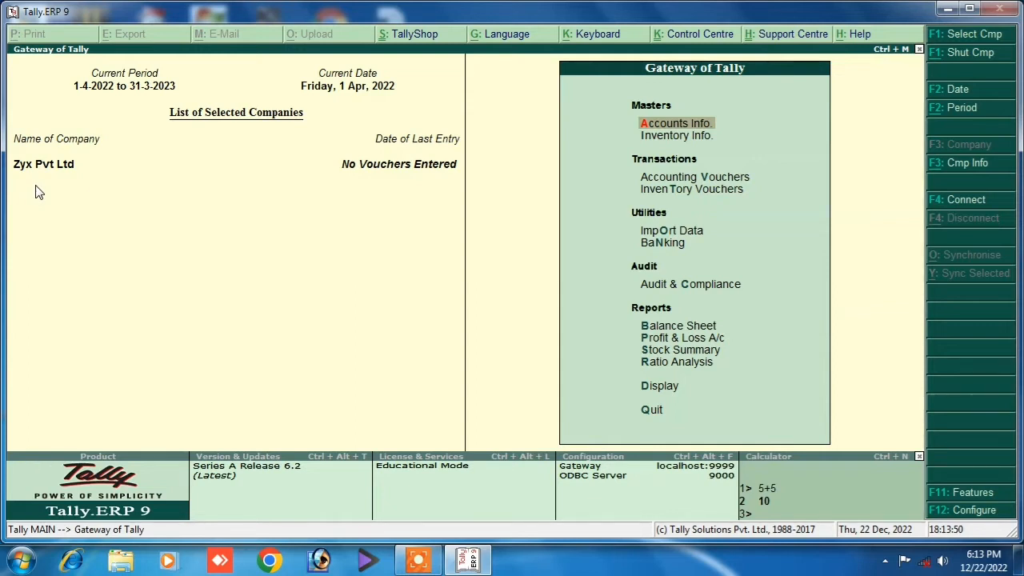
Choose Alter under Company Info to list Zyx Pvt Ltd for alteration.
left_click(934, 172)
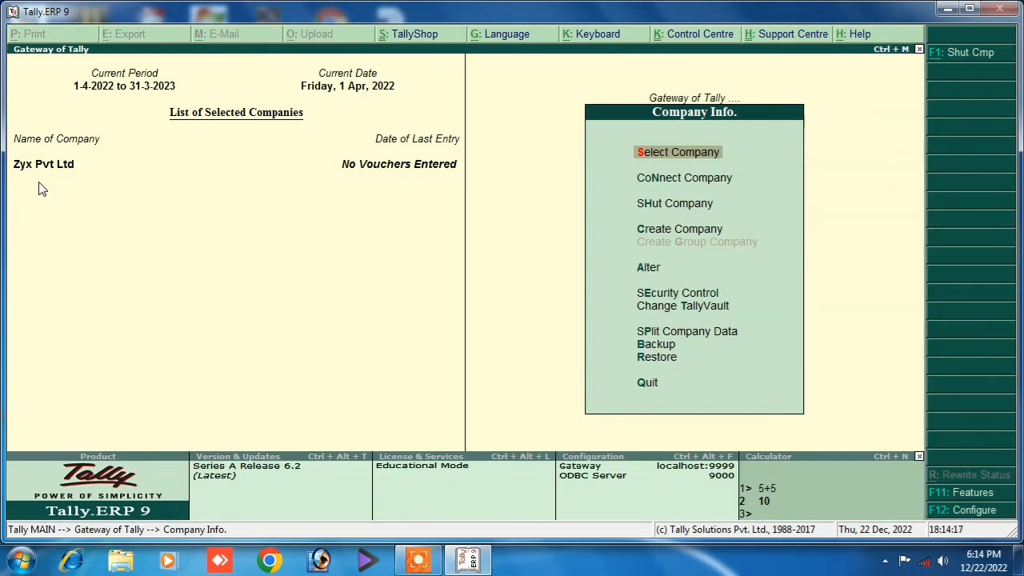
left_click(648, 271)
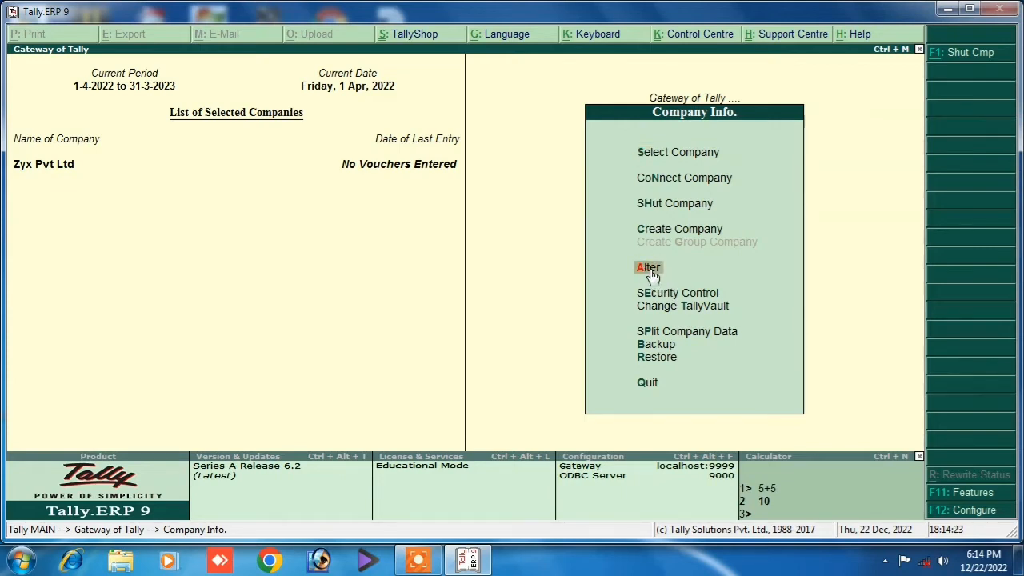
left_click(652, 274)
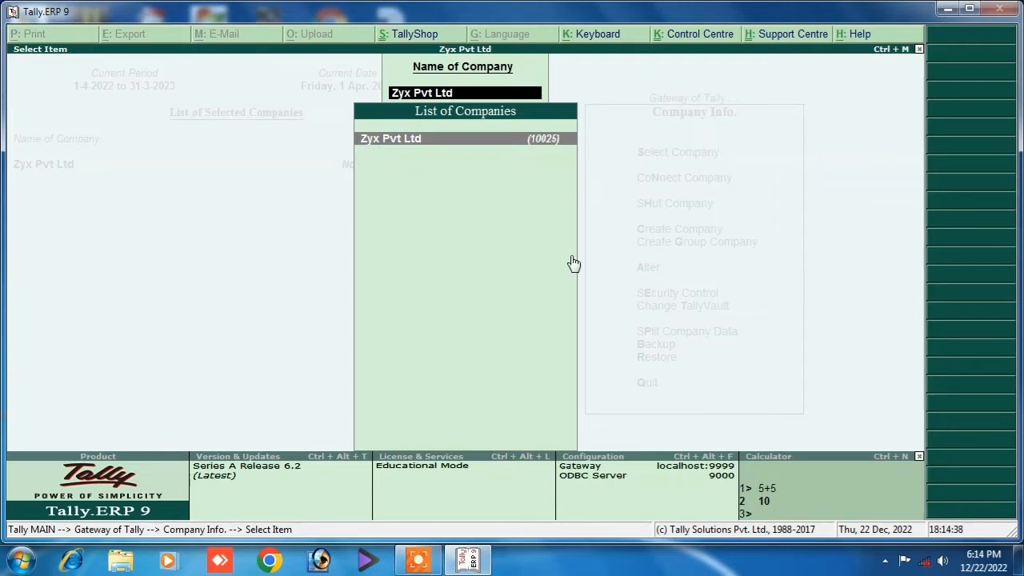
Add a mobile number and website worldcomputergyan.in to Zyx Pvt Ltd and accept the changes.
key("Return")
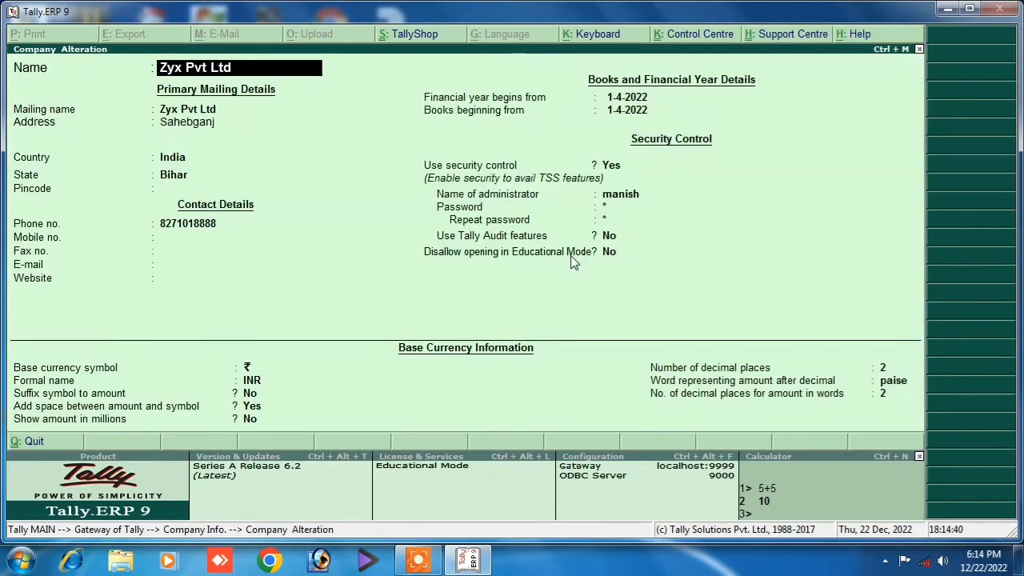
key("Return")
key("Return")
key("Return")
key("Return")
key("Return")
key("Return")
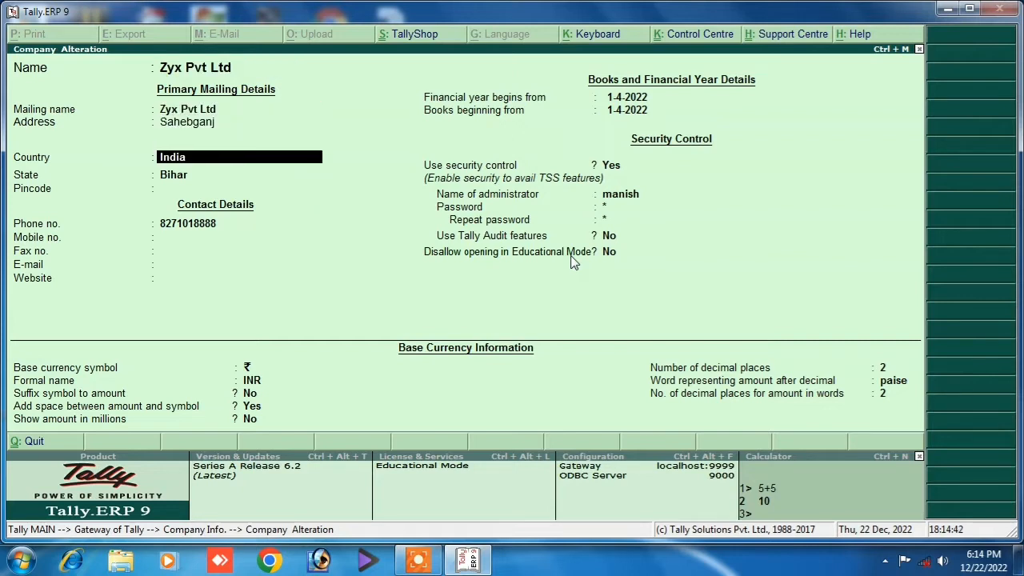
key("Return")
key("Return")
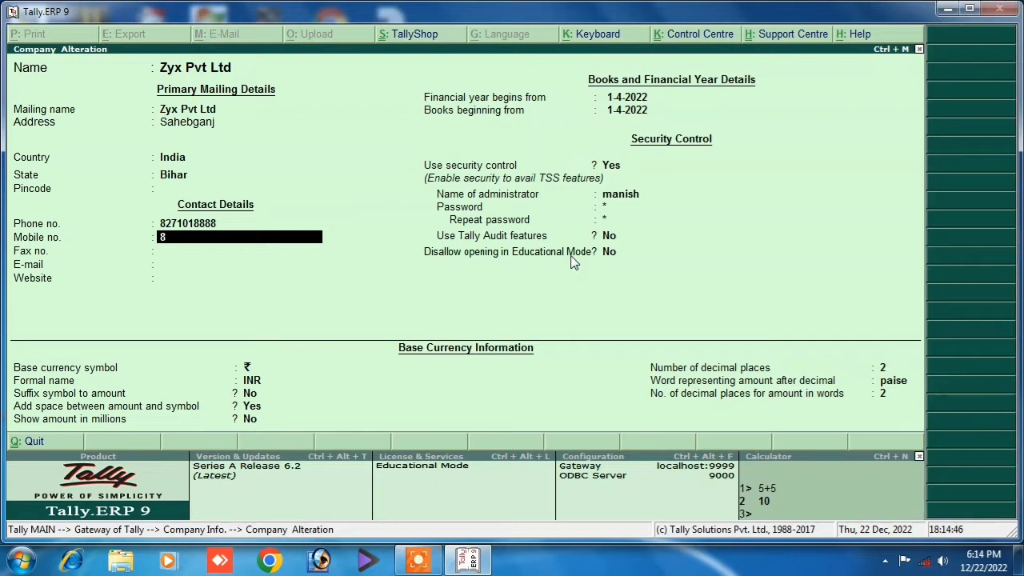
key("Return")
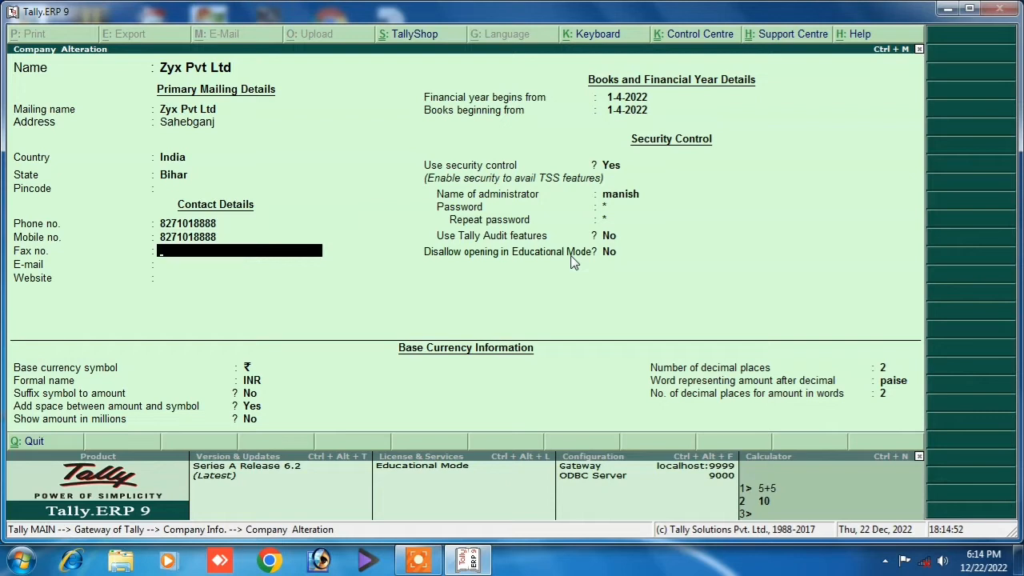
key("Return")
key("Return")
type("w")
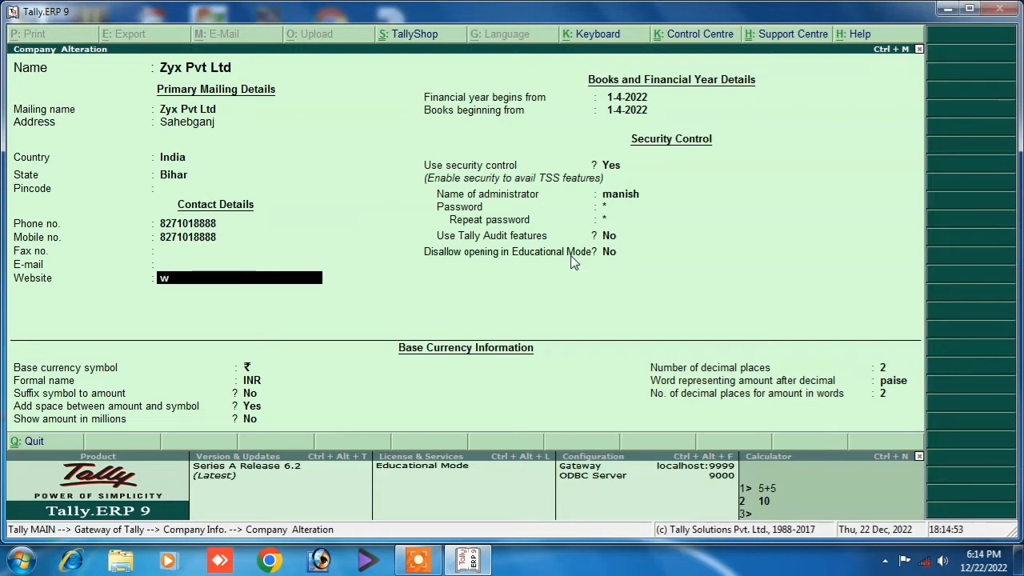
type("orldcompute")
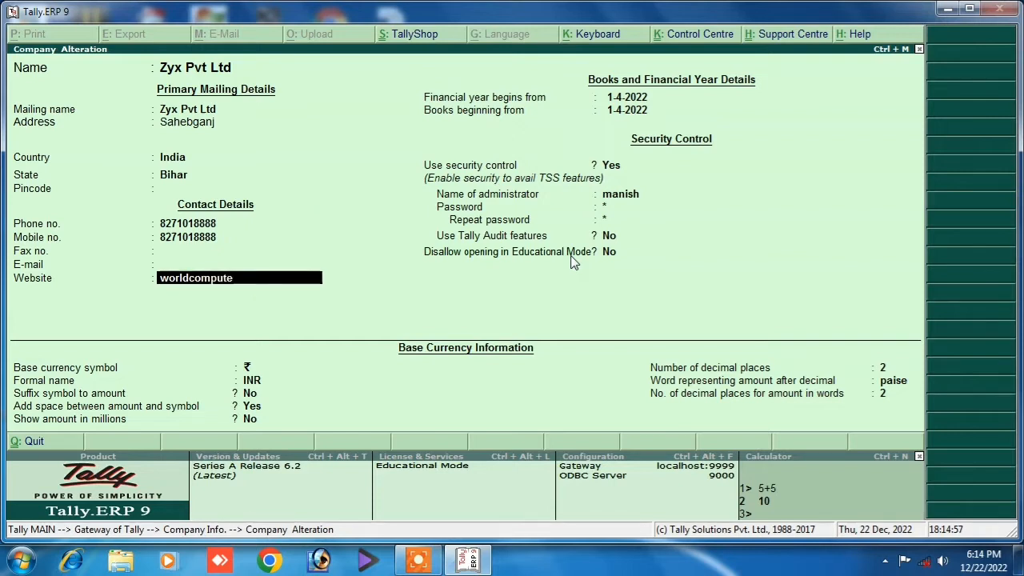
type("rgyan")
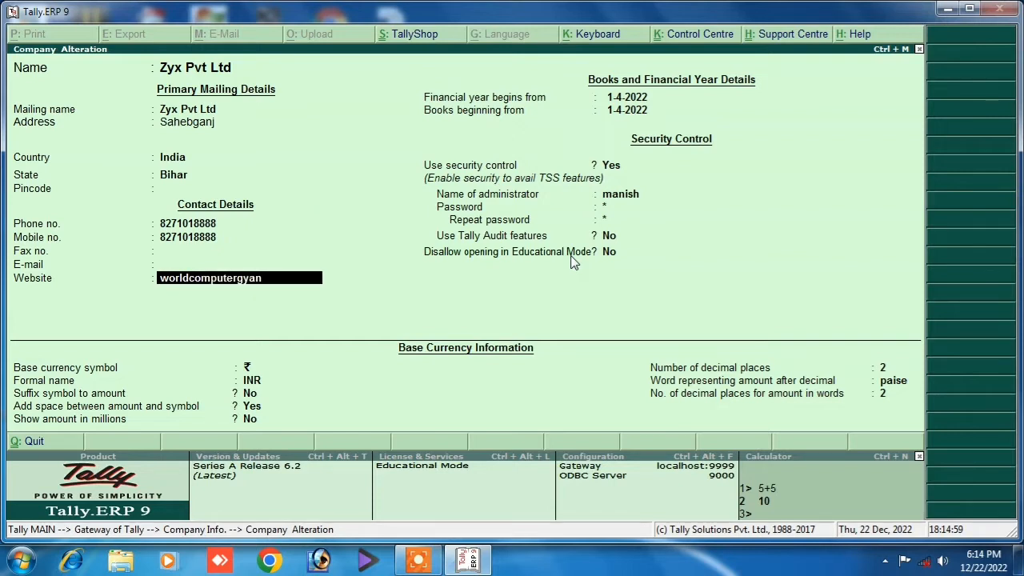
type(".in")
key("Return")
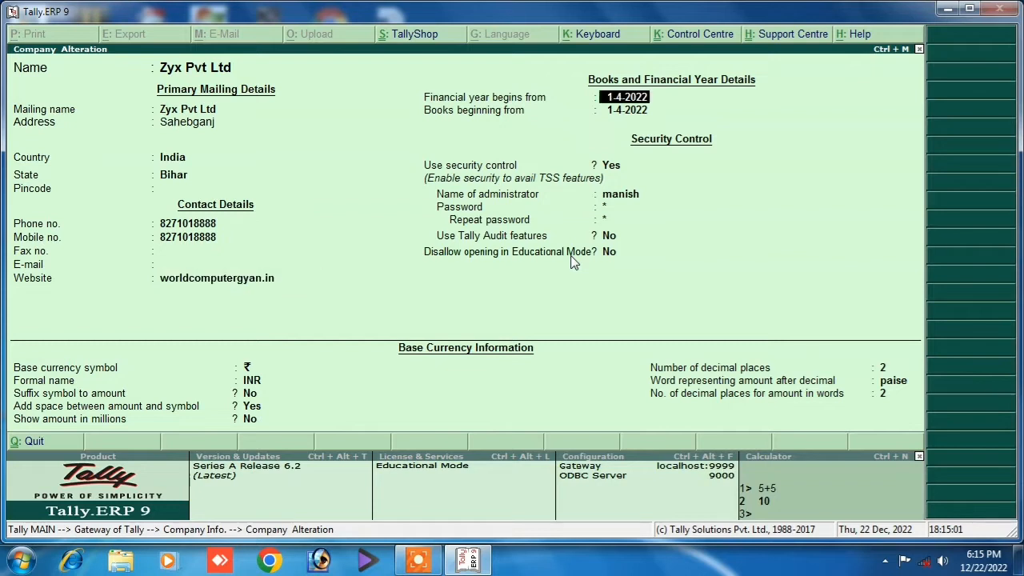
key("Return")
key("Return")
key("Return")
key("Return")
key("Return")
key("Return")
key("Return")
key("Return")
key("Return")
key("Return")
key("Return")
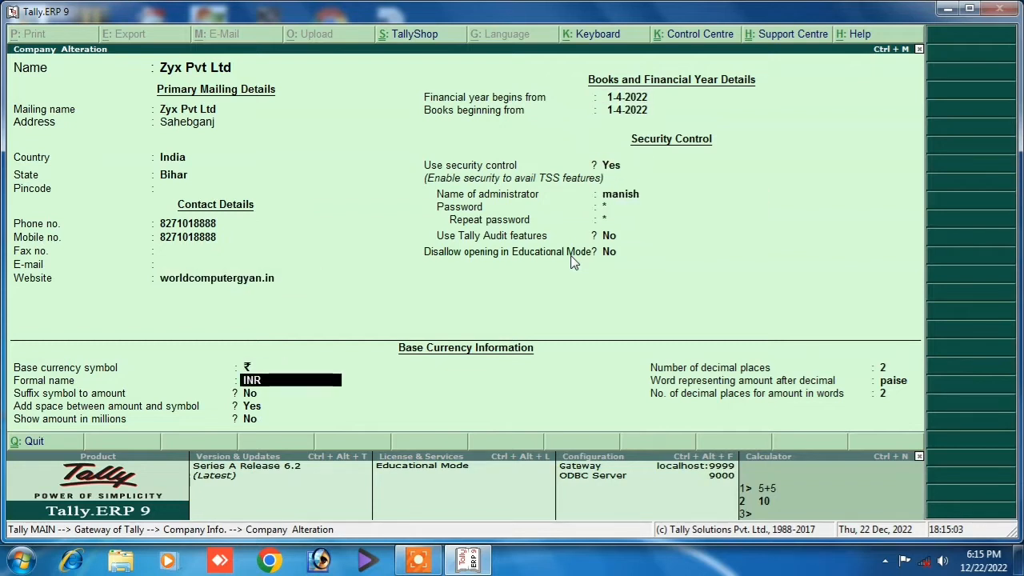
key("Return")
key("Return")
key("Return")
key("Return")
key("Return")
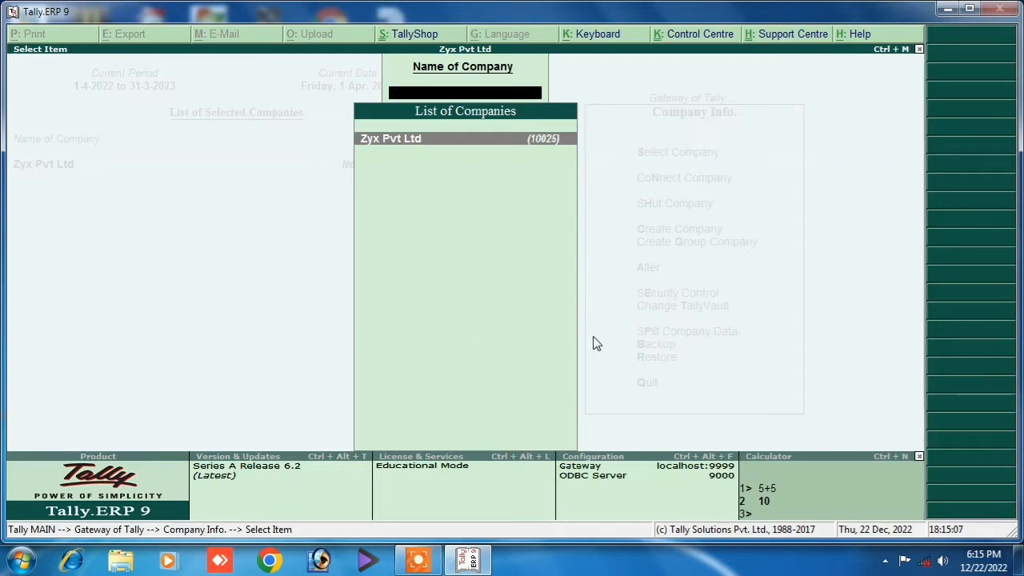
key("Escape")
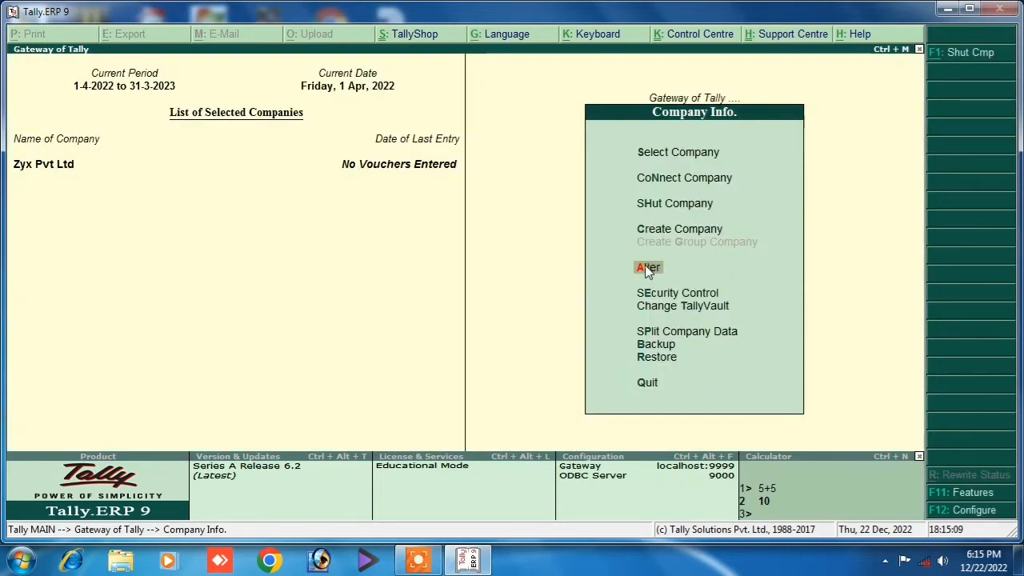
Reopen Zyx Pvt Ltd for alteration, decline the deletion prompt and back out to the Gateway.
left_click(648, 269)
key("Return")
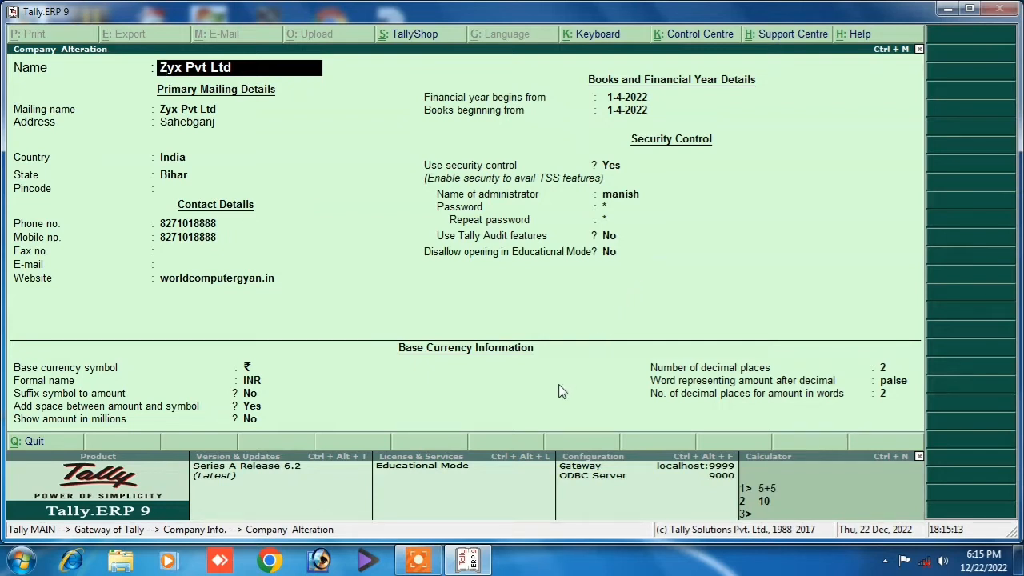
key("alt+d")
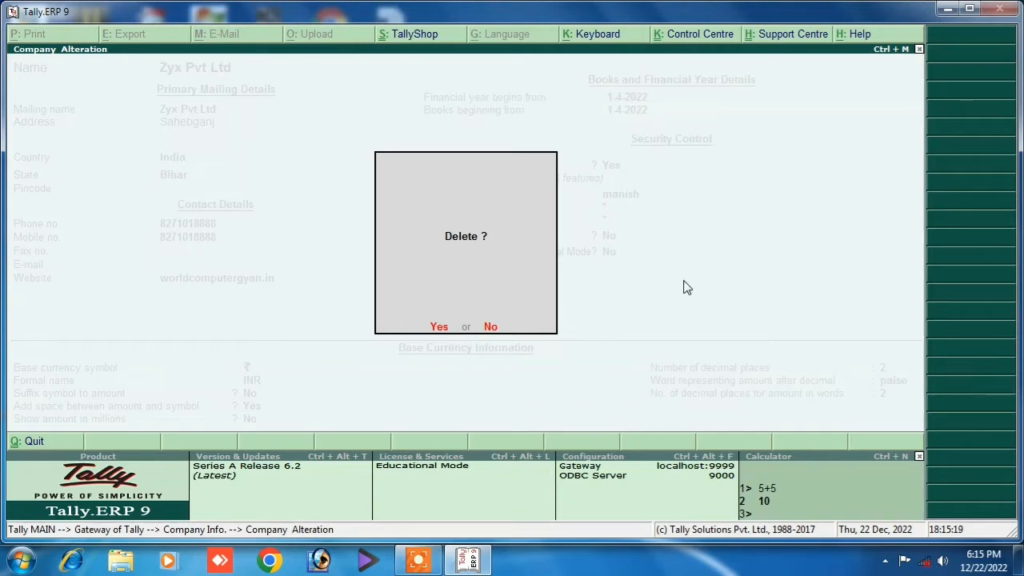
key("Escape")
key("Escape")
key("y")
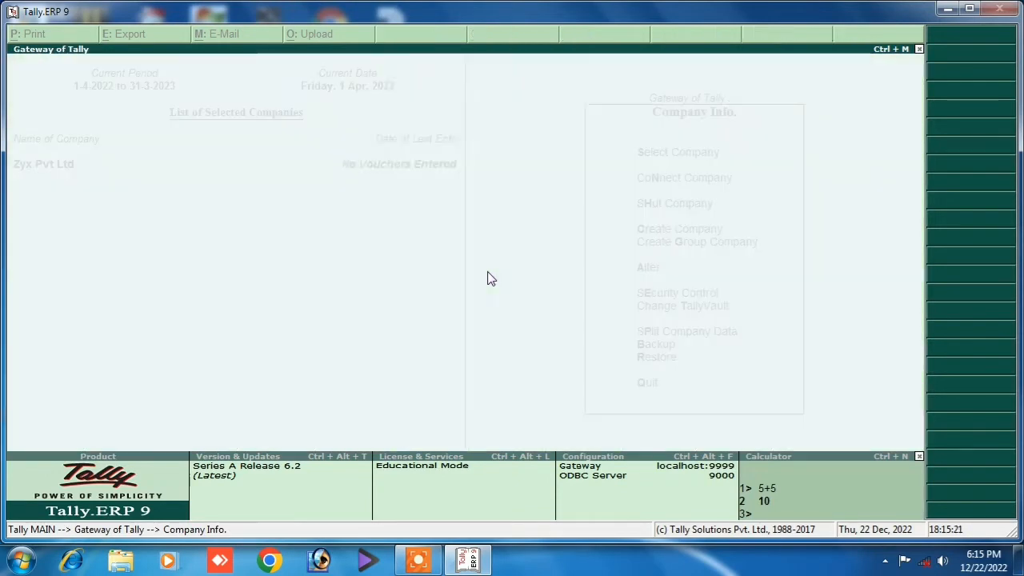
key("Escape")
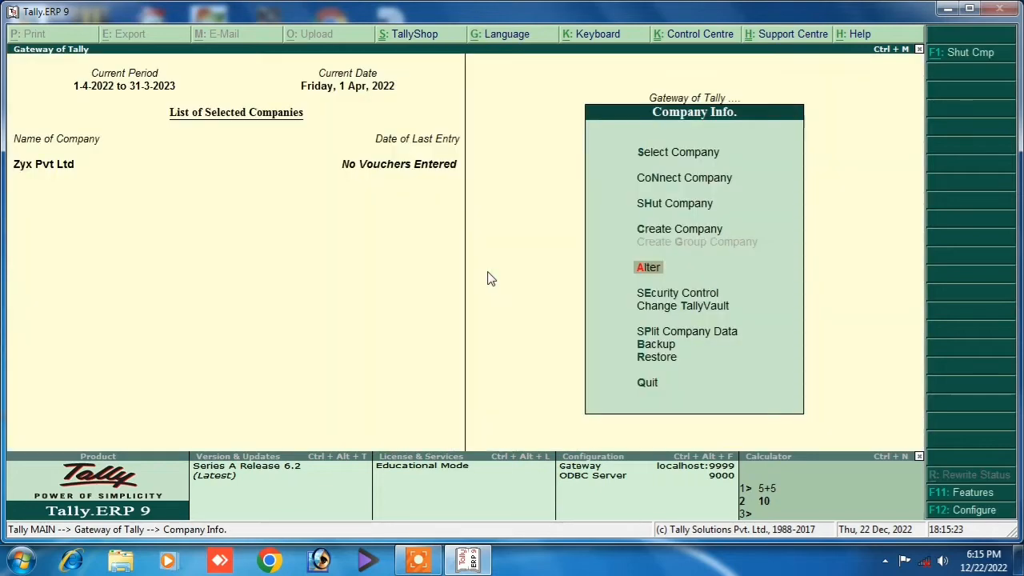
key("Escape")
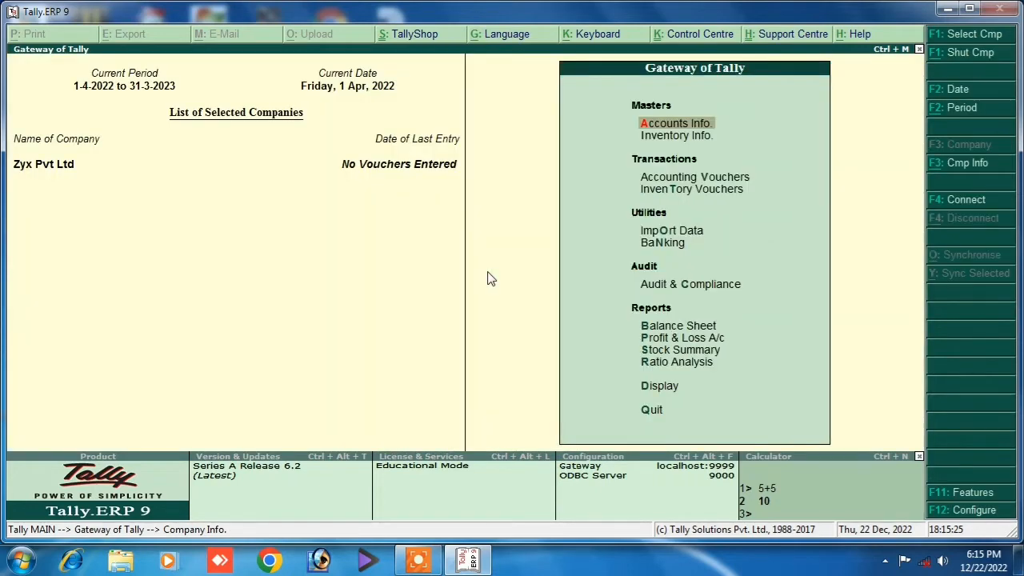
key("Escape")
key("Escape")
Shut Zyx Pvt Ltd via Company Info's Shut Company list.
left_click(935, 165)
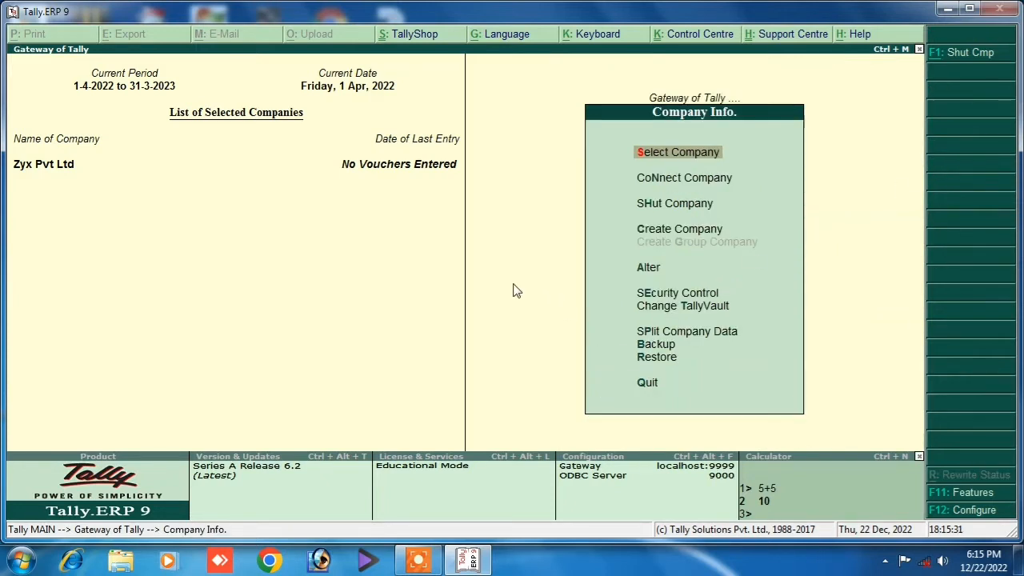
left_click(652, 207)
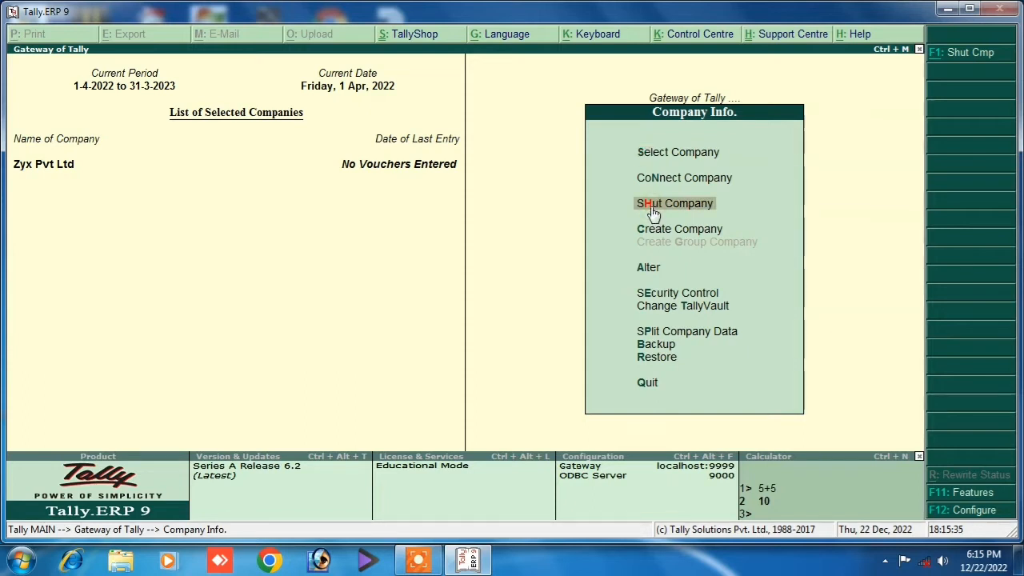
left_click(652, 209)
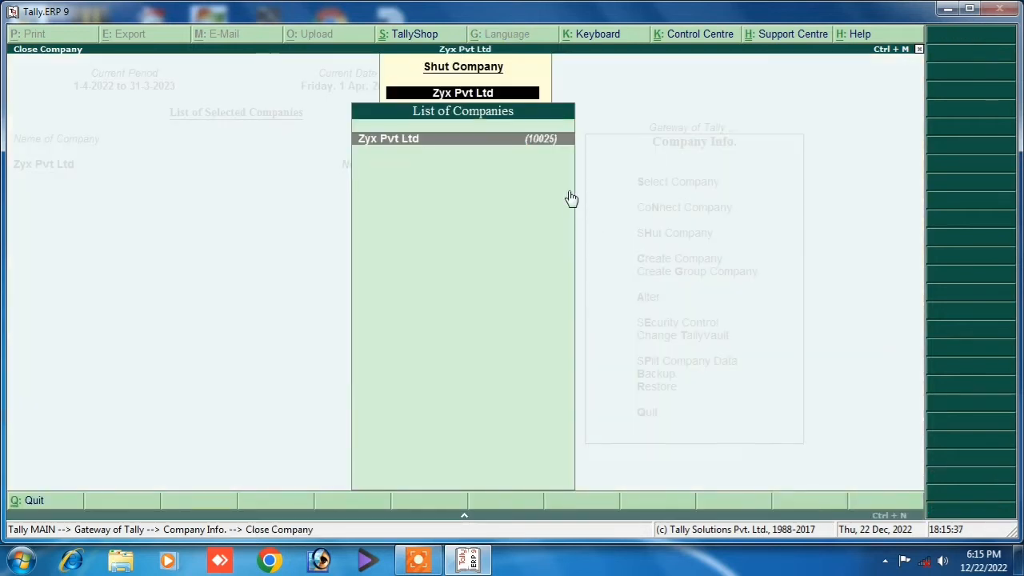
left_click(550, 151)
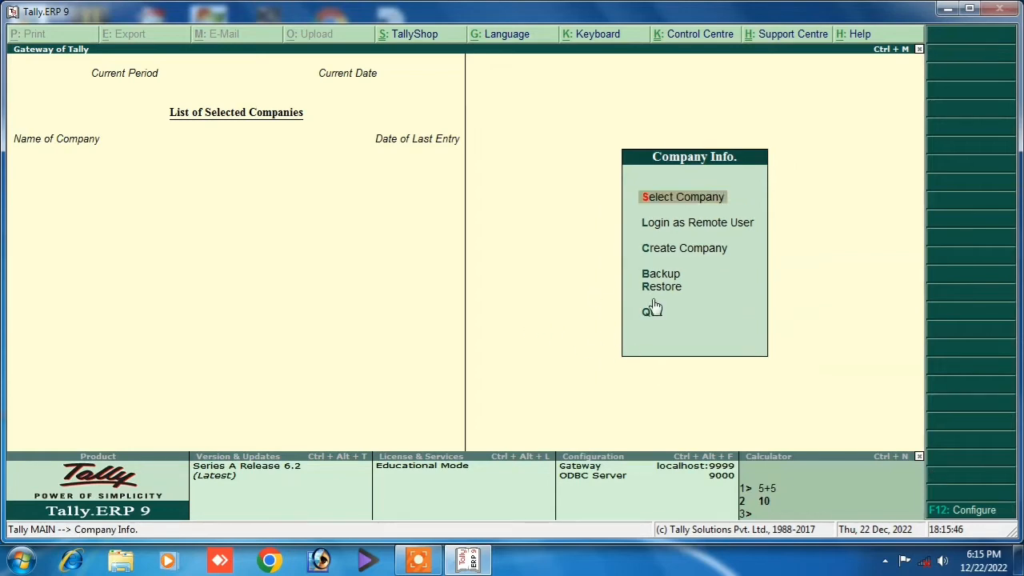
Quit Tally, refresh the desktop and relaunch Tally.ERP 9 past the startup screen.
left_click(655, 315)
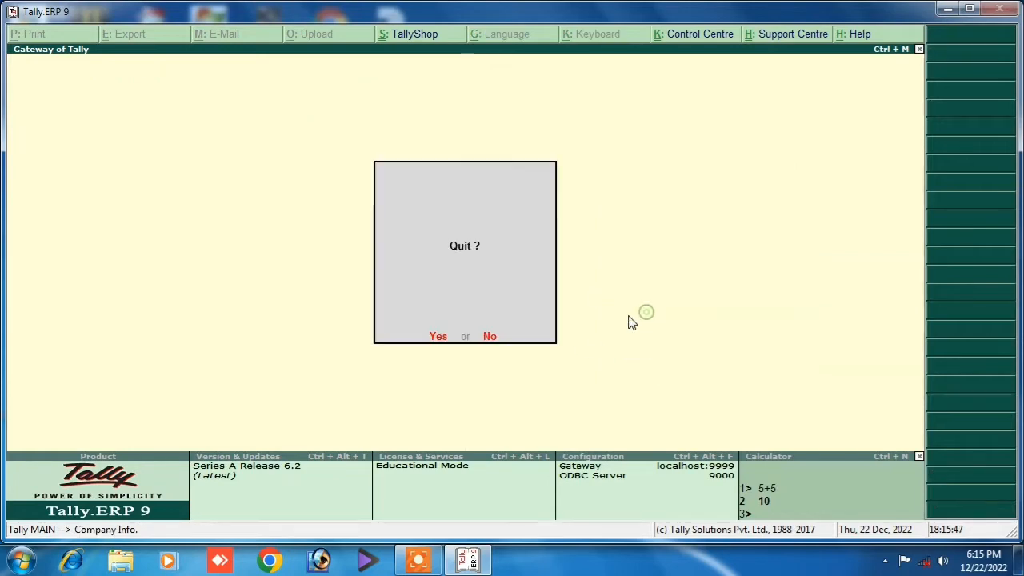
left_click(427, 337)
right_click(511, 262)
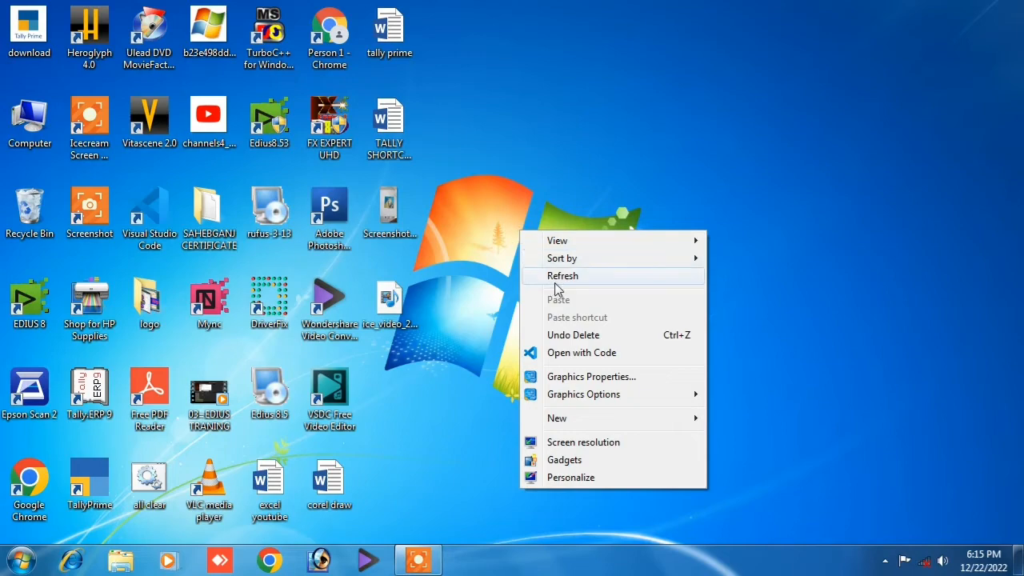
left_click(554, 274)
double_click(102, 394)
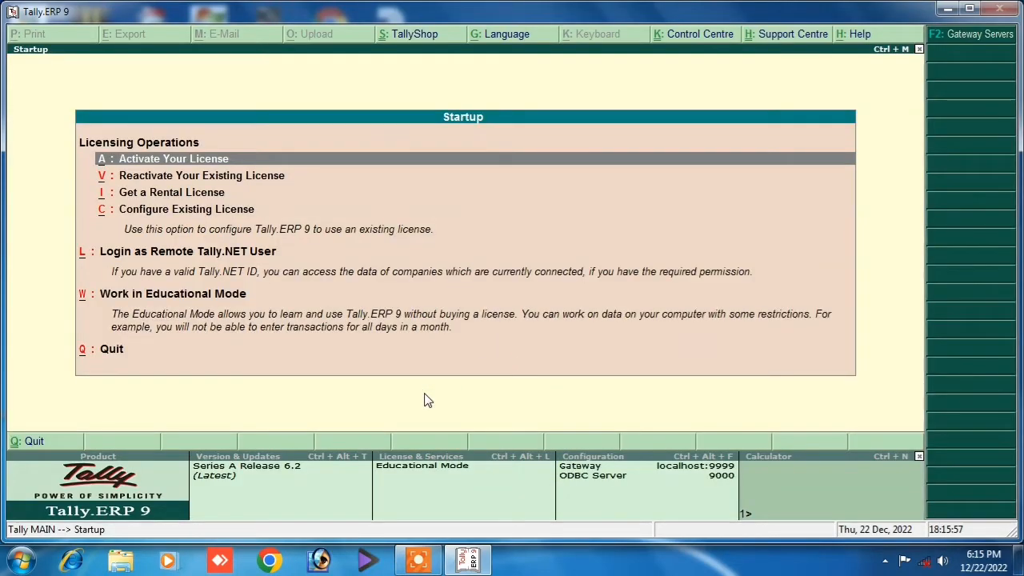
key("w")
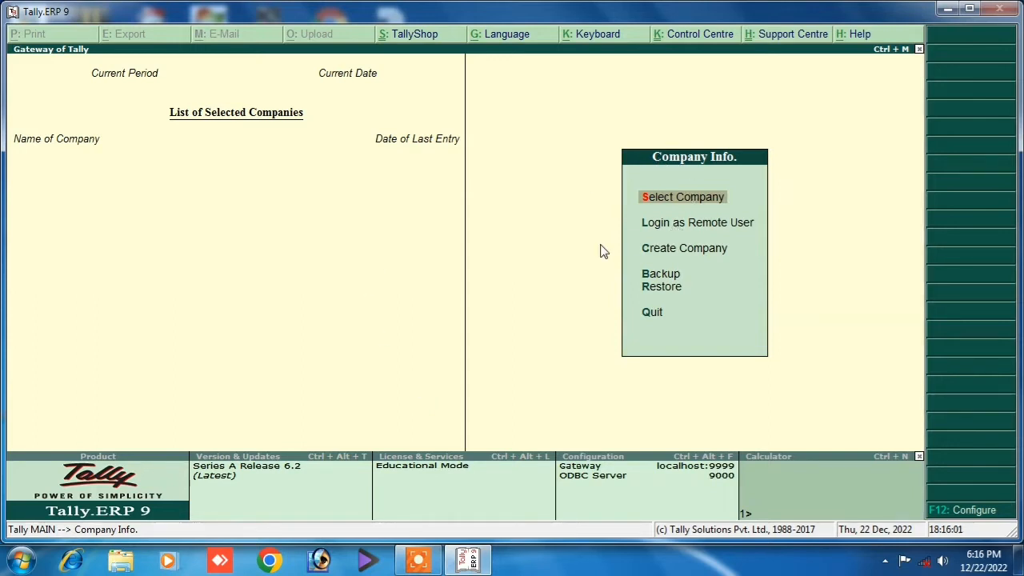
Load Zyx Pvt Ltd from the company list and log in with the user name and password.
left_click(676, 200)
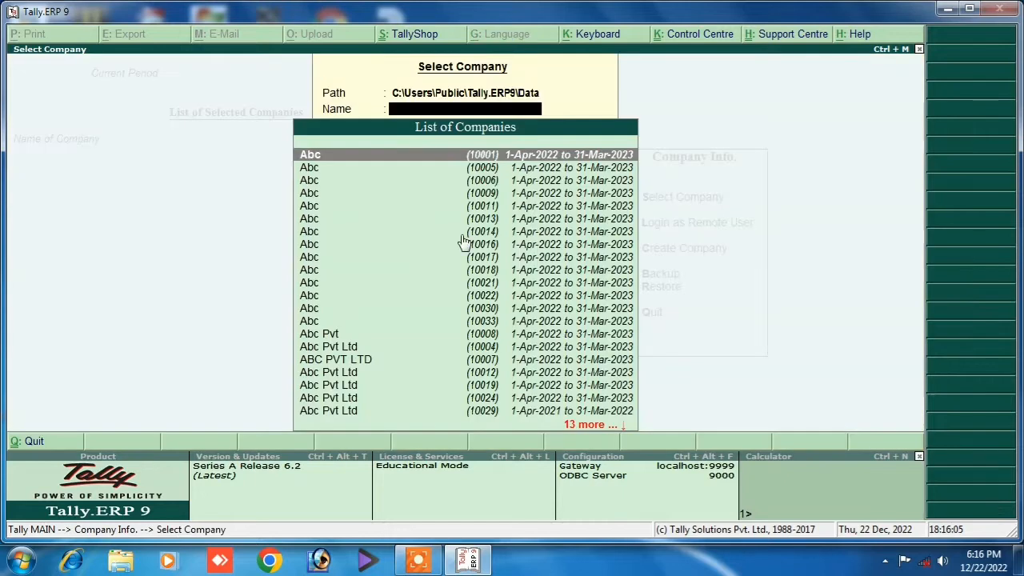
left_click(335, 348)
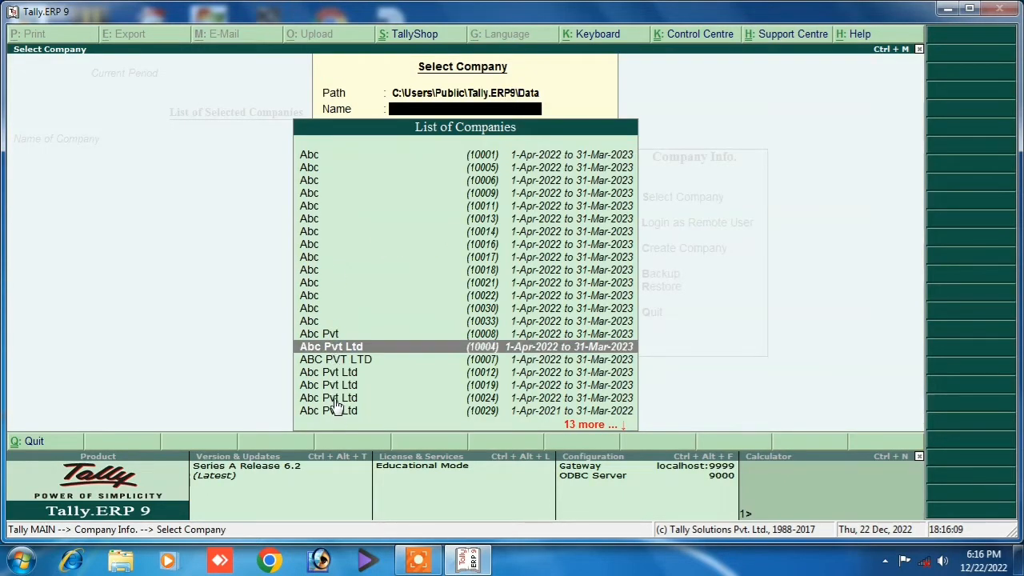
key("Down")
key("Down")
key("Down")
key("Down")
key("Down")
key("Down")
key("Down")
key("Down")
key("Down")
key("Down")
key("Down")
key("Down")
key("Down")
key("Down")
key("Down")
key("Down")
key("Down")
key("Down")
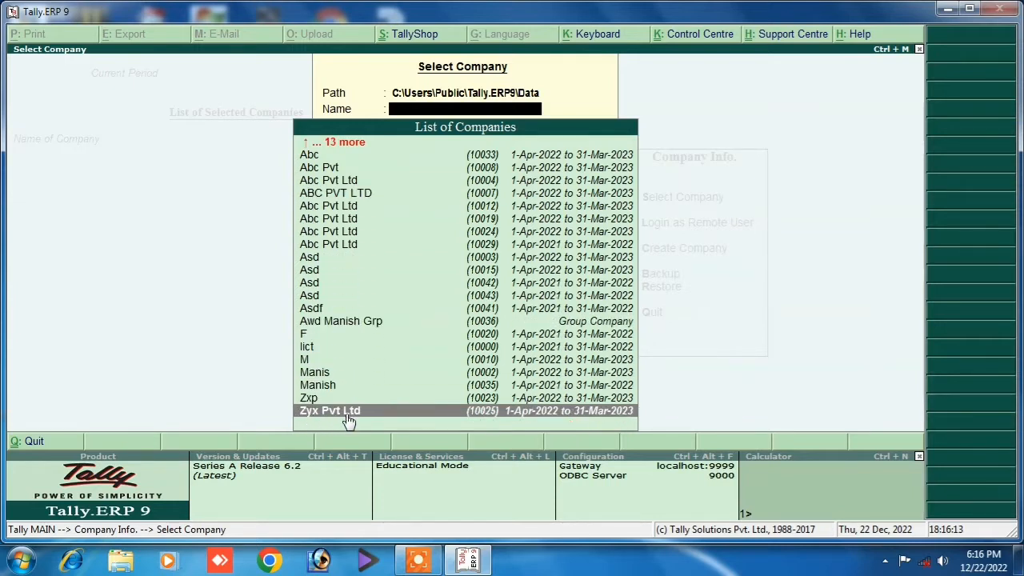
left_click(497, 417)
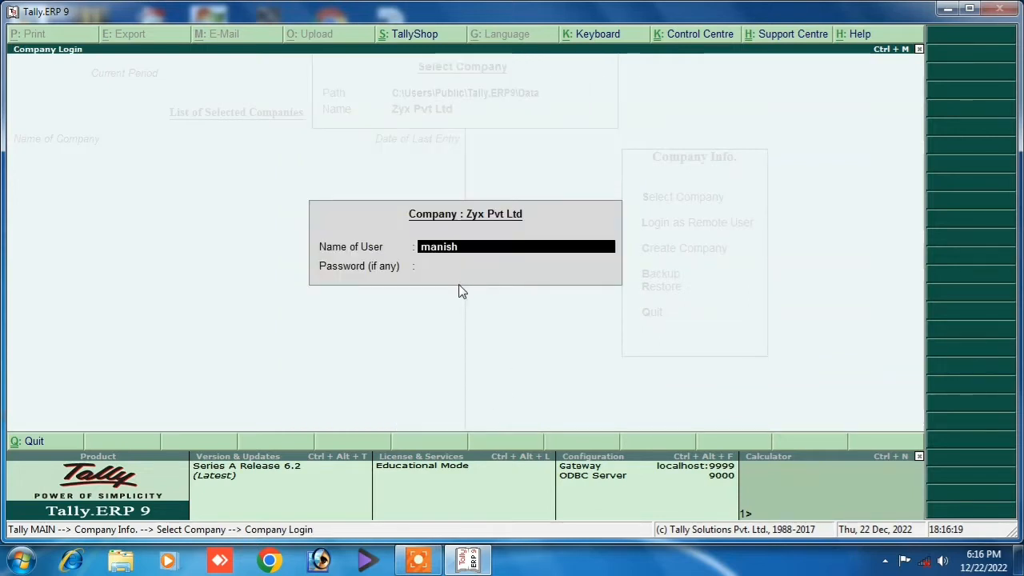
key("Return")
type("*")
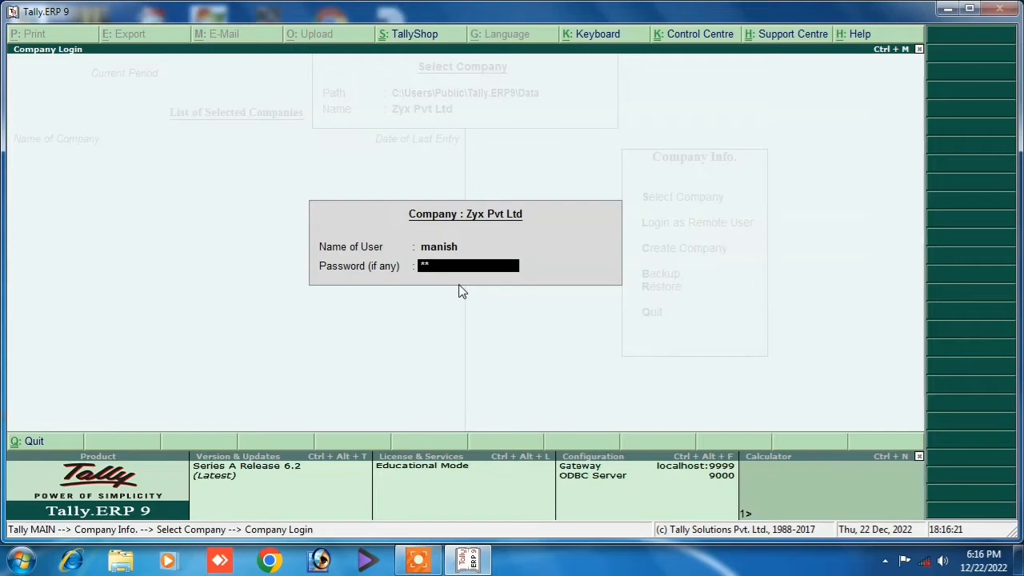
key("Return")
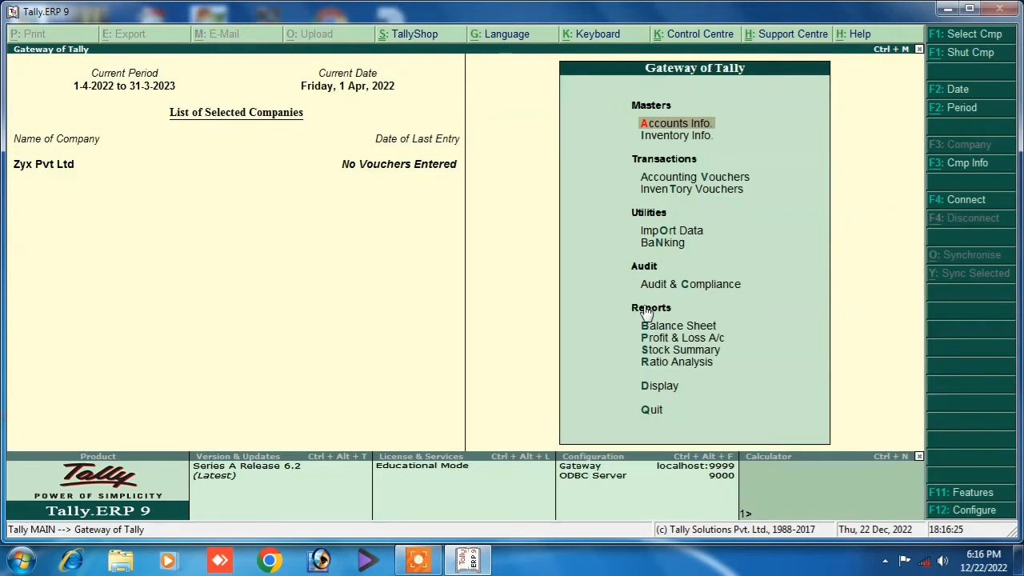
Bring up the Company Info menu via the F3: Cmp Info button.
left_click(932, 162)
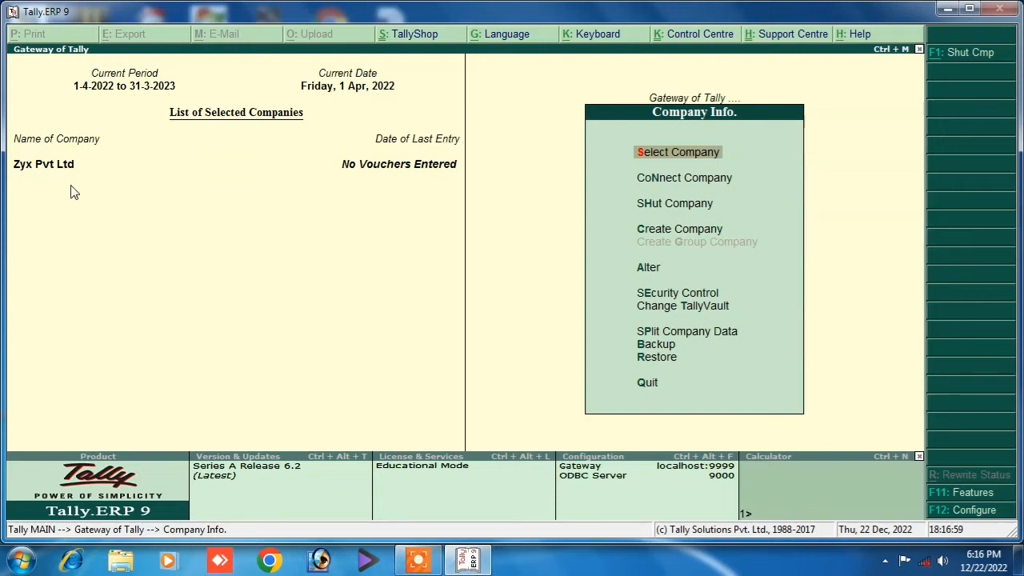
Open Backup Companies on Disk, begin the destination with D, and minimise Tally.
left_click(647, 349)
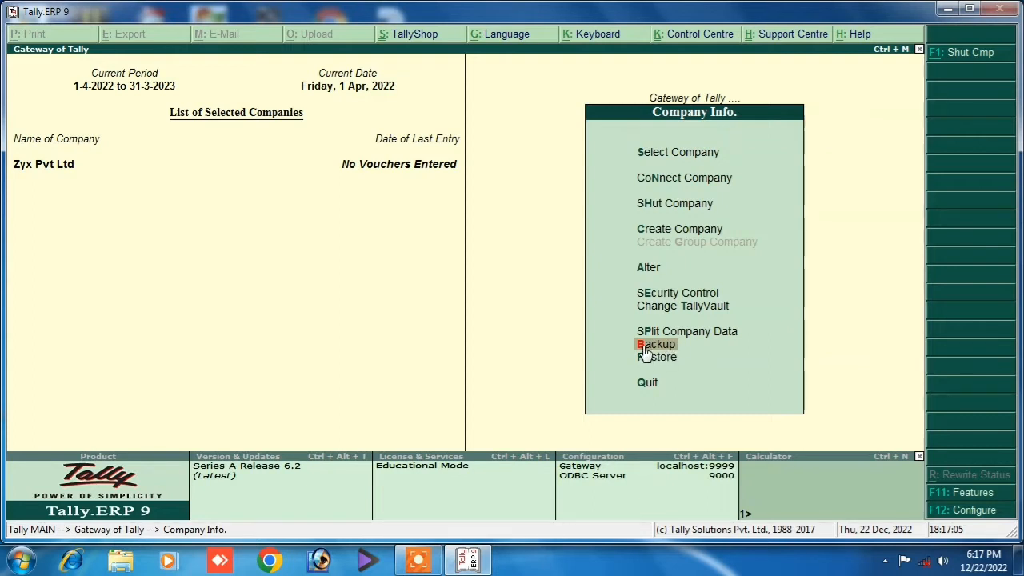
left_click(646, 352)
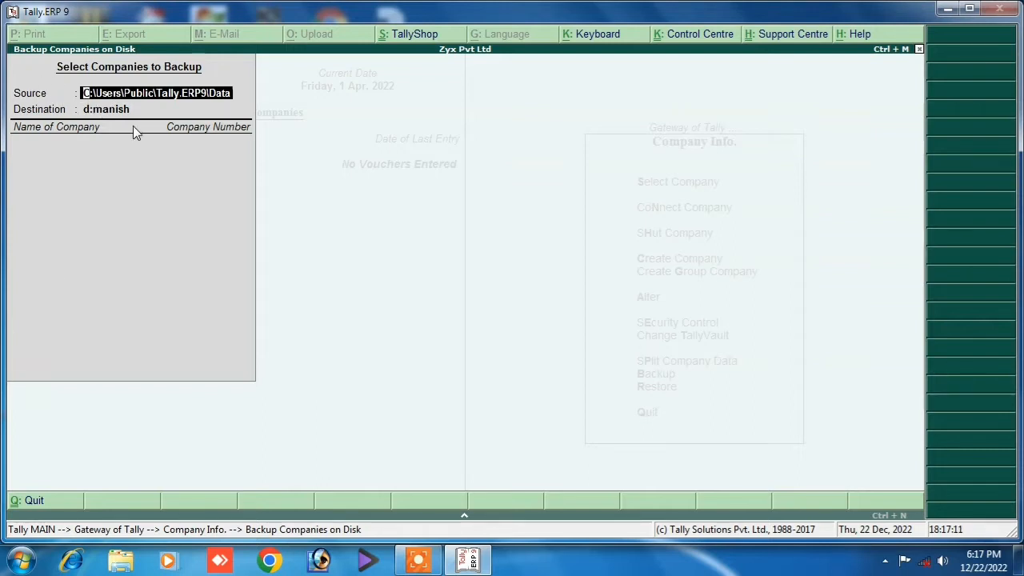
key("Return")
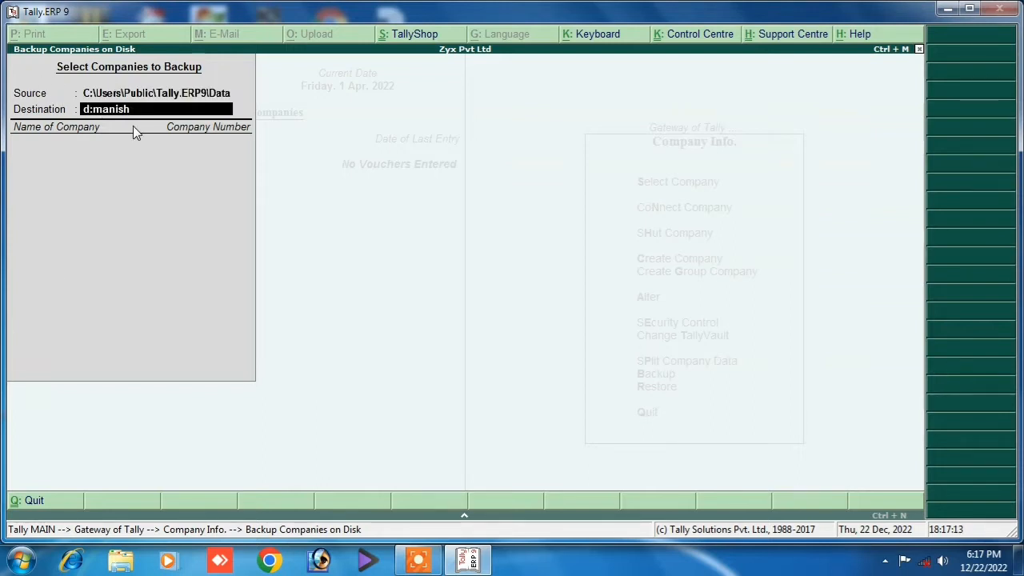
type("D")
left_click(947, 9)
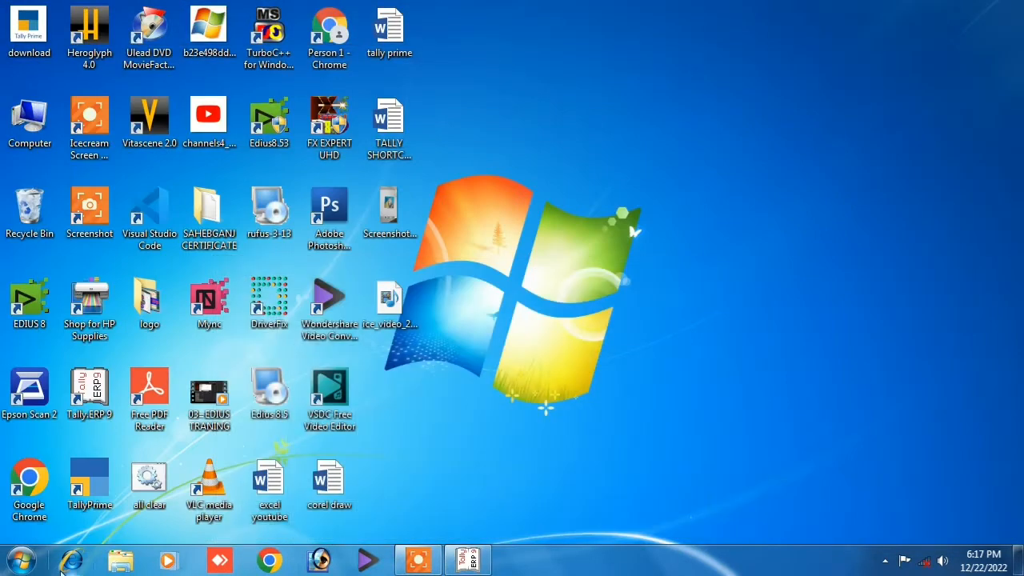
Inspect drives C: and D: in the Computer window, then restore Tally's backup screen.
left_click(21, 560)
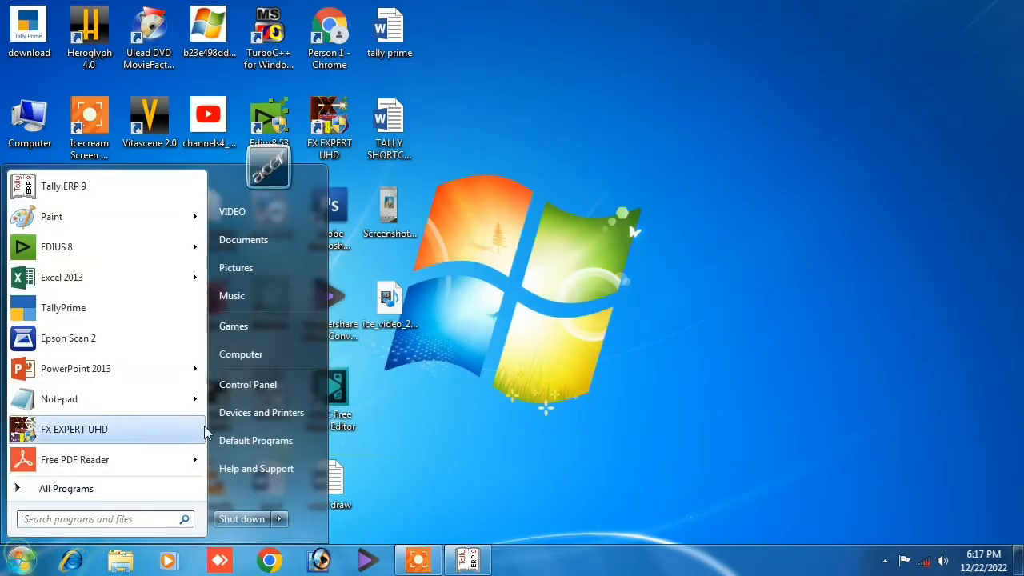
left_click(239, 356)
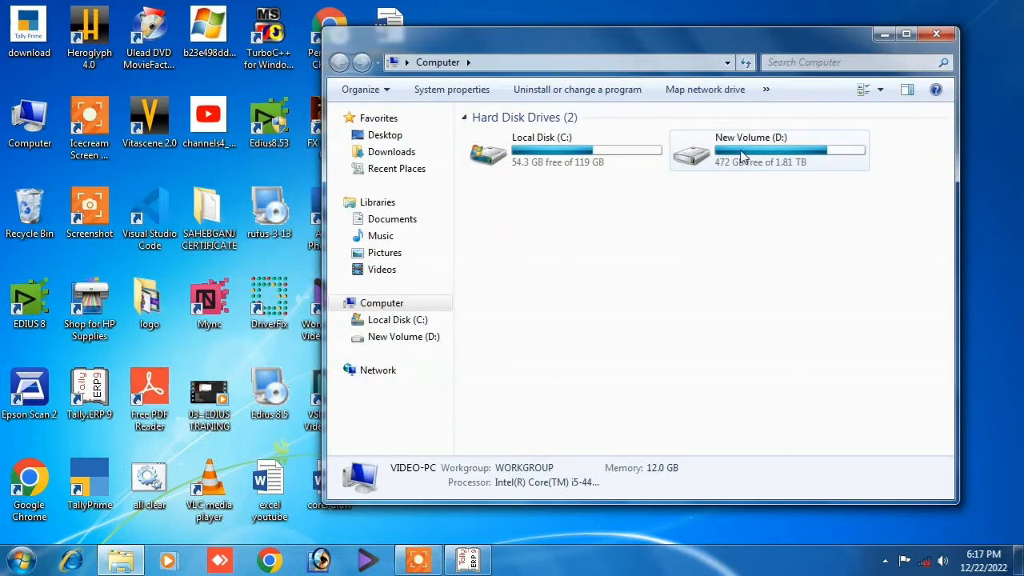
left_click(936, 33)
double_click(29, 131)
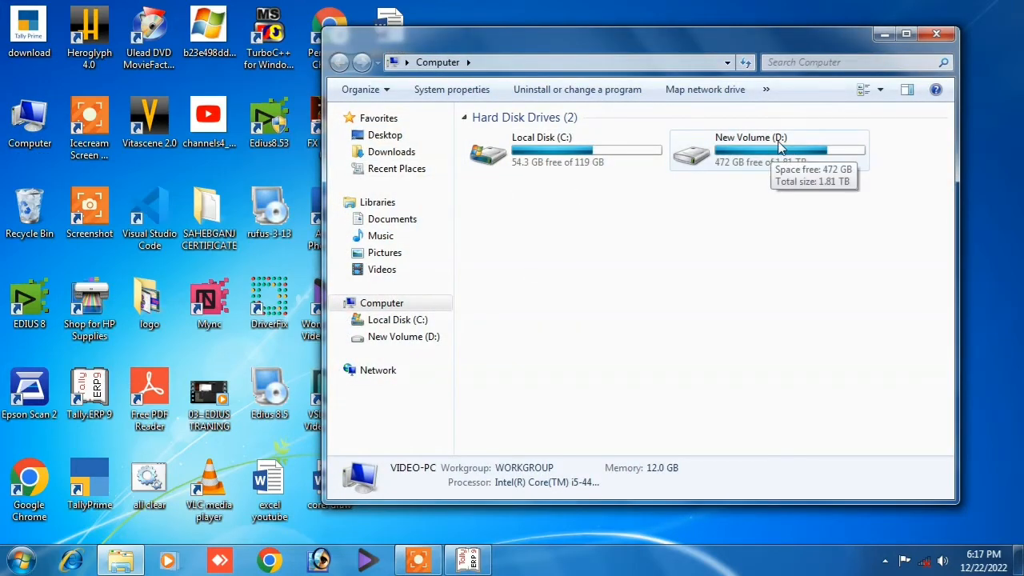
left_click(936, 34)
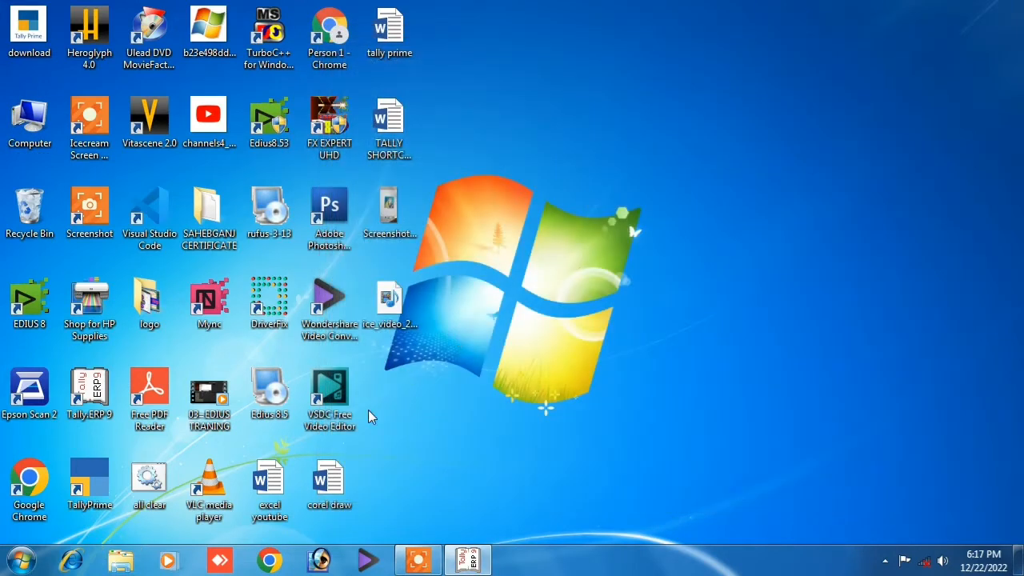
left_click(468, 560)
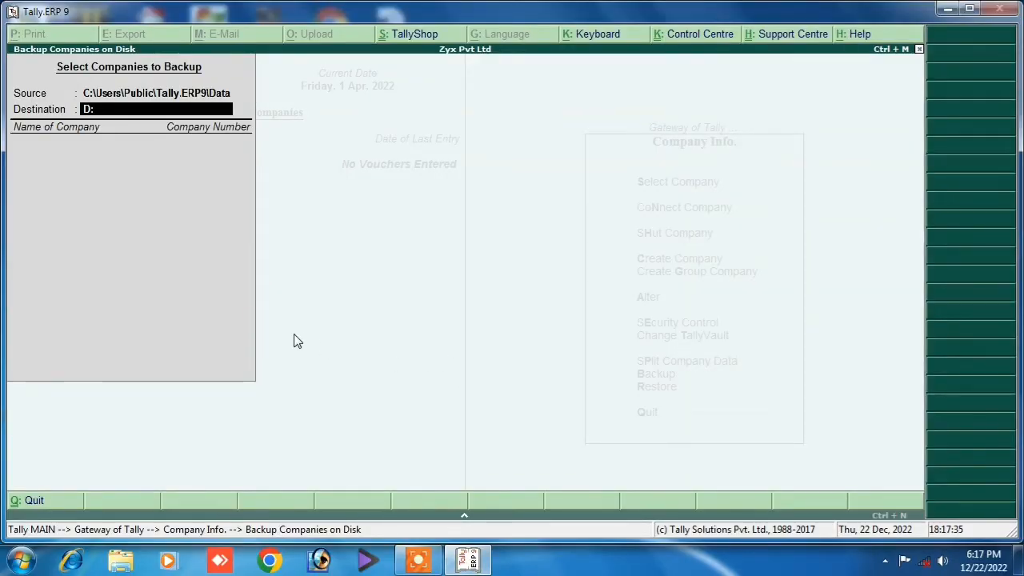
Back up Zyx Pvt Ltd (10025) to destination D:mani and accept the backup.
type(":mani")
key("Return")
key("Down")
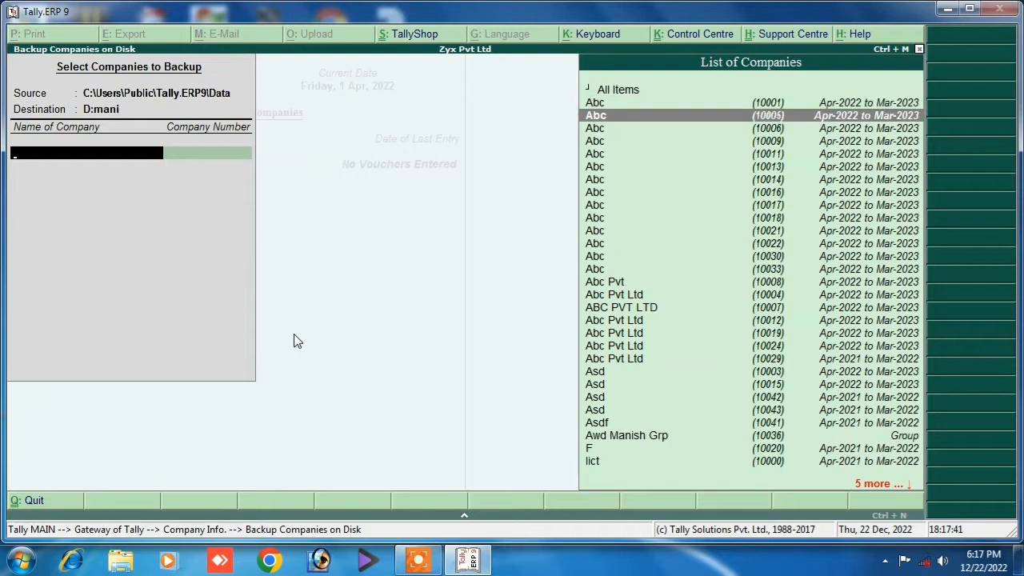
key("Down")
key("Down")
key("Down")
key("Down")
key("Down")
key("Down")
key("Down")
key("Down")
key("Down")
key("Down")
key("Down")
key("Down")
key("Down")
key("Down")
key("Down")
key("Down")
key("Down")
key("Down")
key("Down")
key("Down")
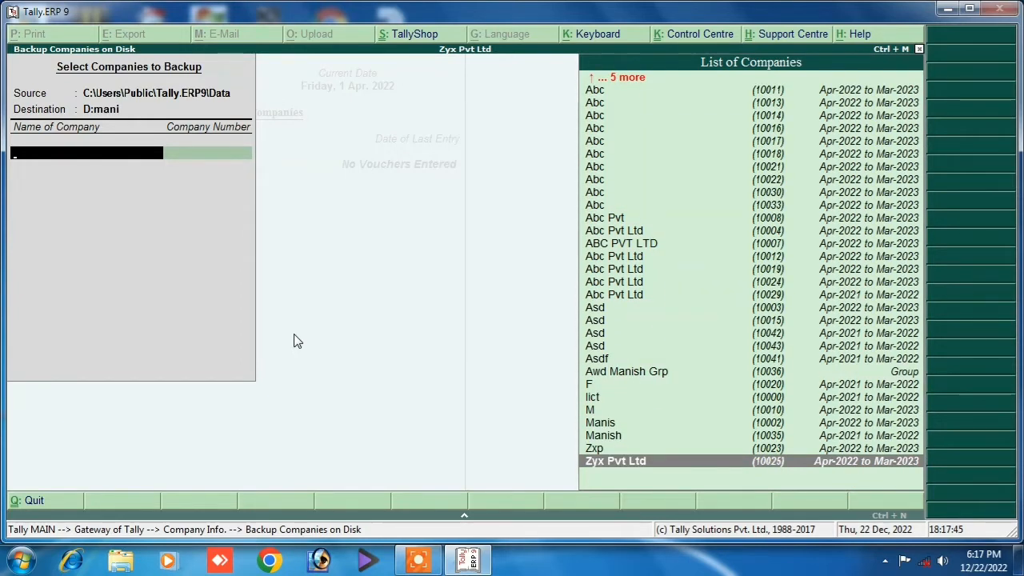
key("Return")
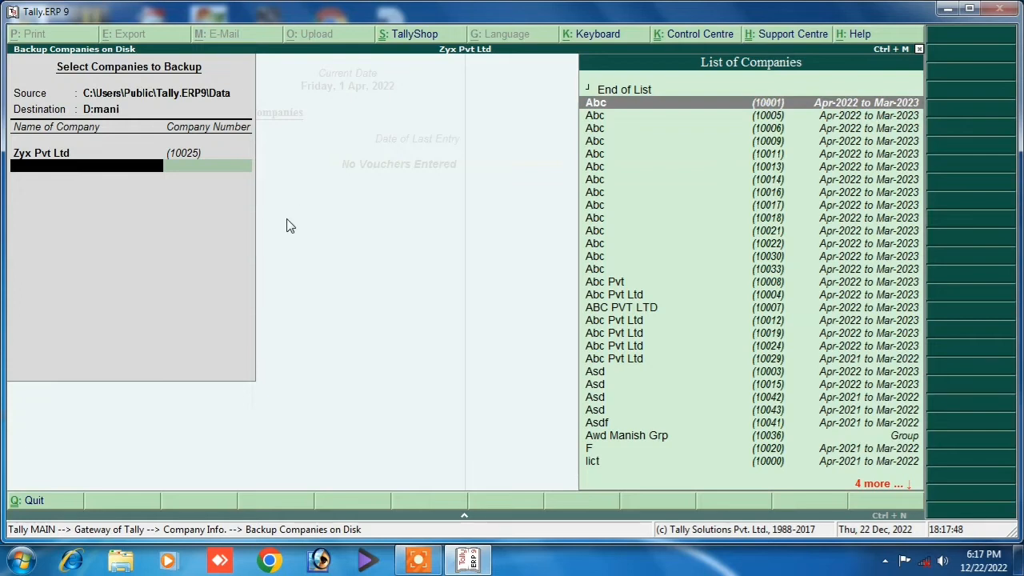
left_click(617, 89)
key("Return")
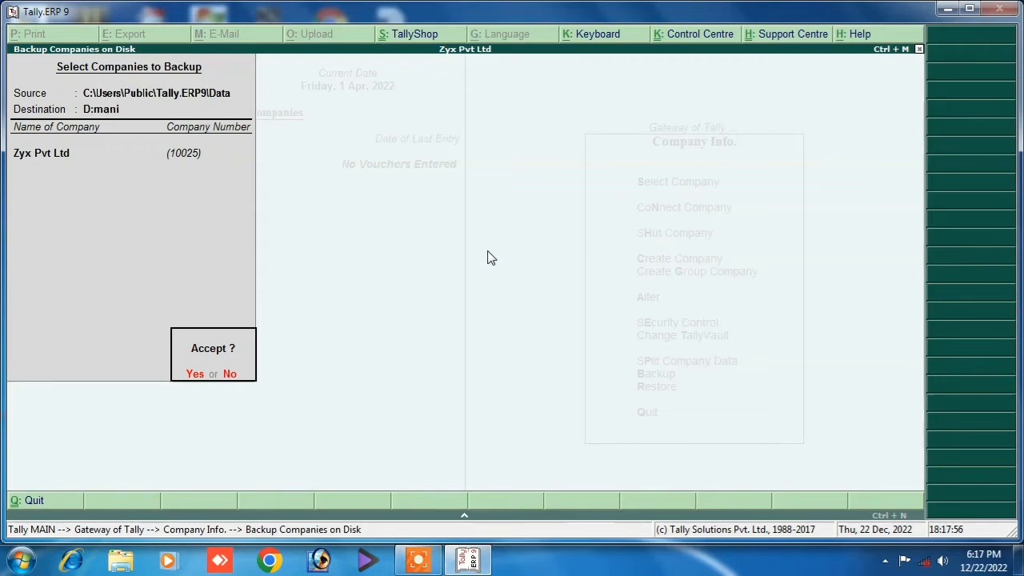
key("Return")
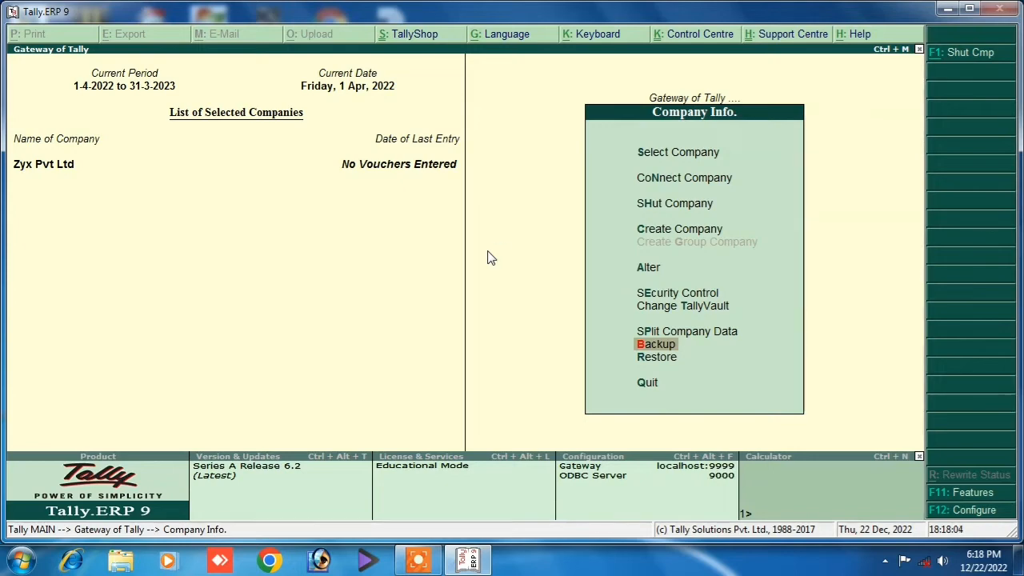
Delete the Zyx Pvt Ltd company through Company Info > Alter.
key("Escape")
key("Escape")
key("n")
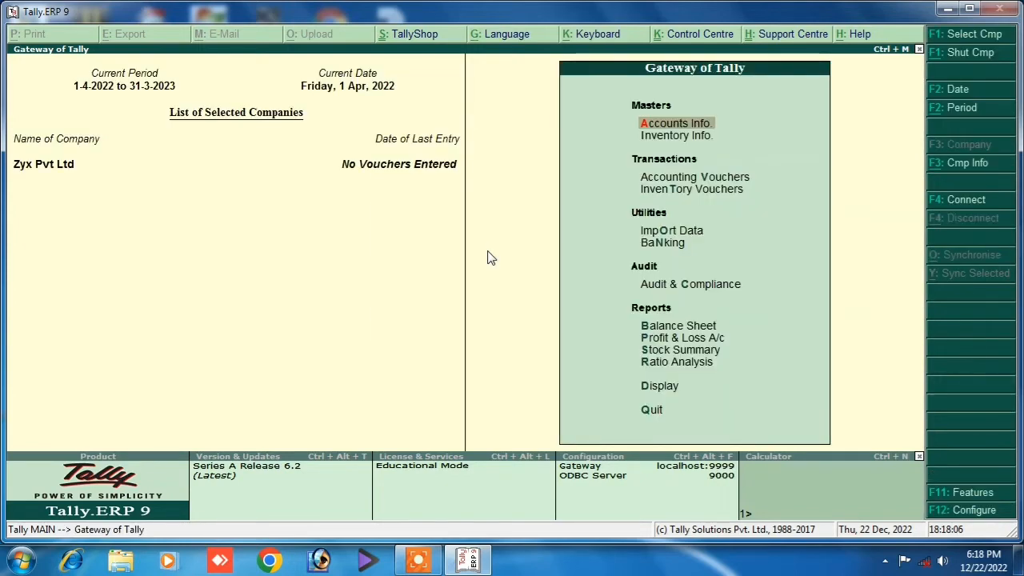
key("alt+F3")
key("Down")
key("Down")
key("Down")
key("Down")
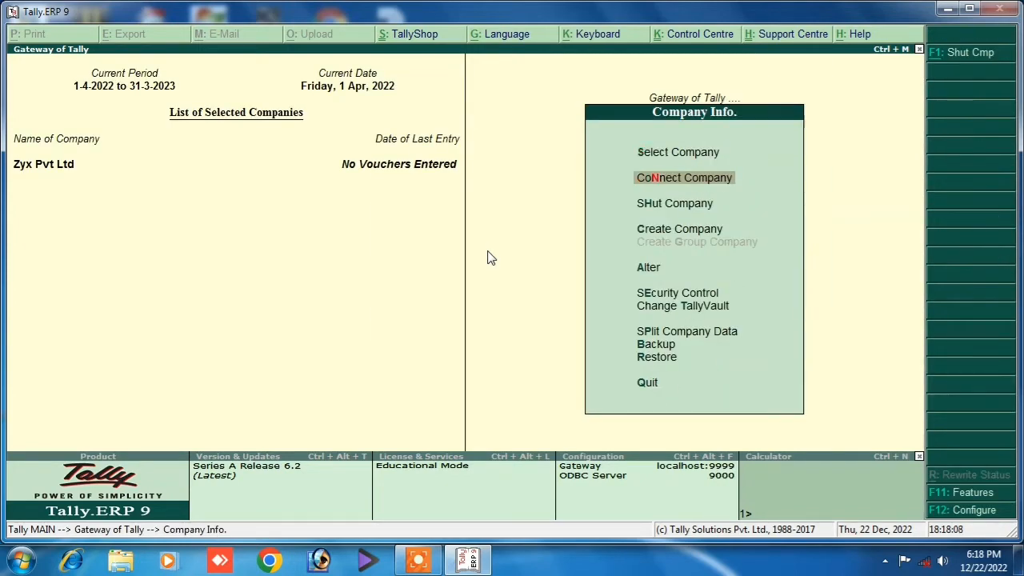
key("Return")
key("Return")
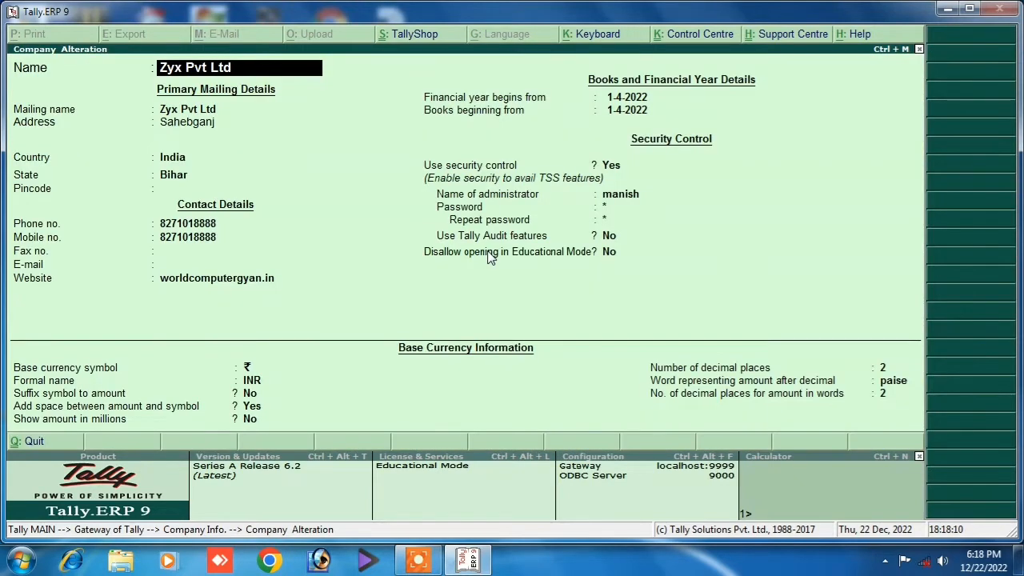
key("alt+d")
key("y")
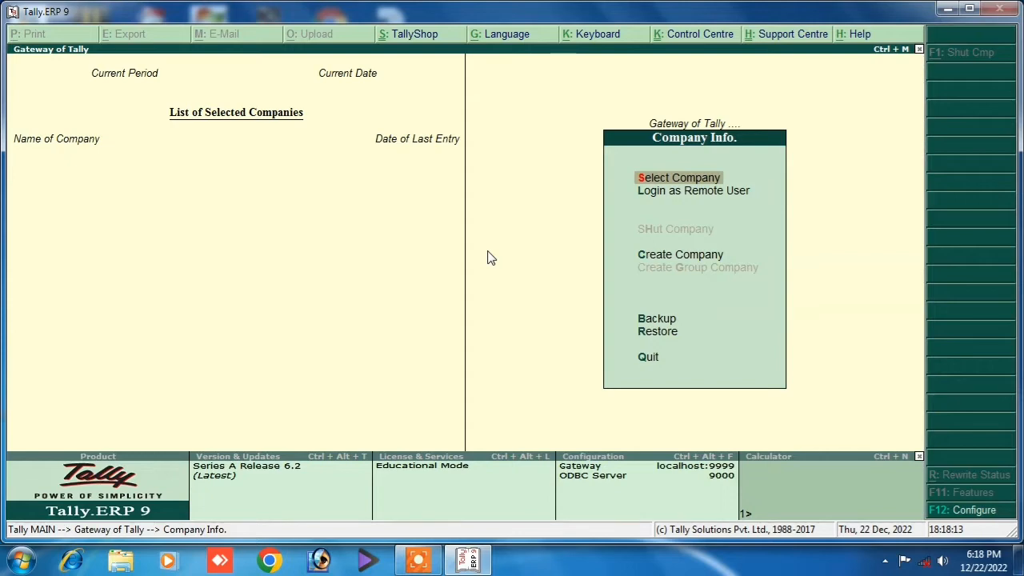
Look through the list of companies, close it, and highlight Restore.
key("Return")
key("Down")
key("Down")
key("Down")
key("Down")
key("Down")
key("Down")
key("Down")
key("Down")
key("Down")
key("Down")
key("Down")
key("Down")
key("Down")
key("Down")
key("Down")
key("Down")
key("Down")
key("Down")
key("Down")
key("Down")
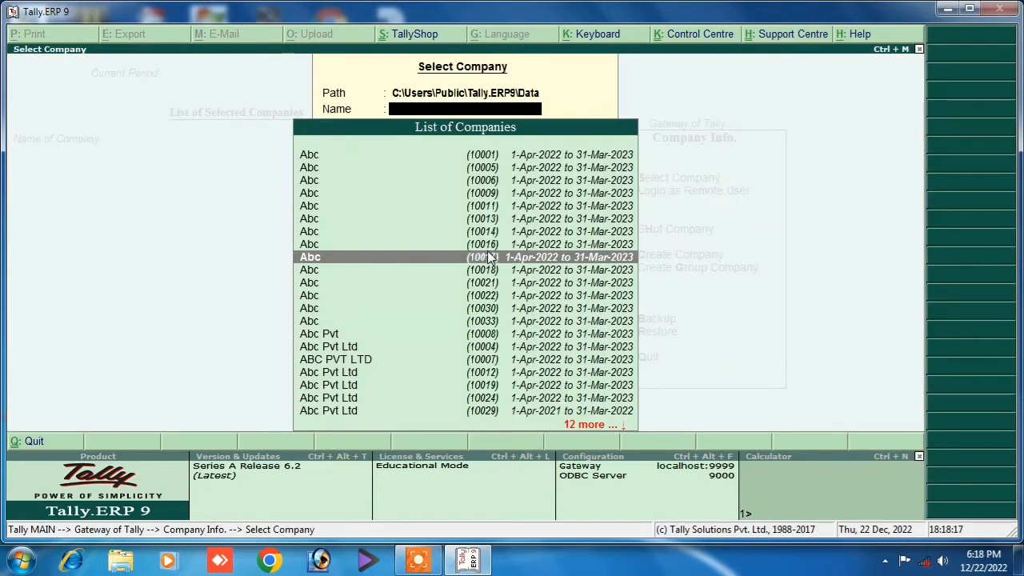
key("Down")
key("Down")
key("Down")
key("Down")
key("Down")
key("Down")
key("Down")
key("Down")
key("Down")
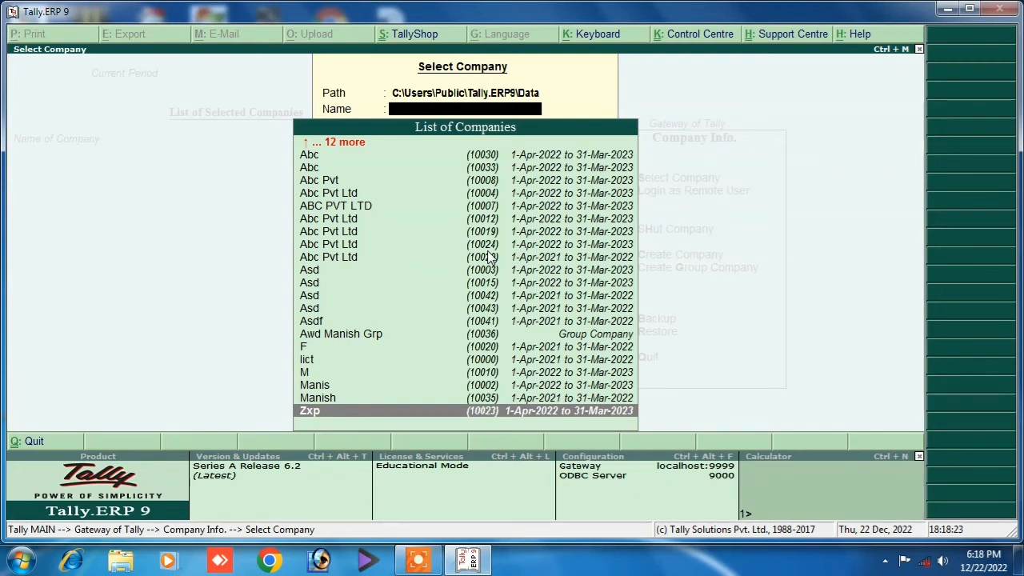
key("Escape")
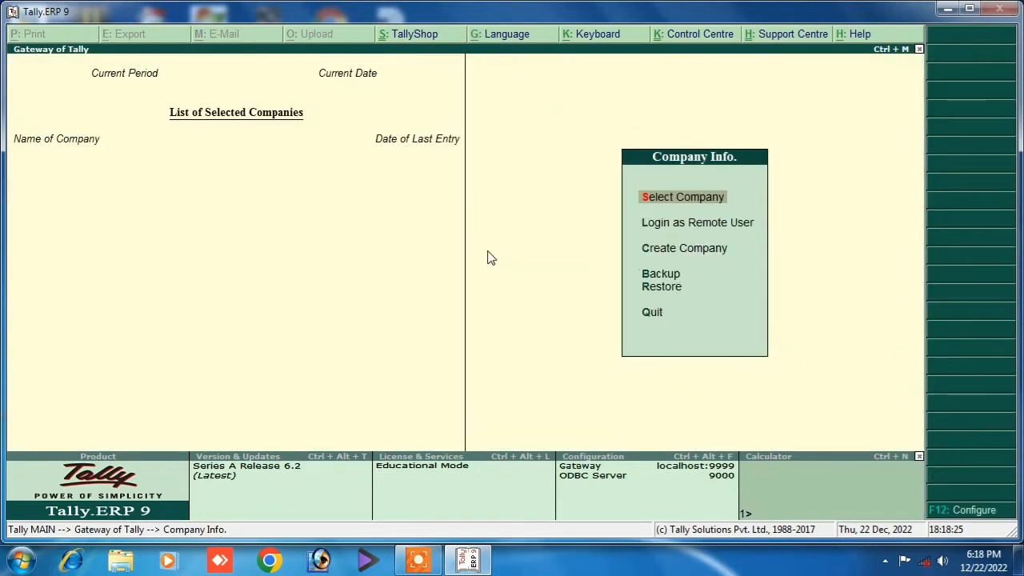
key("Down")
key("Down")
key("Down")
key("Down")
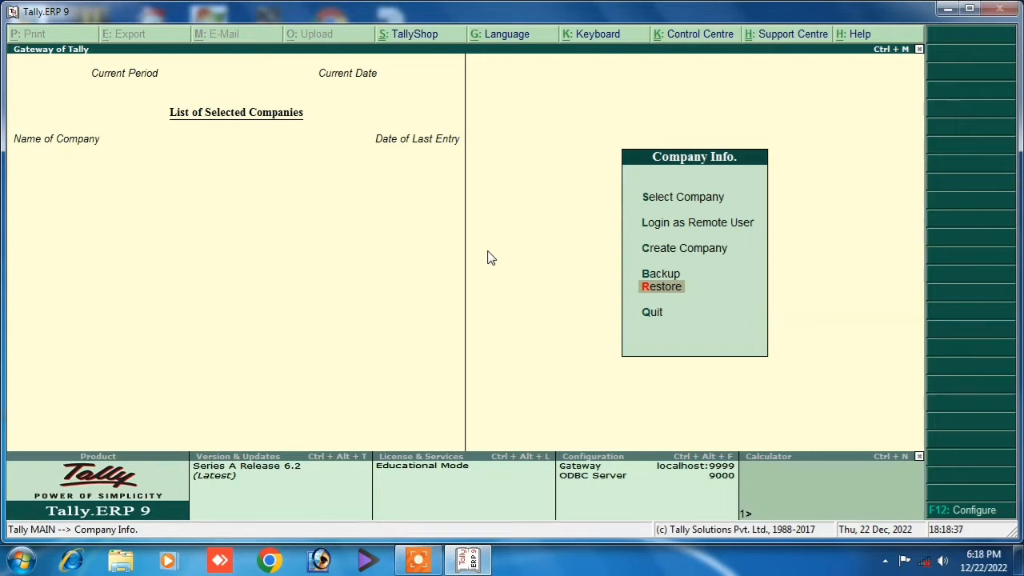
Set the restore source to D:mani and choose Zyx Pvt Ltd (10025) for restoring.
key("Return")
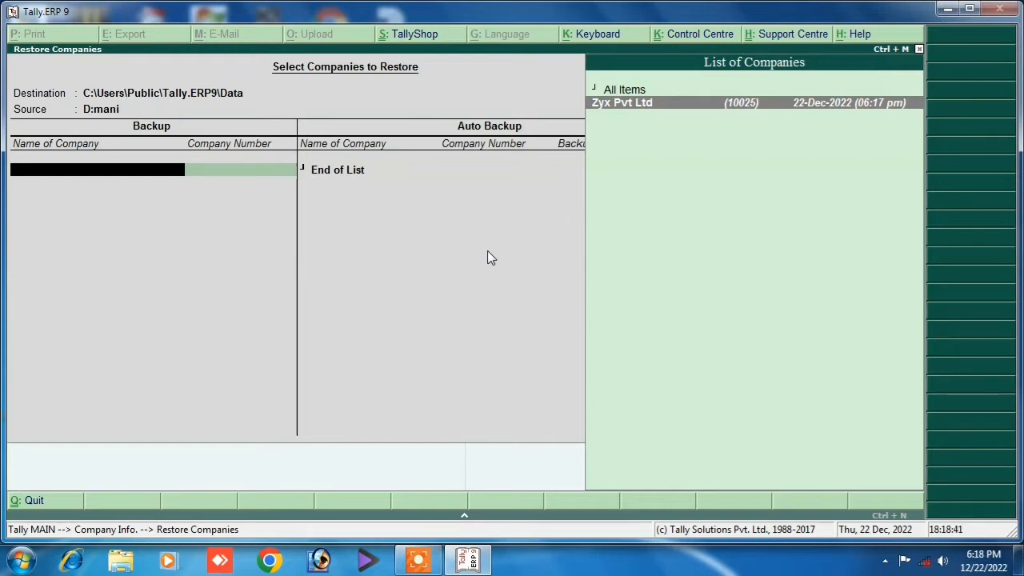
key("Escape")
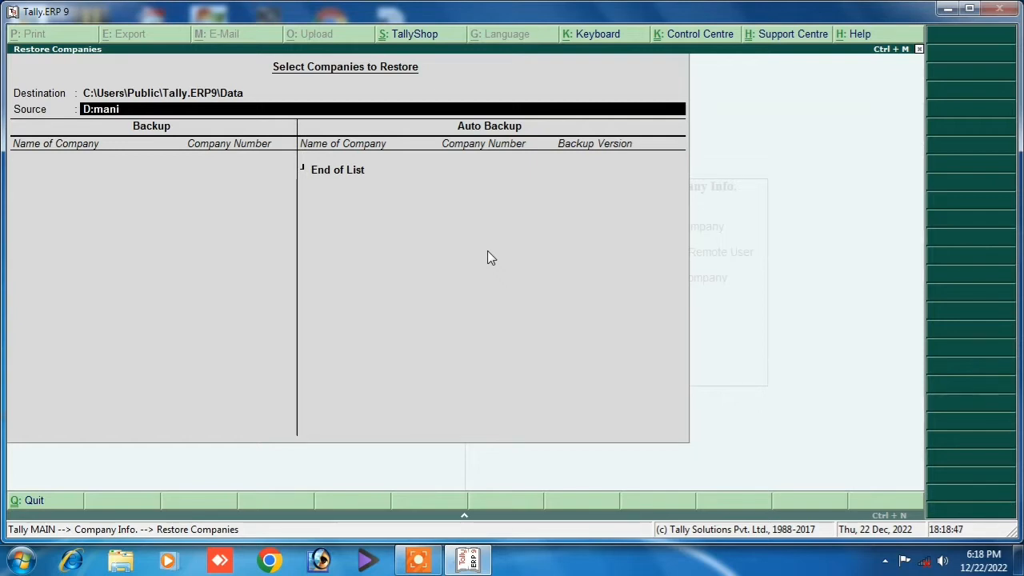
type("fgdf")
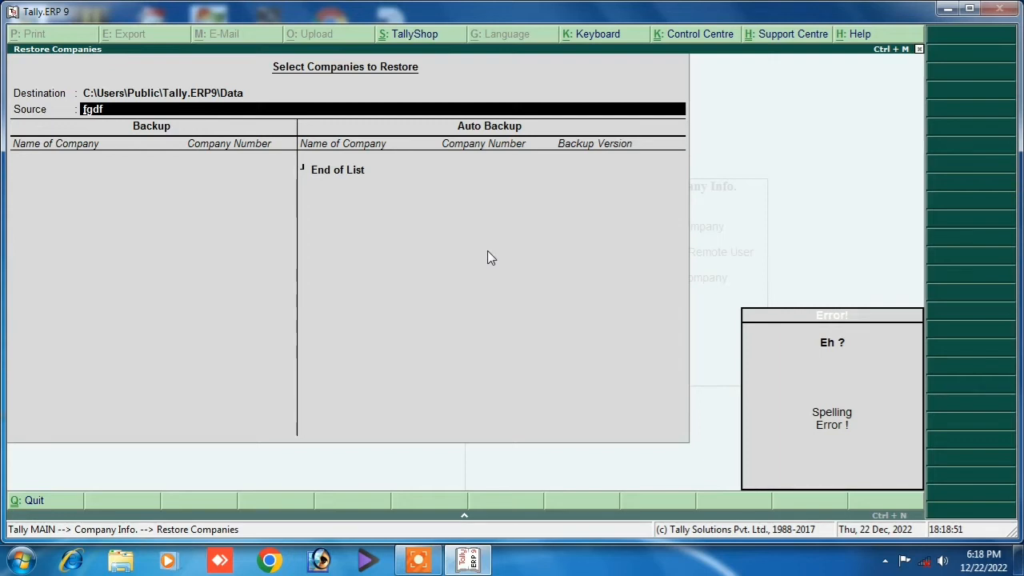
type("f")
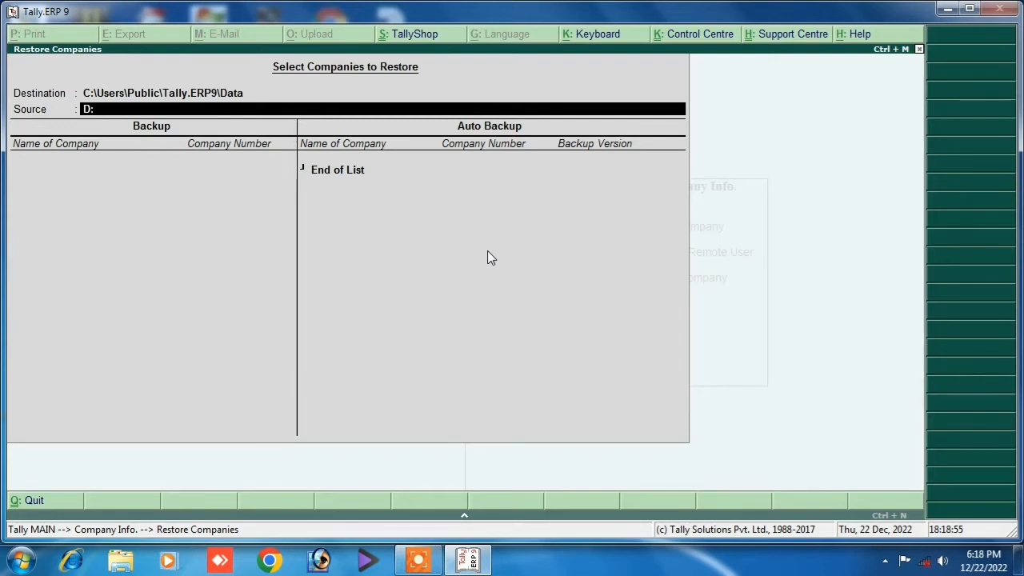
type(":mani")
key("Return")
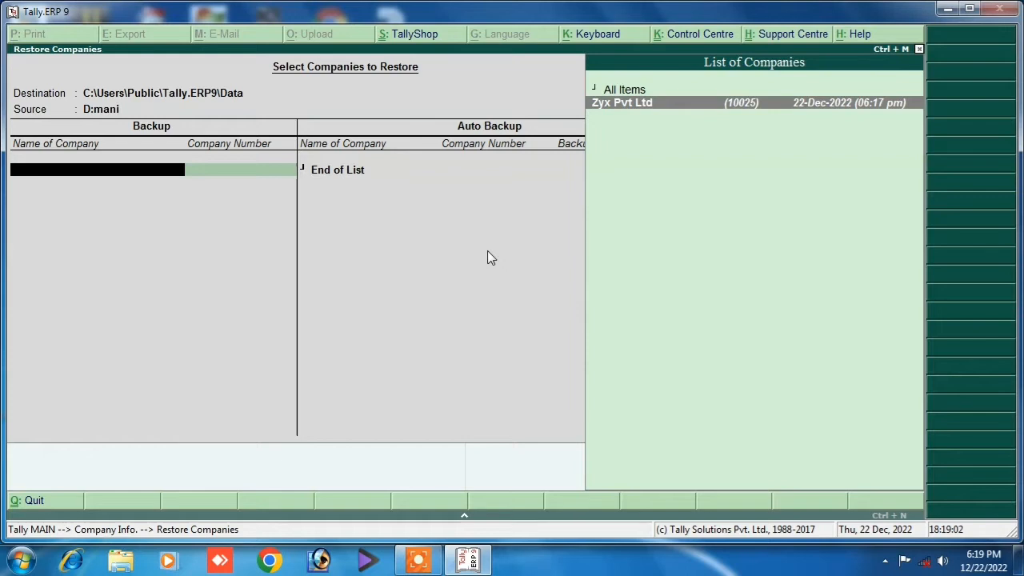
key("Return")
key("Return")
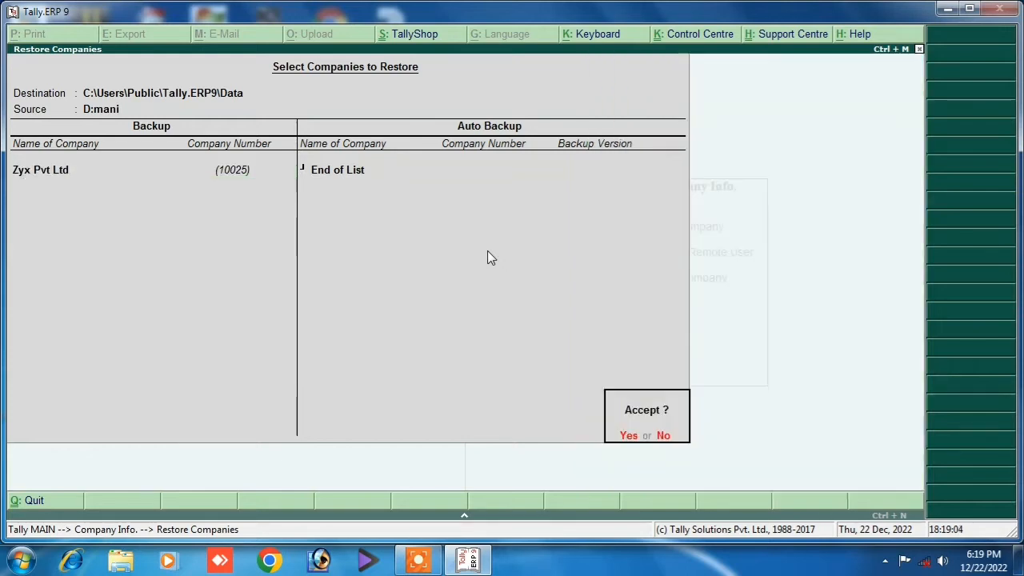
key("Return")
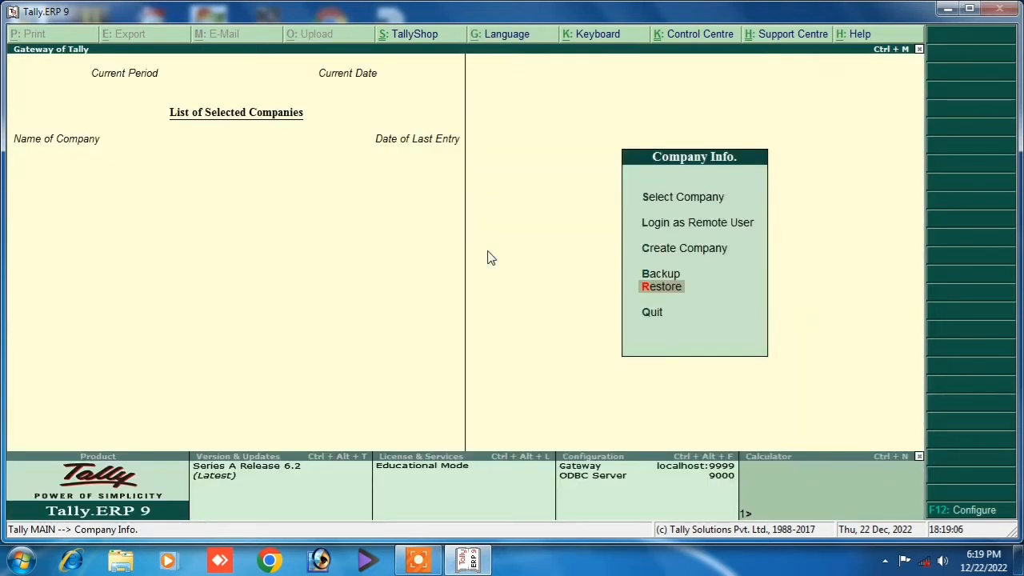
Select the restored Zyx Pvt Ltd and log in with its user name and password.
key("Up")
key("Up")
key("Up")
key("Up")
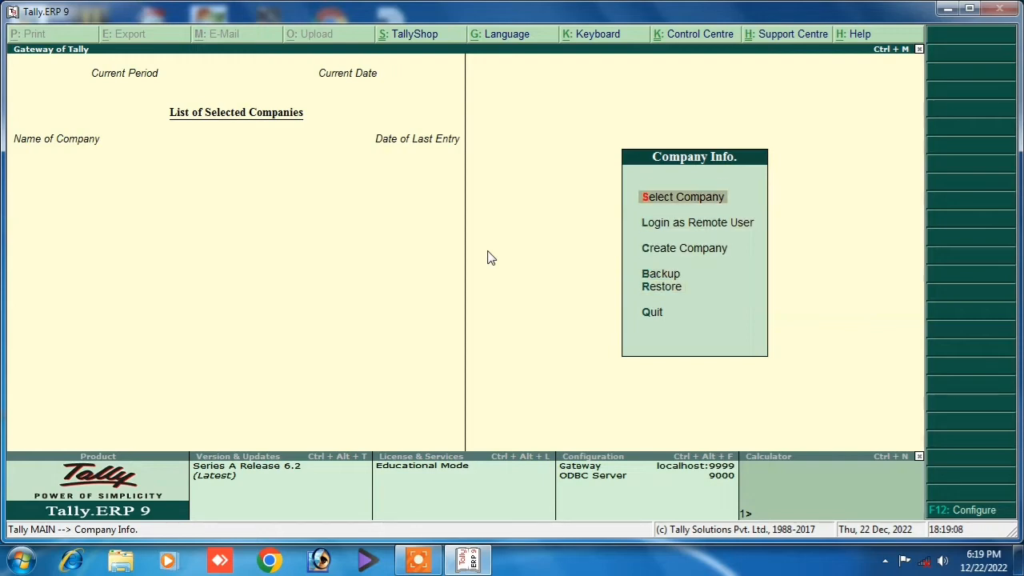
key("Return")
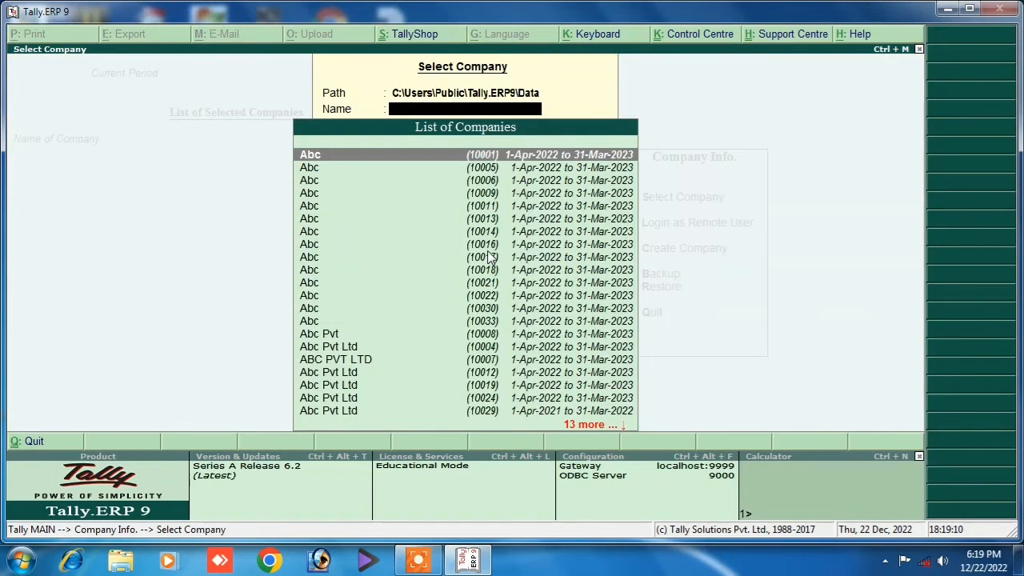
key("Down")
key("Down")
key("Down")
key("Down")
key("Down")
key("Down")
key("Down")
key("Down")
key("Down")
key("Down")
key("Down")
key("Down")
key("Down")
key("Down")
key("Down")
key("Down")
key("Down")
key("Down")
key("Down")
key("Down")
key("Down")
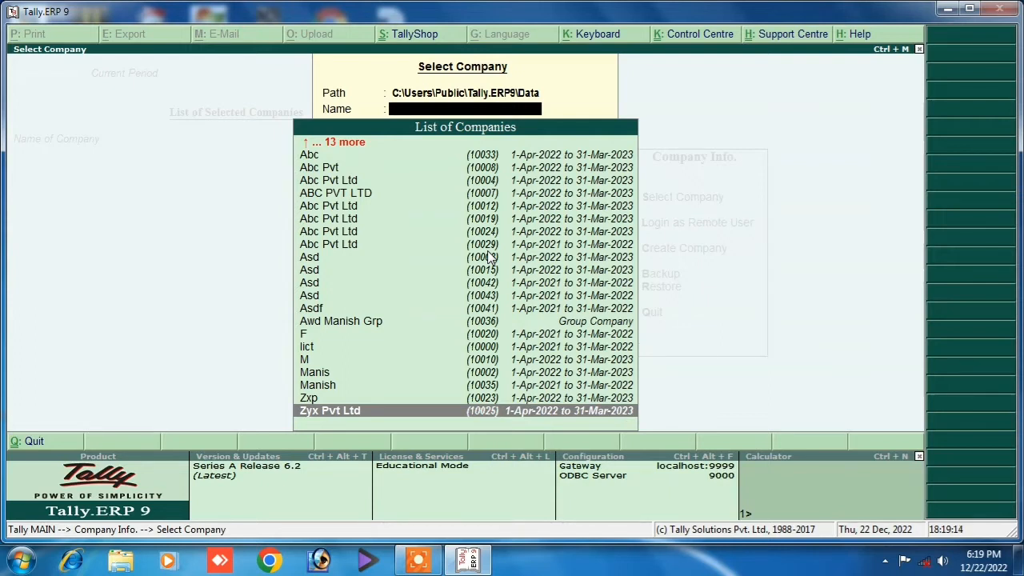
key("Return")
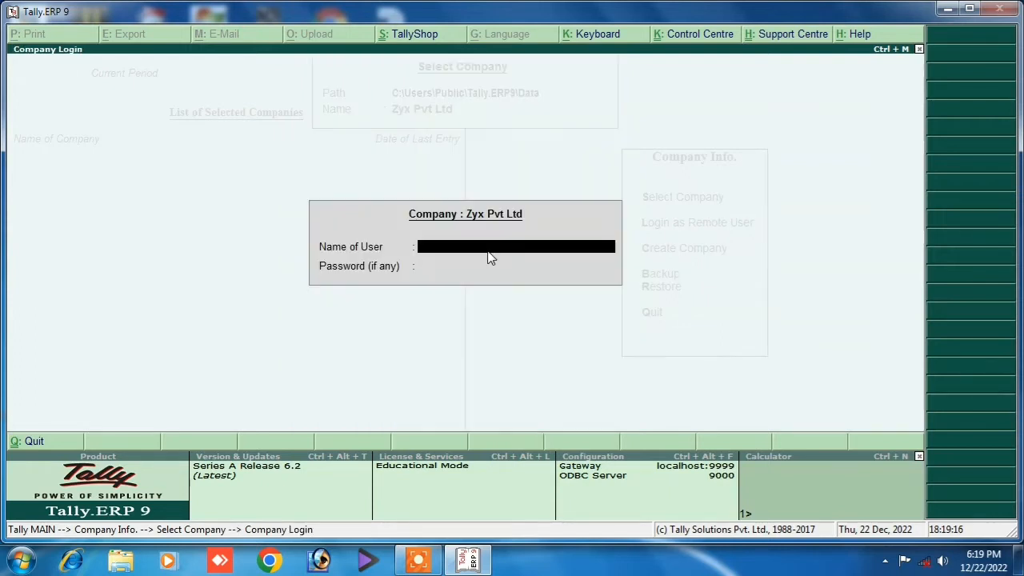
type("manish")
key("Return")
type("***")
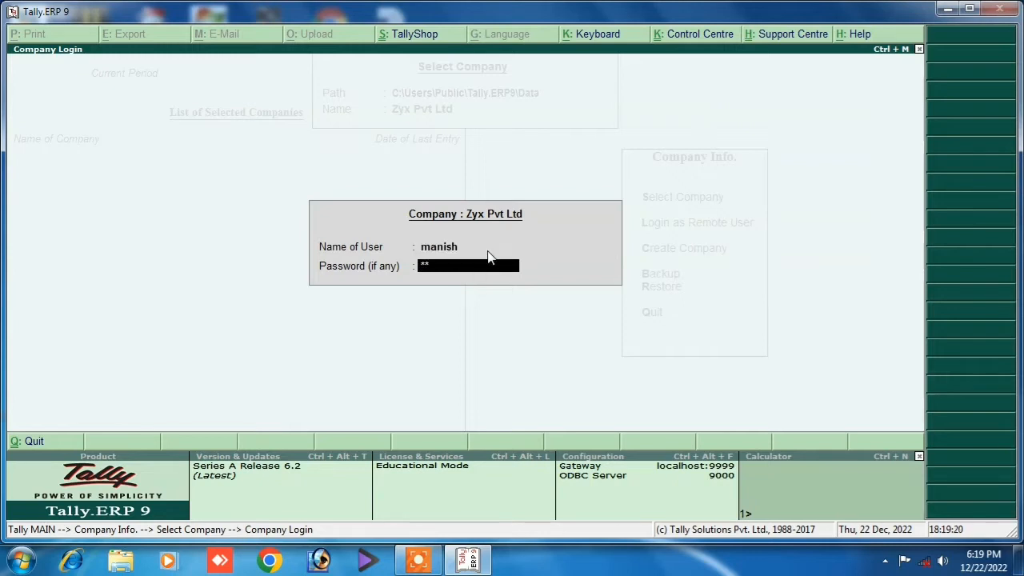
key("Return")
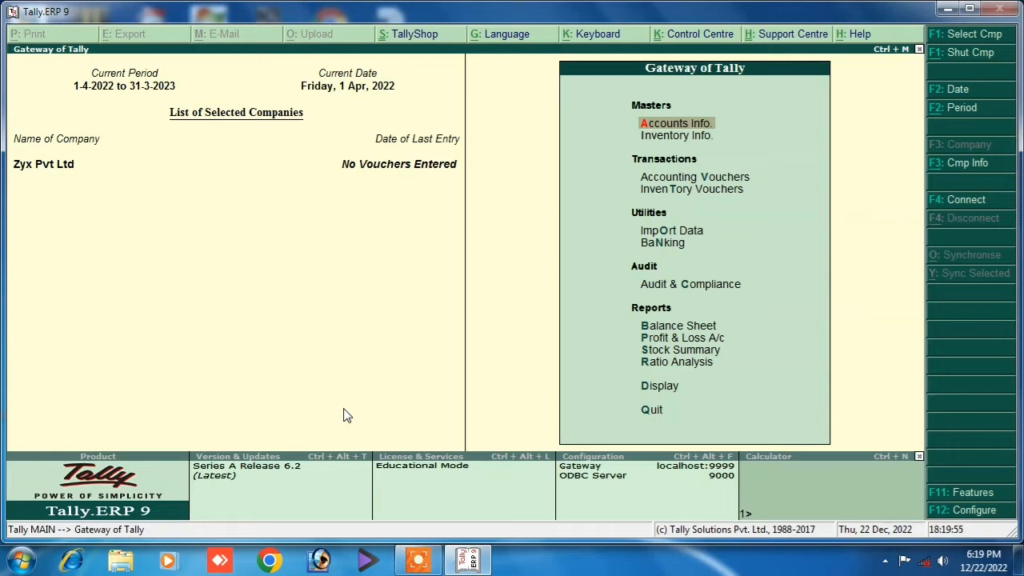
Reach Accounts Info > Ledgers > Single Ledger Create, then quit it without creating a ledger.
key("Down")
key("Up")
key("Return")
key("Down")
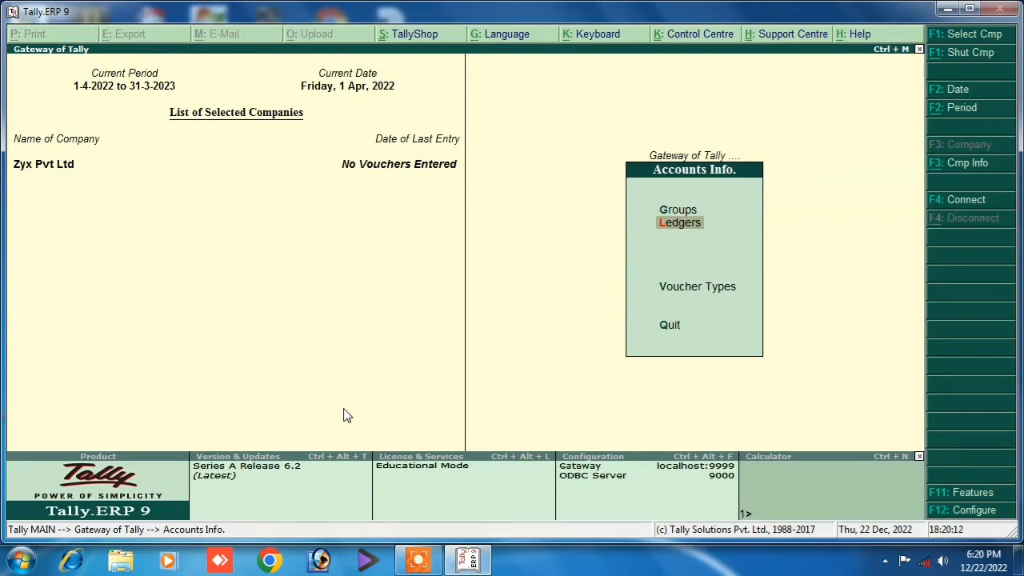
key("Escape")
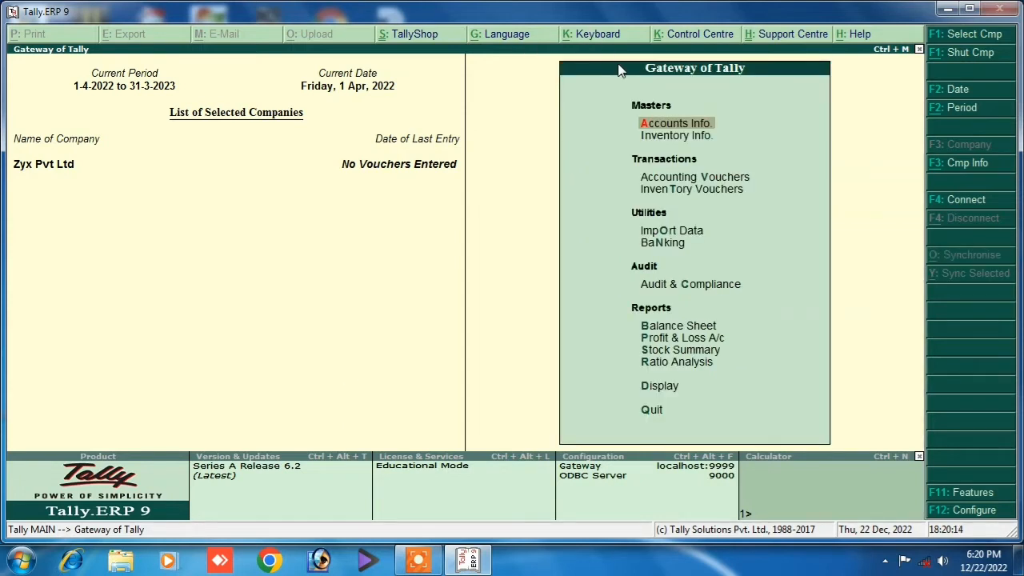
left_click(665, 128)
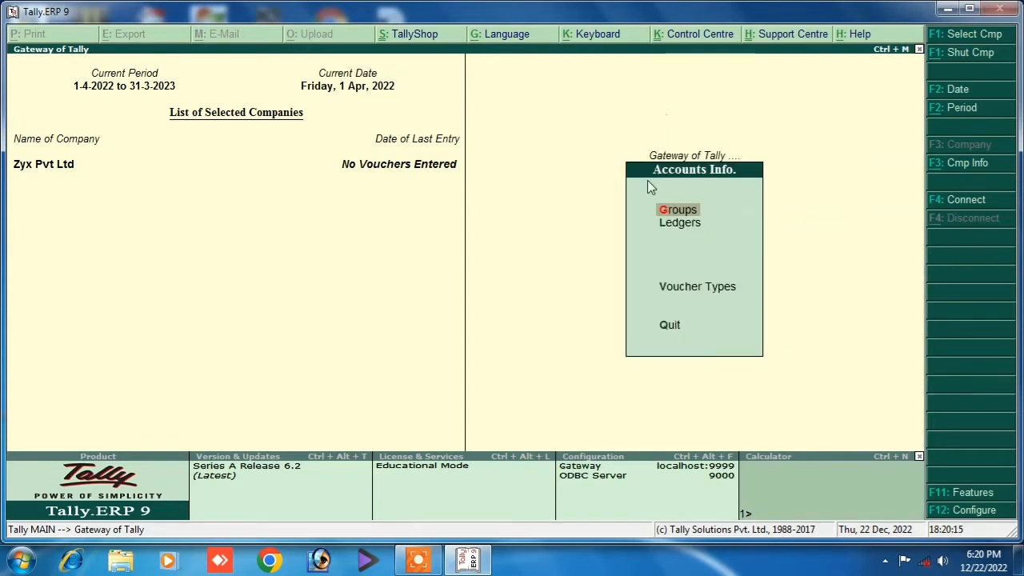
left_click(683, 224)
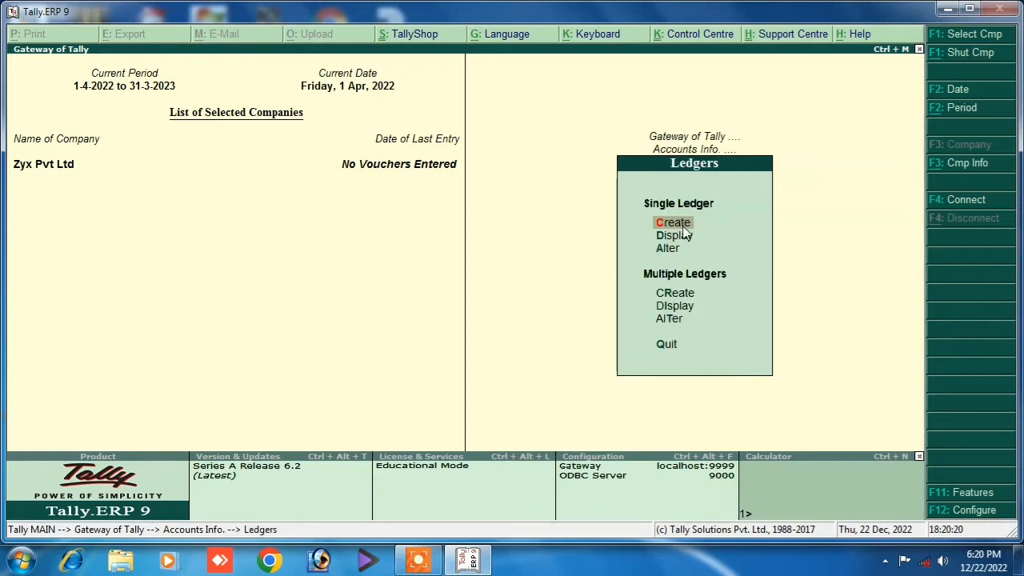
left_click(682, 225)
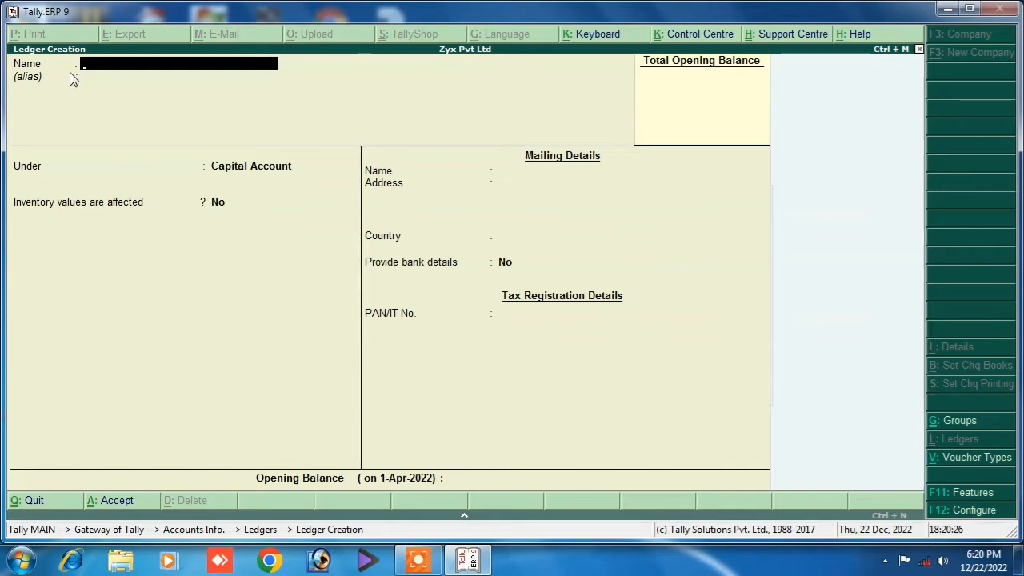
key("Escape")
key("y")
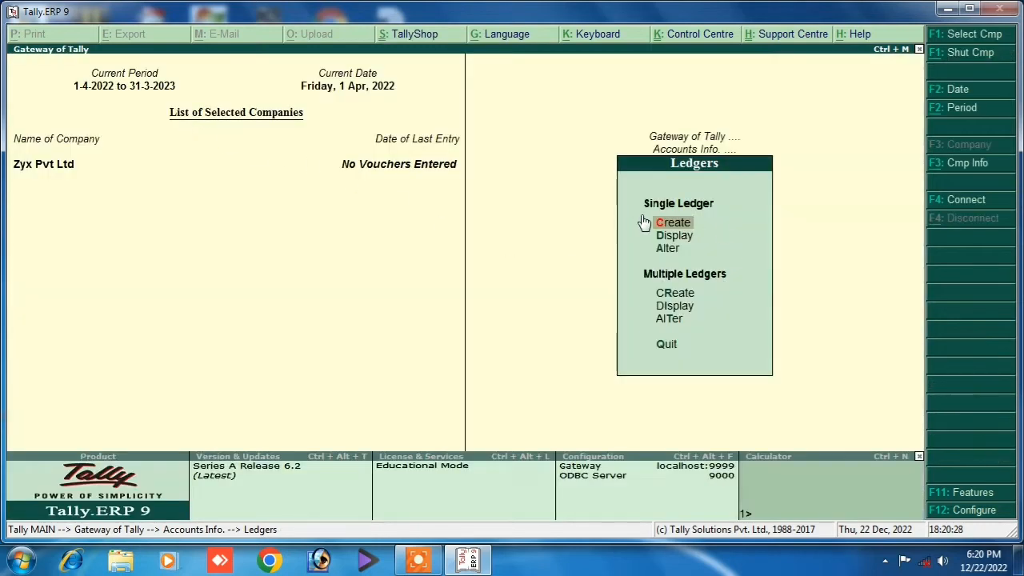
Go back to the Gateway and reopen Accounts Info > Ledgers > Single Ledger Create.
key("Escape")
left_click(669, 323)
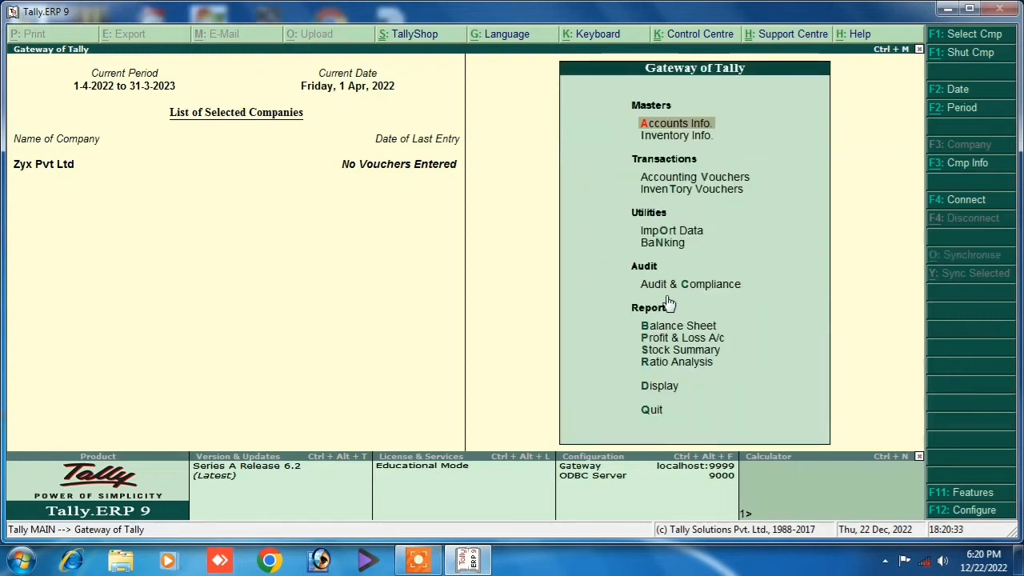
left_click(677, 125)
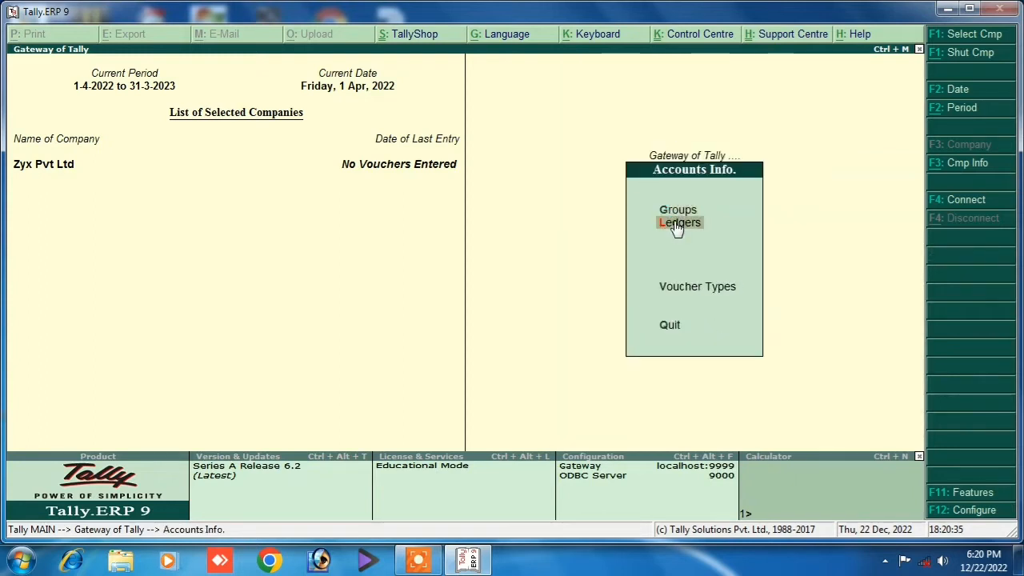
left_click(677, 224)
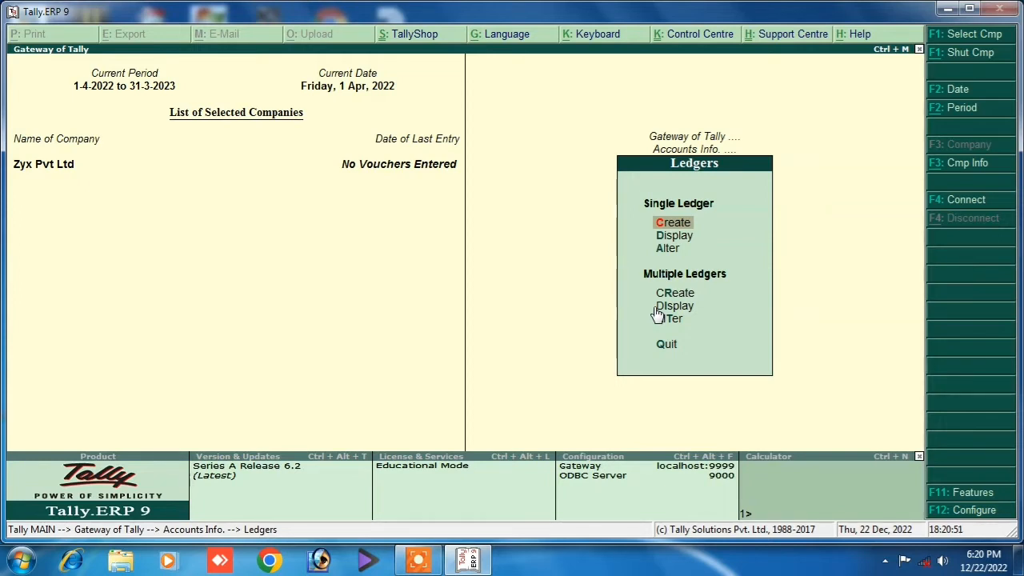
key("Return")
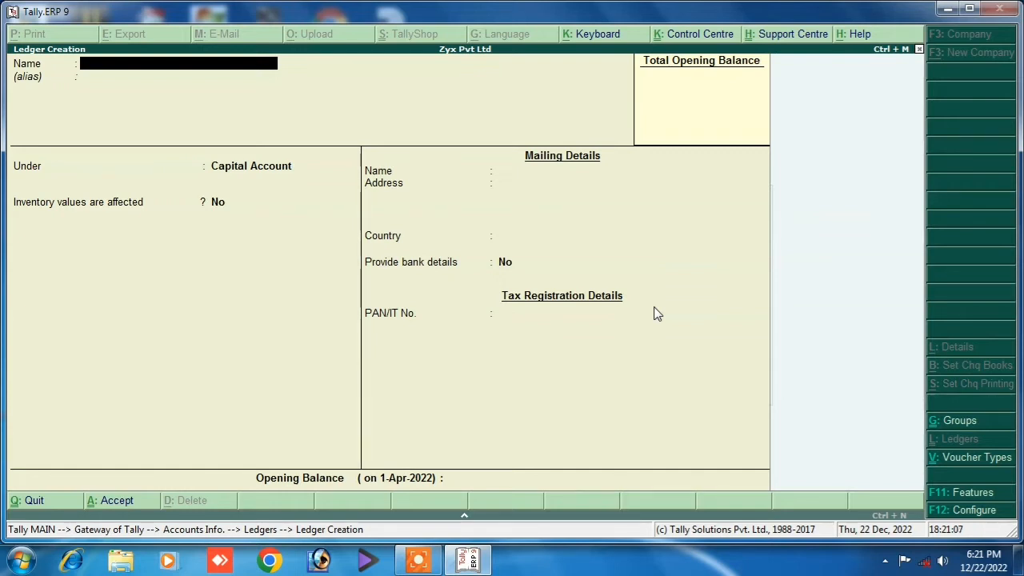
Name the ledger Bank, group it under Bank Accounts, and pass through the remaining fields.
type("Bank")
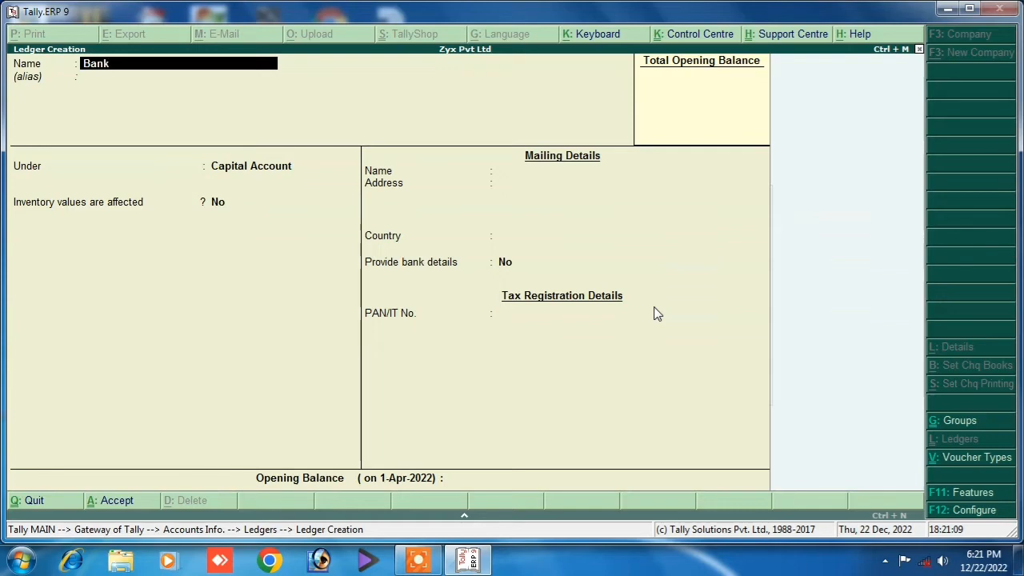
key("Return")
key("Return")
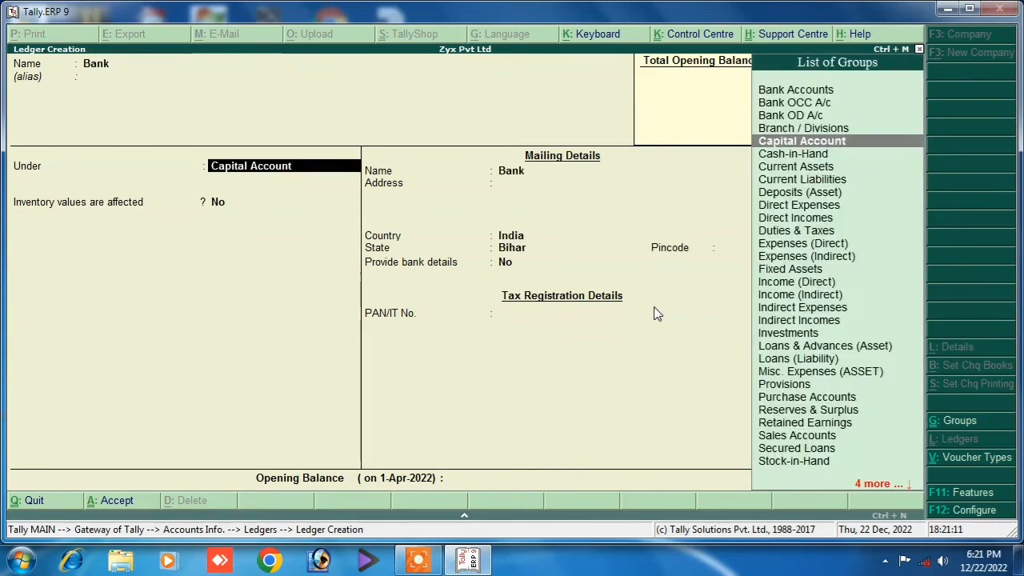
type("B")
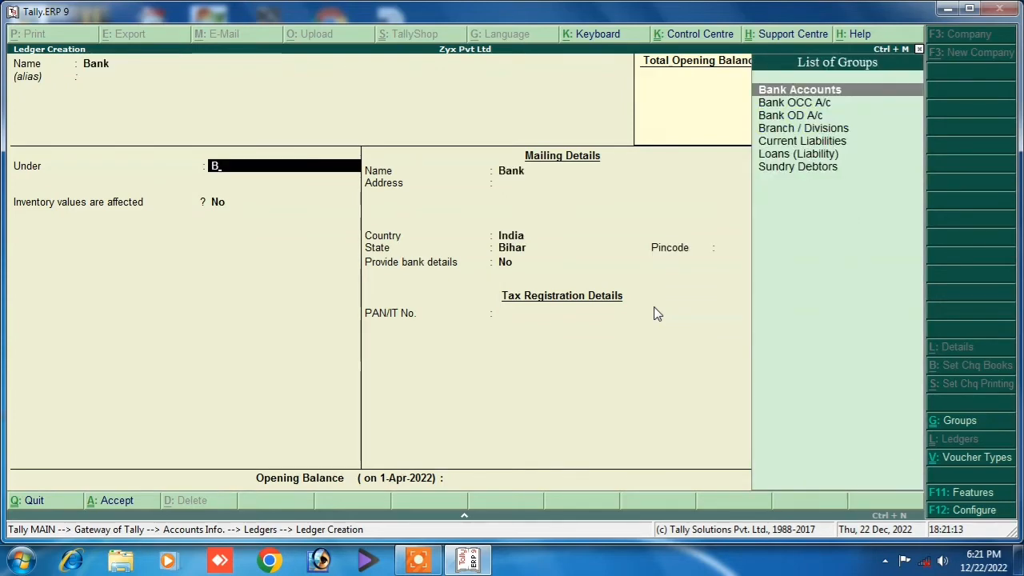
key("Return")
key("Return")
key("Return")
key("Return")
key("Return")
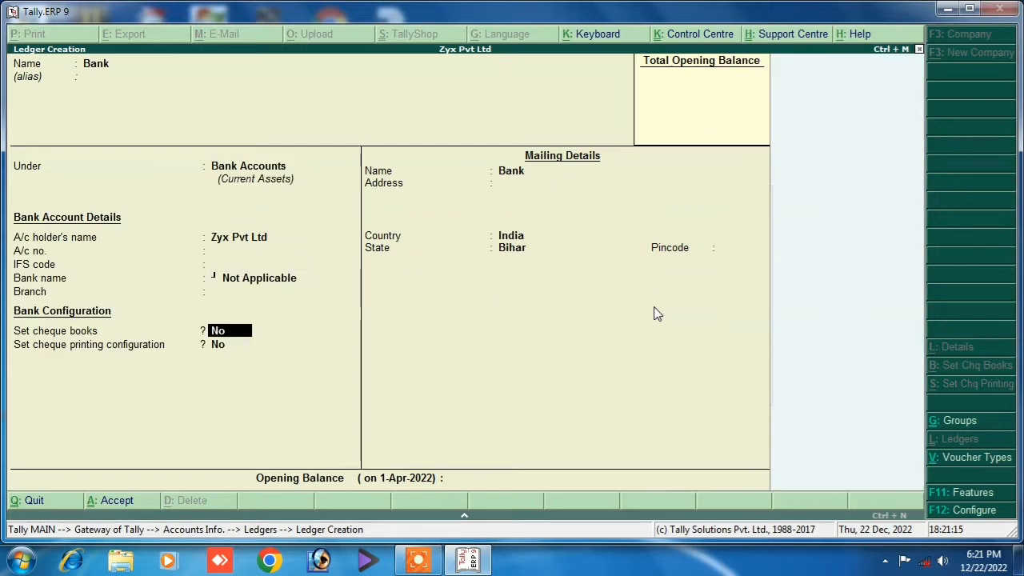
key("Return")
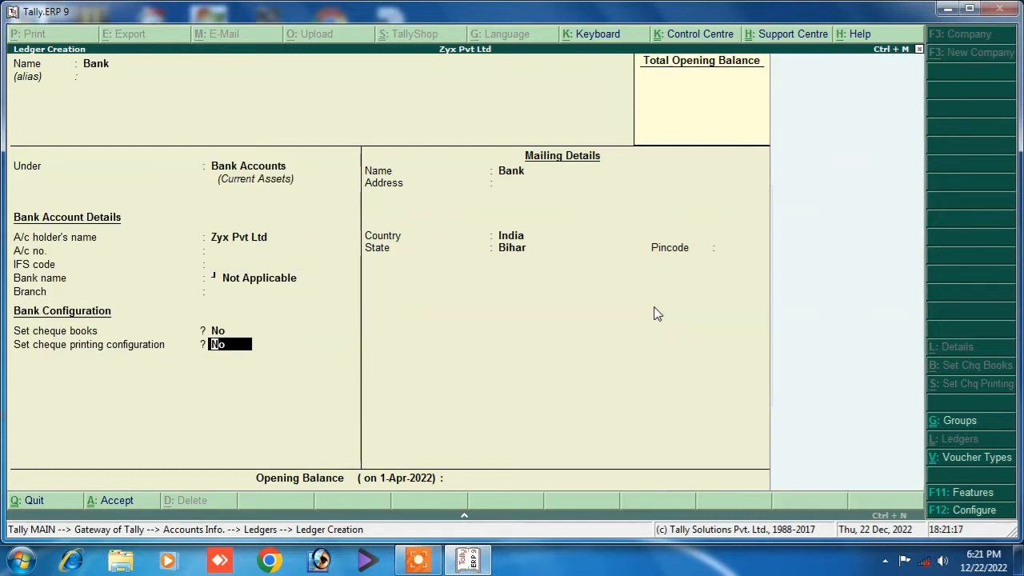
key("Return")
key("Return")
key("Return")
key("Return")
key("Return")
key("Return")
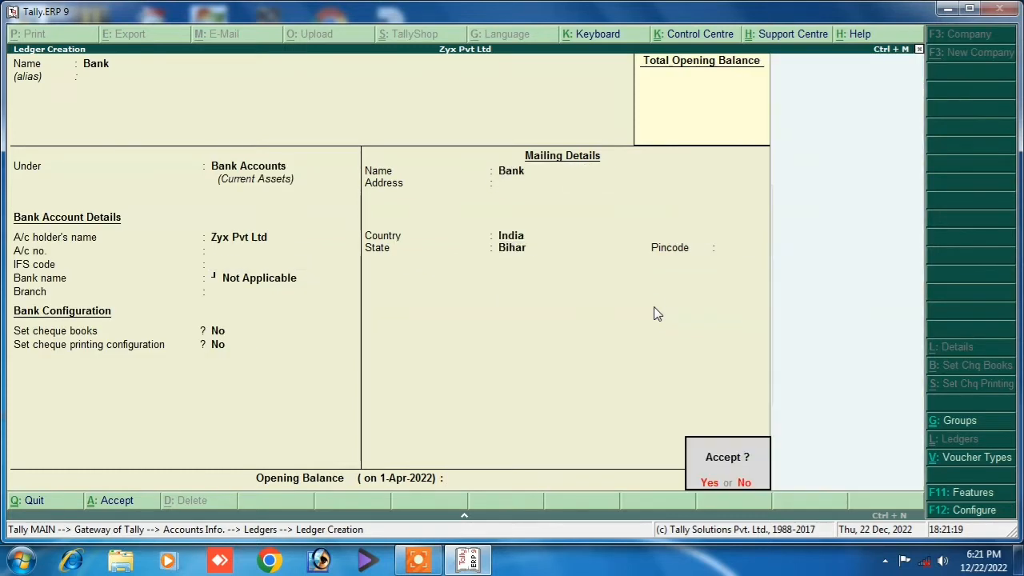
key("Return")
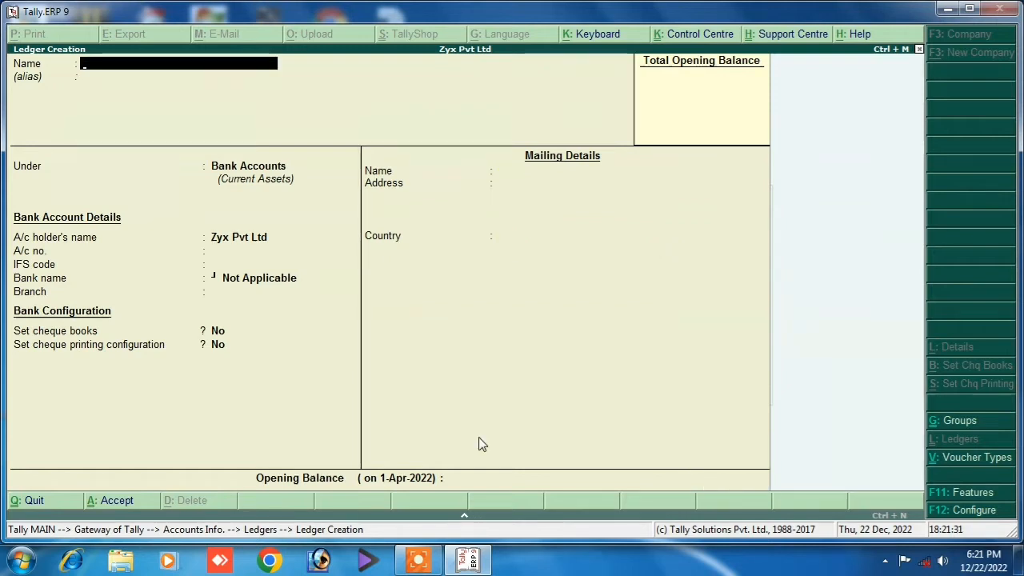
Create a Sales ledger under Sales Accounts.
type("S")
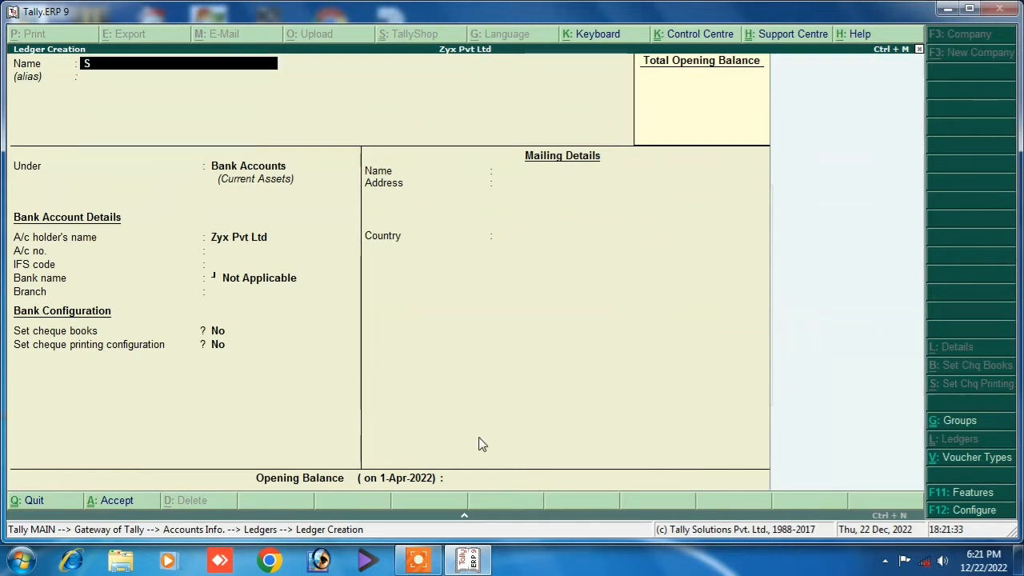
type("ales")
key("Return")
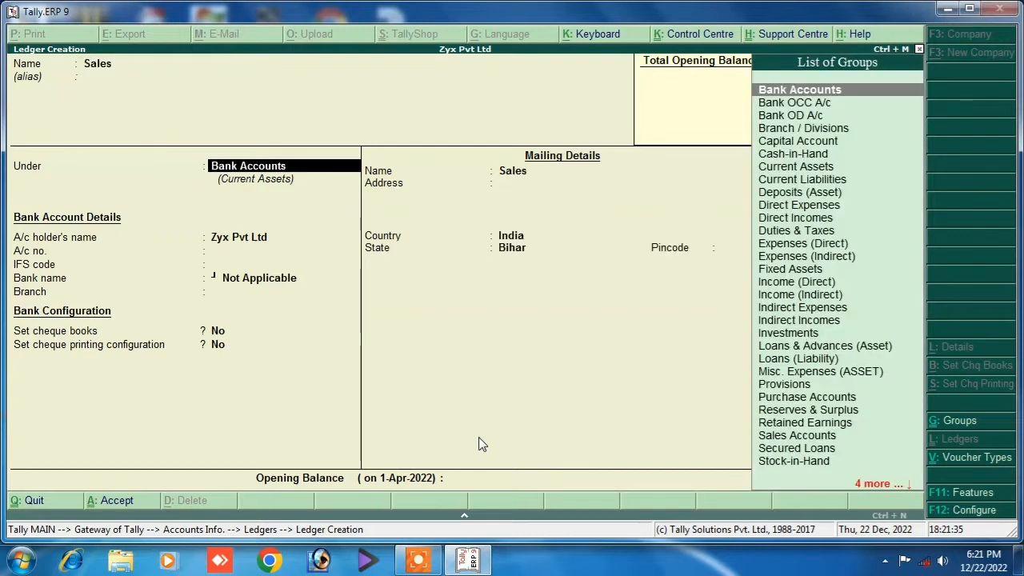
type("S")
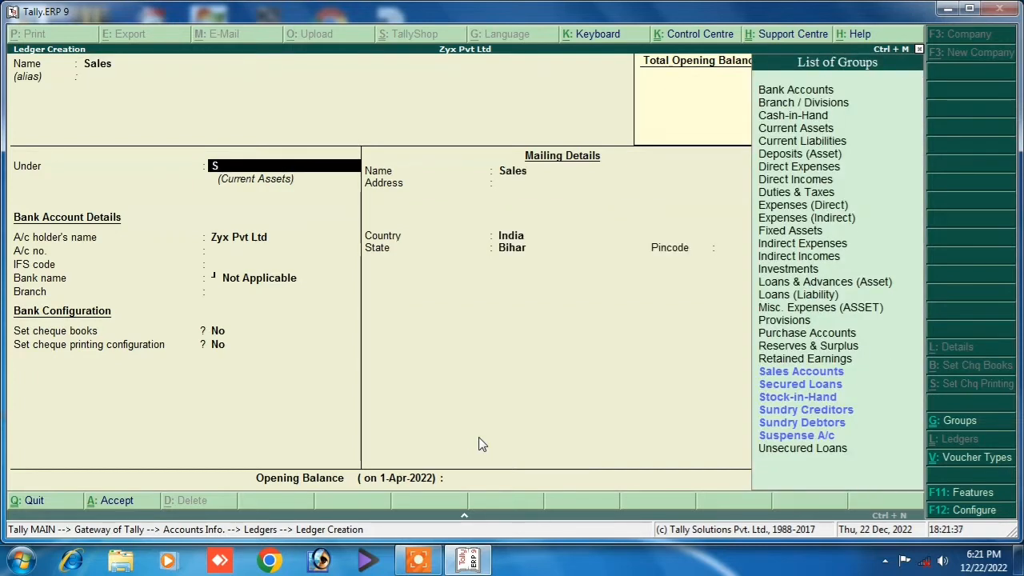
key("Down")
key("Up")
key("Return")
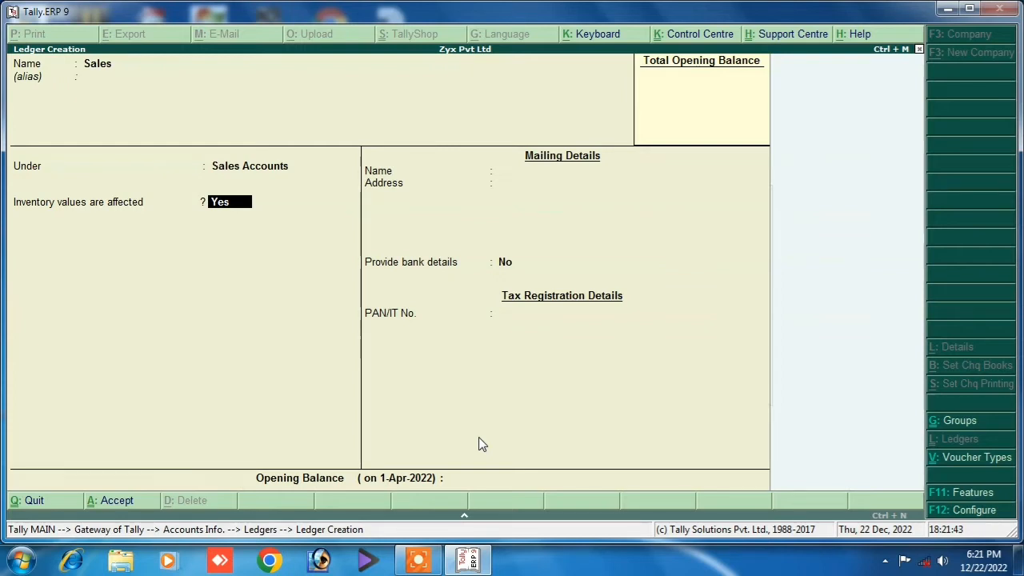
key("Return")
key("Return")
key("Return")
key("Return")
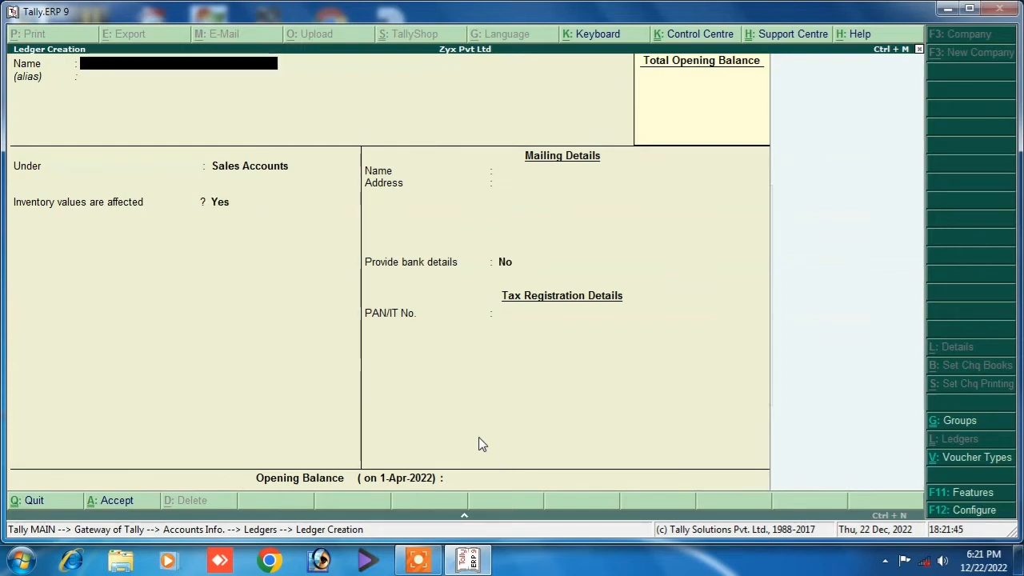
Create a Purchase ledger under Purchase Accounts.
type("Purchase")
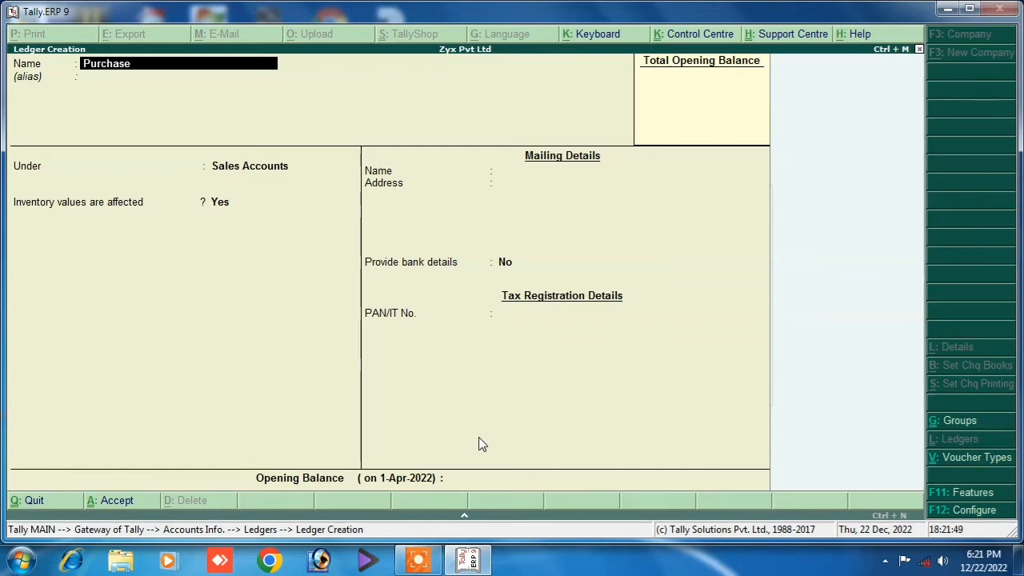
key("Return")
key("Return")
type("P")
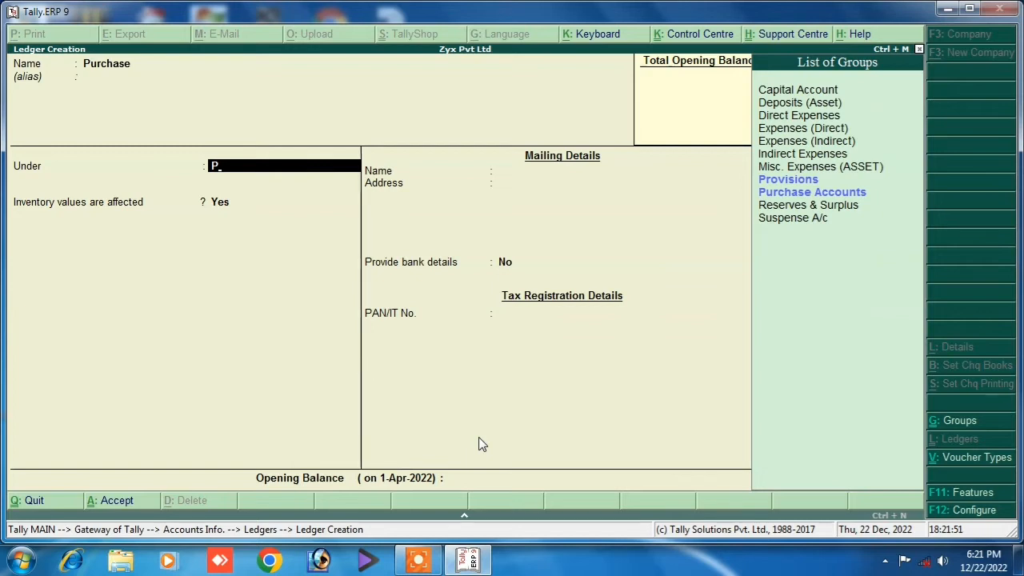
key("Down")
key("Return")
key("Return")
key("Return")
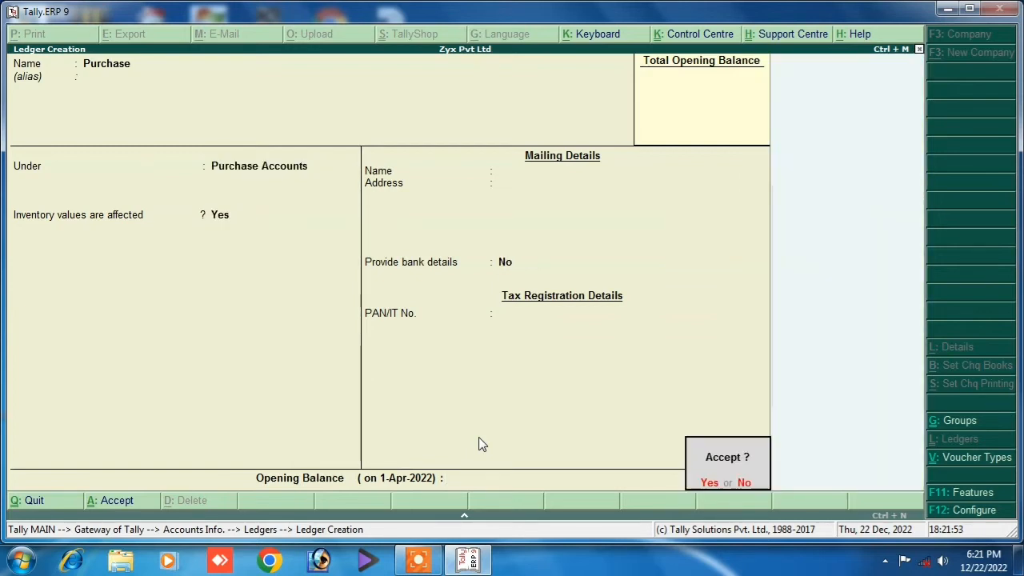
key("Return")
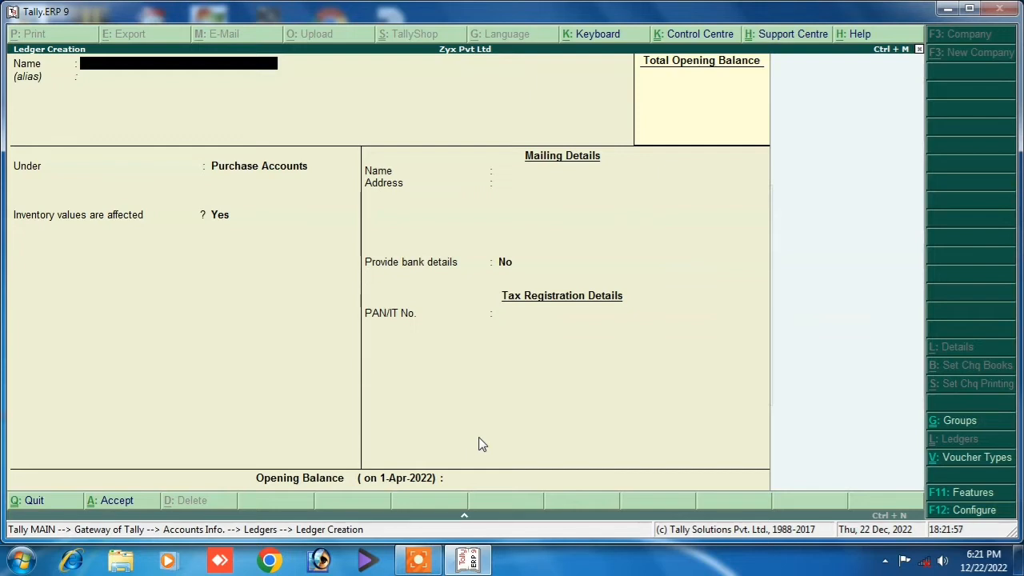
Create the party's creditor ledger under Sundry Creditors and save it.
type("Raj")
key("Return")
key("Return")
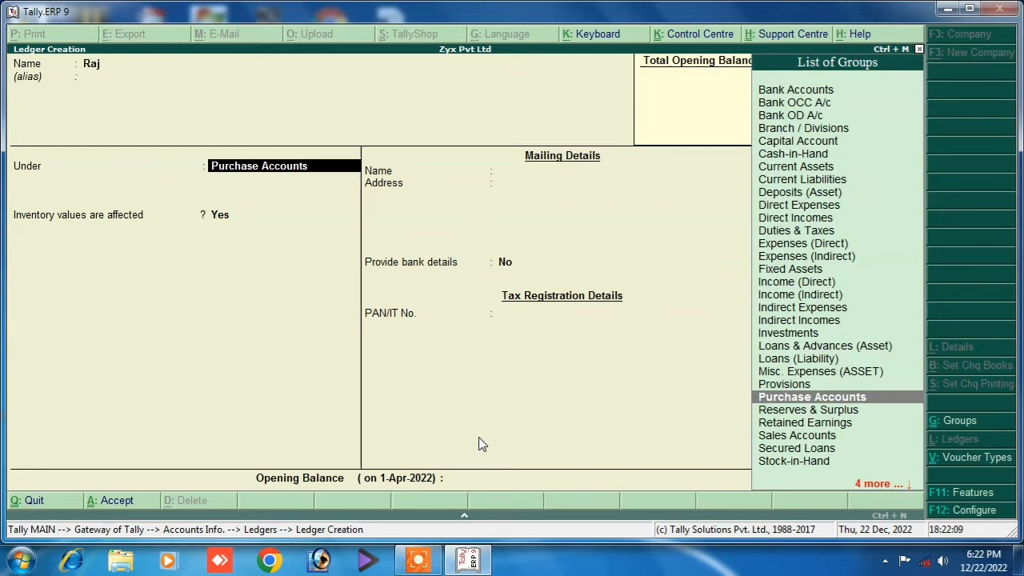
key("Down")
key("Down")
key("Down")
key("Down")
key("Down")
key("Down")
key("Down")
key("Down")
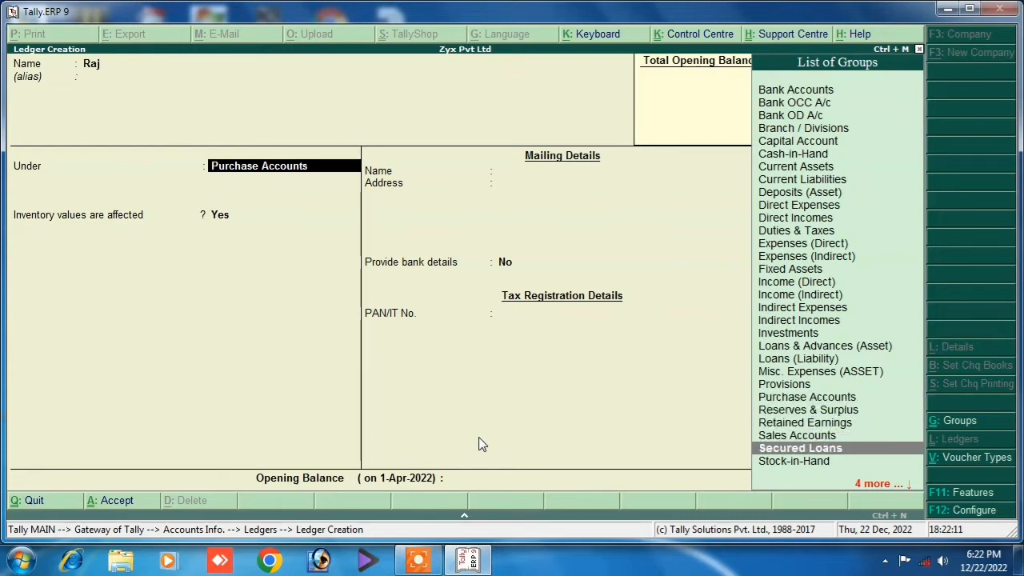
key("Up")
key("Up")
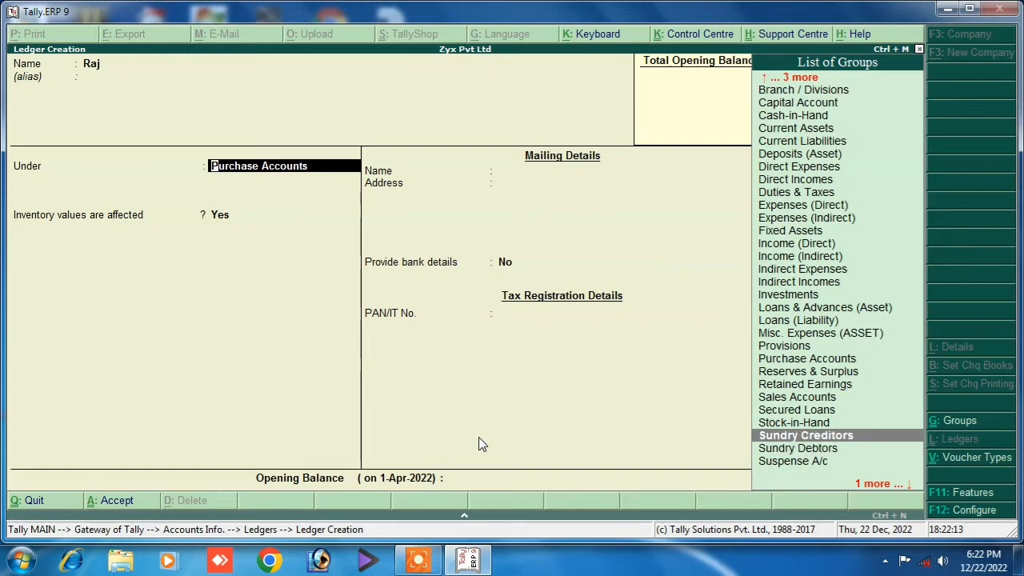
key("Return")
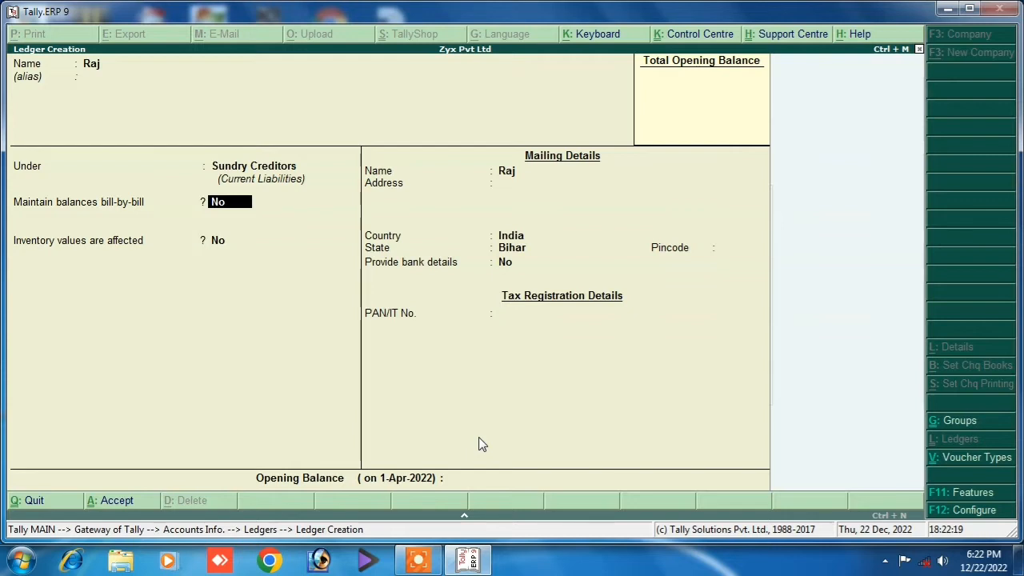
key("Return")
key("Return")
key("Return")
key("Return")
key("Return")
key("Return")
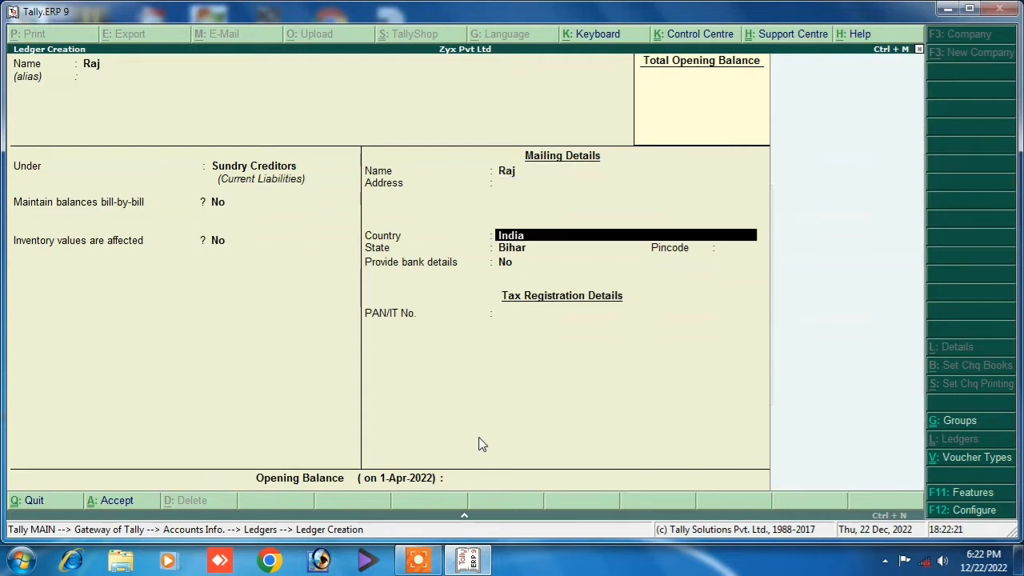
key("Return")
key("Return")
key("Return")
key("Return")
key("Return")
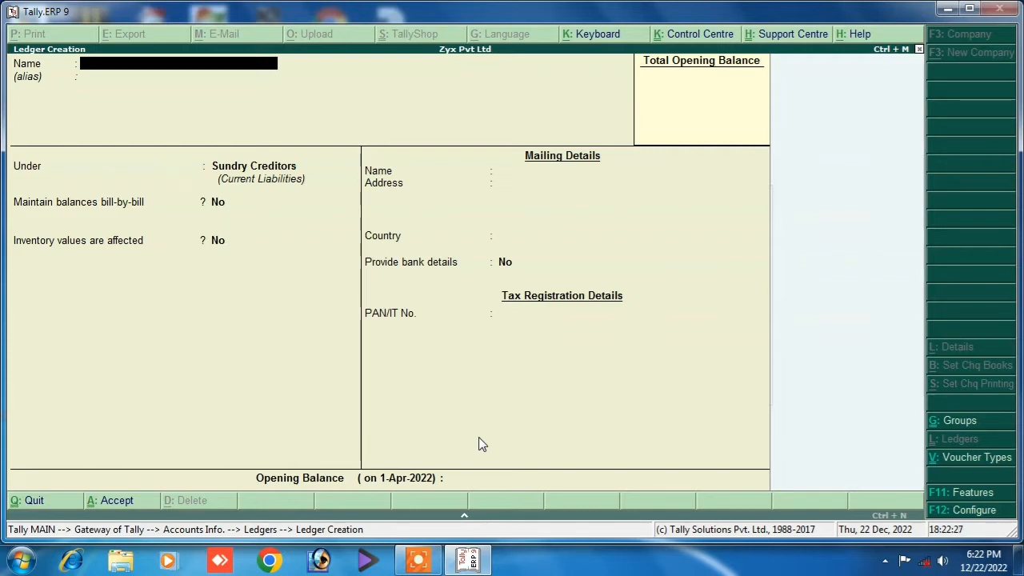
Create a Purchase Return ledger under Purchase Accounts.
type("Purchase Return")
key("Return")
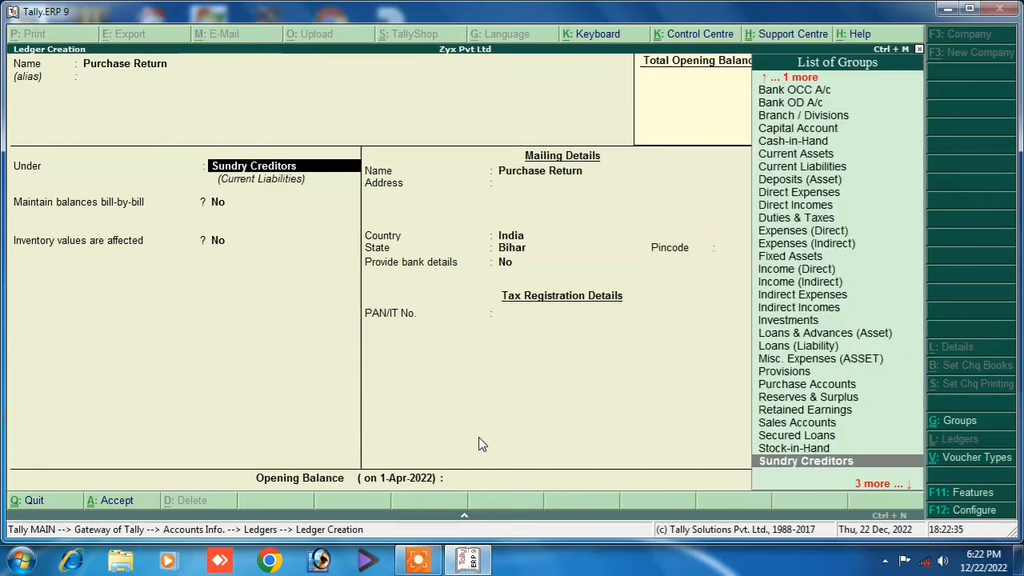
type("P")
key("Down")
key("Down")
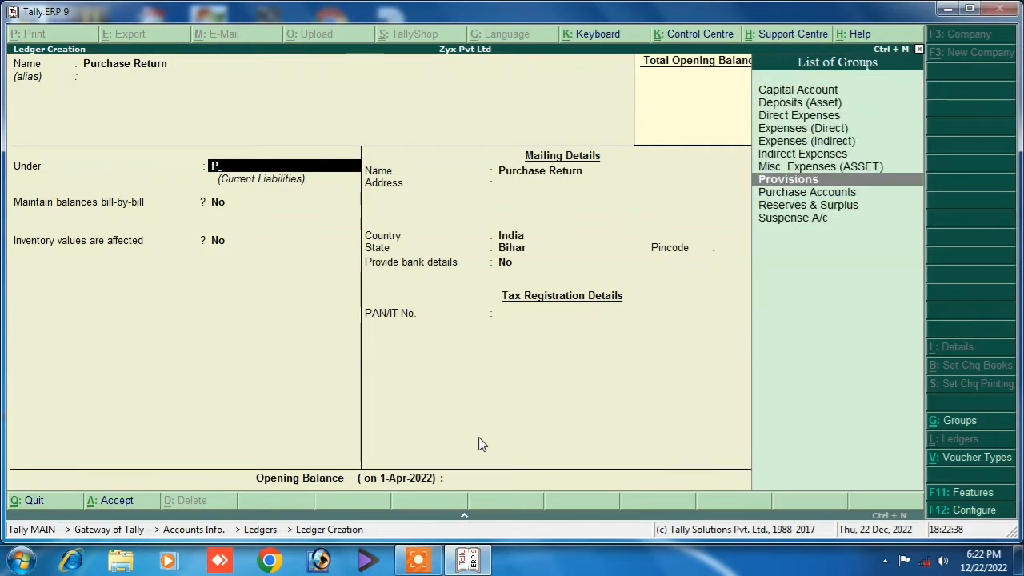
key("Return")
key("Return")
key("Return")
key("Return")
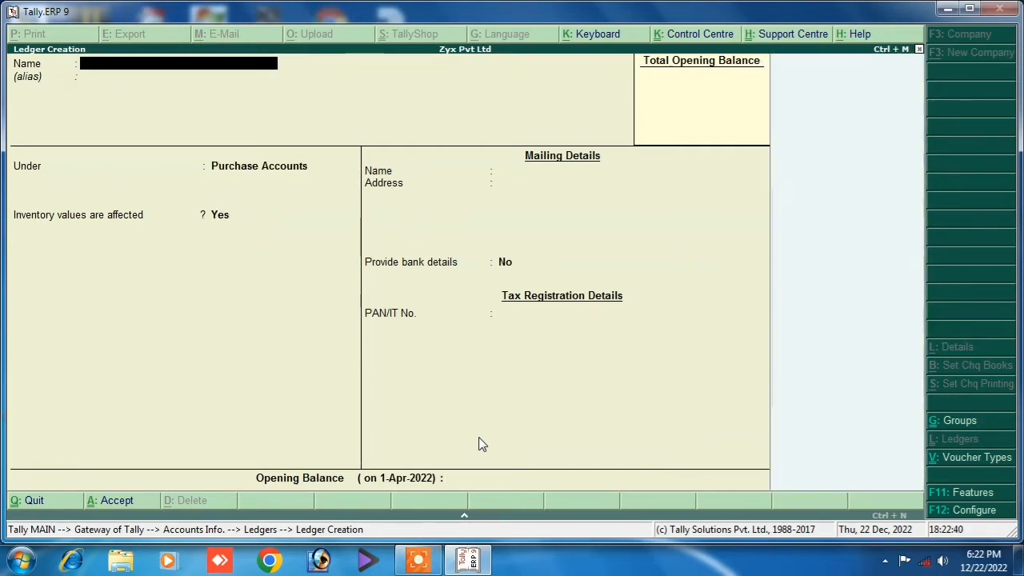
Create a Sales Return ledger under Sales Accounts.
type("A")
type("a")
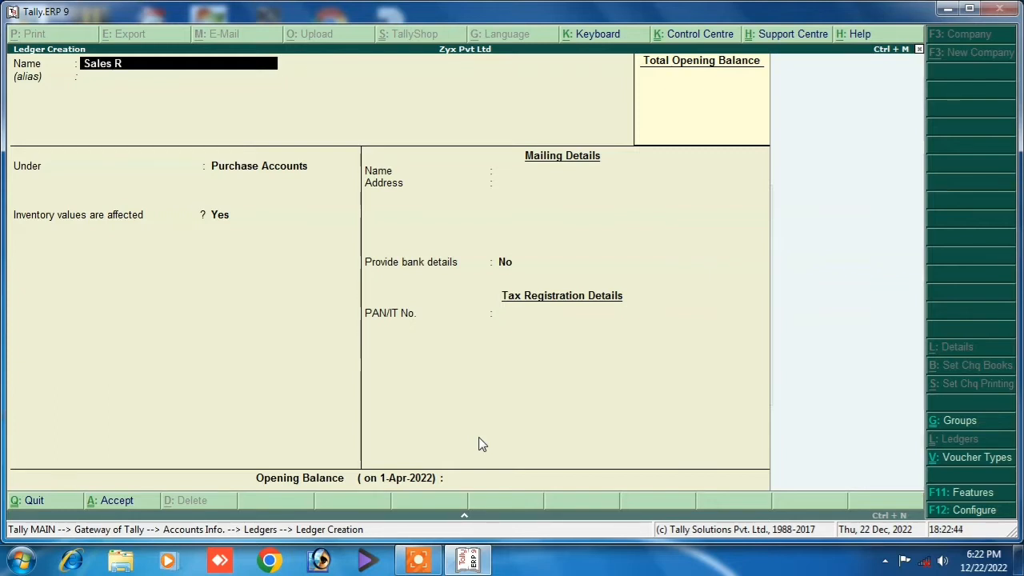
key("Return")
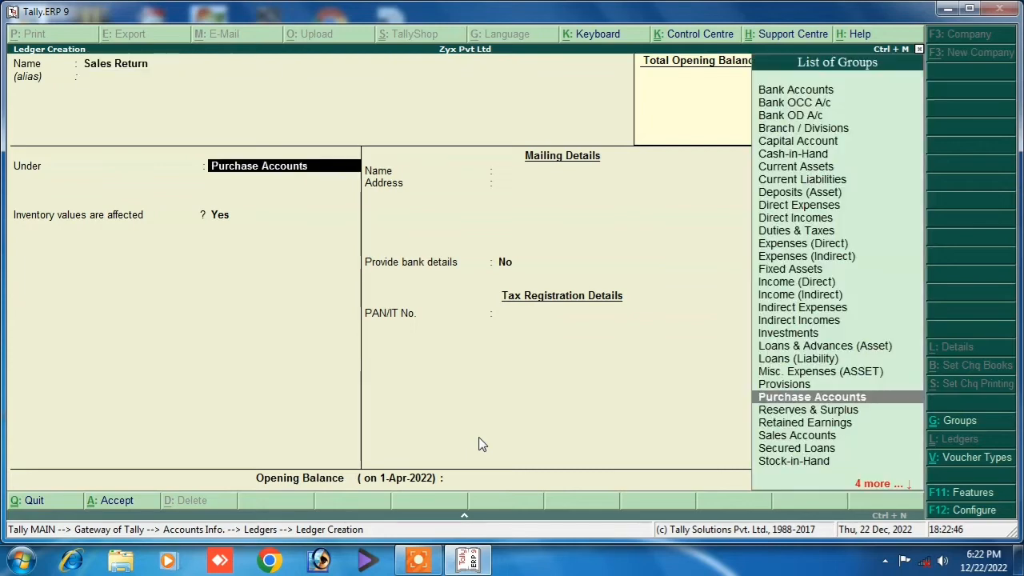
type("S")
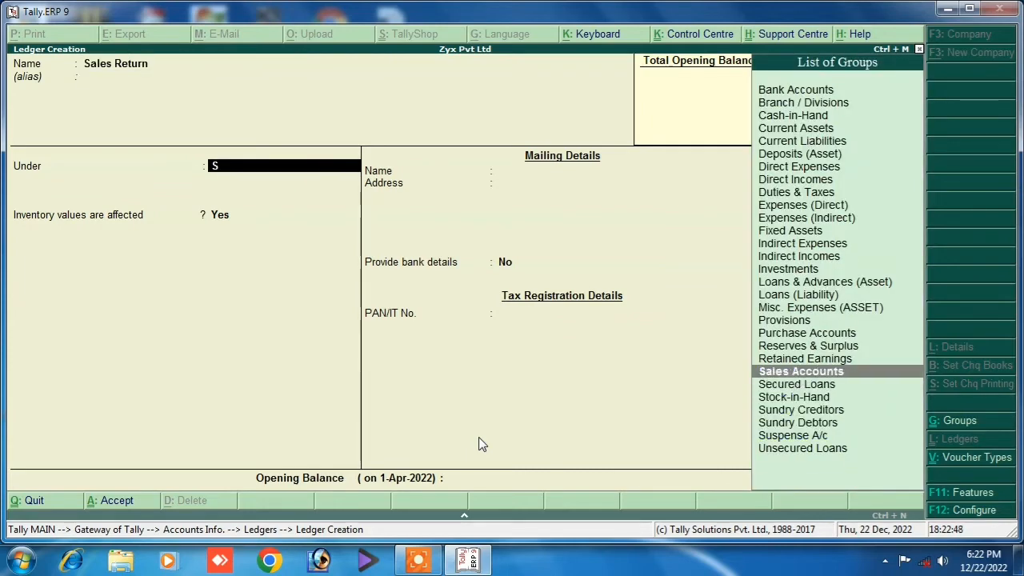
key("Return")
key("Return")
key("Return")
key("Return")
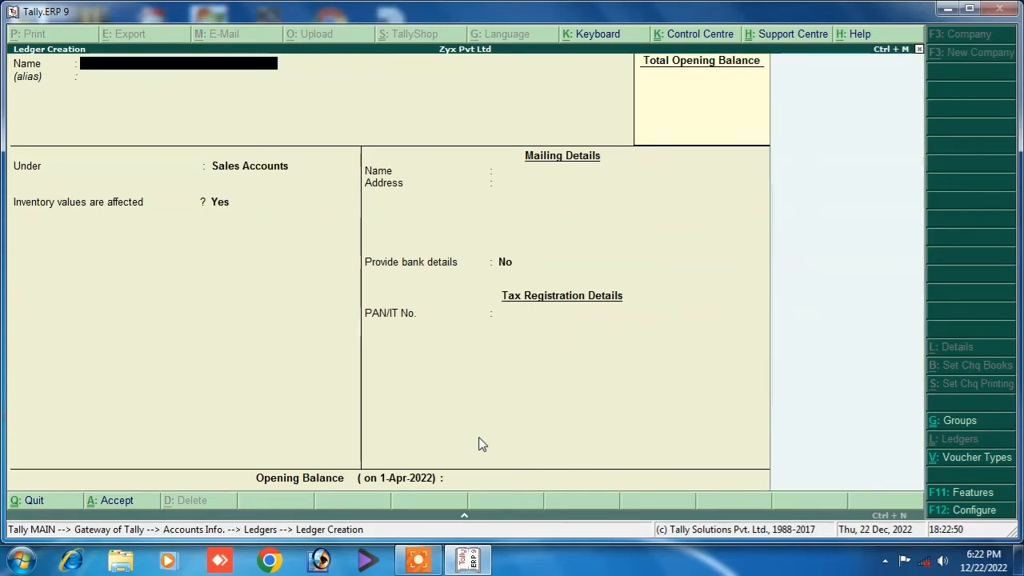
type("Salary")
key("Return")
key("Return")
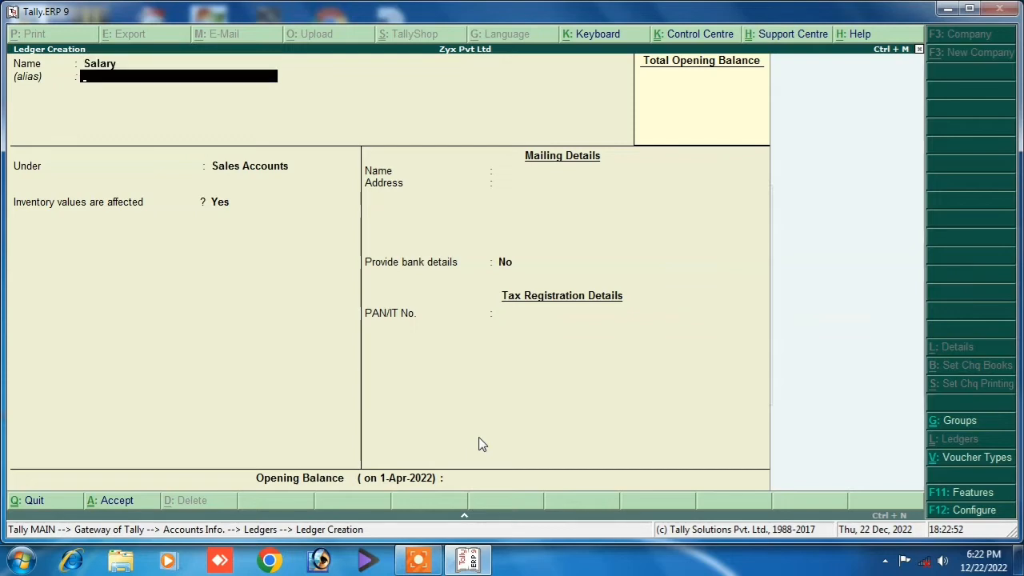
Place the Salary ledger under Indirect Expenses and save it.
type("I")
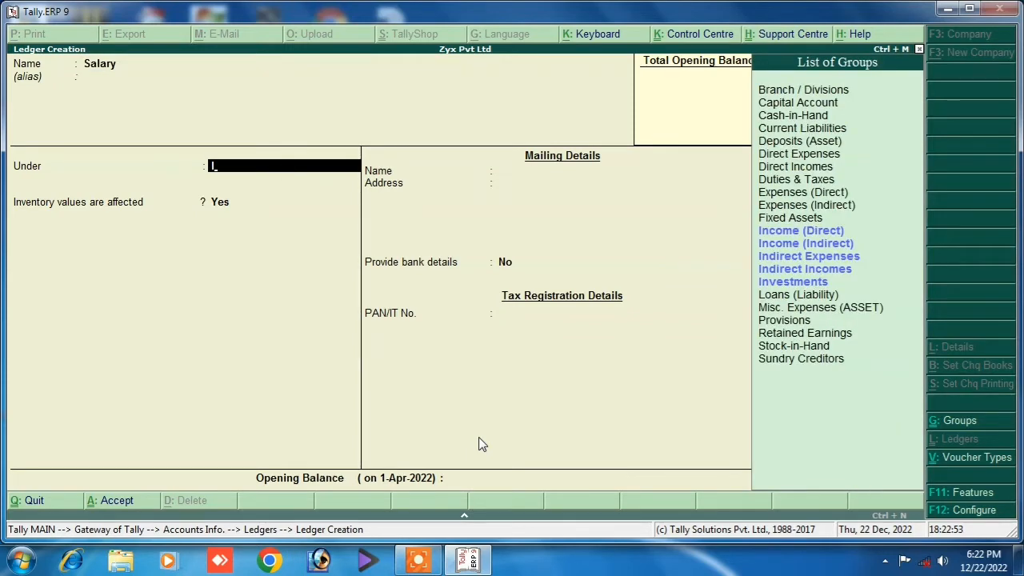
key("Down")
key("Down")
key("Down")
key("Down")
key("Up")
key("Return")
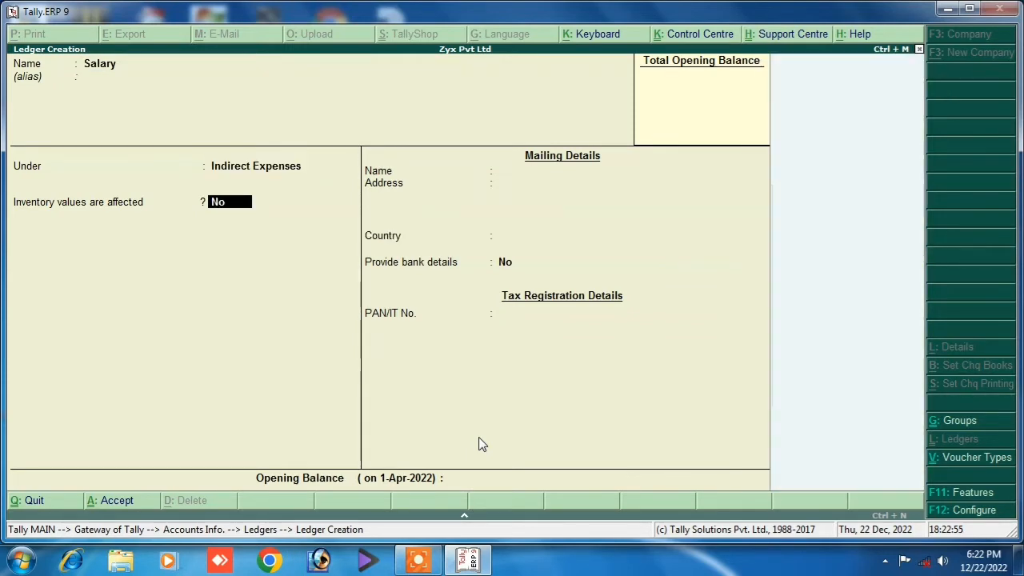
key("Return")
key("Return")
key("Return")
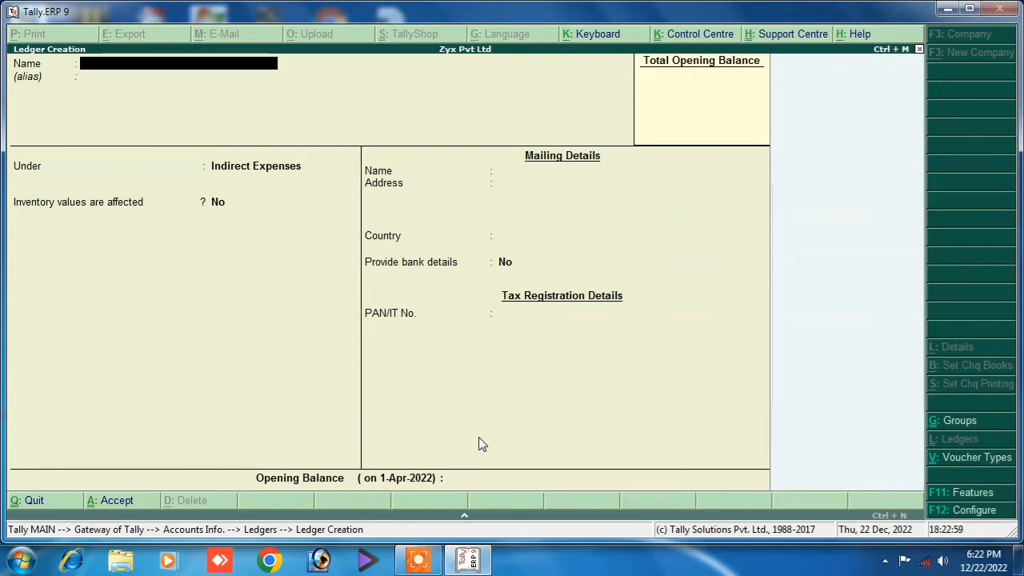
Accept the Rent entry and save the Interest Paid ledger.
type("Rent")
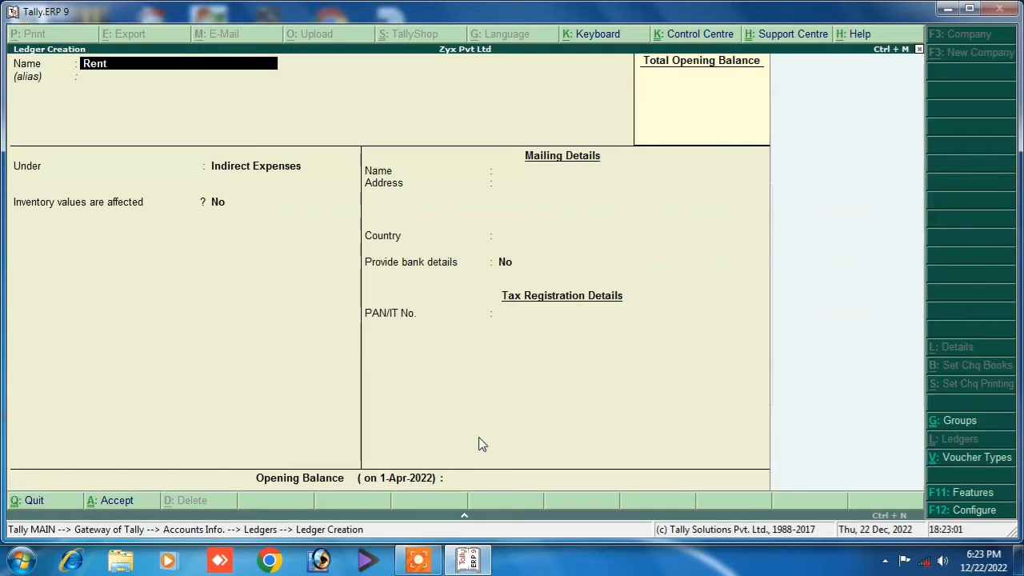
key("Return")
key("Return")
key("Return")
key("Return")
key("Return")
key("Return")
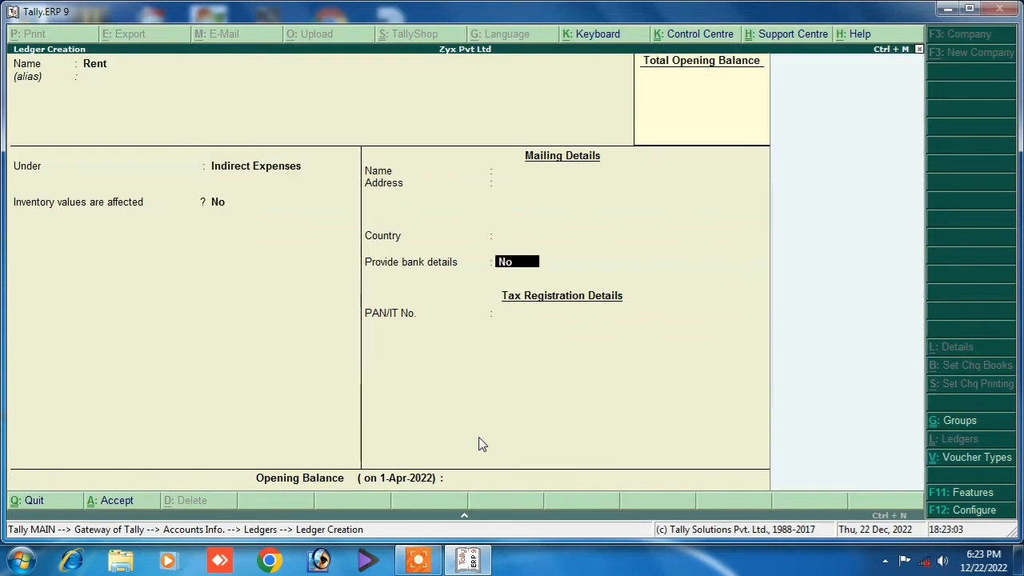
type("In")
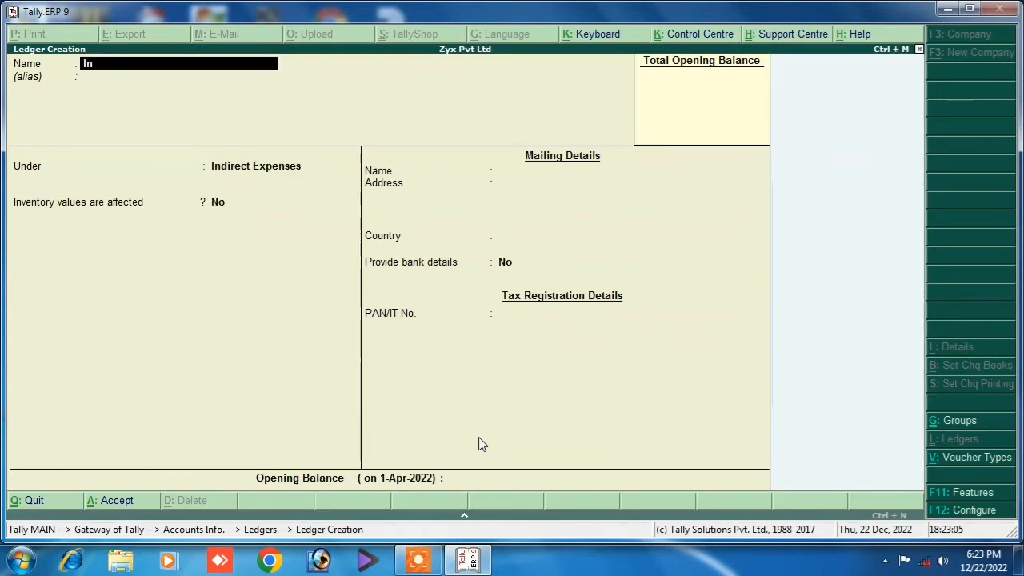
type("terest Paid")
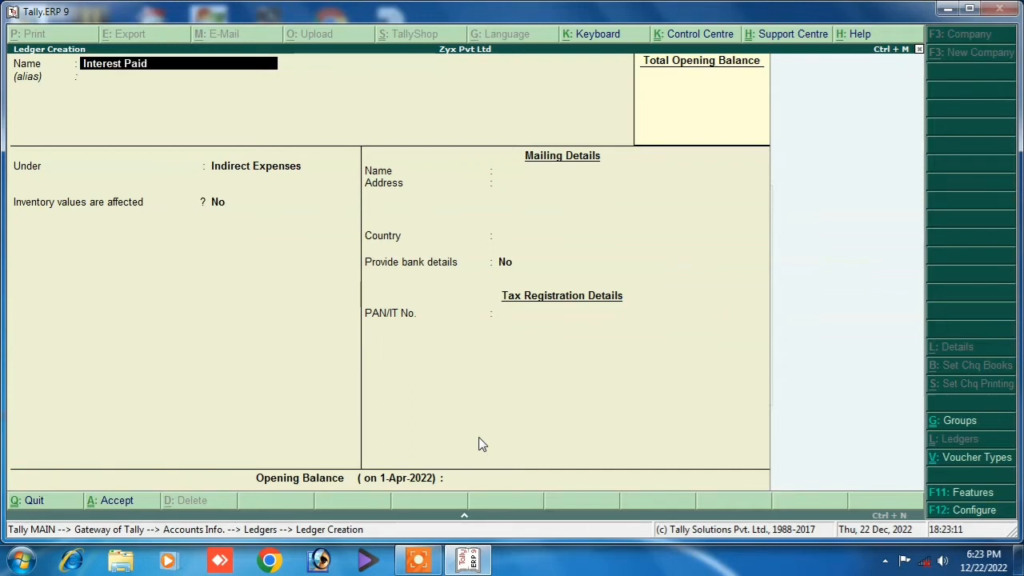
key("Return")
key("Return")
key("Return")
key("Return")
key("Return")
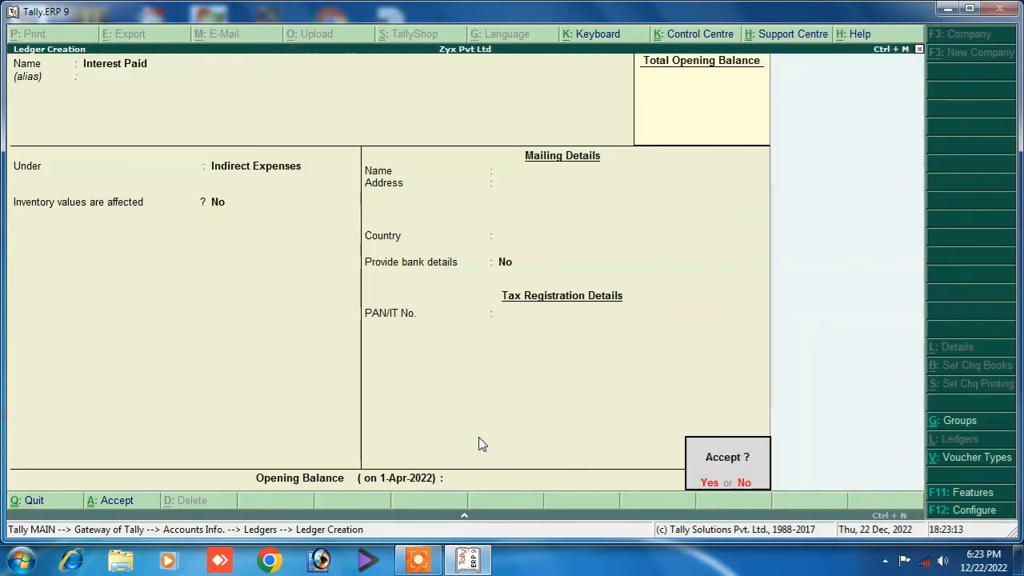
key("Return")
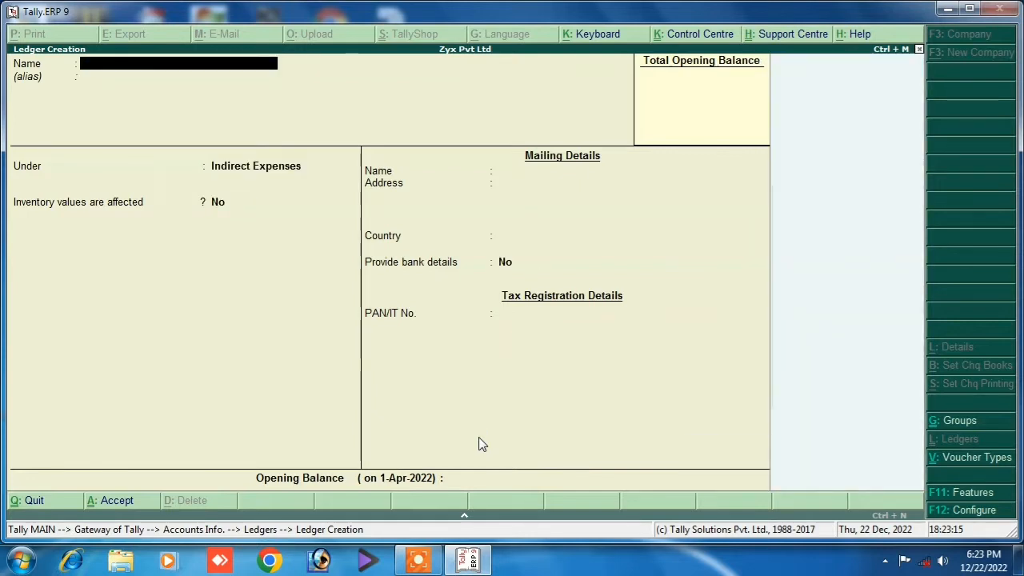
Create Commission Receipt under Indirect Incomes and quit back to the Ledgers menu.
type("Commission Rece")
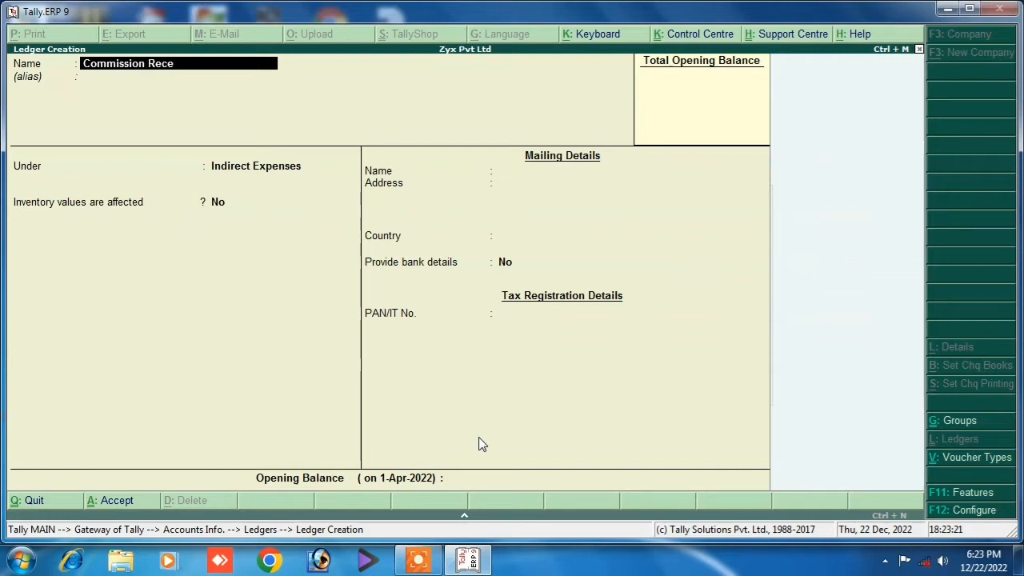
type("ipt")
key("Return")
key("Return")
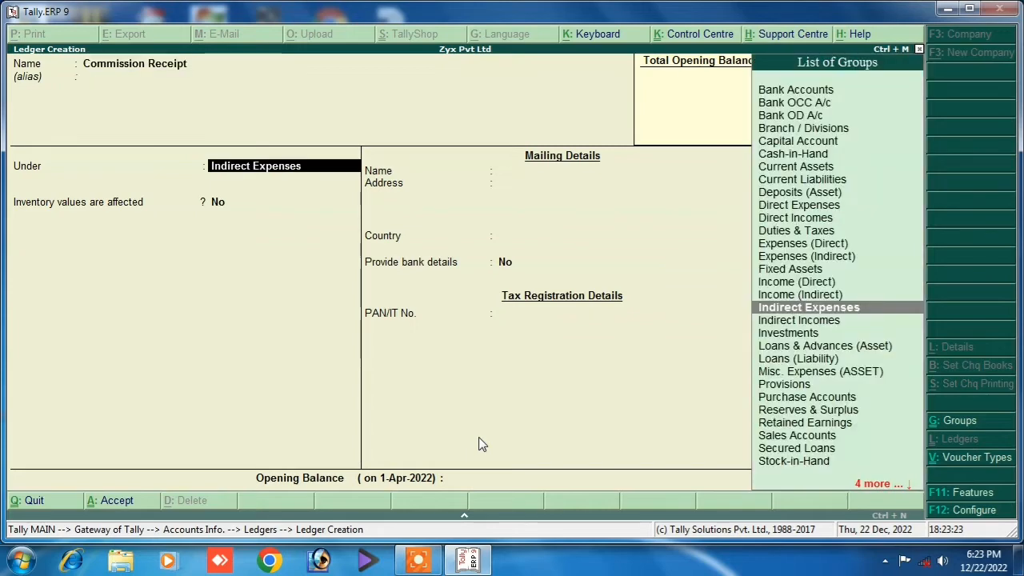
type("I")
key("Down")
key("Down")
key("Down")
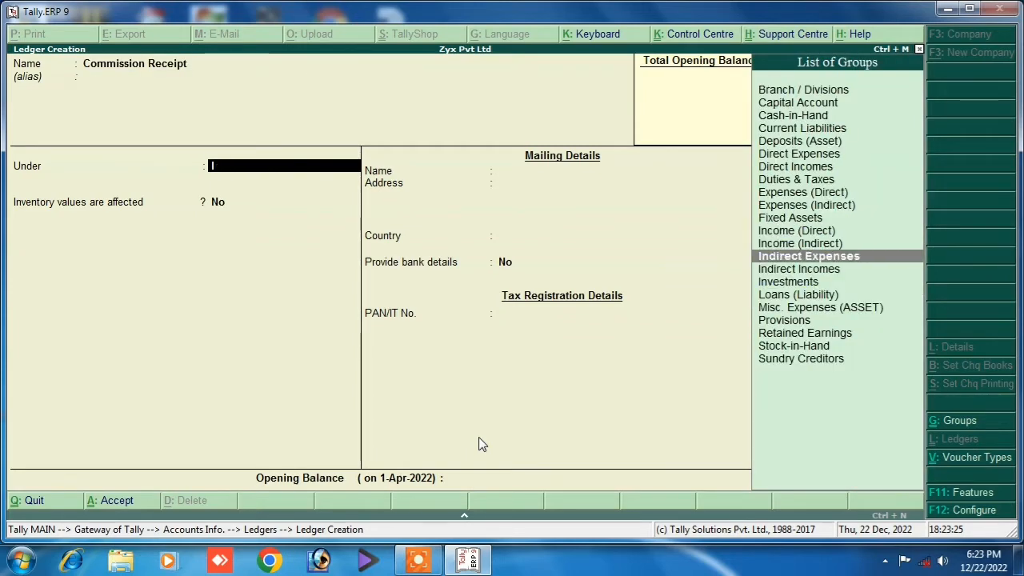
key("Return")
key("Return")
key("Return")
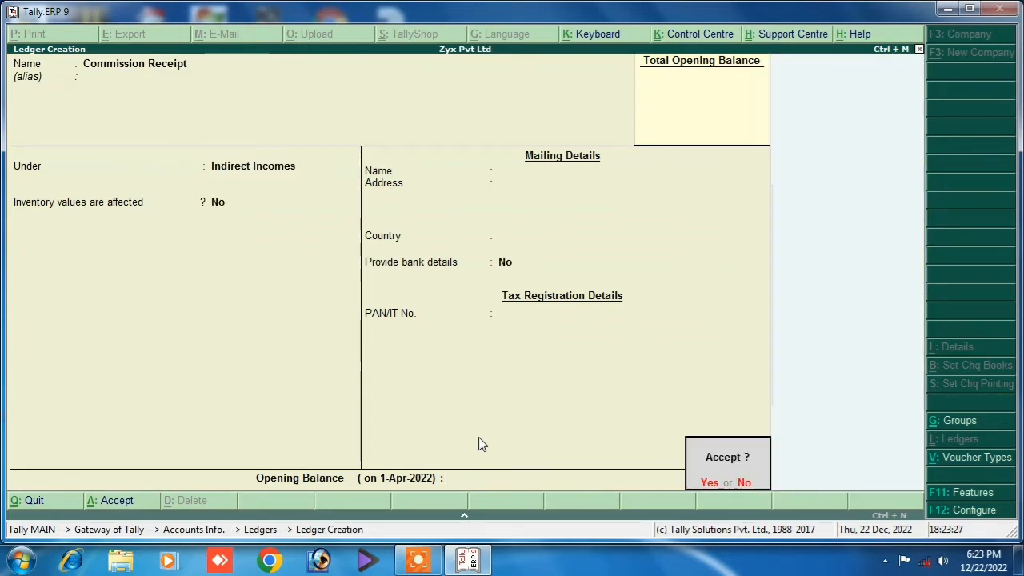
key("Return")
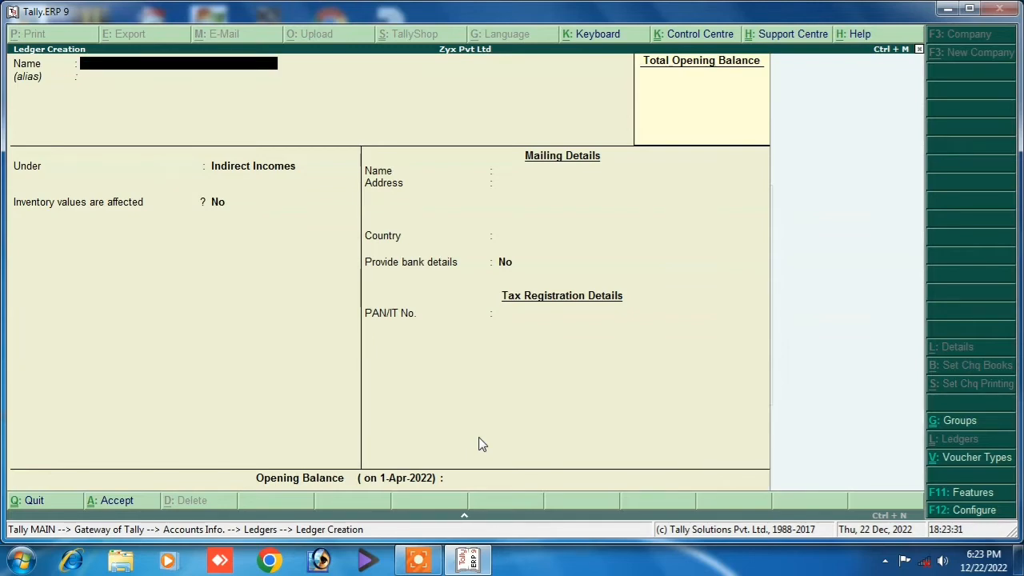
key("Escape")
key("Return")
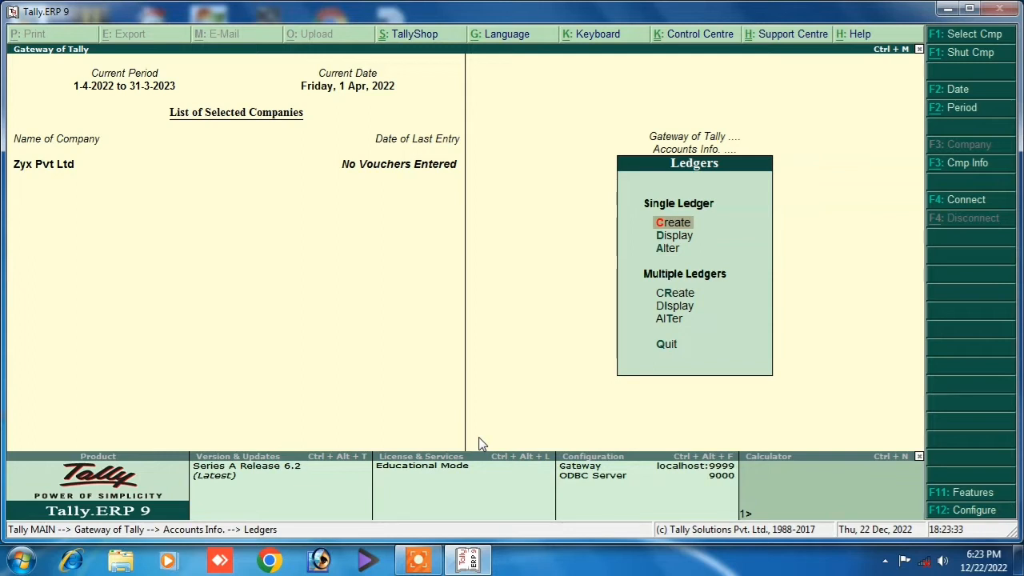
Display the list of existing ledgers to review them.
key("Down")
key("Return")
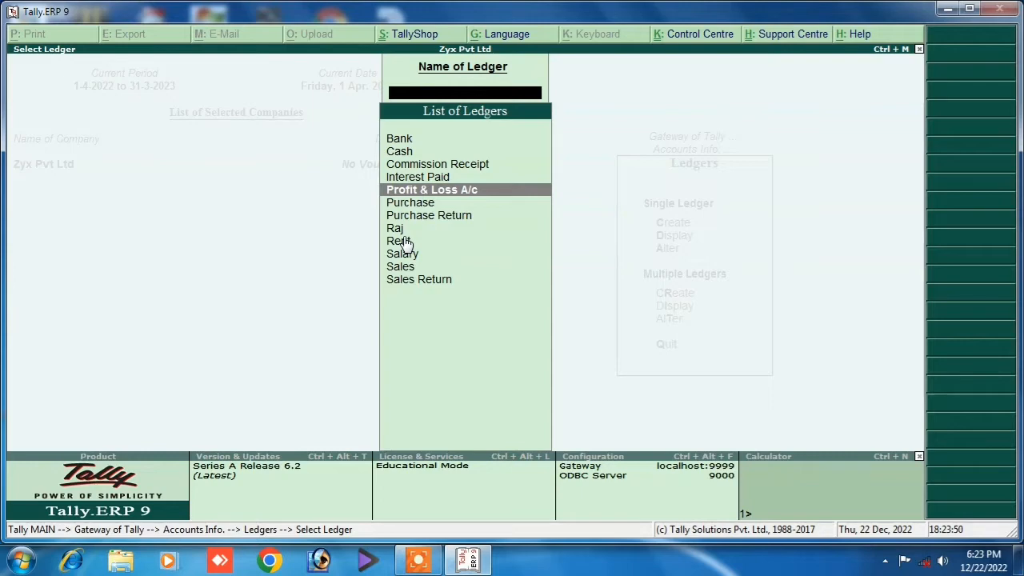
key("Escape")
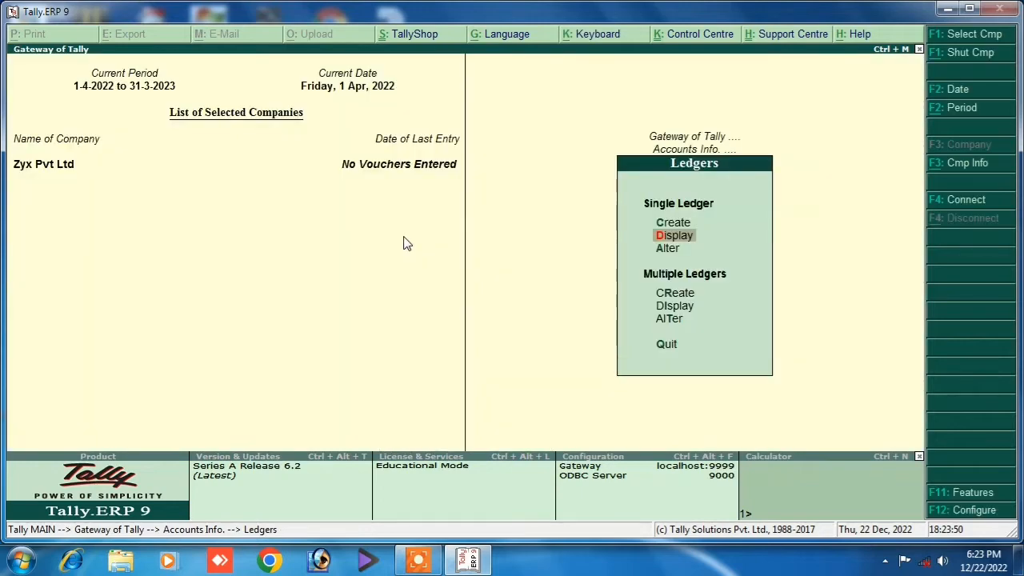
left_click(666, 236)
key("Escape")
Alter the Bank ledger, renaming it Sbi Bank under Bank Accounts.
left_click(668, 249)
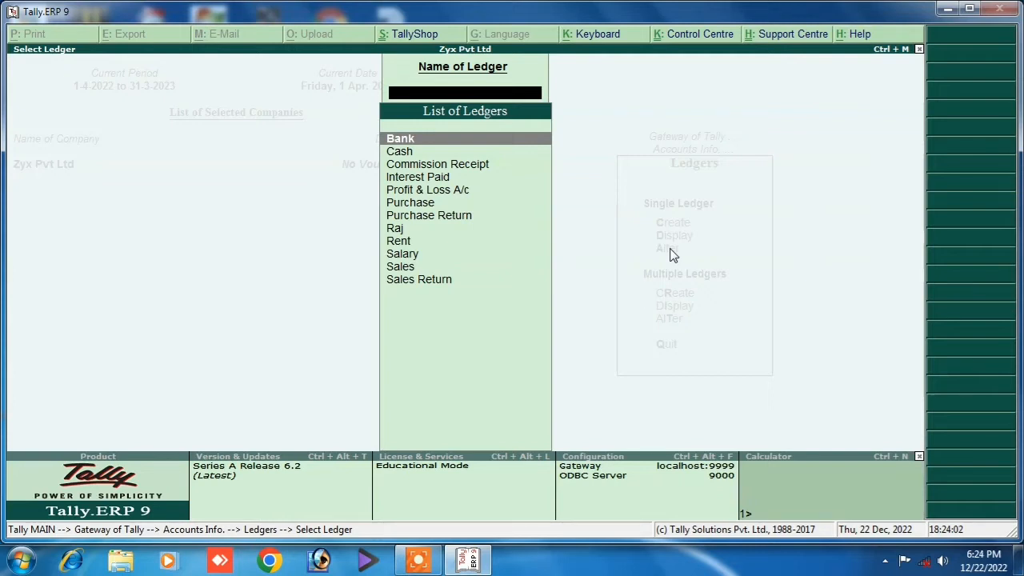
key("Return")
type("S")
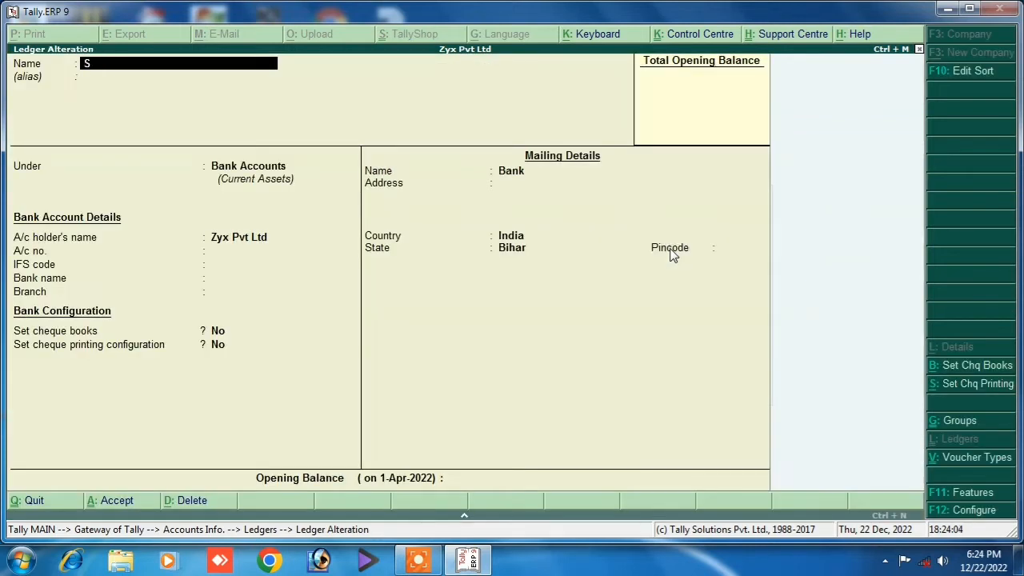
type("bi Bank")
key("Return")
key("Return")
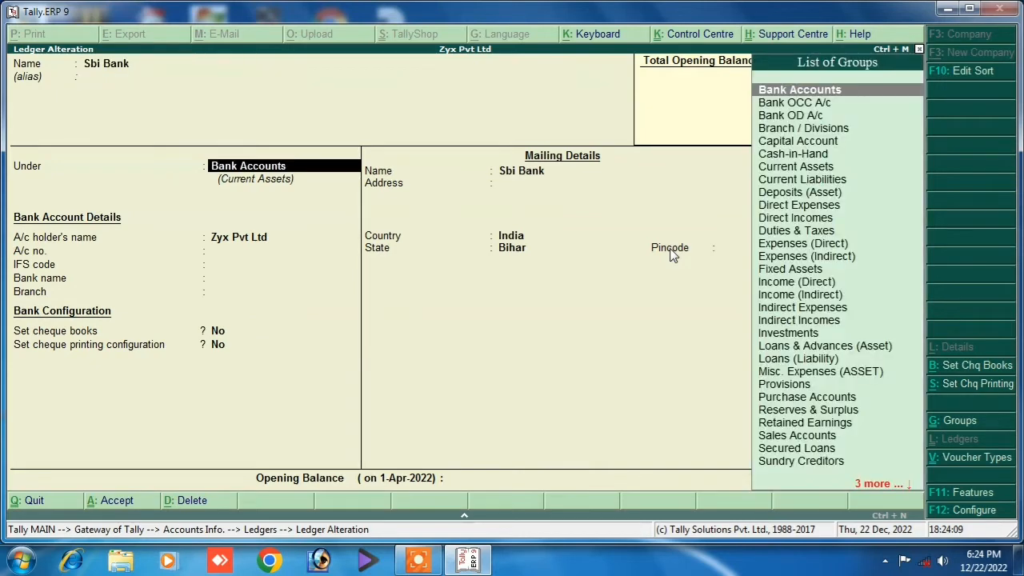
key("Return")
key("Return")
key("Return")
key("Return")
key("Return")
key("Return")
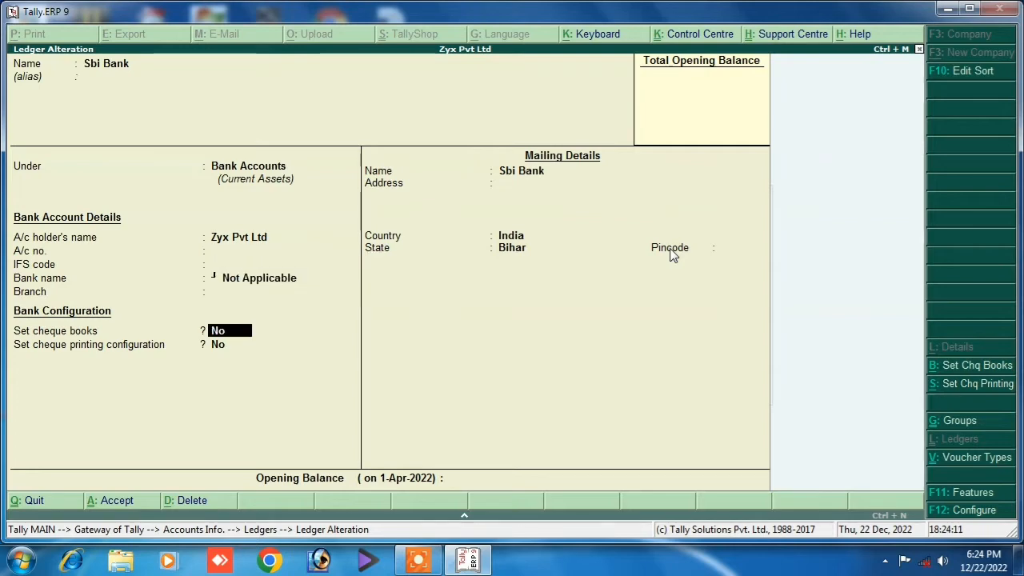
key("Return")
key("Return")
key("Return")
key("Return")
key("Return")
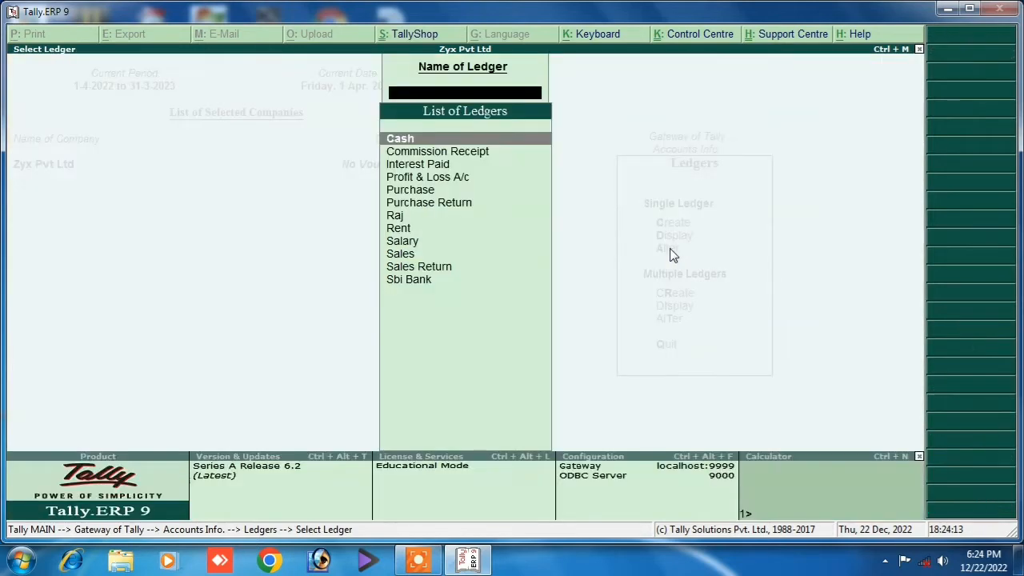
Recheck the ledger list and leave the Ledgers menu.
key("Escape")
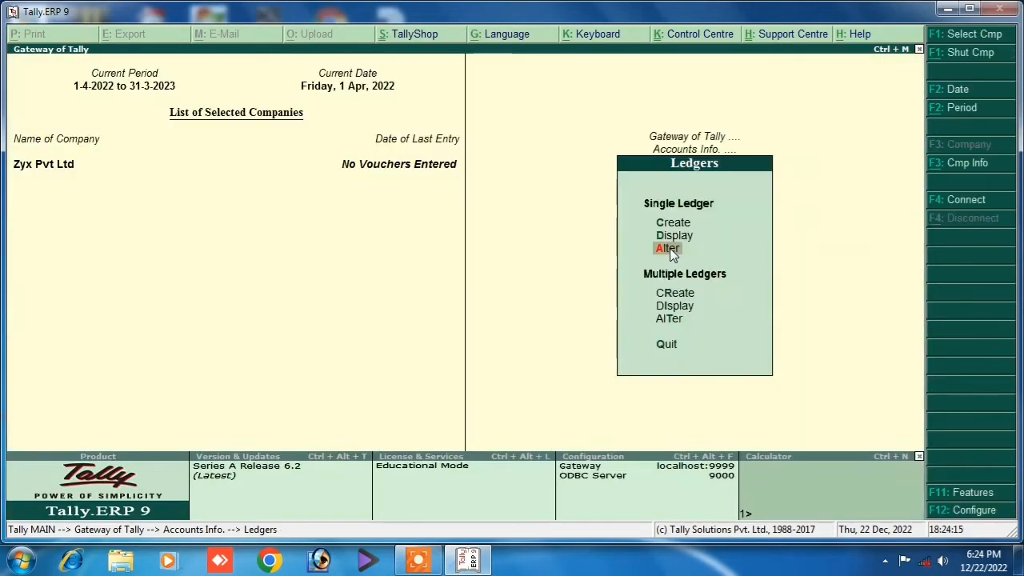
key("Return")
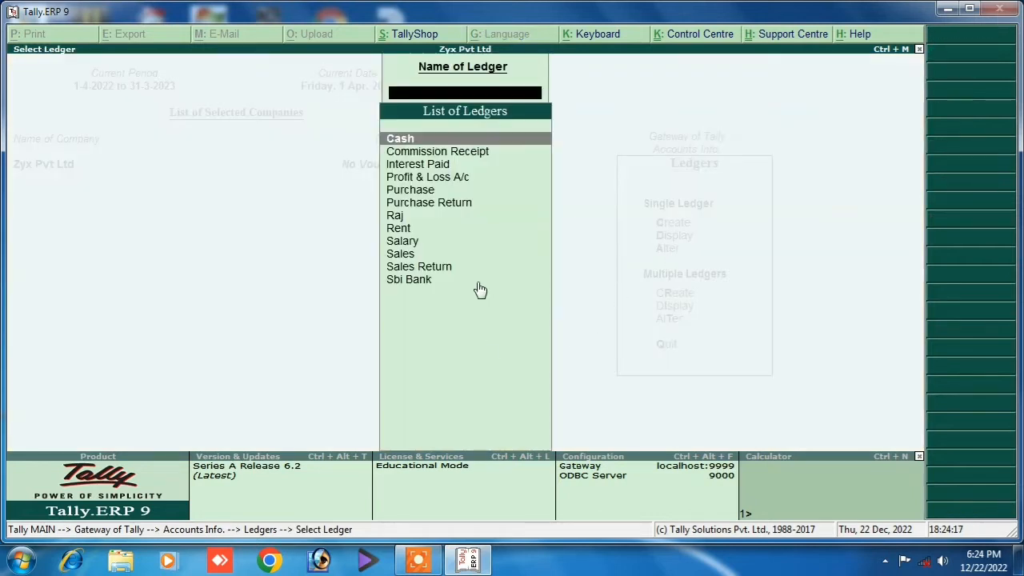
key("Escape")
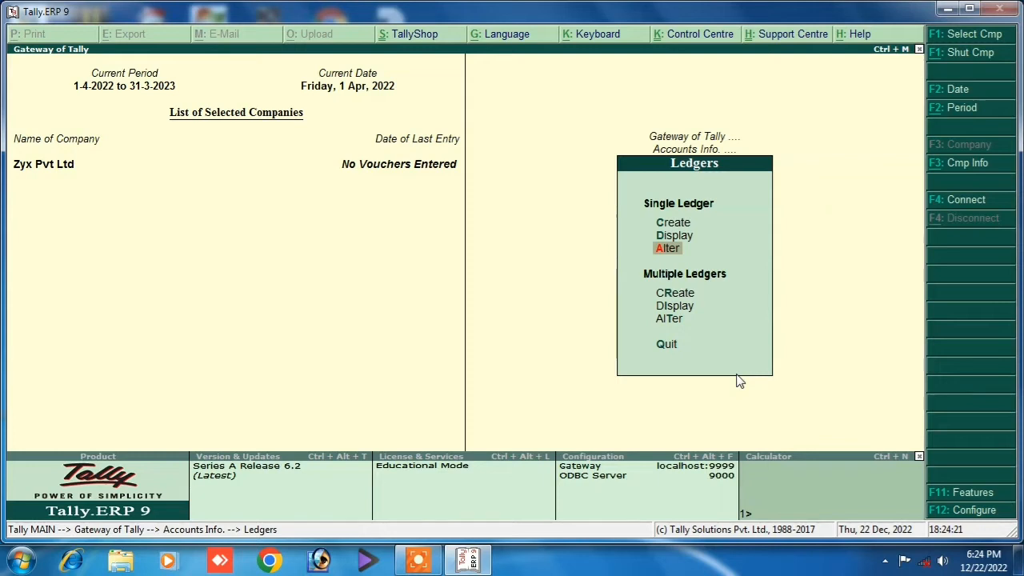
key("Escape")
key("Escape")
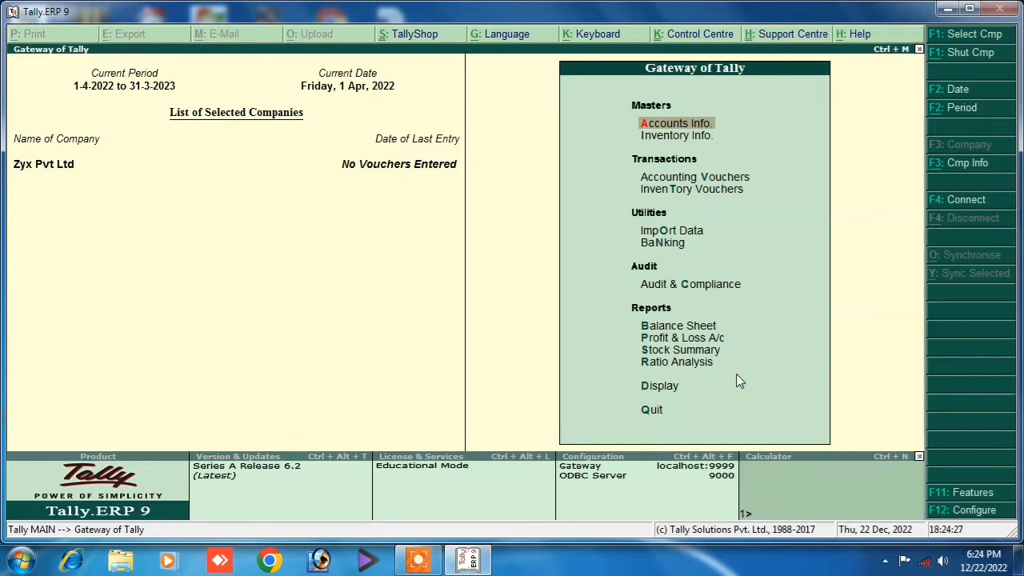
Open Accounting Vouchers and preview the Contra, Payment, Receipt and Journal voucher types.
key("Down")
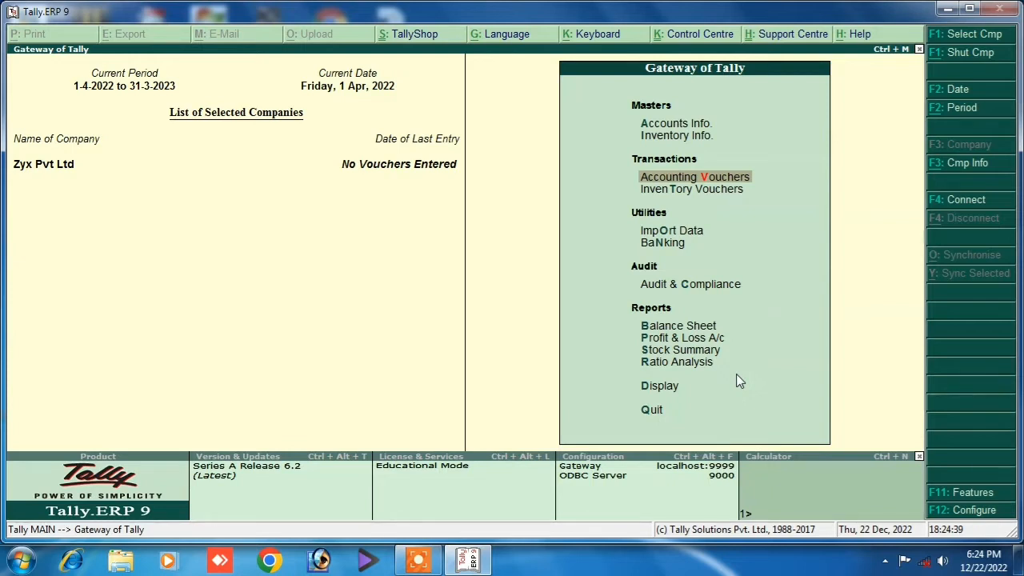
key("Return")
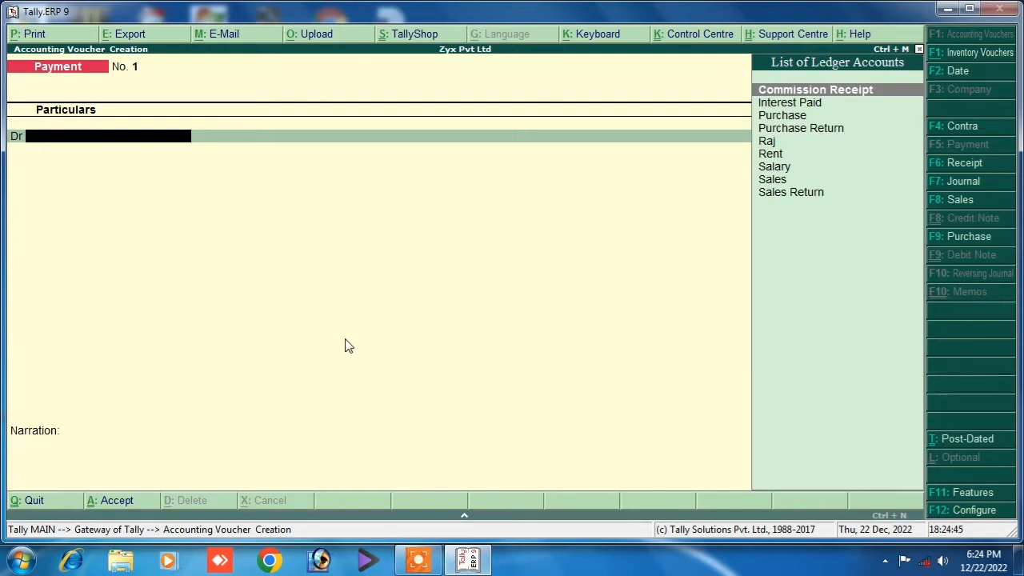
key("F4")
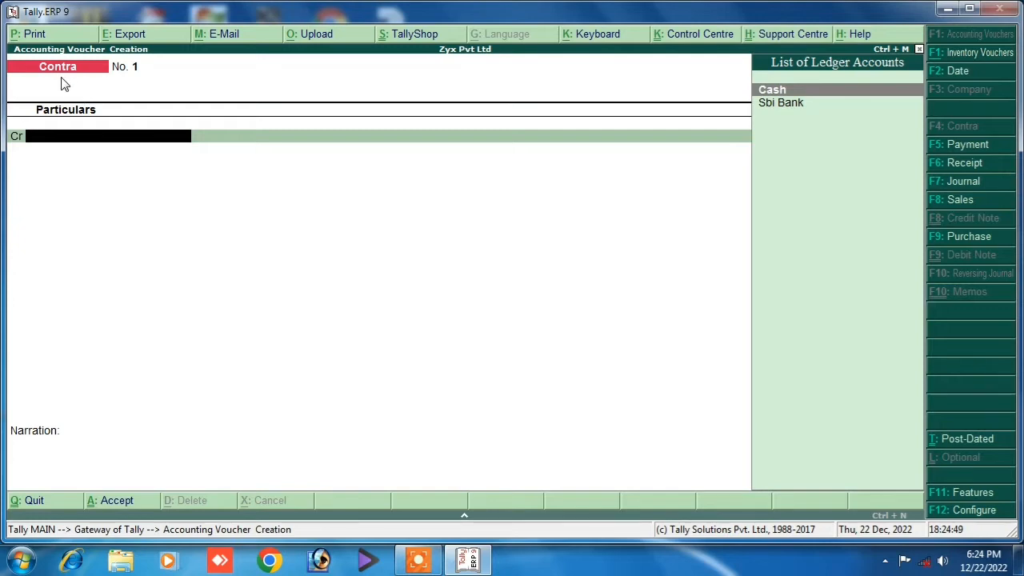
left_click(938, 152)
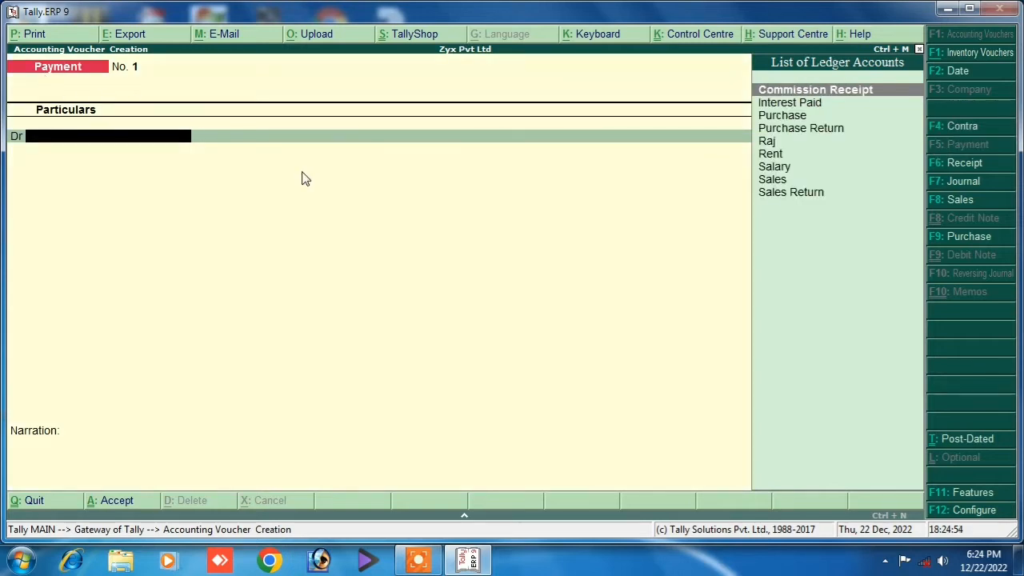
left_click(934, 164)
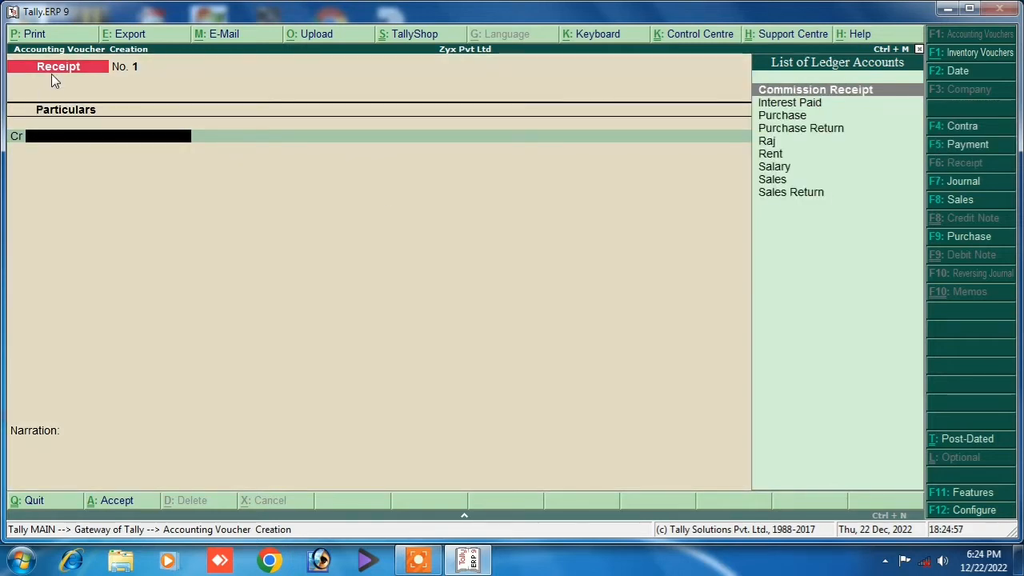
left_click(935, 183)
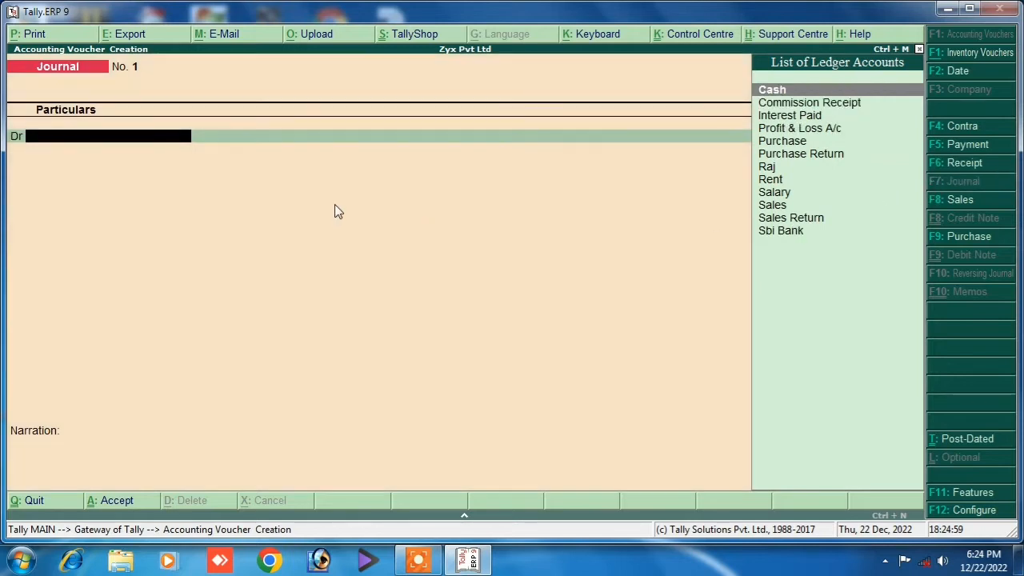
Preview Sales and Purchase in voucher and invoice layouts, ending on a Contra voucher.
left_click(935, 202)
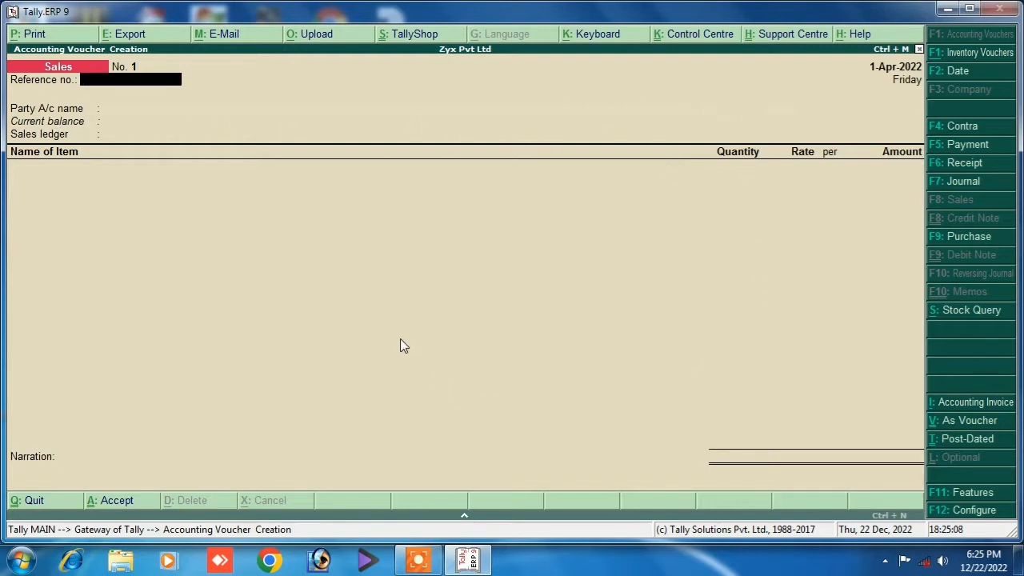
key("ctrl+v")
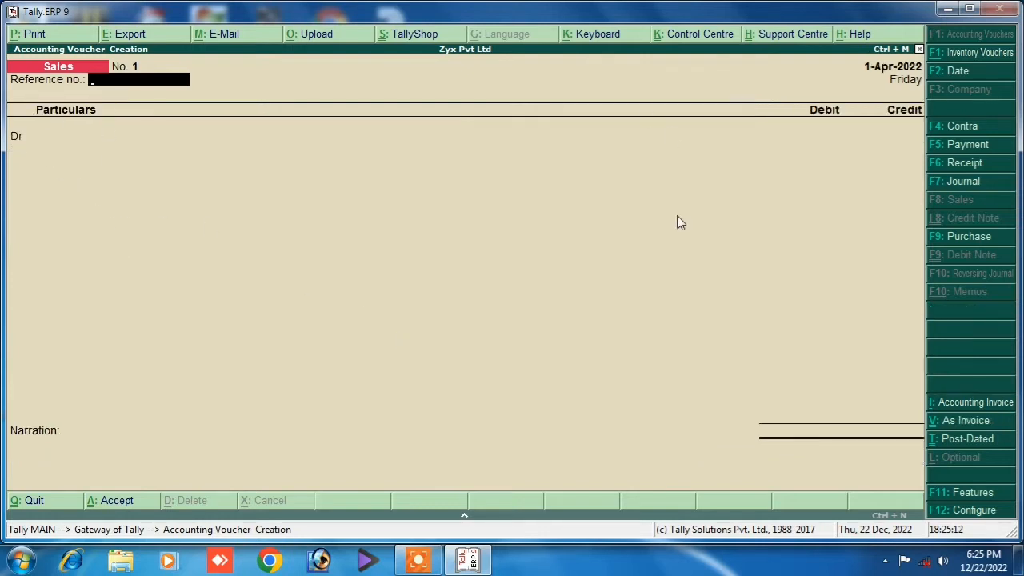
left_click(935, 237)
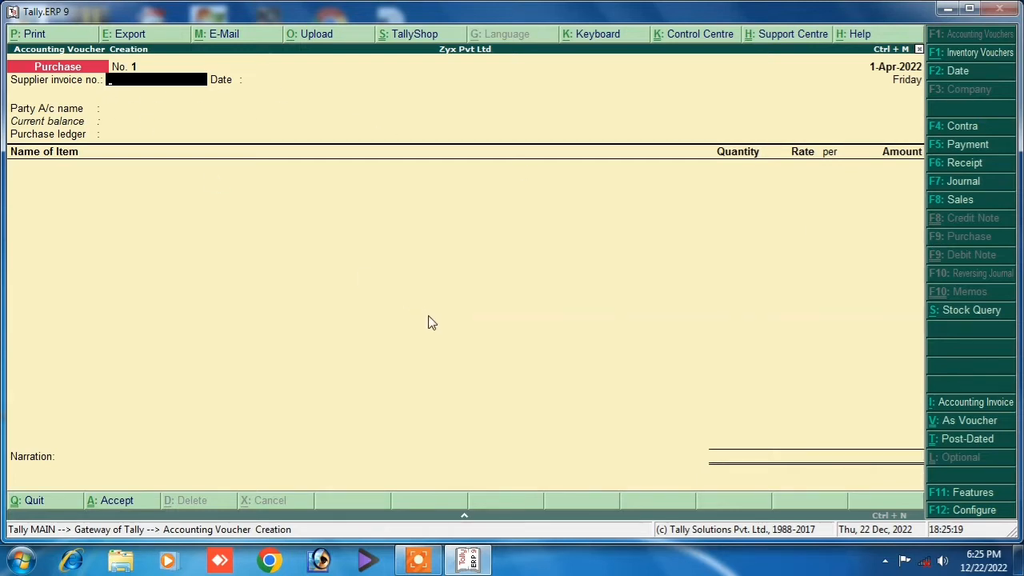
key("ctrl+v")
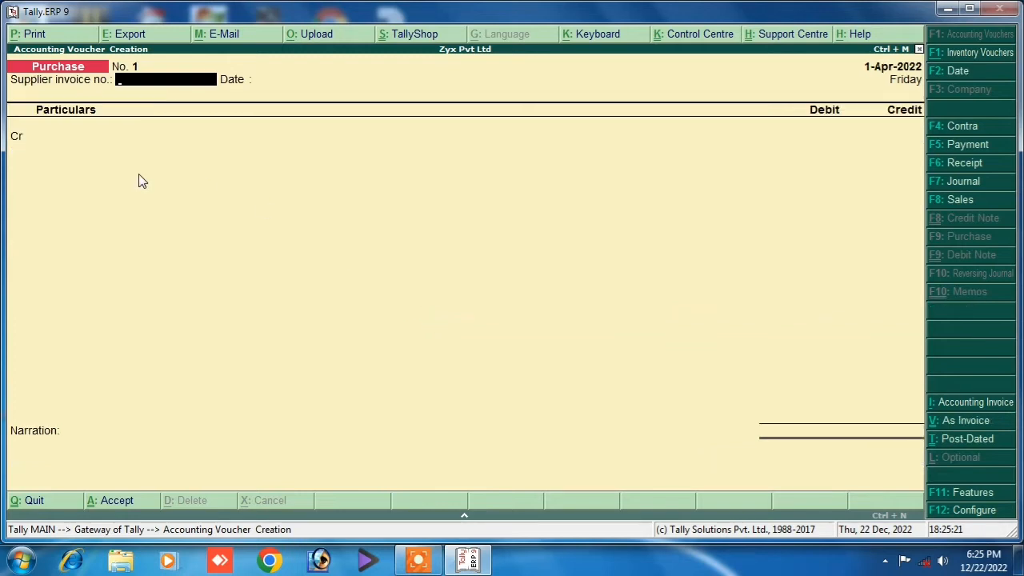
key("ctrl+v")
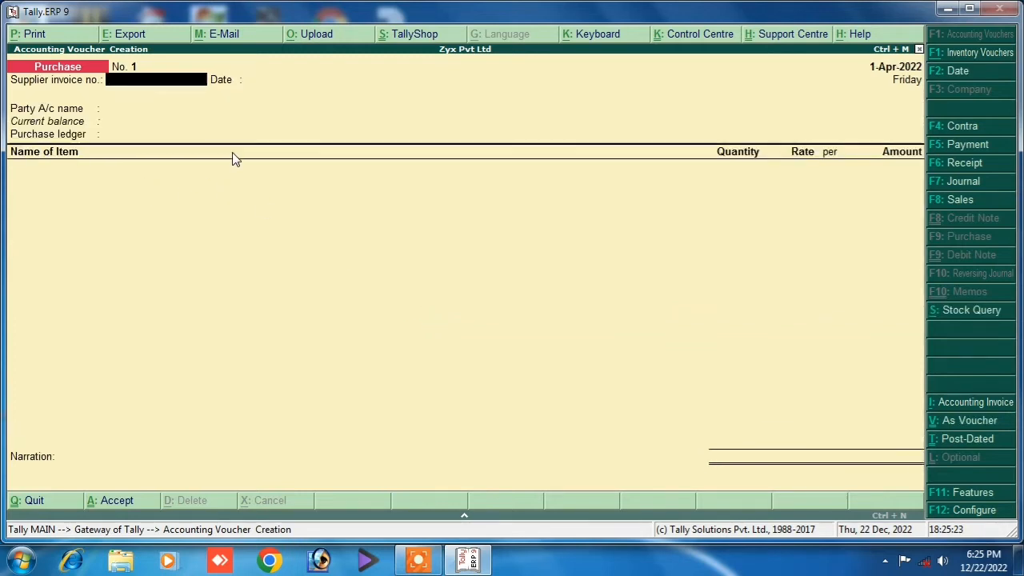
left_click(957, 126)
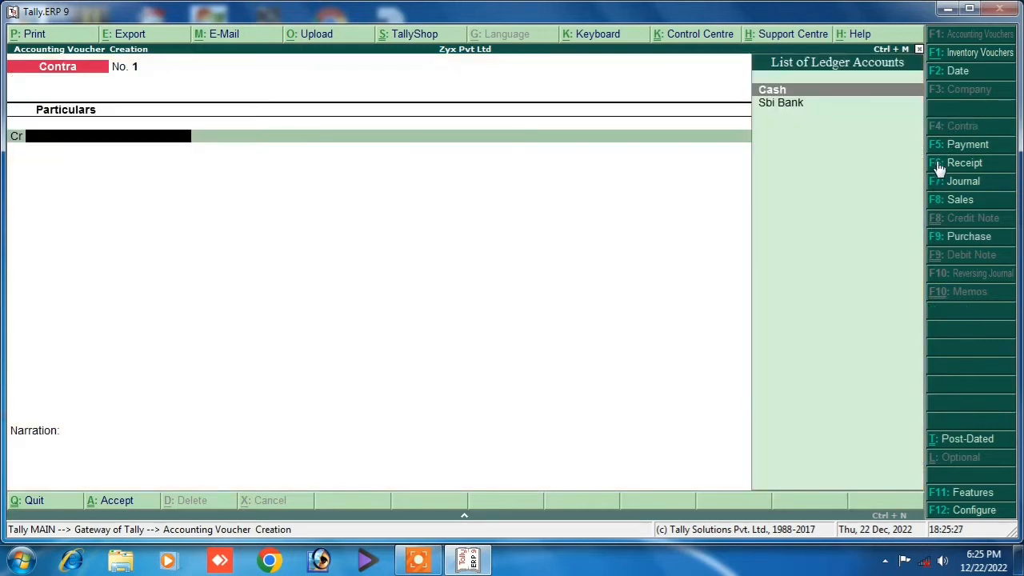
left_click(940, 149)
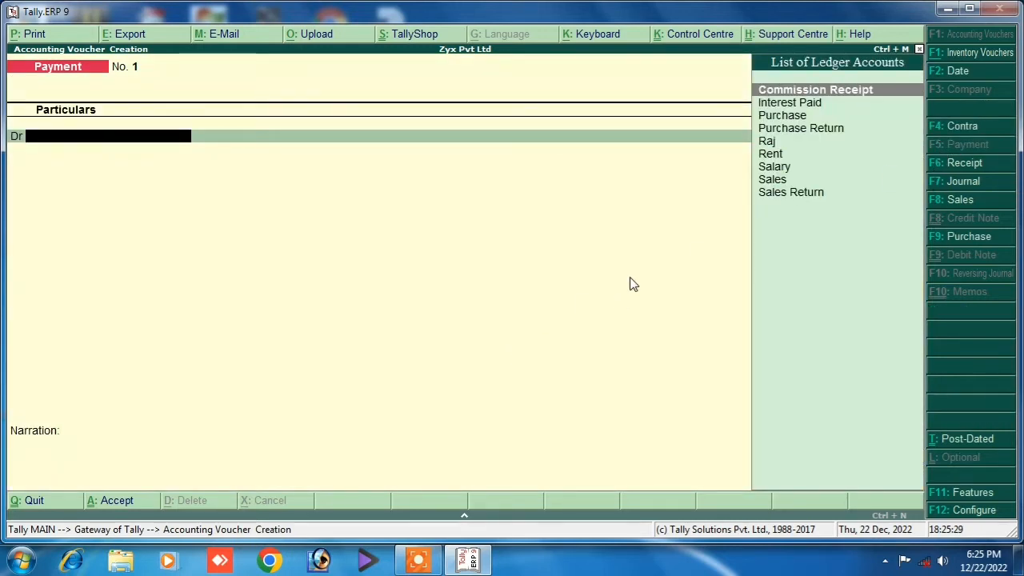
left_click(935, 126)
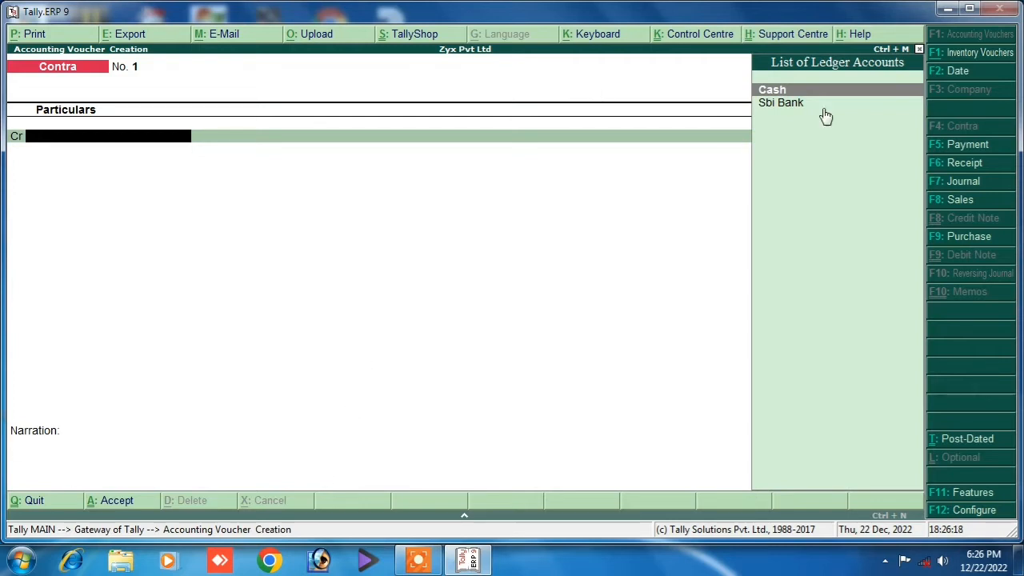
Minimise Tally to reveal the Notepad transaction list.
left_click(947, 8)
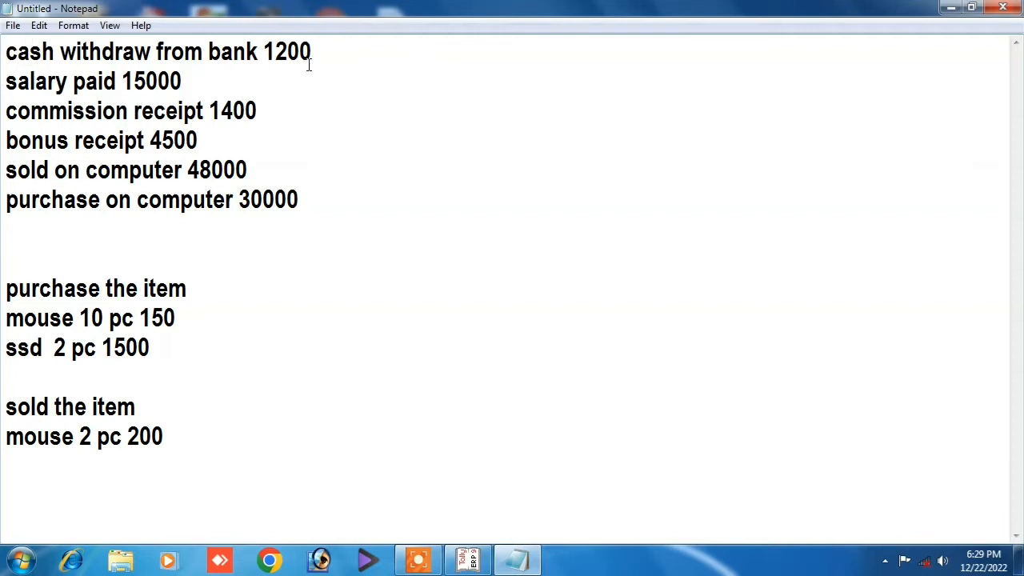
Highlight the first transaction, cash withdraw from bank 1200, then return to Tally.
left_click_drag(6, 51, 323, 47)
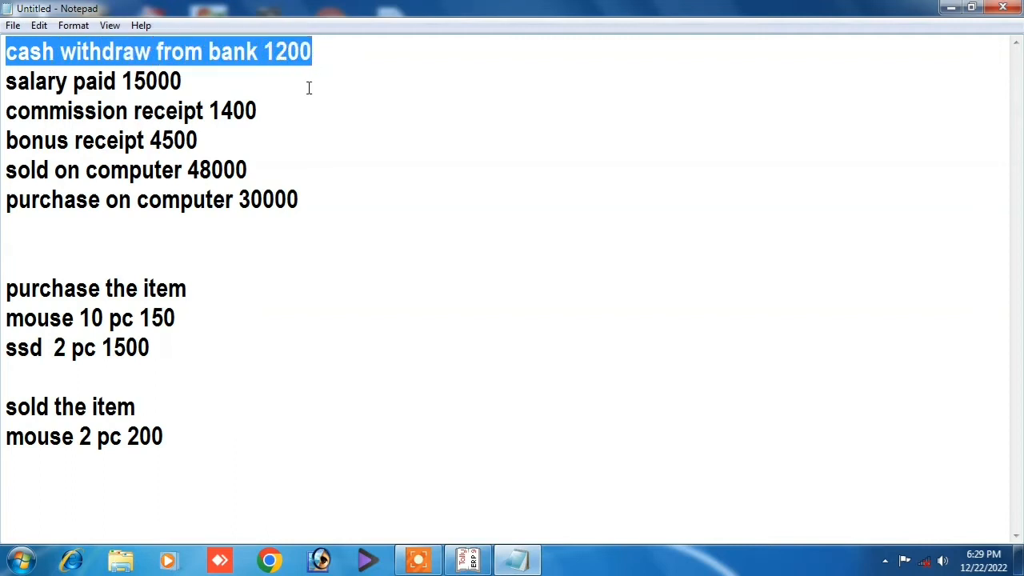
left_click(8, 54)
left_click_drag(7, 54, 313, 49)
left_click(265, 51)
left_click_drag(313, 51, 10, 64)
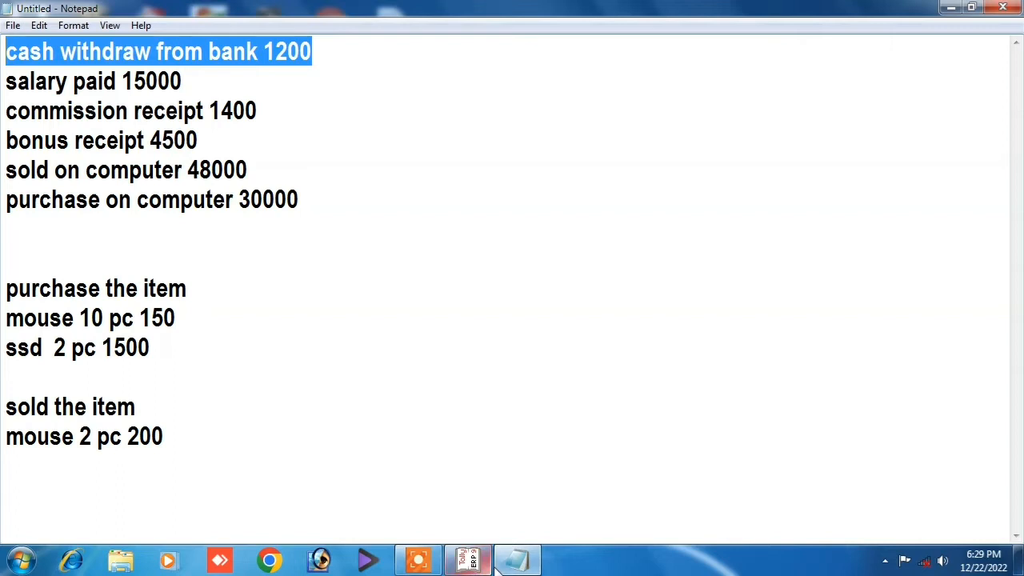
left_click(468, 560)
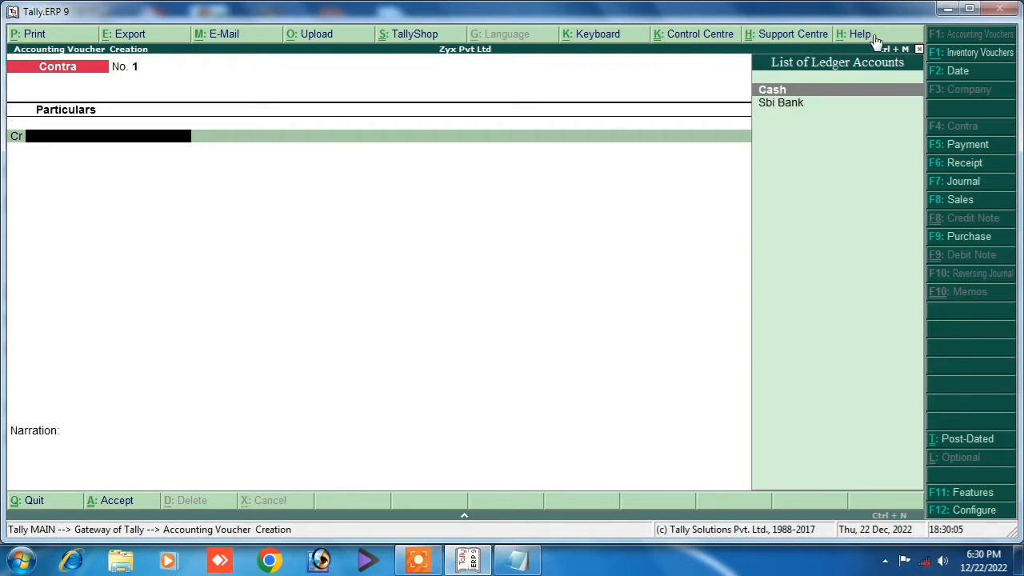
Choose Sbi Bank as the credited ledger in Contra voucher No. 1.
left_click(947, 9)
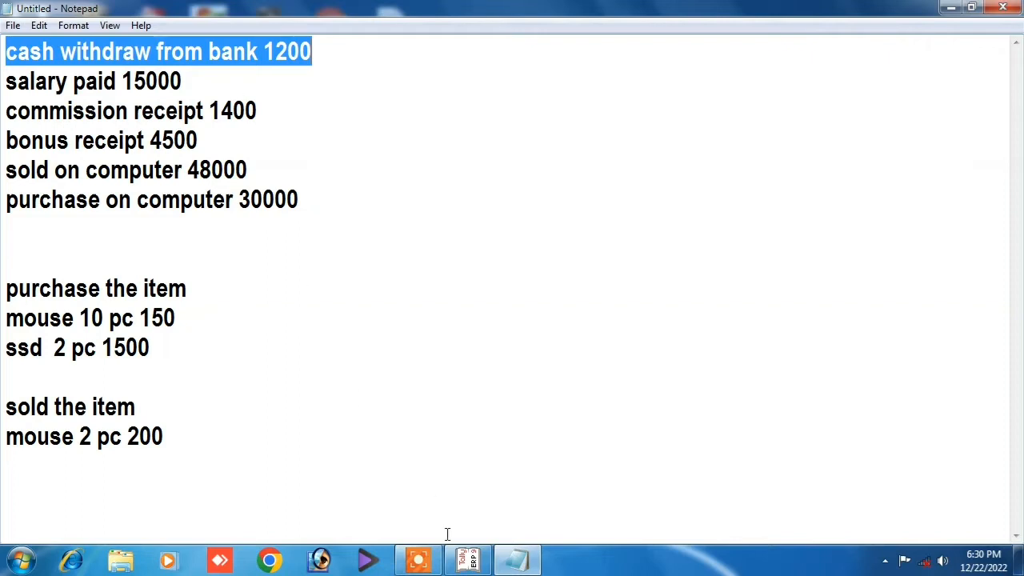
left_click(468, 560)
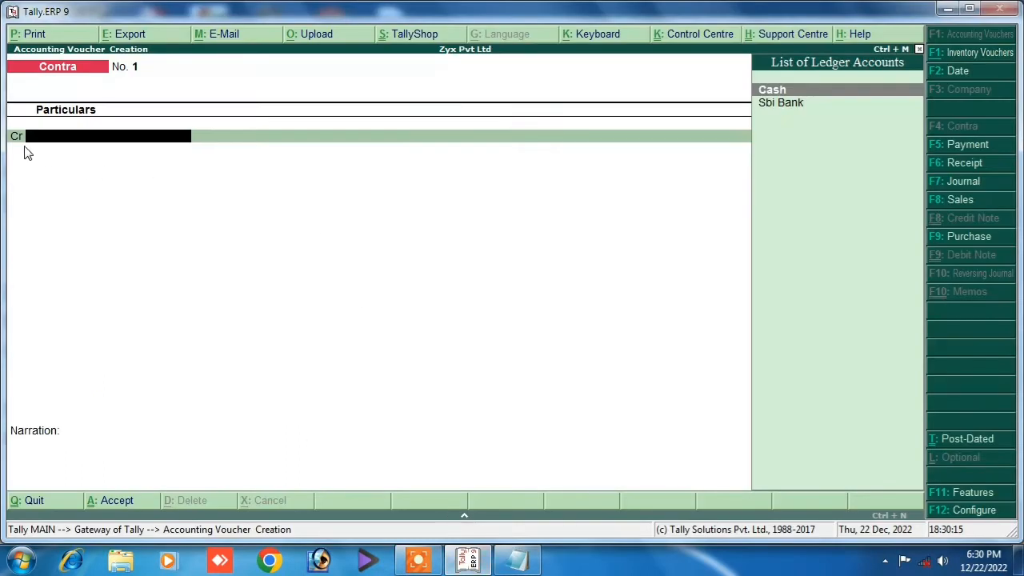
left_click(779, 109)
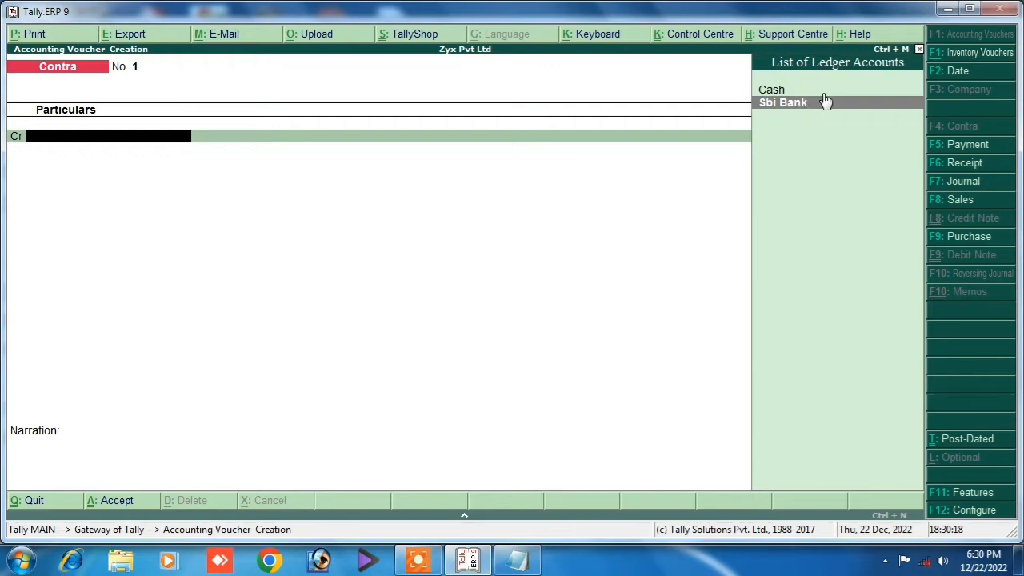
left_click(826, 102)
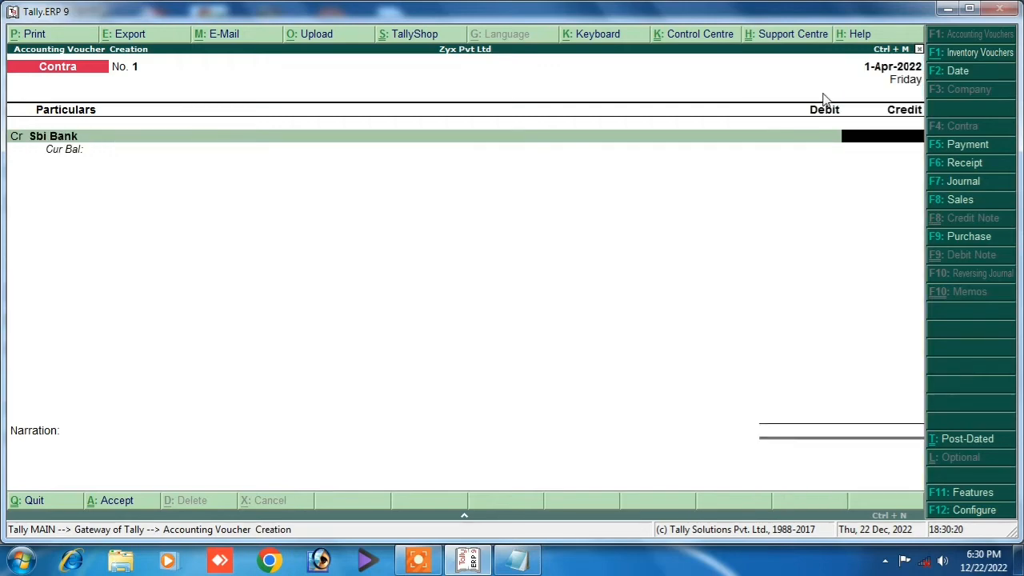
left_click(517, 560)
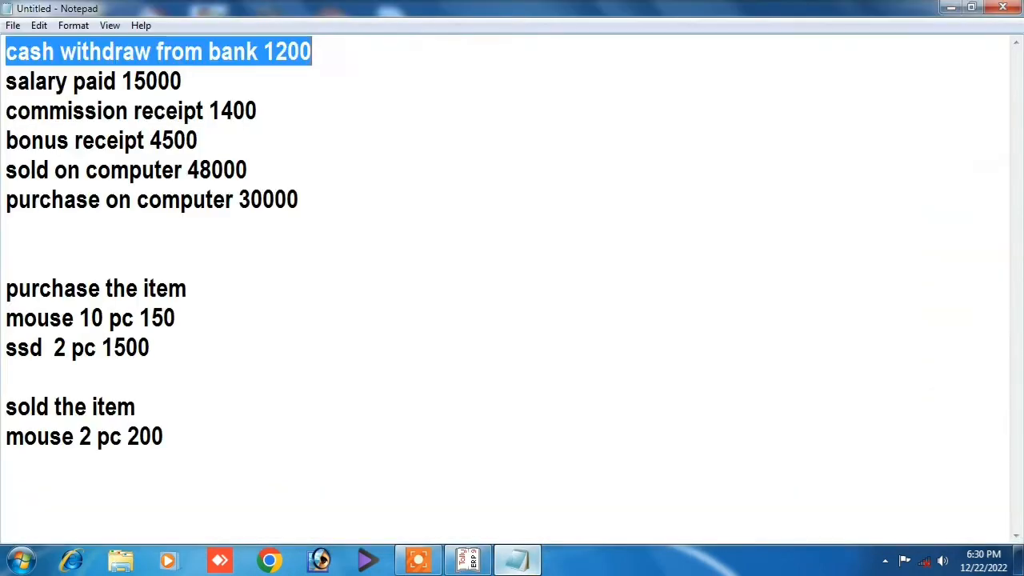
left_click(518, 562)
Credit 1,200, debit Cash 1,200.00, narrate 'being cash withdraw' and save.
type("1")
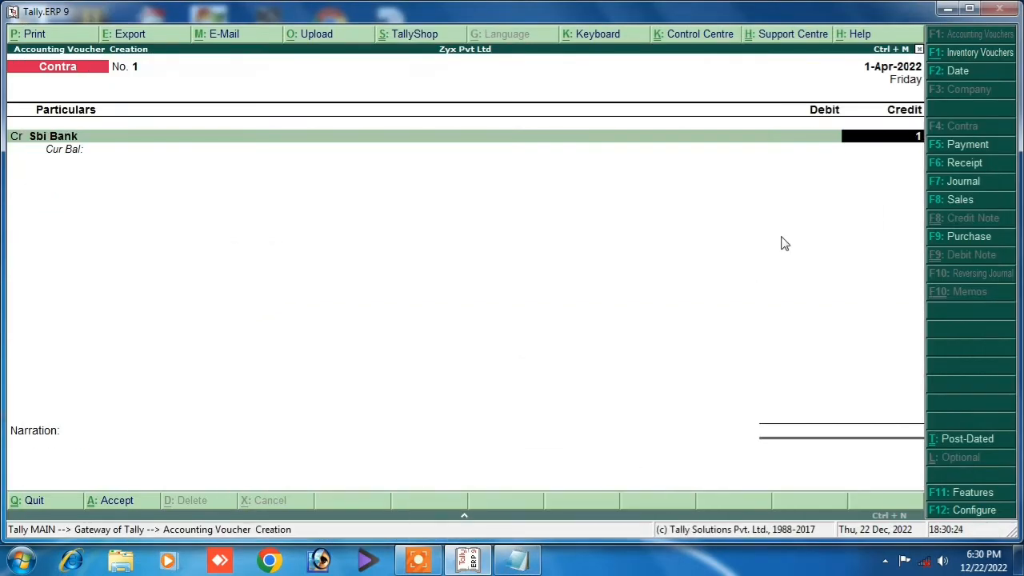
type(",200")
key("Return")
key("Return")
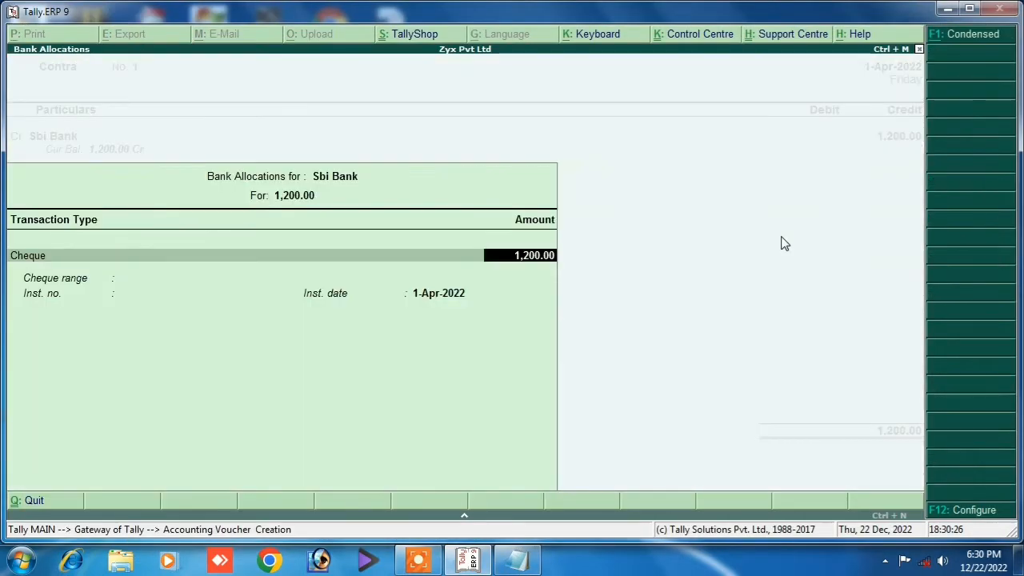
key("Return")
key("Return")
key("Return")
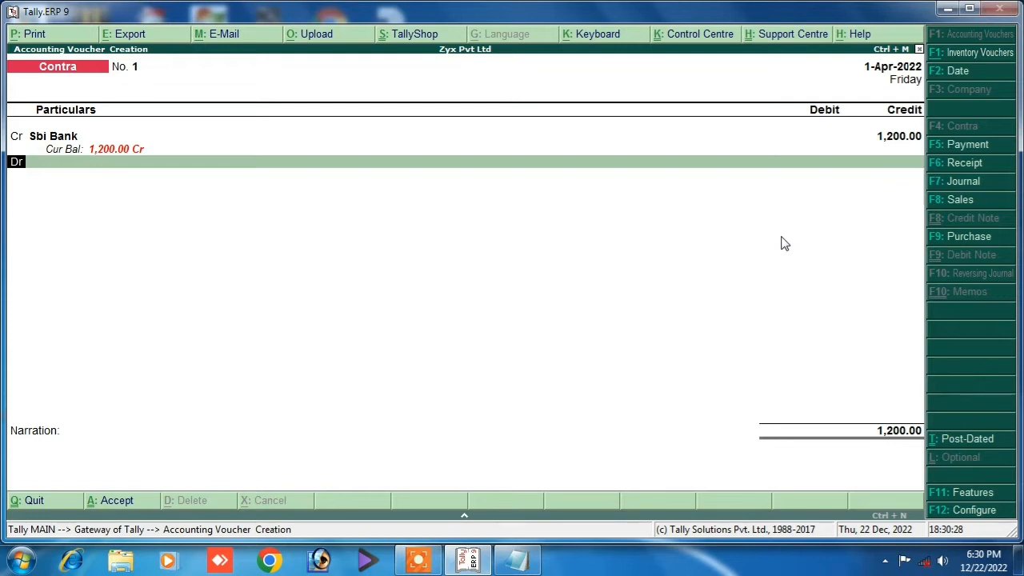
key("Return")
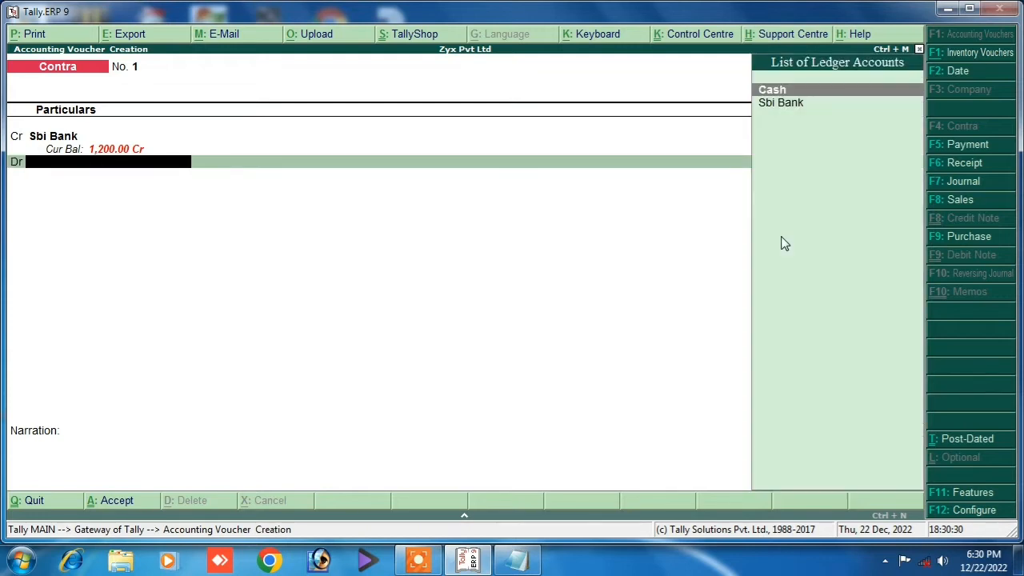
key("Return")
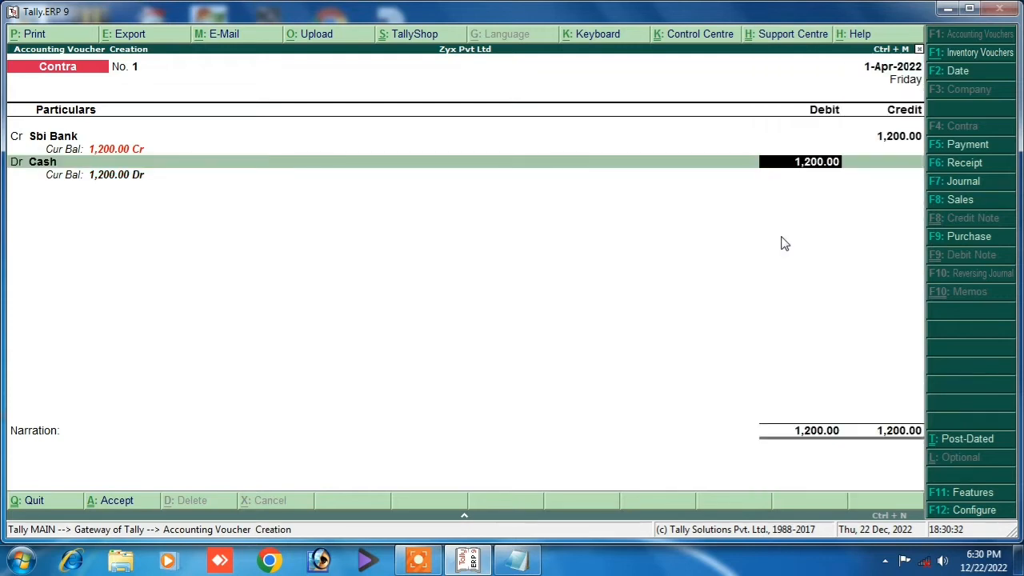
key("Return")
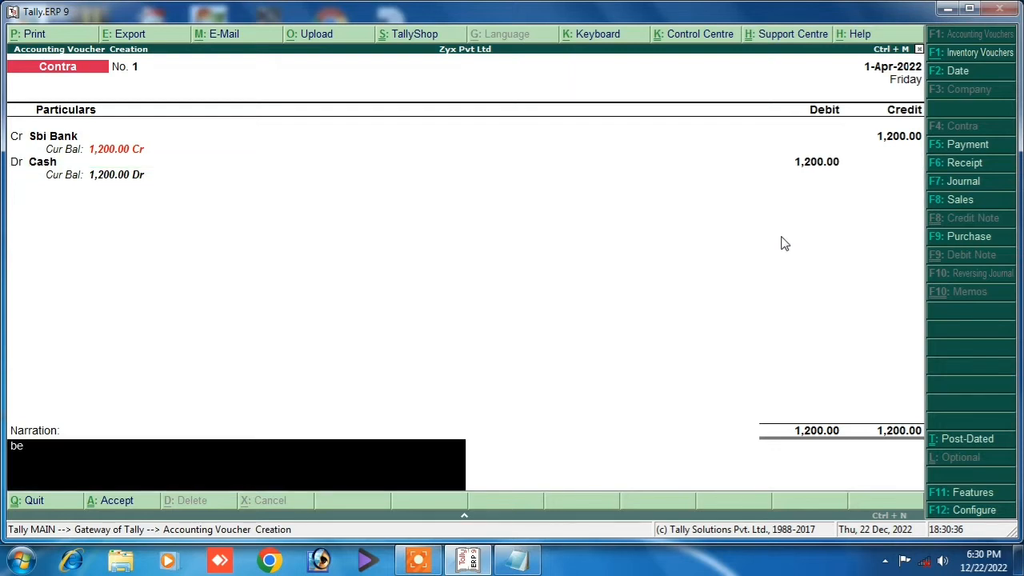
type("being cash withdraw")
key("Return")
key("Return")
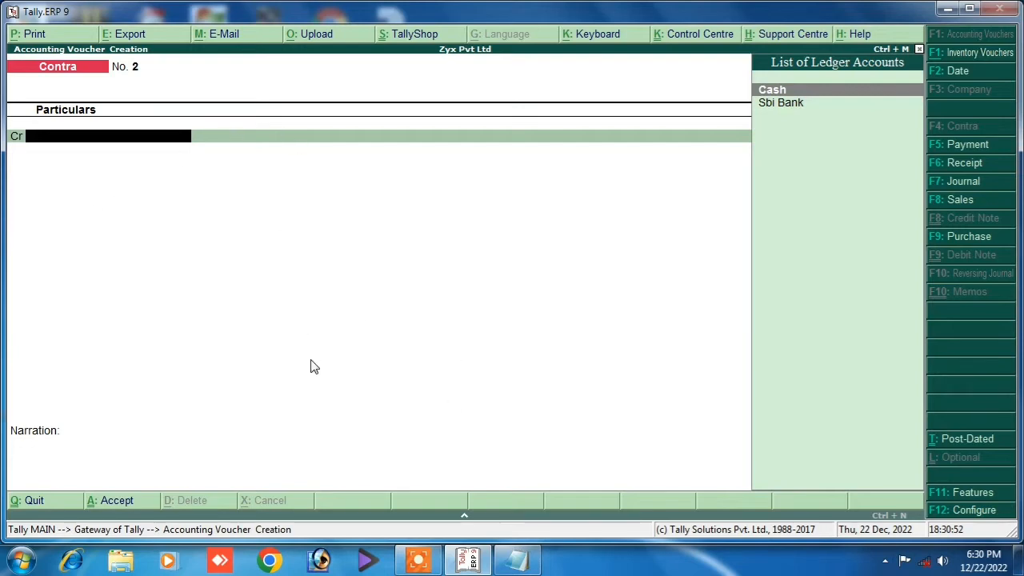
Inspect Contra No. 1 for 1,200.00 in the detailed Day Book, then exit.
key("Escape")
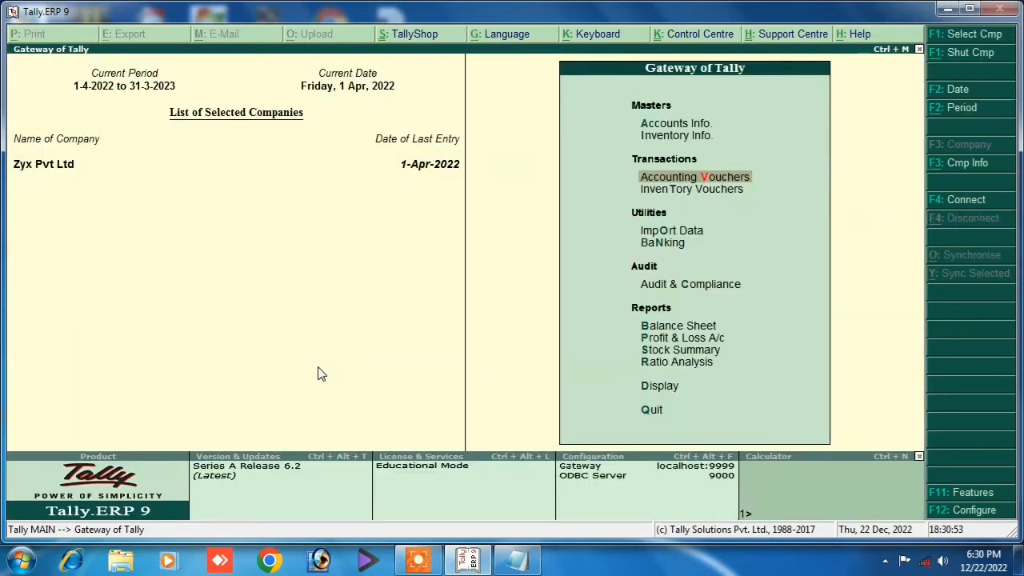
left_click(646, 386)
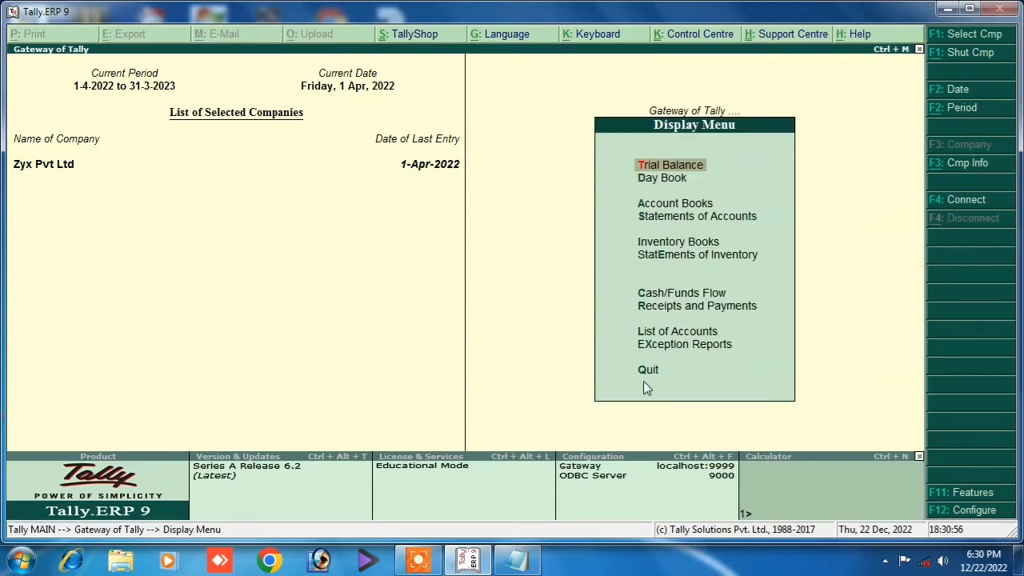
left_click(660, 179)
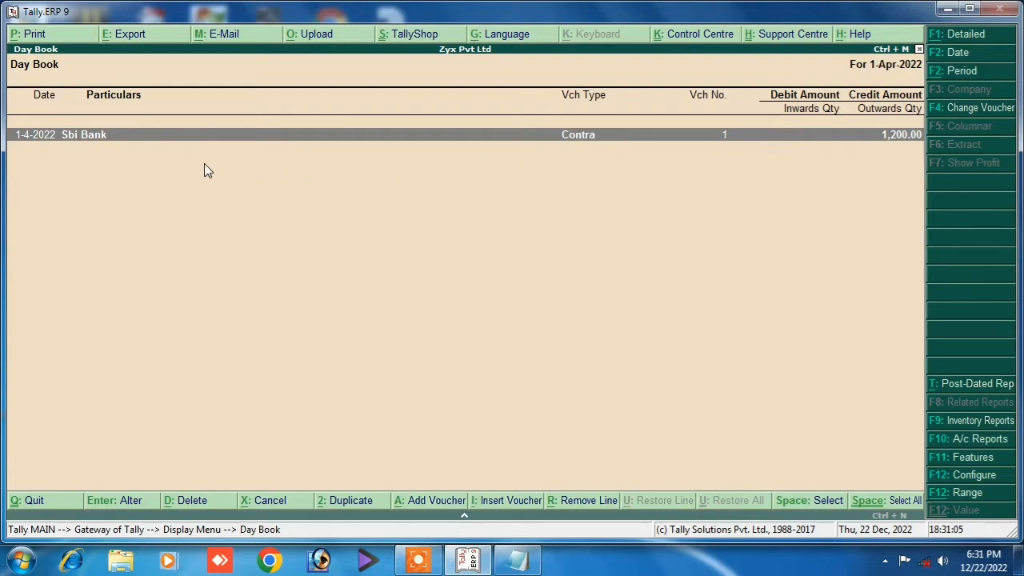
key("alt+F1")
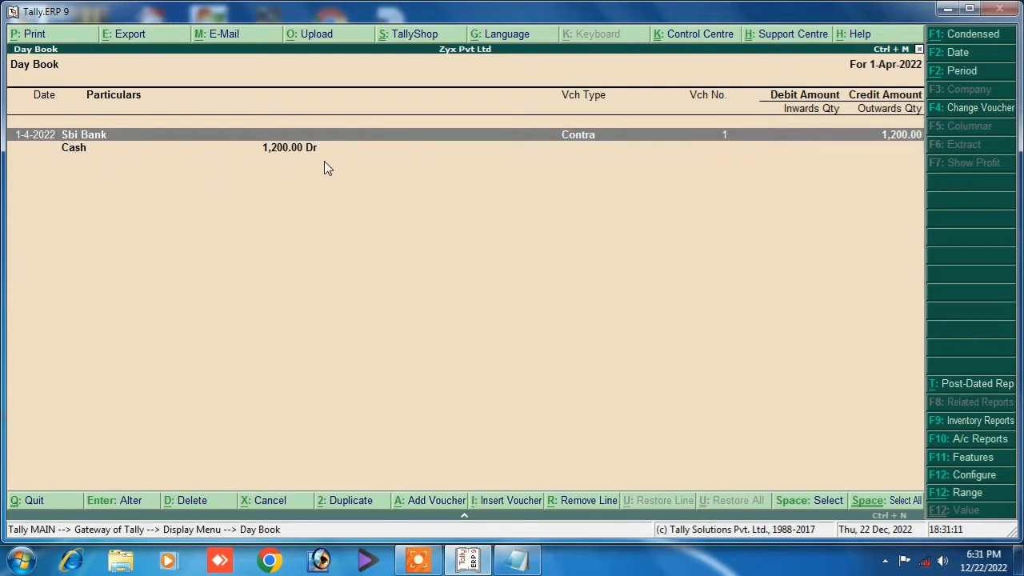
key("Return")
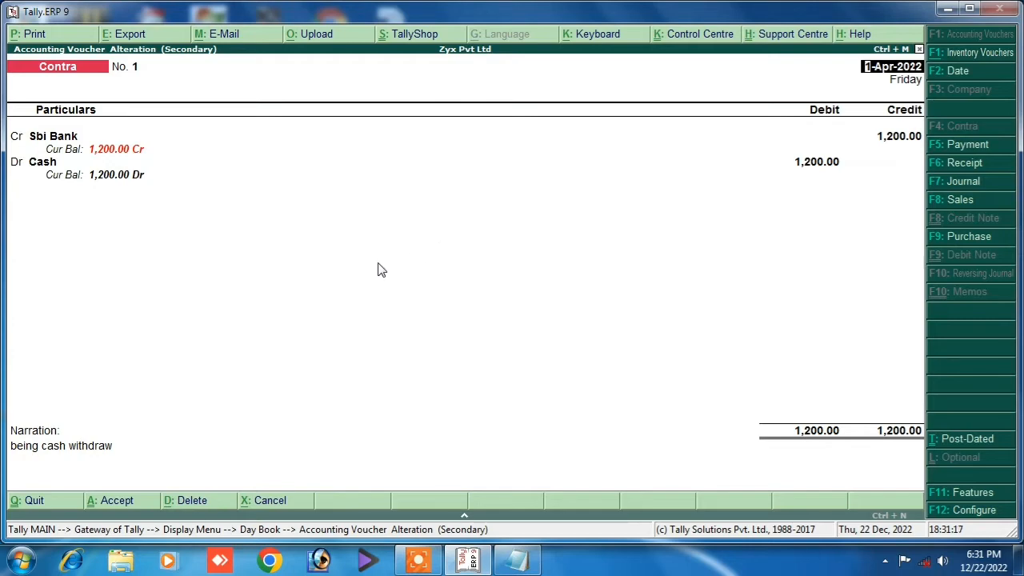
key("Escape")
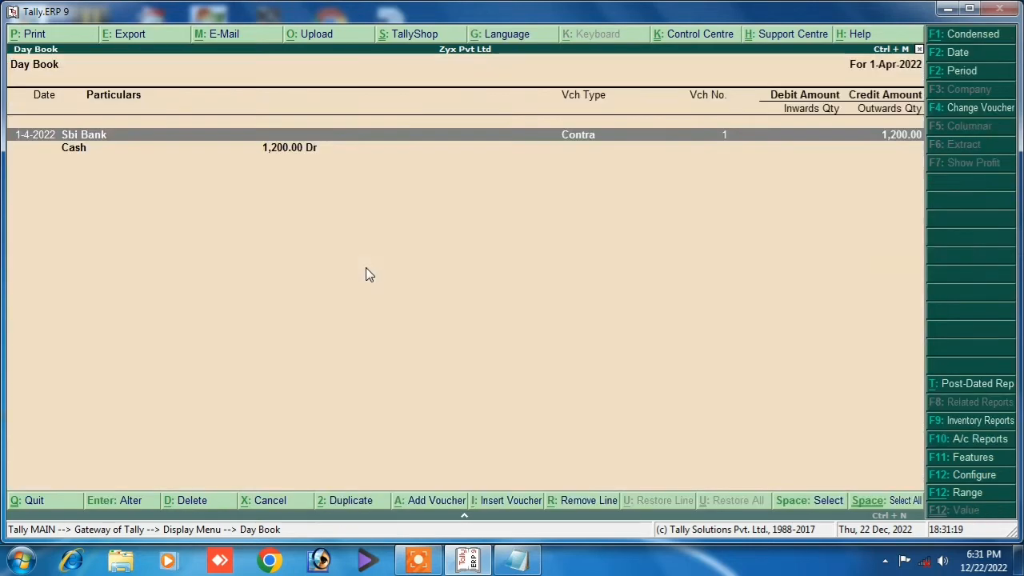
key("Escape")
key("Escape")
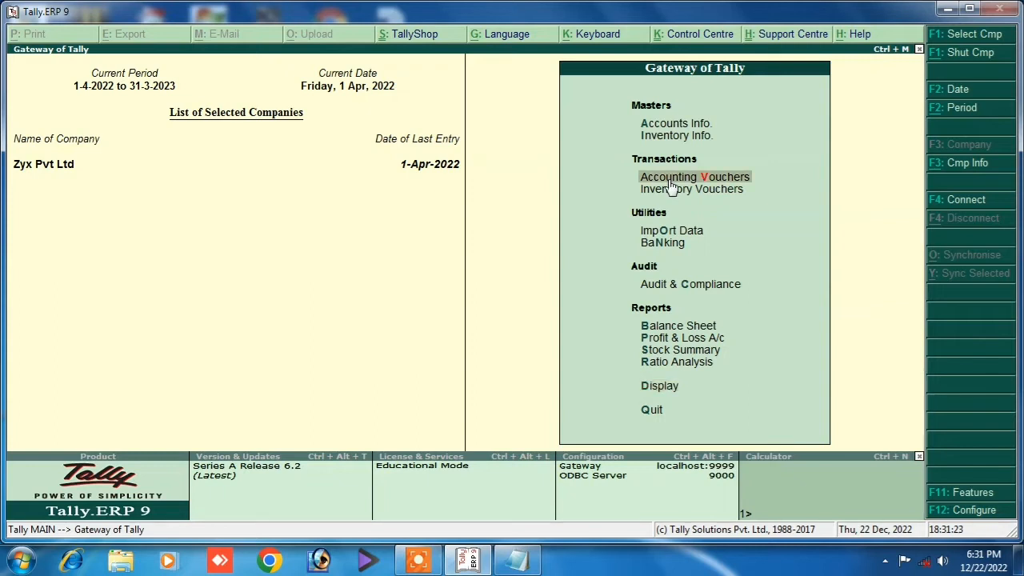
Start Payment voucher No. 1 and check Notepad's next entry, salary paid 15000.
left_click(671, 178)
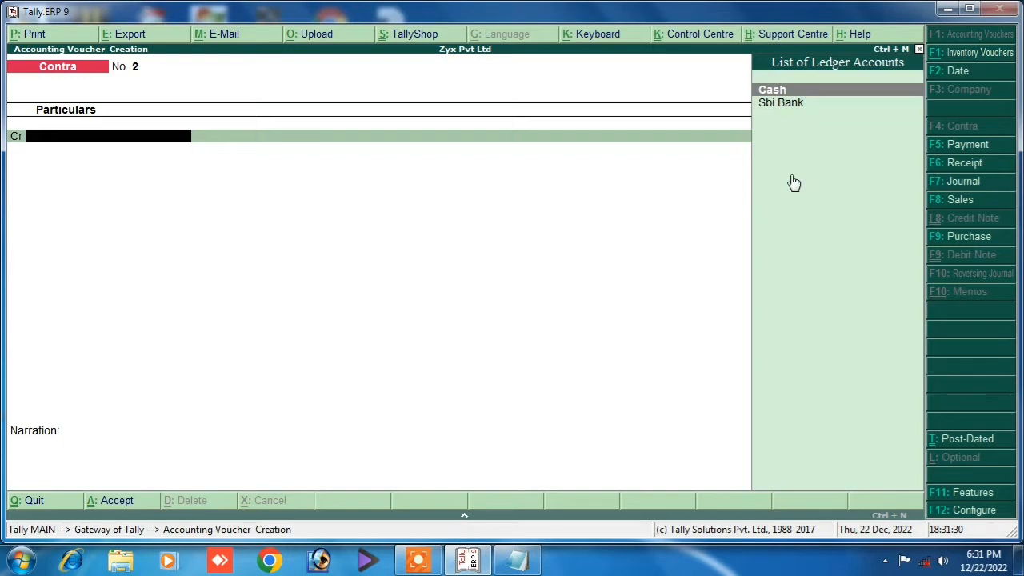
left_click(937, 148)
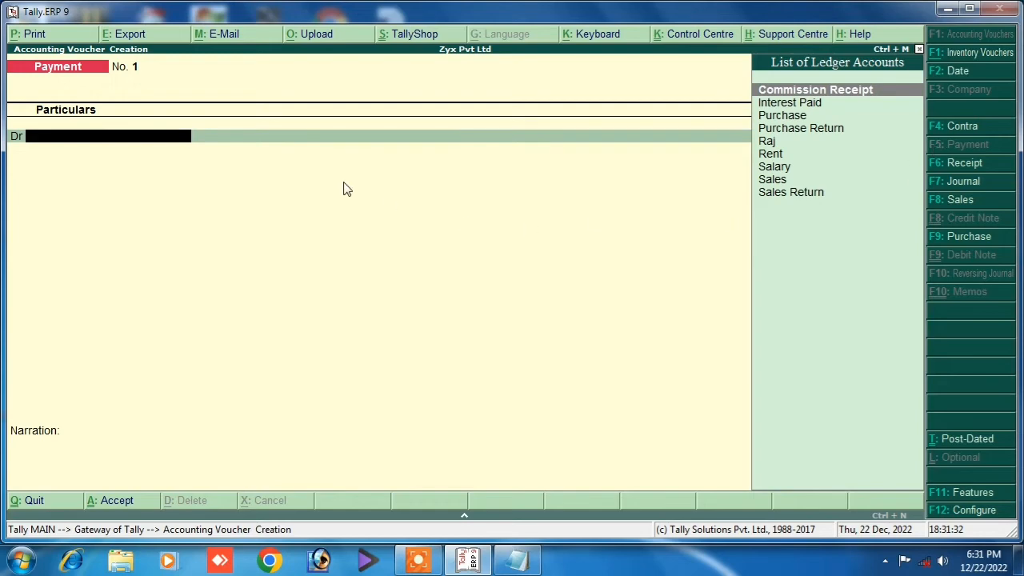
left_click(519, 564)
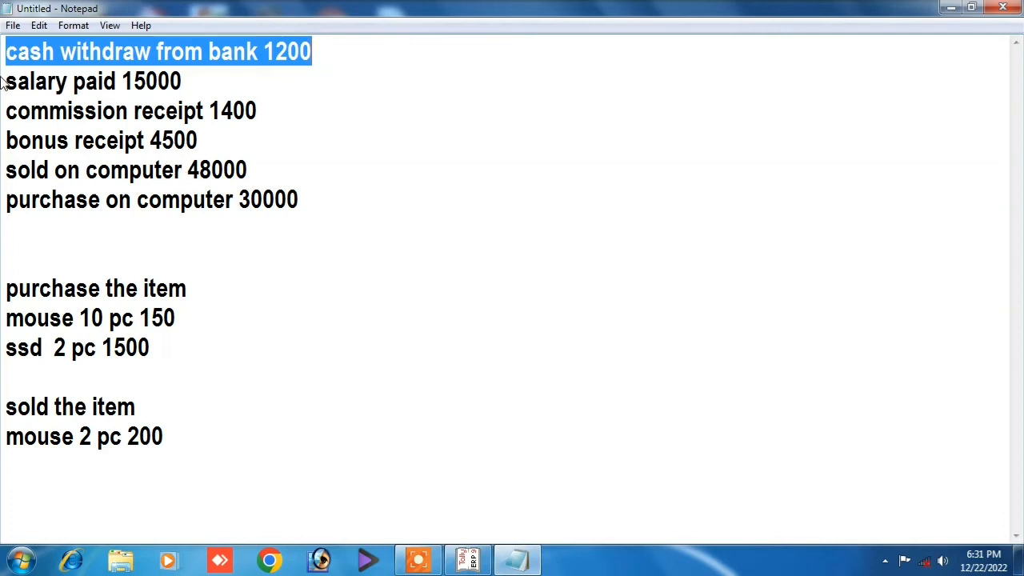
Highlight the 'salary paid 15000' line in Notepad, then return to Tally's Payment voucher.
left_click_drag(6, 81, 12, 107)
left_click(185, 80)
left_click(191, 80)
left_click_drag(192, 80, 8, 106)
left_click_drag(182, 81, 5, 81)
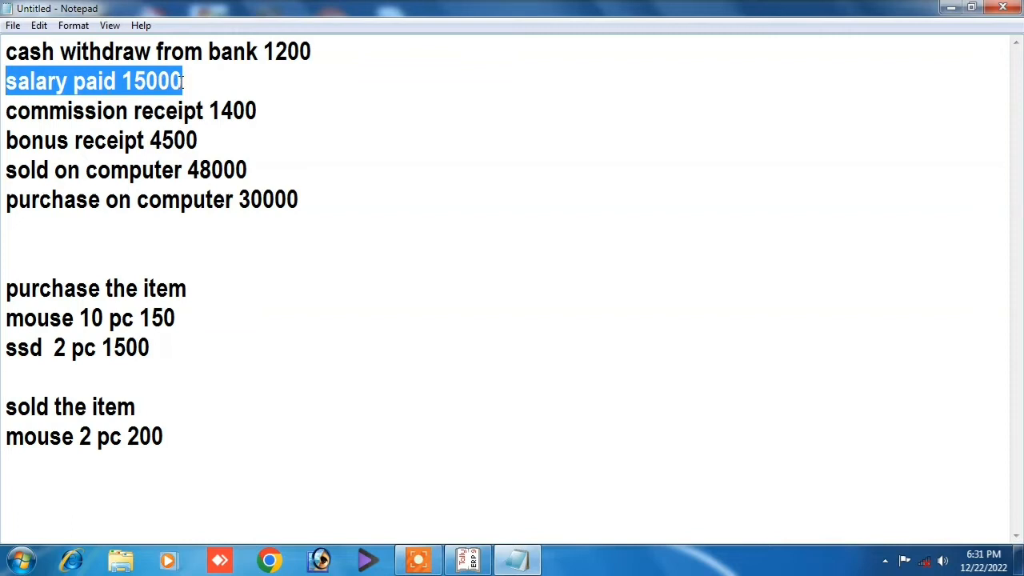
left_click_drag(179, 80, 5, 81)
left_click(109, 83)
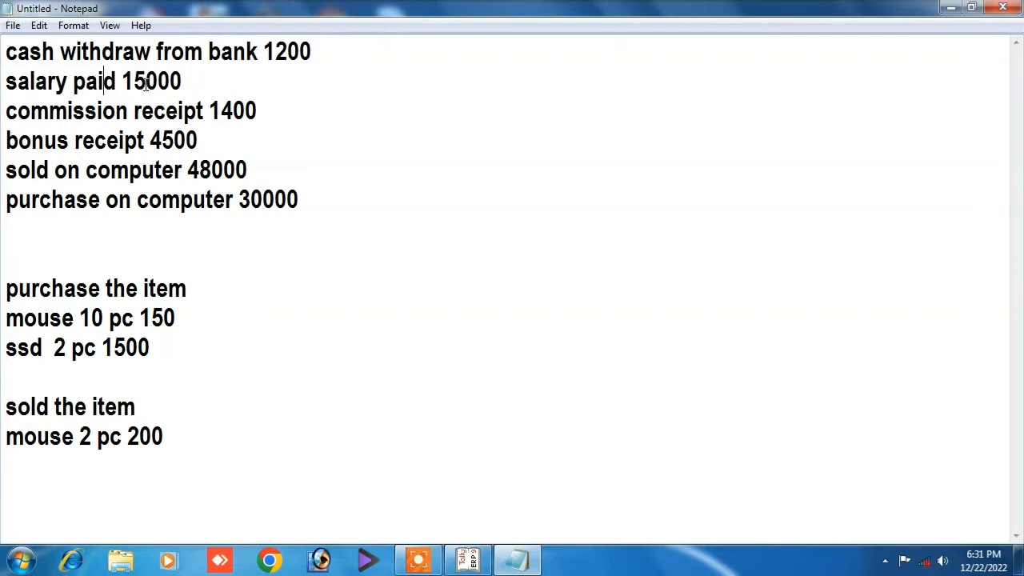
left_click_drag(183, 81, 12, 84)
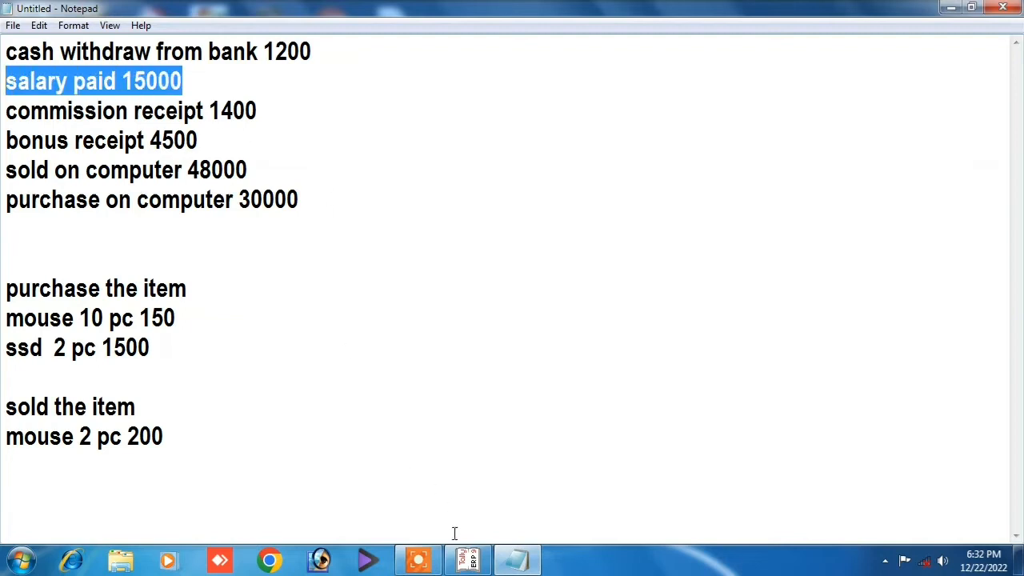
left_click(469, 560)
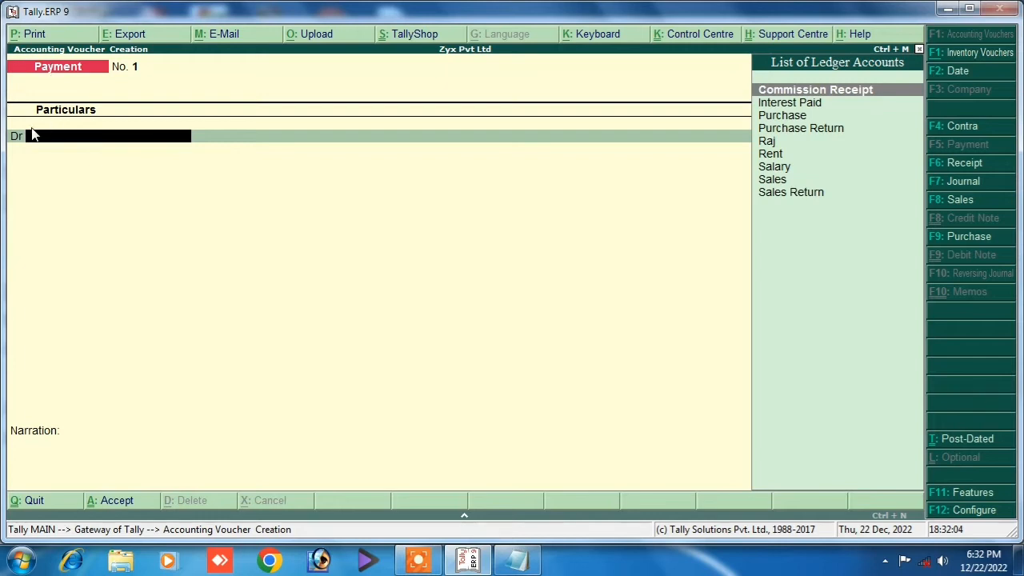
Debit the Salary ledger with 15,000 on Payment voucher No. 1.
left_click(772, 169)
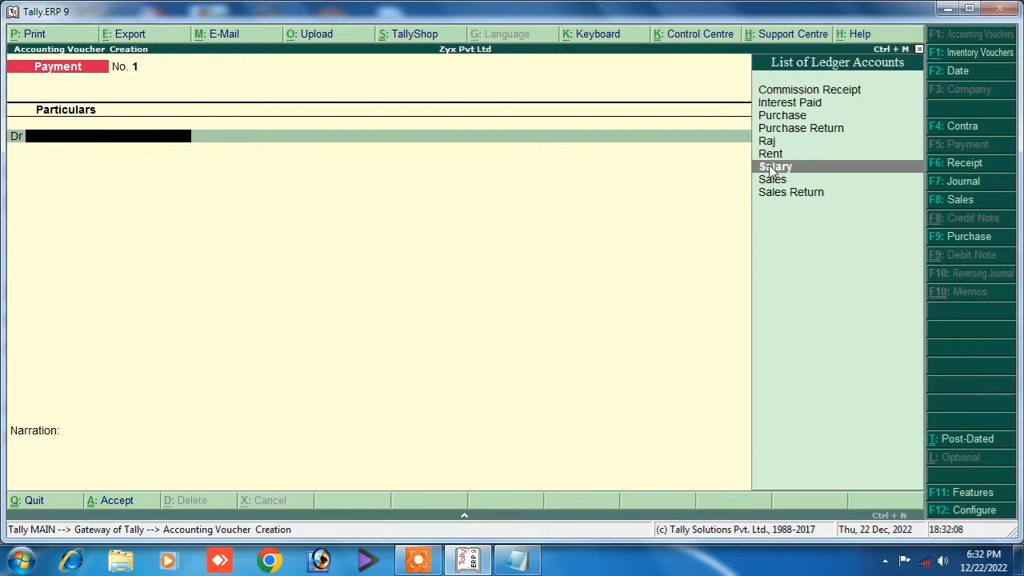
left_click(772, 167)
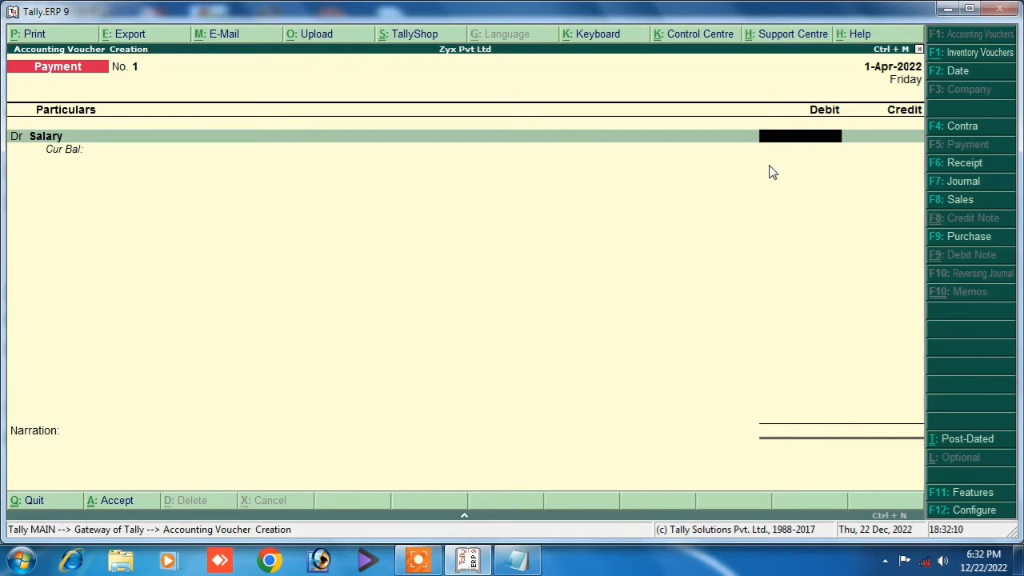
left_click(518, 561)
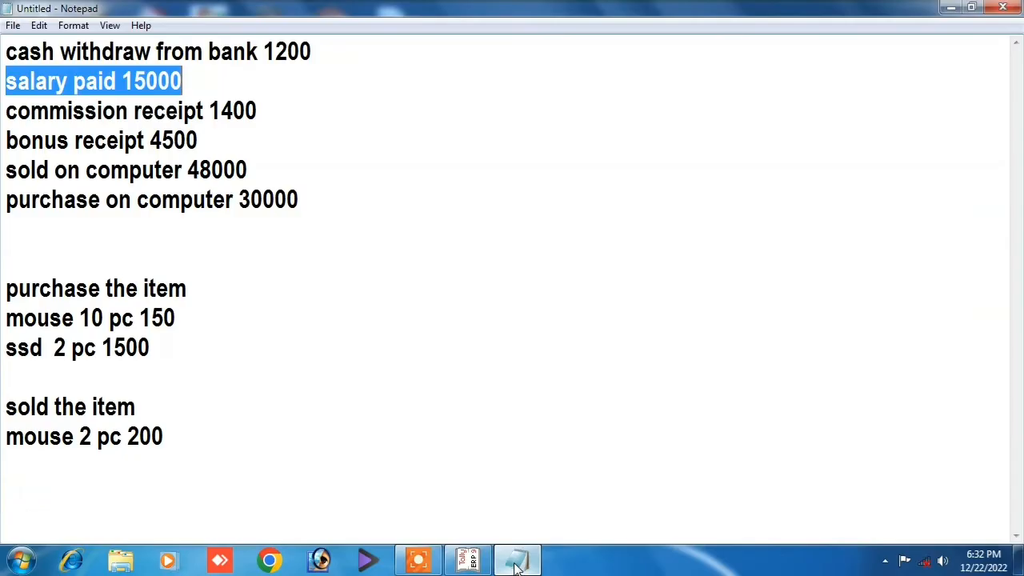
left_click(518, 562)
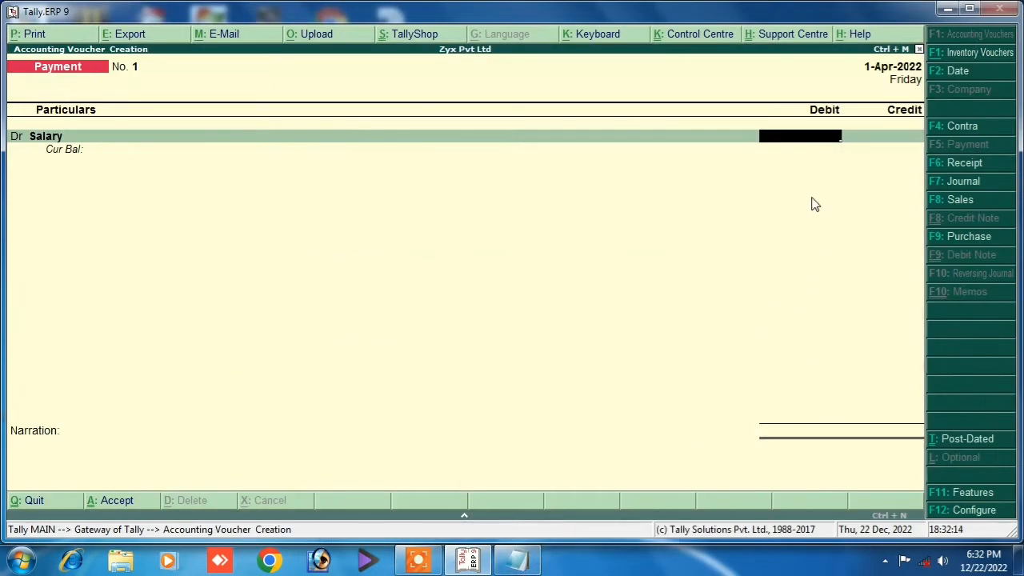
type("15000")
key("Return")
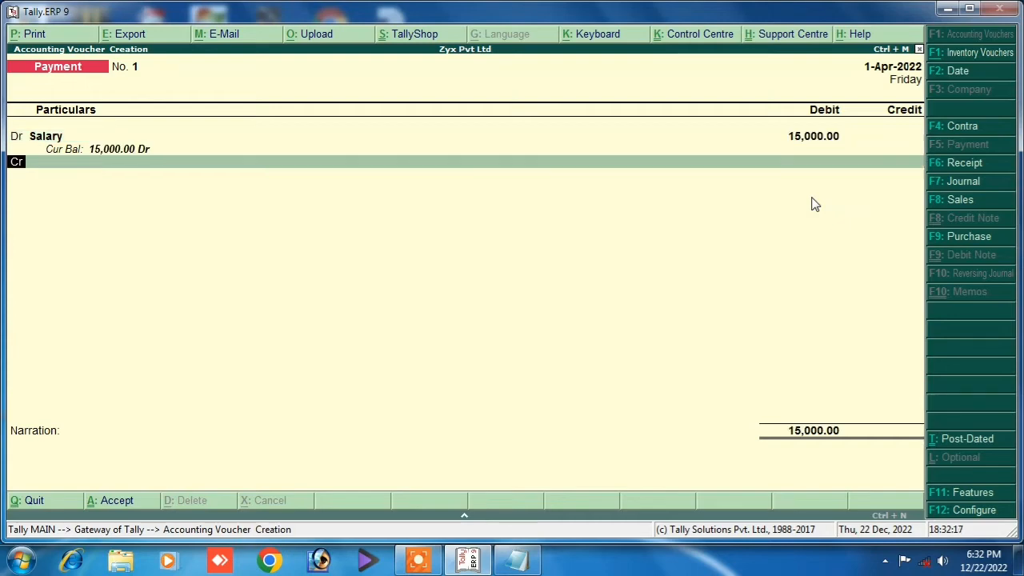
Credit Cash 15,000, add narration 'being salary paid', and save the voucher.
key("Return")
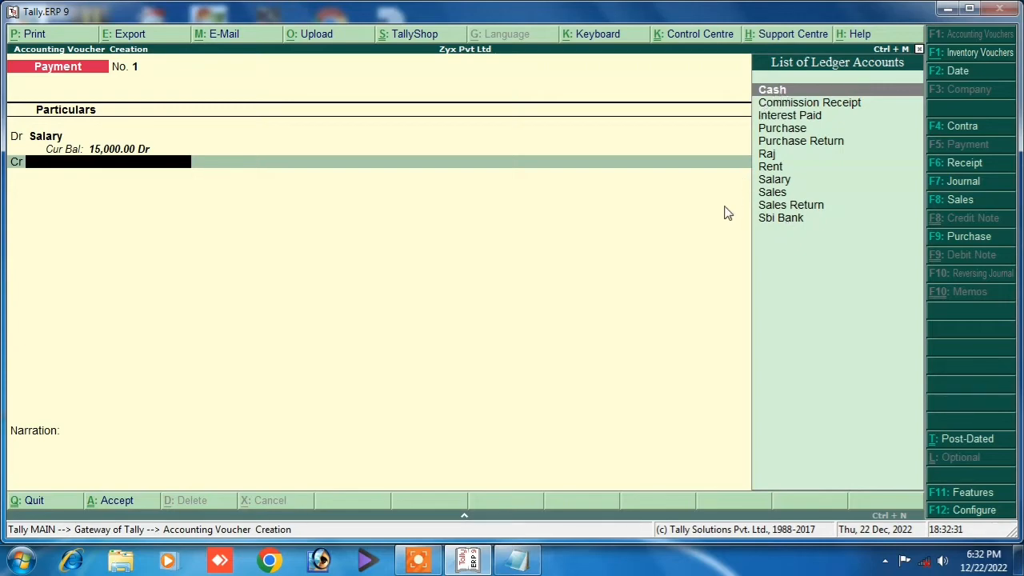
key("Return")
key("Return")
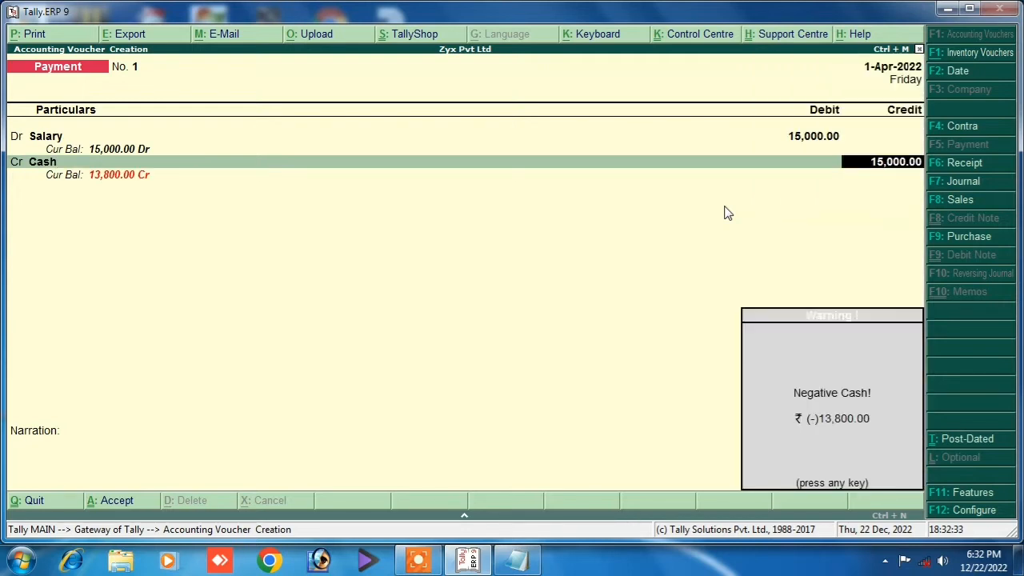
key("Return")
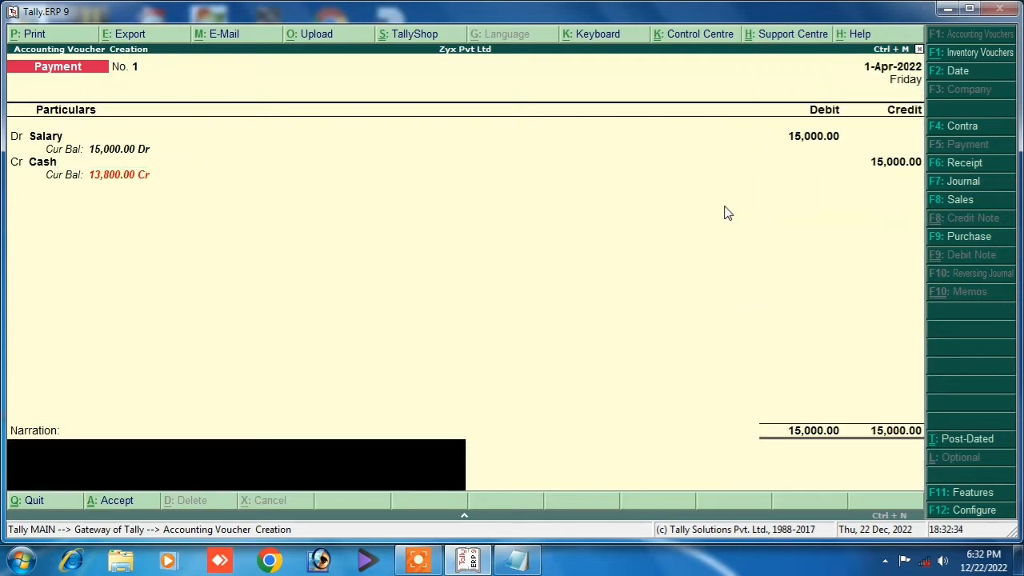
type("being salary paid")
key("Return")
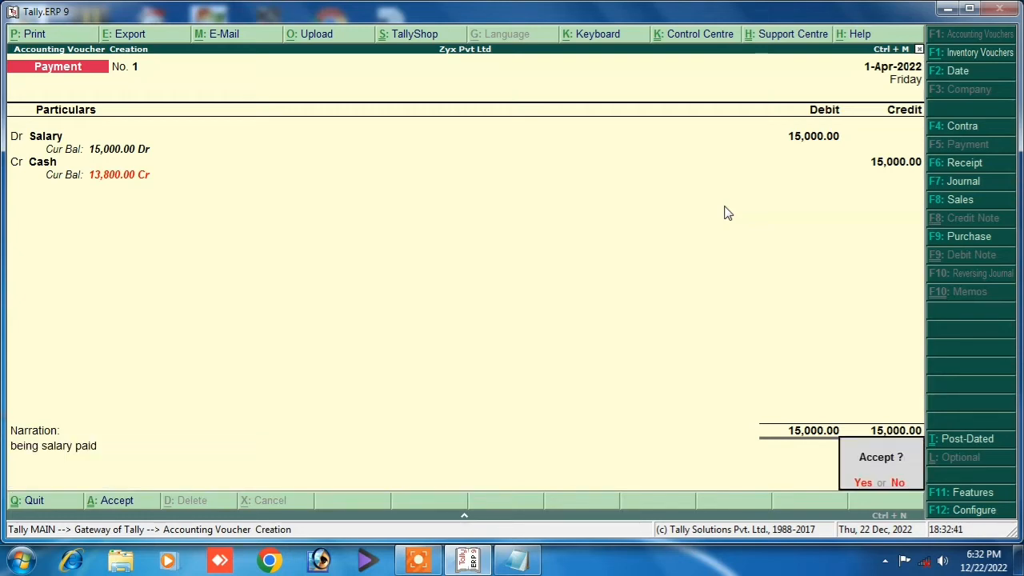
key("Return")
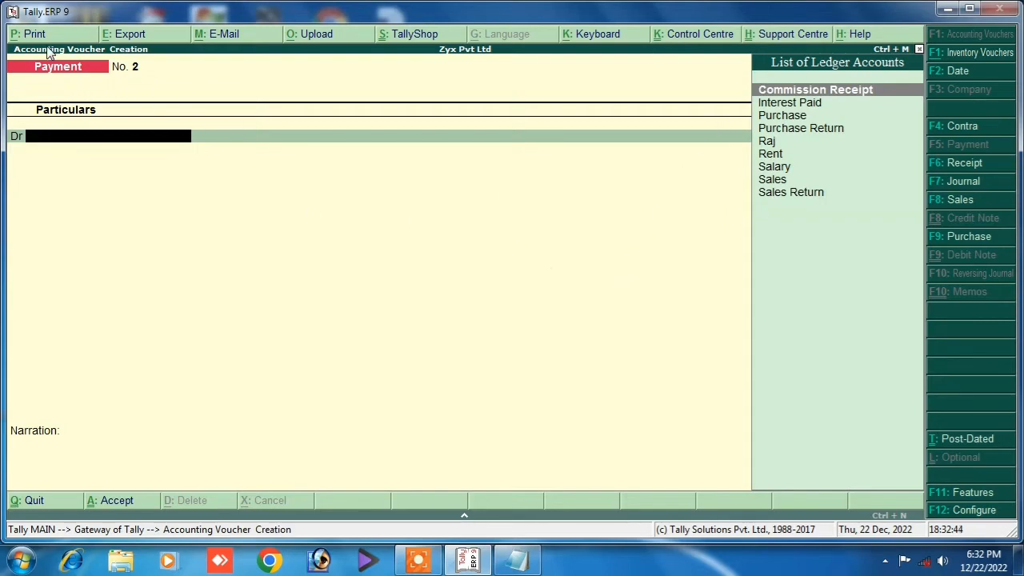
Go from the voucher to Display and open the Day Book.
key("Escape")
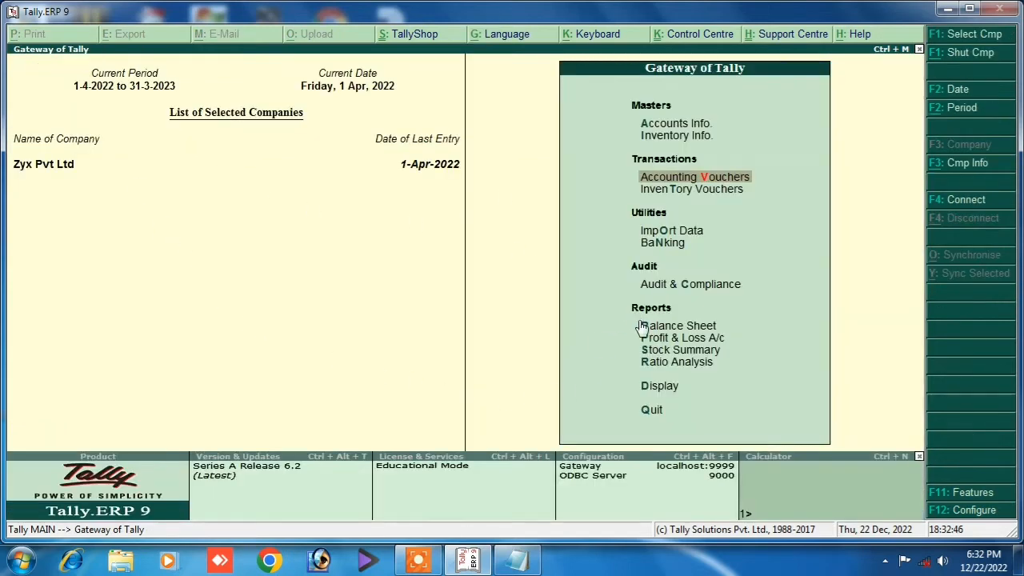
left_click(664, 388)
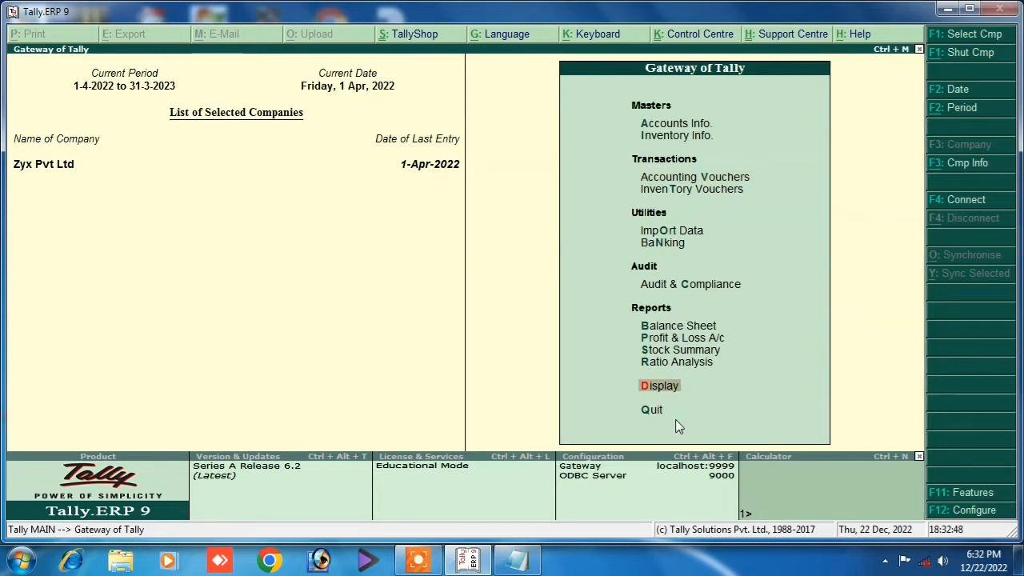
key("Return")
left_click(652, 176)
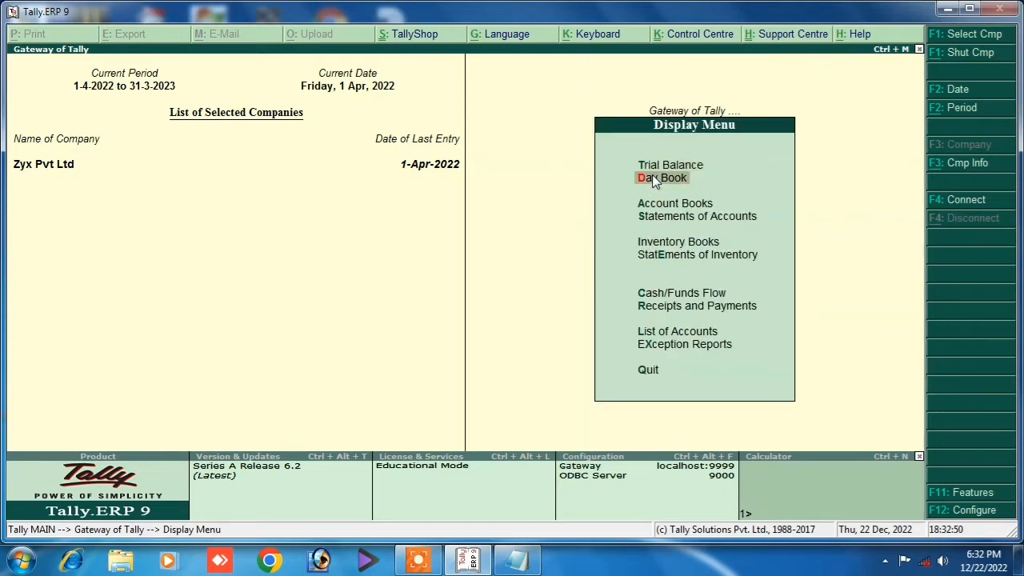
key("Return")
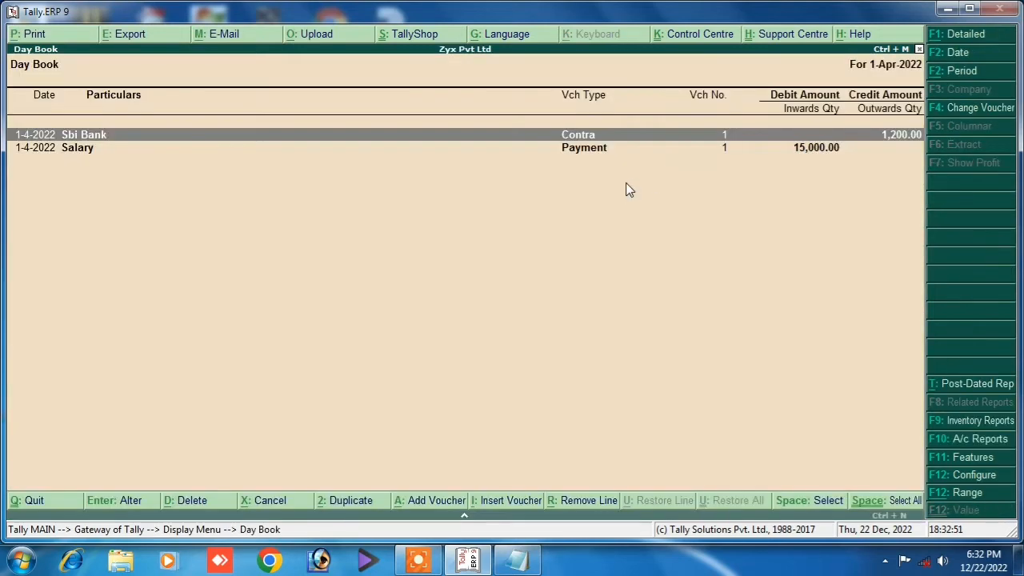
Review the Salary payment entry, then back out to the Gateway of Tally.
double_click(573, 154)
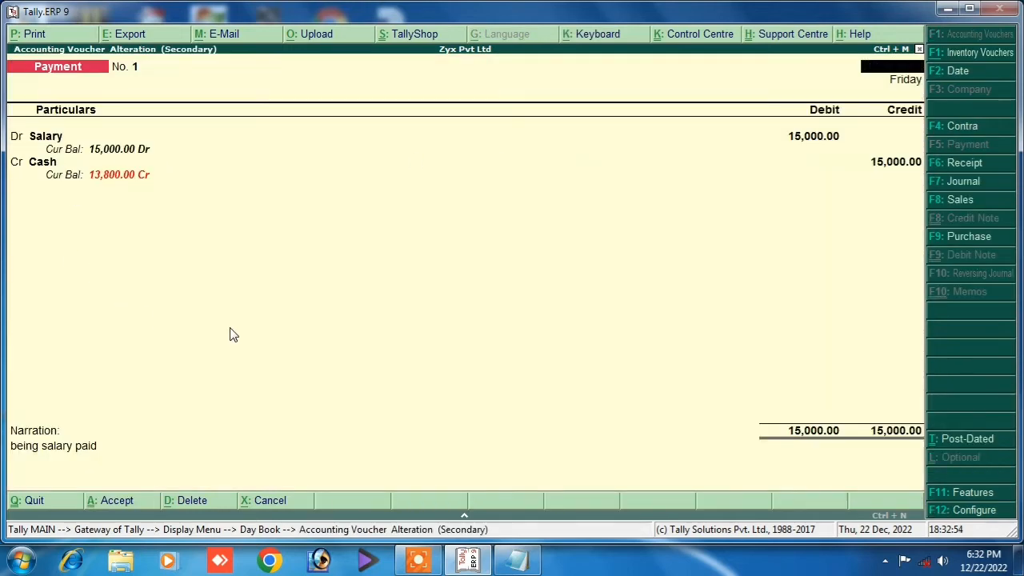
key("Escape")
key("Return")
key("Escape")
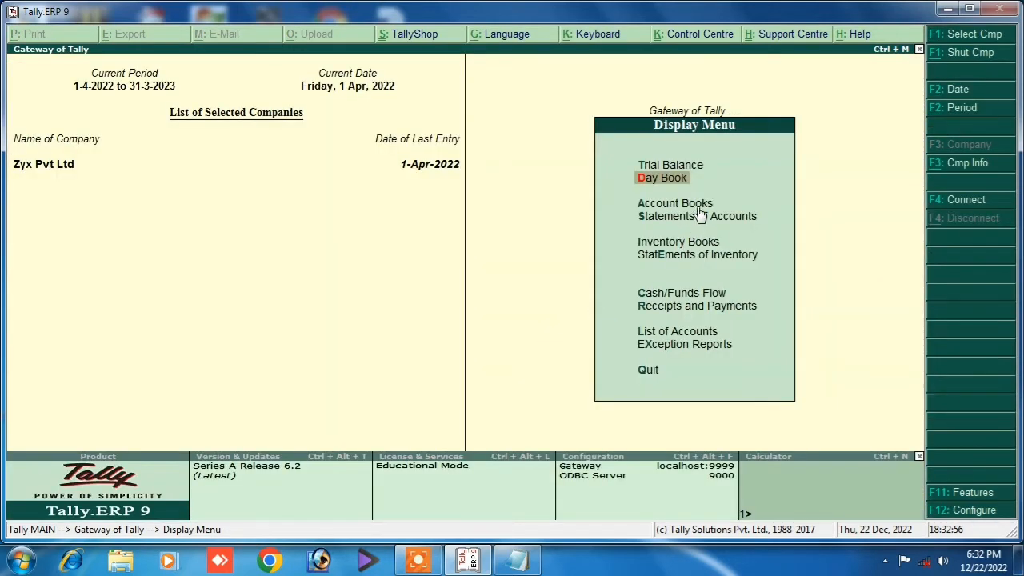
key("Escape")
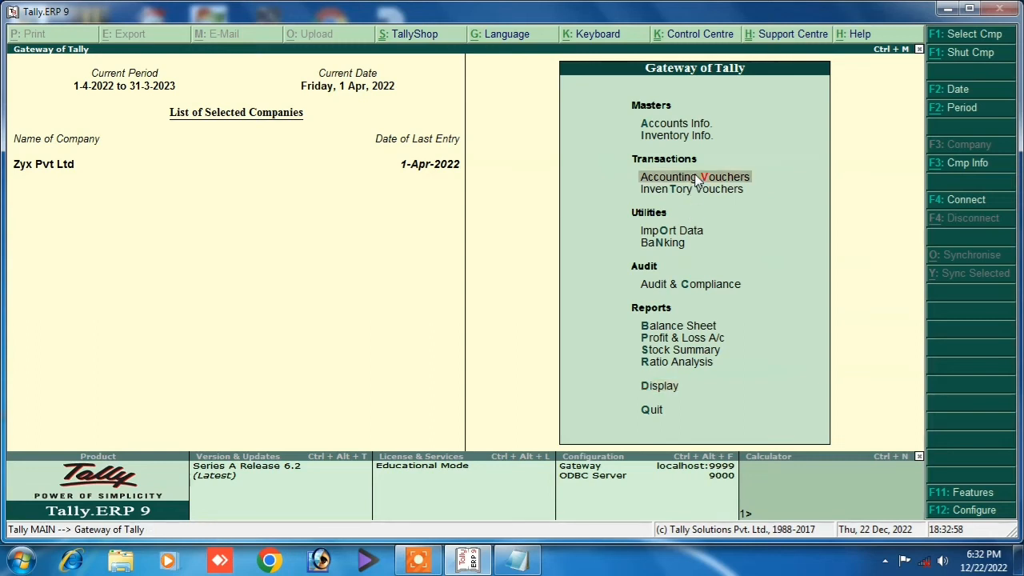
Cancel quitting, open a new Receipt voucher No. 1, and bring up the Notepad notes.
key("Escape")
key("n")
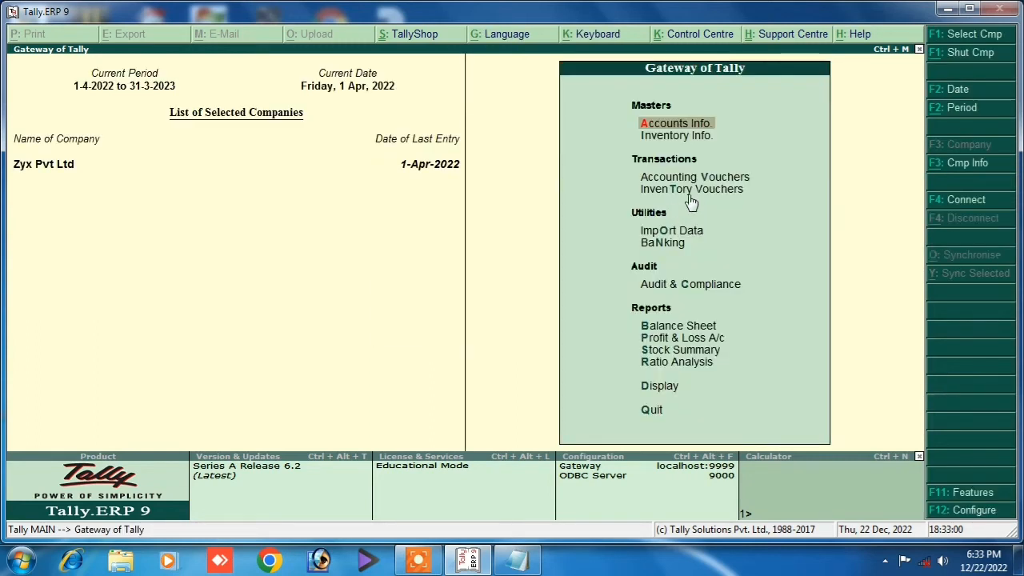
key("v")
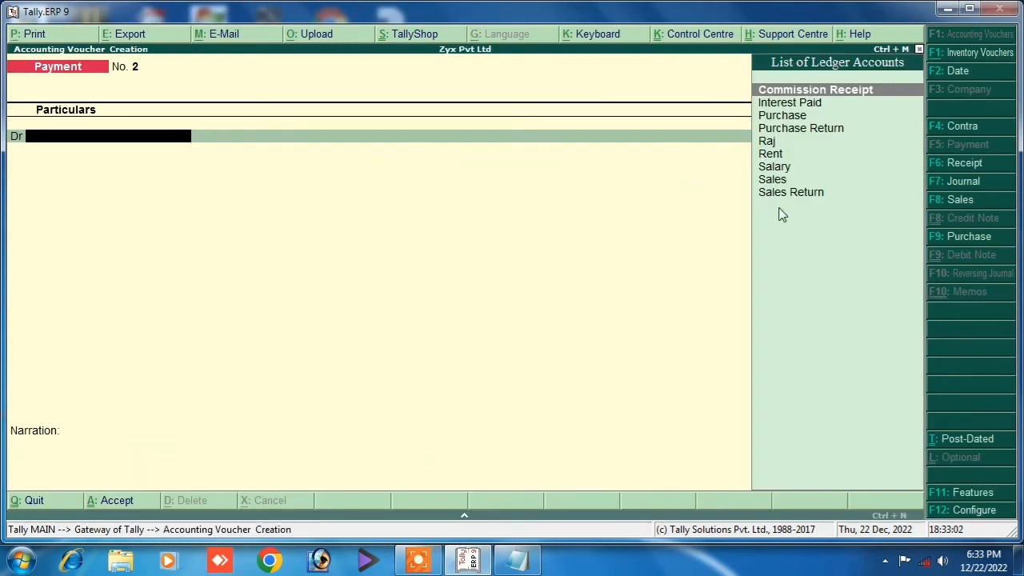
left_click(937, 164)
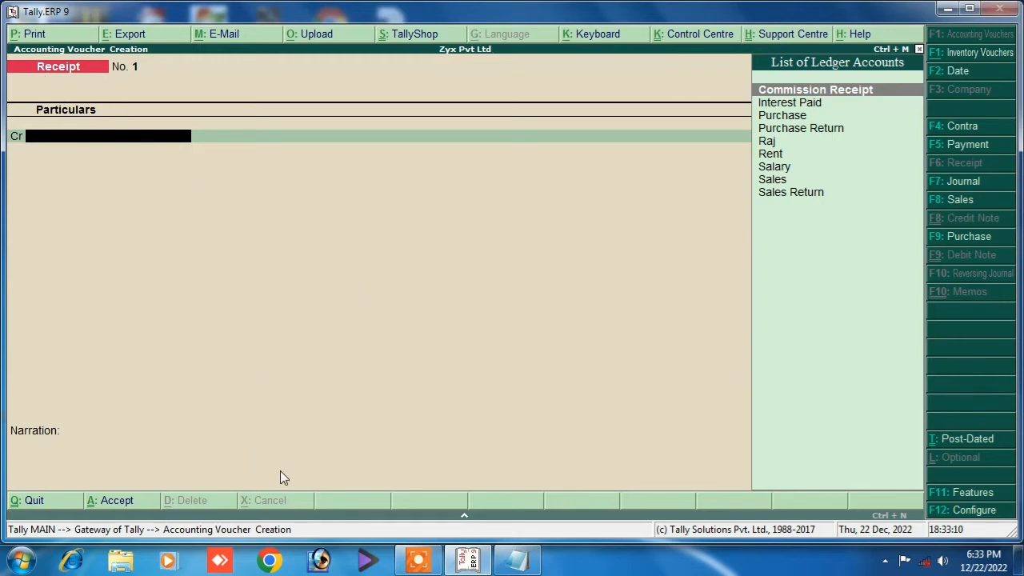
left_click(518, 560)
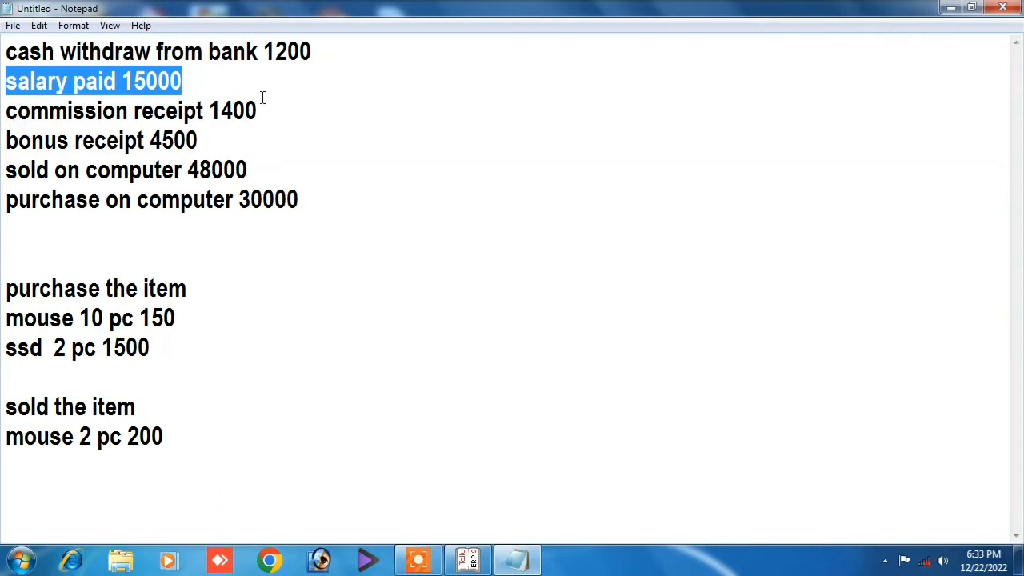
Highlight the 'commission receipt 1400' note and return to Tally's Receipt voucher.
mouse_move(262, 109)
left_mouse_down()
mouse_move(7, 129)
mouse_move(265, 91)
left_mouse_up()
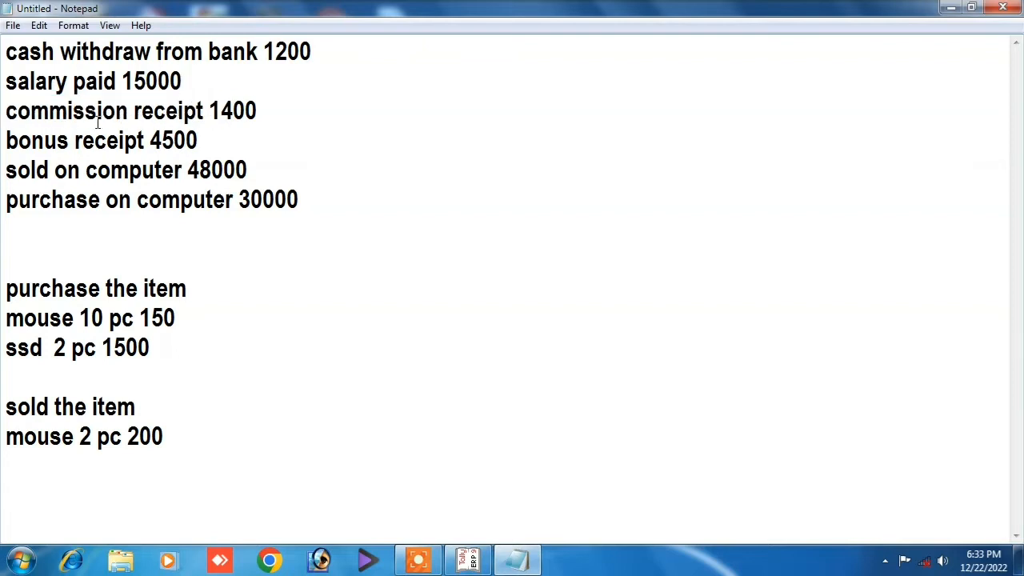
left_click_drag(8, 117, 274, 121)
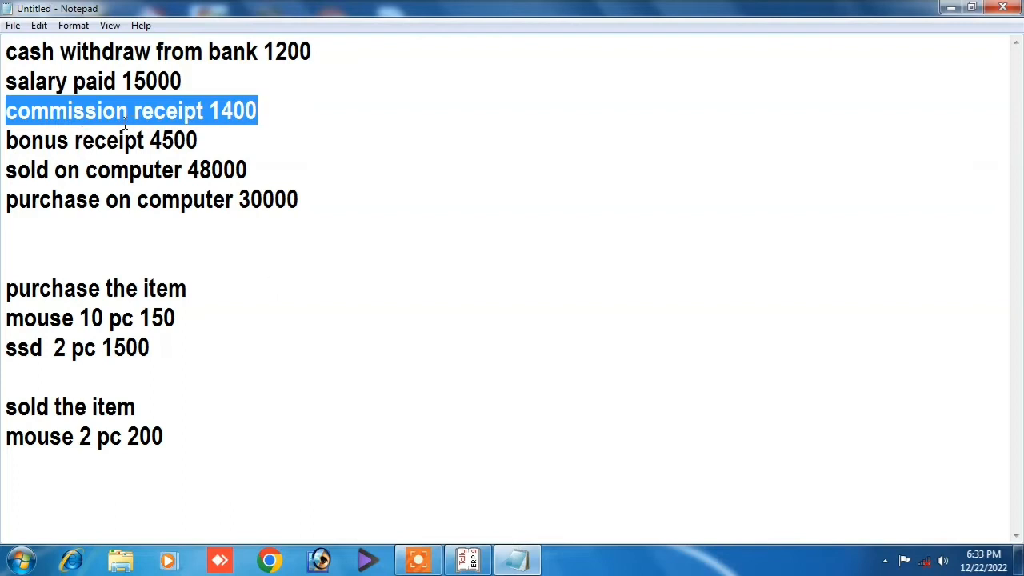
left_click(469, 561)
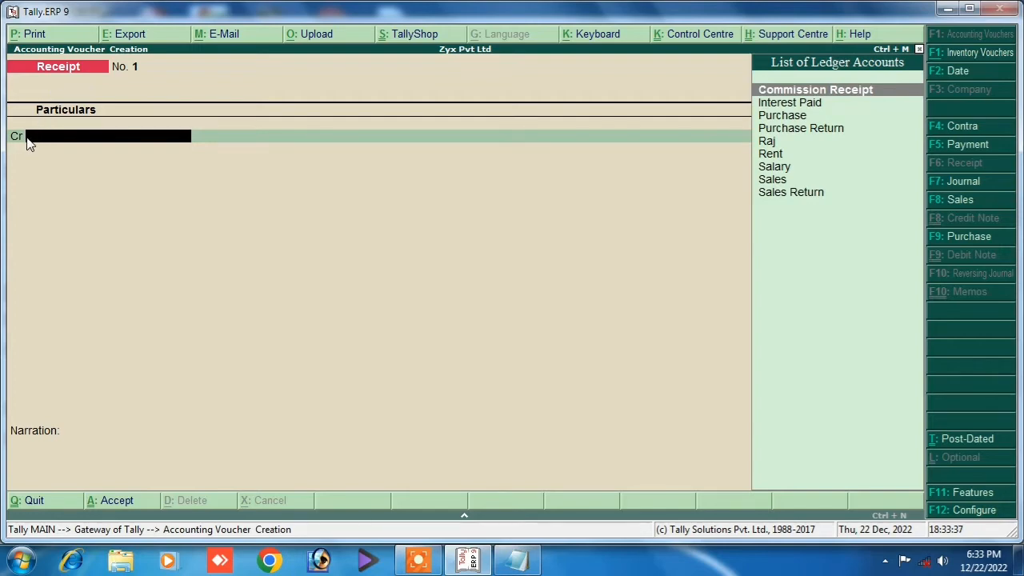
Credit Commission Receipt 1,400 and debit Cash on Receipt voucher No. 1.
key("Return")
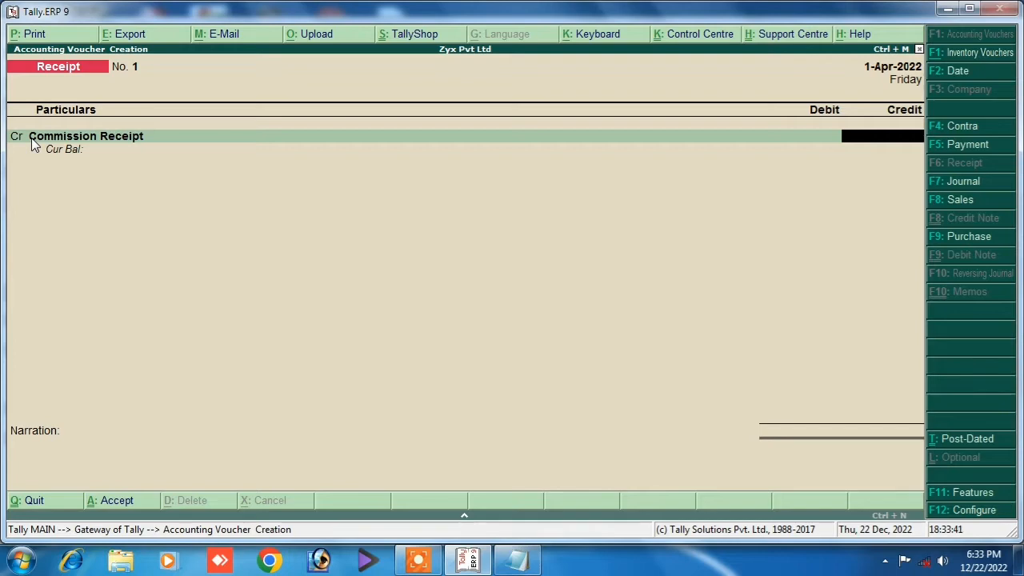
type("1400")
key("Return")
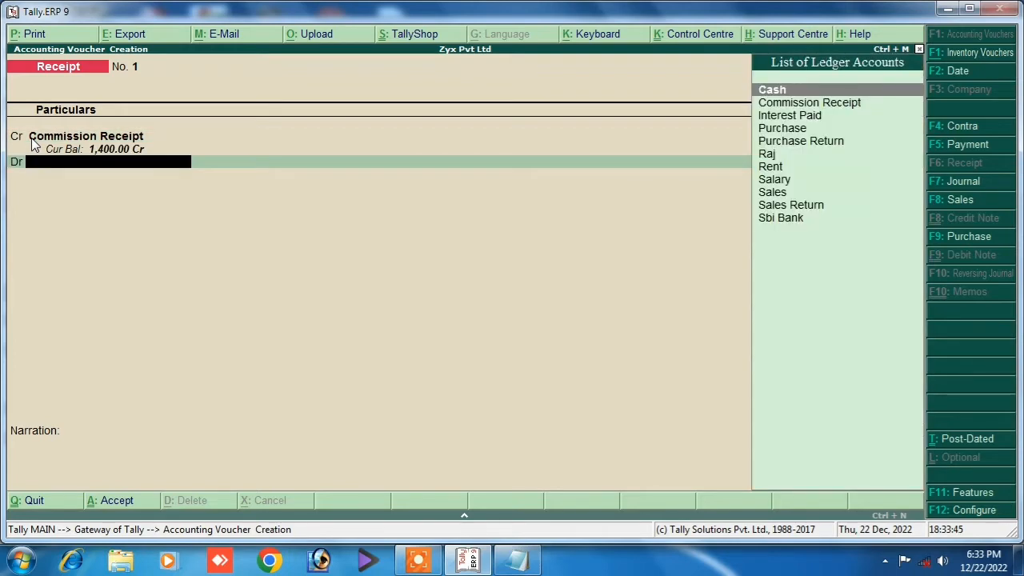
key("Down")
key("Up")
key("Down")
key("Down")
key("Down")
key("End")
key("Up")
key("Up")
key("Up")
key("Up")
key("Up")
key("Up")
key("Up")
key("Up")
key("Up")
key("Up")
key("Return")
key("Return")
key("Return")
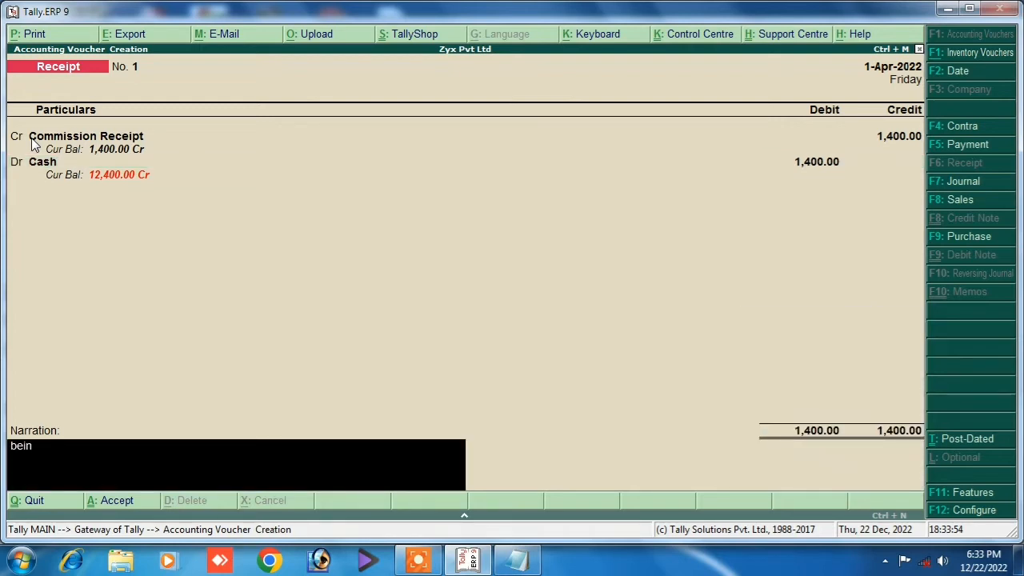
Add narration 'being commission', save the receipt, and start a new Journal voucher.
type("being commission receipt")
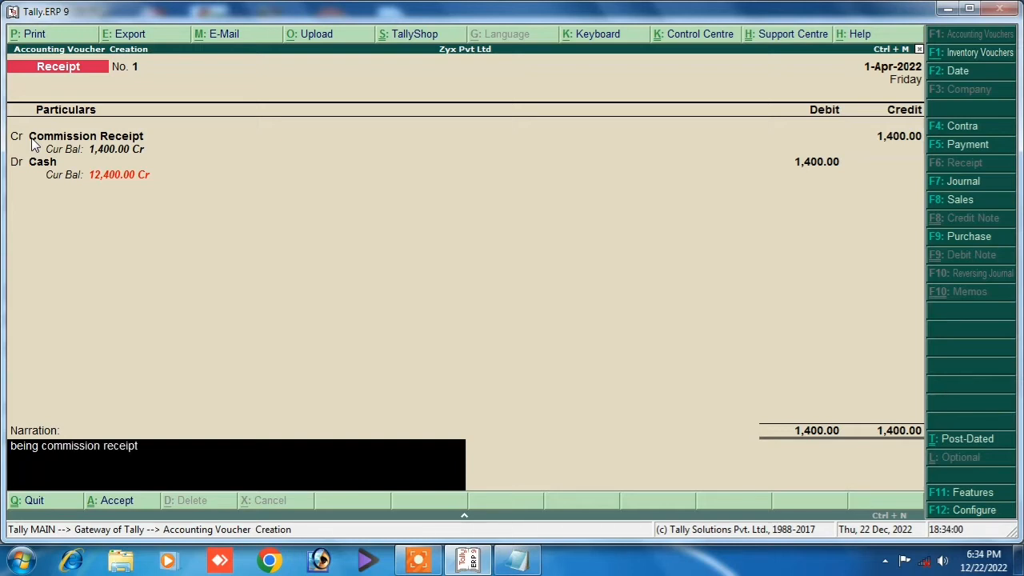
key("Return")
key("Return")
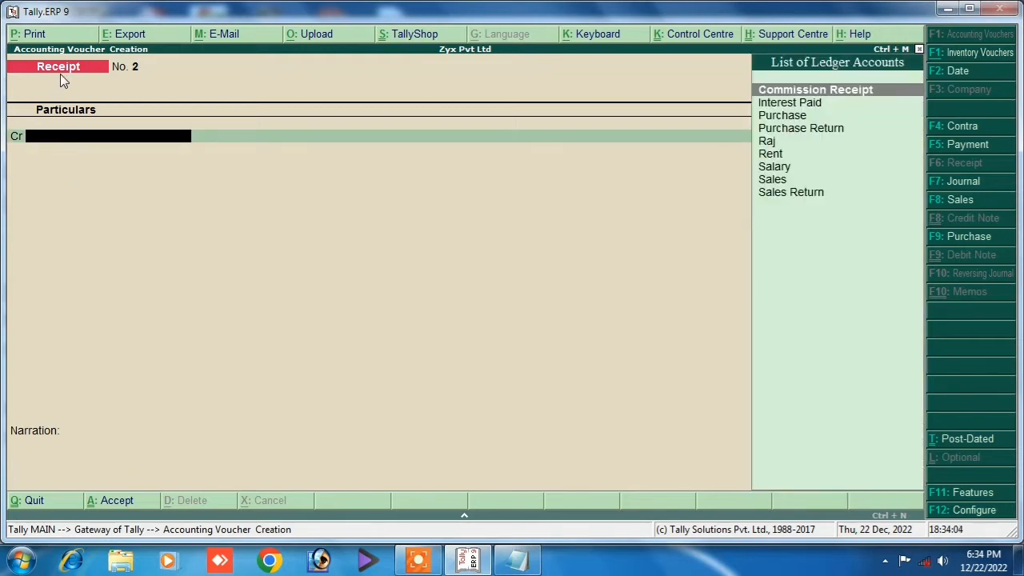
left_click(941, 184)
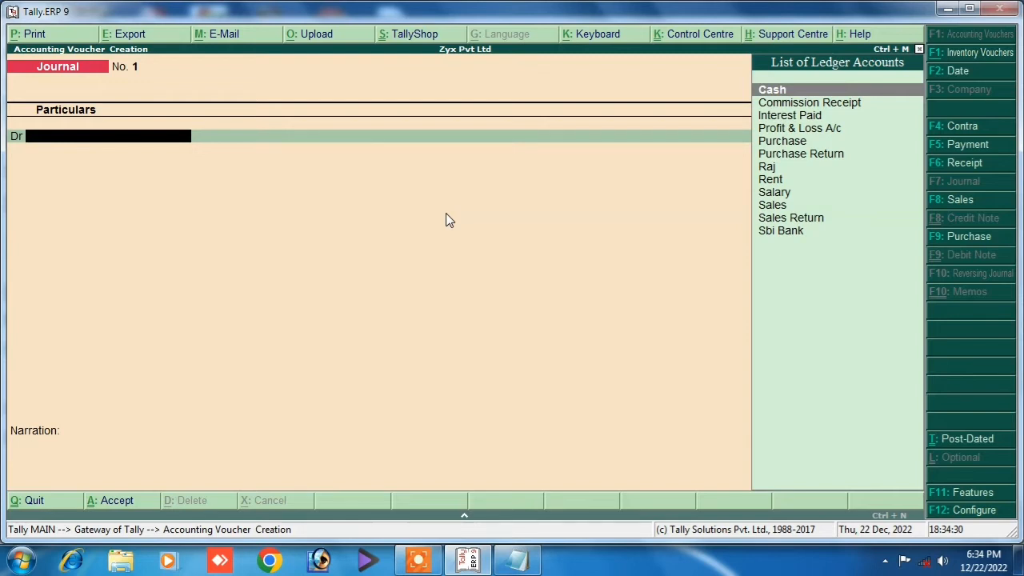
Highlight the 'bonus receipt 4500' line in the notes and return to the journal voucher.
left_click(524, 564)
left_click(32, 140)
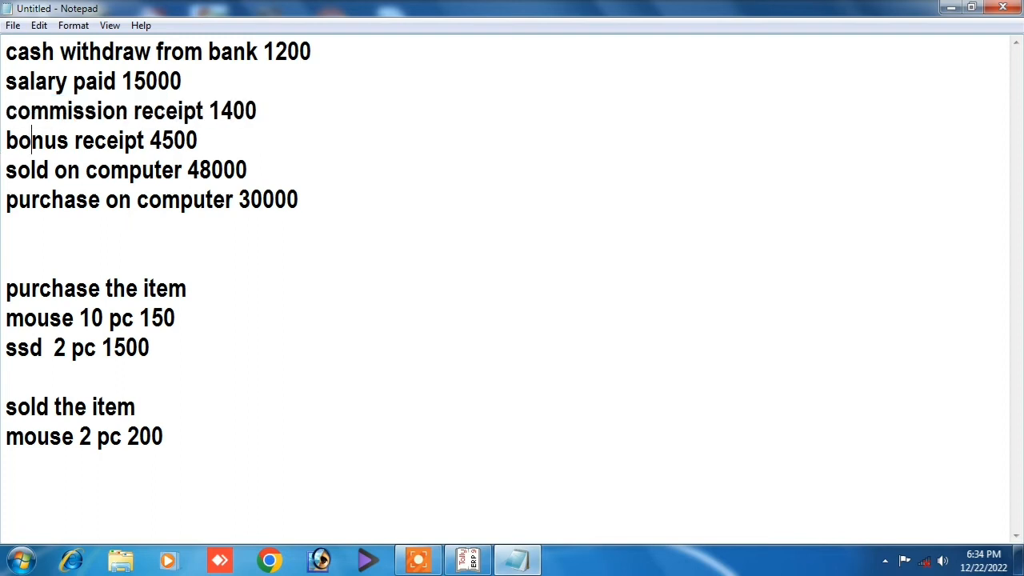
mouse_move(5, 140)
left_mouse_down()
mouse_move(229, 160)
mouse_move(193, 141)
mouse_move(206, 136)
mouse_move(7, 142)
left_mouse_up()
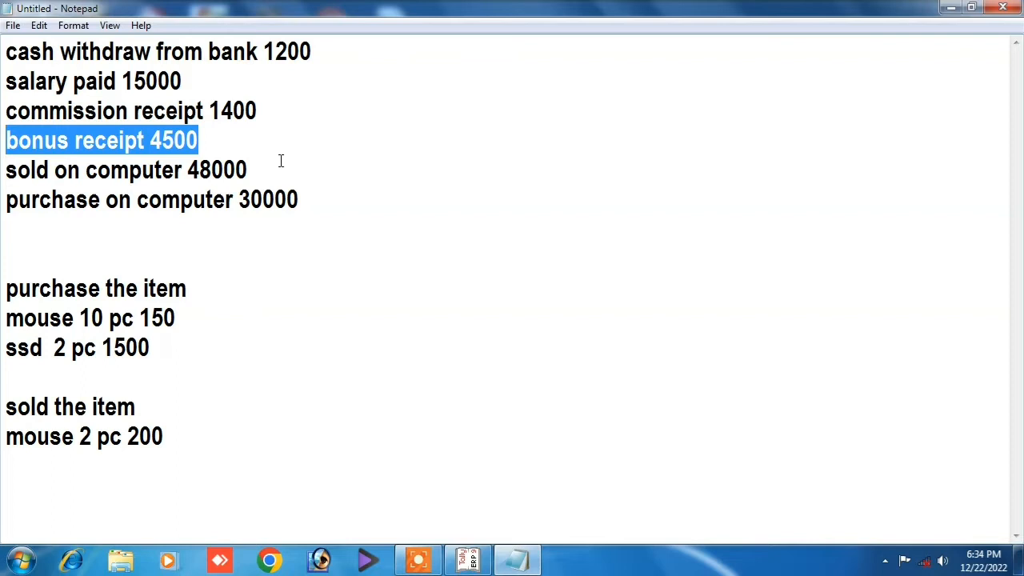
left_click(216, 141)
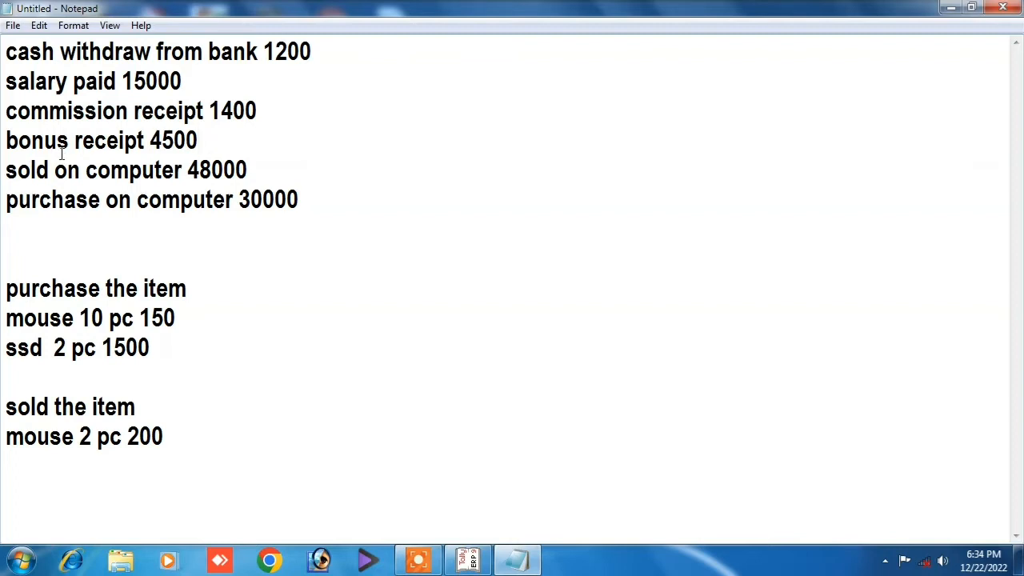
left_click_drag(6, 141, 223, 135)
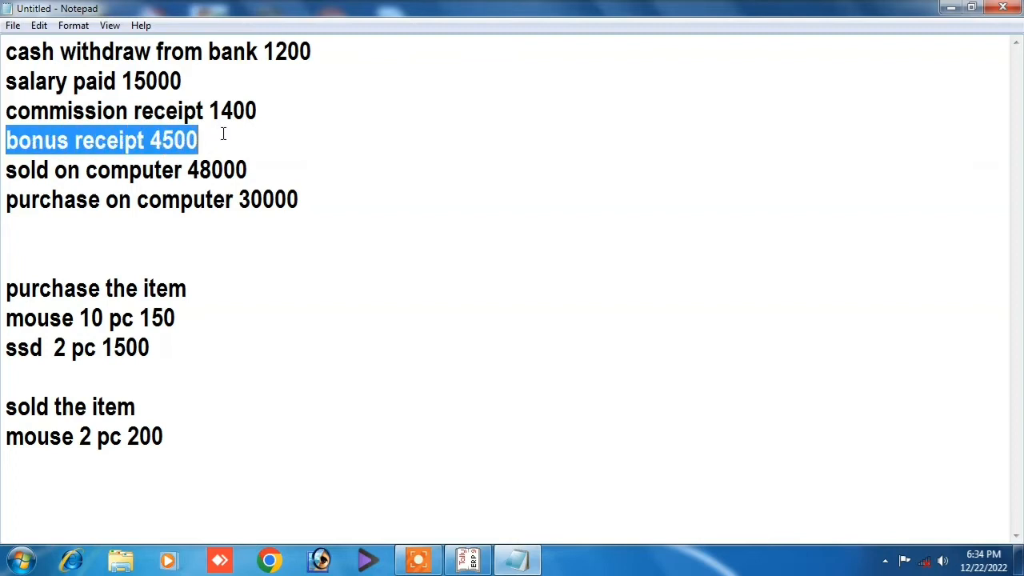
left_click(468, 560)
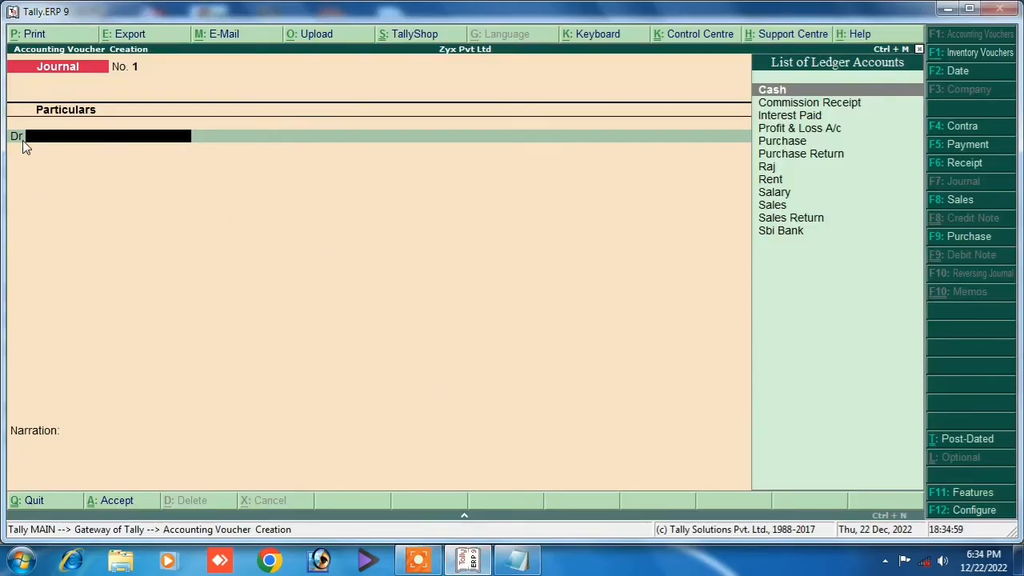
Set 'Allow cash accounts in journal vouchers' to No in the F12 journal configuration.
left_click(774, 91)
key("BackSpace")
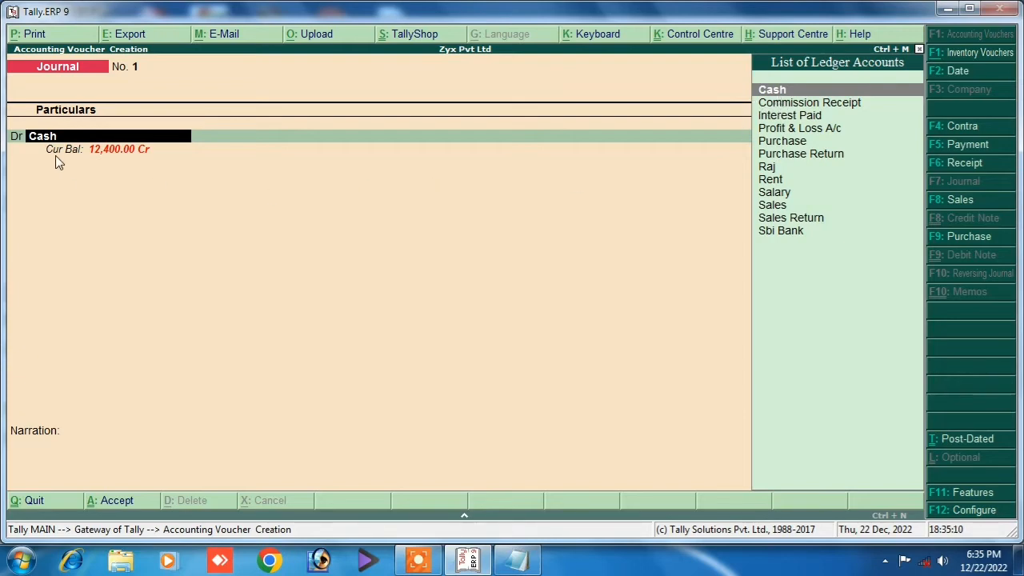
key("F12")
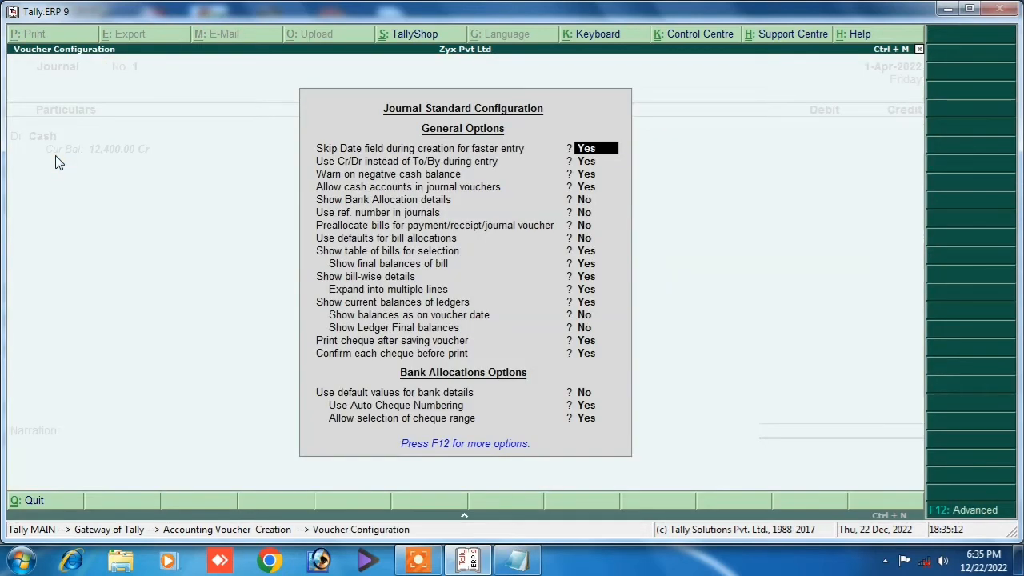
key("Return")
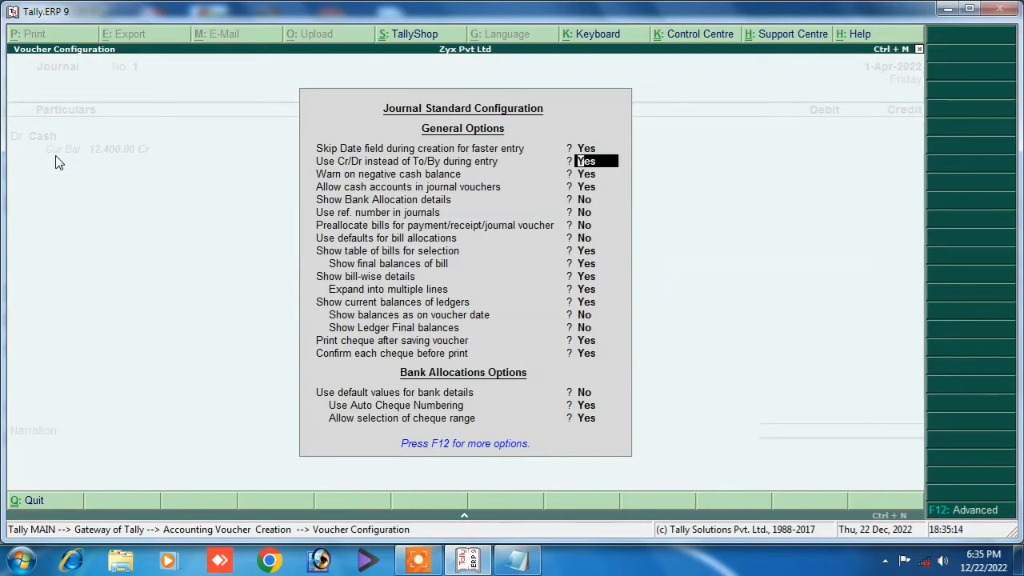
key("Return")
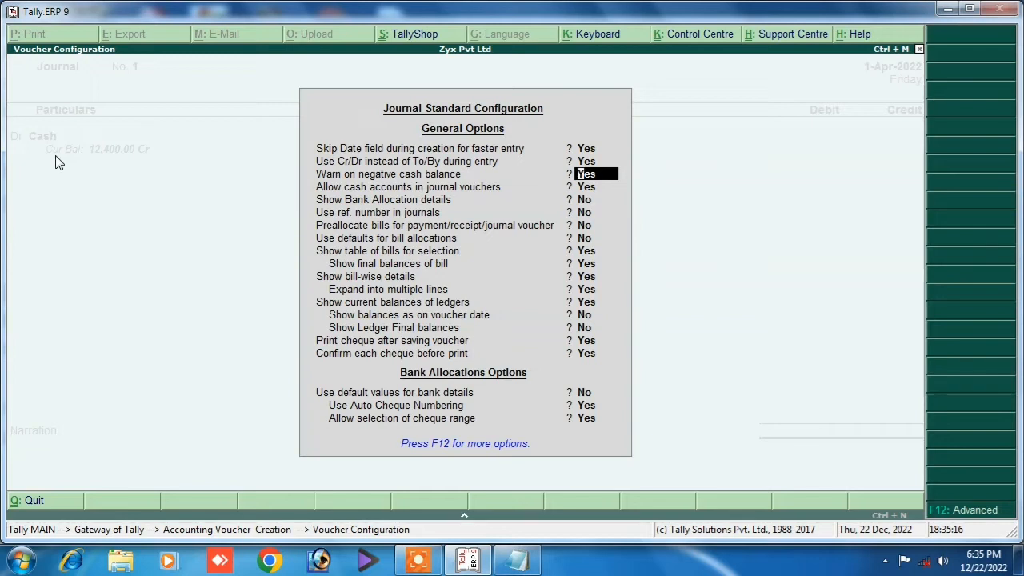
key("Return")
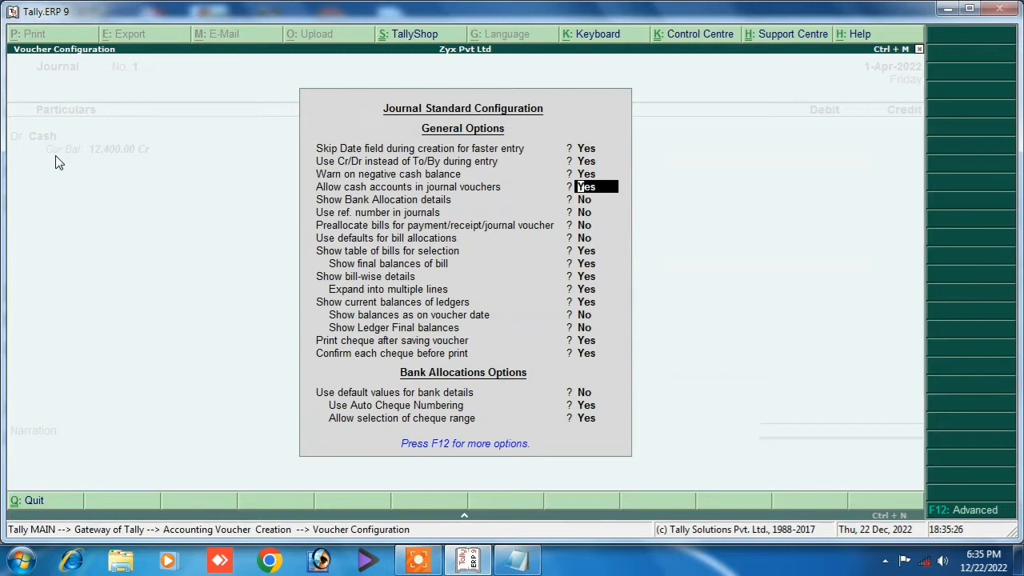
type("n")
key("ctrl+a")
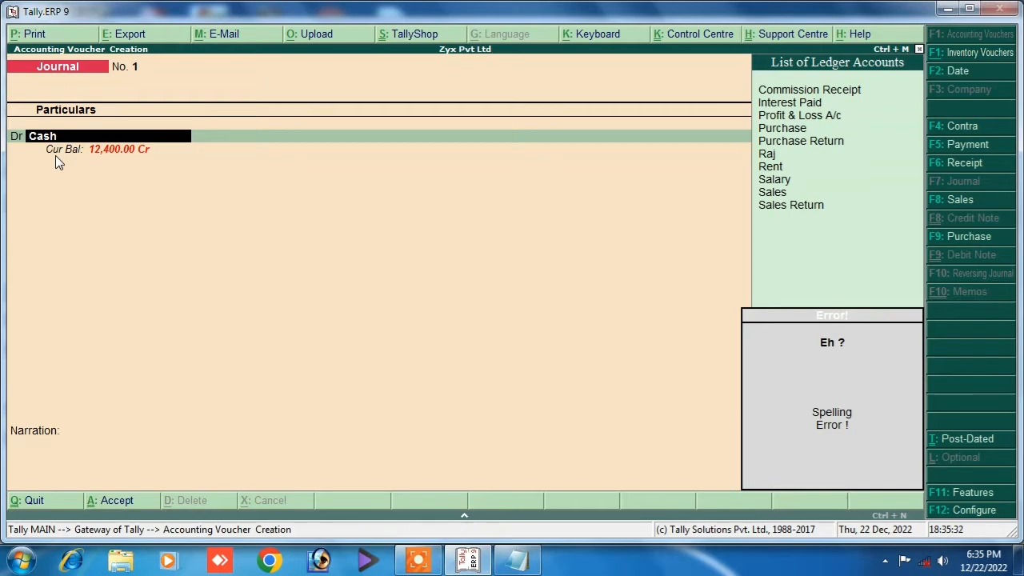
key("Down")
Try Commission Receipt as the debit ledger, then browse the ledger list again.
key("Up")
key("Return")
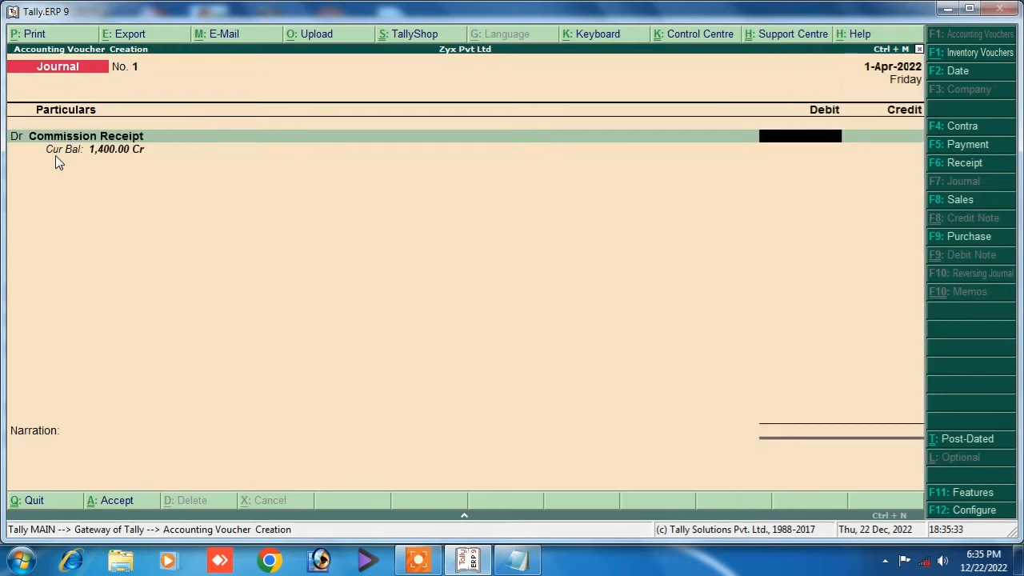
key("BackSpace")
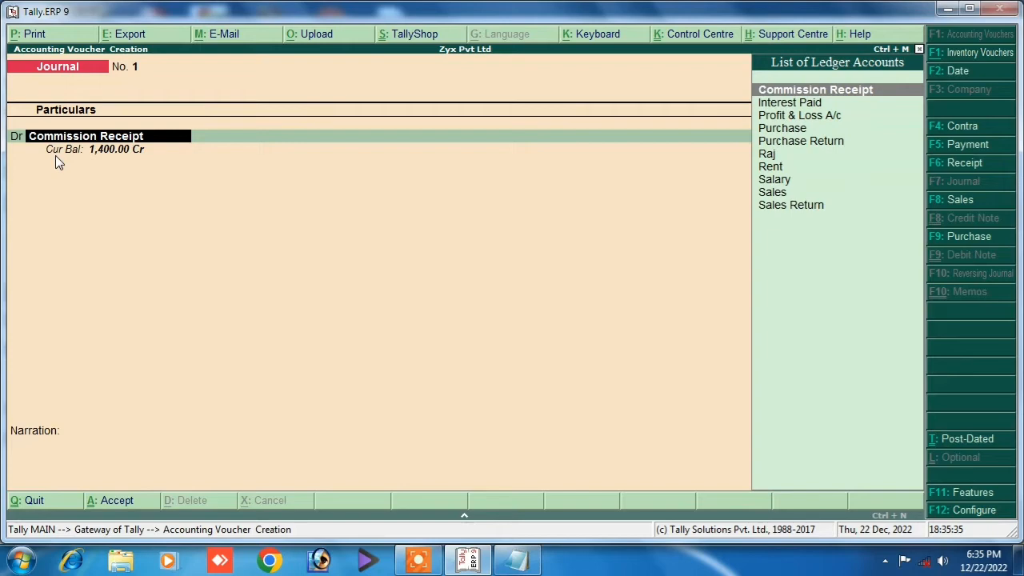
key("Down")
key("Down")
key("Down")
key("Down")
key("Down")
key("Down")
key("Down")
key("Down")
key("Down")
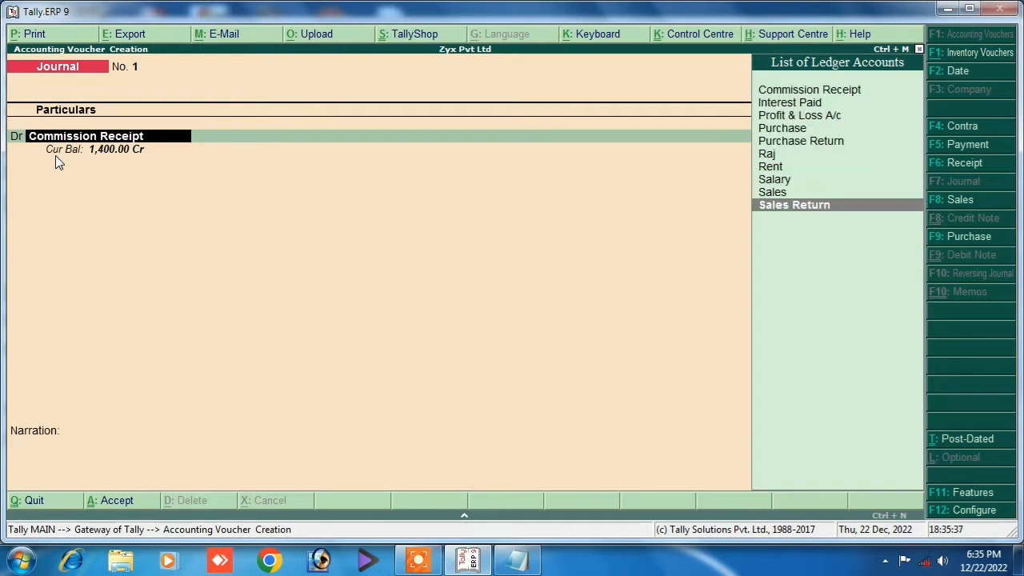
key("Up")
key("Up")
key("Up")
key("Up")
key("Up")
key("Up")
key("Up")
key("Up")
key("Up")
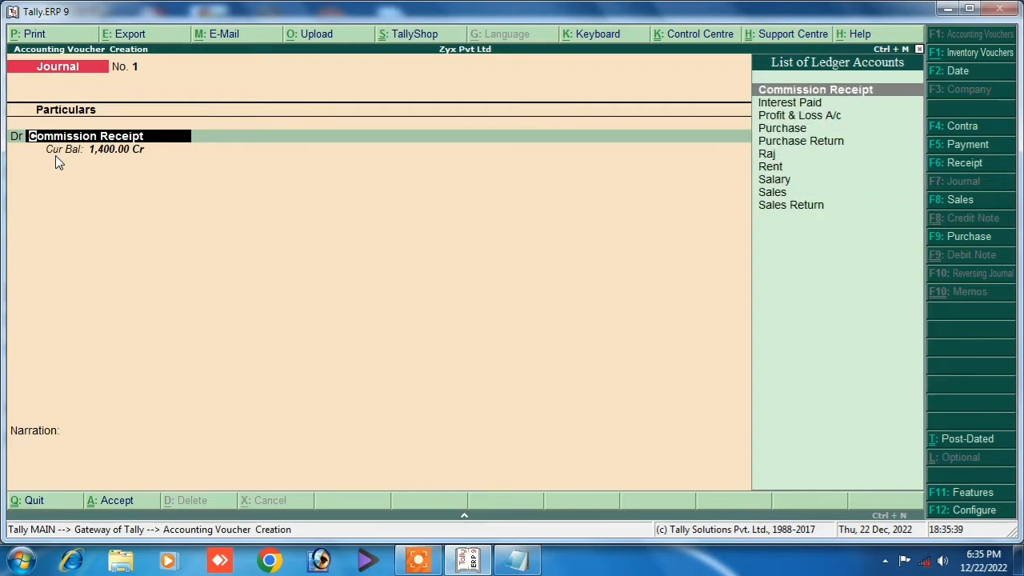
key("Down")
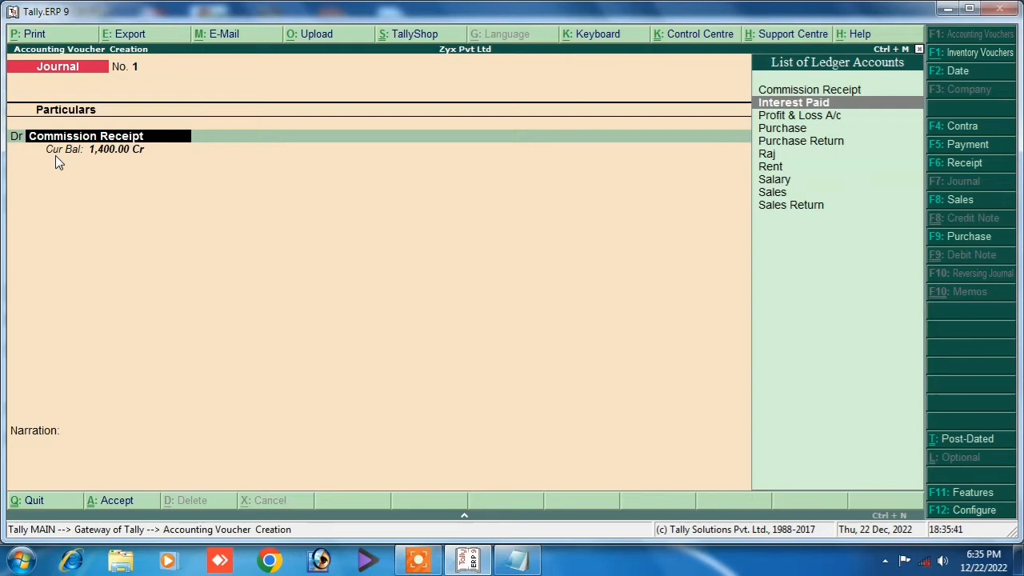
Set 'Allow cash accounts in journal vouchers' back to Yes and make Cash the debit ledger.
key("F12")
key("Down")
key("Down")
key("Down")
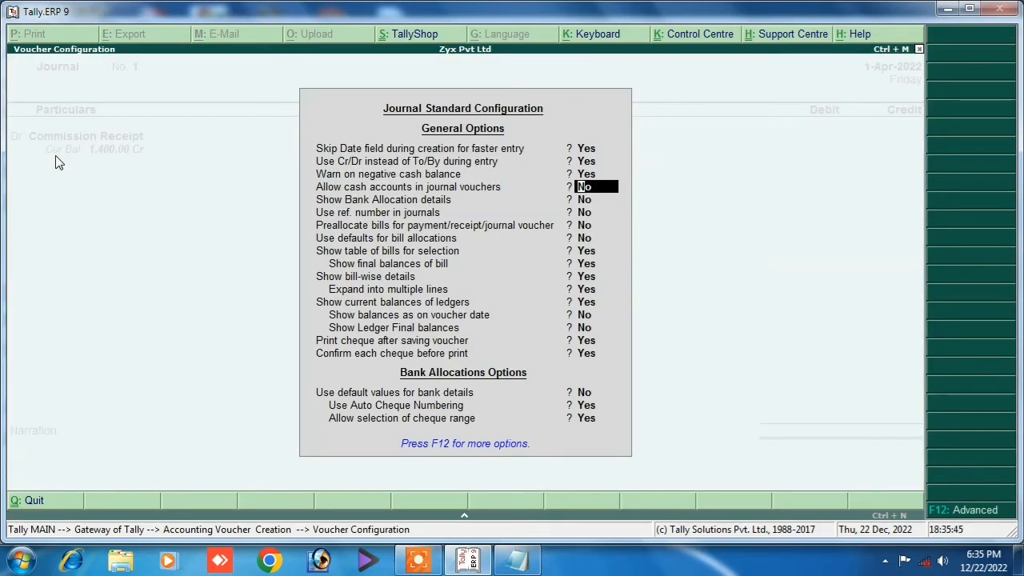
type("y")
key("ctrl+a")
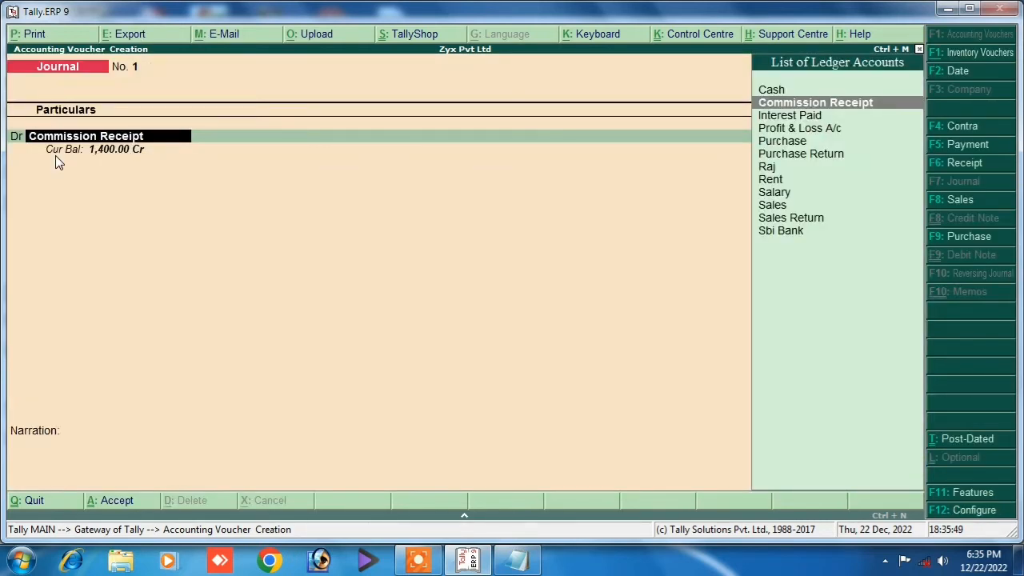
key("Up")
key("Return")
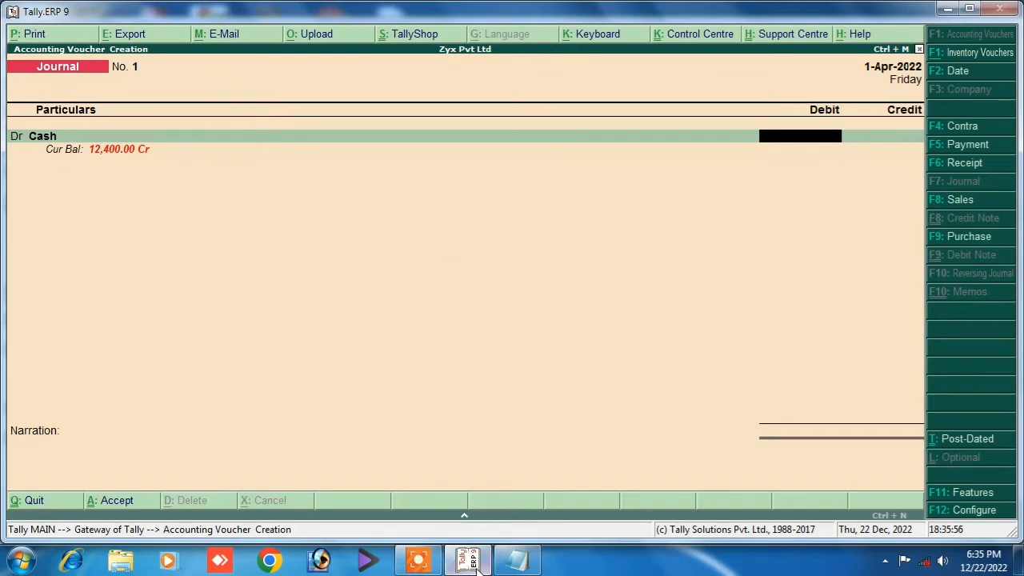
Debit Cash with 4500, taken from the bonus amount in the notes, and begin a credit ledger.
left_click(518, 562)
left_click(469, 561)
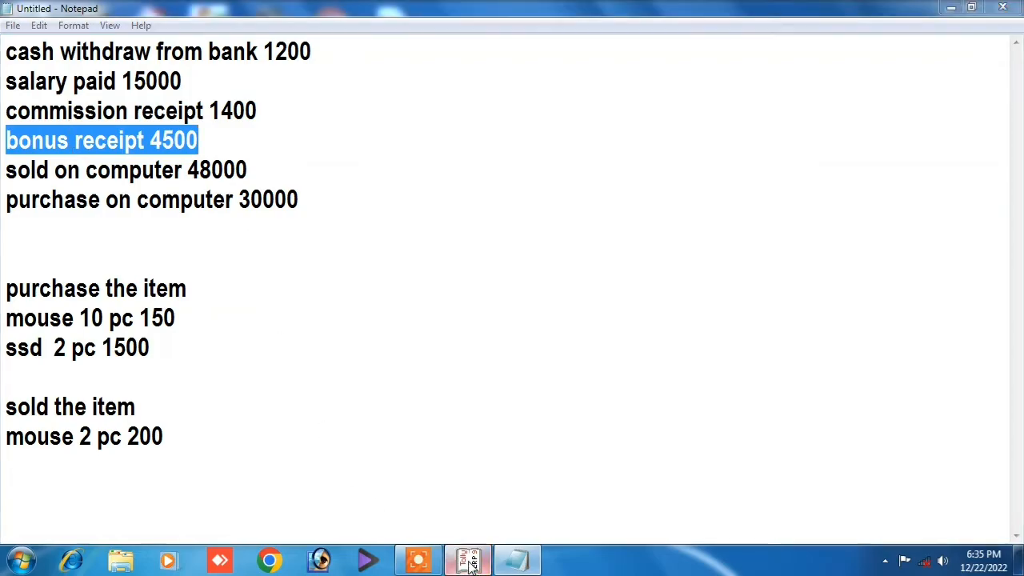
type("4500")
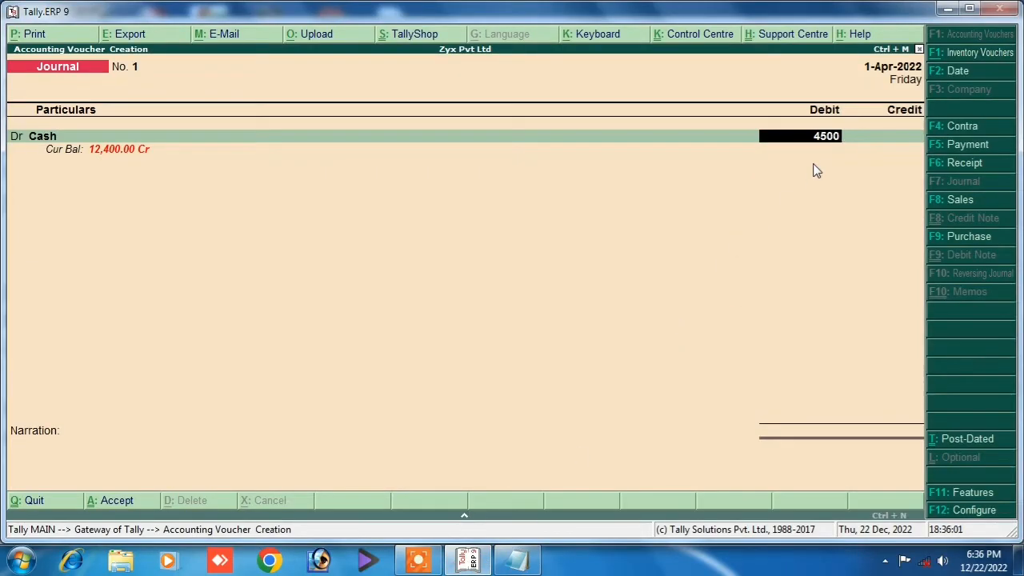
key("Return")
key("Return")
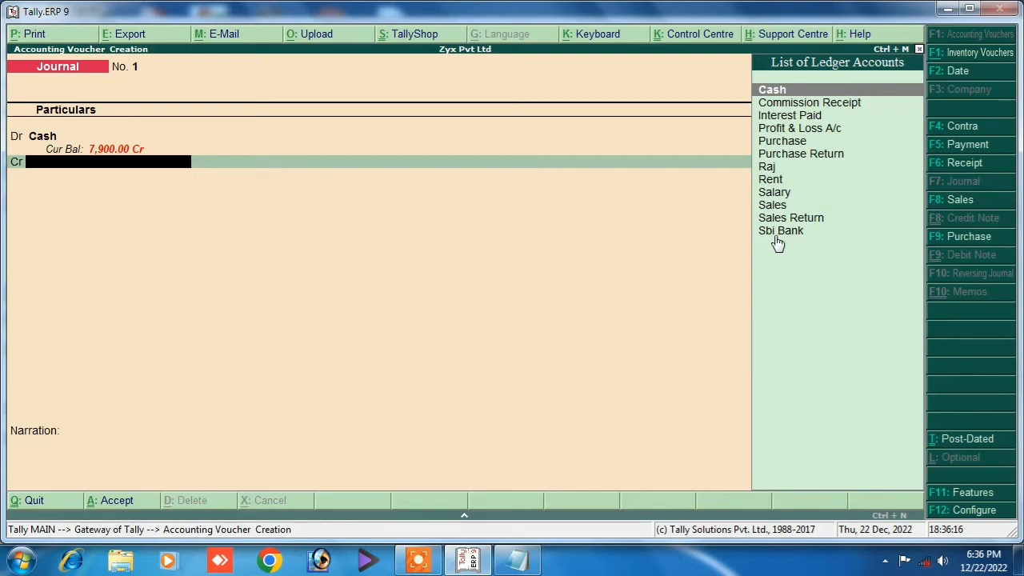
key("alt+c")
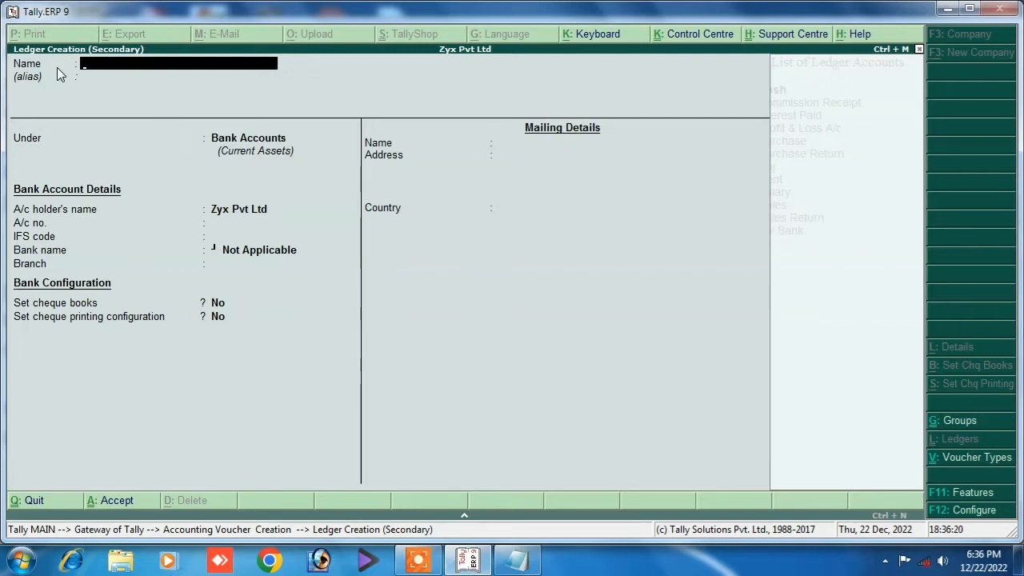
Create the Bonus Receipt ledger under Indirect Incomes.
type("Bonus Receipt")
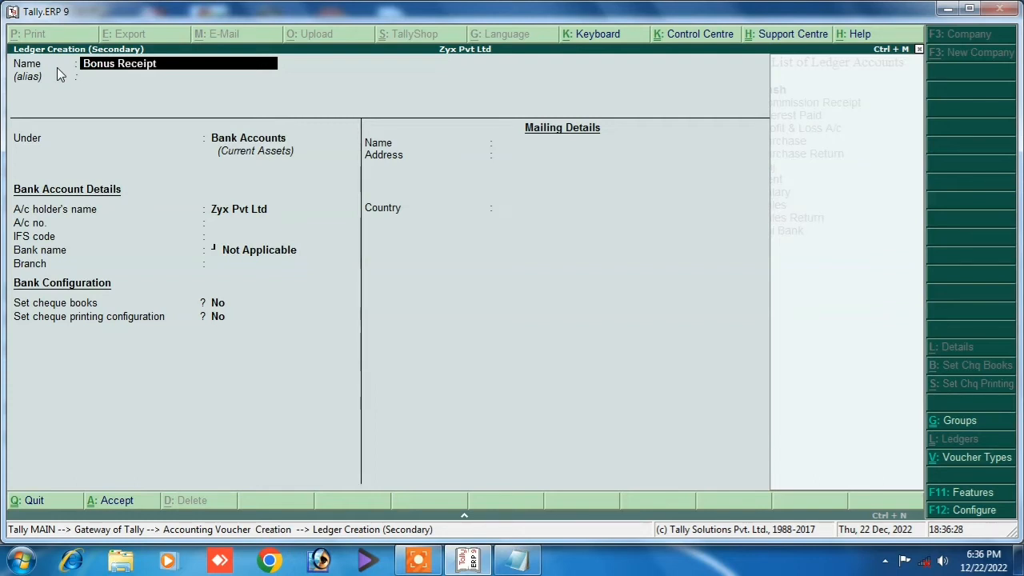
key("Return")
key("Return")
type("I")
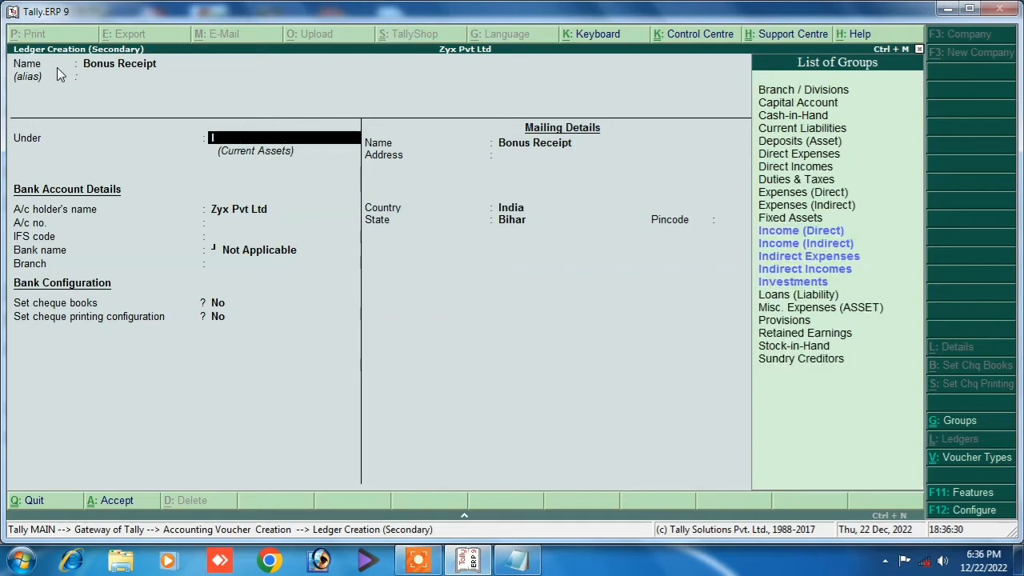
key("Down")
key("Down")
key("Down")
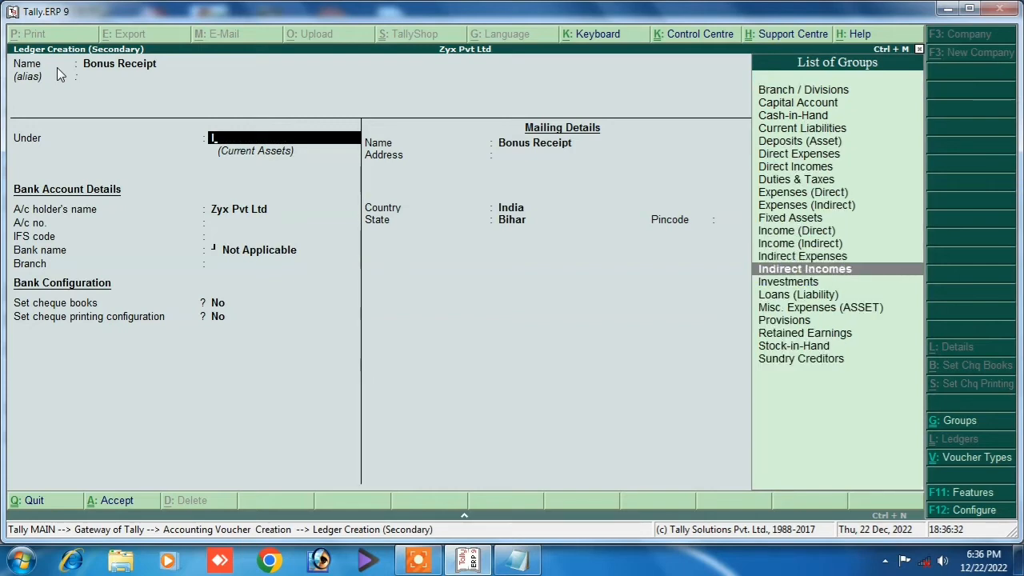
key("Return")
Credit Bonus Receipt 4,500, add narration 'being bonus receipt', and save the journal.
key("Return")
key("ctrl+a")
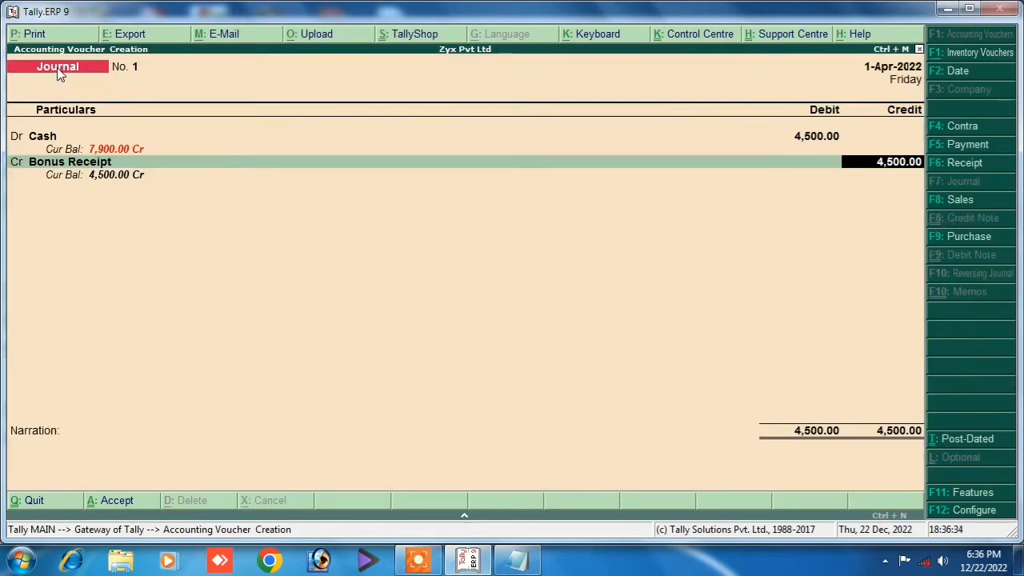
key("Return")
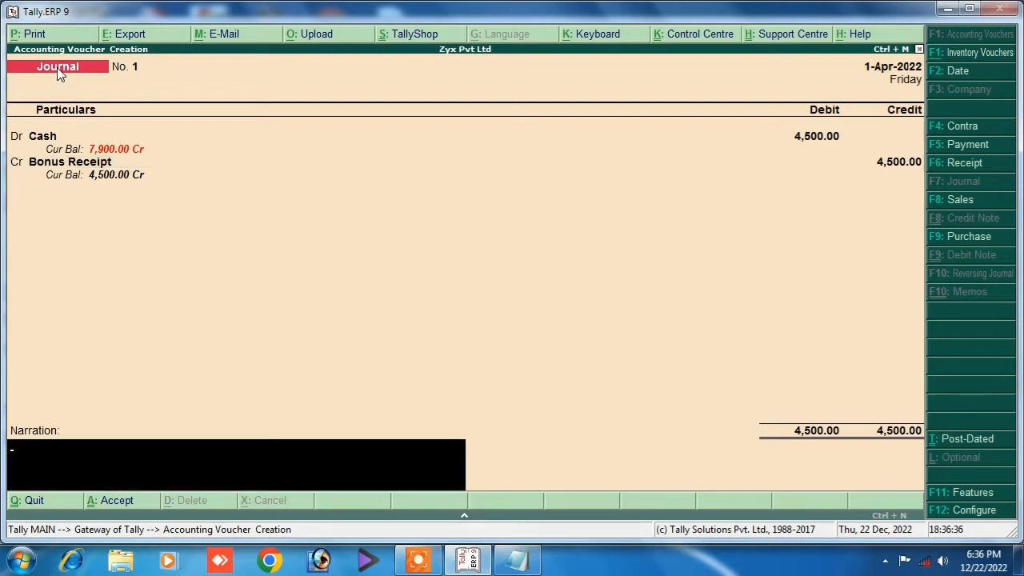
type("being bonus receipt")
key("Return")
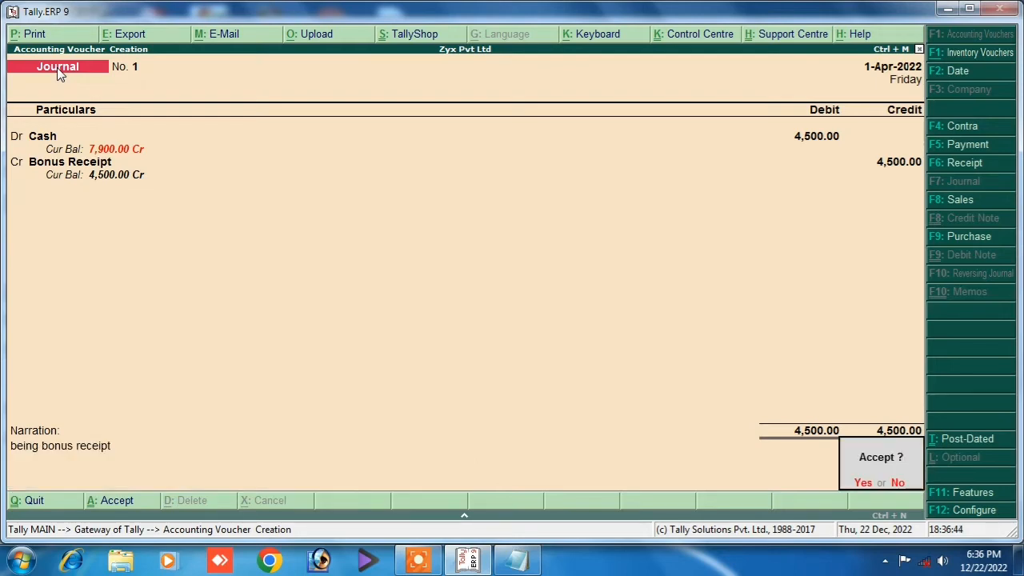
key("Return")
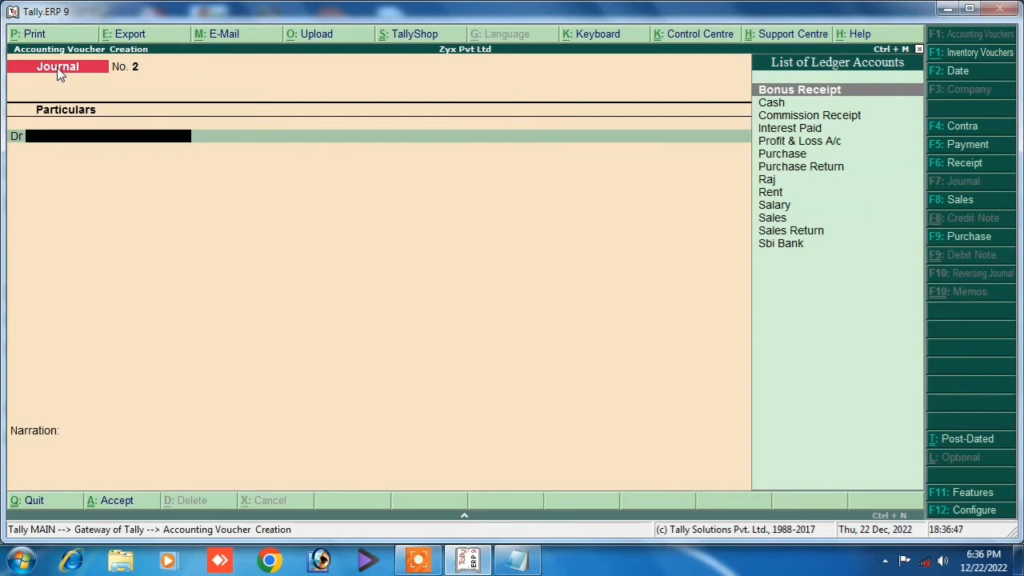
Switch to a new Sales voucher, No. 1 dated 1-Apr-2022.
left_click(936, 205)
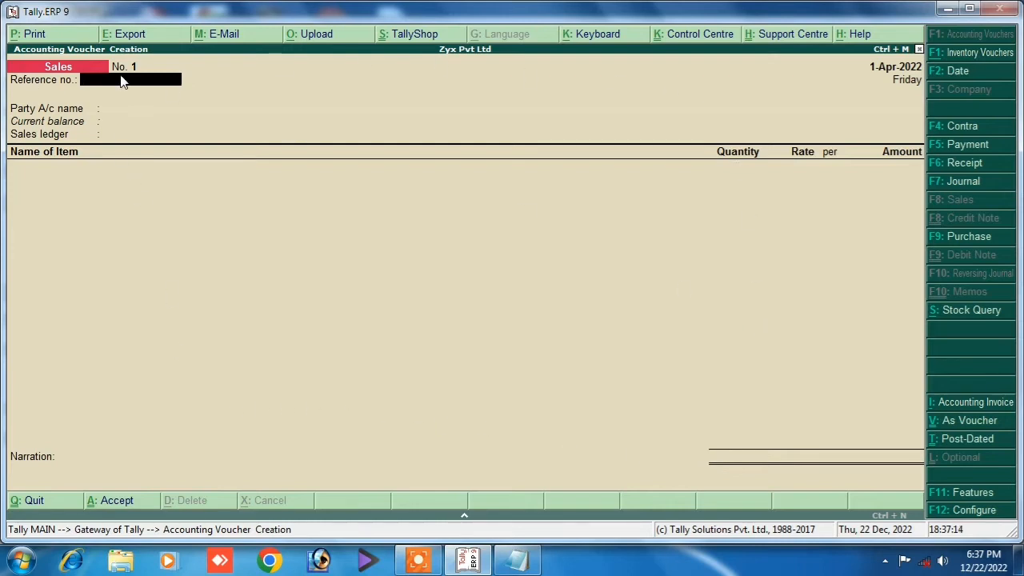
left_click(517, 560)
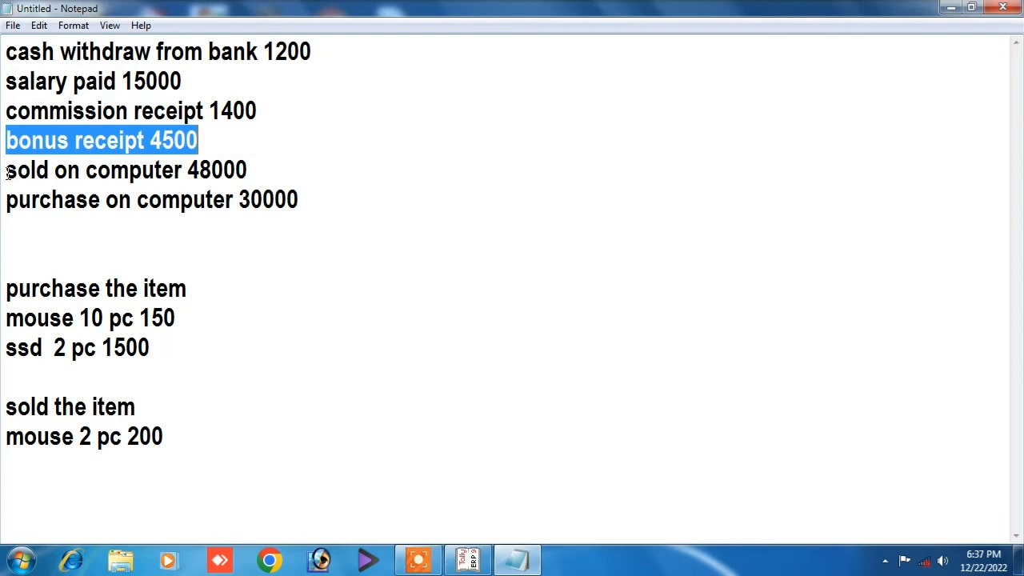
mouse_move(7, 172)
left_mouse_down()
mouse_move(272, 174)
mouse_move(3, 182)
left_mouse_up()
left_click(279, 173)
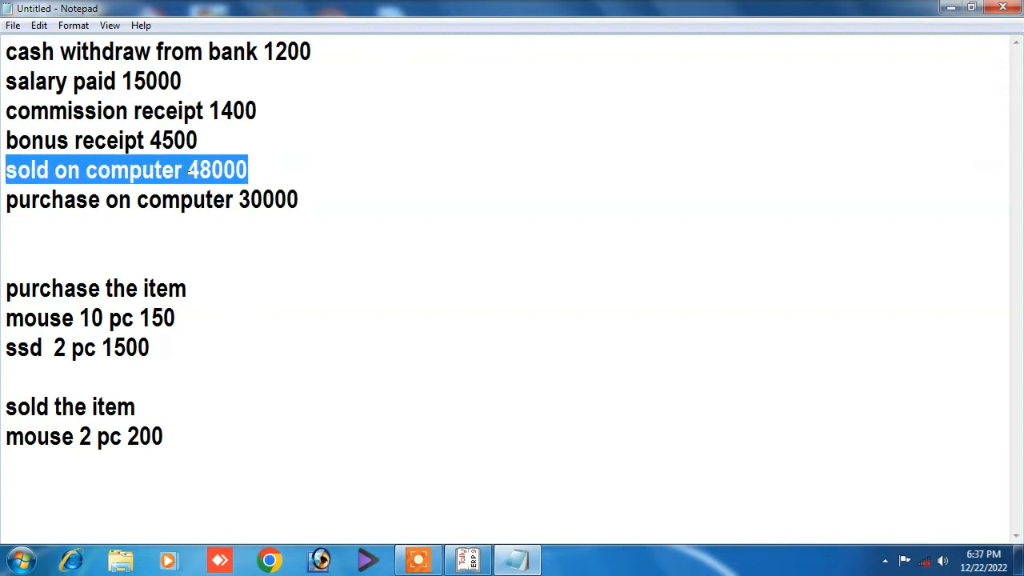
left_click(252, 172)
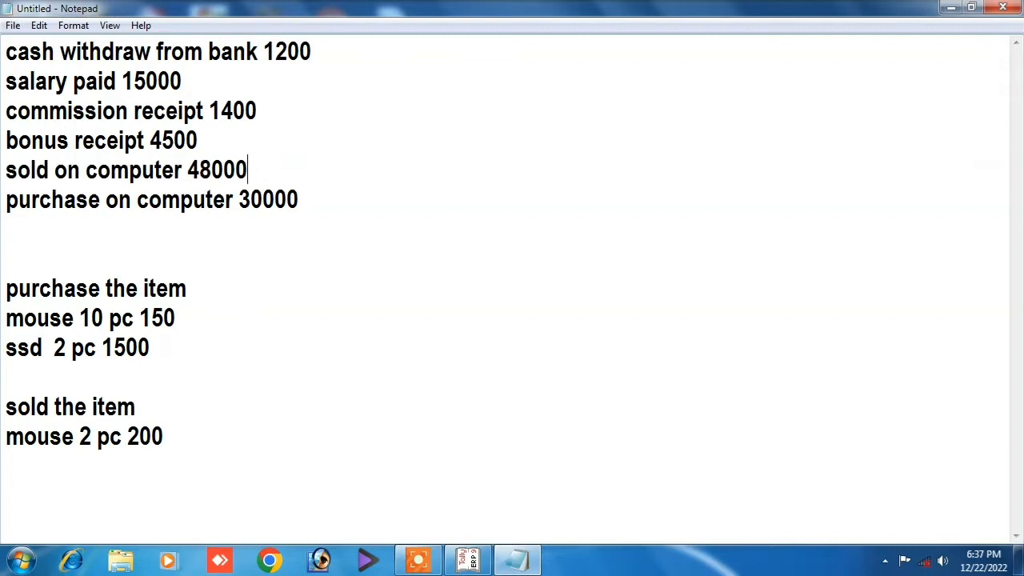
left_click_drag(5, 172, 253, 175)
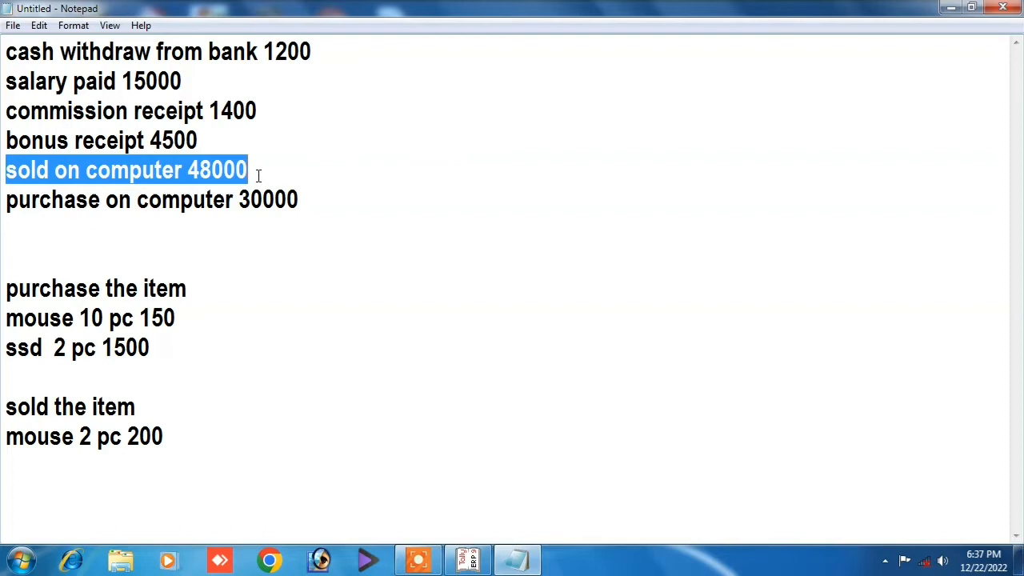
left_click(252, 172)
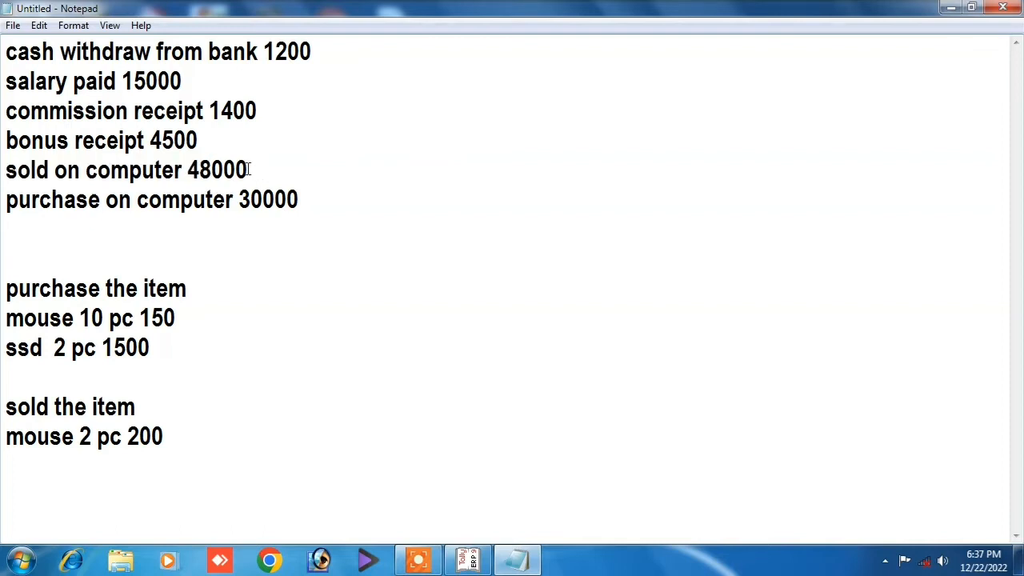
left_click_drag(251, 172, 272, 170)
left_click(30, 171)
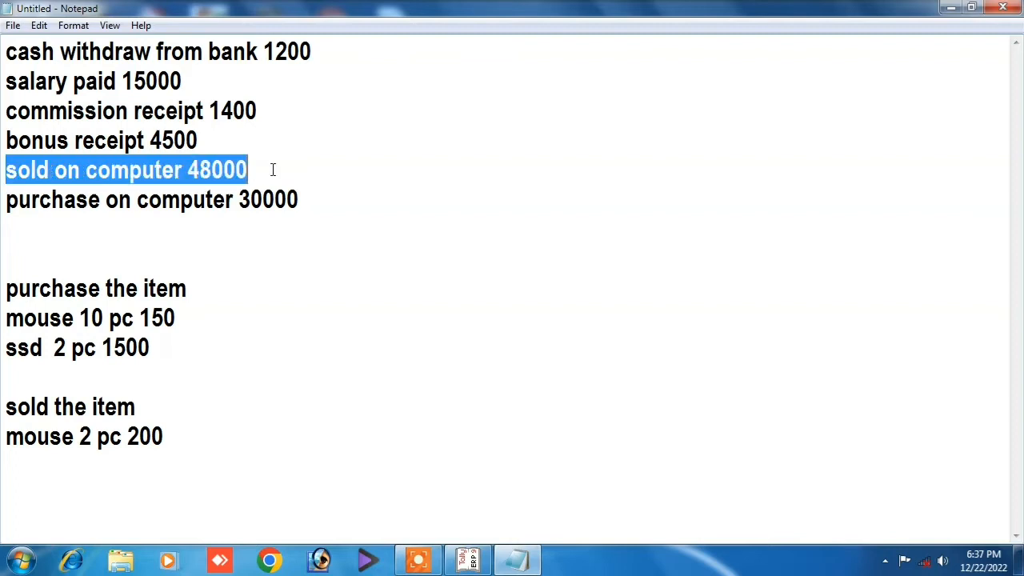
left_click(471, 560)
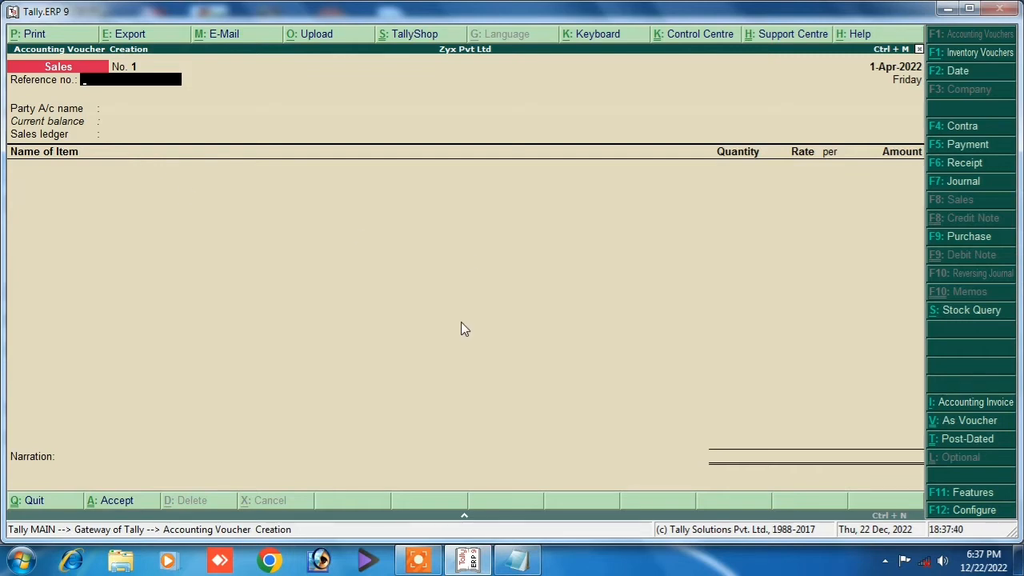
Put the sale in voucher layout and debit Cash with 48000 from the notes.
key("ctrl+v")
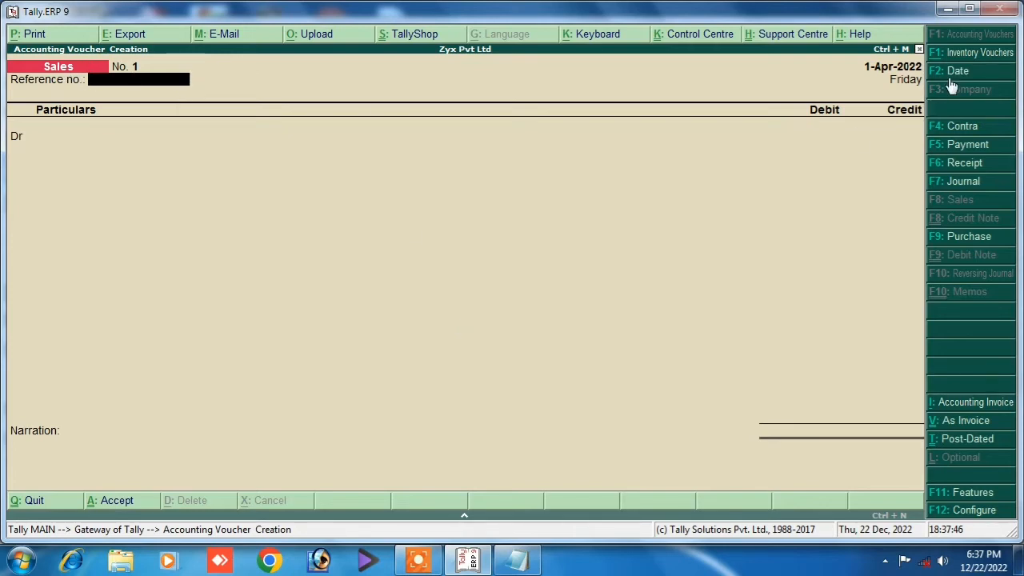
key("Return")
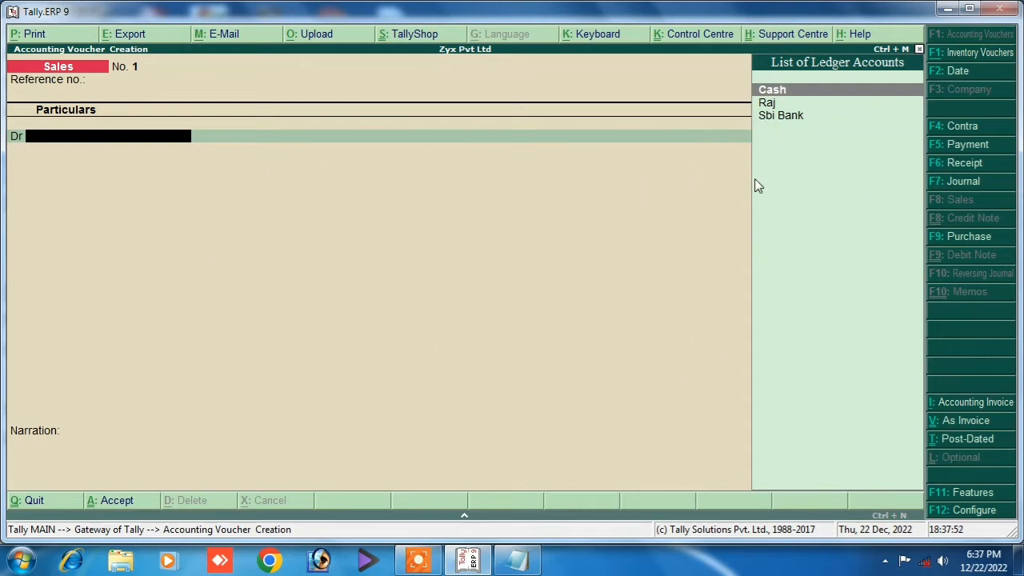
key("Return")
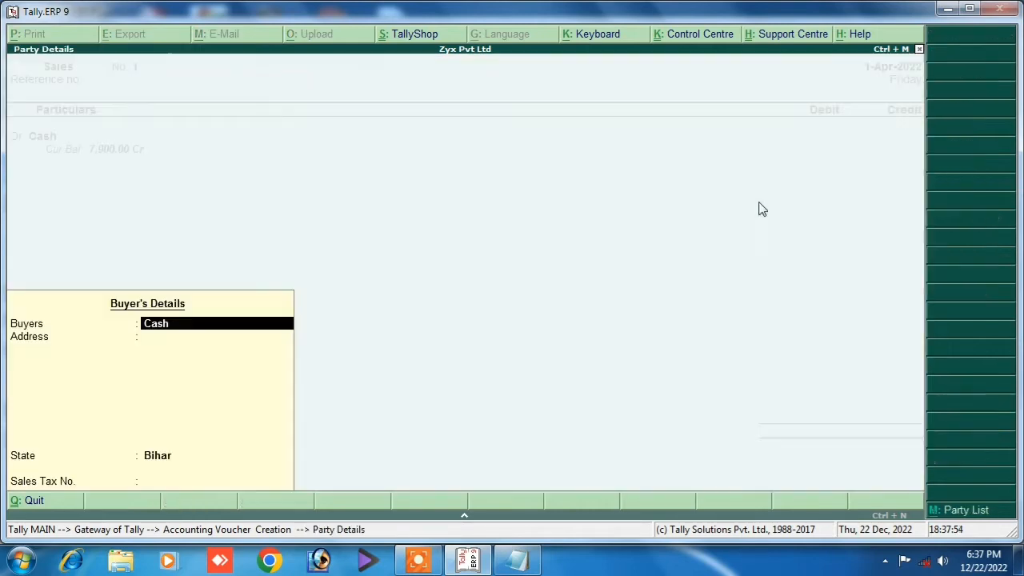
key("Return")
key("Return")
key("Return")
key("Return")
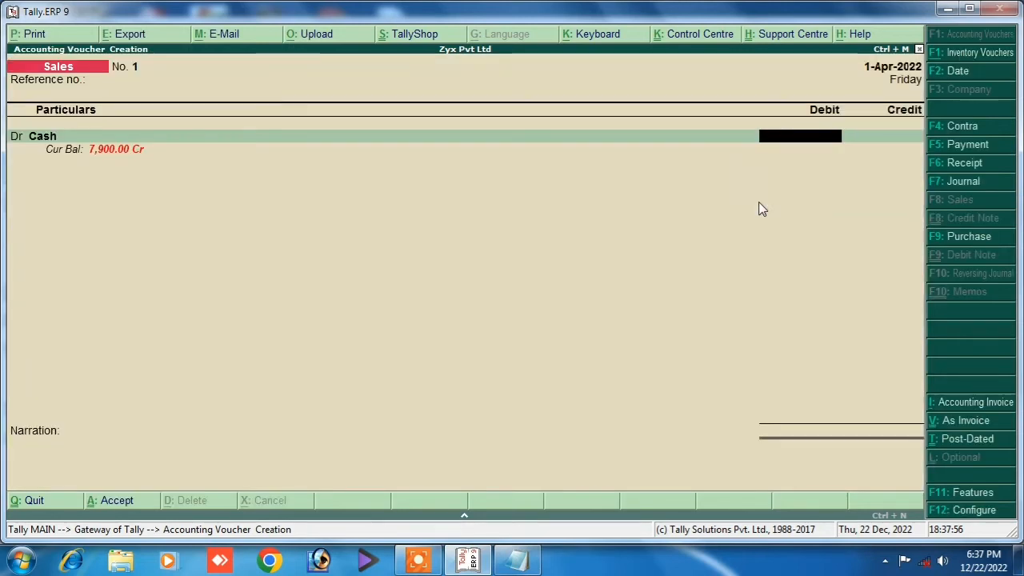
left_click(520, 562)
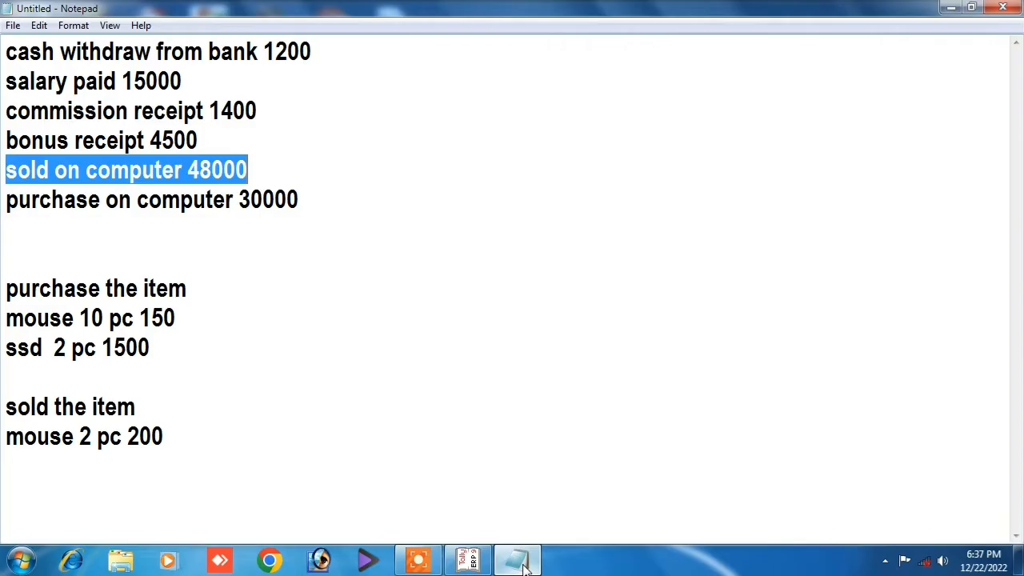
left_click(521, 562)
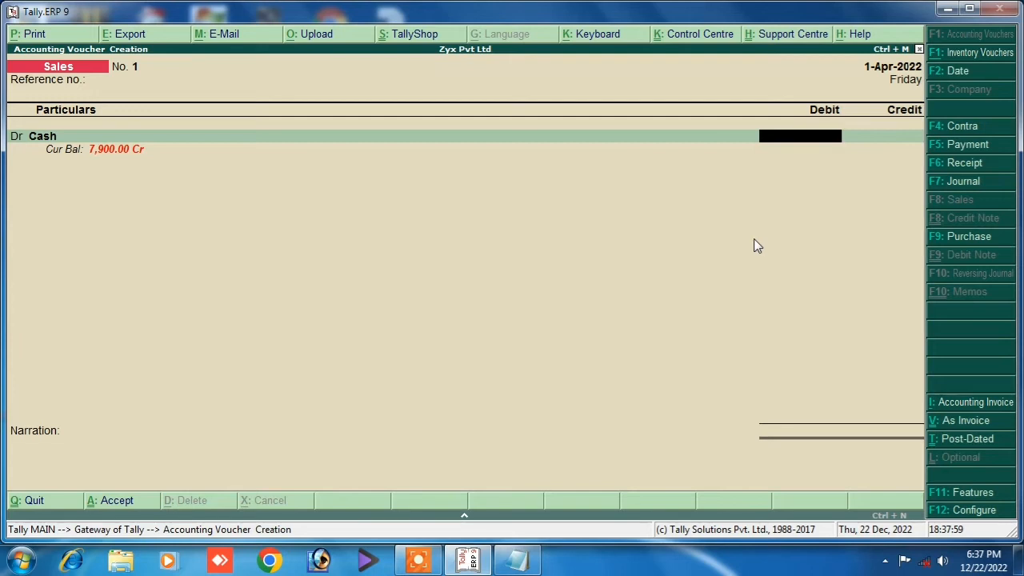
type("48000")
key("Return")
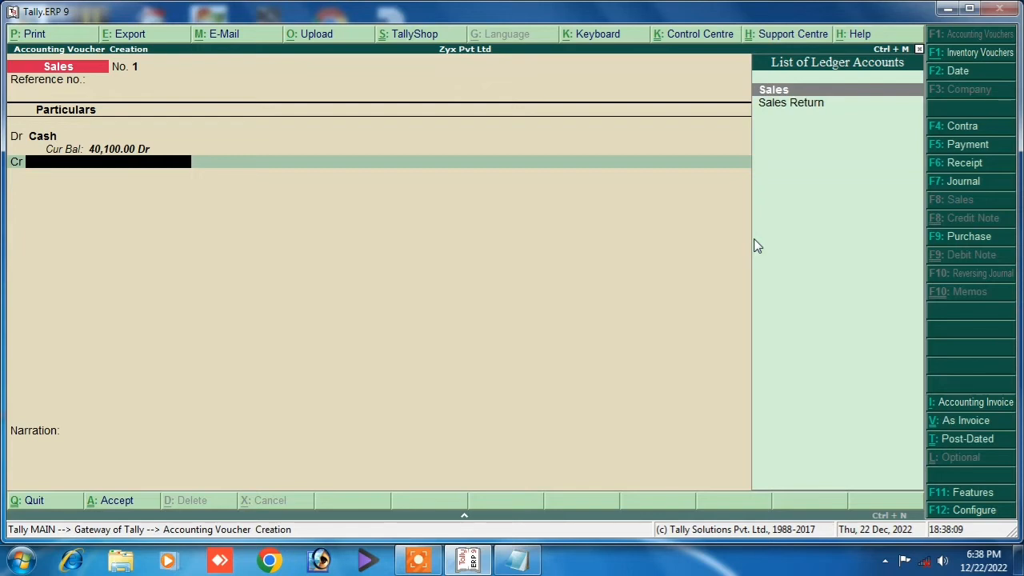
Create ledger Sales Computer under Sales Accounts, inventory affected, and credit it 48,000.
key("alt+c")
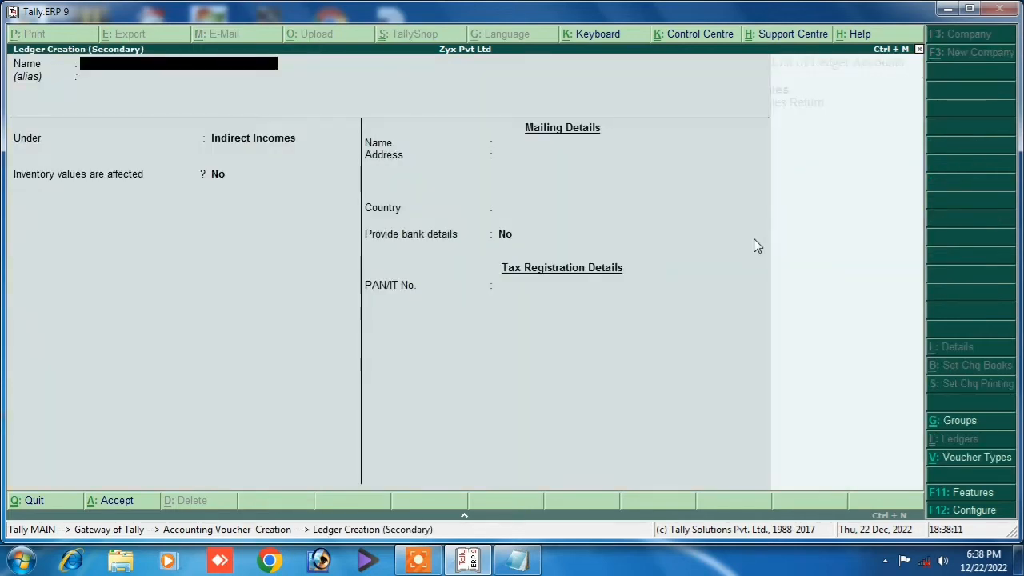
type("Sales comm")
key("BackSpace")
type("pute")
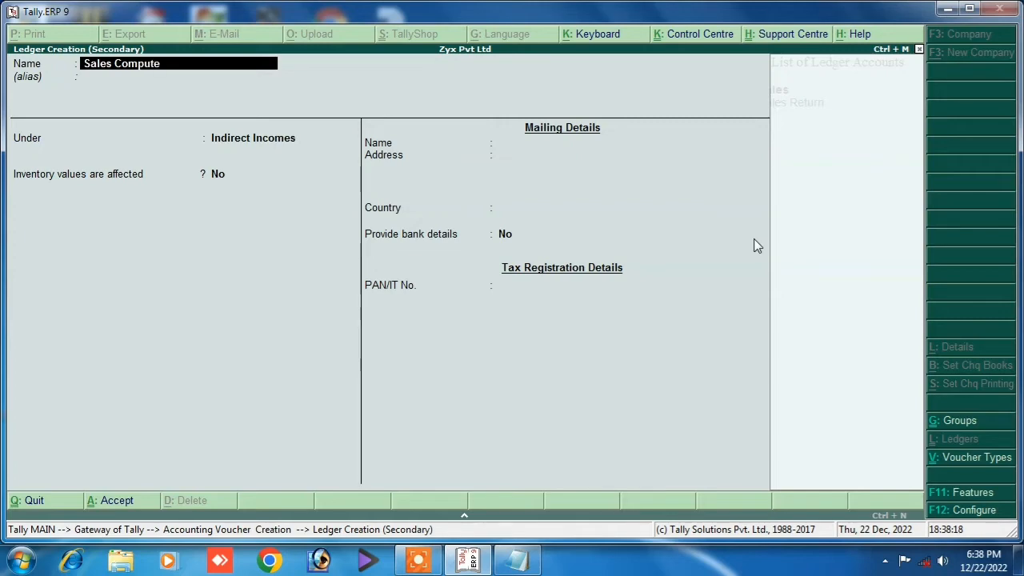
type("r")
key("Return")
key("Return")
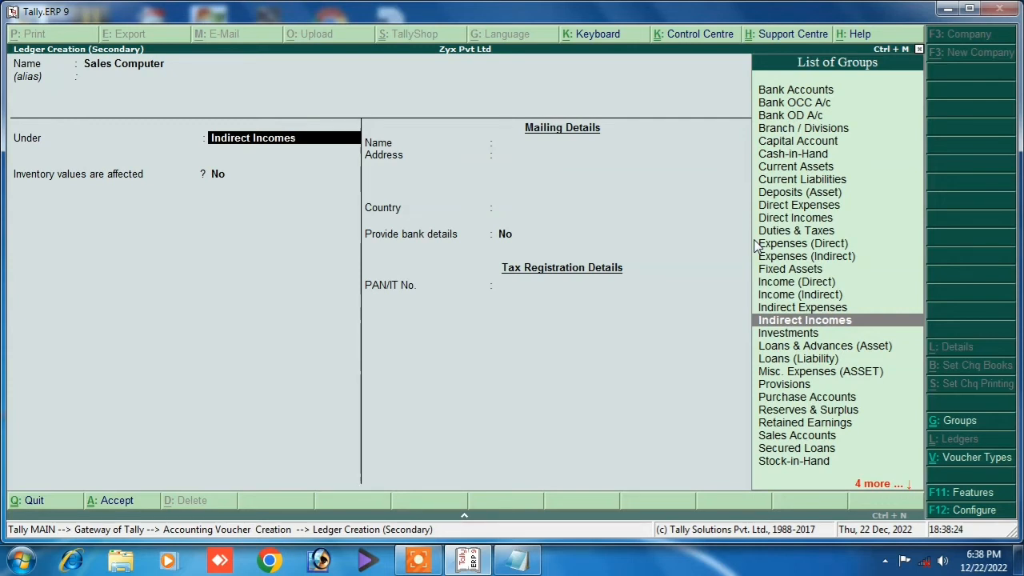
type("S")
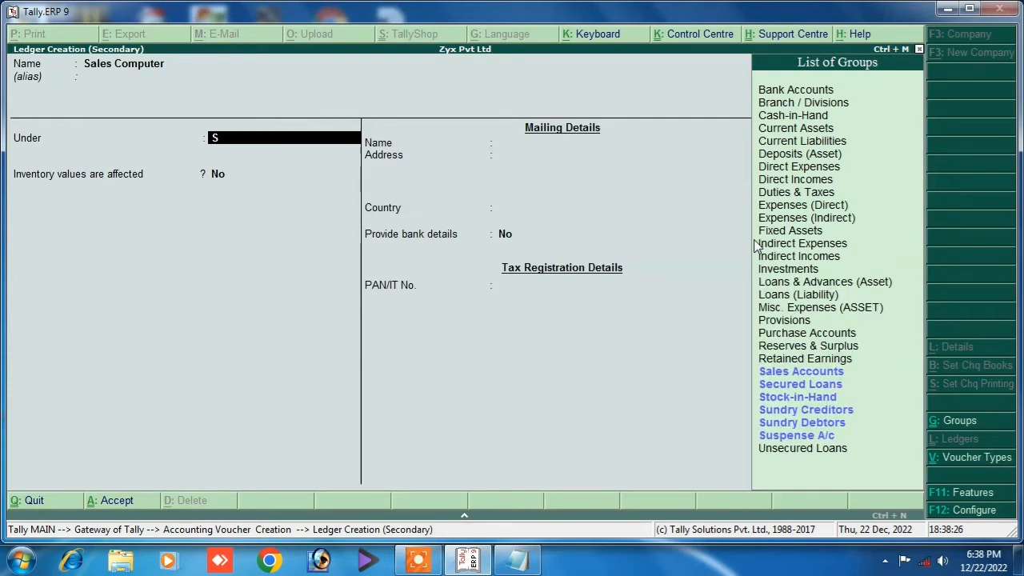
key("Return")
key("y")
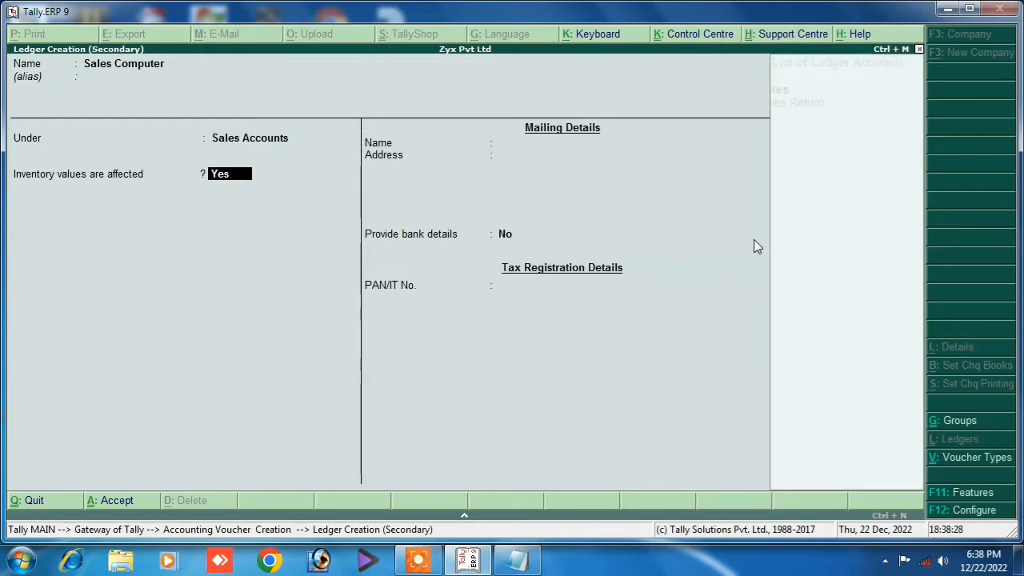
key("Return")
key("Return")
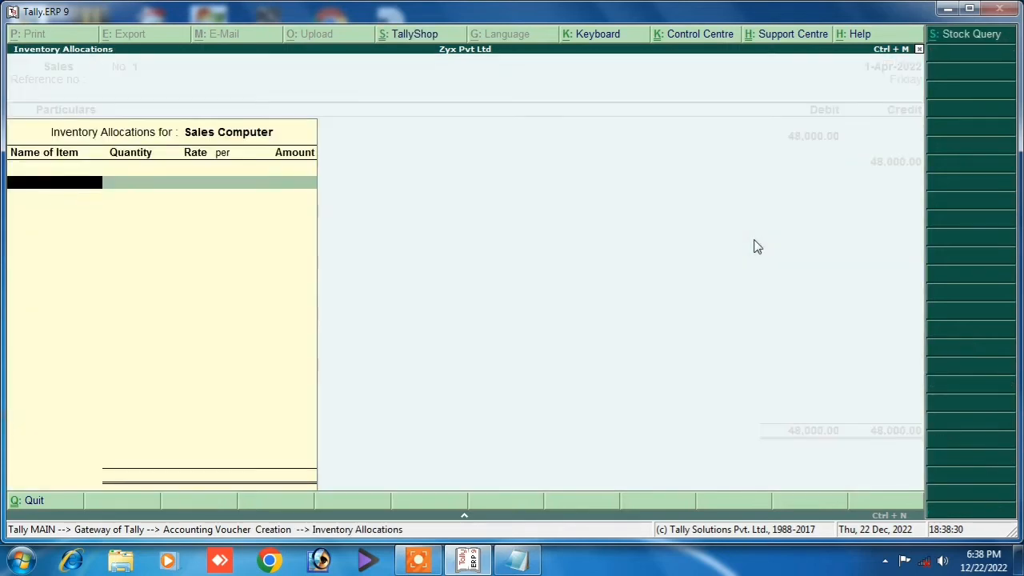
key("Return")
key("Return")
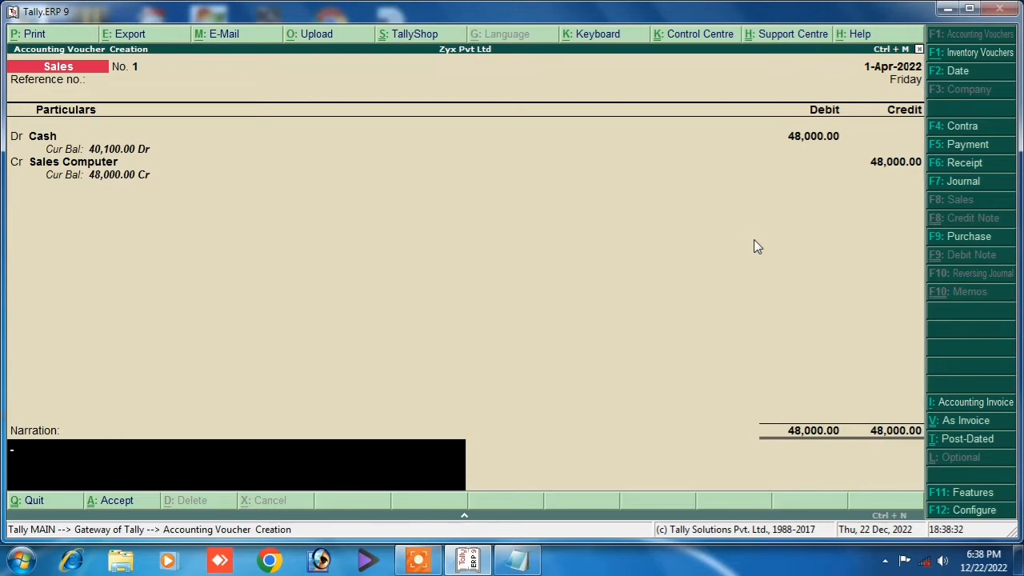
Add narration 'being' to the sale, save it, and start a Purchase voucher.
type("being sold")
key("Return")
key("Return")
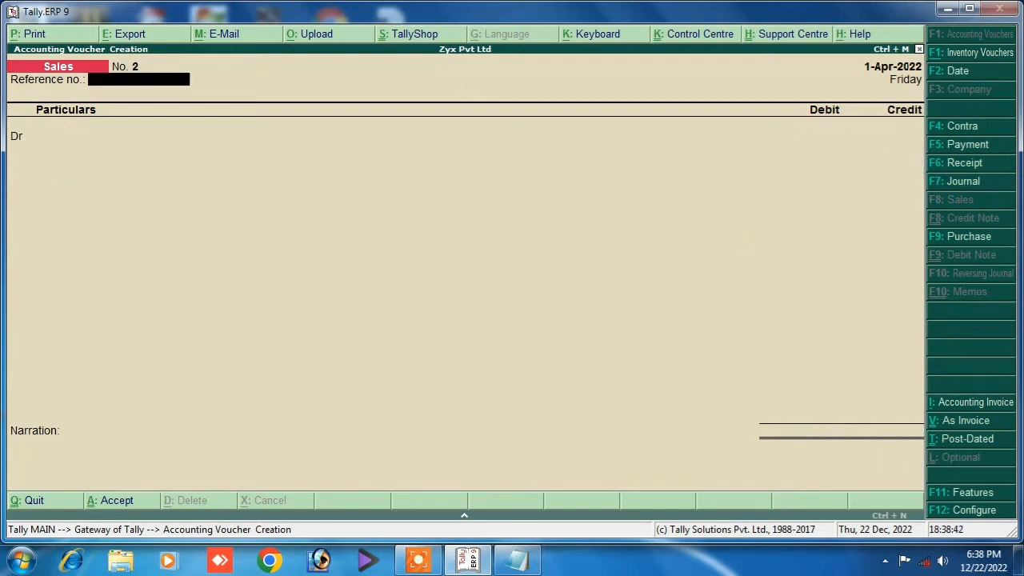
left_click(936, 240)
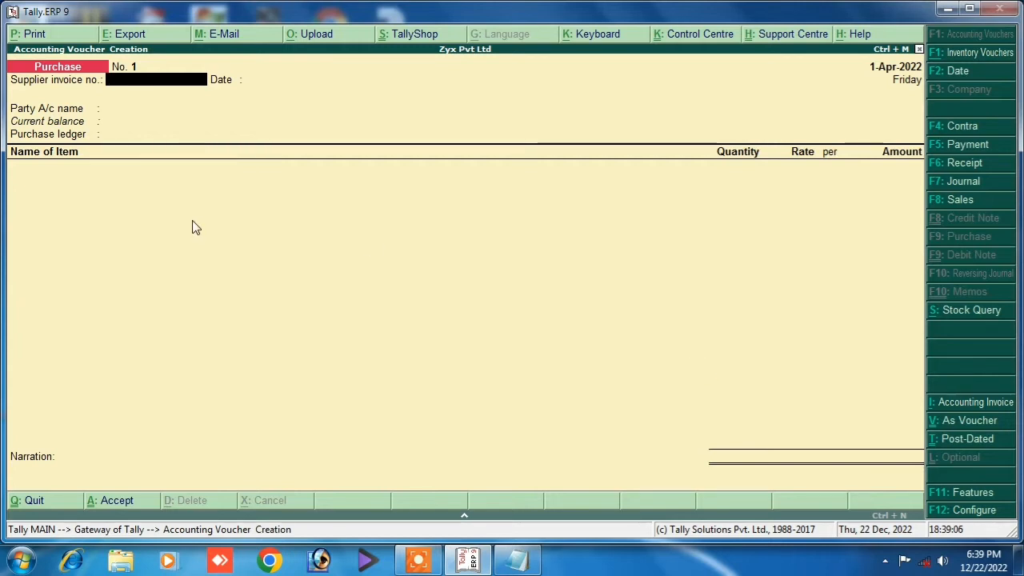
Put the purchase in voucher layout and credit Cash with 30000 for the computer purchase.
key("ctrl+v")
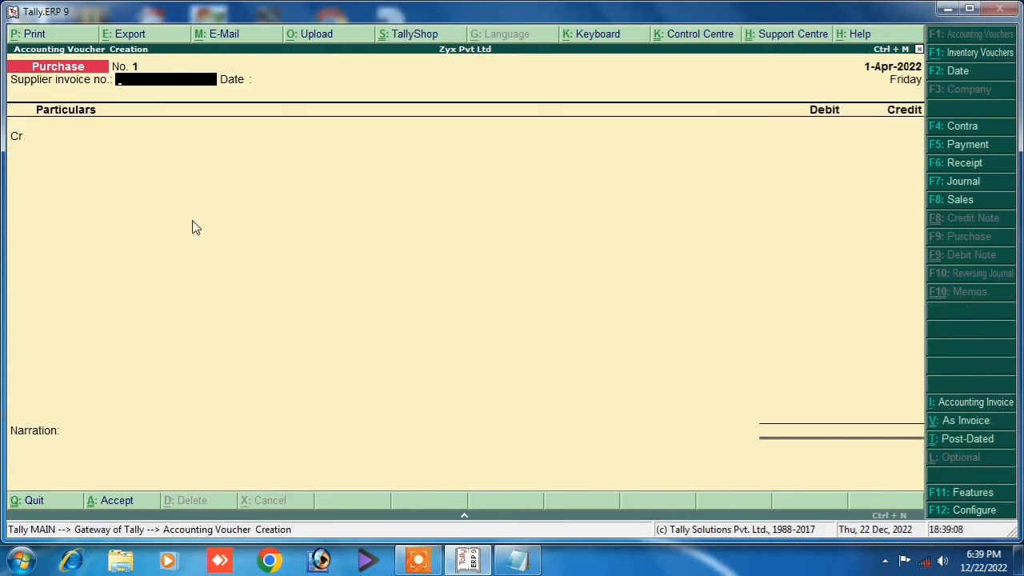
key("Return")
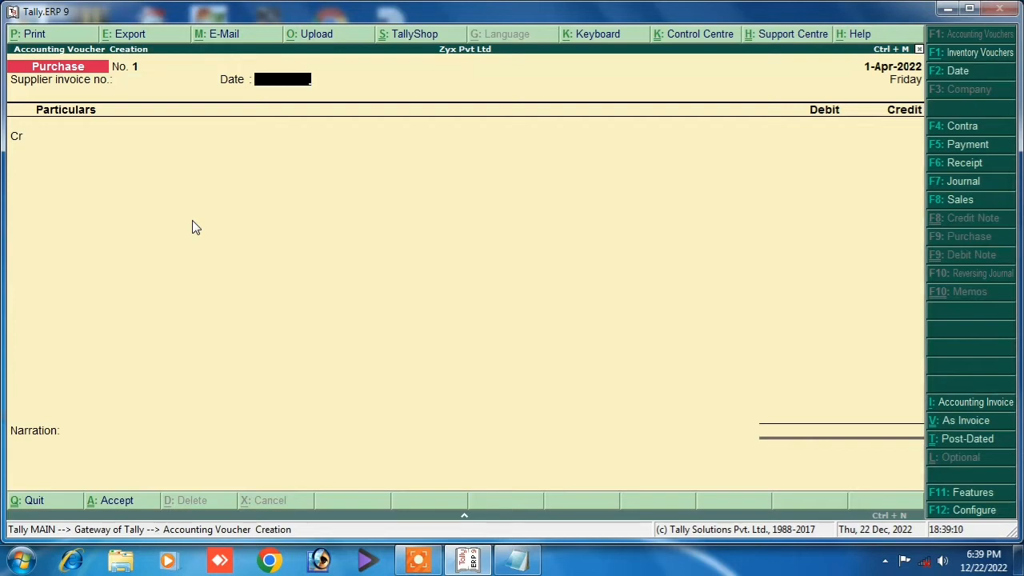
key("Return")
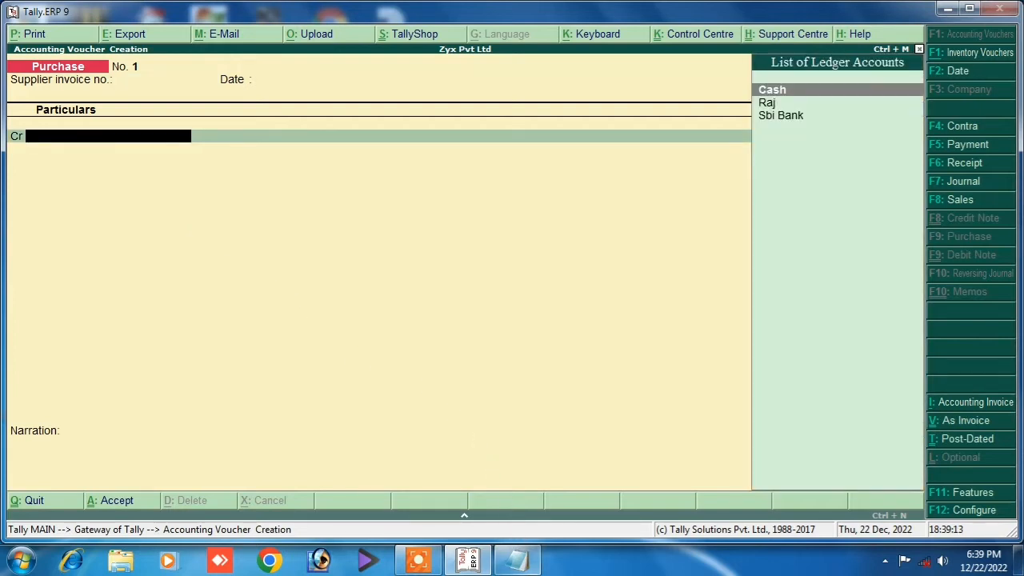
left_click(517, 560)
left_click_drag(7, 201, 318, 206)
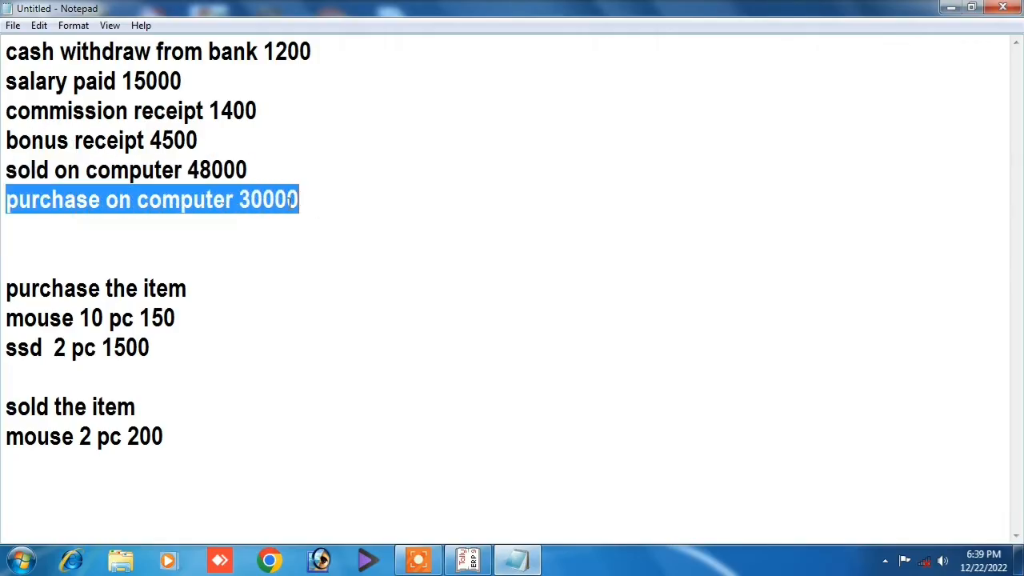
left_click(8, 200)
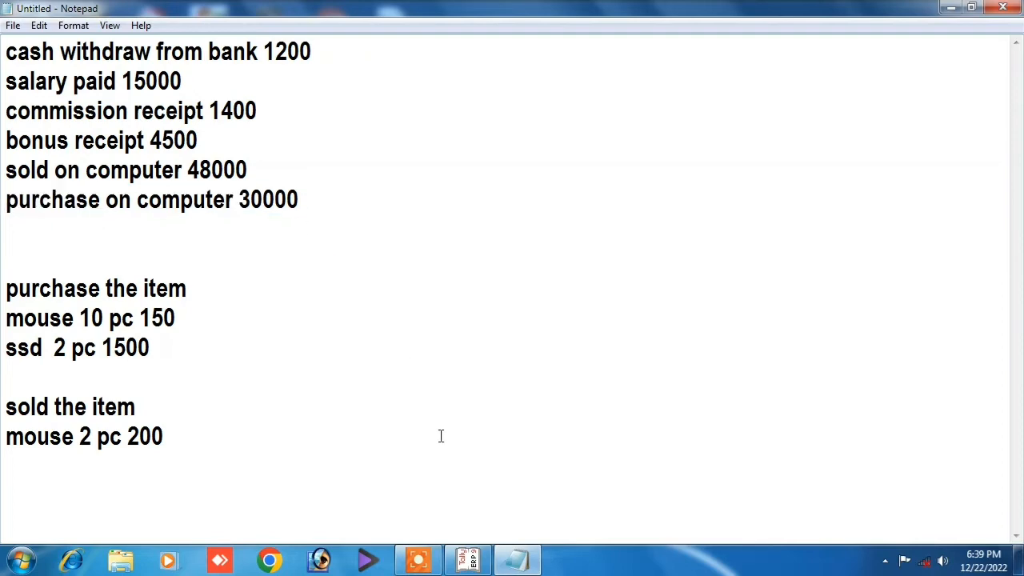
left_click(469, 560)
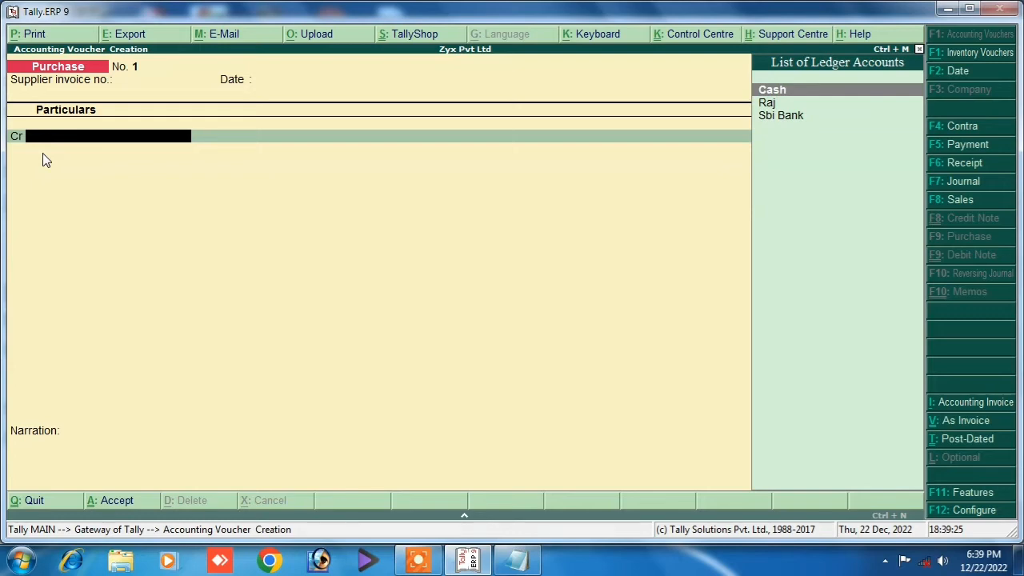
key("Return")
key("Return")
key("Return")
key("Return")
key("Return")
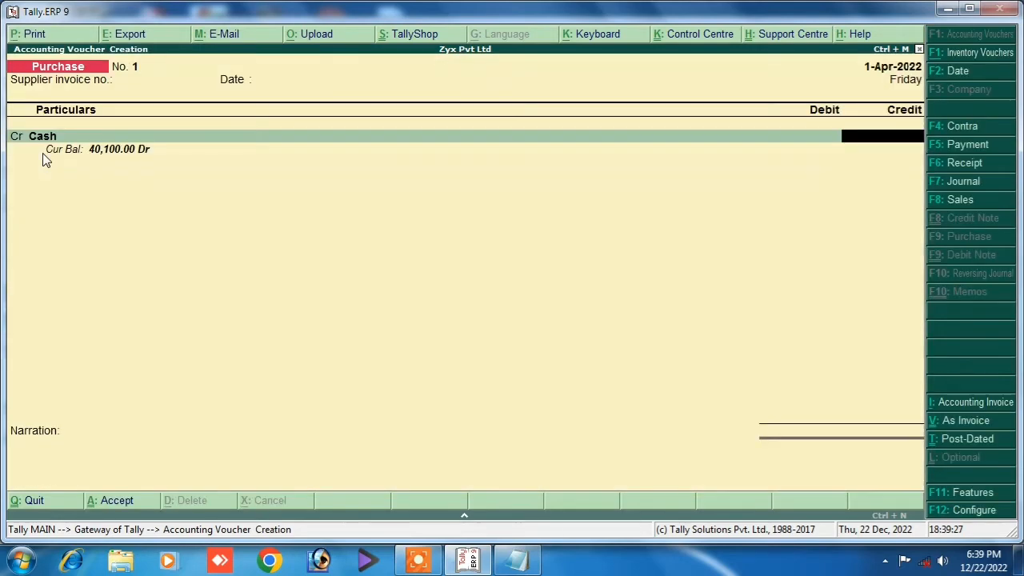
type("30000")
key("Return")
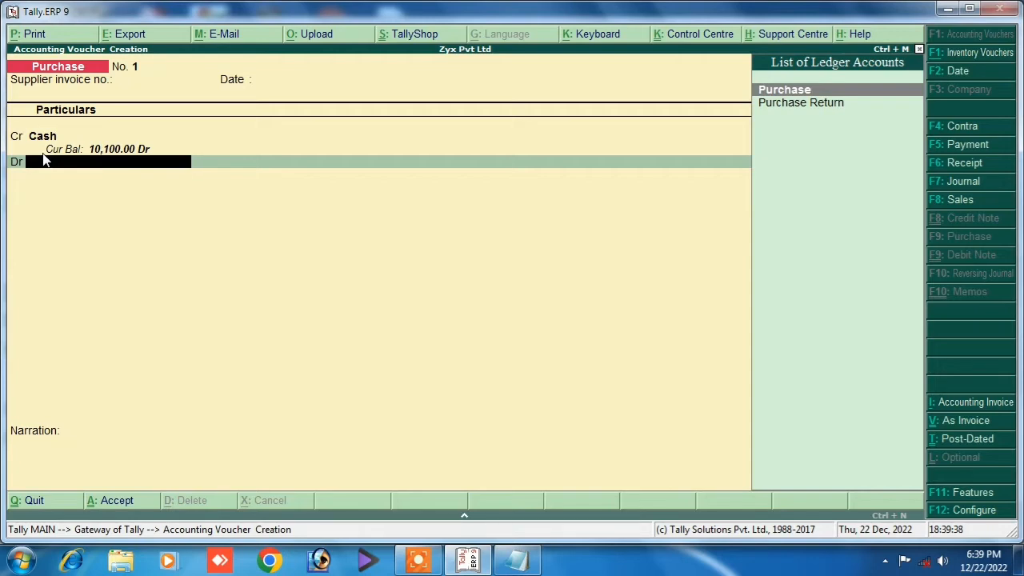
Create the Purchase Computer ledger under Purchase Accounts and debit it 30,000.
key("alt+c")
type("Purchase")
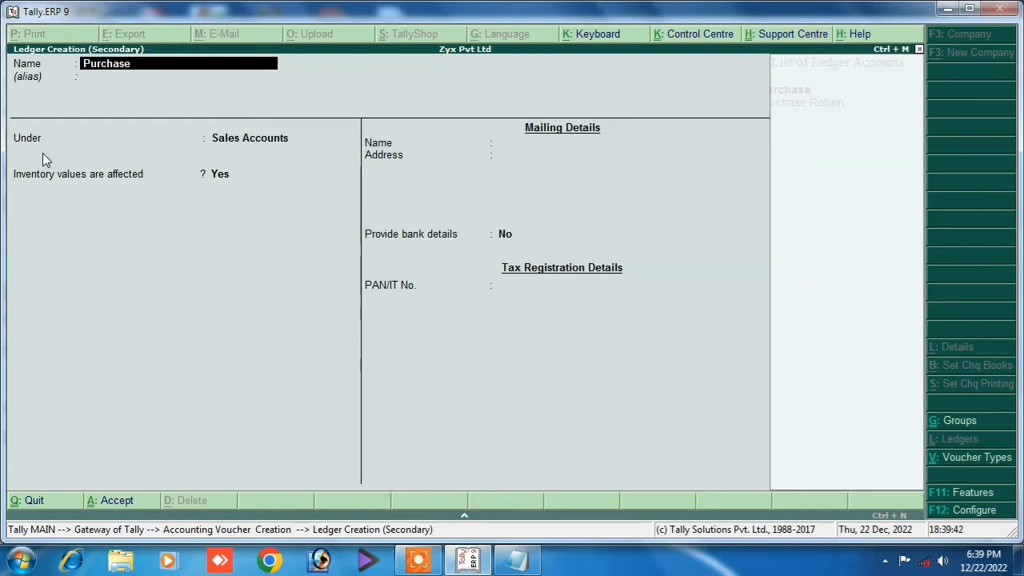
type(" Computer")
key("Return")
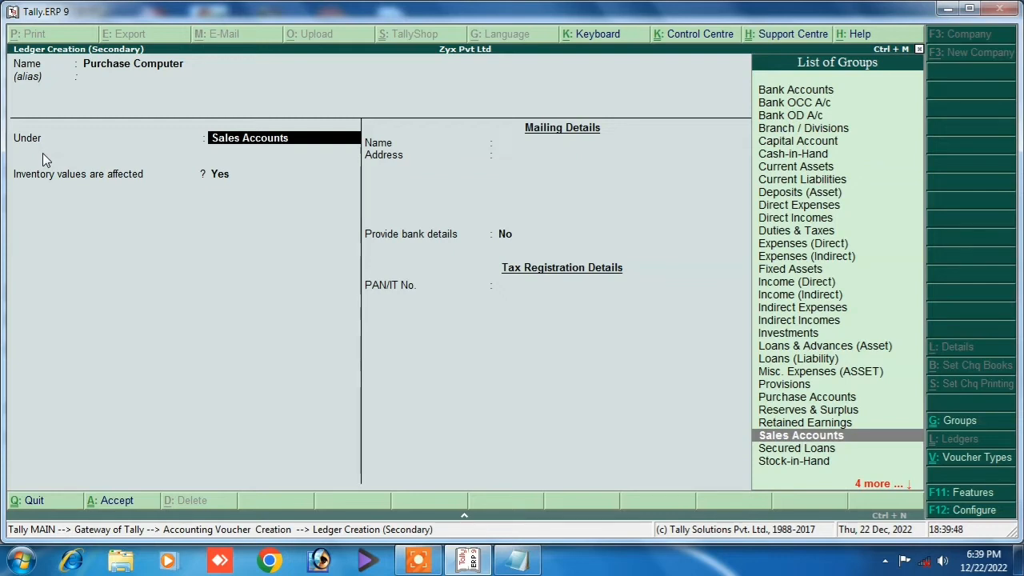
type("P")
key("Down")
key("Down")
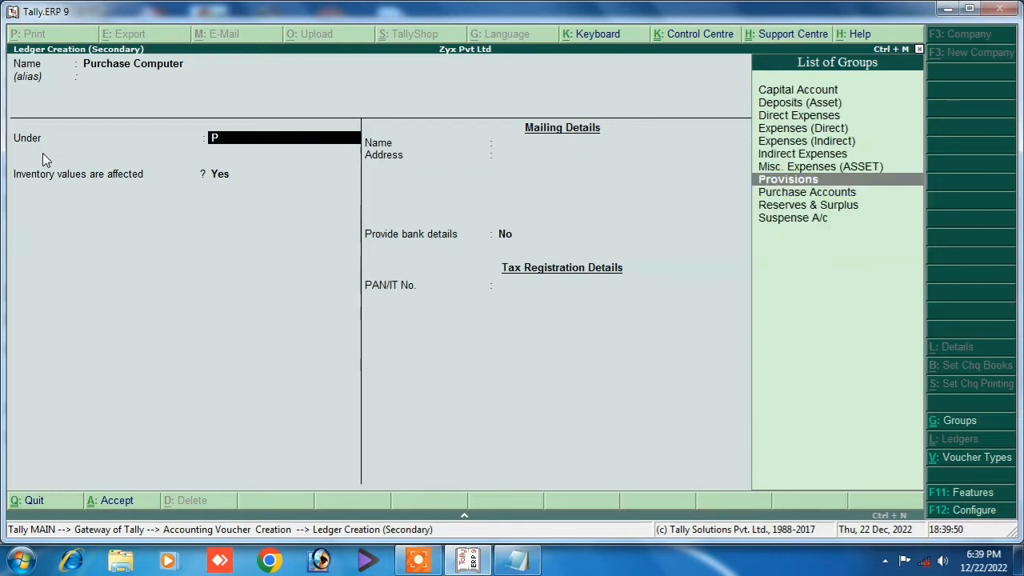
key("Return")
key("Return")
key("Return")
key("Return")
key("Return")
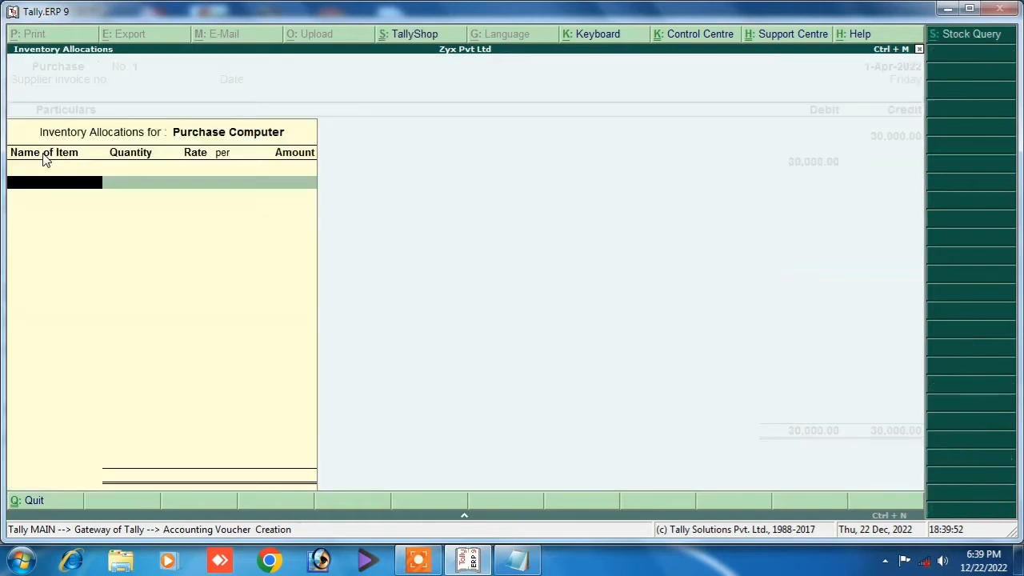
key("Escape")
key("Return")
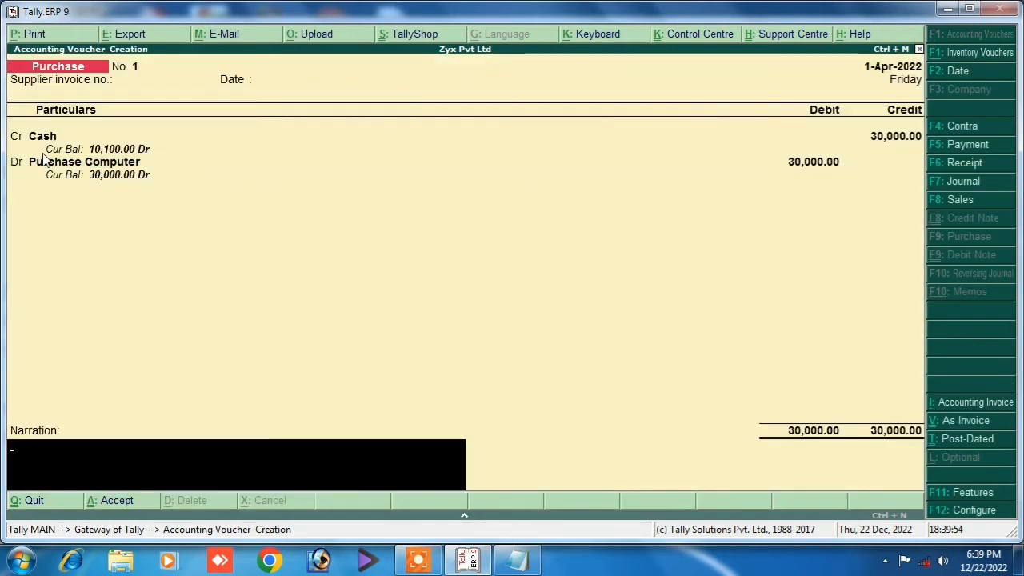
Add narration 'being purchase' and save Purchase voucher No. 1.
type("being purc")
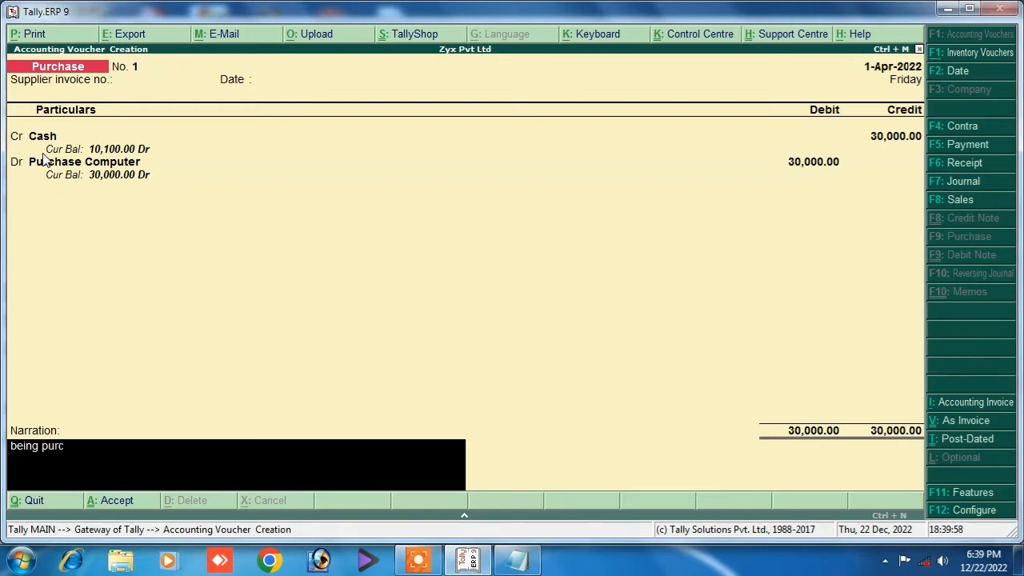
type("hase")
key("Return")
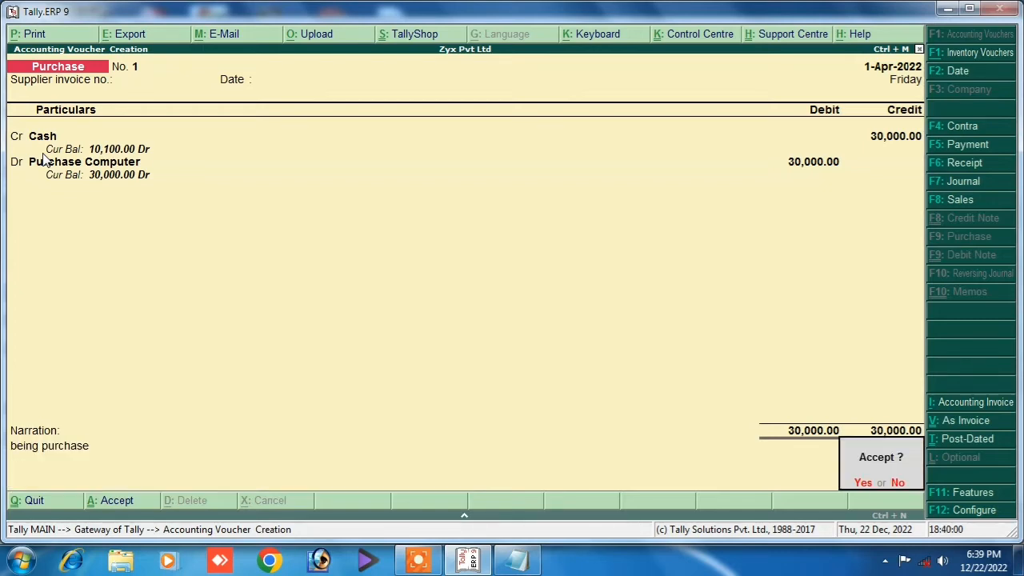
key("Return")
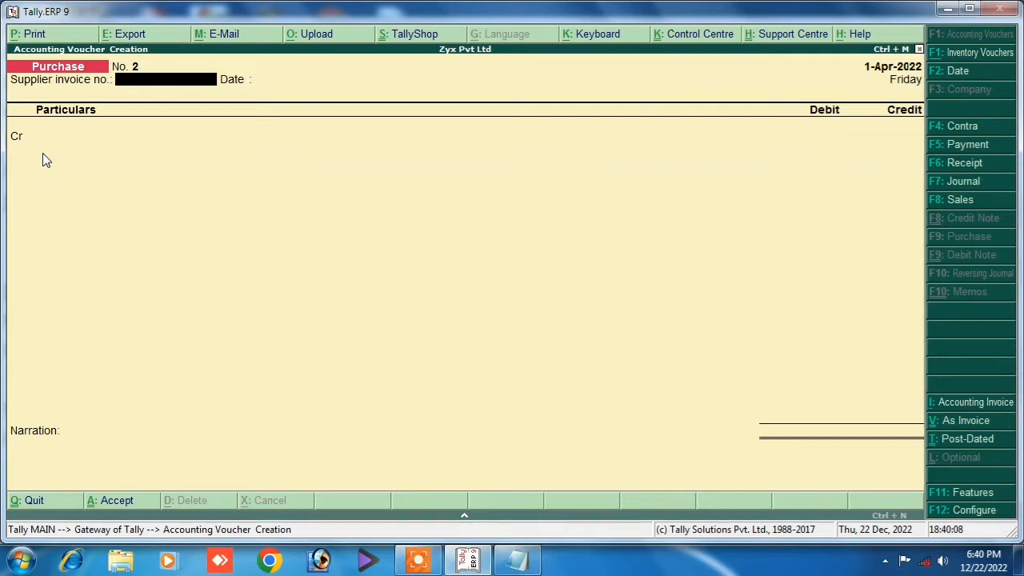
Review the purchase item lines in the notes and toggle Purchase voucher No. 2 between invoice and voucher layouts.
key("ctrl+v")
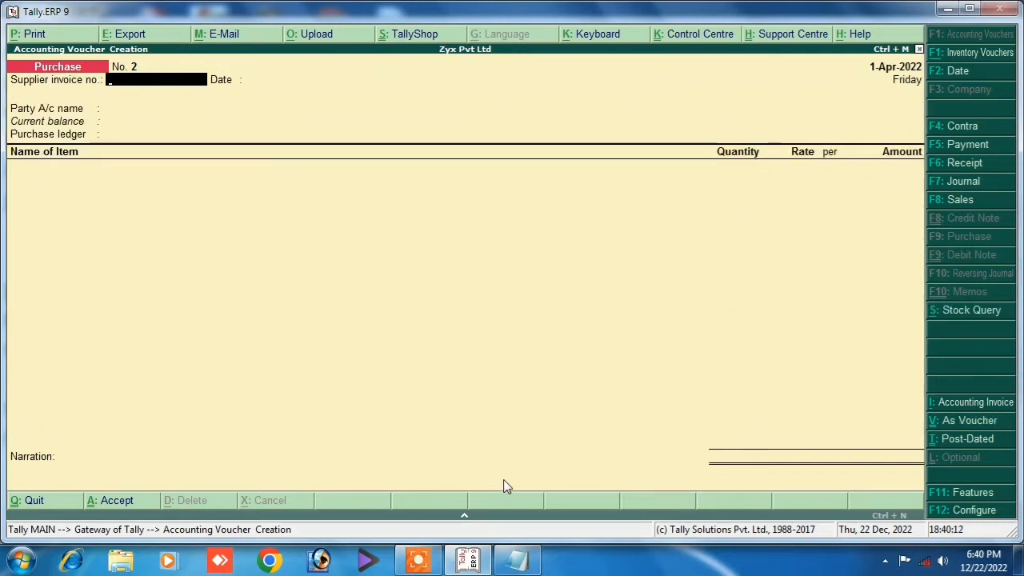
left_click(518, 560)
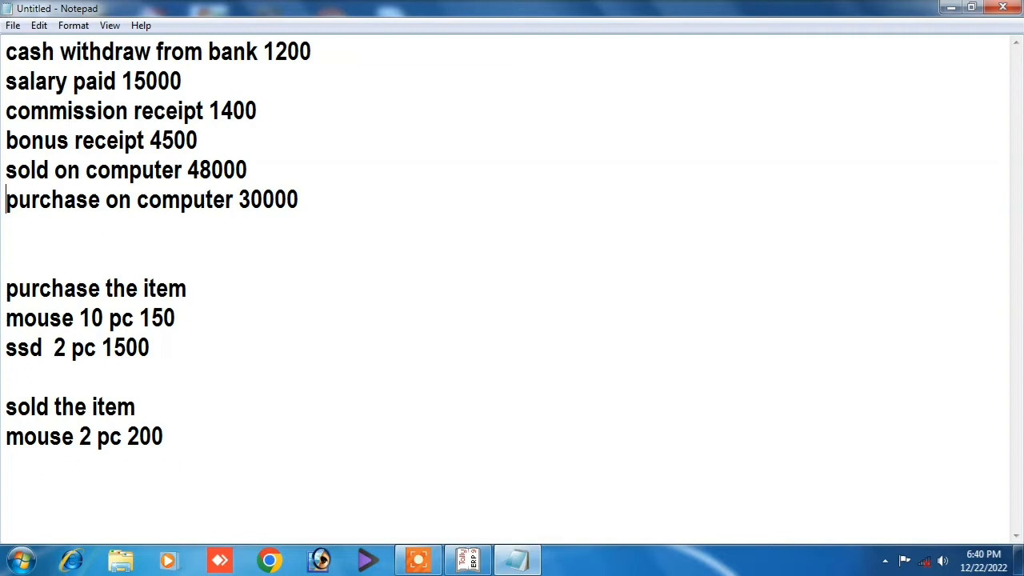
left_click_drag(6, 288, 178, 377)
left_click(229, 352)
left_click(468, 561)
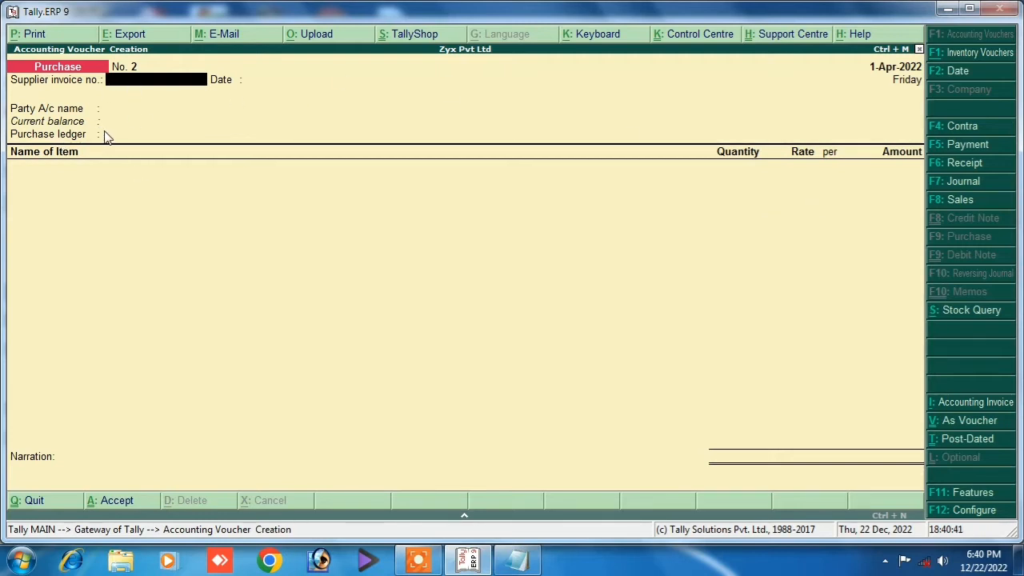
key("ctrl+v")
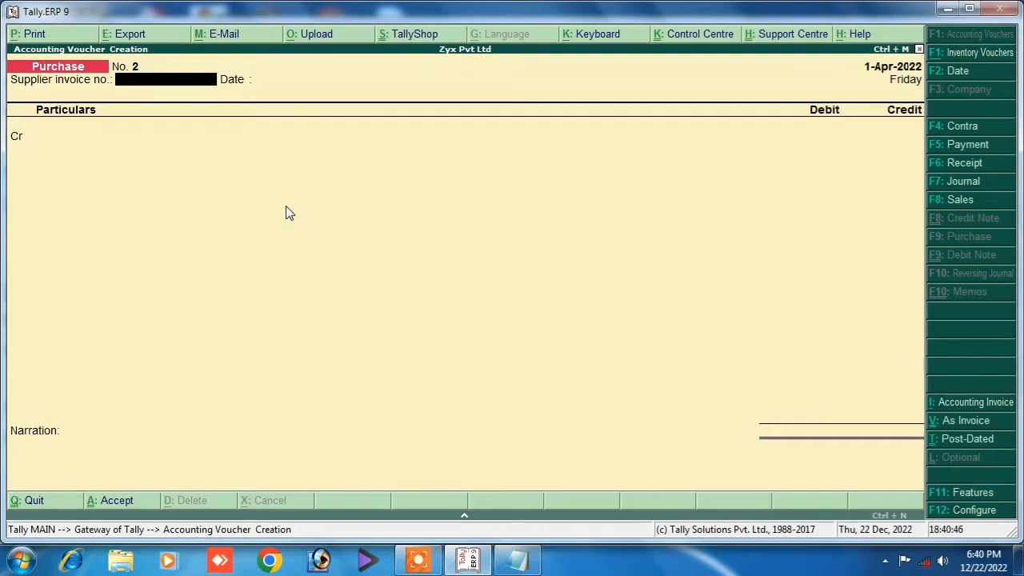
key("ctrl+v")
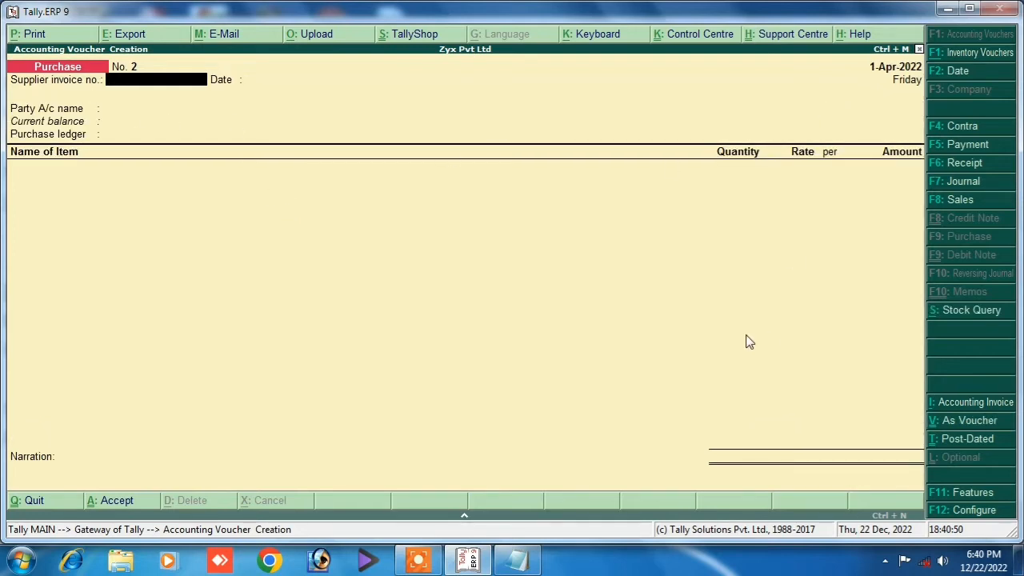
Enter supplier invoice 022 dated 1-Apr-2022, pick the supplier's party ledger, and set the Purchase ledger.
type("22")
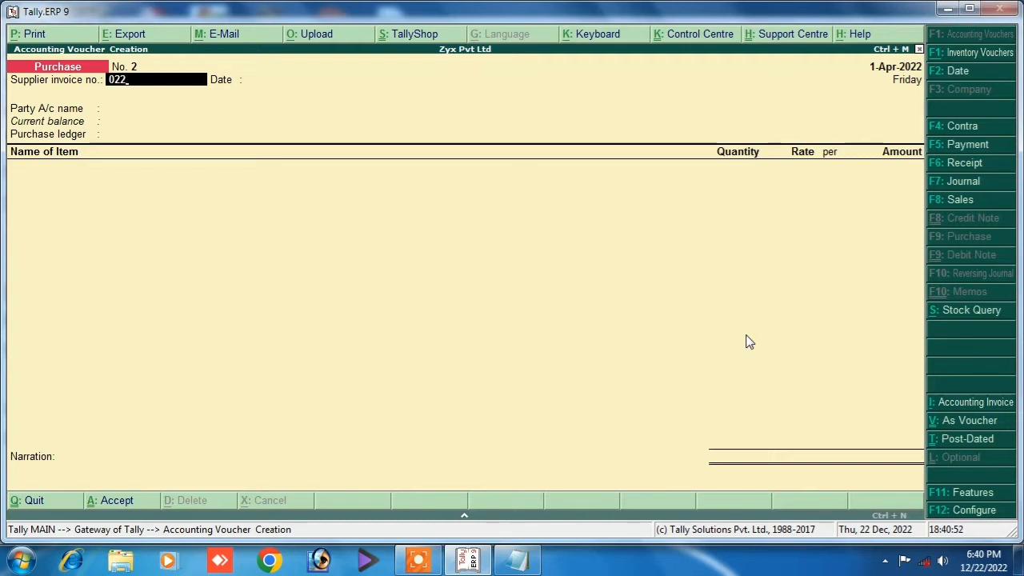
key("Return")
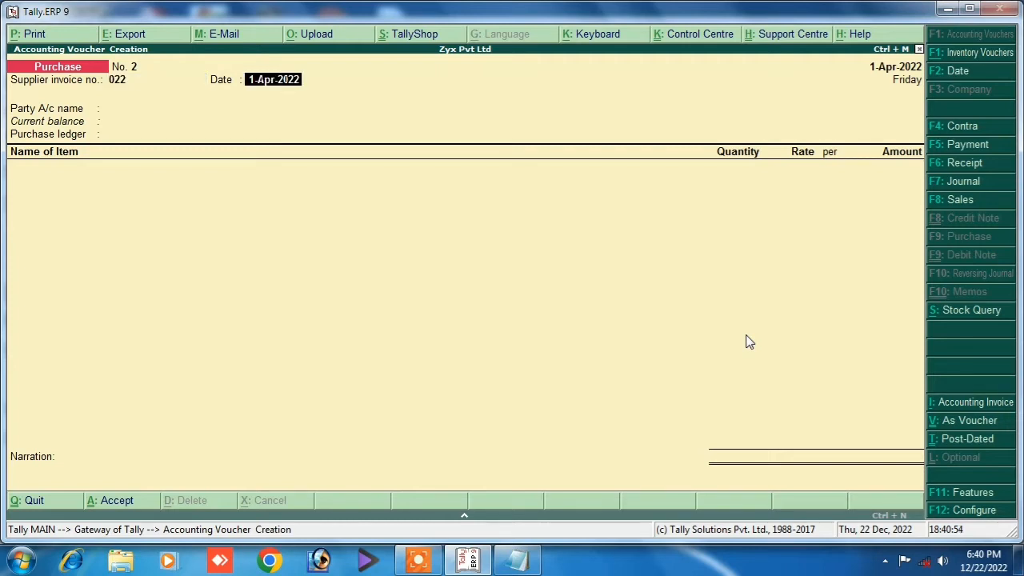
key("Return")
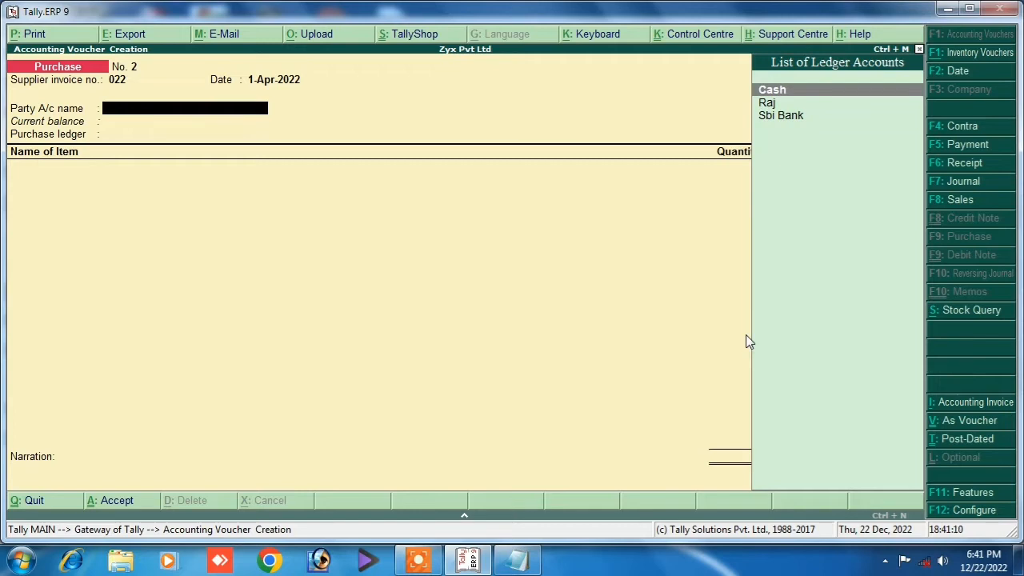
key("Down")
key("Return")
key("Return")
key("Return")
key("Return")
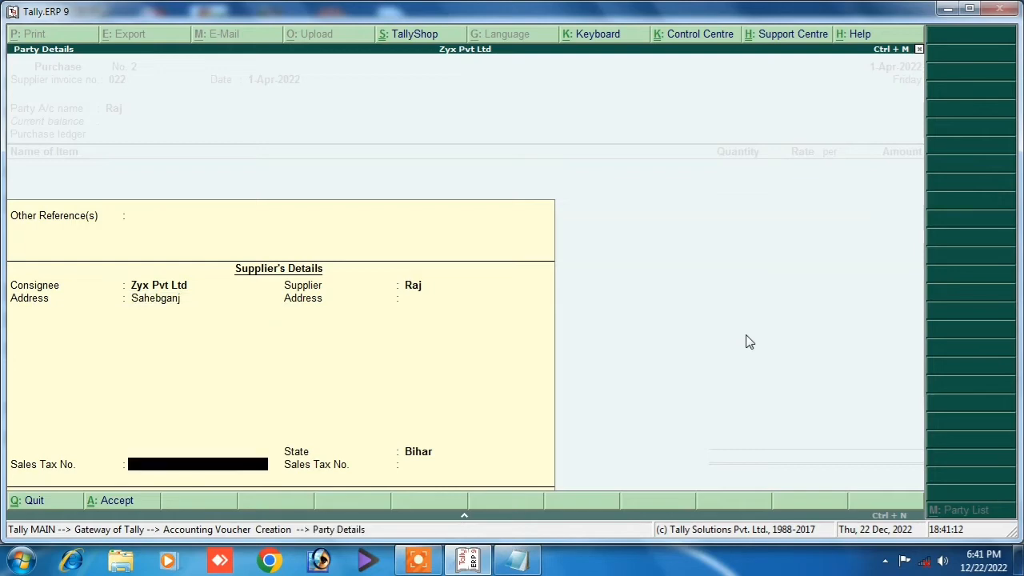
key("Return")
key("Return")
key("Return")
key("Return")
key("Return")
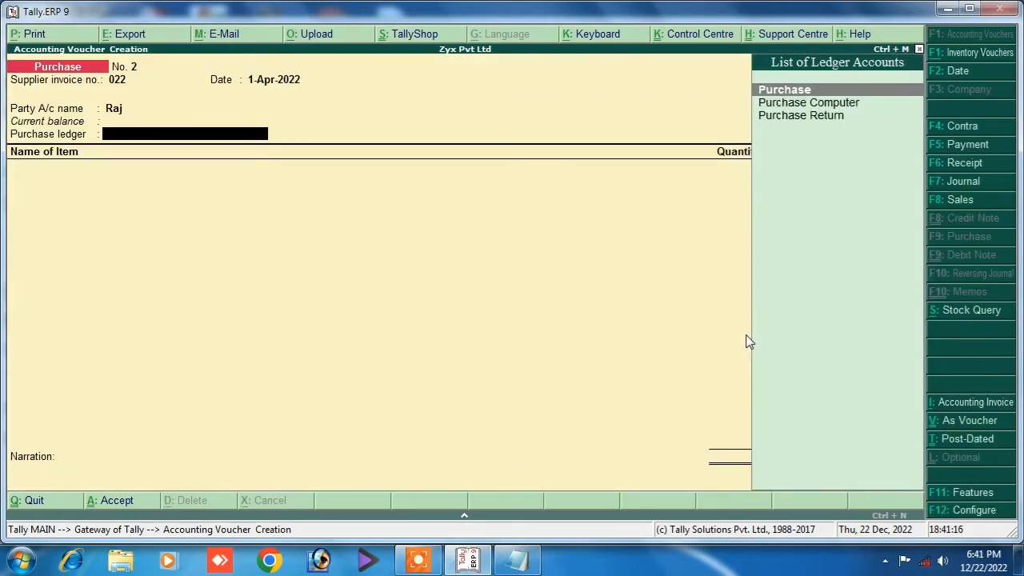
key("Return")
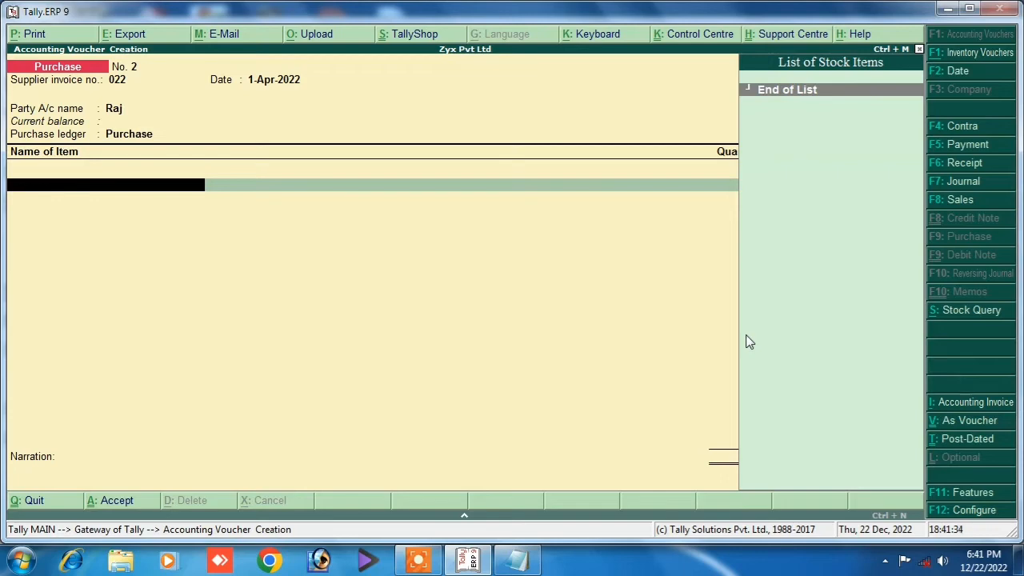
Quit the unfinished purchase voucher without saving and open Inventory Info.
key("Escape")
key("y")
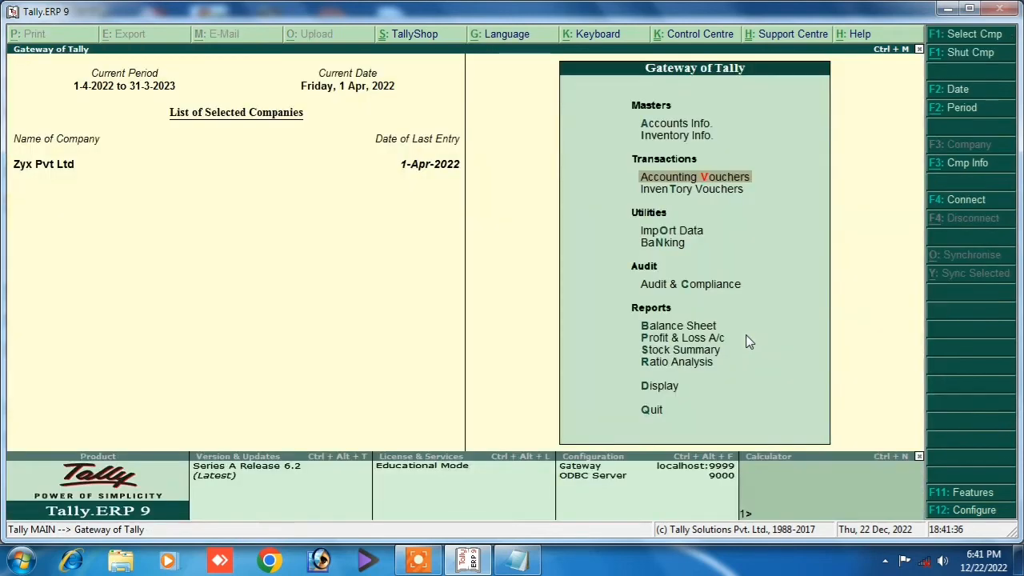
key("Up")
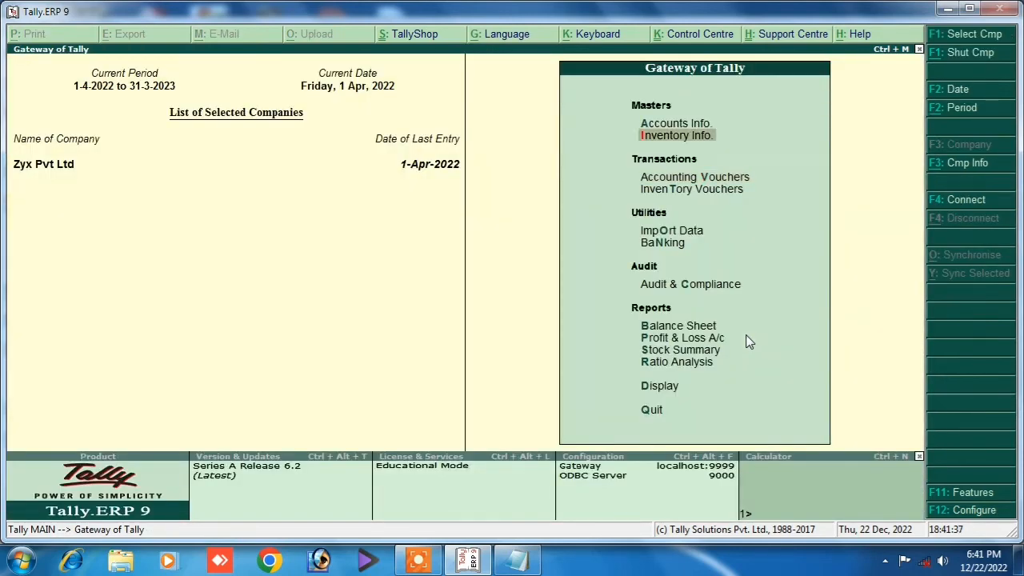
key("Return")
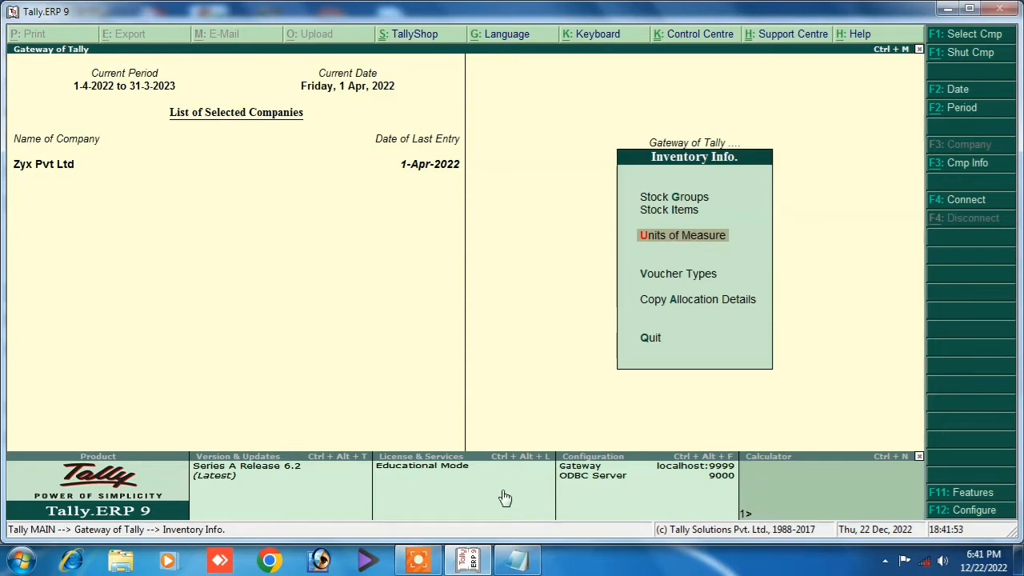
Check the transaction notes in Notepad, then go back to the Gateway and reopen voucher entry.
left_click(479, 564)
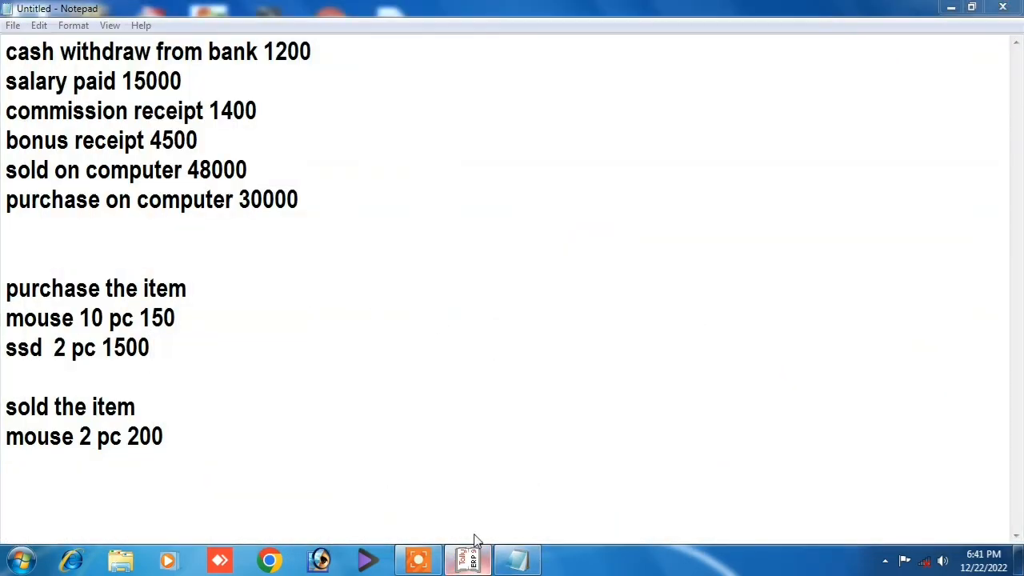
left_click(471, 560)
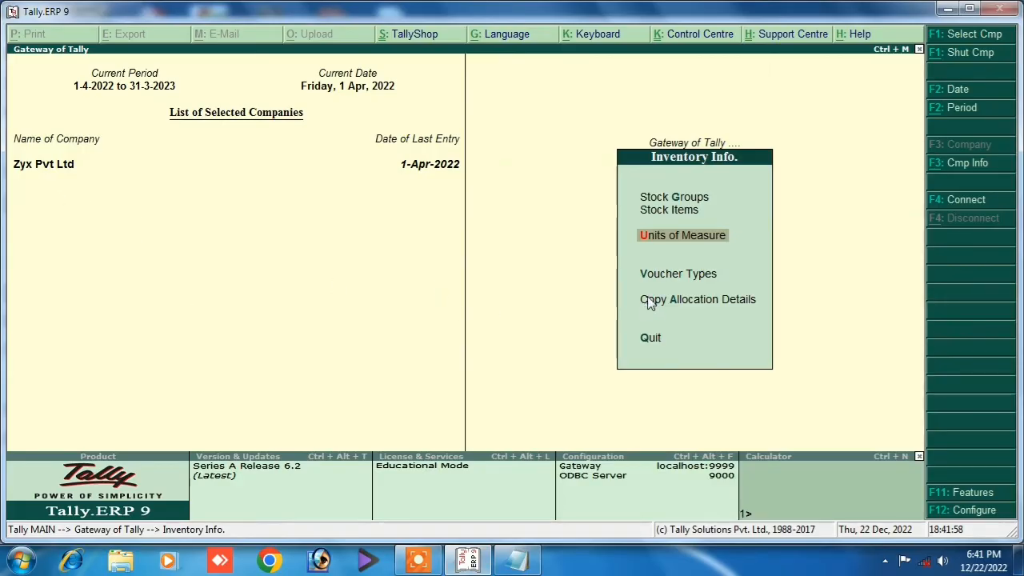
key("Escape")
key("Escape")
key("Escape")
left_click(696, 182)
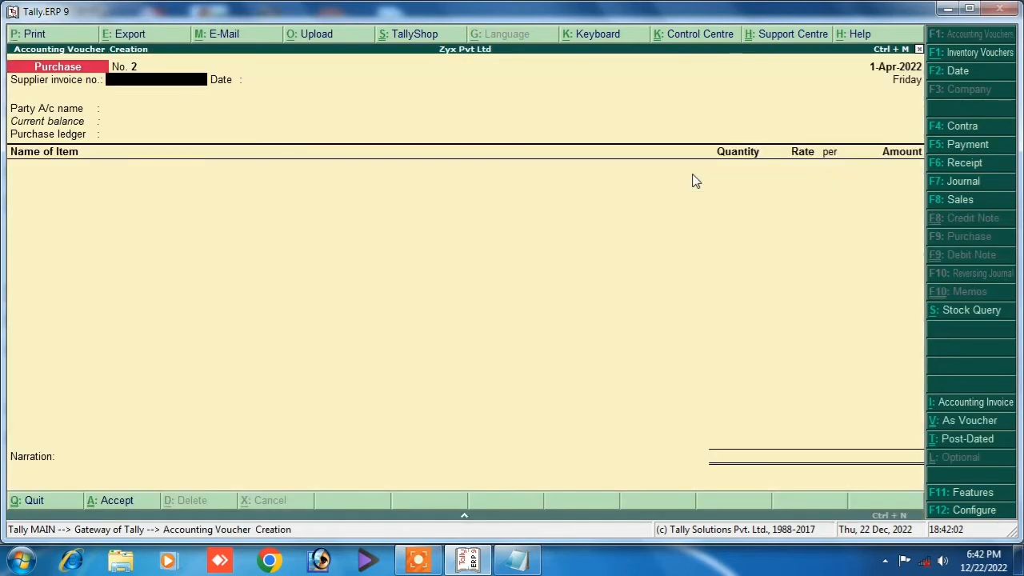
Re-enter supplier invoice 022 for 1-Apr-2022, confirm the supplier's party details, and choose the Purchase ledger.
key("Return")
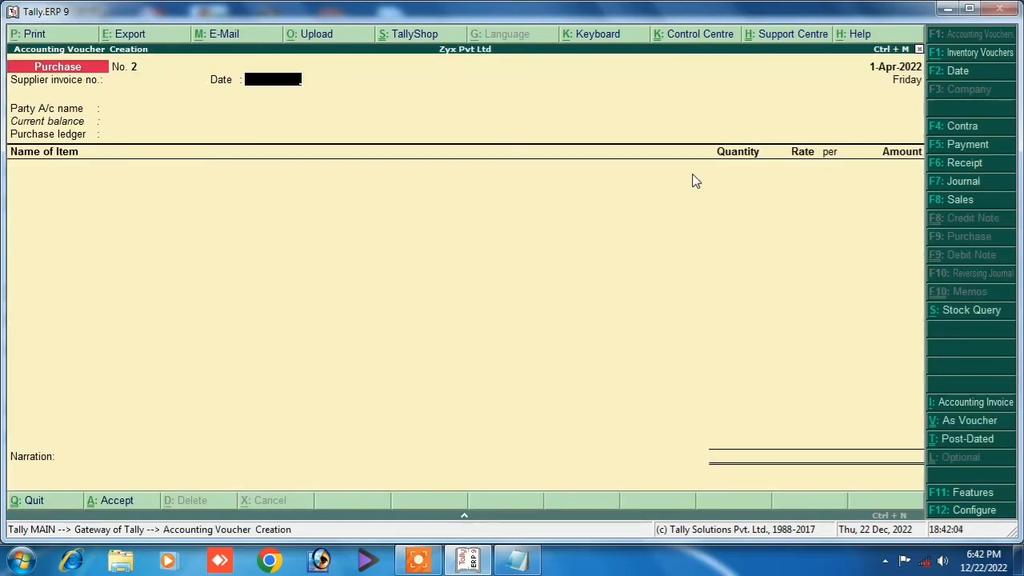
key("BackSpace")
type("022")
key("Return")
key("Return")
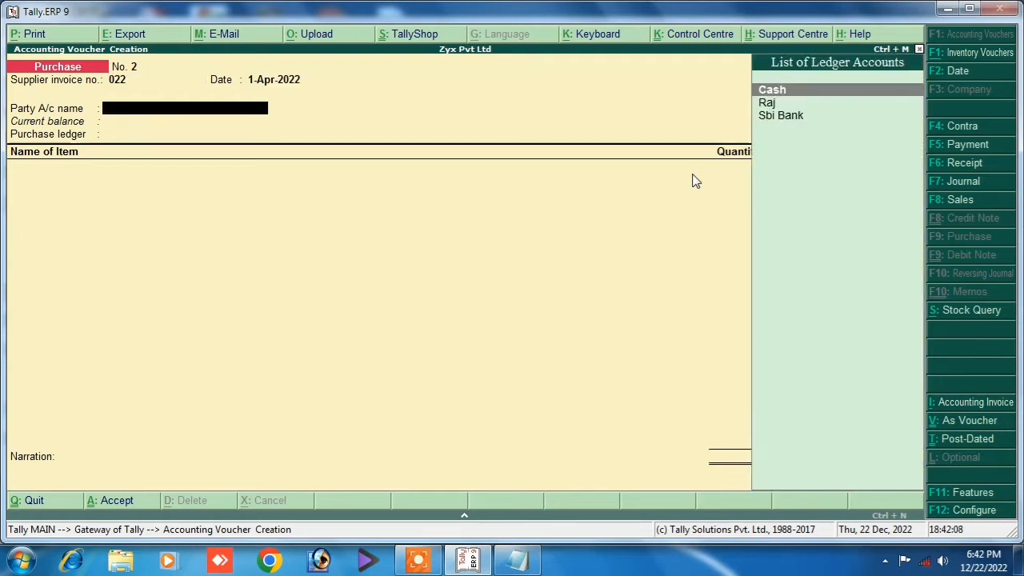
key("Down")
key("Return")
key("Return")
key("Return")
key("Return")
key("Return")
key("Return")
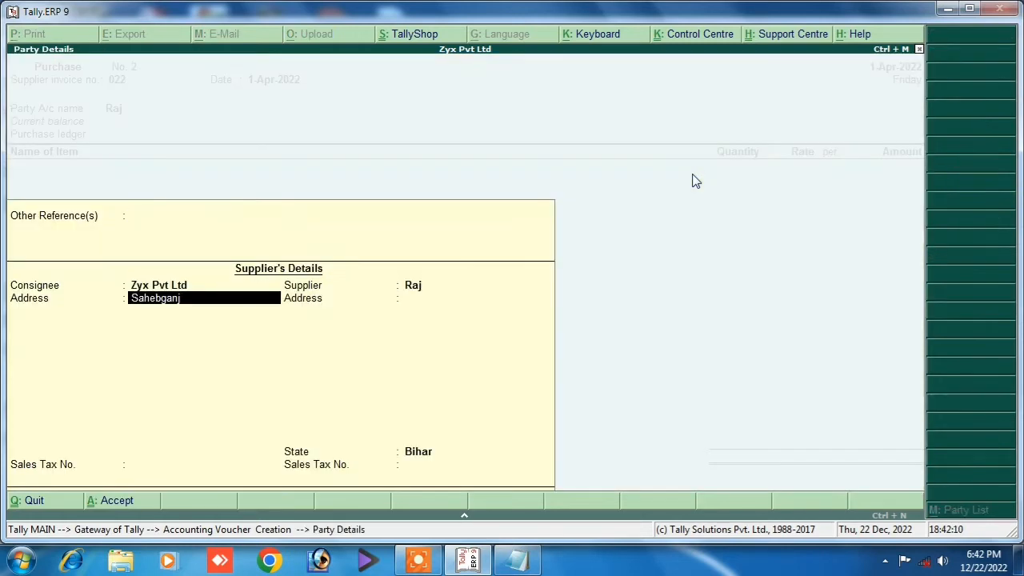
key("Return")
key("Return")
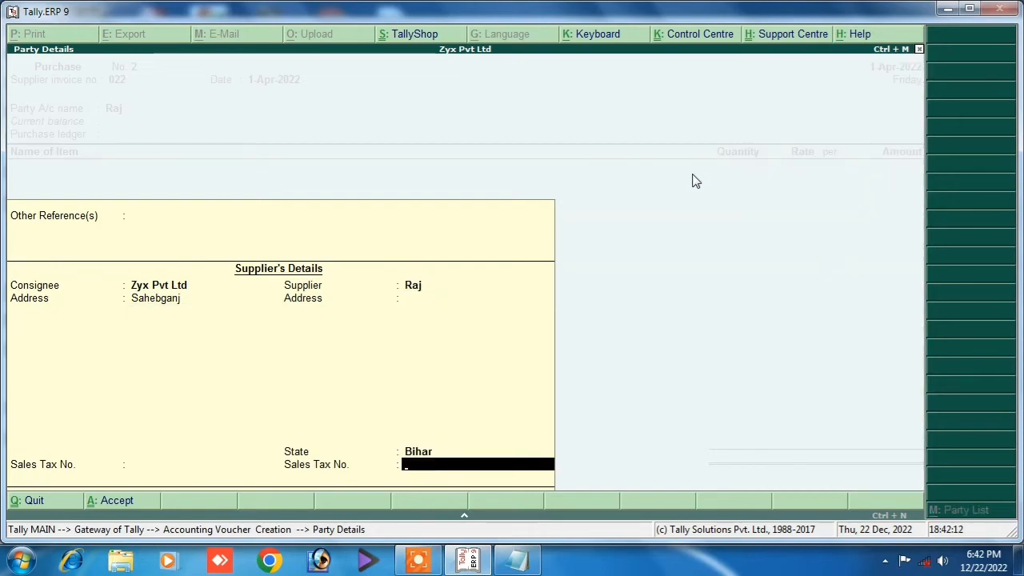
key("Return")
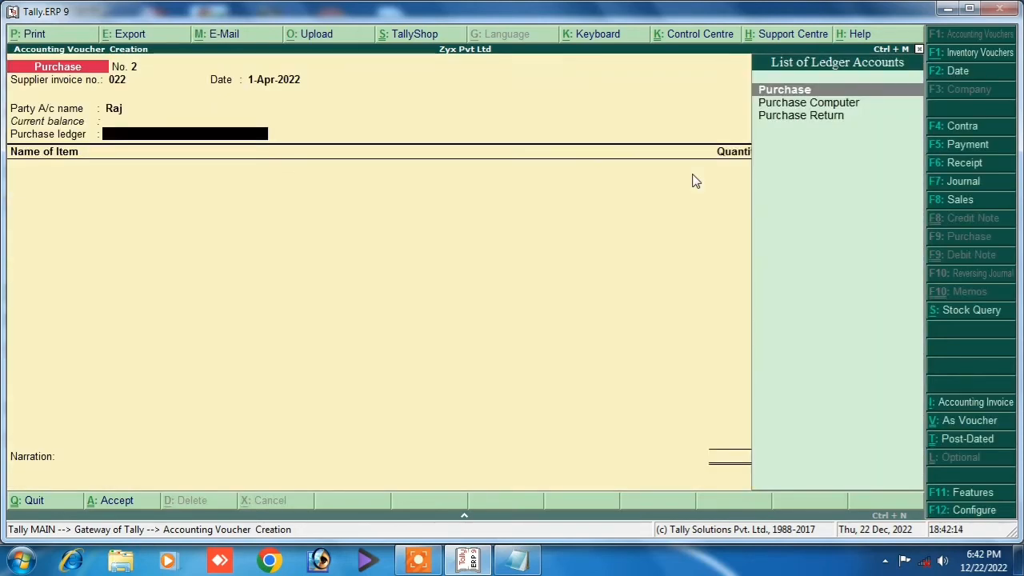
key("Return")
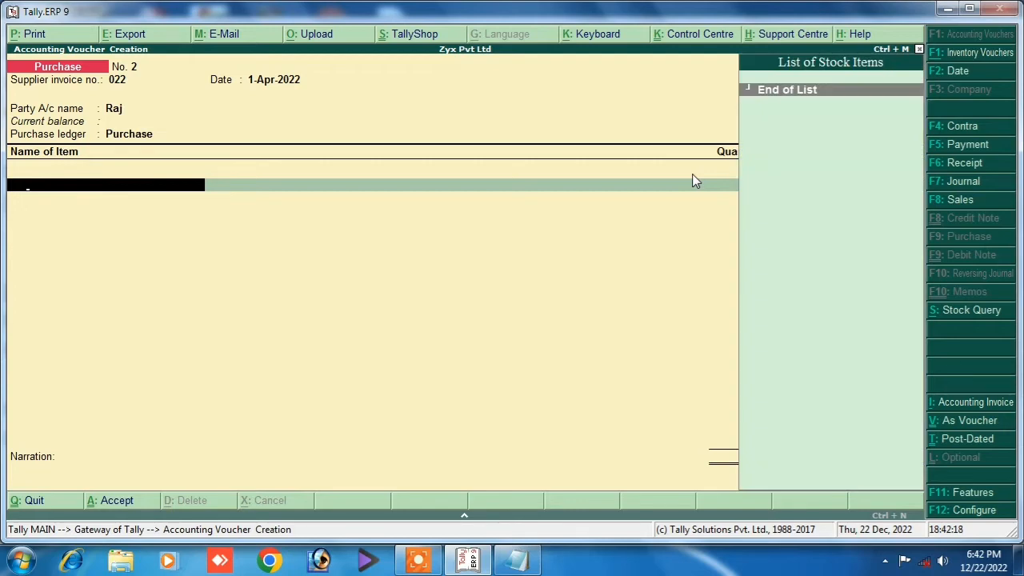
Start a new stock item named Mouse under Primary.
key("alt+c")
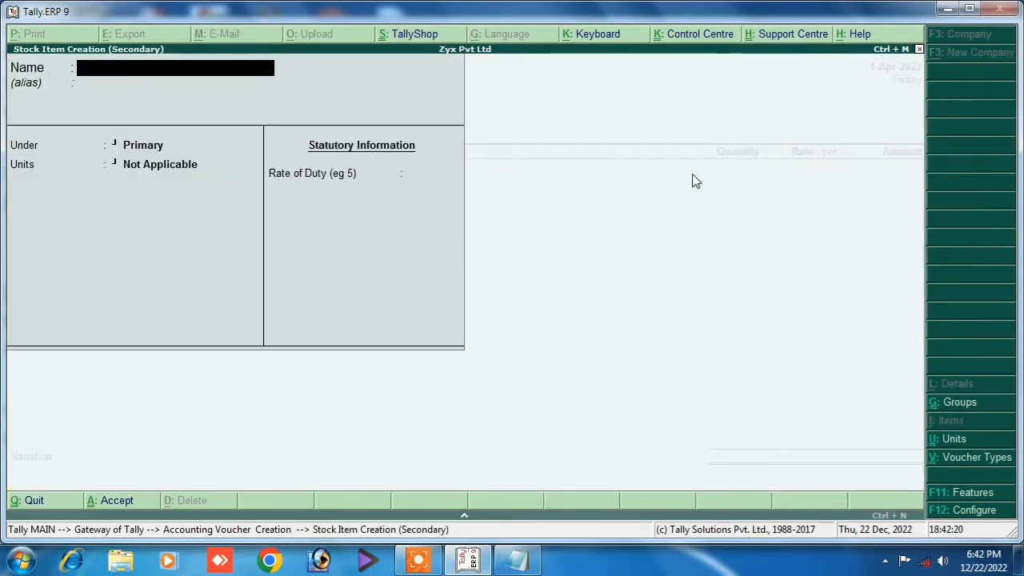
type("Mouse")
key("Return")
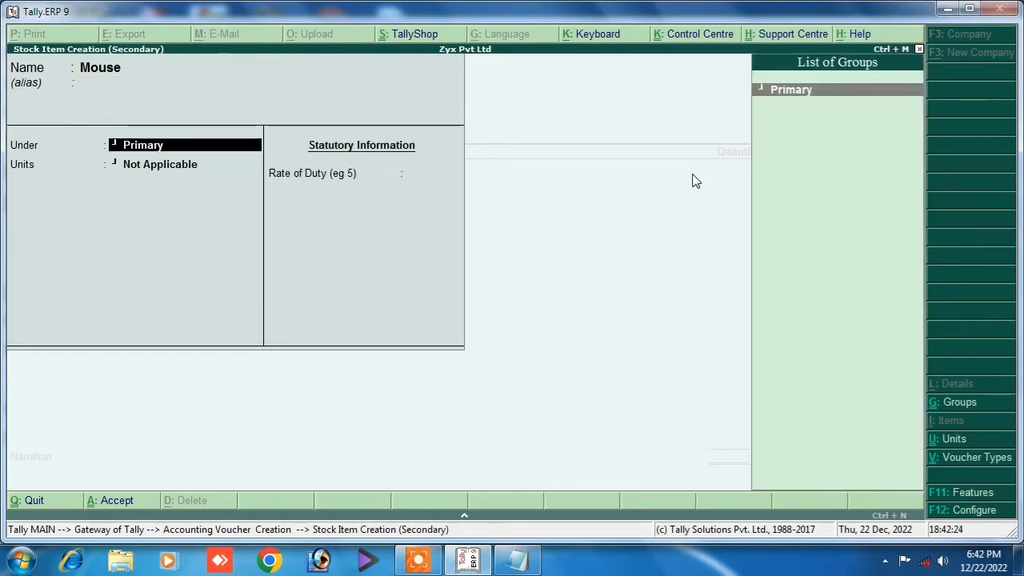
key("Return")
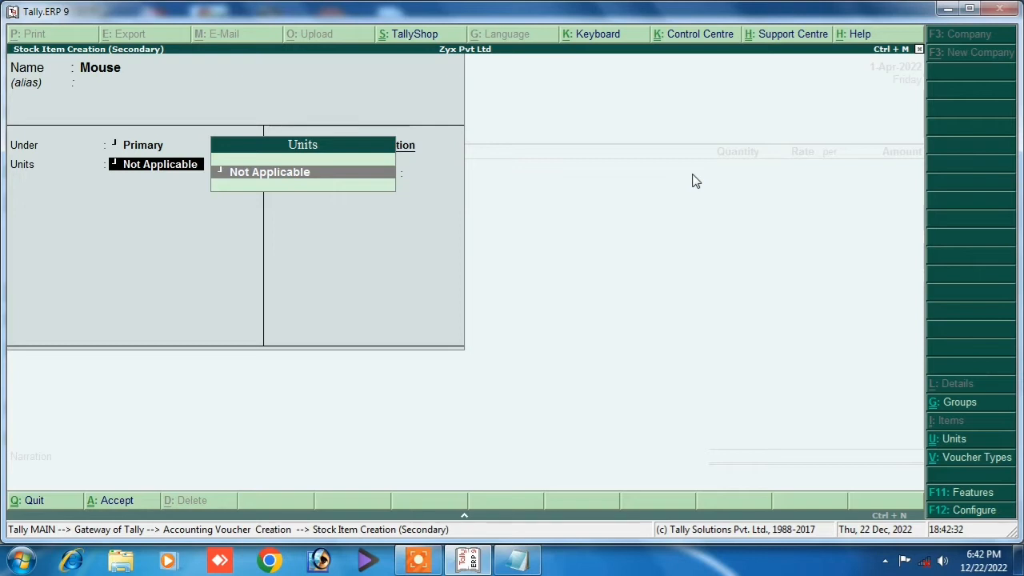
Create the unit pc with formal name Piece for Mouse and save the item.
key("alt+c")
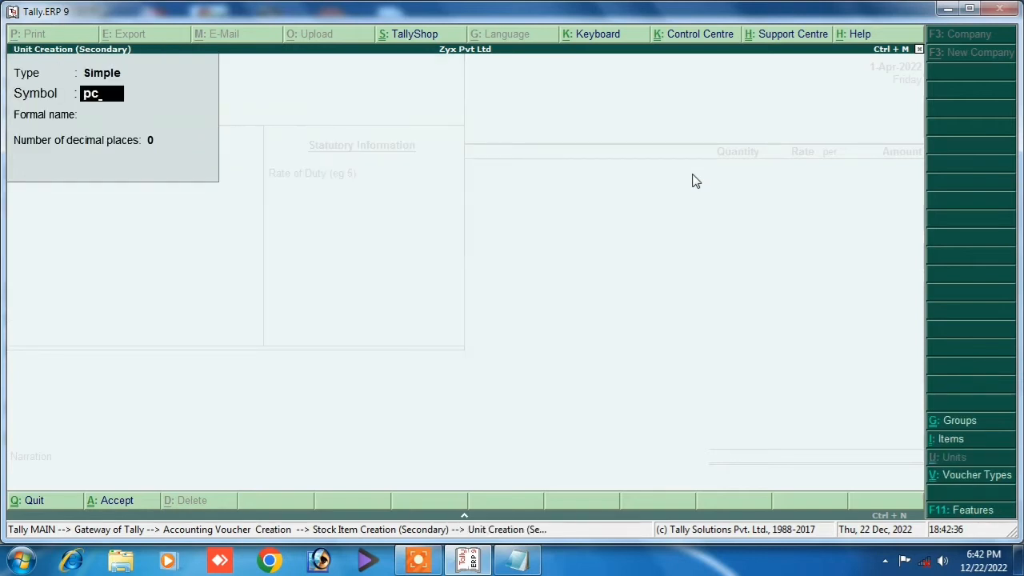
key("Return")
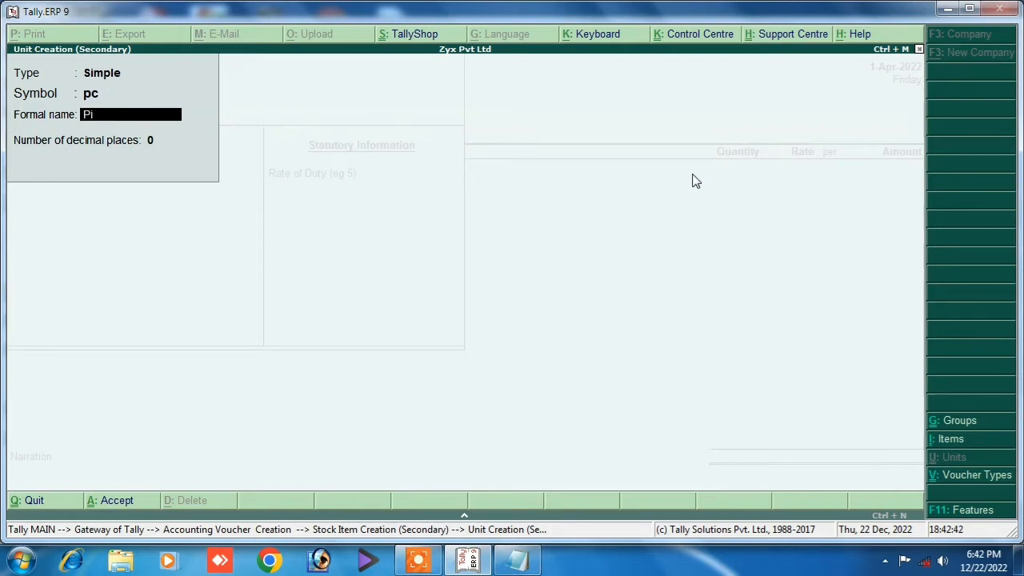
type("Piece")
key("Return")
key("Return")
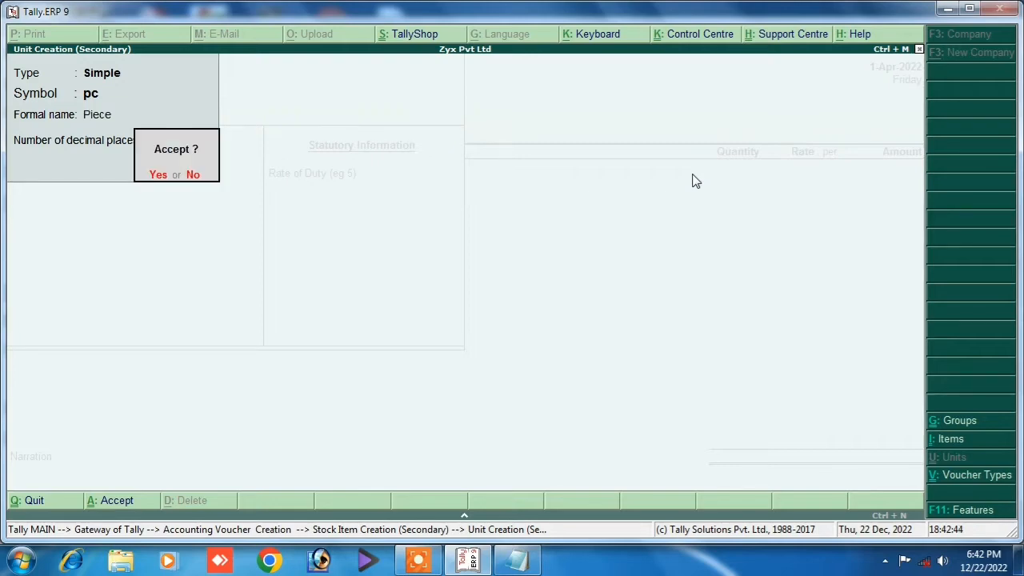
key("Return")
key("Return")
key("Return")
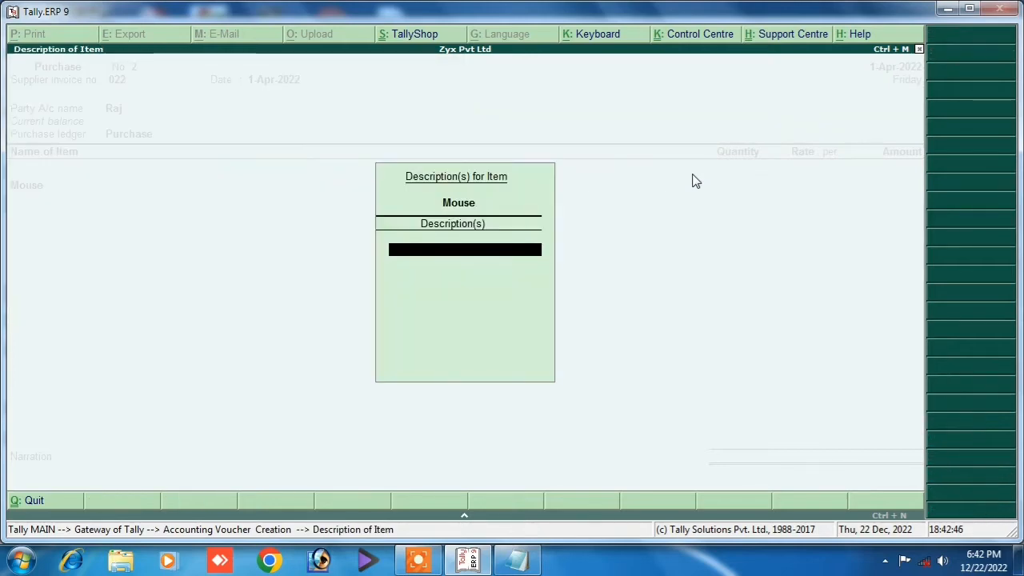
key("Return")
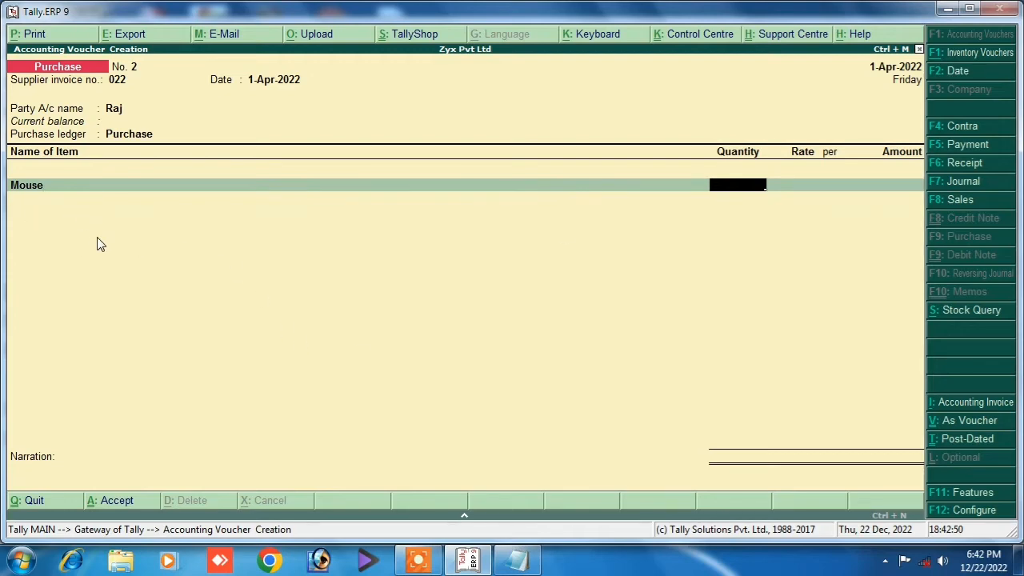
After checking the Notepad list, enter Mouse as 10 pc at 150.00 per pc, totalling 1,500.00.
left_click(516, 564)
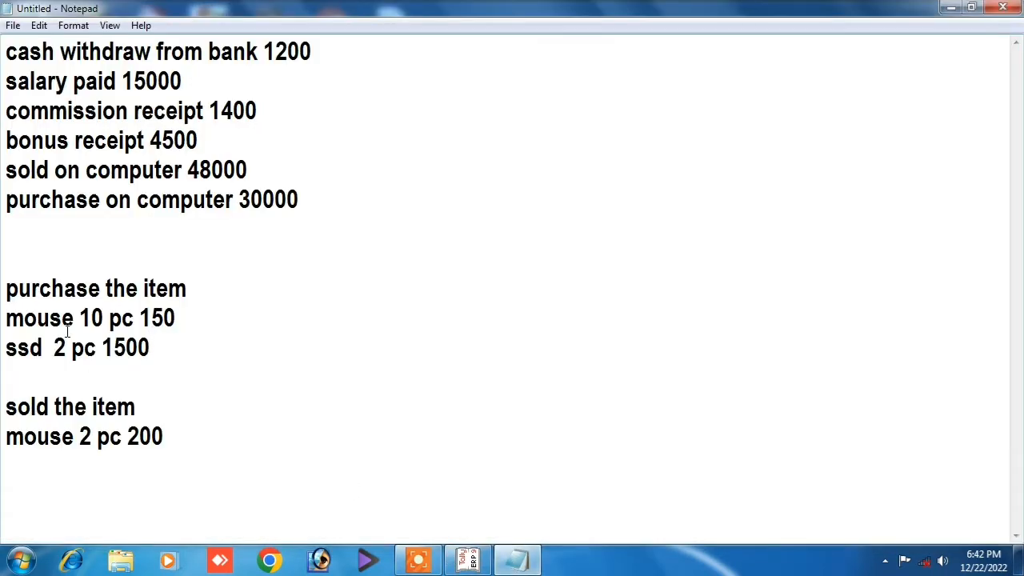
left_click(469, 560)
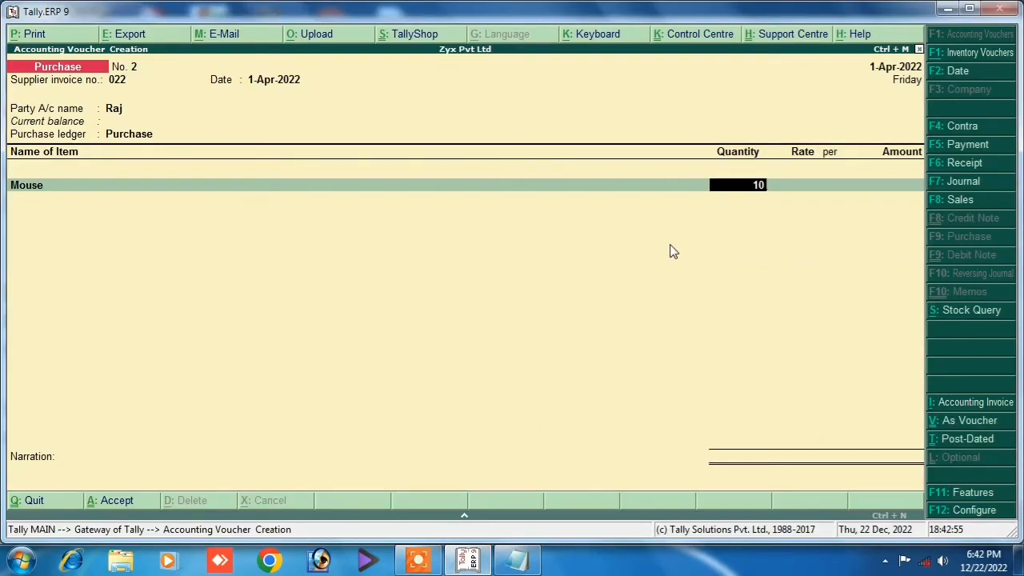
key("Return")
type("150")
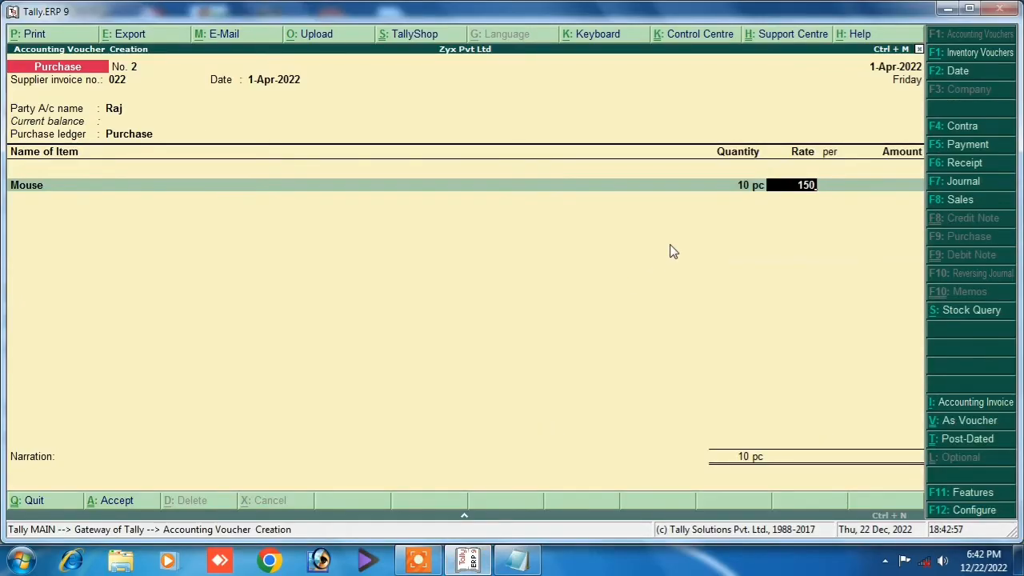
key("Return")
key("Return")
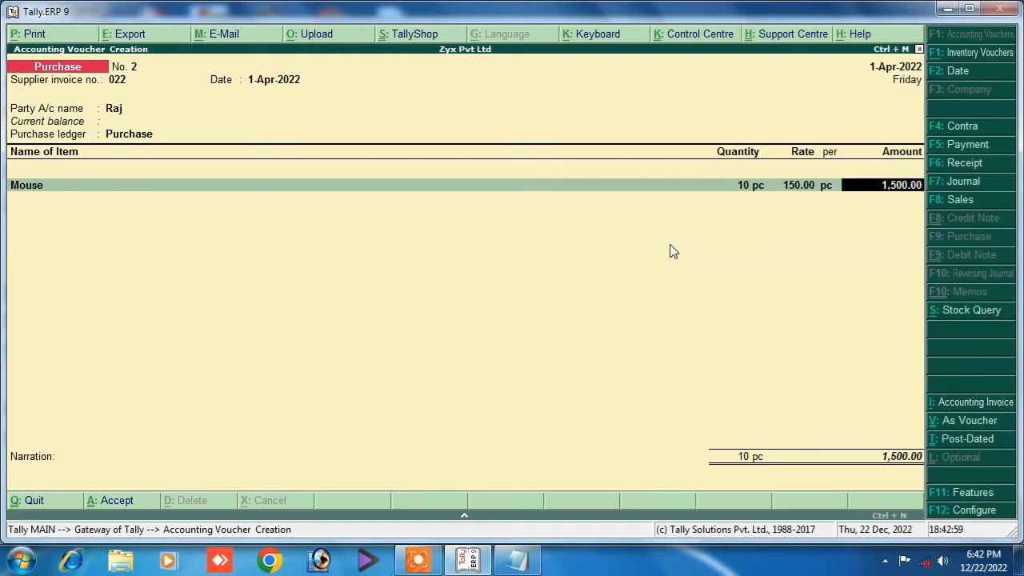
key("Return")
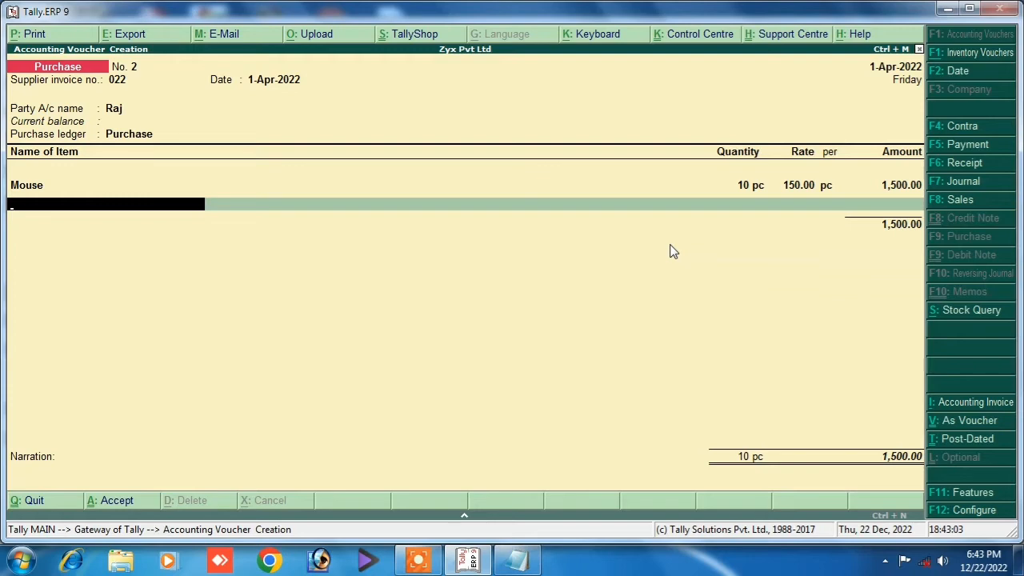
Create stock item Ssd under Primary with unit pc on the second line, then view Notepad.
key("alt+c")
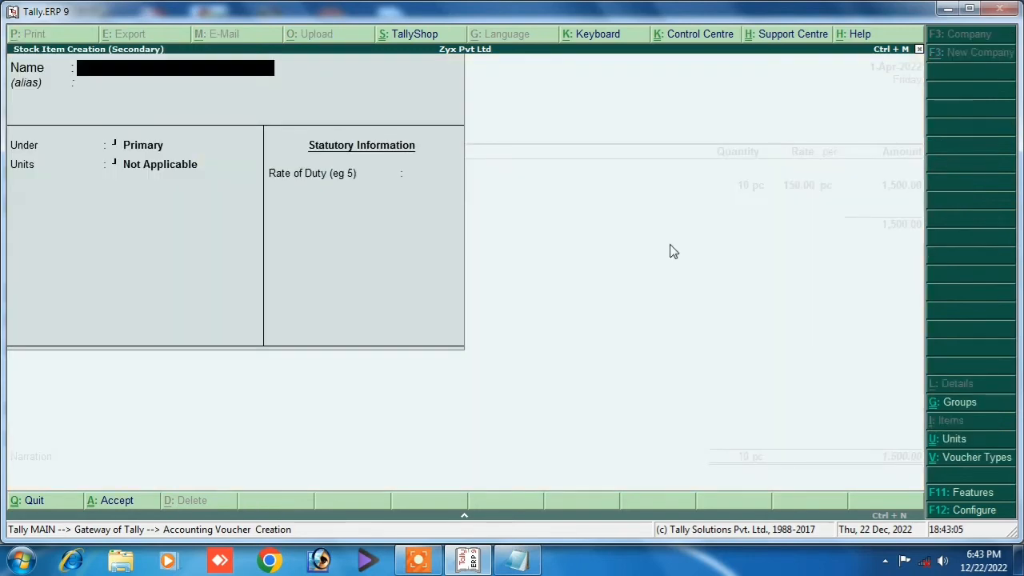
type("Ssd")
key("Return")
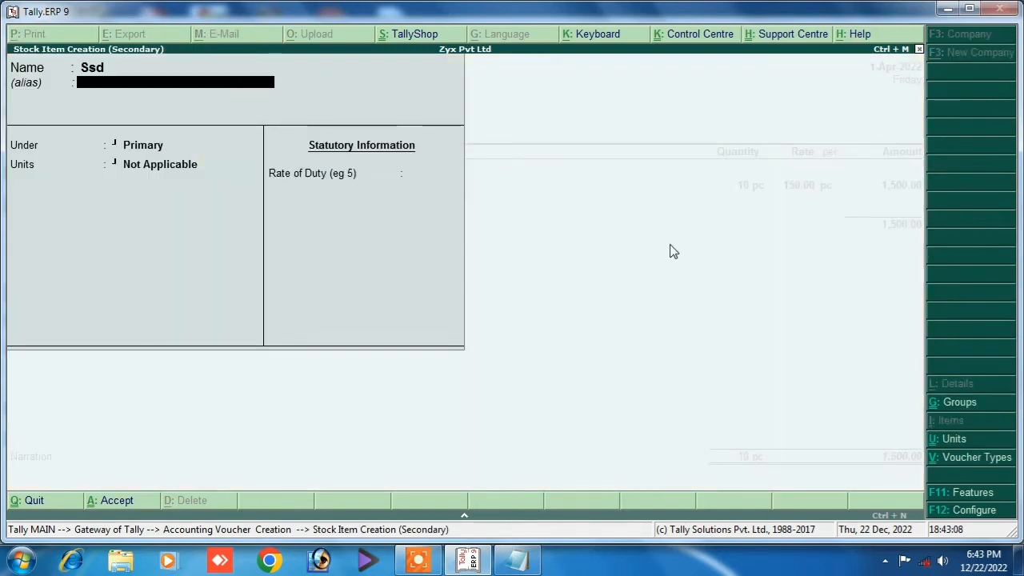
key("Return")
key("Return")
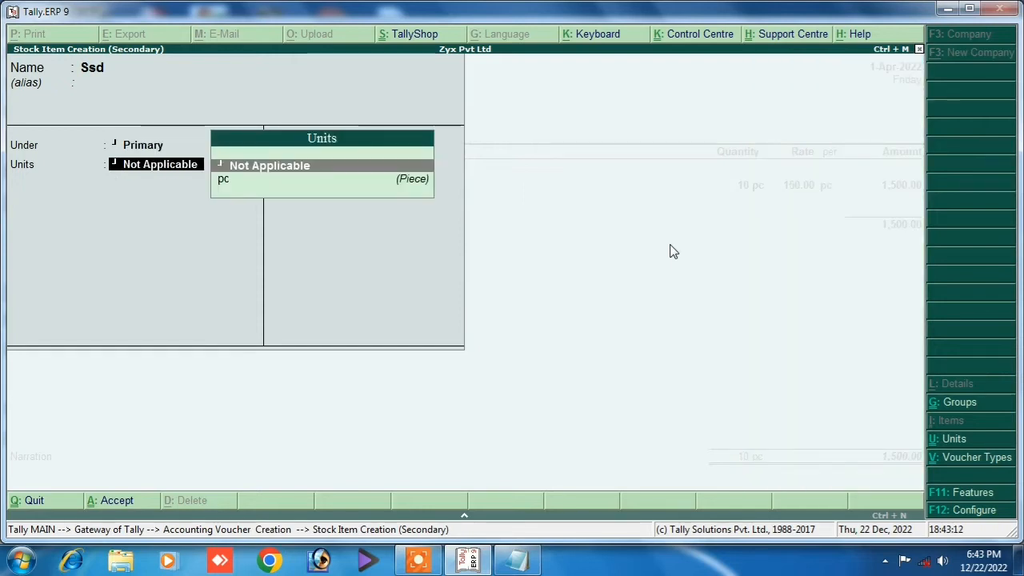
key("Down")
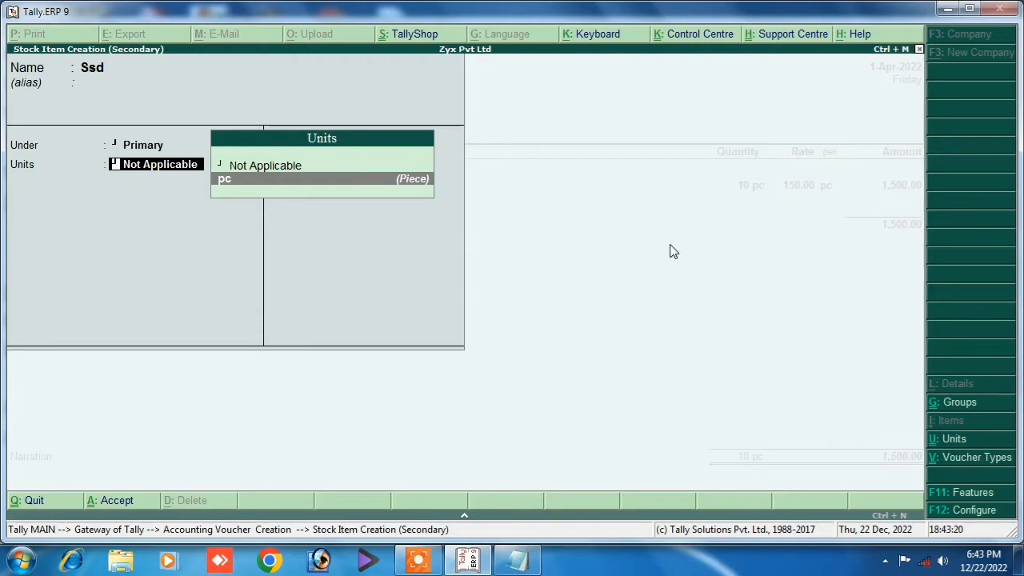
key("Return")
key("Return")
key("Return")
key("Return")
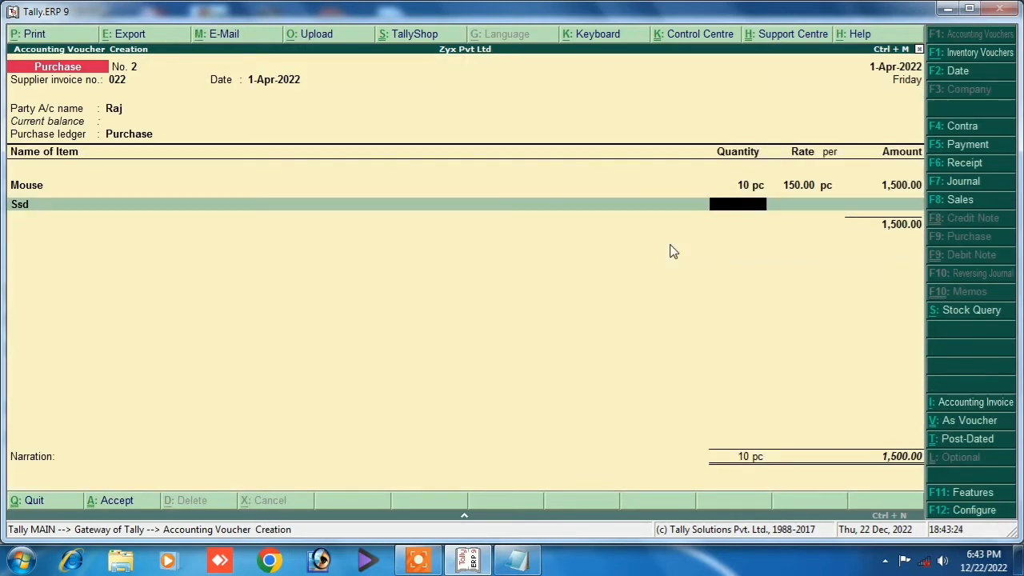
left_click(518, 560)
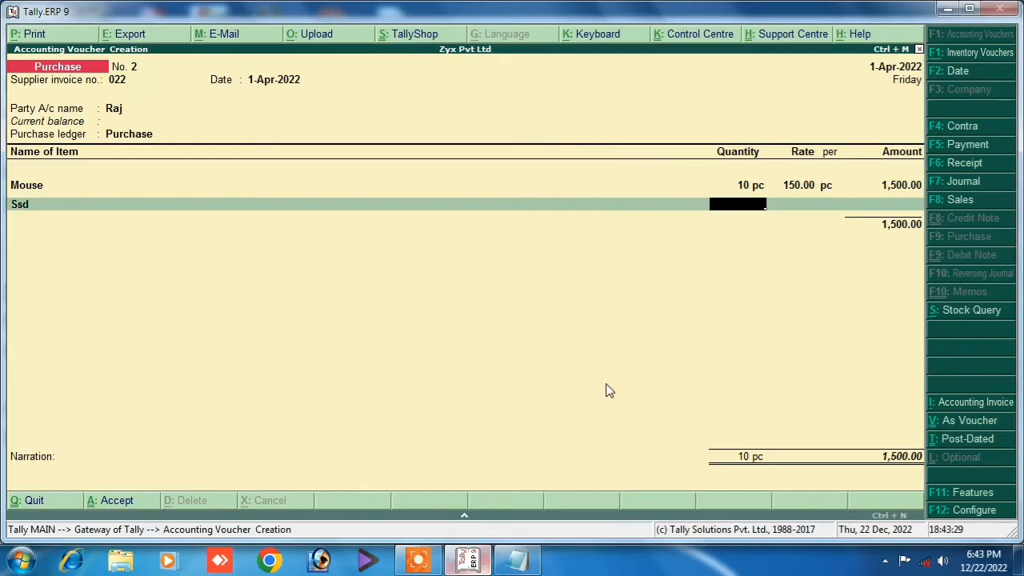
Enter Ssd as 2 pc at 1,500.00, giving a 3,000.00 line amount.
left_click(468, 560)
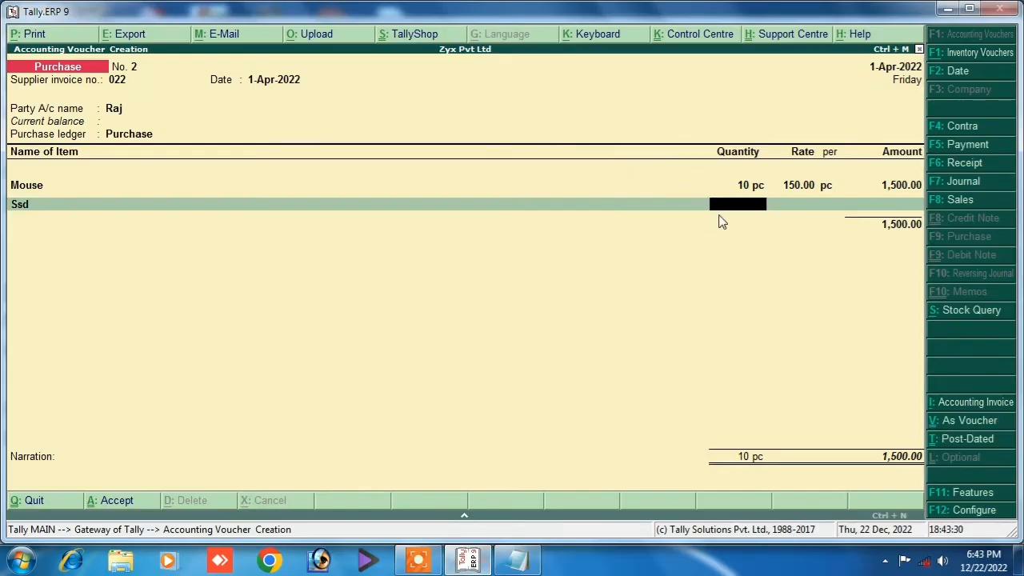
type("2")
key("Return")
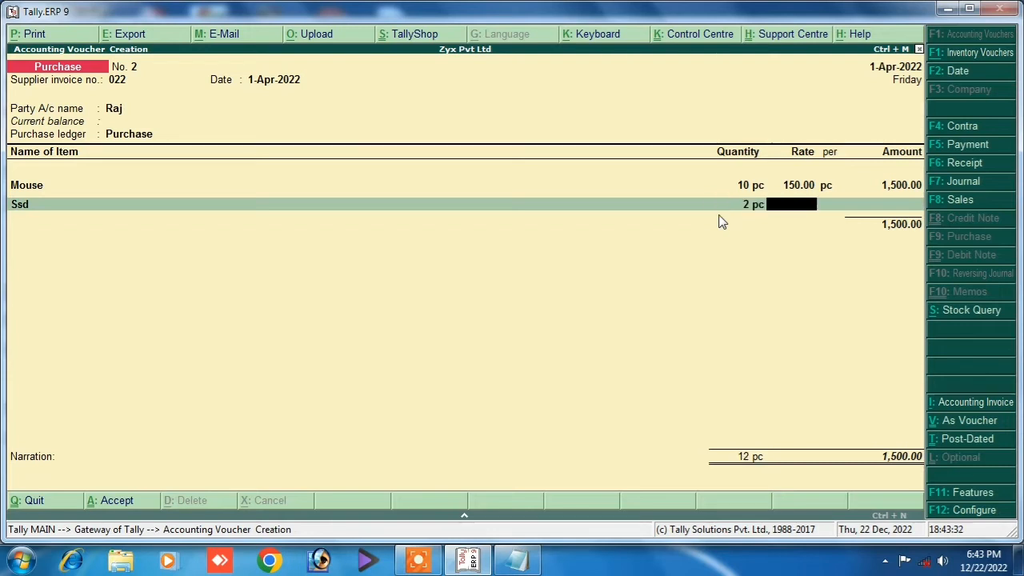
type("1500")
key("Return")
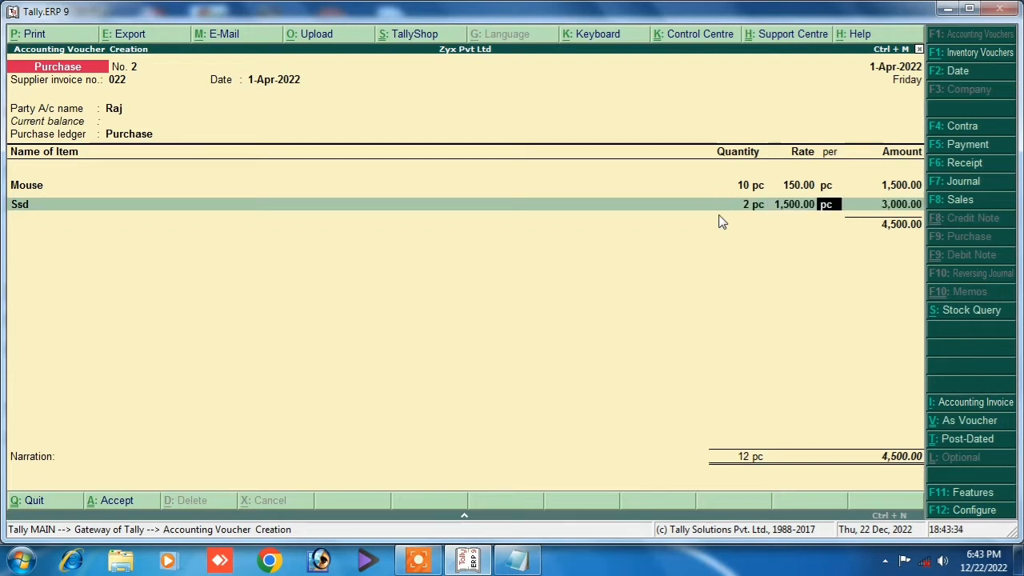
key("Return")
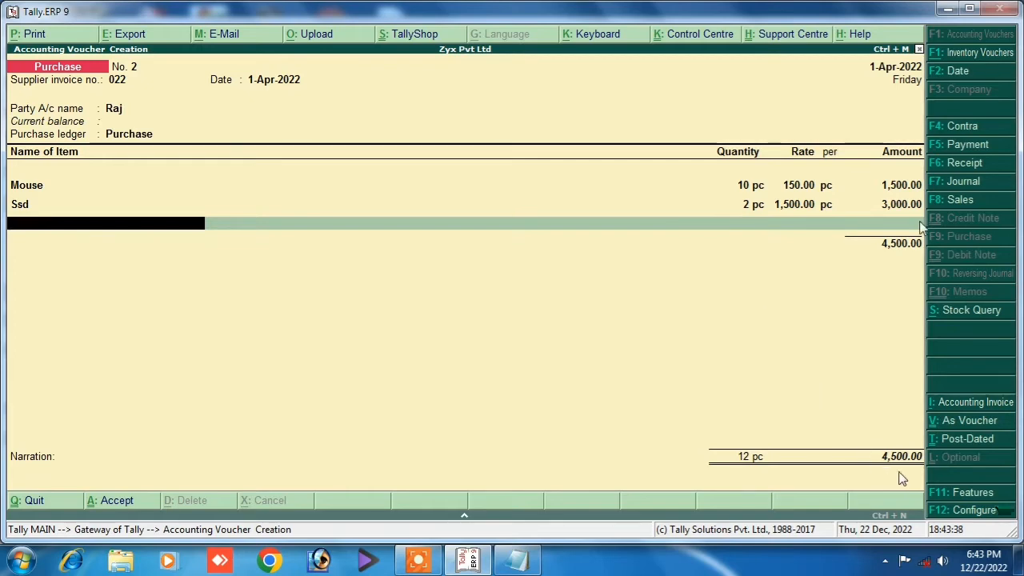
End the item list, add the narration 'being purchase', and save the 4,500.00 voucher.
key("Return")
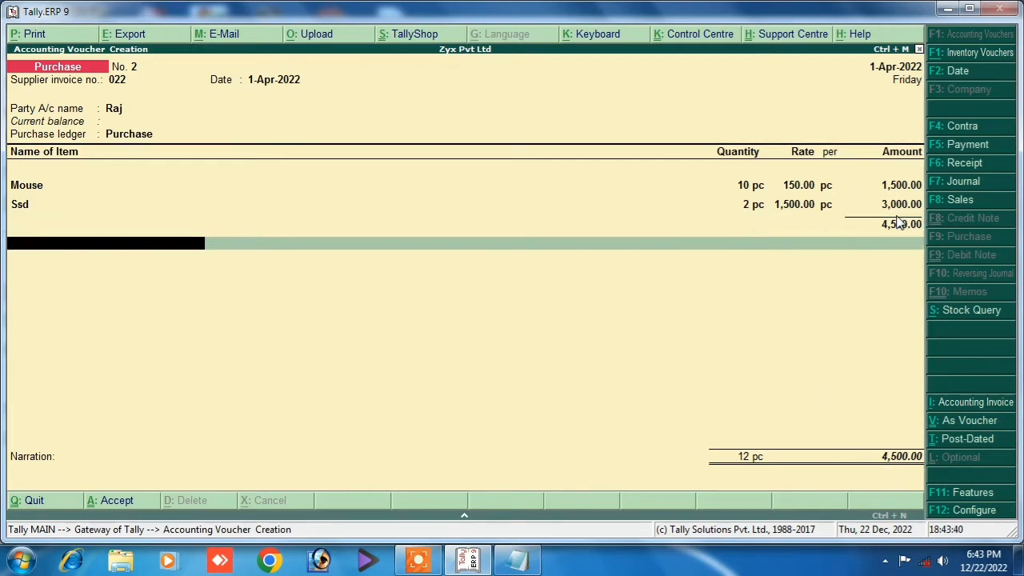
type("be")
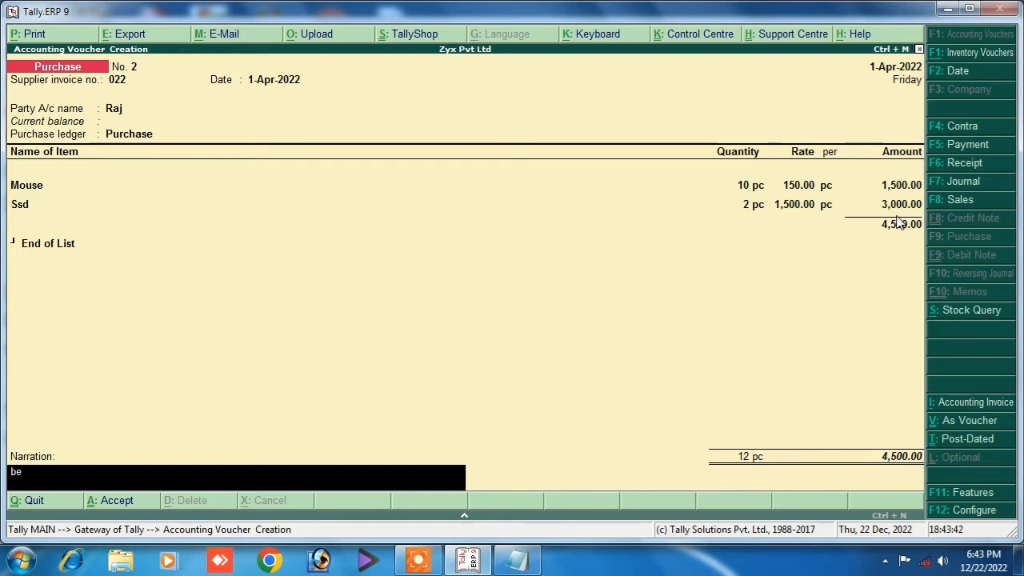
type("ing purchase")
key("Return")
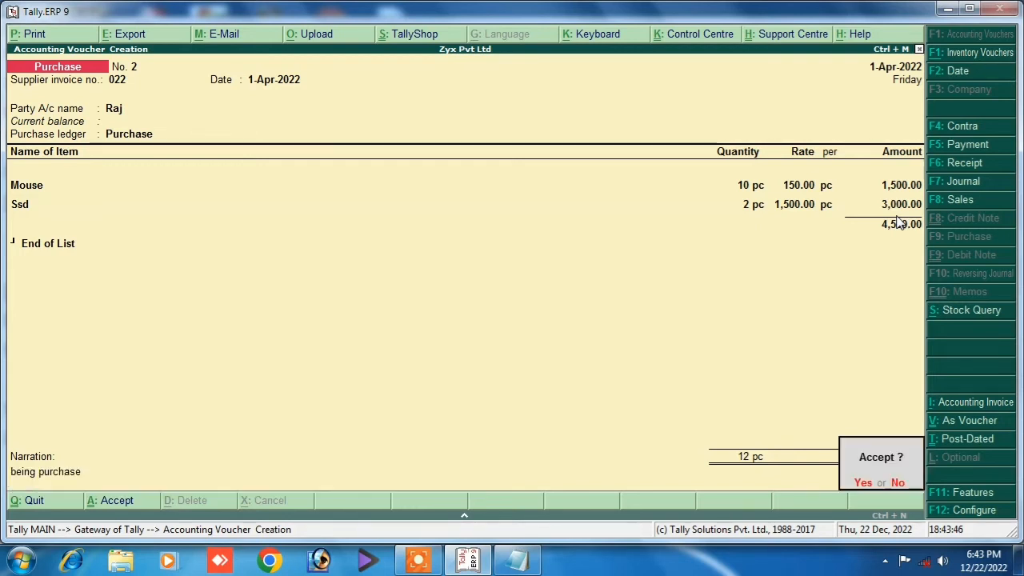
key("Return")
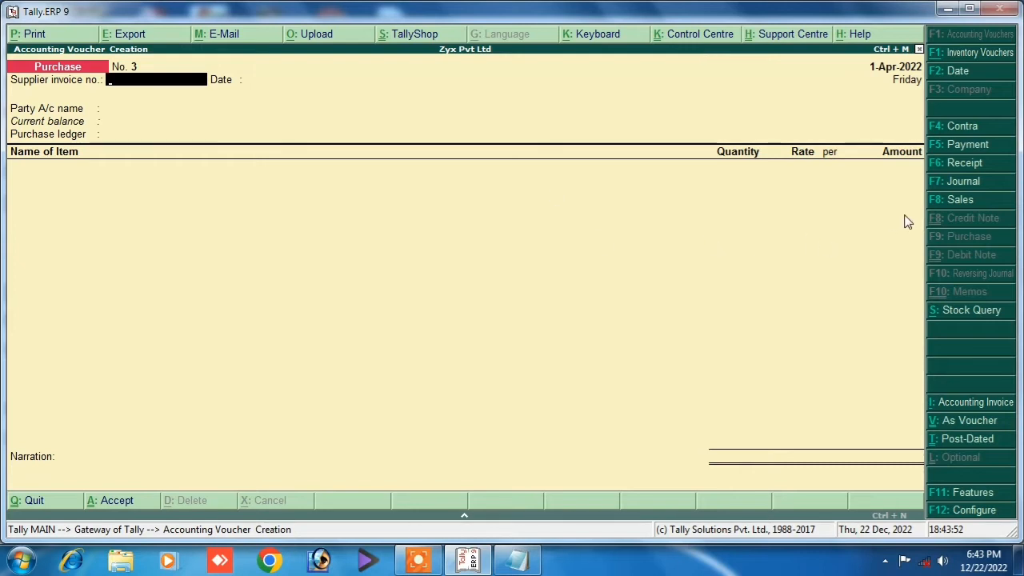
Start a Sales voucher with Cash as the party account, discarding a stray new-ledger form, and accept party details.
left_click(936, 201)
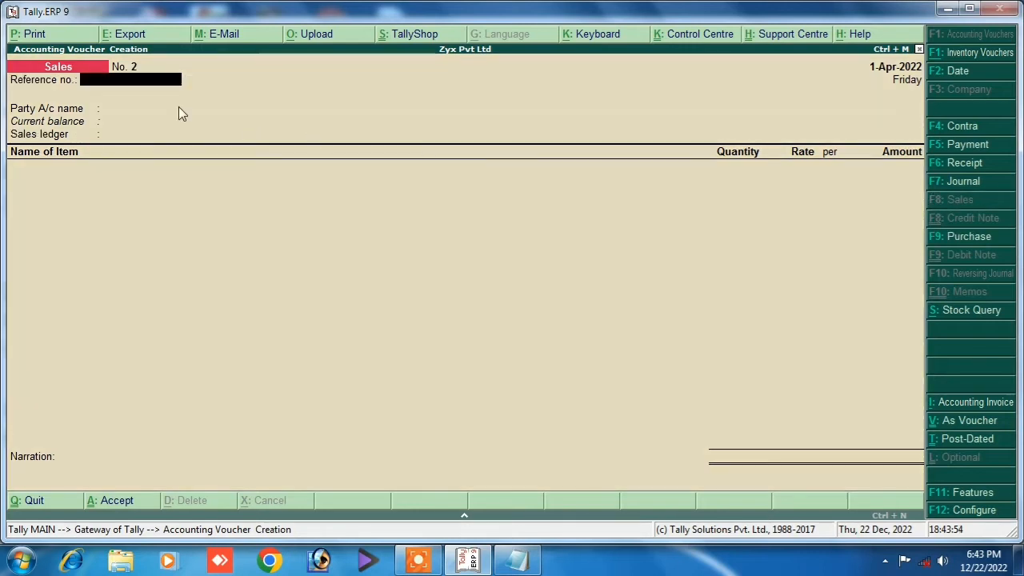
key("Return")
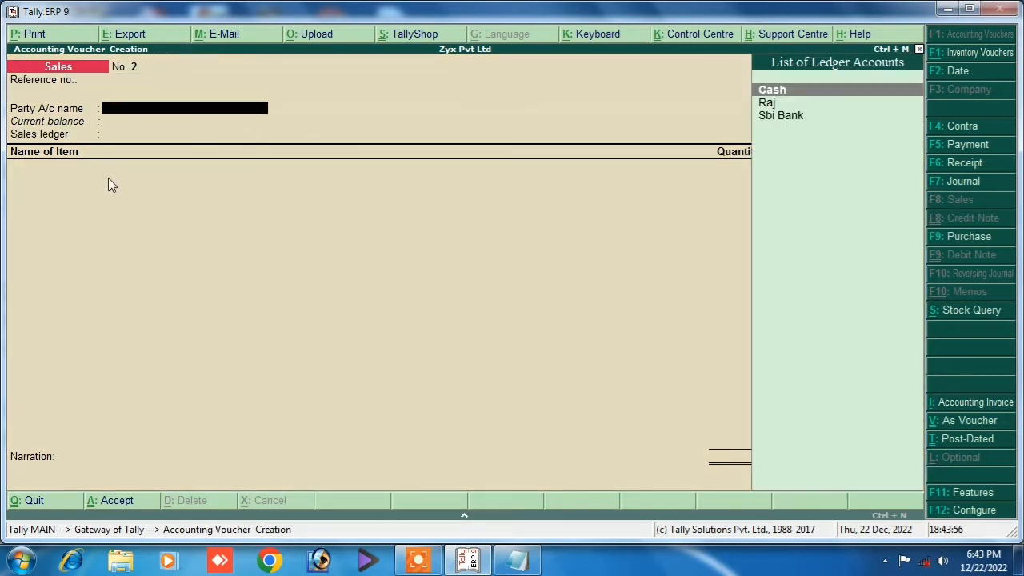
key("Down")
key("Down")
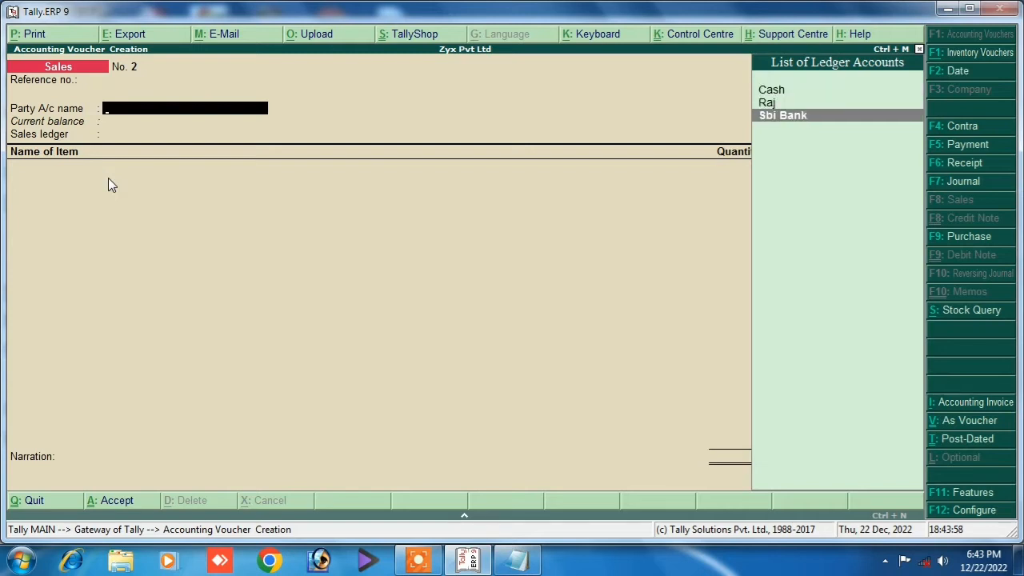
key("Up")
key("Up")
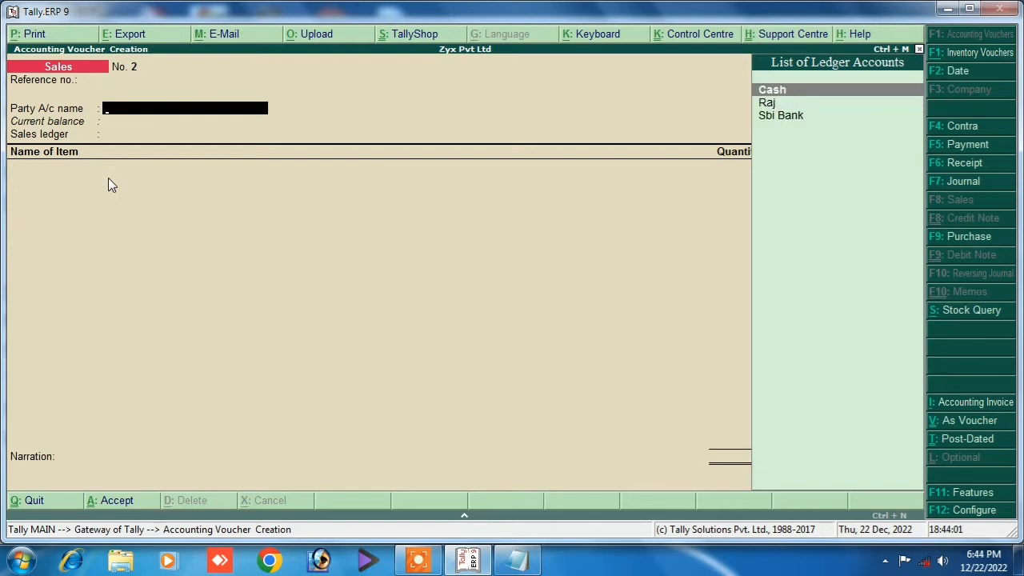
key("alt+c")
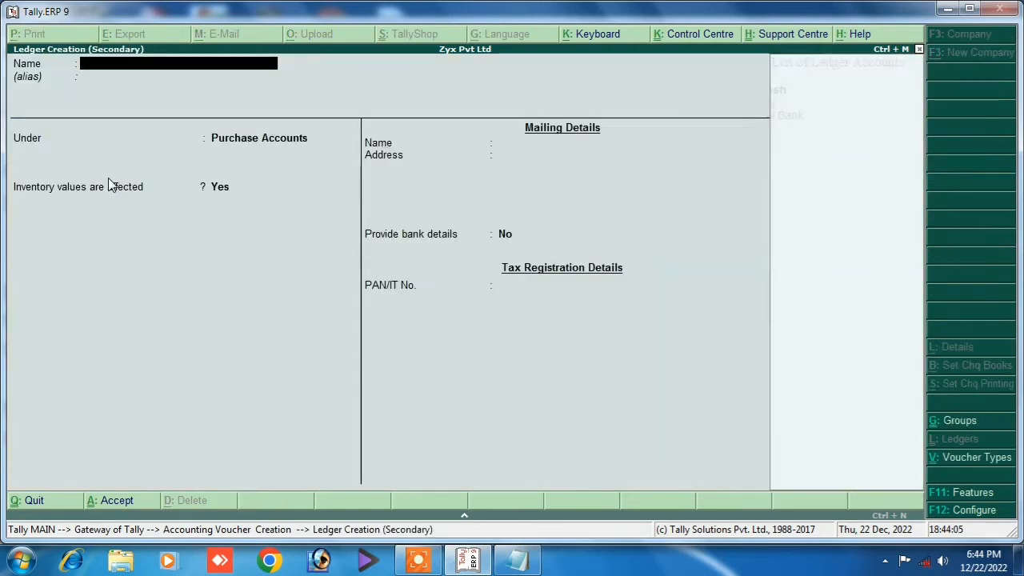
key("Escape")
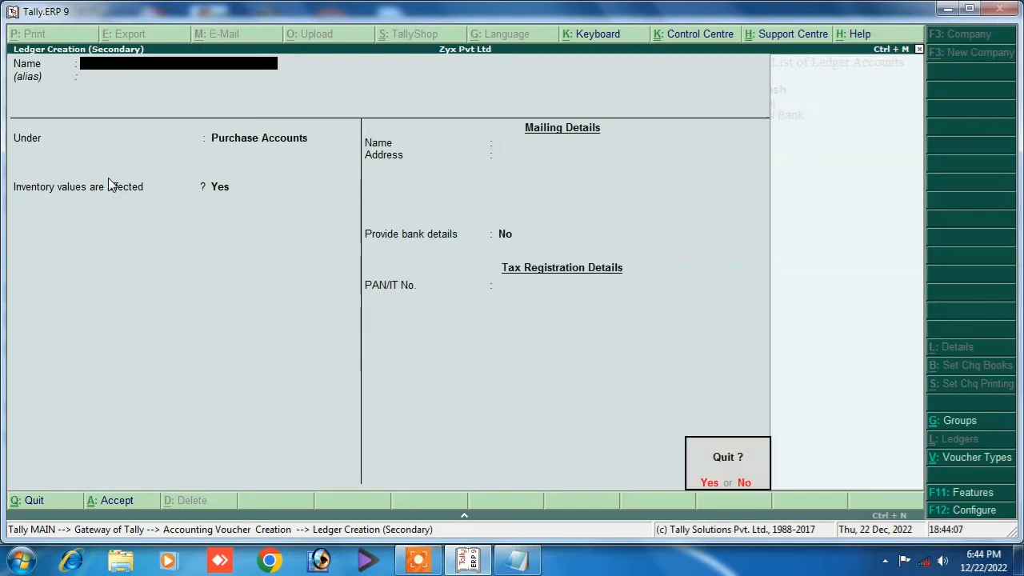
key("y")
key("Return")
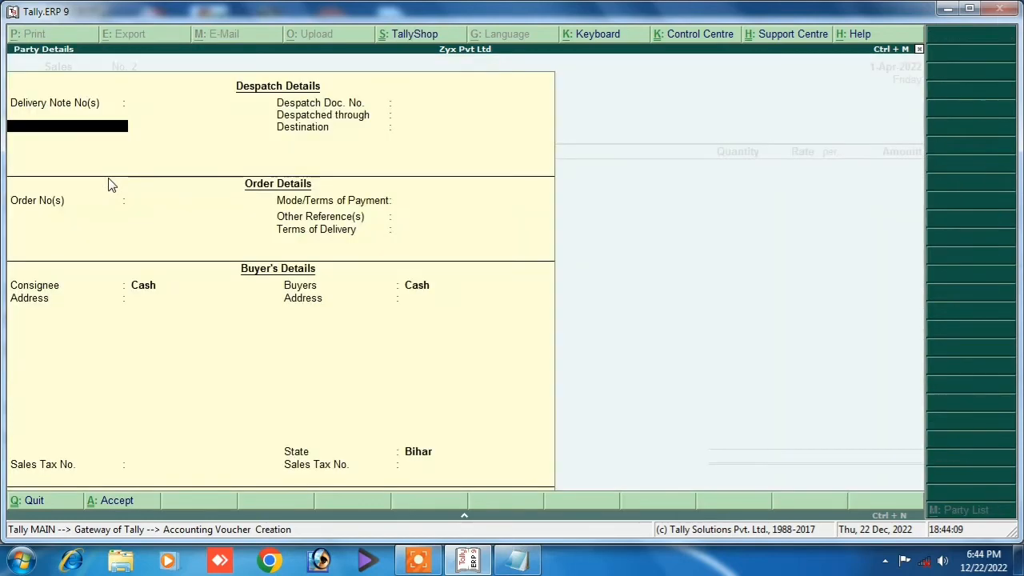
key("Return")
key("Return")
key("Return")
key("Return")
key("Return")
key("Return")
key("Return")
key("Return")
key("Return")
key("Return")
key("Return")
key("Return")
key("Return")
key("Return")
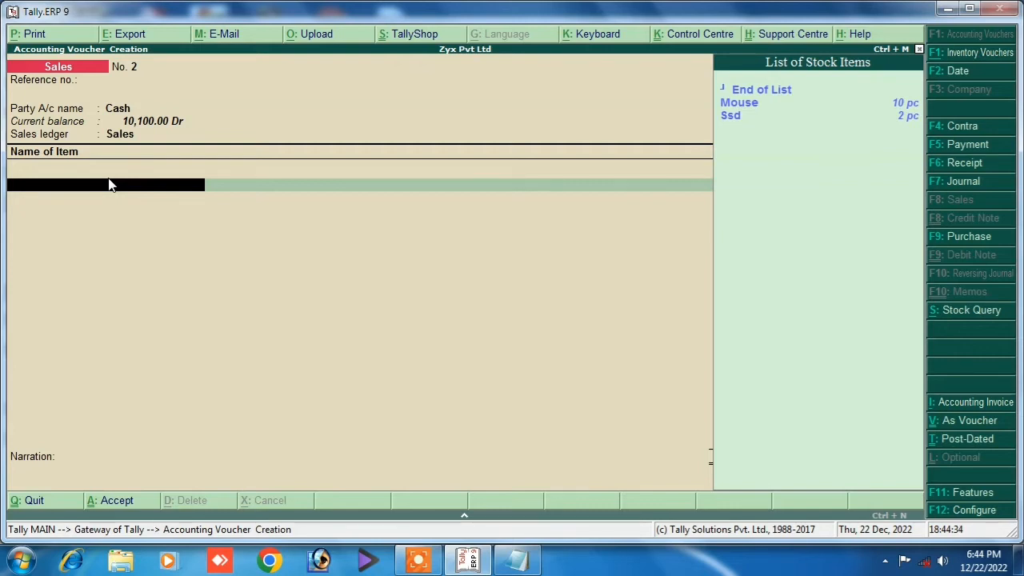
Add Mouse as 2 pc at 200.00 for a 400.00 line, checking Notepad.
key("Down")
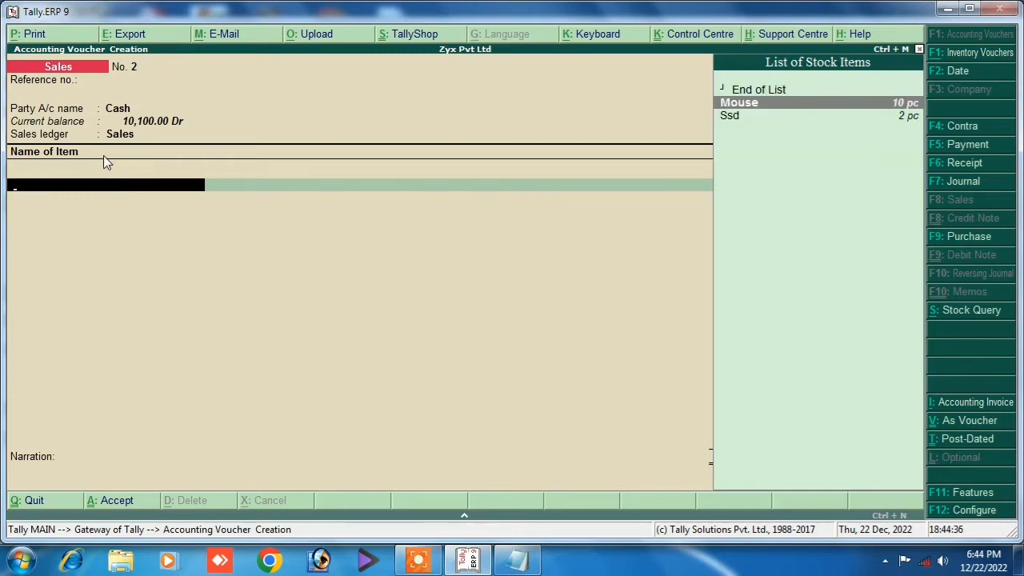
left_click(893, 108)
key("Return")
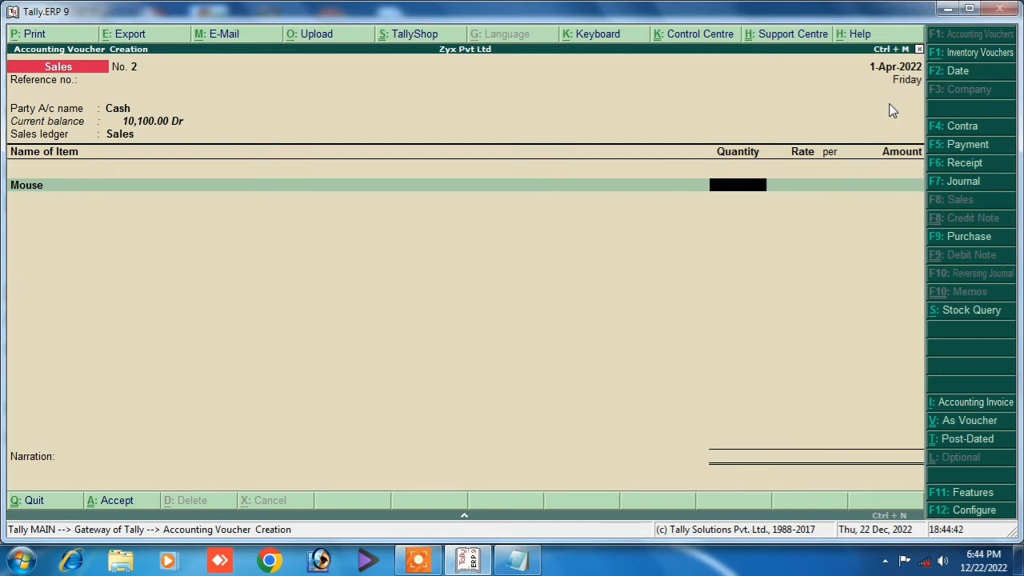
left_click(517, 560)
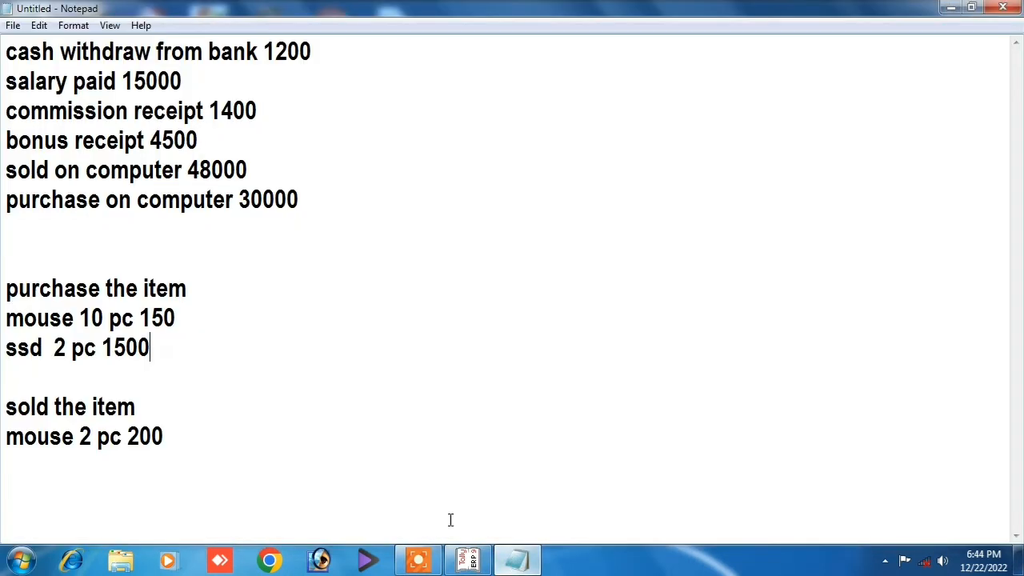
left_click(468, 560)
type("2")
key("Return")
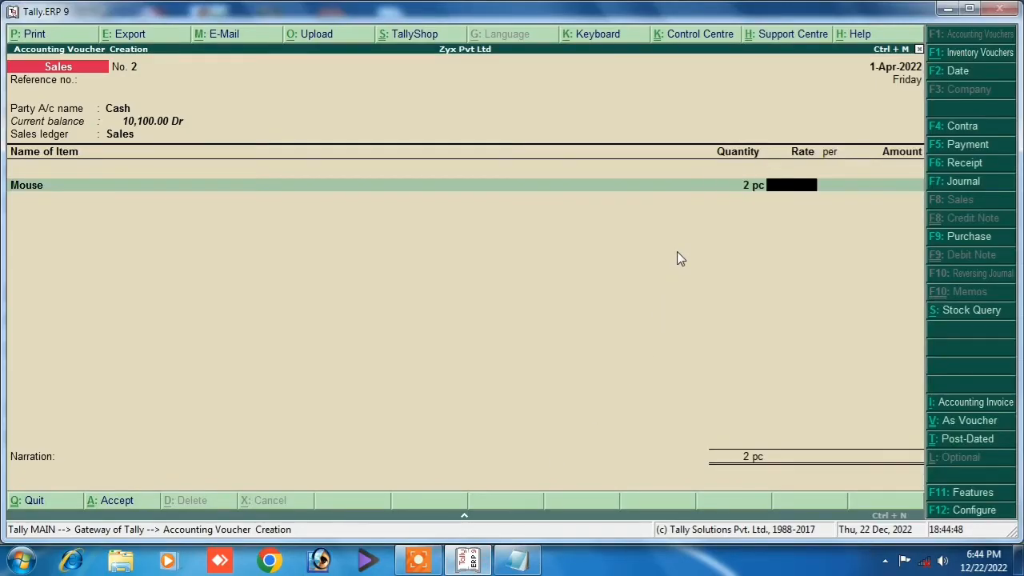
type("200")
key("Return")
key("Return")
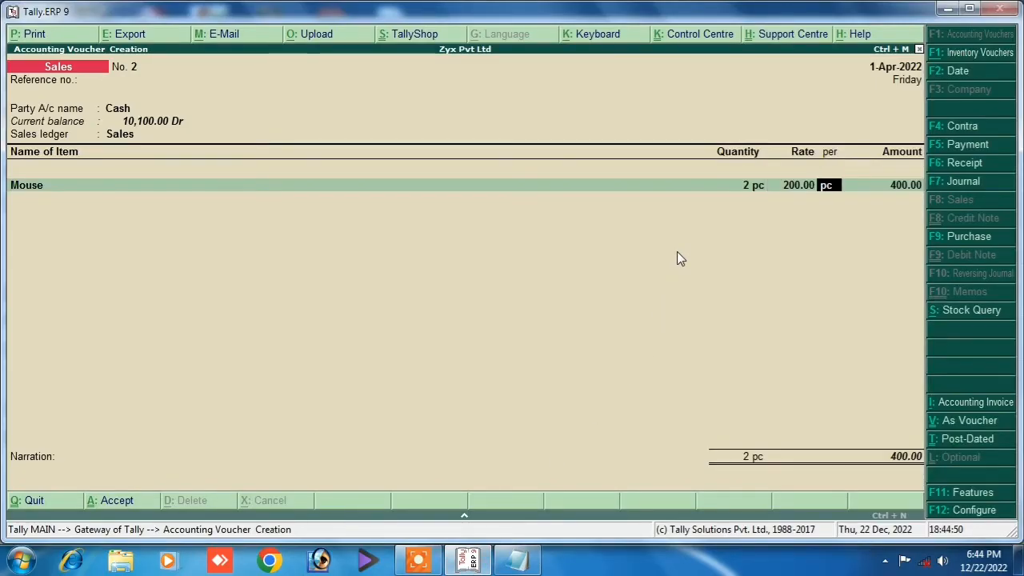
key("Return")
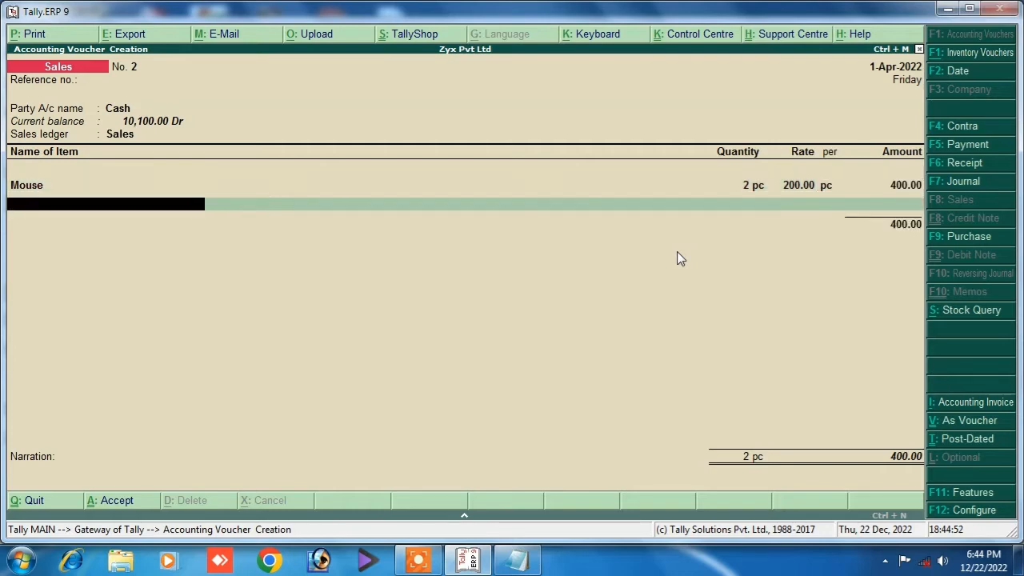
Choose End of List, enter the narration 'being sold', and save the sales voucher.
key("space")
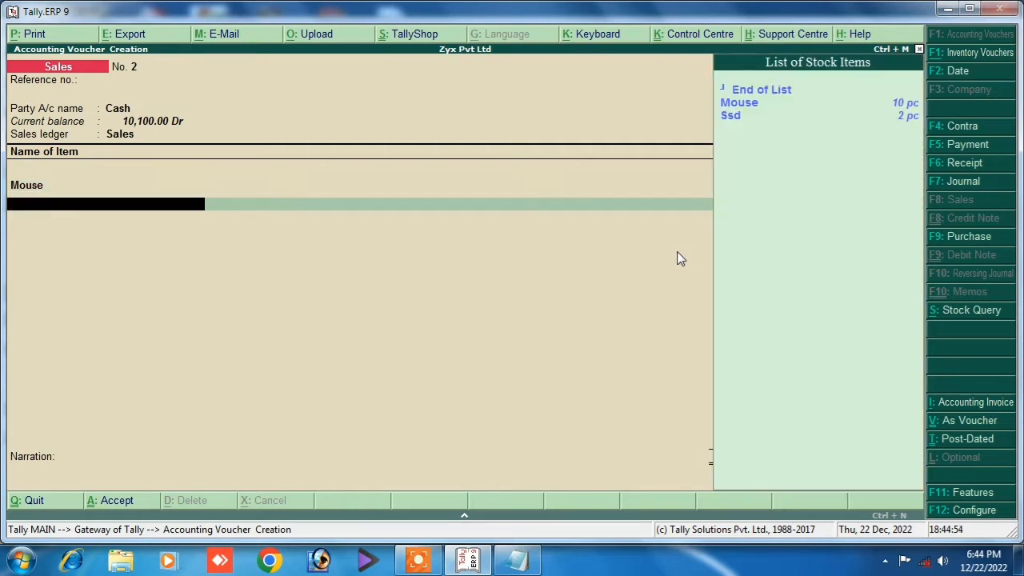
key("Down")
key("Down")
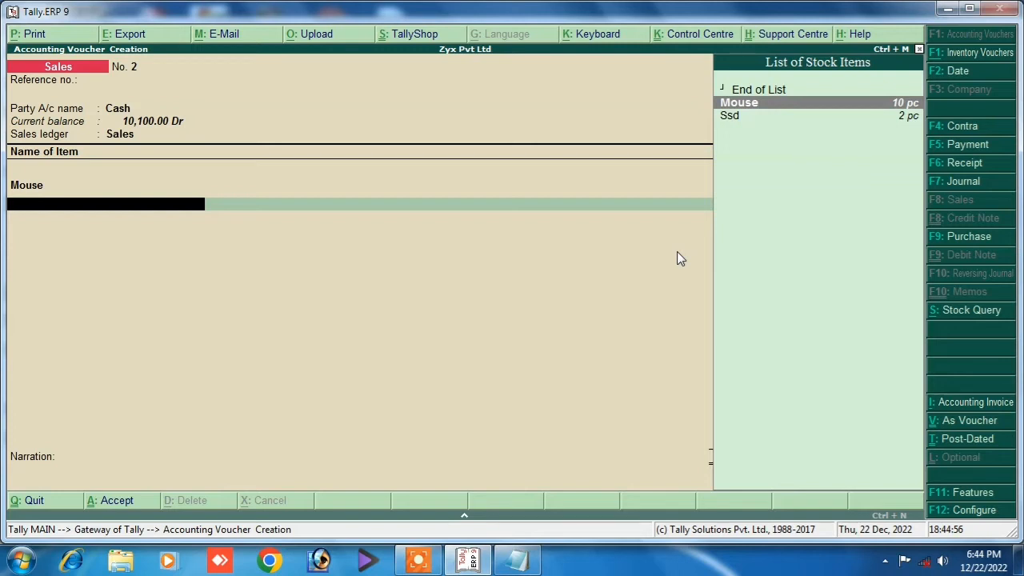
key("Up")
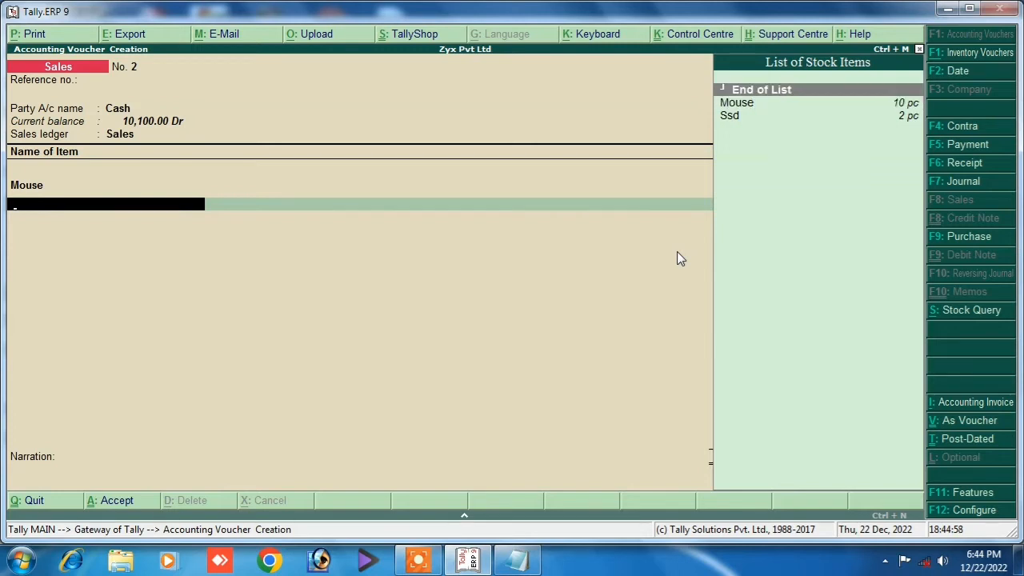
key("Return")
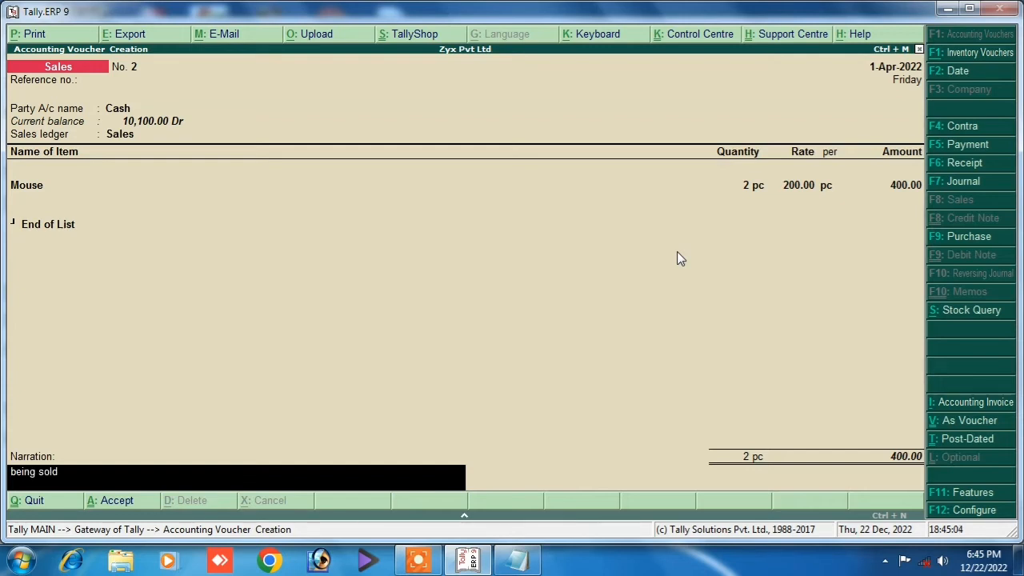
key("Return")
key("Return")
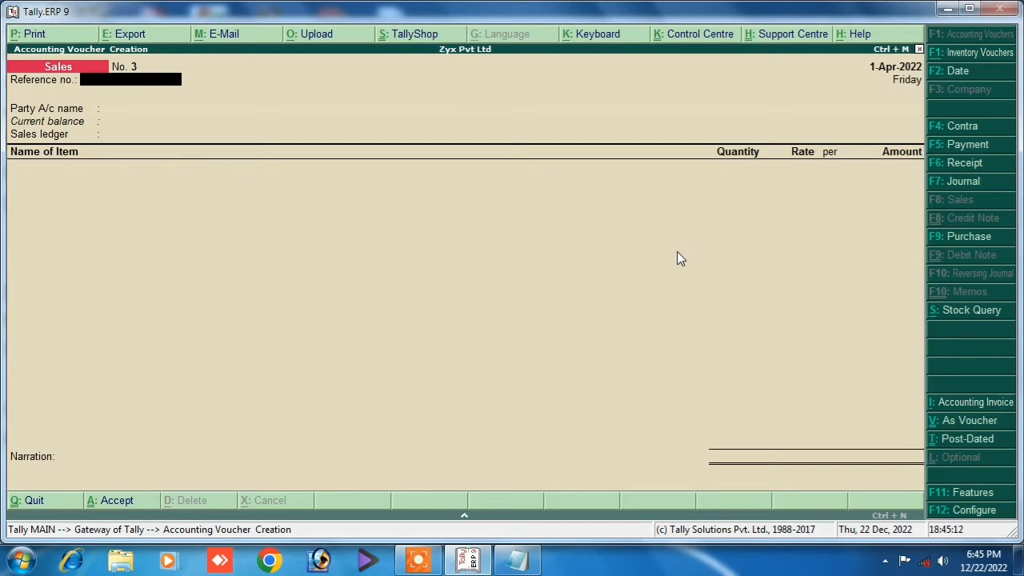
Open the Day Book from Display and switch it to detailed view.
key("Escape")
key("Escape")
key("Escape")
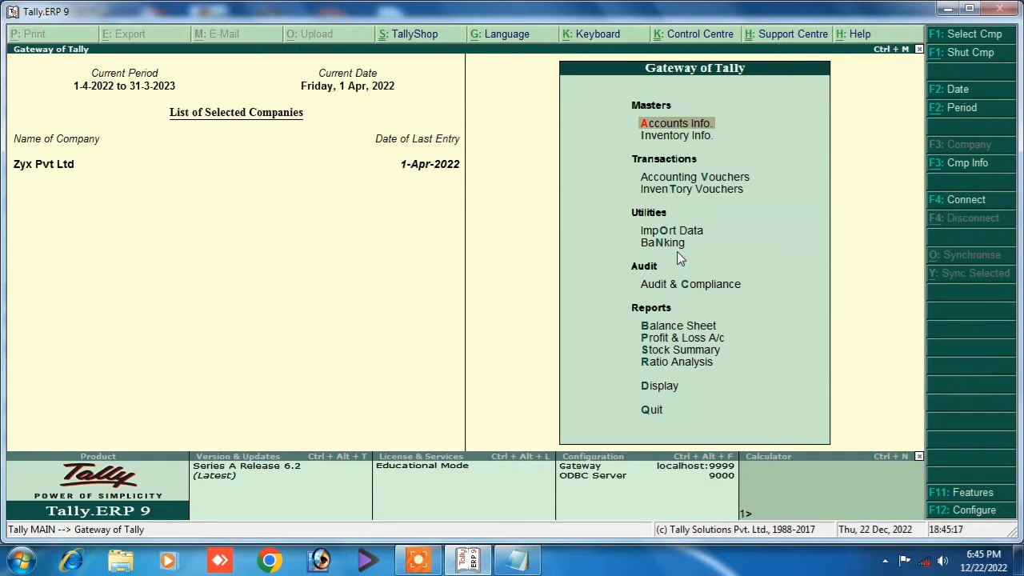
key("Down")
key("Down")
key("Down")
key("Down")
key("Down")
key("Down")
key("Down")
key("Down")
key("Down")
key("Down")
key("Down")
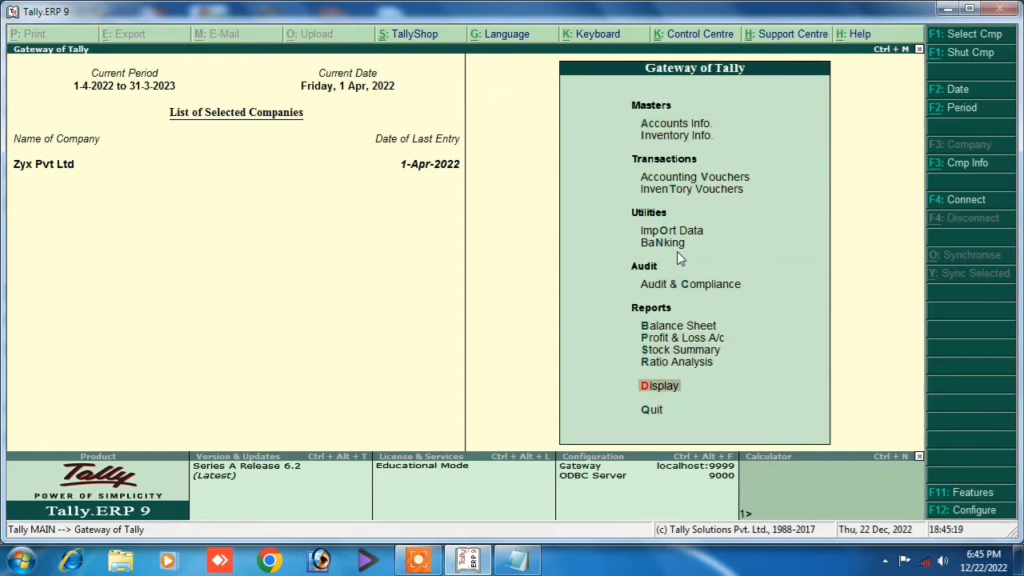
key("Return")
key("Down")
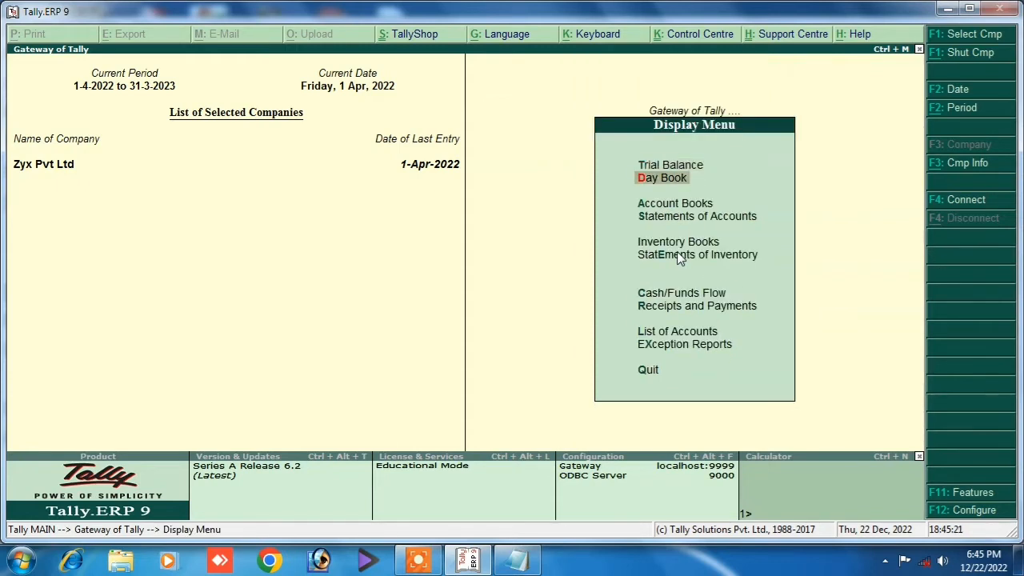
key("Return")
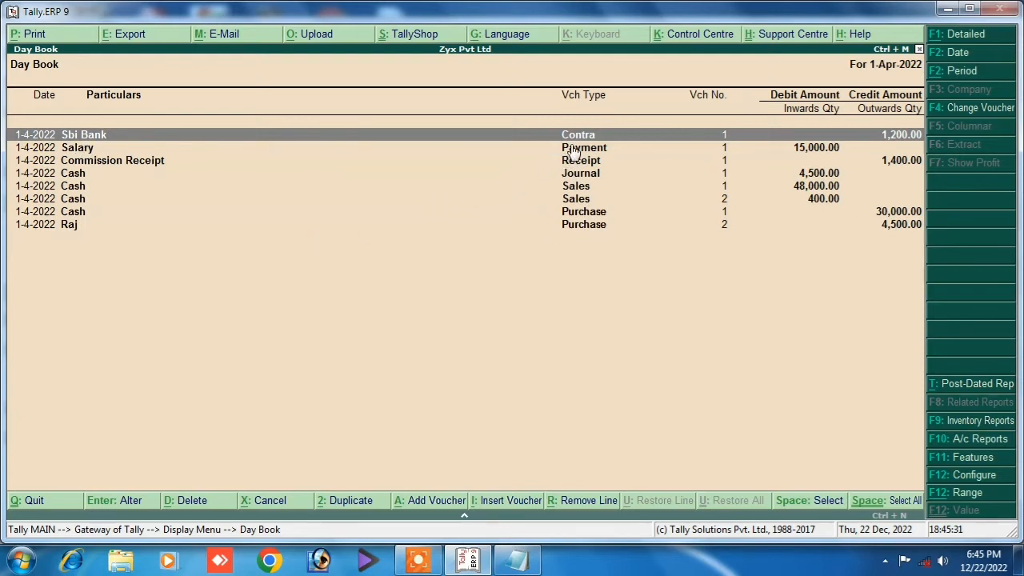
key("alt+F1")
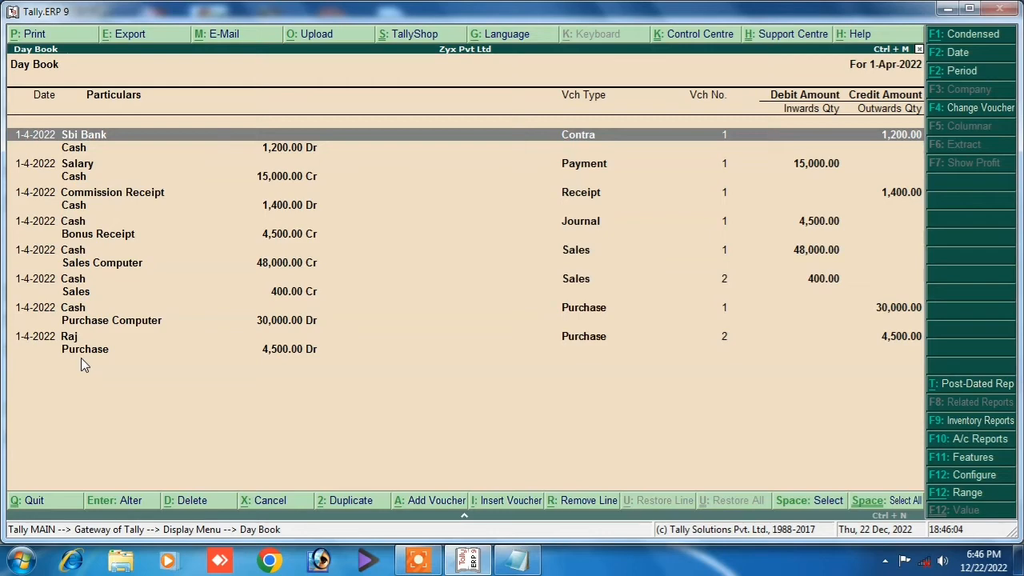
Close the Day Book and reopen it from Display to review the 1-Apr-2022 vouchers.
key("Escape")
key("Escape")
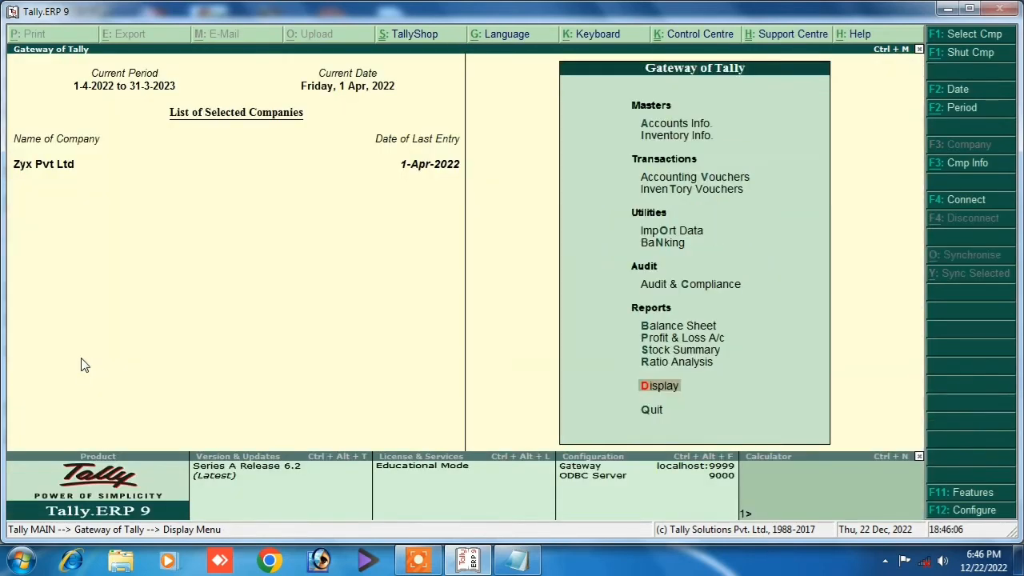
key("Escape")
key("Escape")
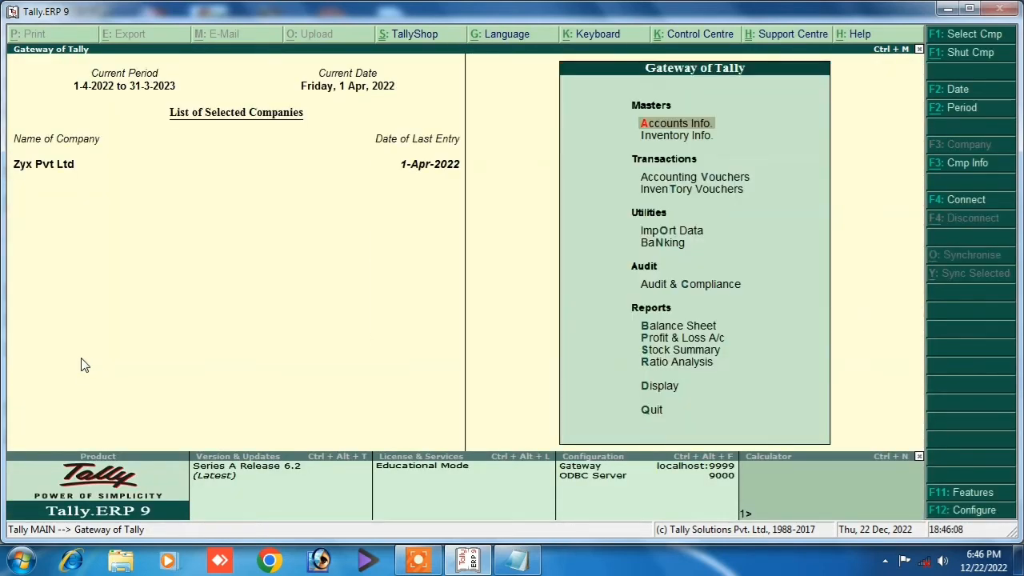
key("Down")
key("Down")
key("Down")
key("Down")
key("Down")
key("Down")
key("Down")
key("Down")
key("Down")
key("Down")
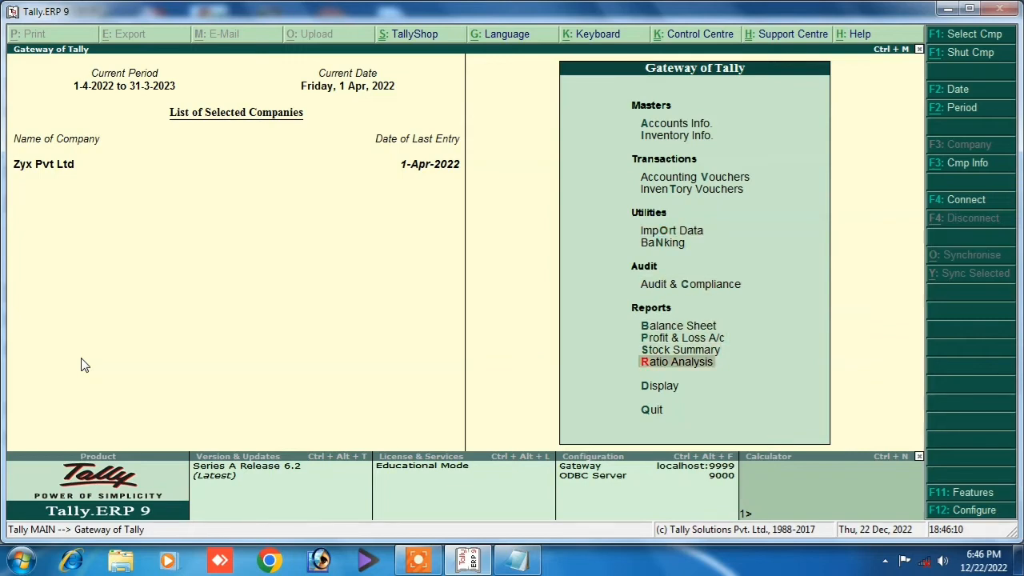
key("Down")
key("Return")
key("Down")
key("Return")
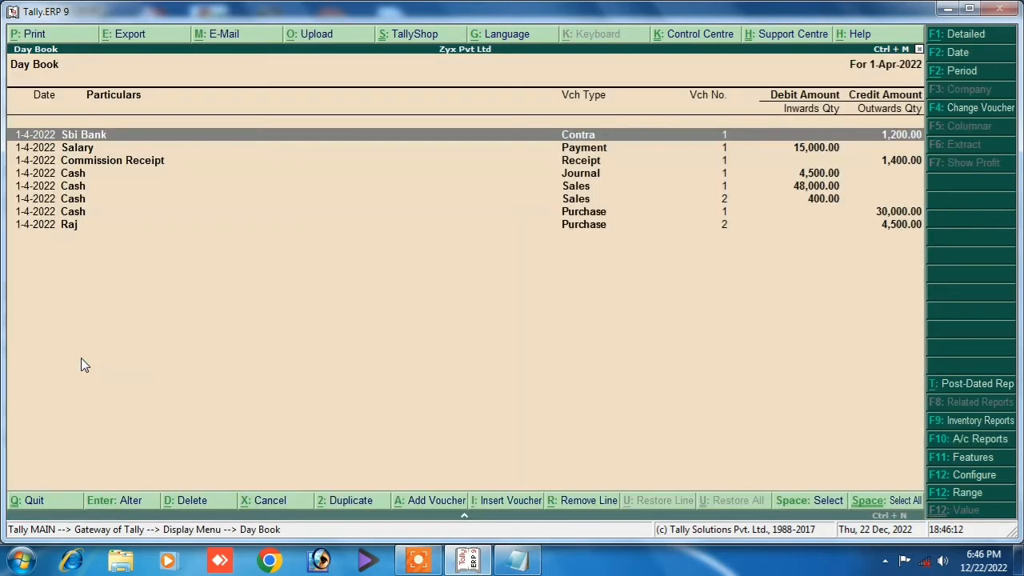
Open the supplier's purchase voucher from the Day Book, then quit back to the Gateway of Tally.
key("Down")
key("Down")
key("Down")
key("Down")
key("Down")
key("Down")
key("Down")
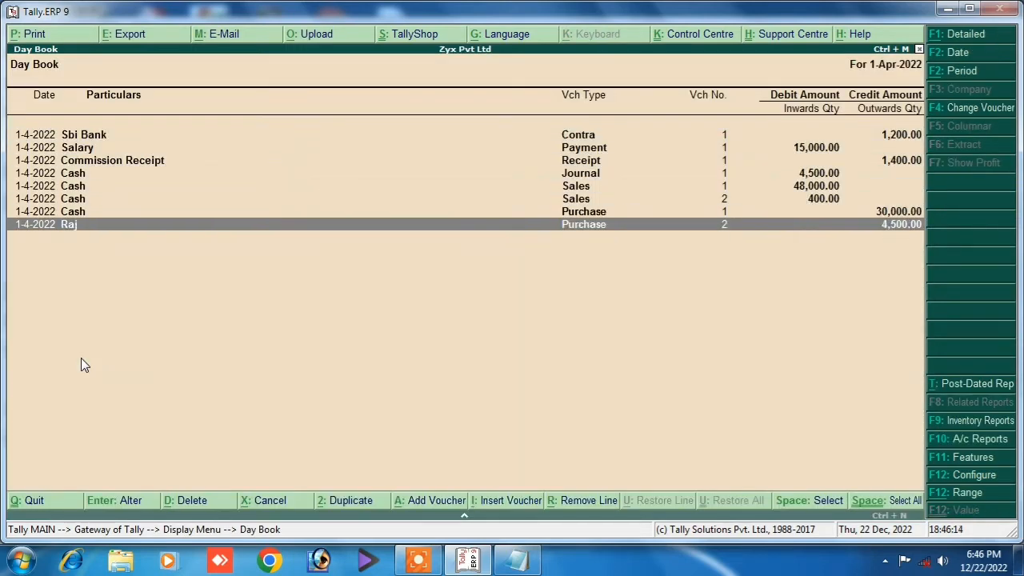
key("Return")
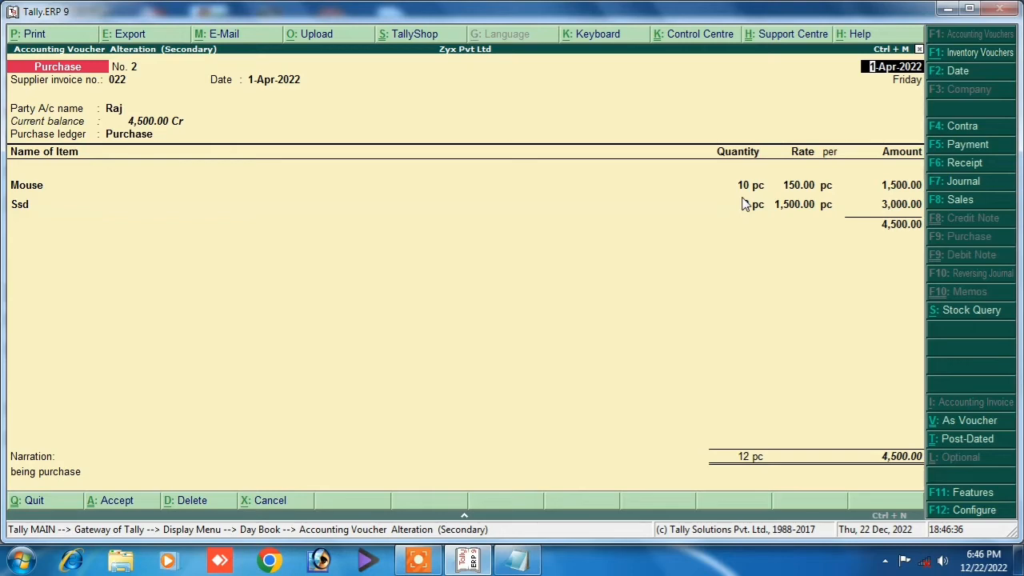
key("Escape")
key("y")
key("Escape")
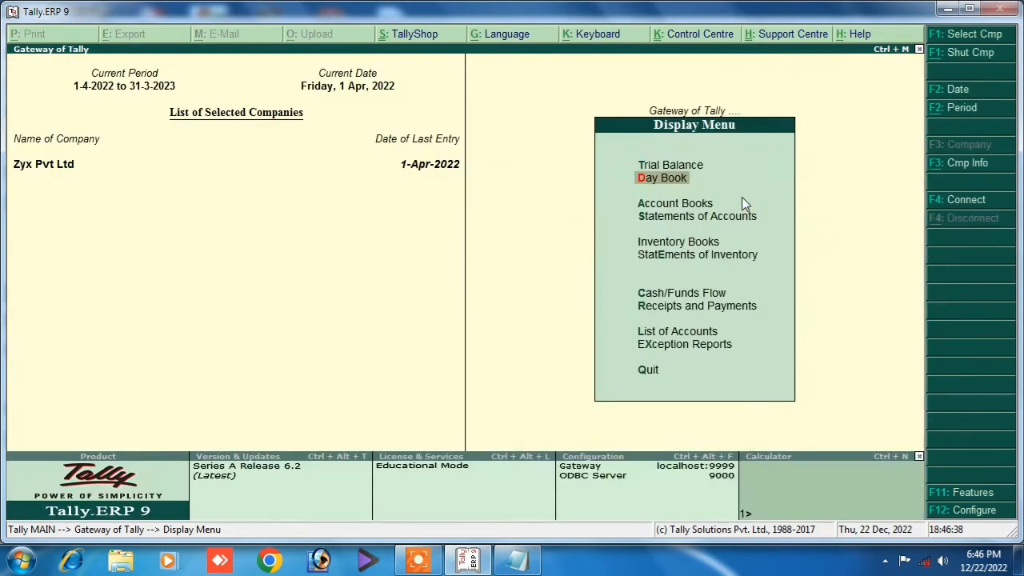
key("Escape")
key("y")
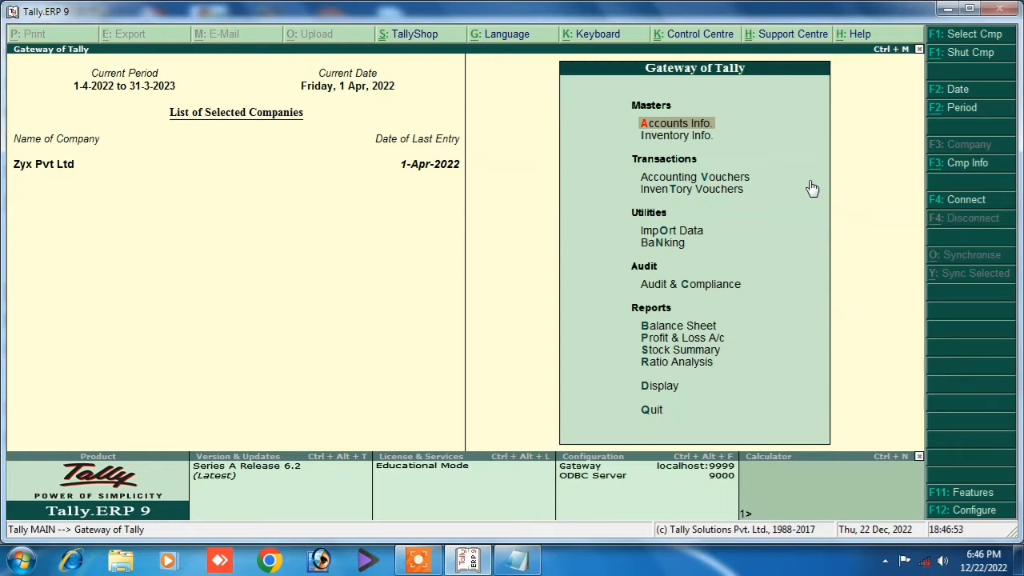
Open the F11 Inventory Features and go to the debit and credit notes option.
key("F11")
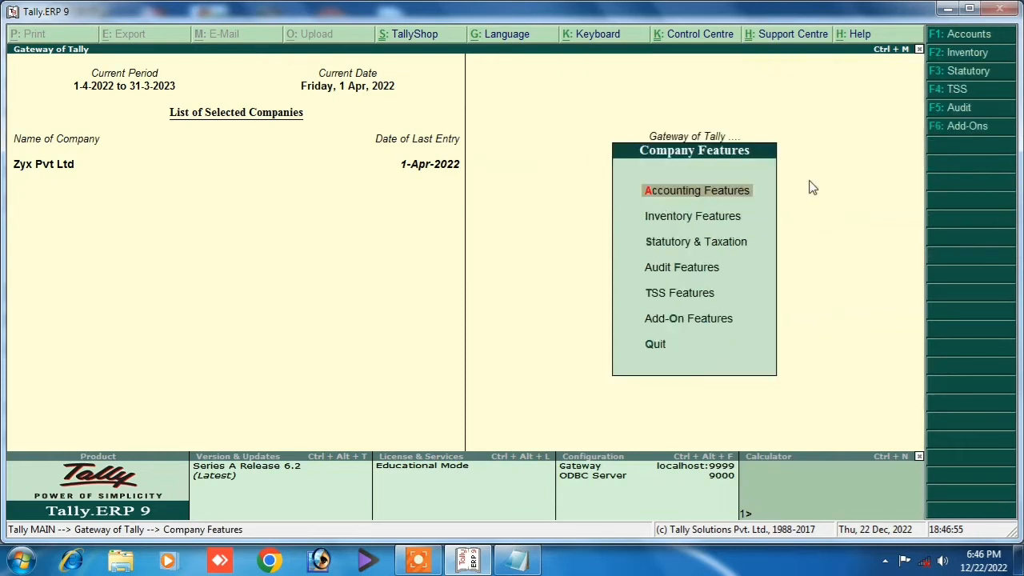
left_click(666, 224)
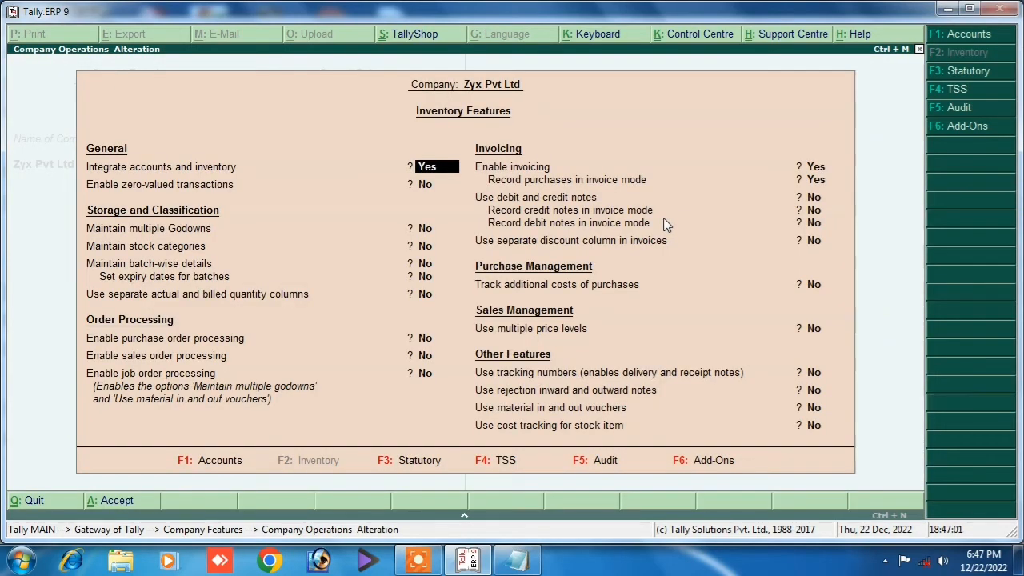
key("Return")
key("Return")
key("Return")
key("Return")
key("Return")
key("Return")
key("Return")
key("Return")
key("Return")
key("Return")
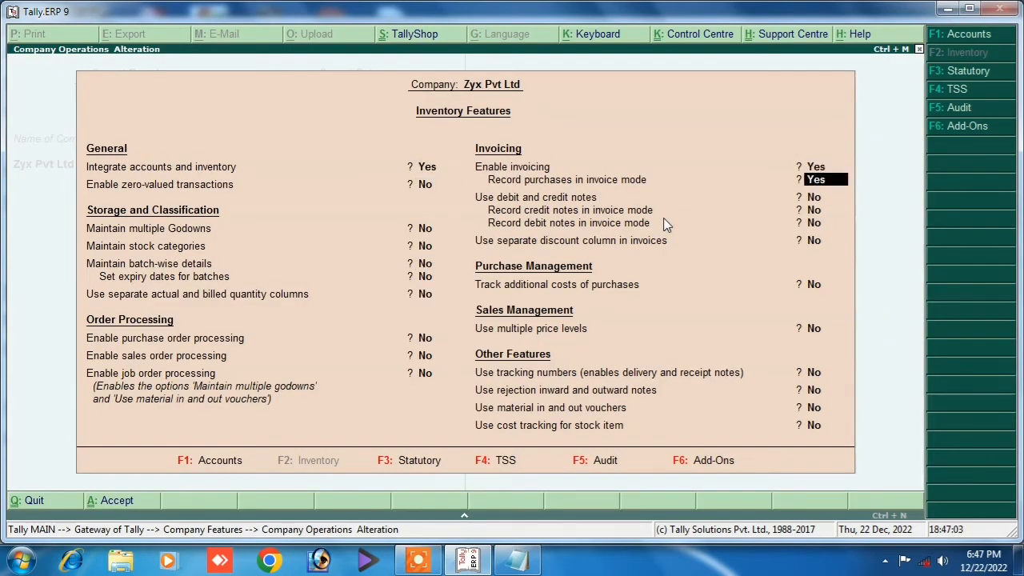
key("Up")
key("Return")
key("Return")
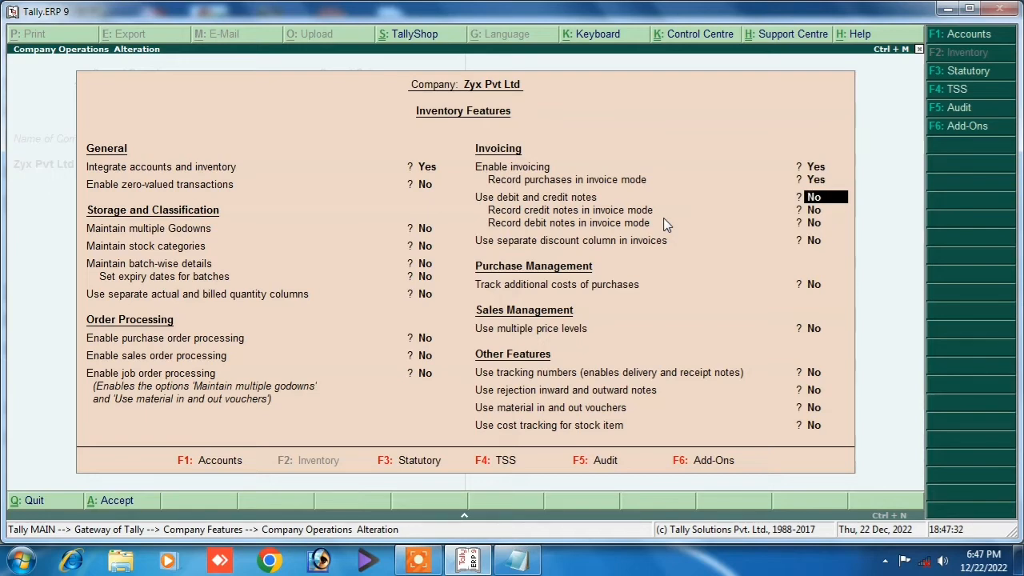
Set debit/credit notes, credit notes in invoice mode and debit notes in invoice mode to Yes, and accept.
type("y")
key("Return")
type("y")
key("Return")
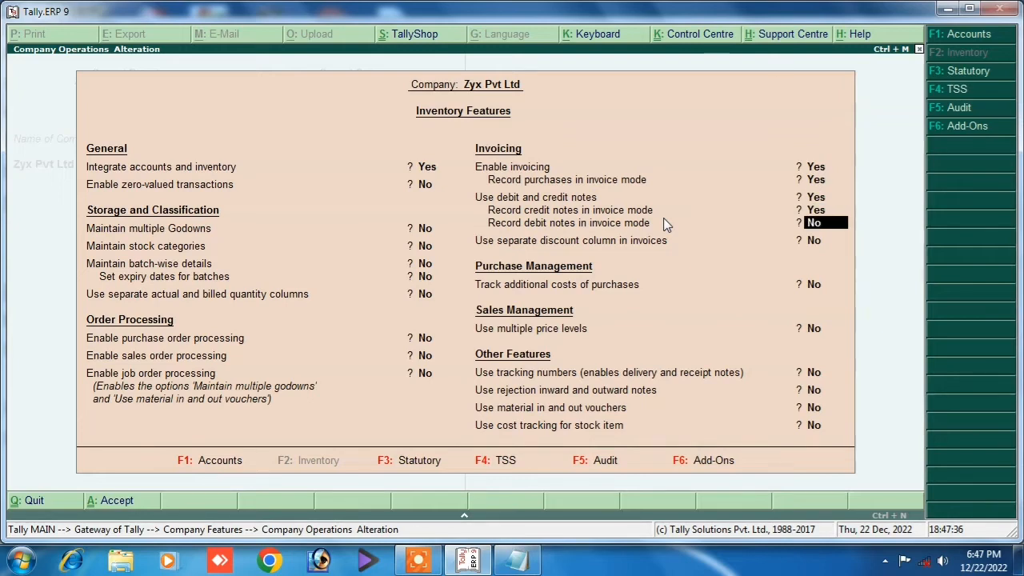
type("y")
key("Return")
key("Return")
key("Return")
key("Return")
key("Return")
key("Return")
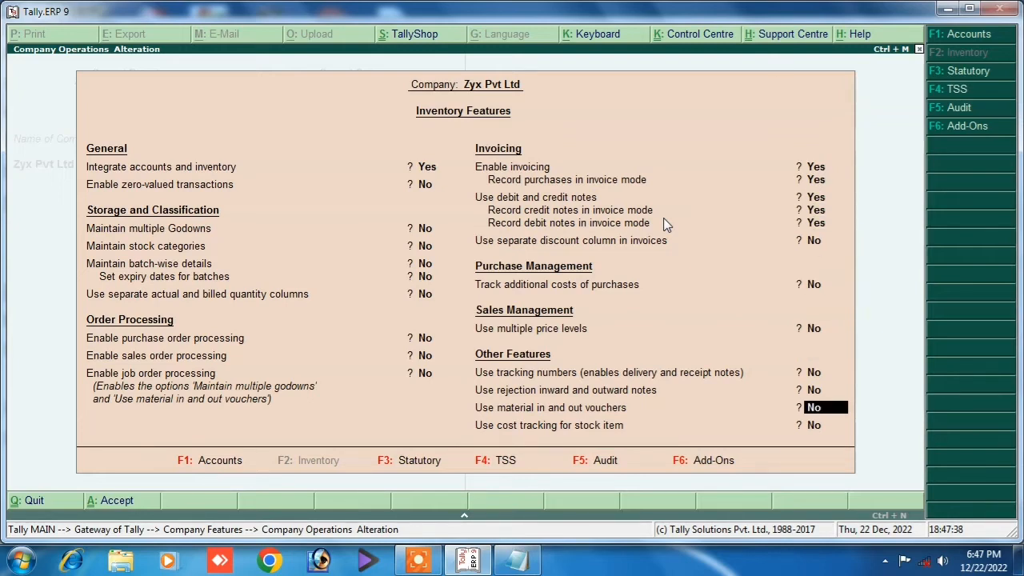
key("Return")
key("Return")
key("y")
key("Escape")
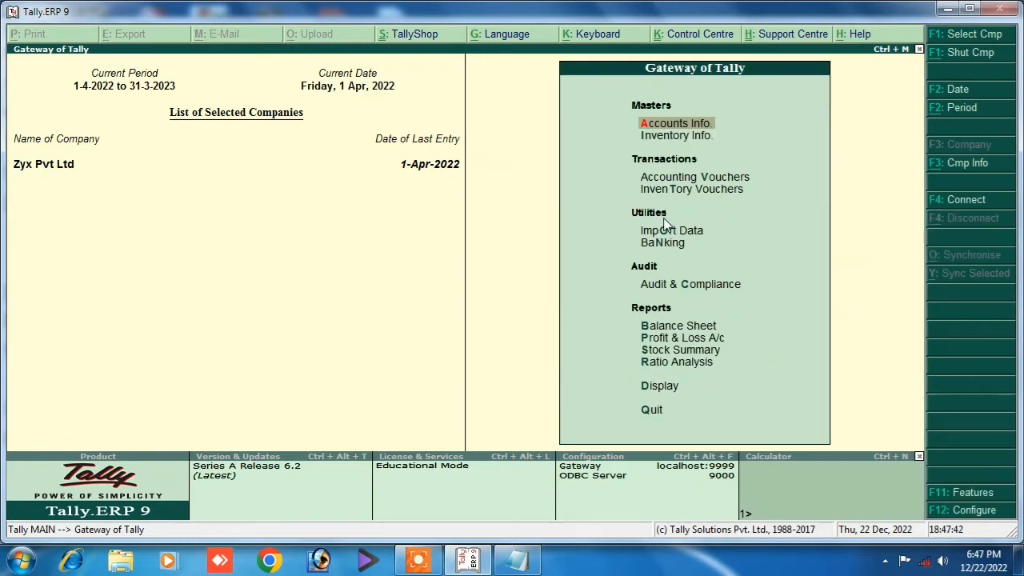
Start a Debit Note against original invoice 022 dated 1-Apr-2022.
key("Down")
key("Down")
key("Return")
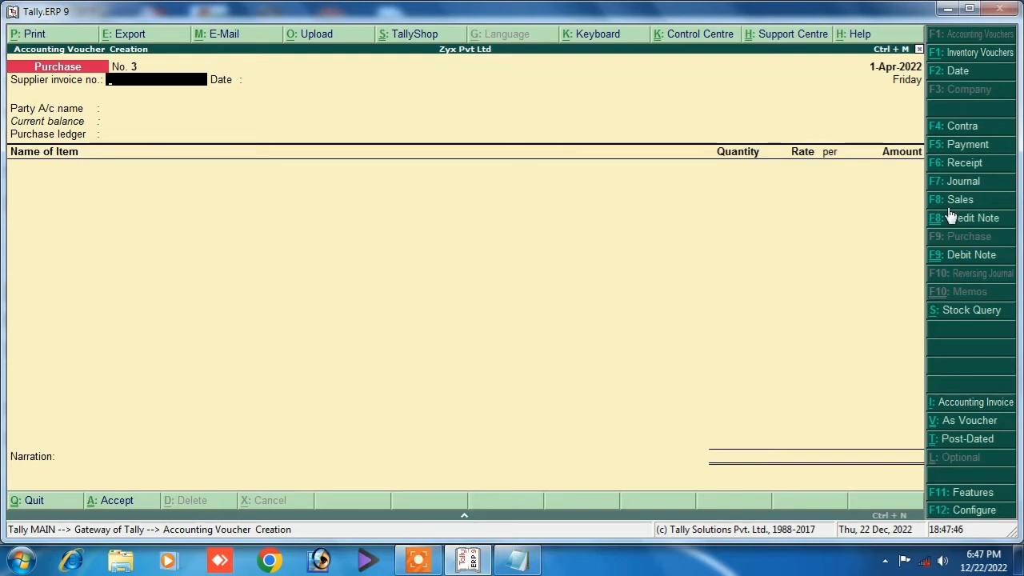
left_click(934, 265)
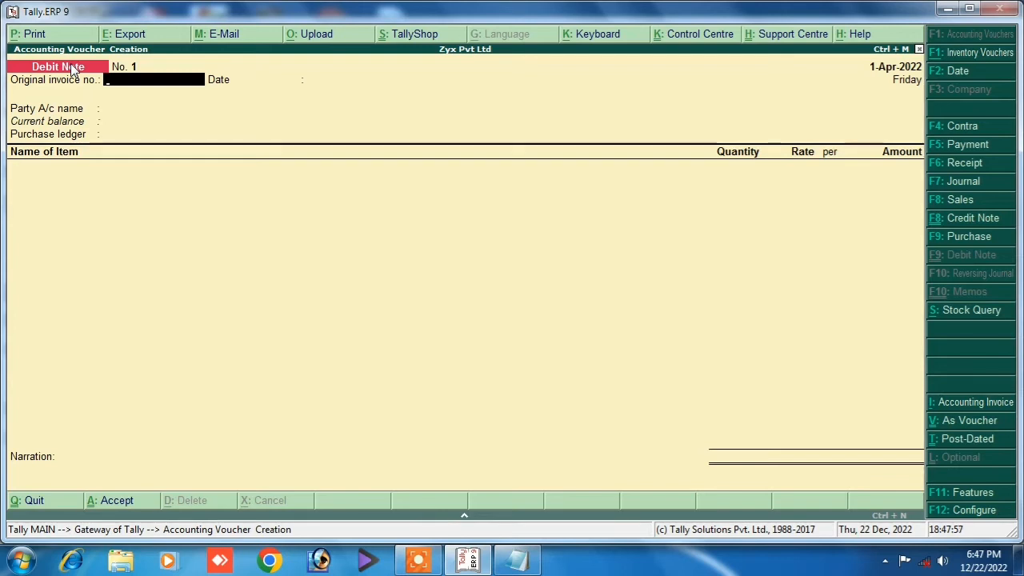
type("22")
key("Return")
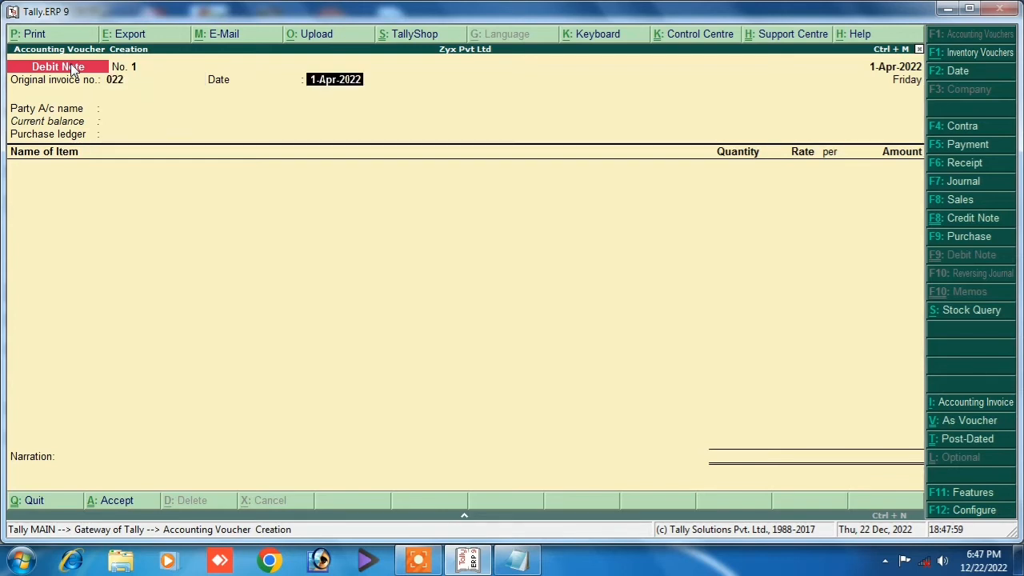
key("Return")
Enter the supplier as party, Purchase Return ledger, and 2 pc Mouse at 150.00 (300.00).
key("Down")
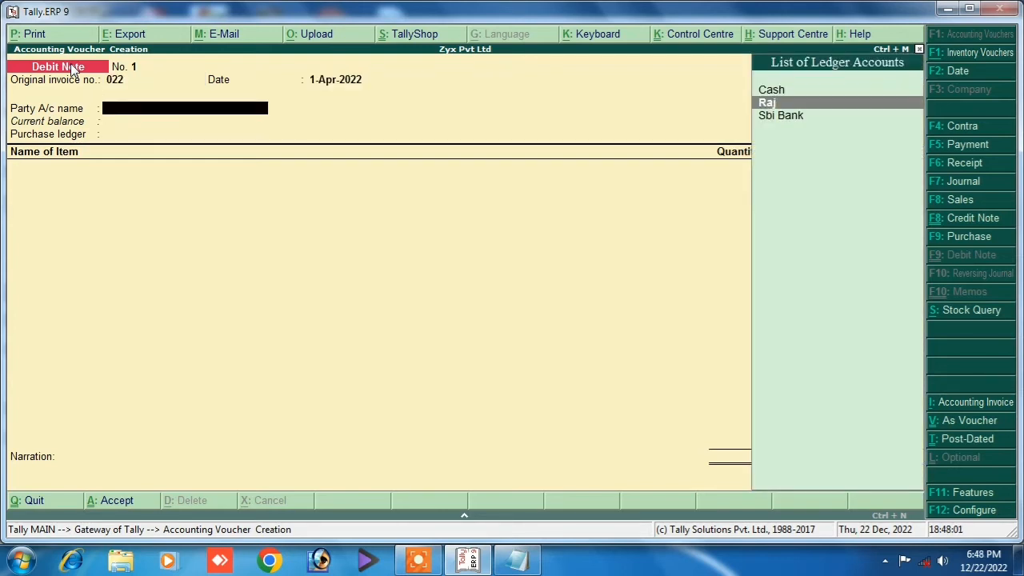
key("Down")
key("Up")
key("Return")
key("Return")
key("Return")
key("Return")
key("Return")
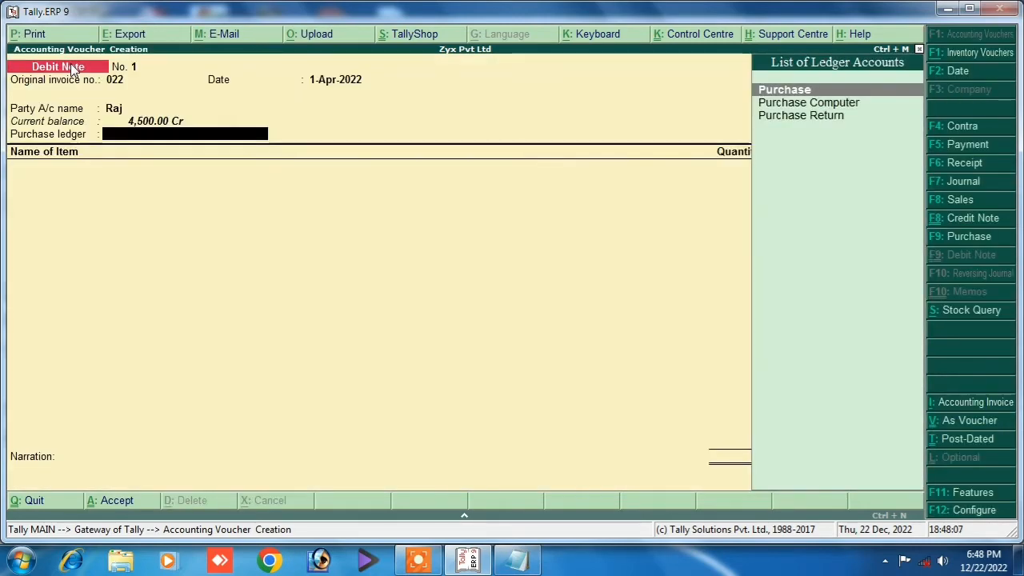
key("Down")
key("Down")
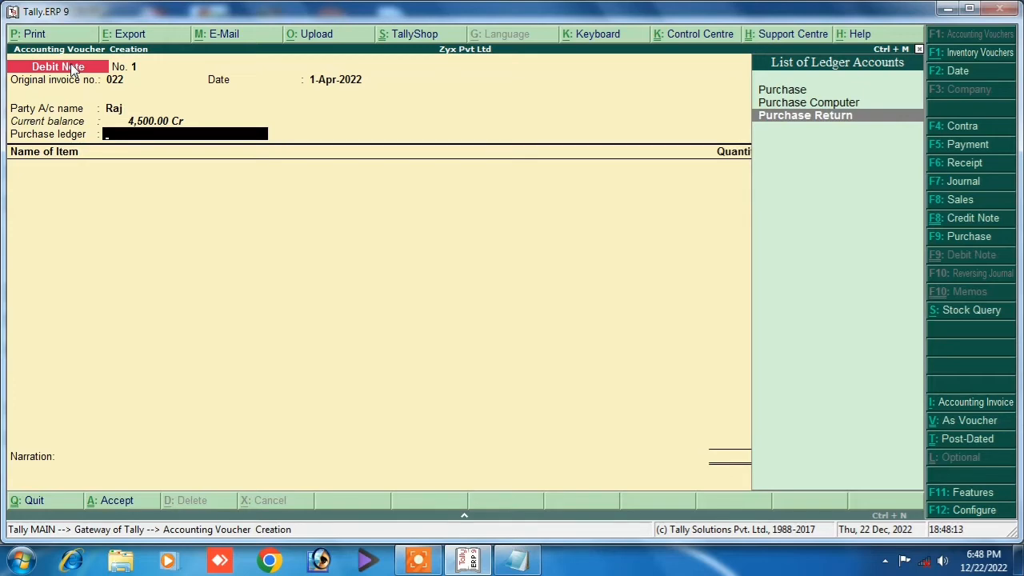
key("Return")
key("Down")
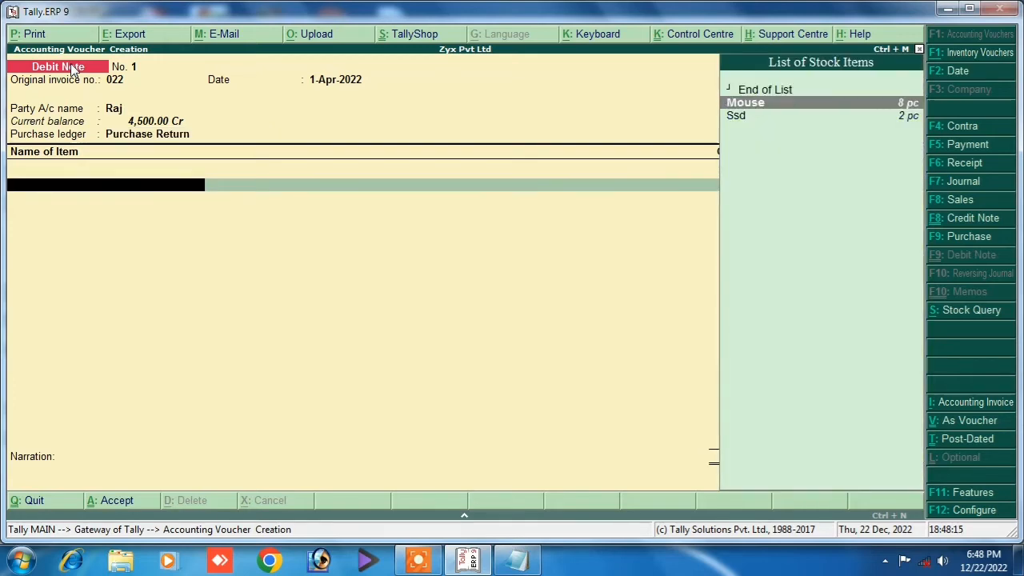
key("Return")
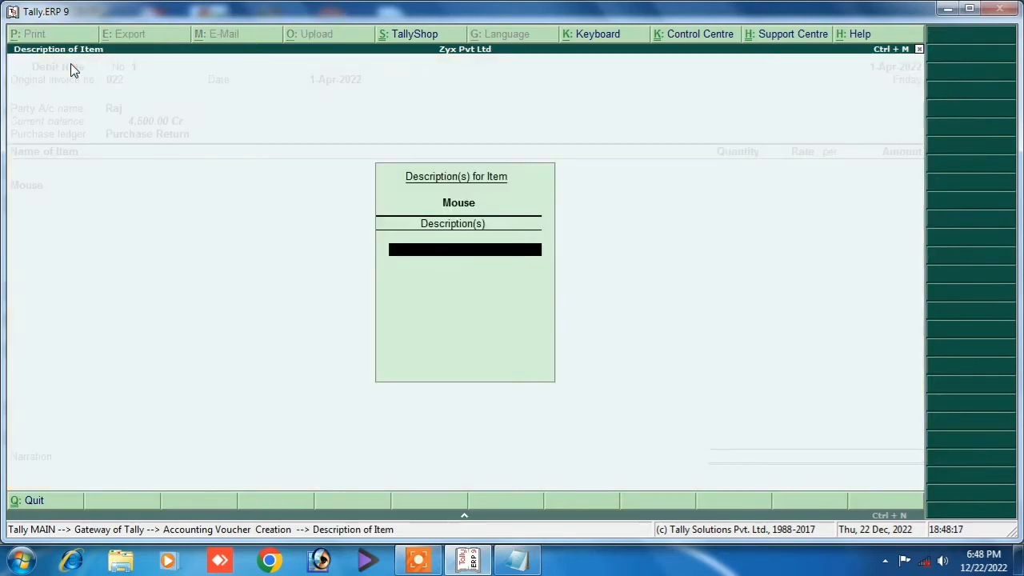
key("Return")
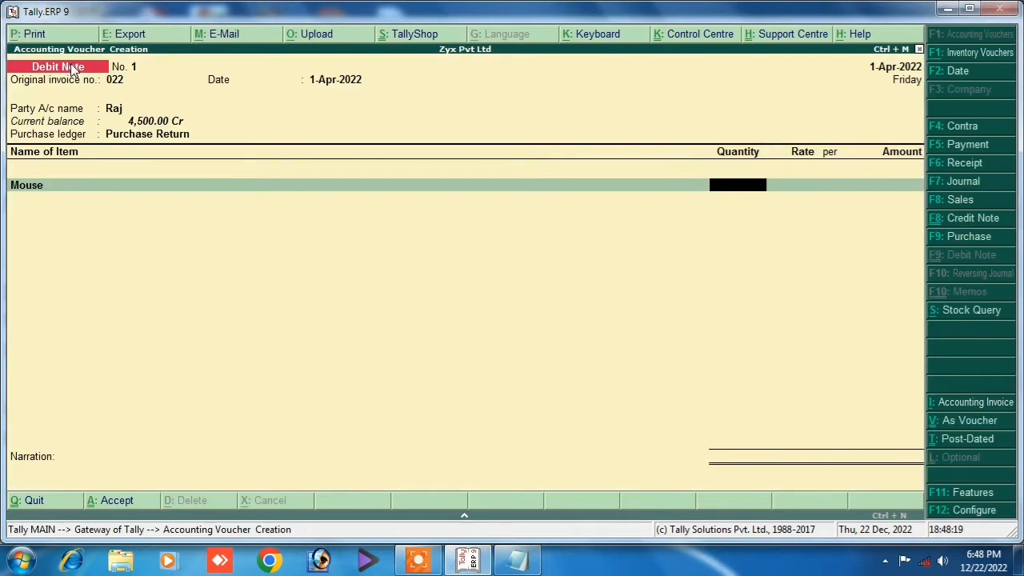
type("2")
key("Return")
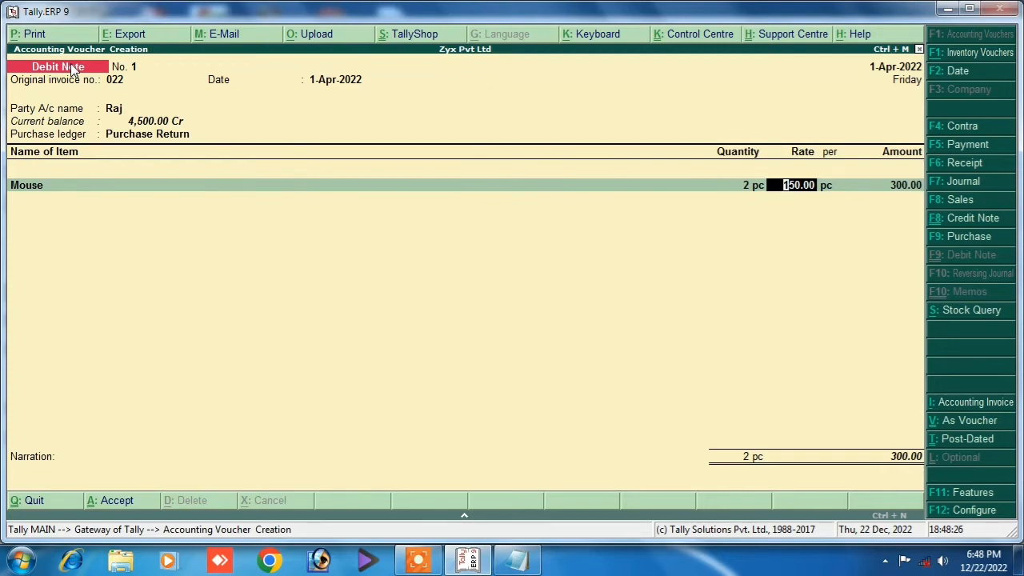
key("Return")
key("Return")
key("Return")
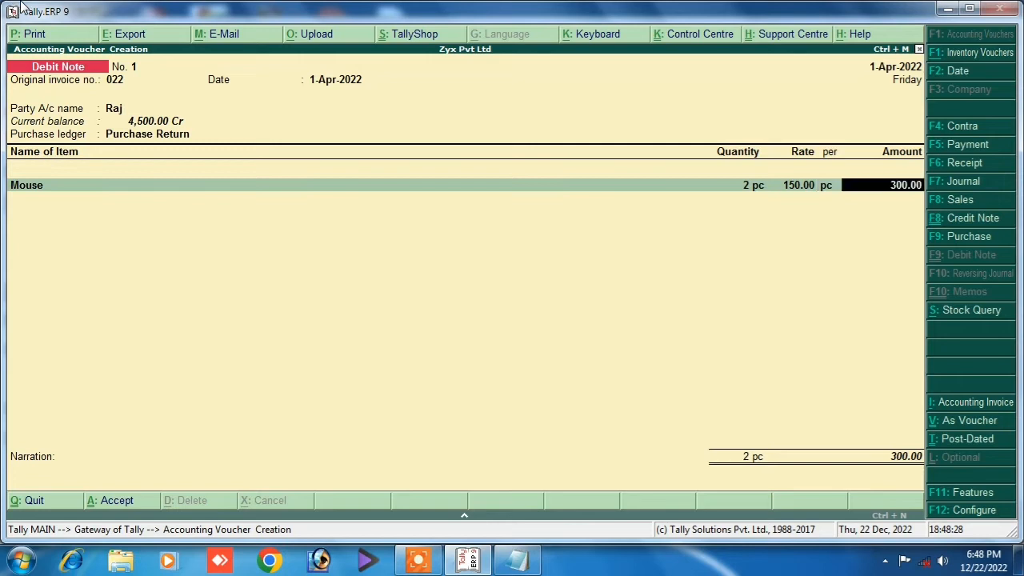
Add narration 'being purchase return', save Debit Note No. 1, and exit voucher entry.
key("Return")
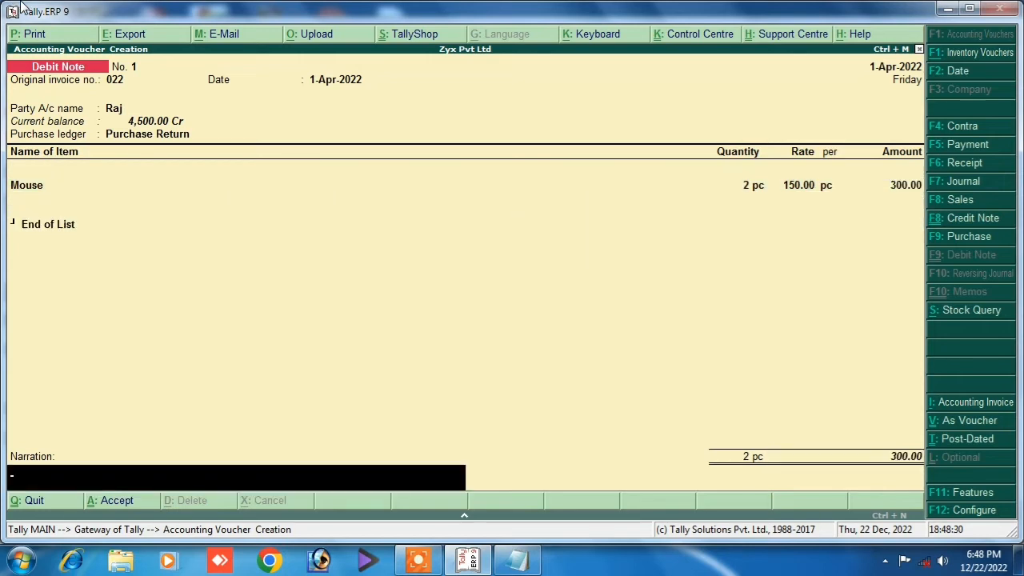
type("being ")
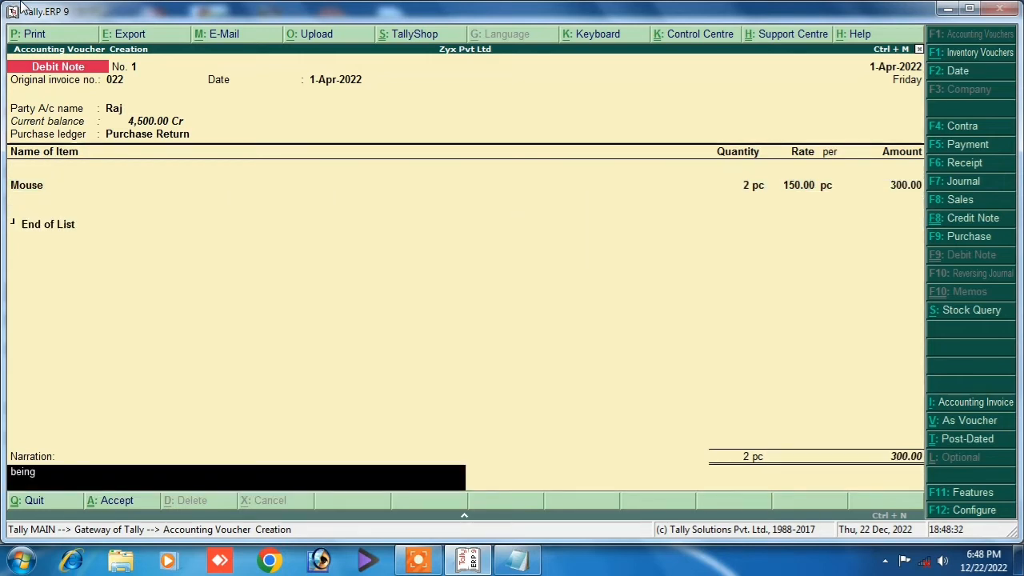
type("pur")
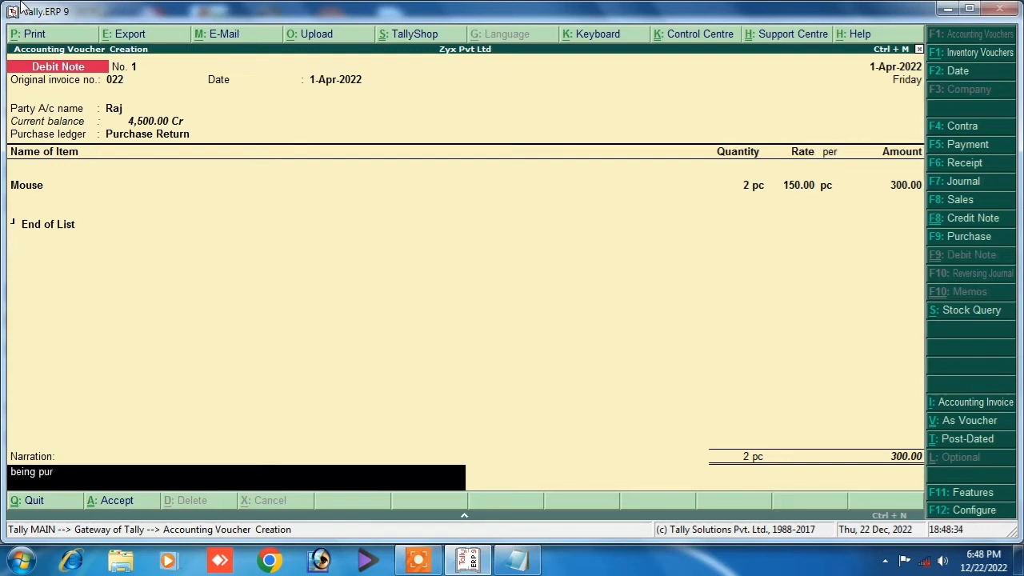
type("chase return")
key("Return")
key("Return")
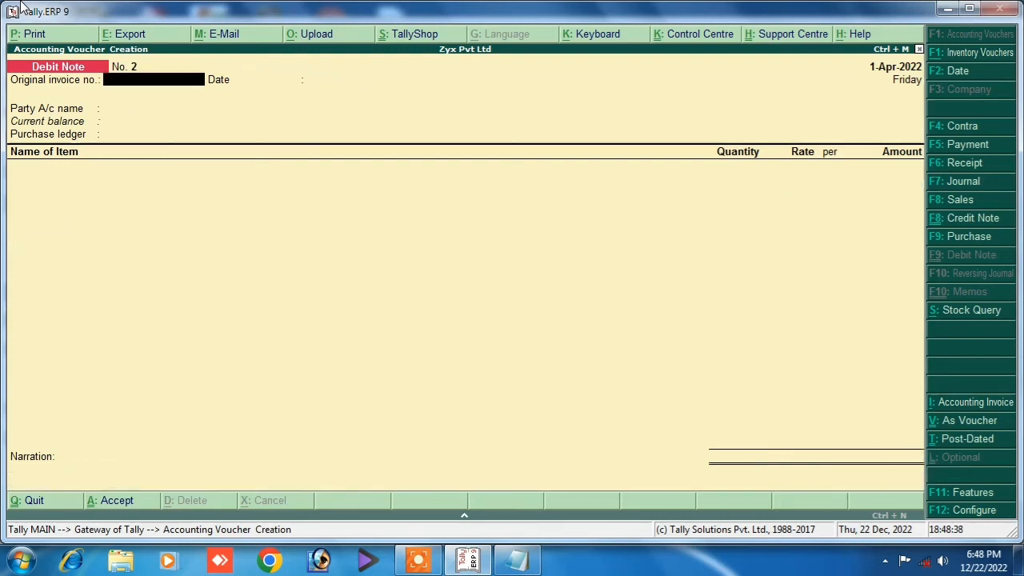
key("Escape")
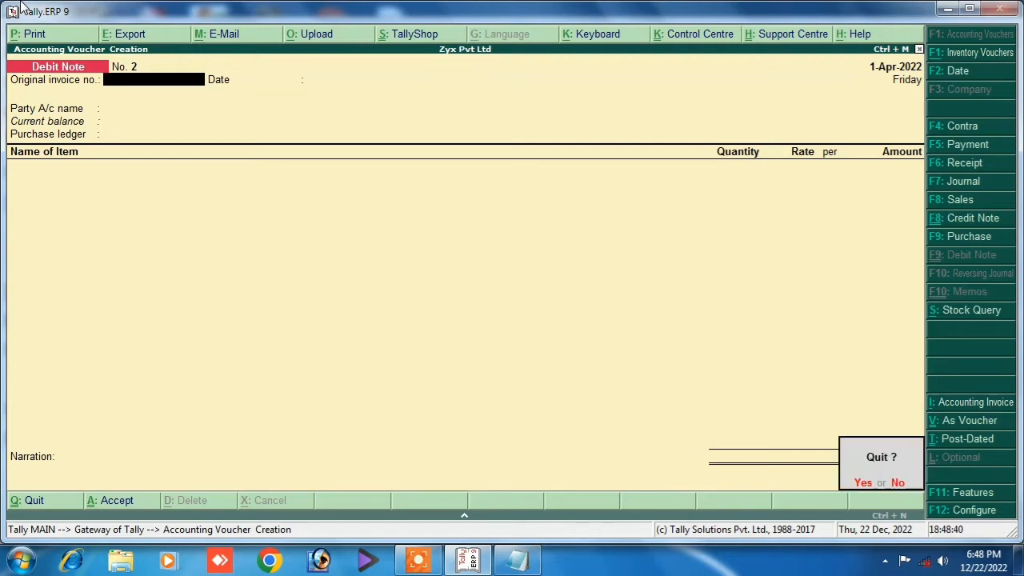
key("Return")
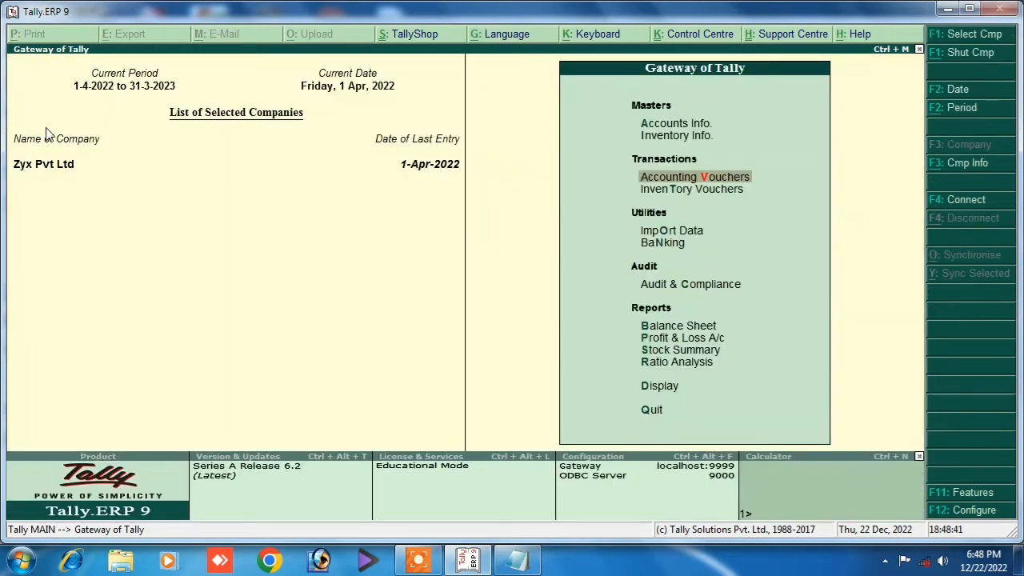
Open the second Purchase voucher from the Day Book, then back out of it.
left_click(658, 390)
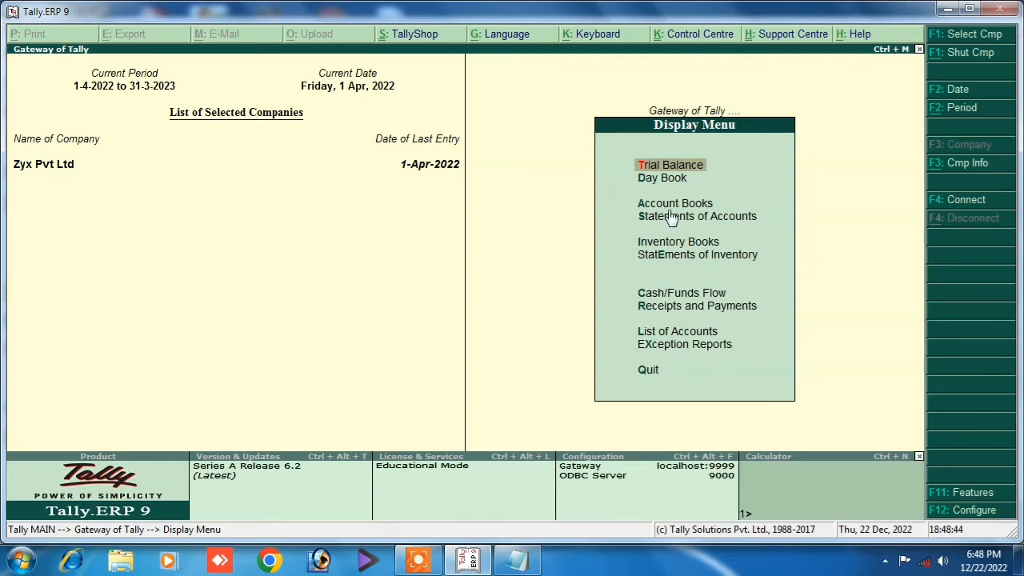
left_click(669, 178)
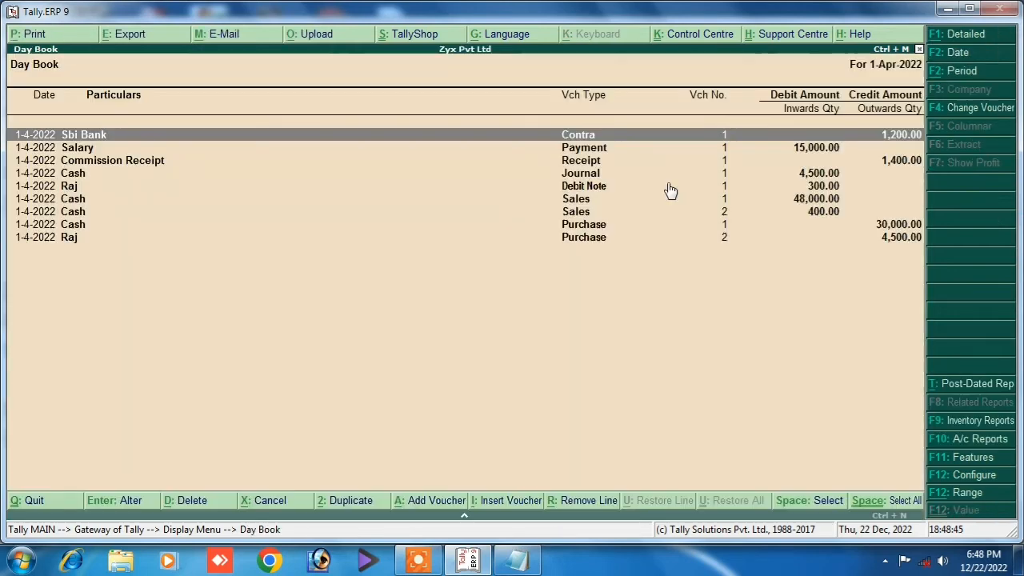
left_click(598, 229)
left_click(599, 243)
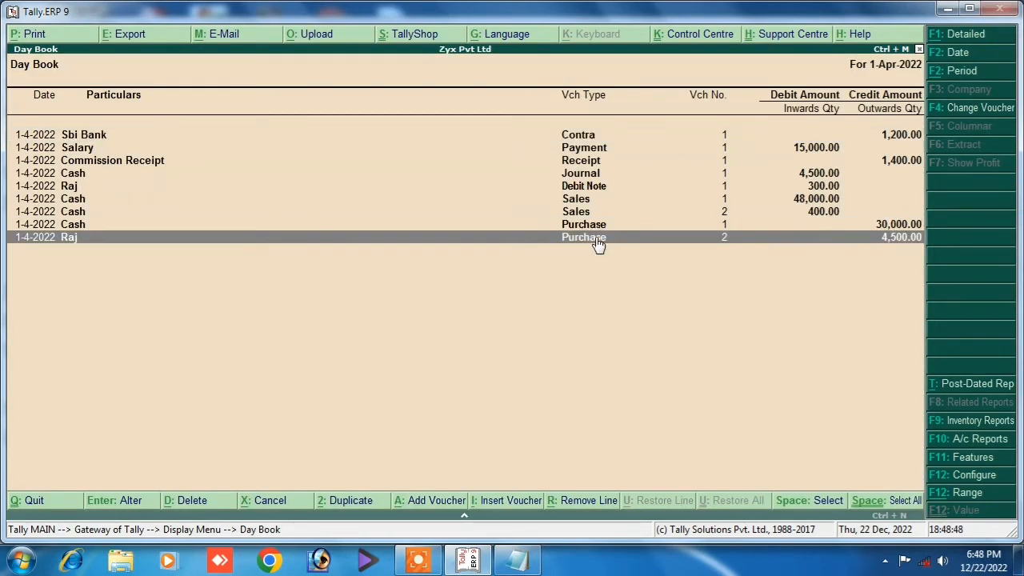
left_click(599, 243)
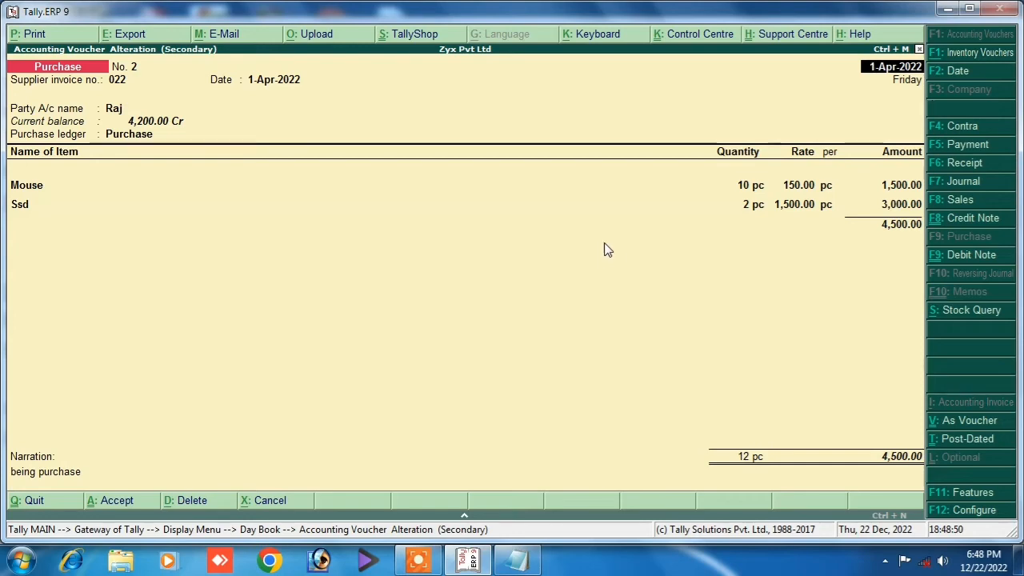
key("Escape")
key("Escape")
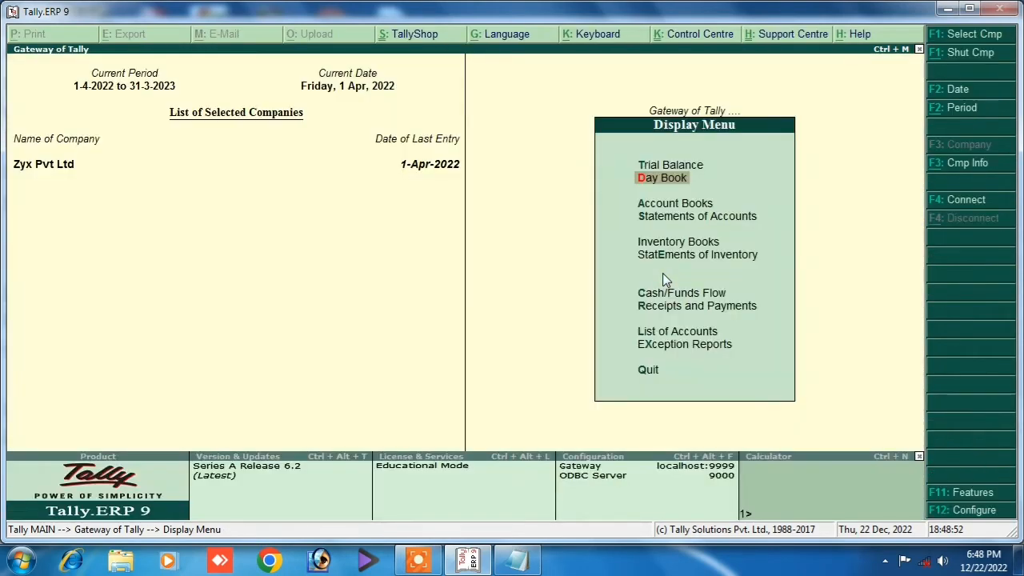
Run a Stock Query on Mouse showing 6 pc worth 900.00, then return to the Gateway.
left_click(676, 256)
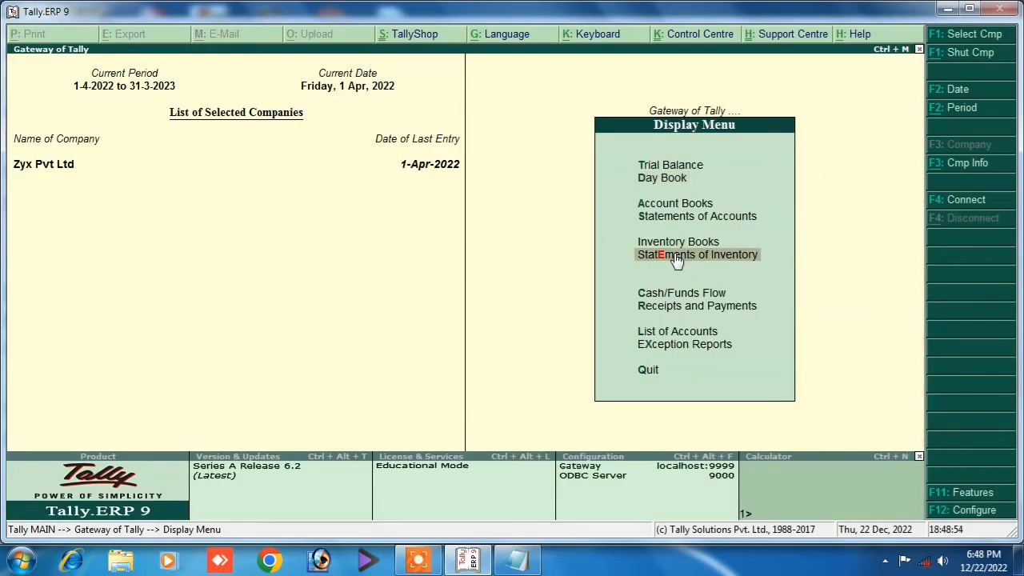
left_click(676, 258)
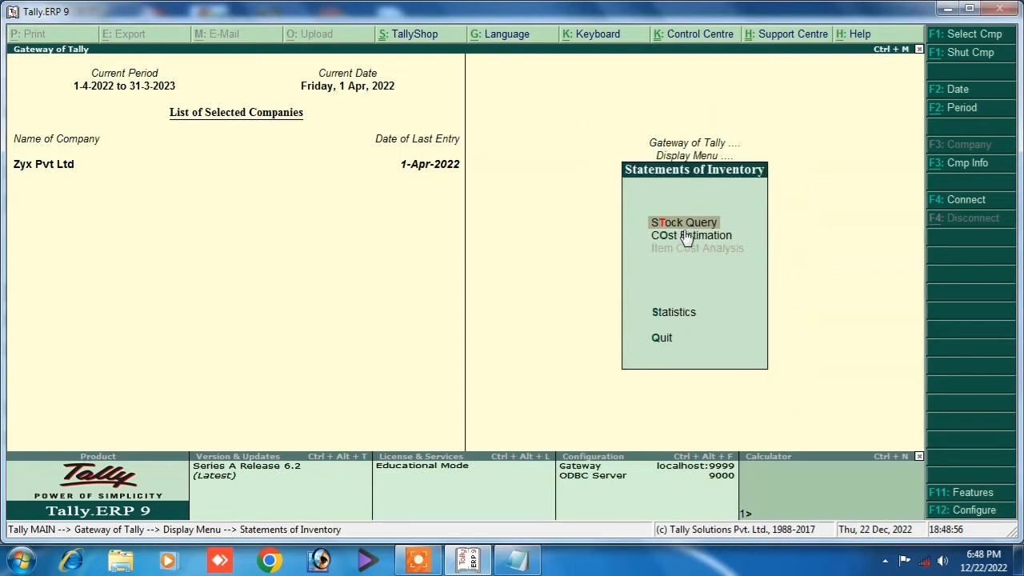
left_click(686, 226)
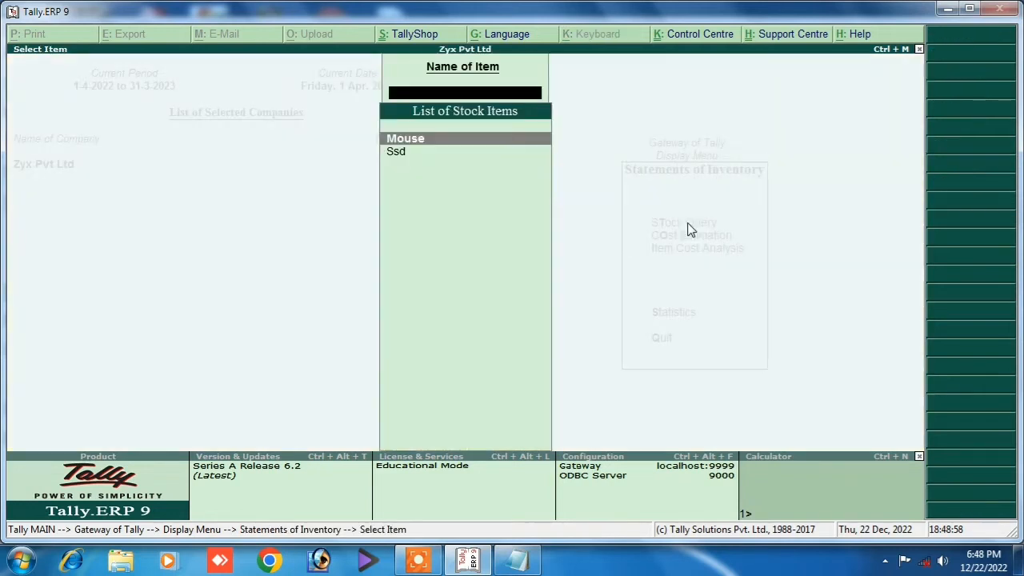
left_click(413, 137)
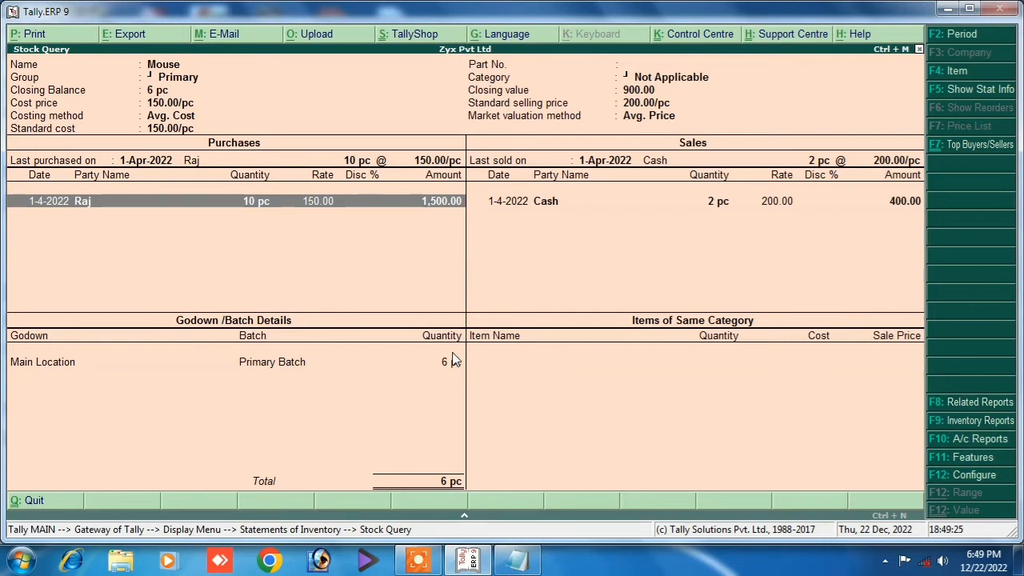
key("Escape")
key("Escape")
key("Escape")
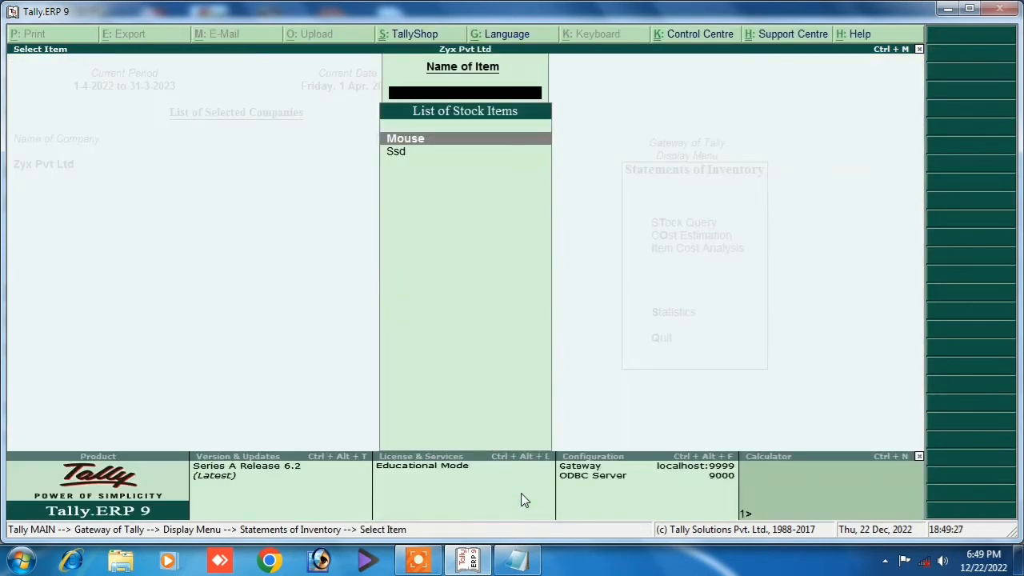
key("Escape")
key("Escape")
key("Escape")
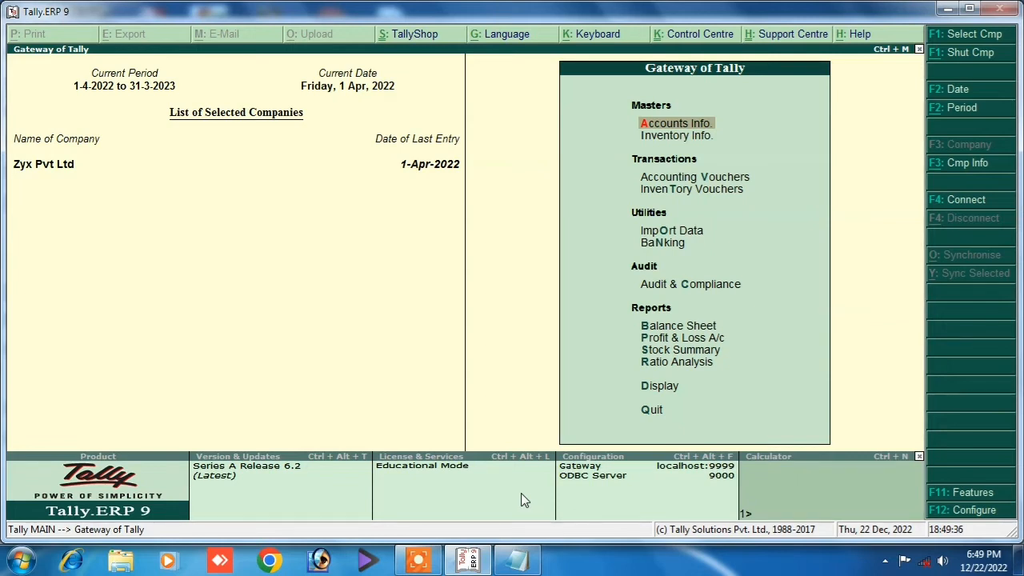
Start a Credit Note with no original invoice number and Cash as the party.
key("Down")
key("Down")
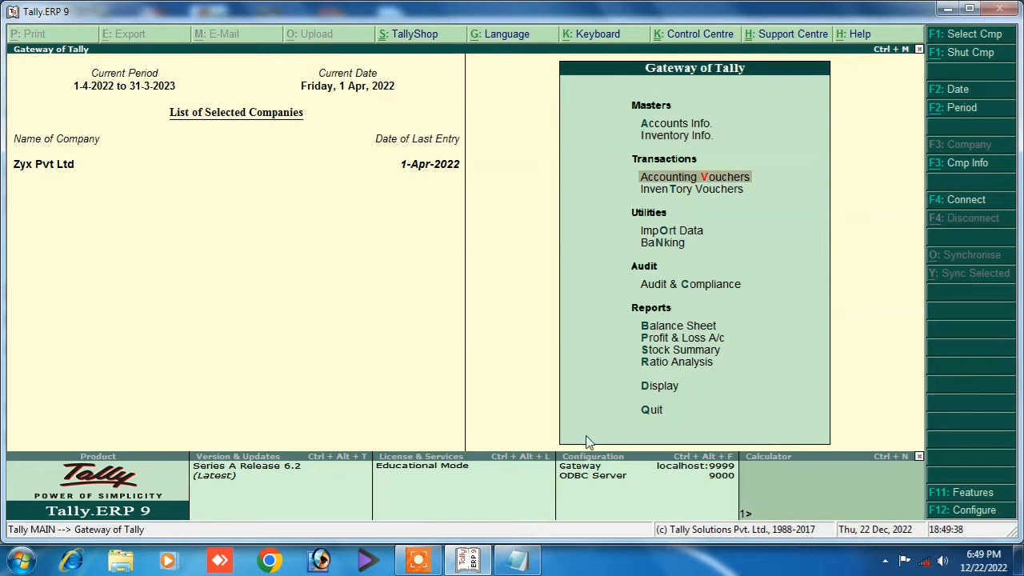
key("Return")
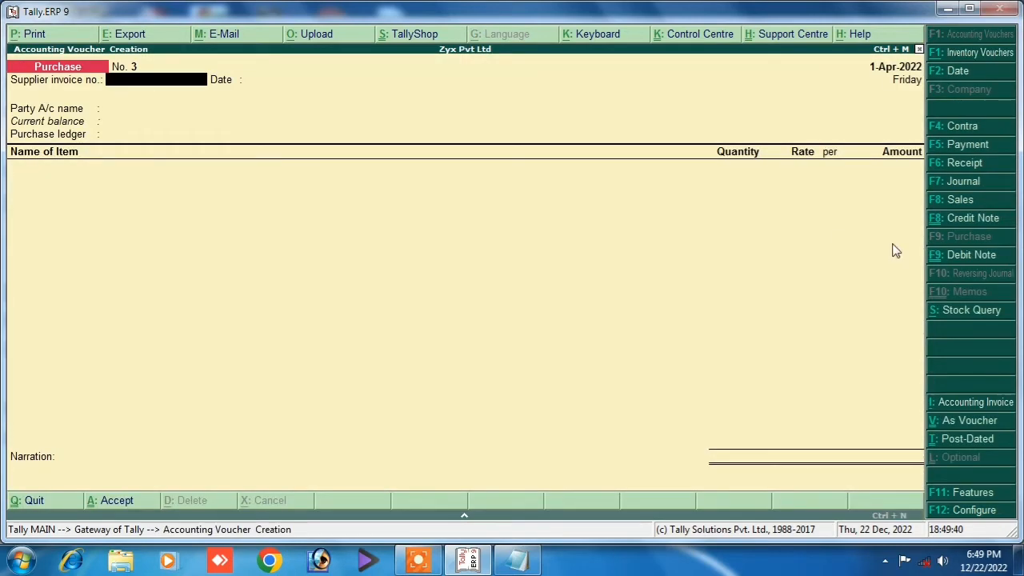
left_click(936, 222)
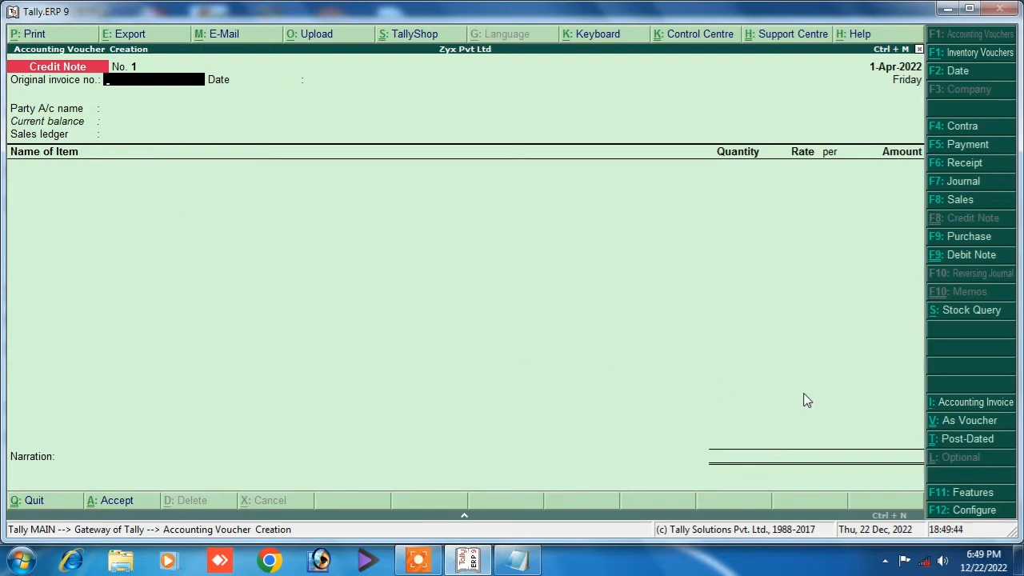
key("Return")
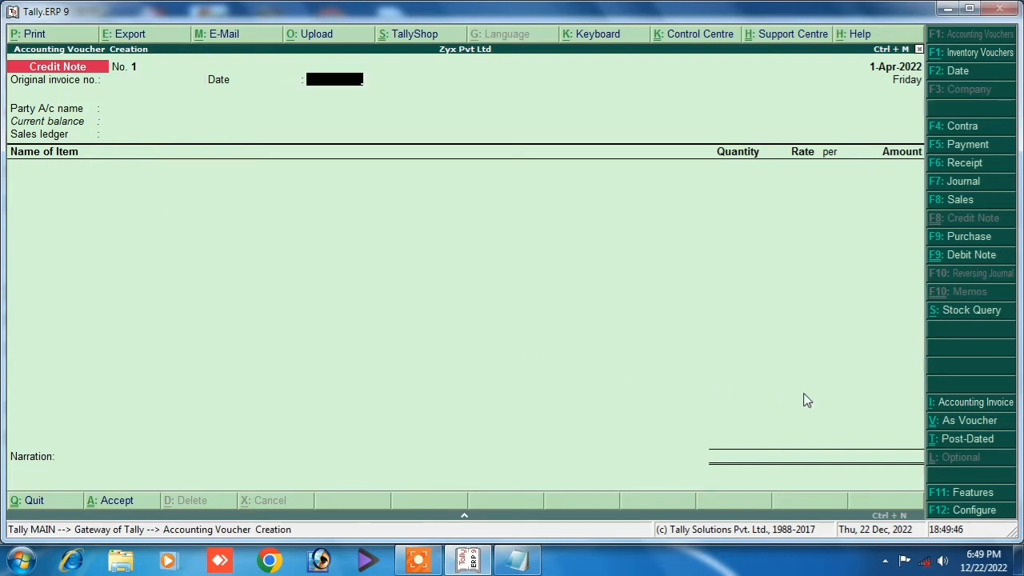
key("Return")
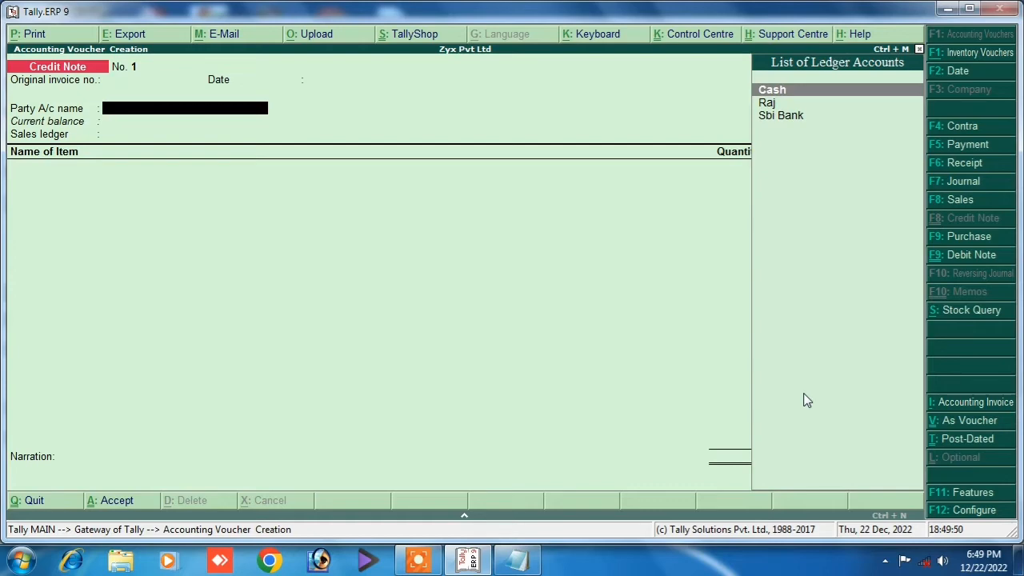
key("Return")
key("Return")
key("Return")
key("Return")
key("Return")
key("Return")
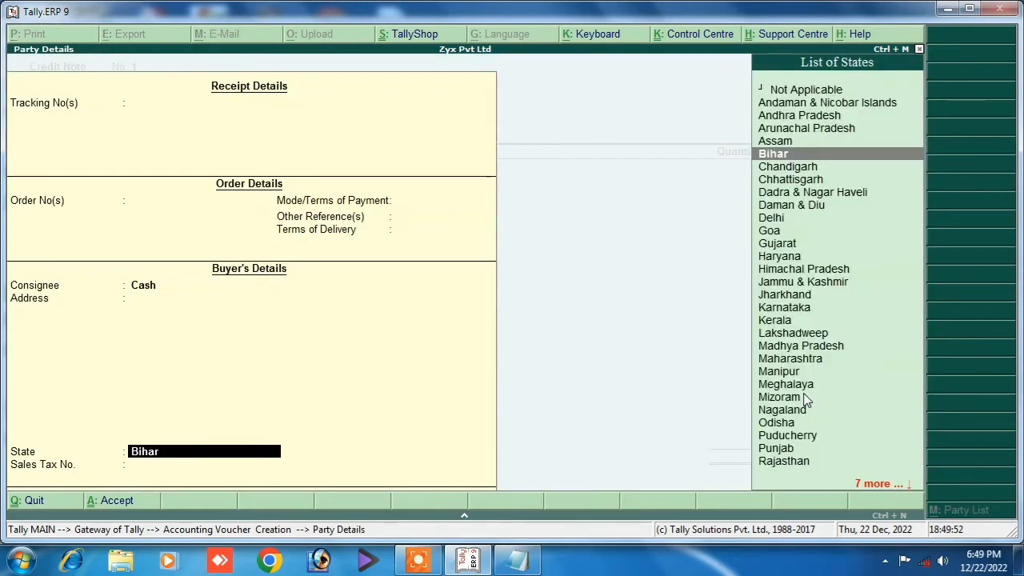
key("Return")
key("Return")
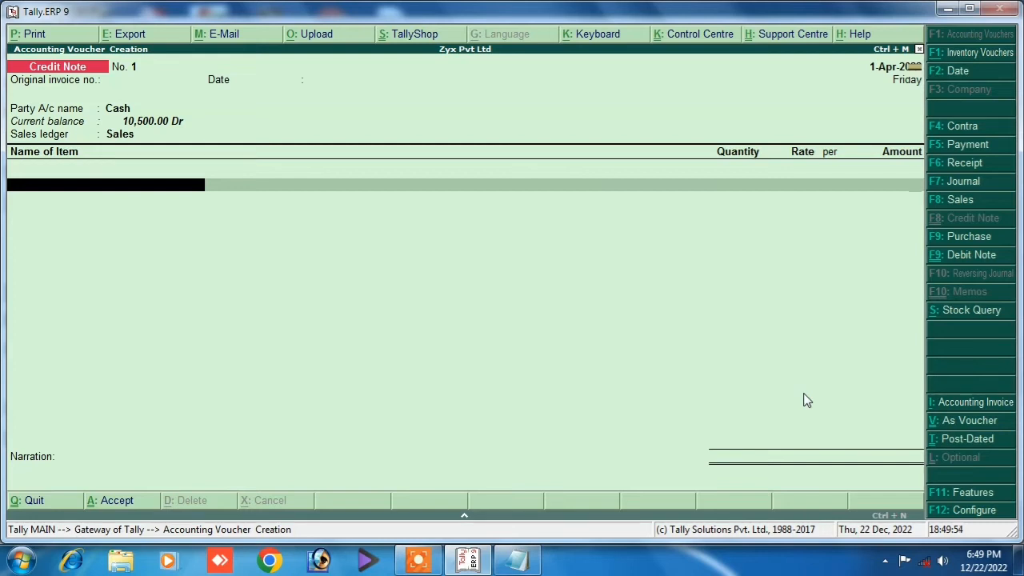
Set the ledger to Sales Return and return 1 pc Mouse at 200.00.
key("BackSpace")
key("Down")
key("Down")
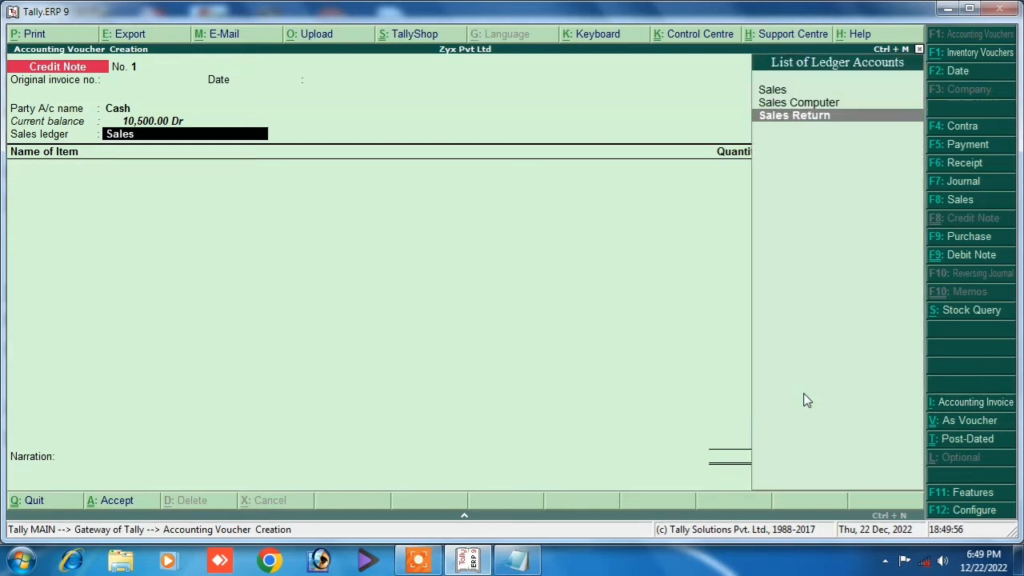
key("Return")
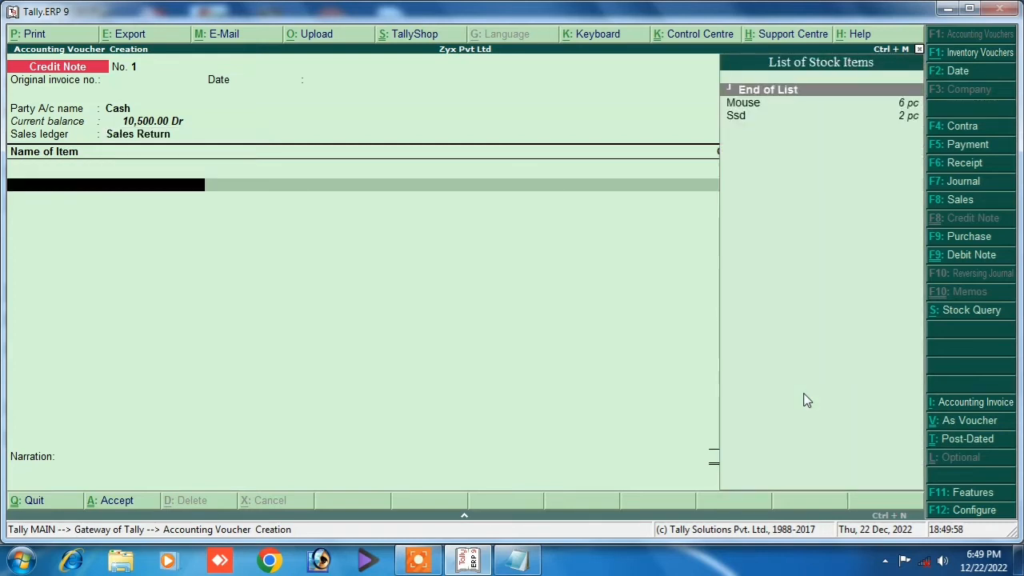
key("Down")
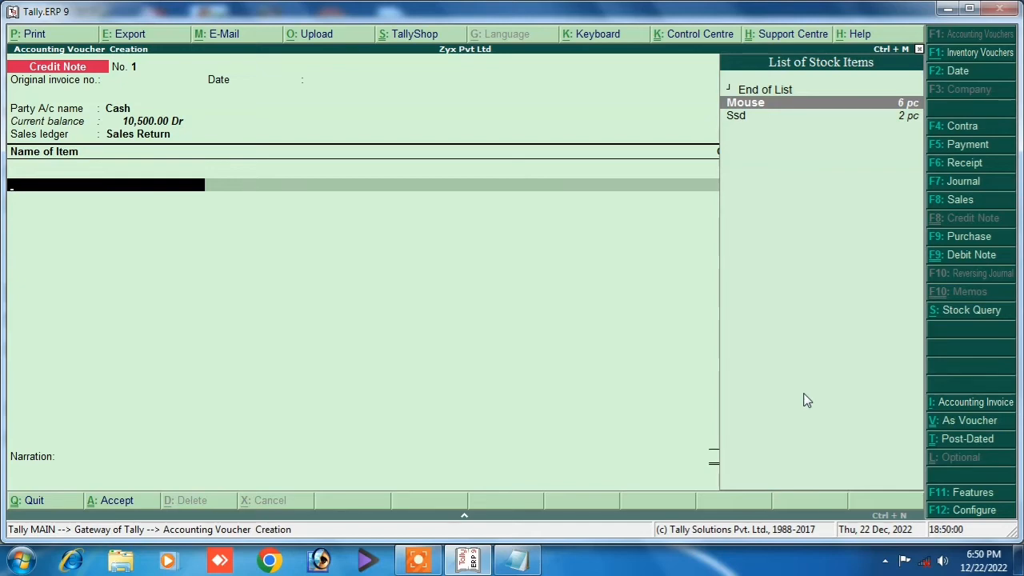
key("Return")
key("Return")
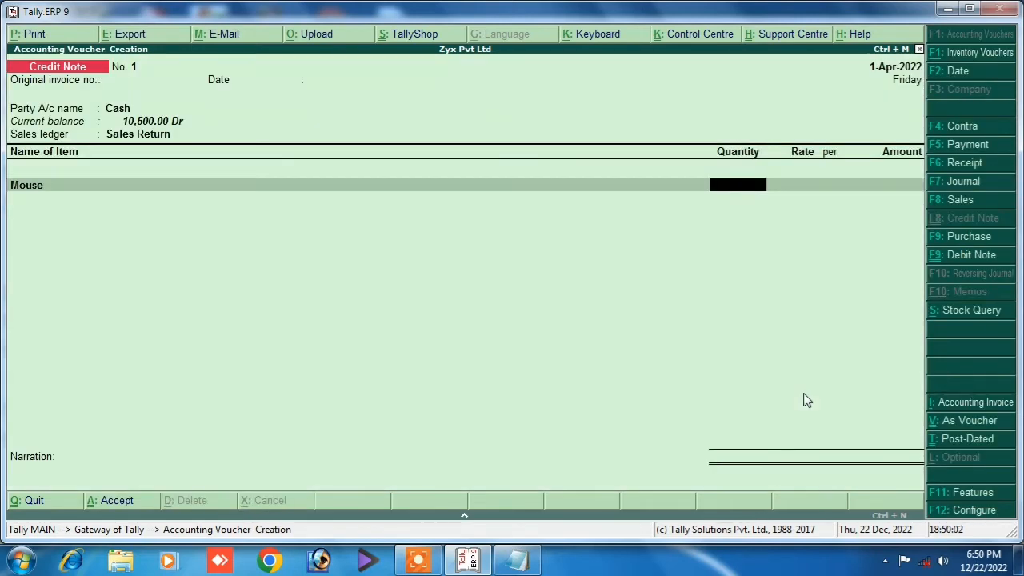
key("Return")
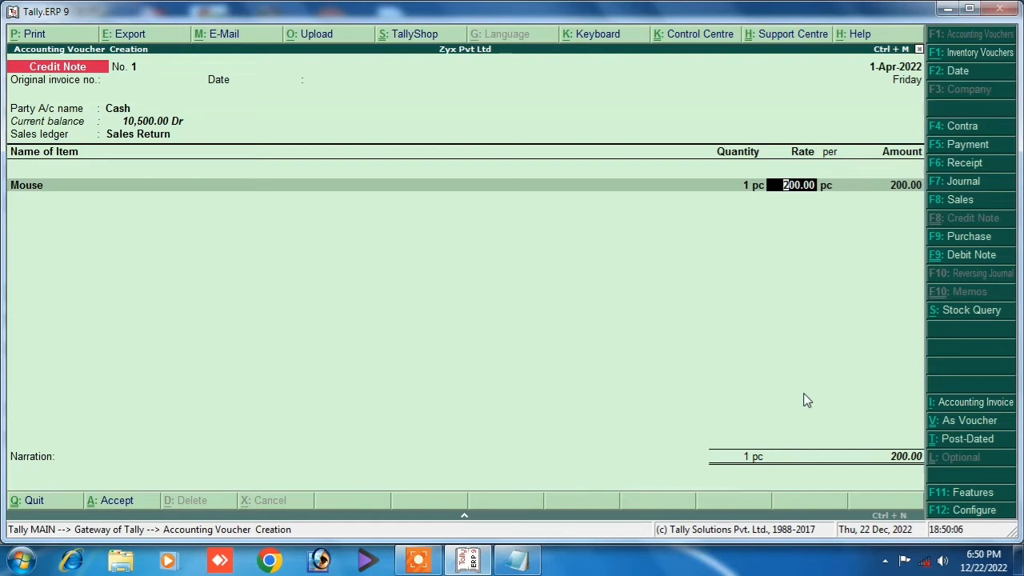
key("Return")
key("Return")
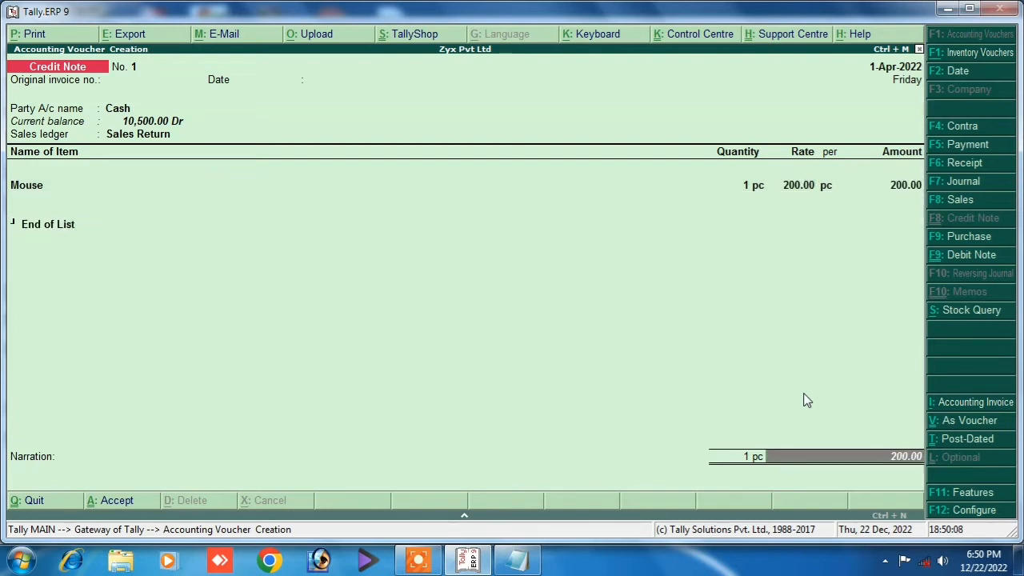
key("Return")
Add narration 'being sales retu', save Credit Note No. 1, and exit to the Gateway.
type("bein")
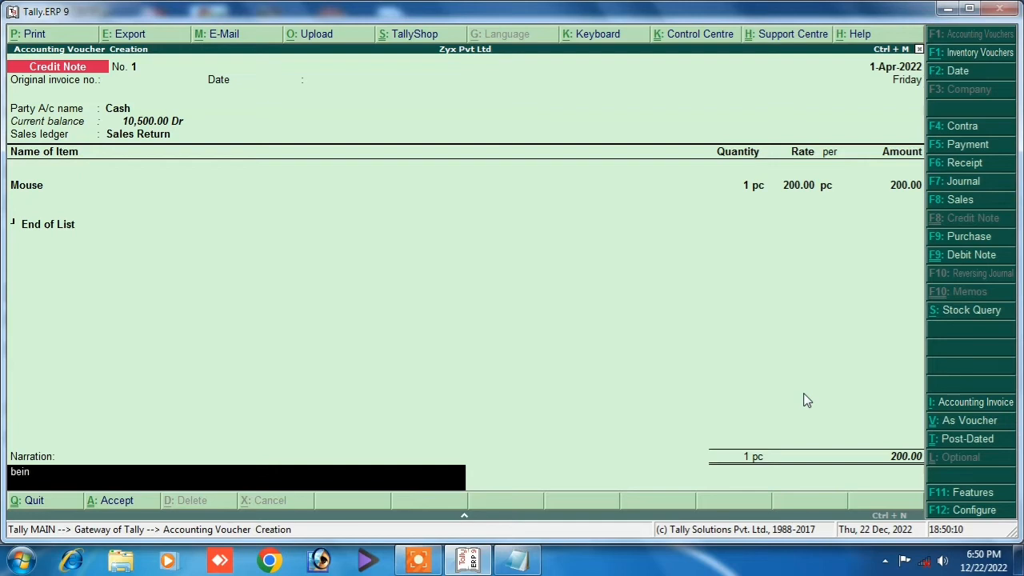
type("g sales return")
key("Return")
key("Return")
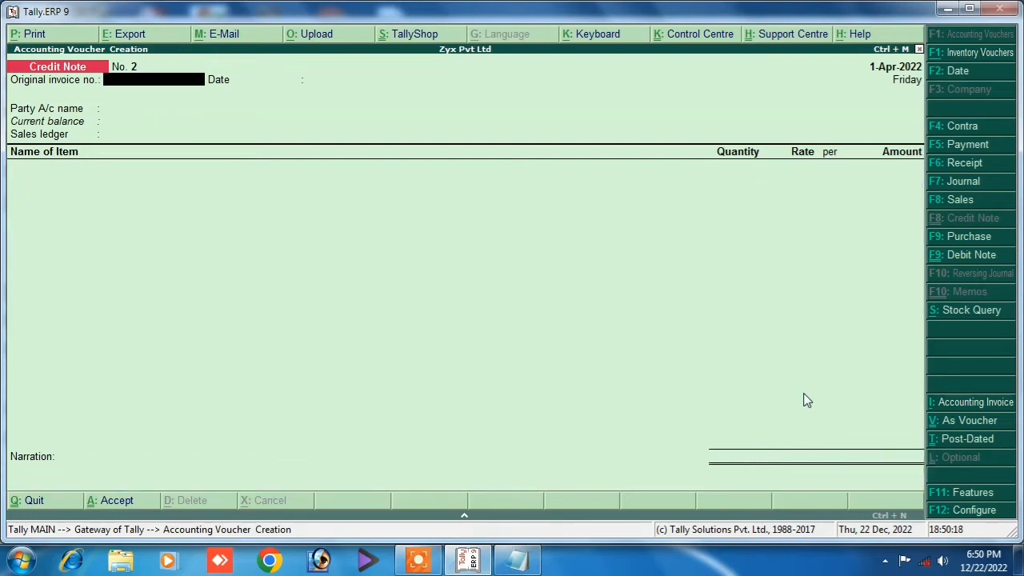
key("Escape")
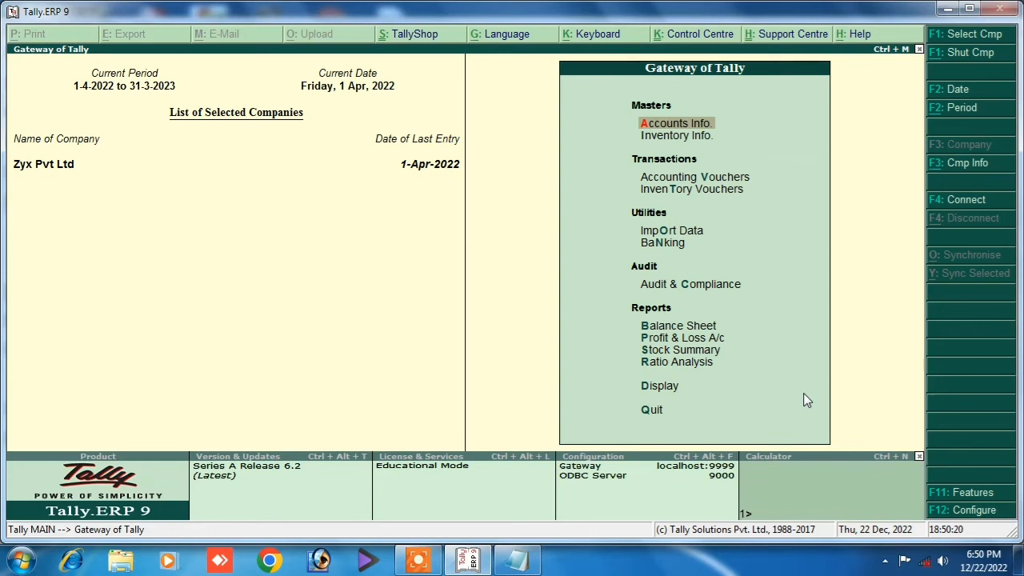
key("Down")
key("Down")
key("Down")
key("Down")
key("Down")
key("Down")
key("Down")
key("Down")
key("Down")
key("Down")
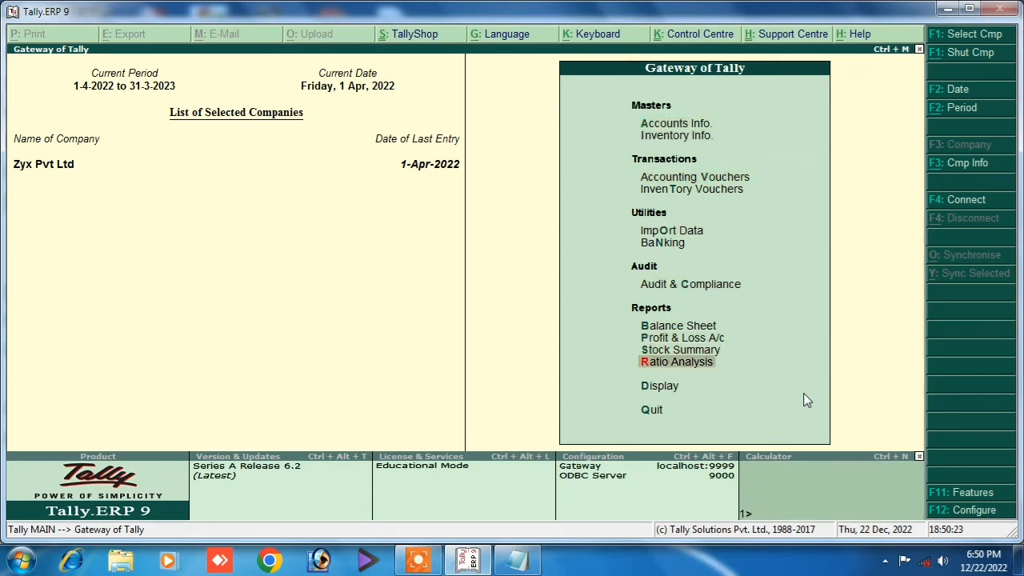
key("Down")
key("Return")
key("Down")
key("Down")
key("Down")
key("Down")
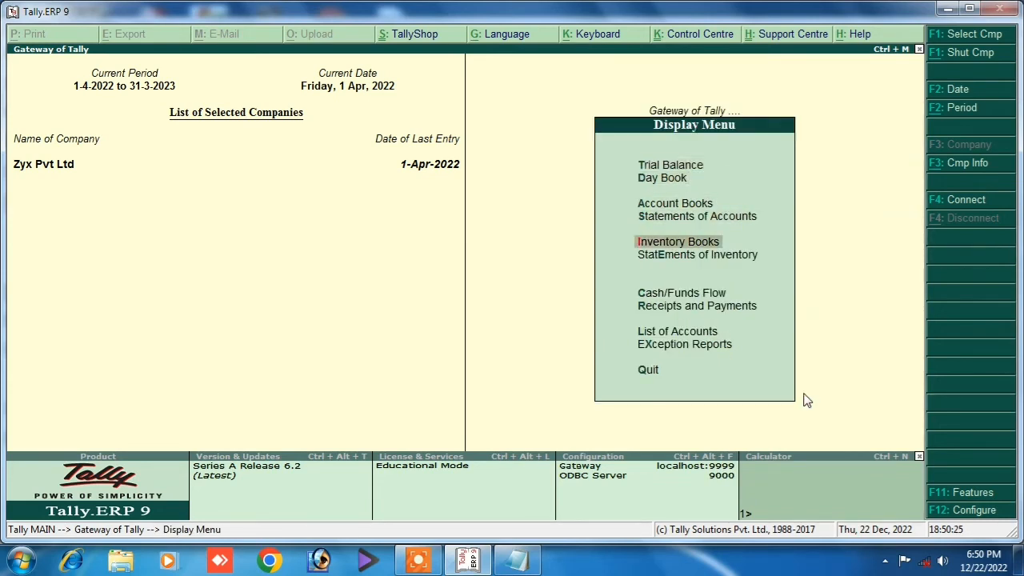
key("Down")
key("Return")
key("Down")
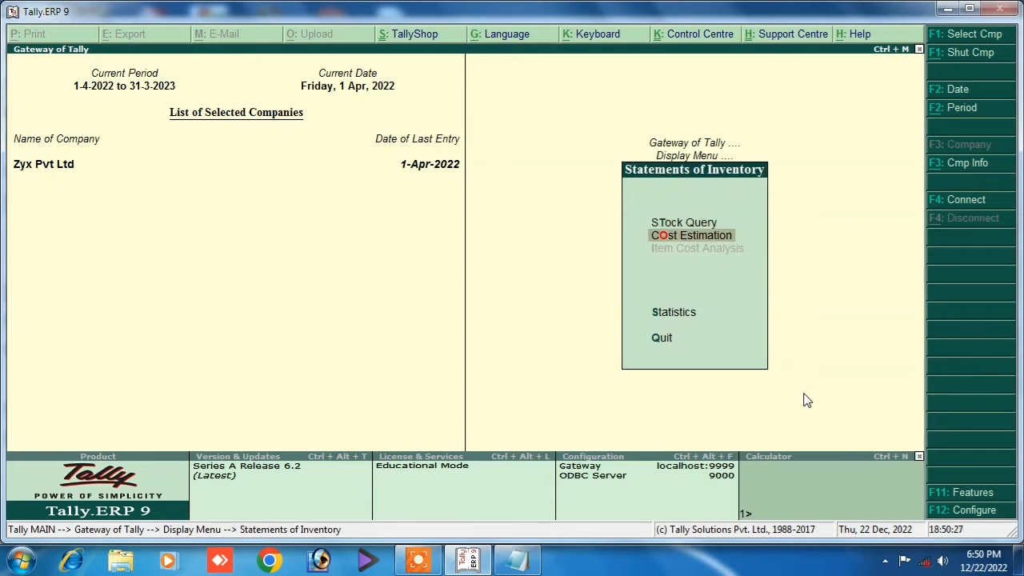
key("Up")
key("Return")
key("Return")
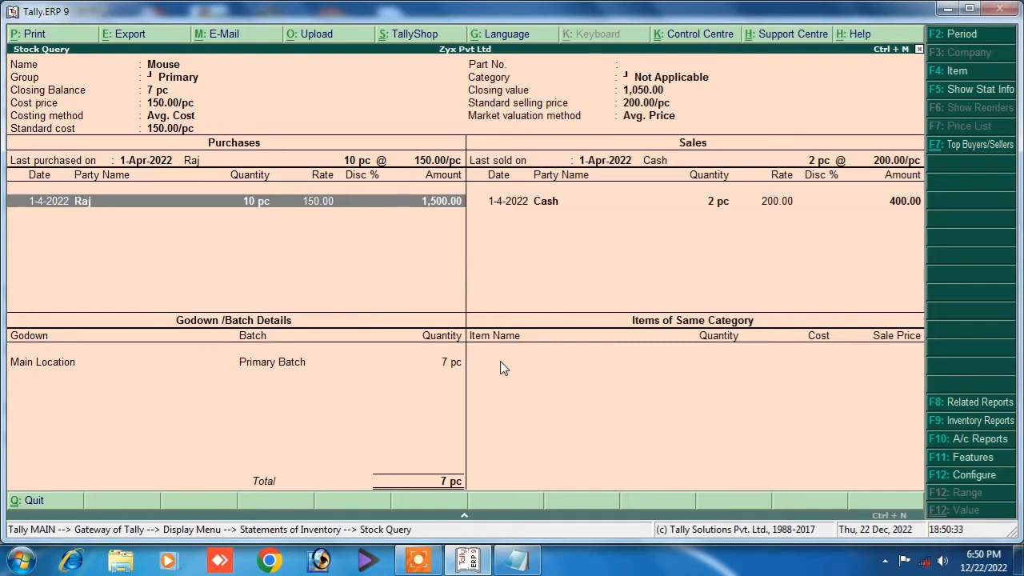
key("Escape")
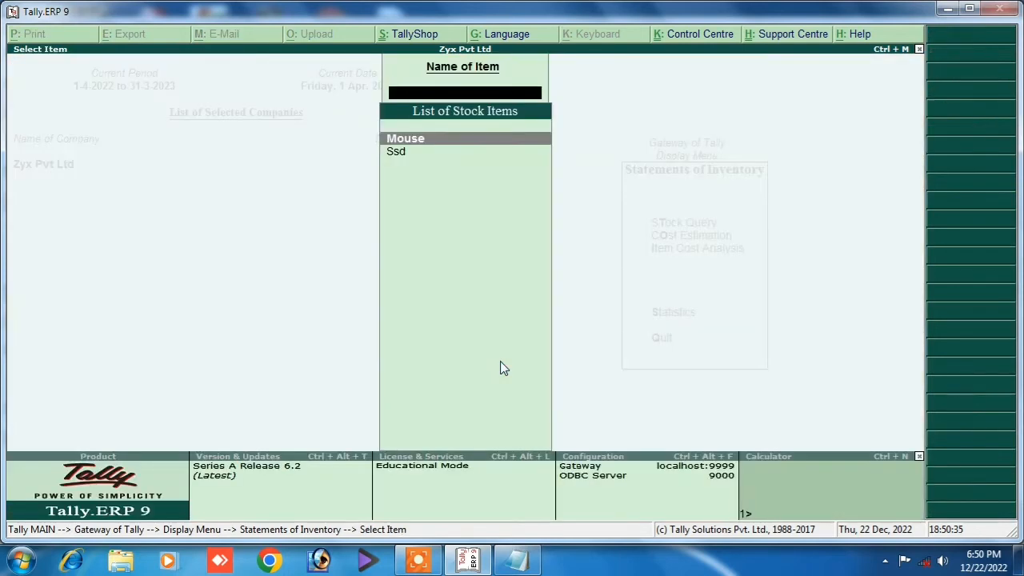
key("Escape")
key("Escape")
key("Escape")
key("Escape")
key("Escape")
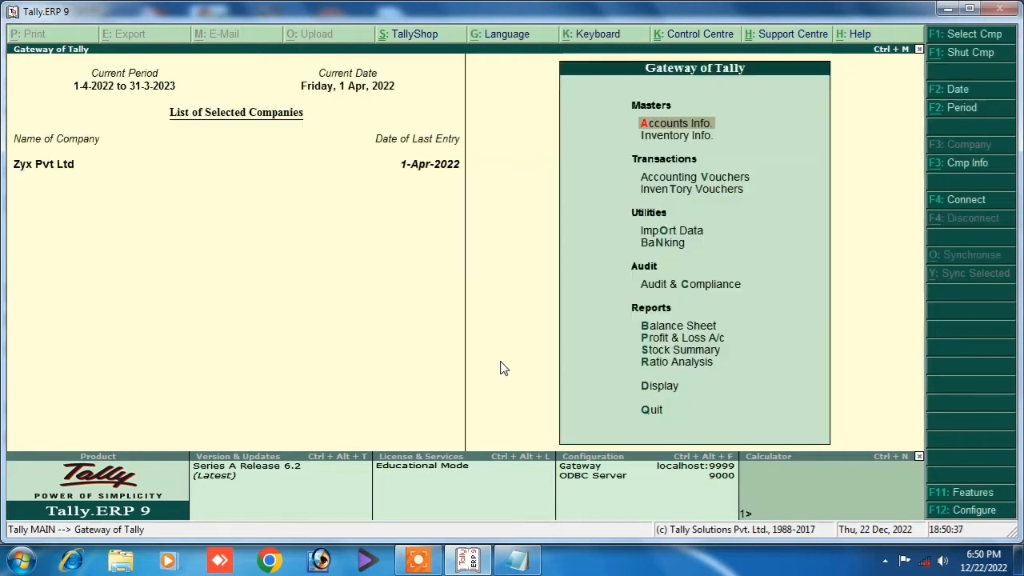
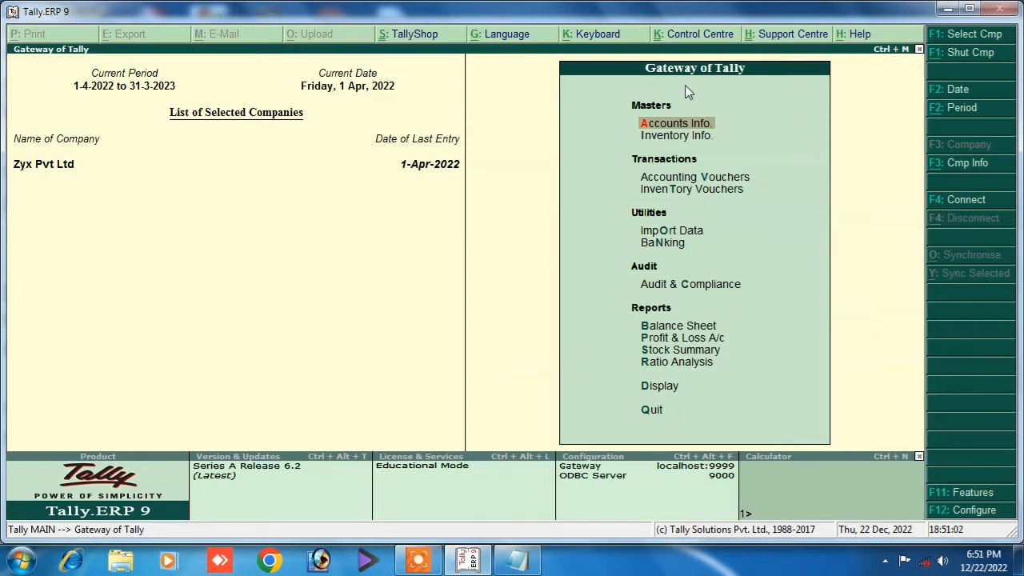
Open the company features and move from Inventory Features to the Accounting Features settings.
key("F11")
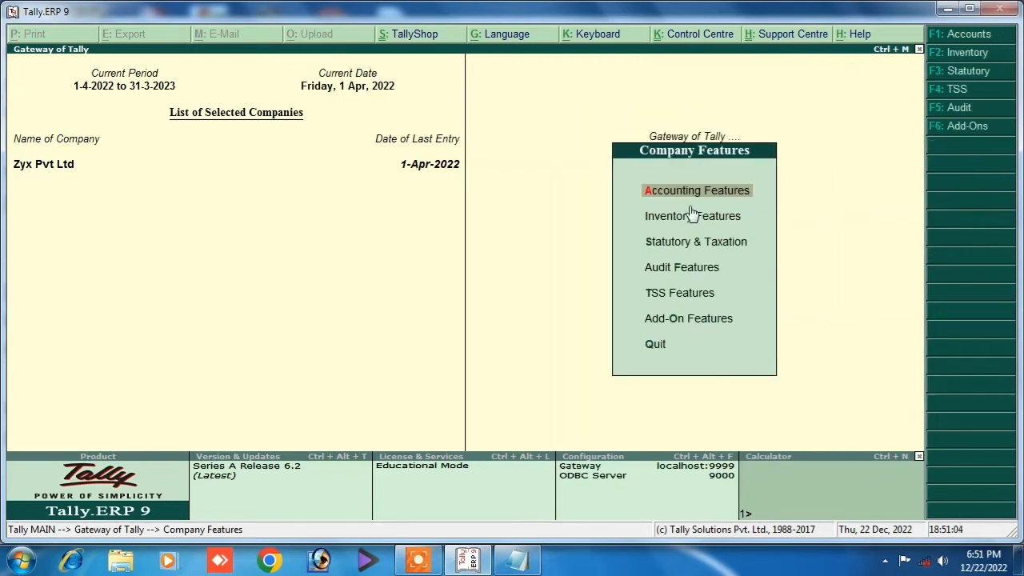
key("Escape")
key("Escape")
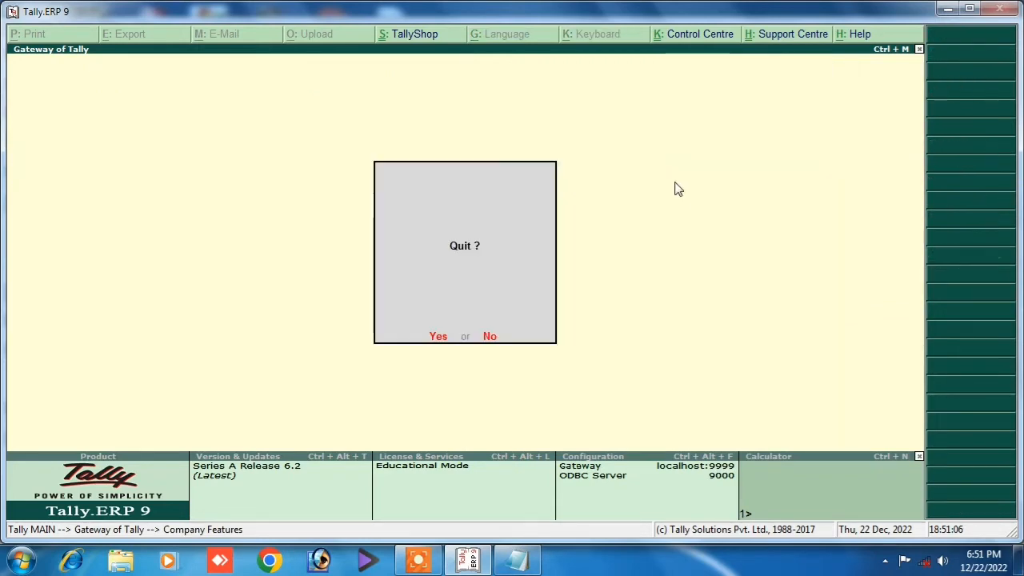
key("n")
key("F11")
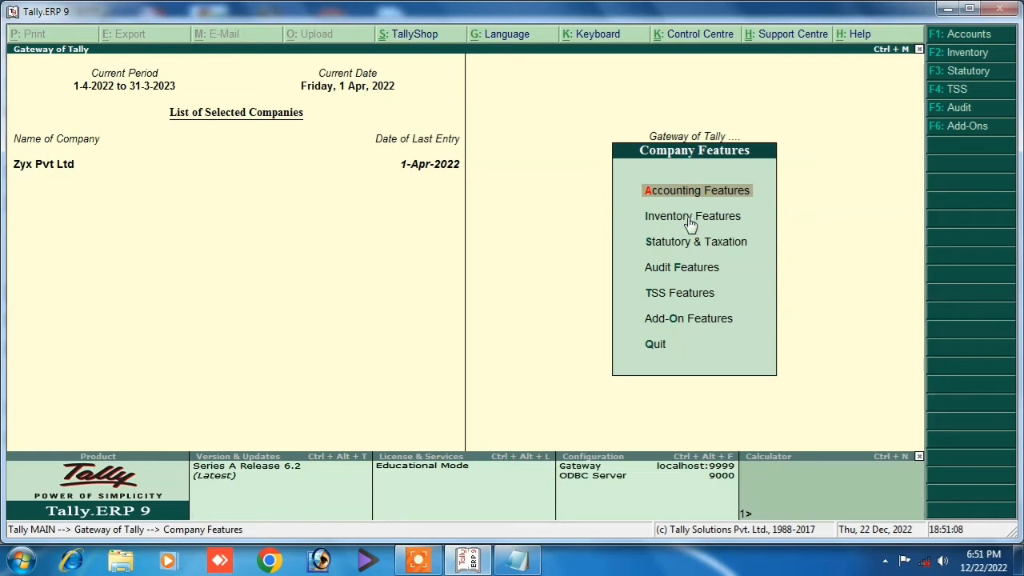
key("Down")
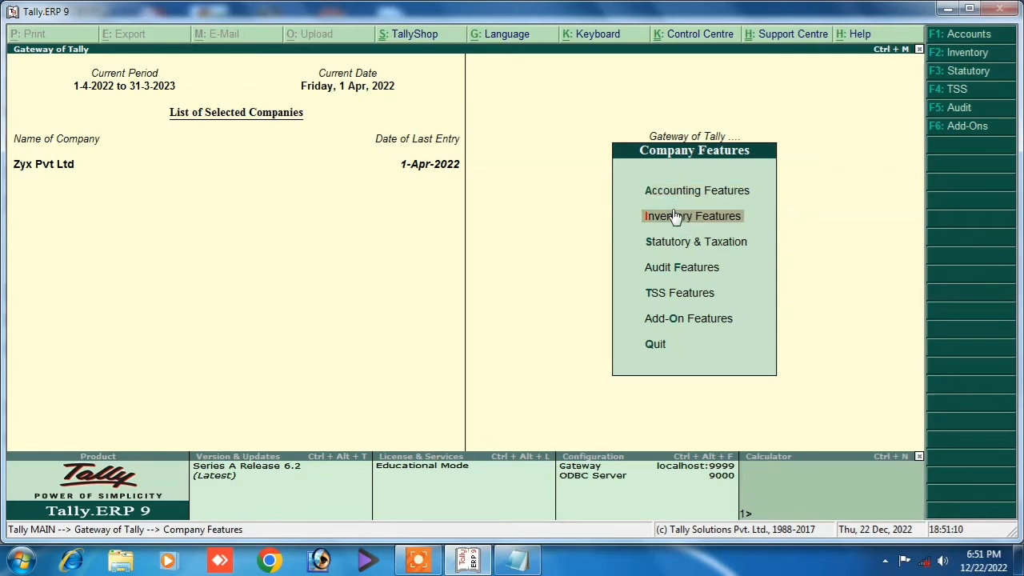
left_click(672, 215)
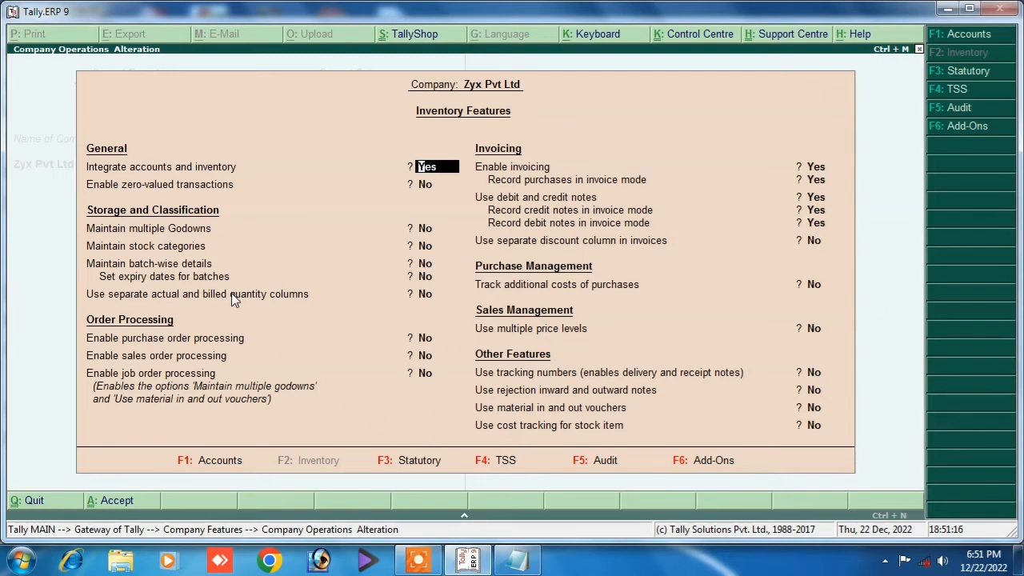
key("F1")
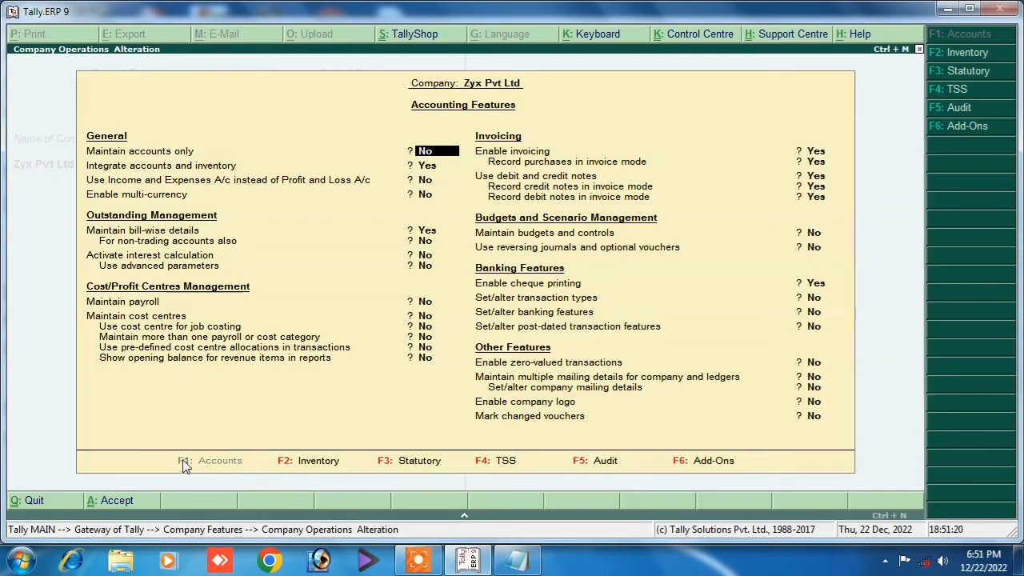
left_click(286, 464)
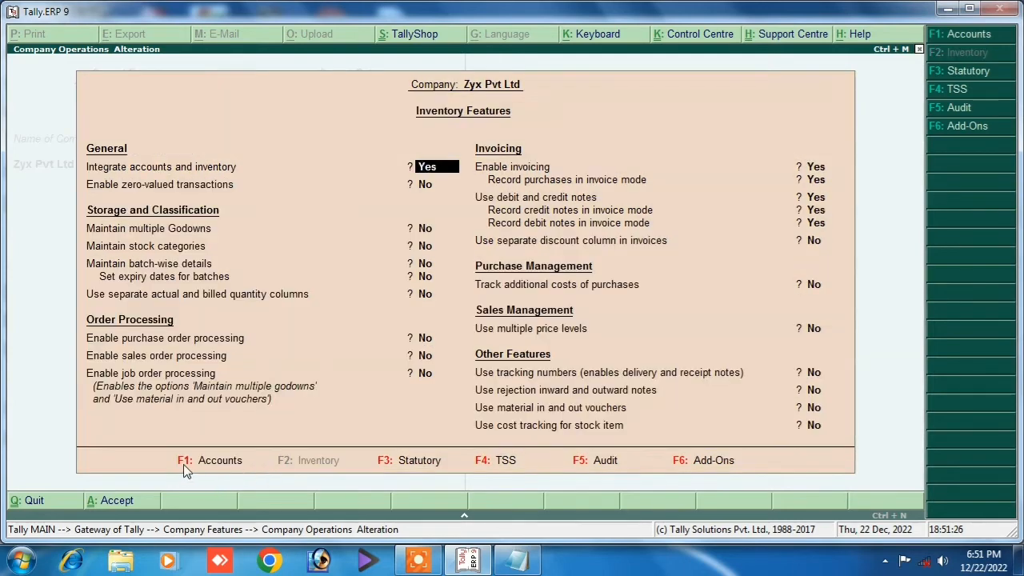
left_click(184, 463)
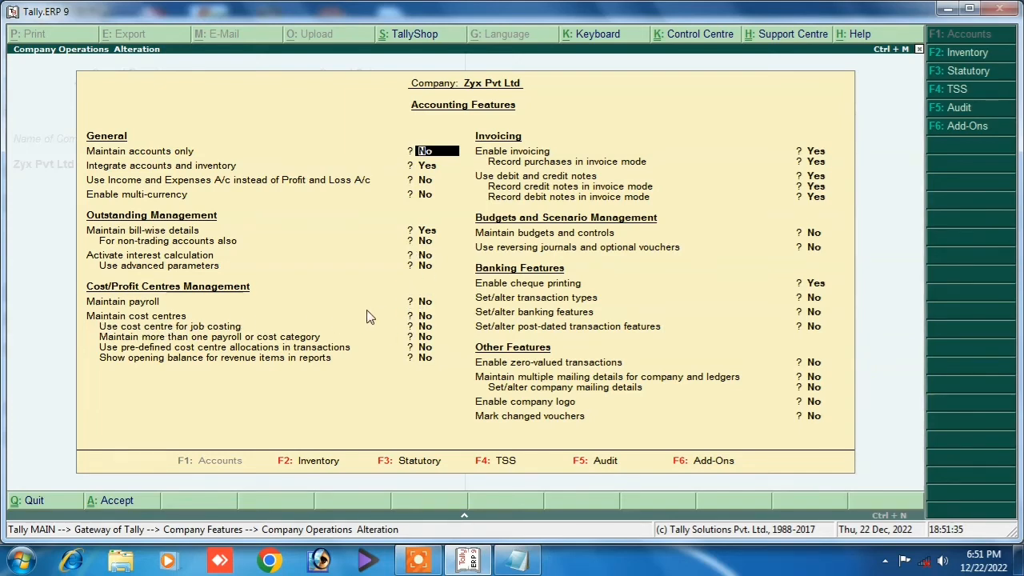
Set Maintain cost centres to Yes and save the accounting features.
key("Down")
key("Down")
key("Down")
key("Down")
key("Down")
key("Down")
key("Down")
key("Down")
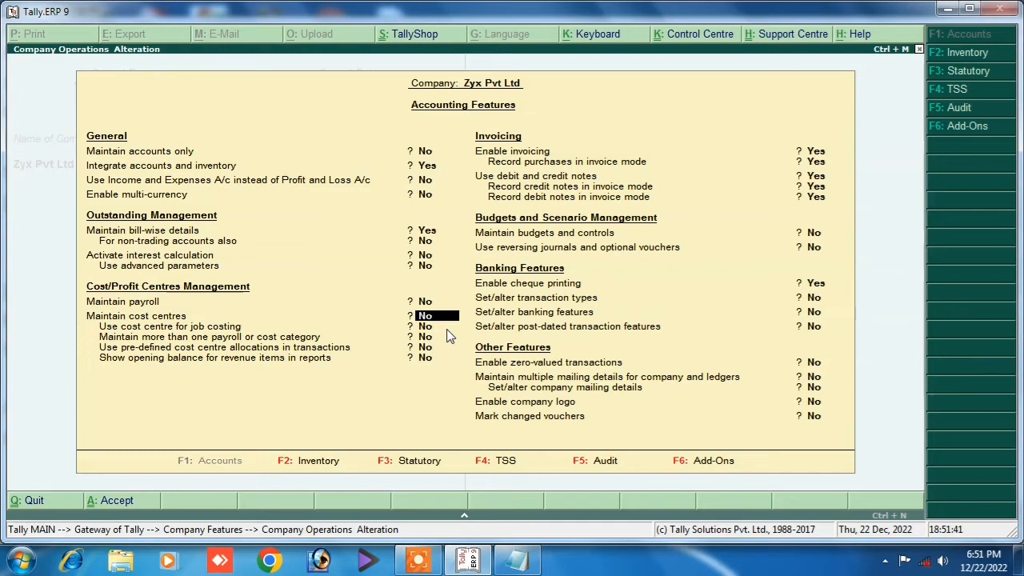
type("y")
key("Return")
key("Return")
key("Return")
key("Return")
key("Return")
key("Return")
key("Return")
key("Return")
key("Return")
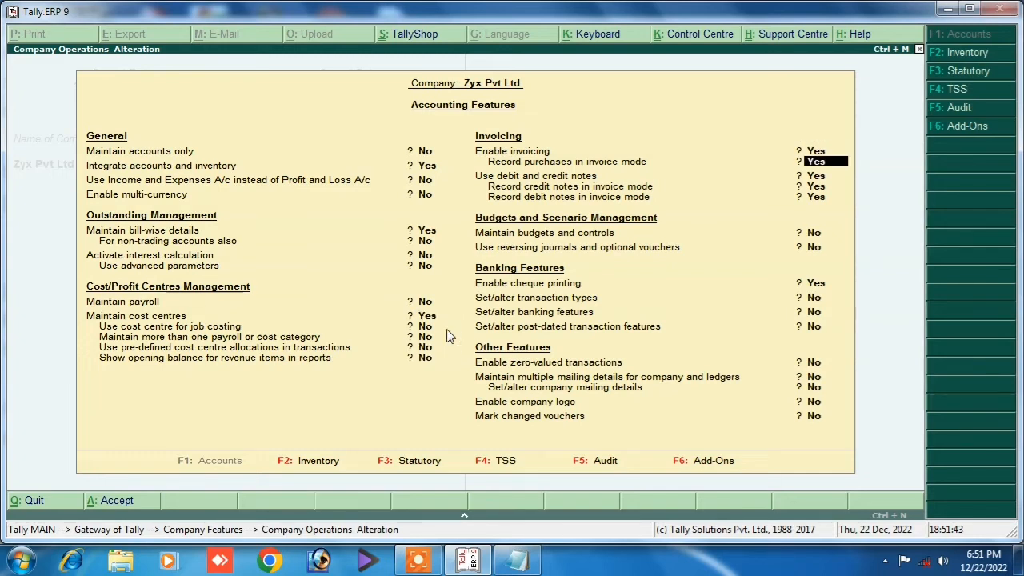
key("Return")
key("Return")
key("Return")
key("Return")
key("Return")
key("Return")
key("Return")
key("Return")
key("Return")
key("Return")
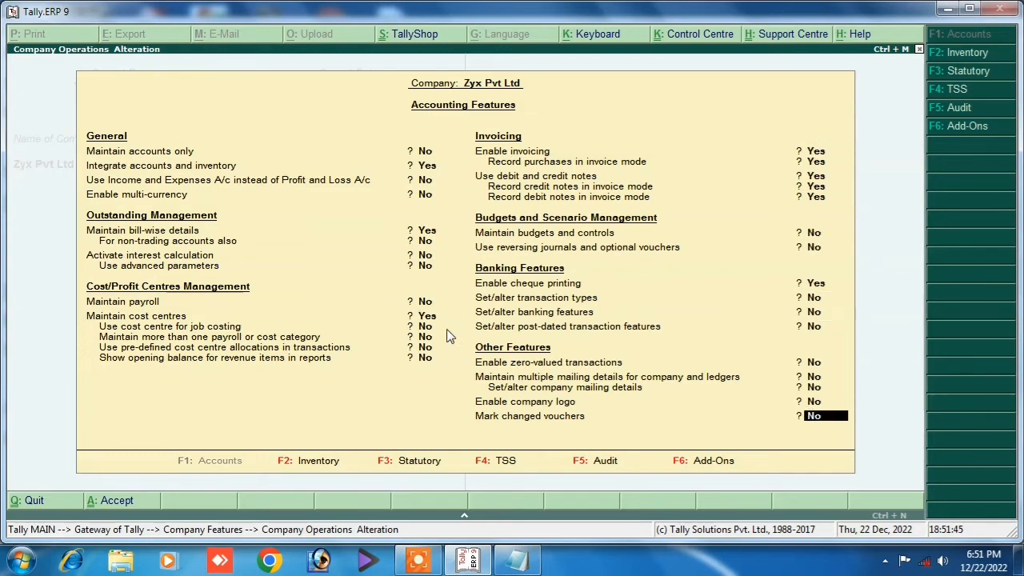
key("Return")
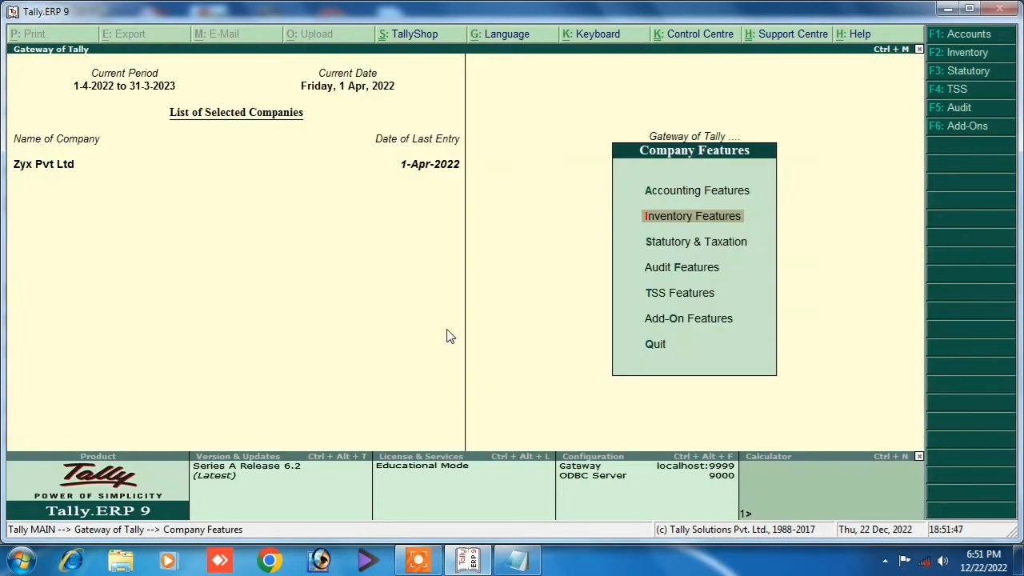
key("Escape")
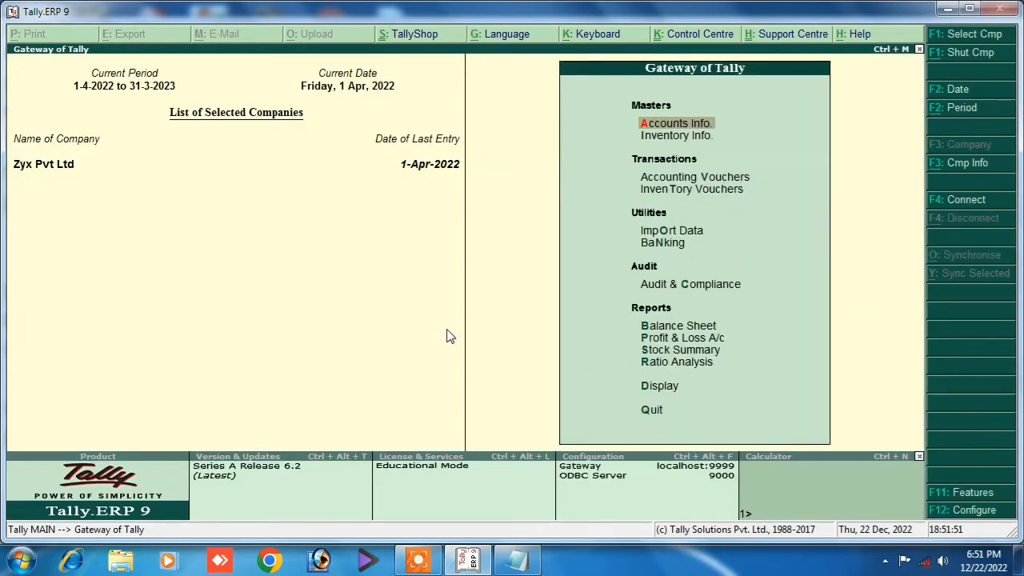
Open the Salary ledger for alteration, confirm cost centres are applicable, then back out.
key("Down")
key("Up")
key("Return")
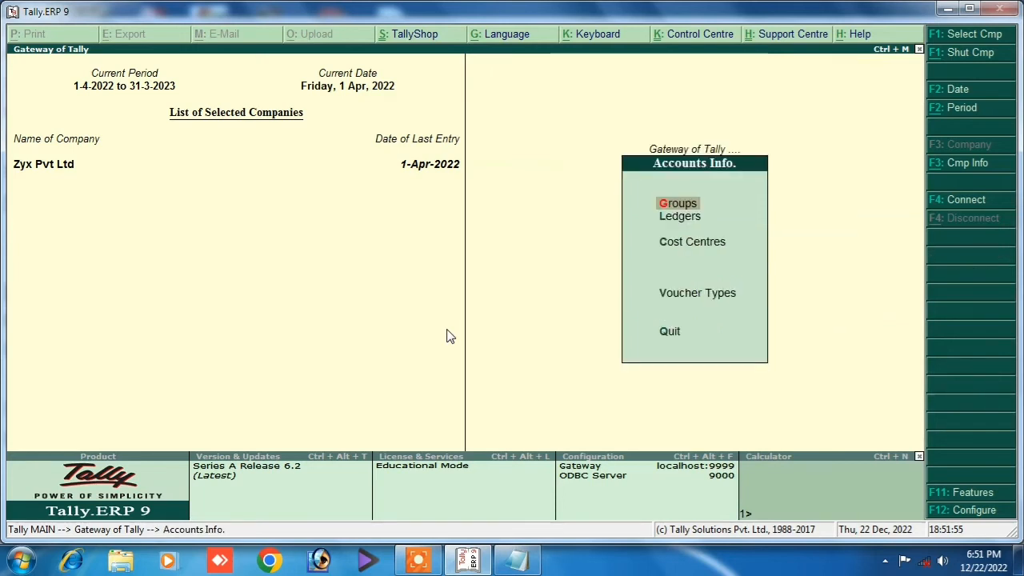
key("Down")
key("Return")
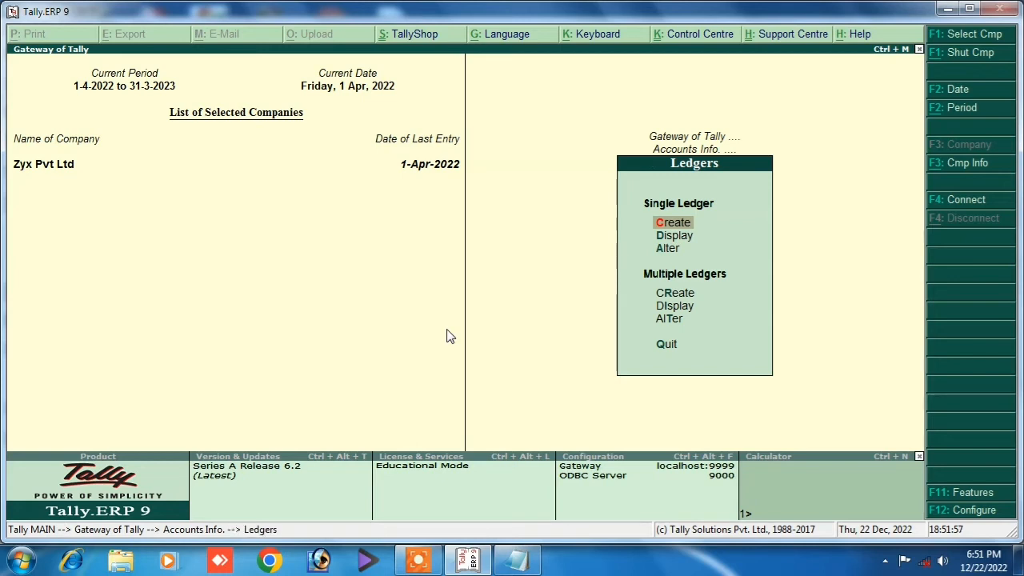
key("Down")
key("Down")
key("Return")
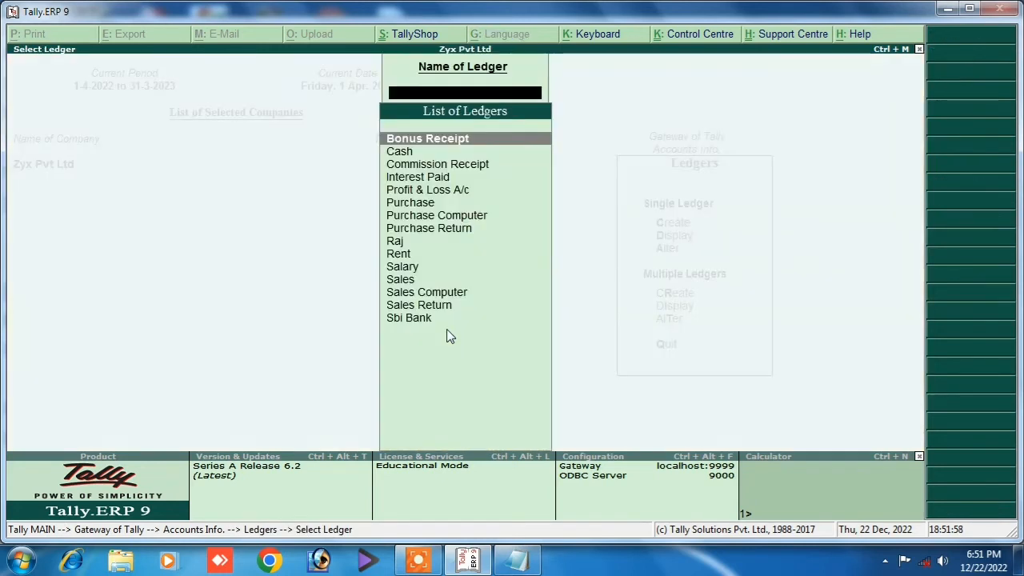
key("Down")
key("Down")
key("Down")
key("Down")
key("Down")
key("Down")
key("Down")
key("Down")
key("Down")
key("Down")
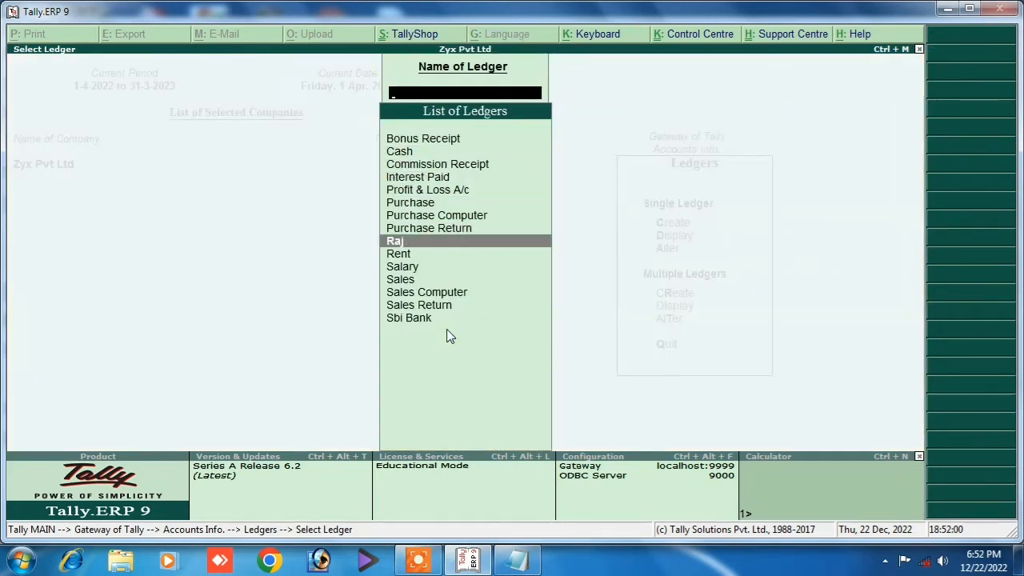
key("Return")
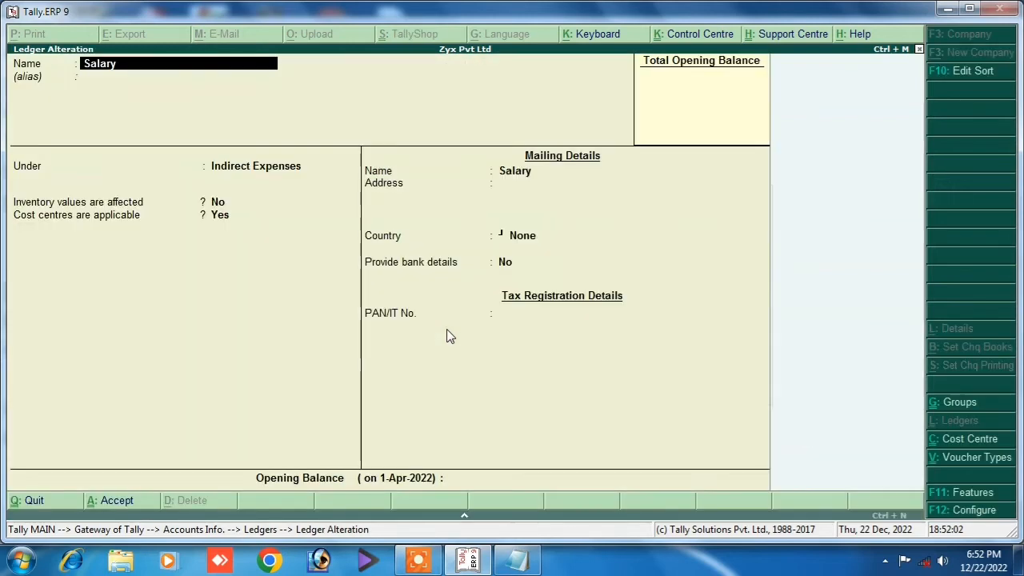
key("Return")
key("Return")
key("Return")
key("Return")
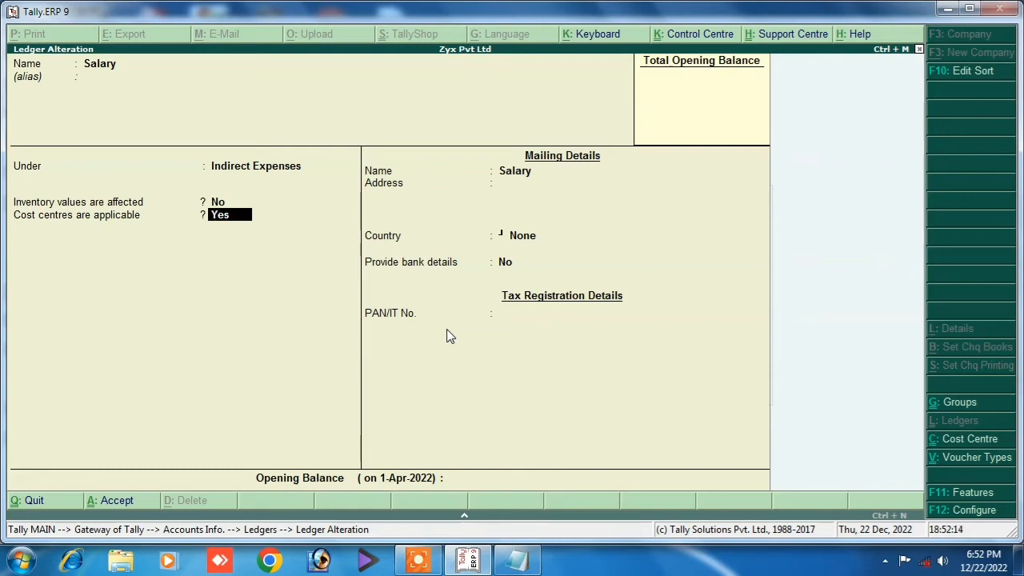
key("Escape")
key("y")
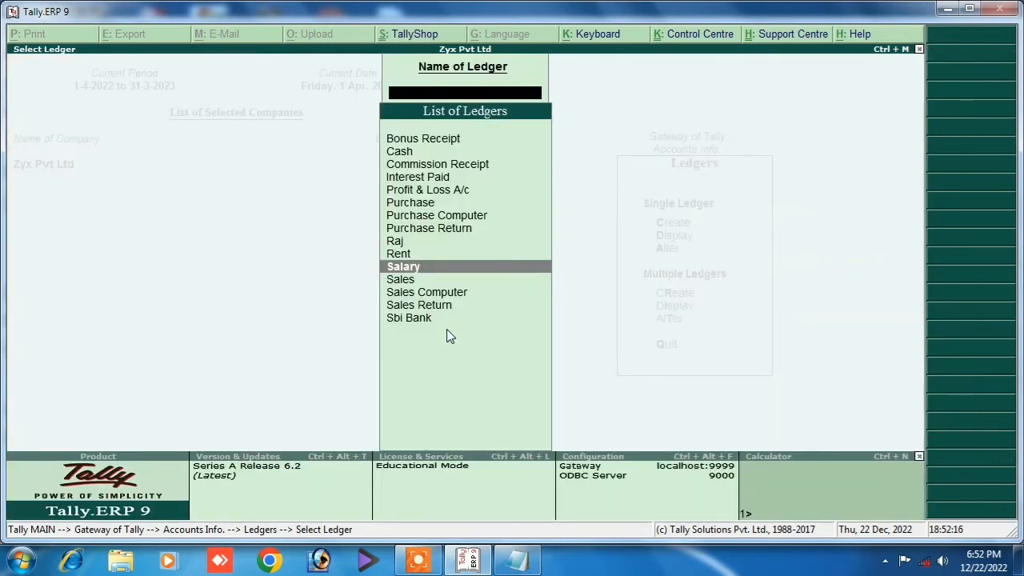
key("Escape")
key("Escape")
key("Return")
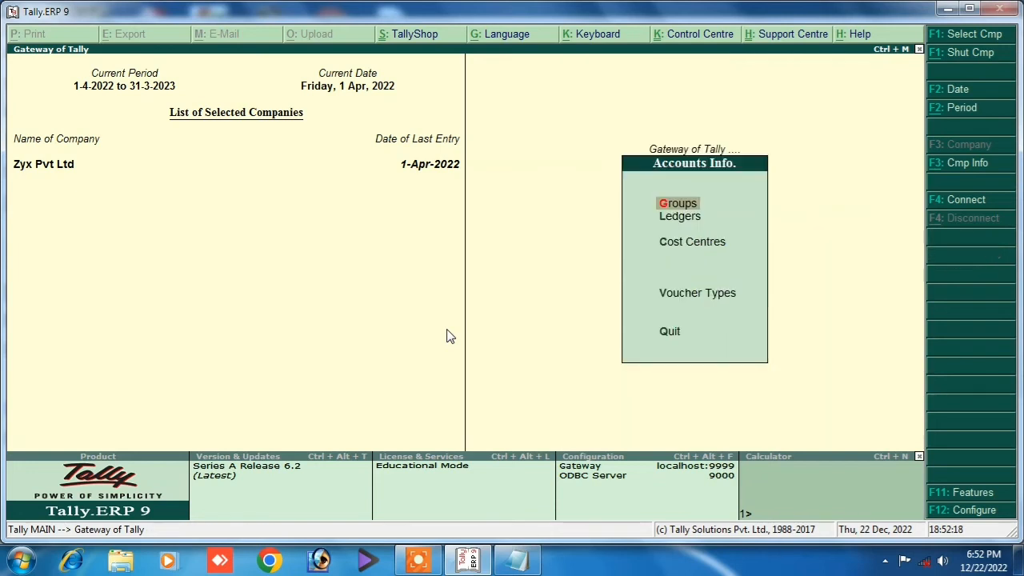
Reopen the Salary ledger for alteration and close it without changes.
key("Down")
key("Return")
key("Down")
key("Down")
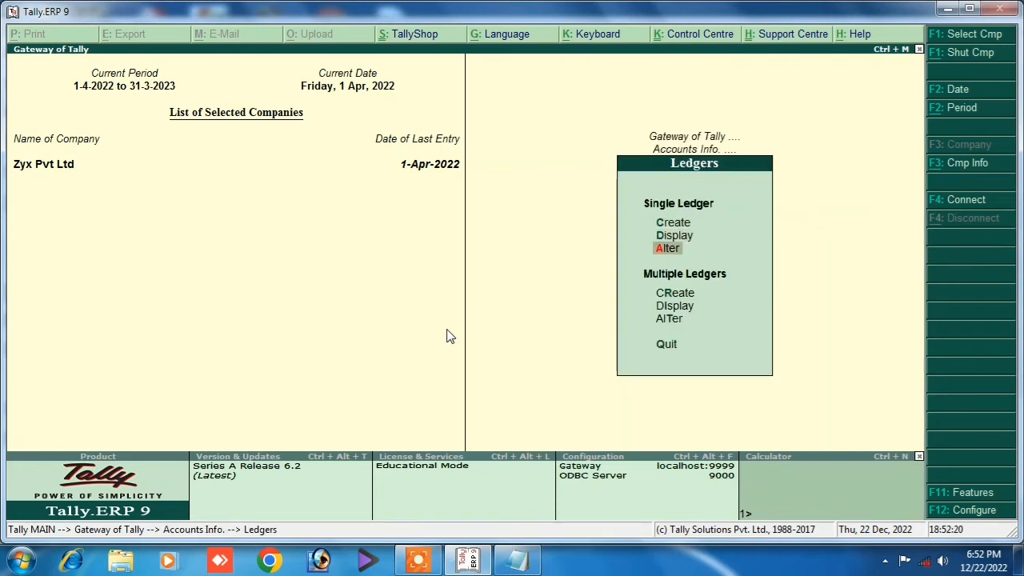
key("Return")
key("Down")
key("Down")
key("Down")
key("Down")
key("Down")
key("Down")
key("Down")
key("Down")
key("Down")
key("Down")
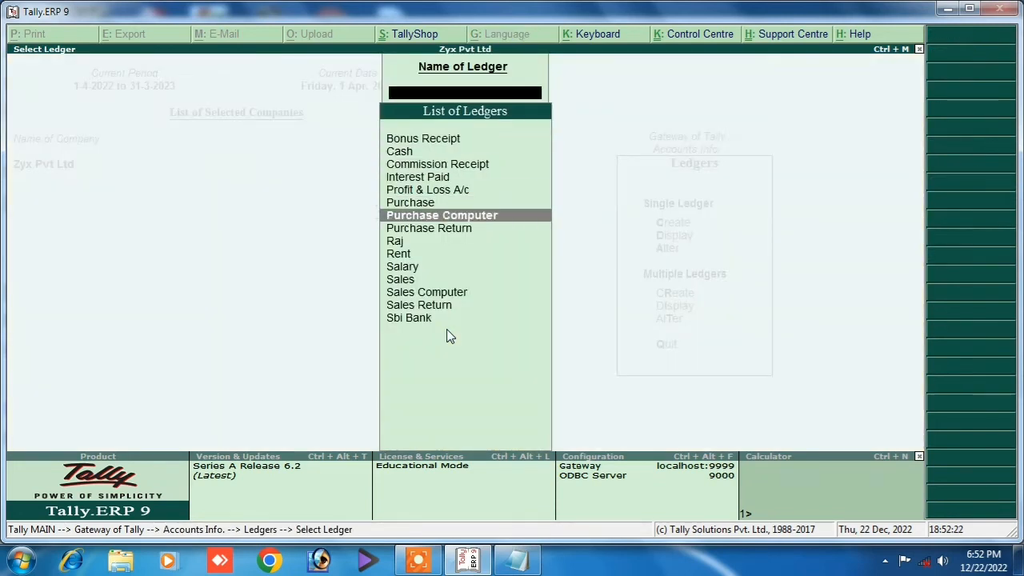
key("Return")
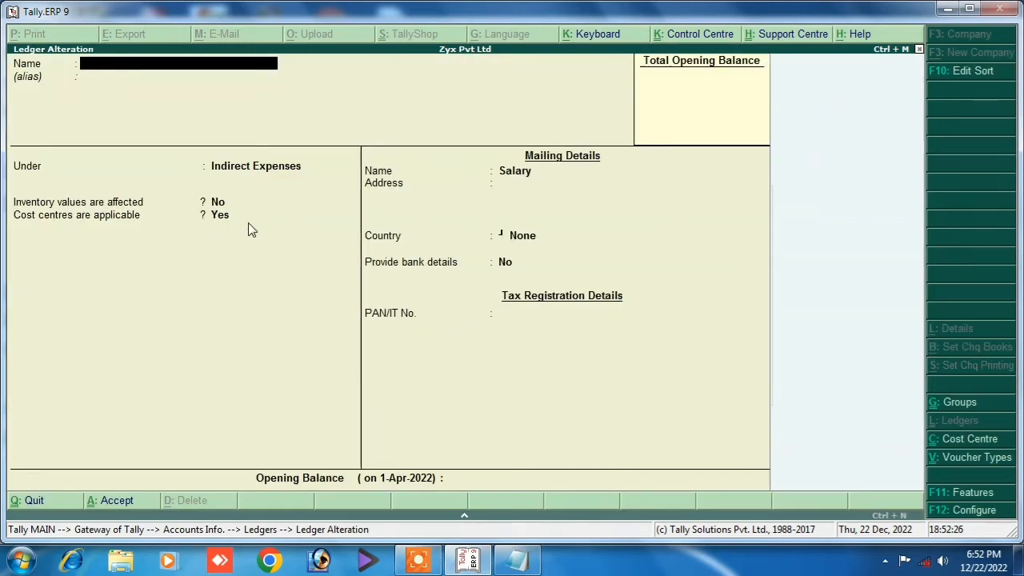
key("Escape")
key("Escape")
key("Escape")
key("Escape")
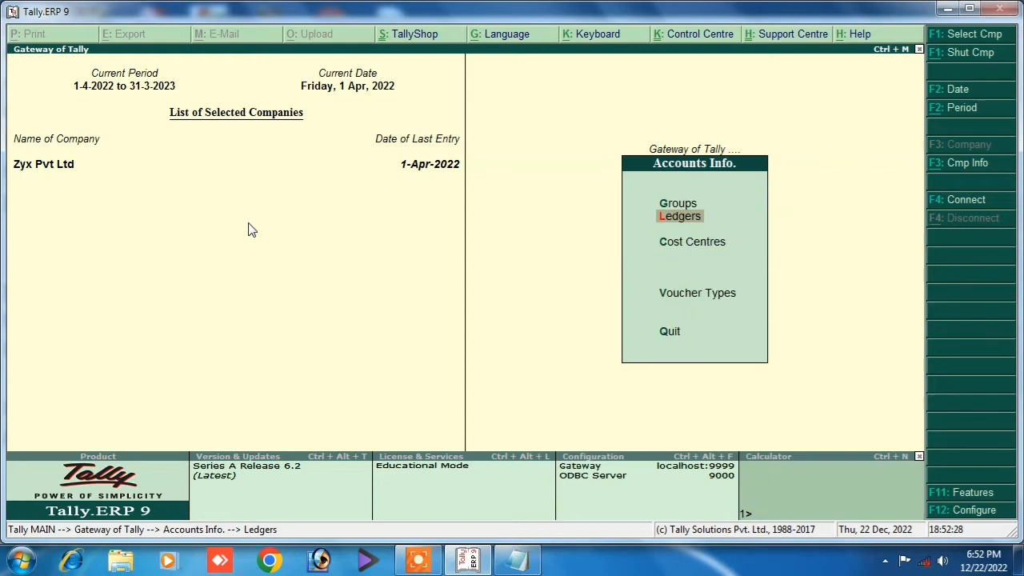
Create a cost centre under Primary named for the first employee.
key("Down")
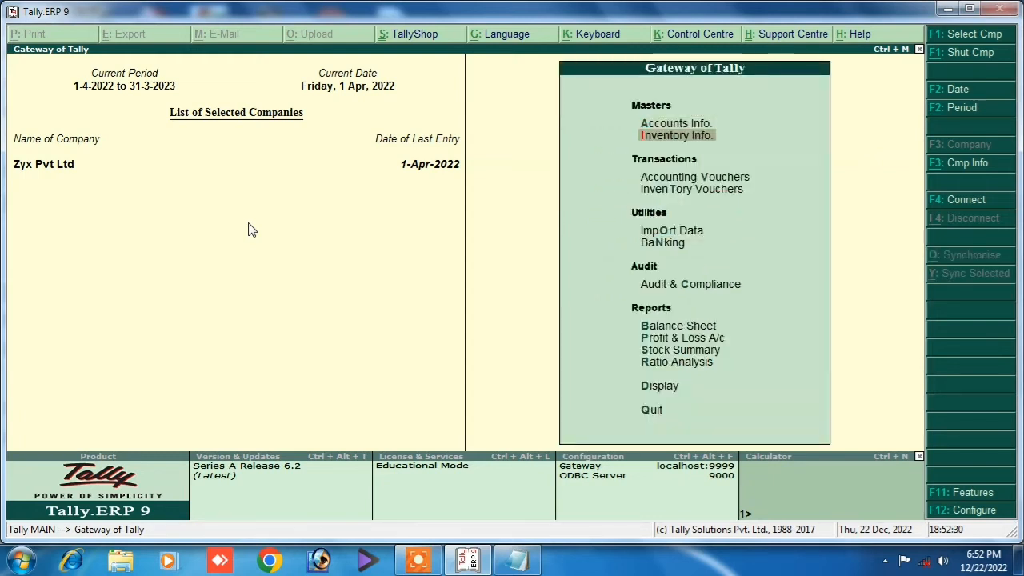
key("Up")
key("Return")
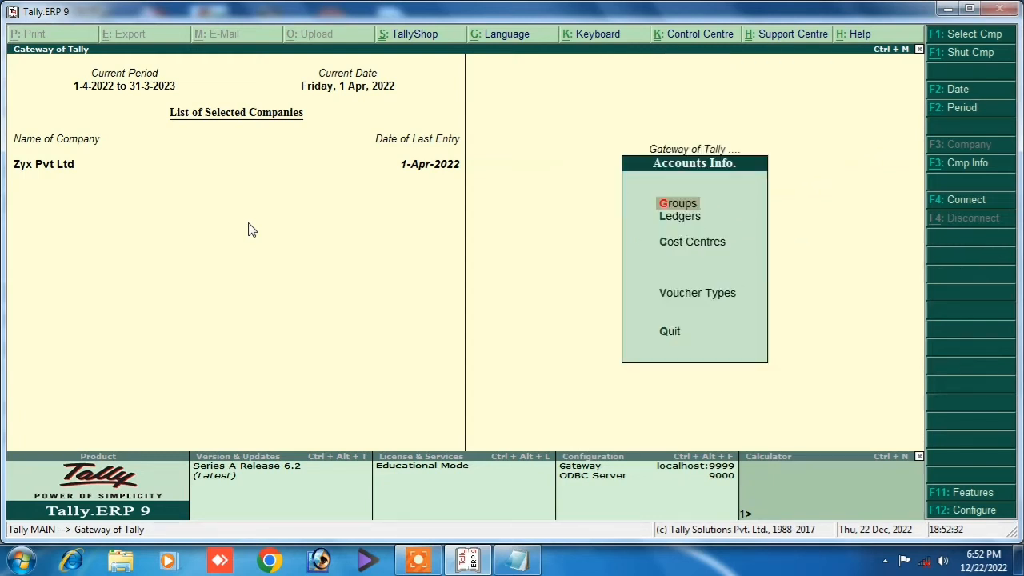
key("Down")
key("Down")
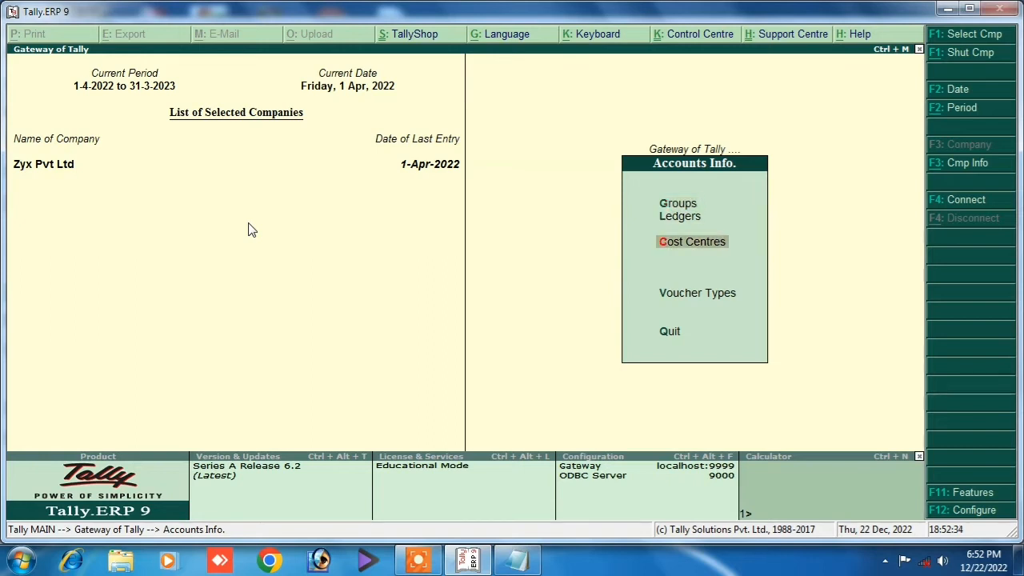
key("Return")
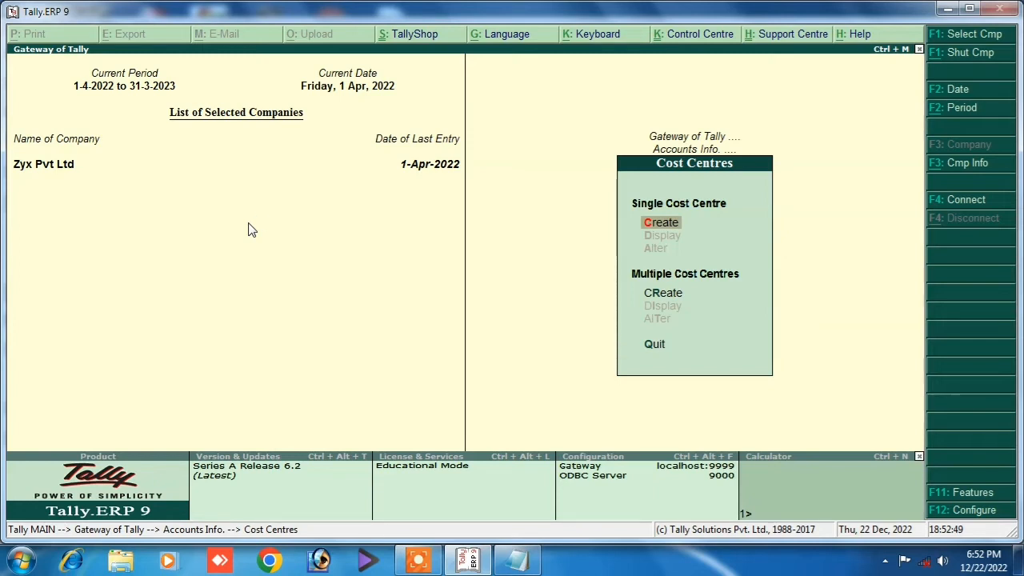
key("Return")
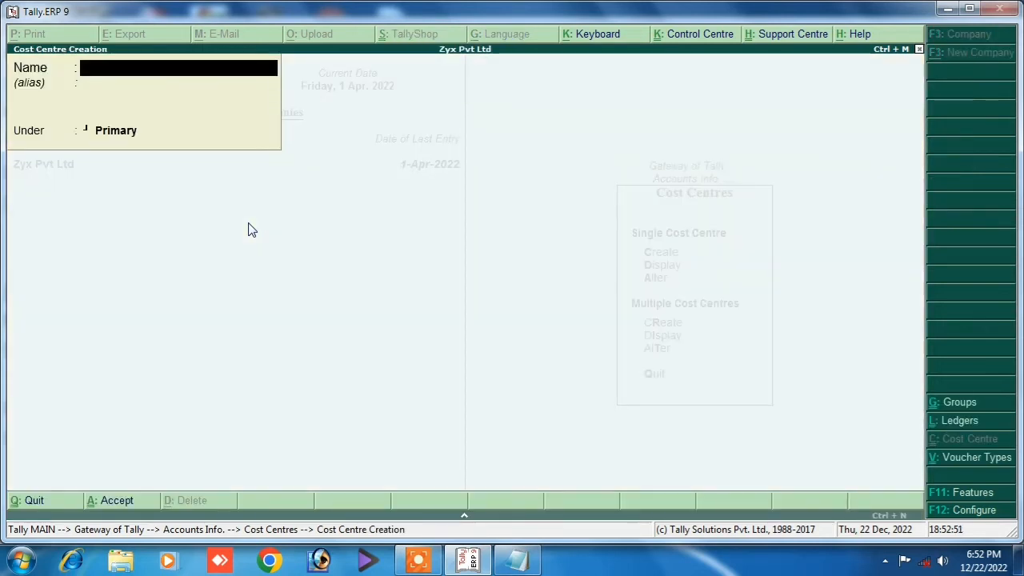
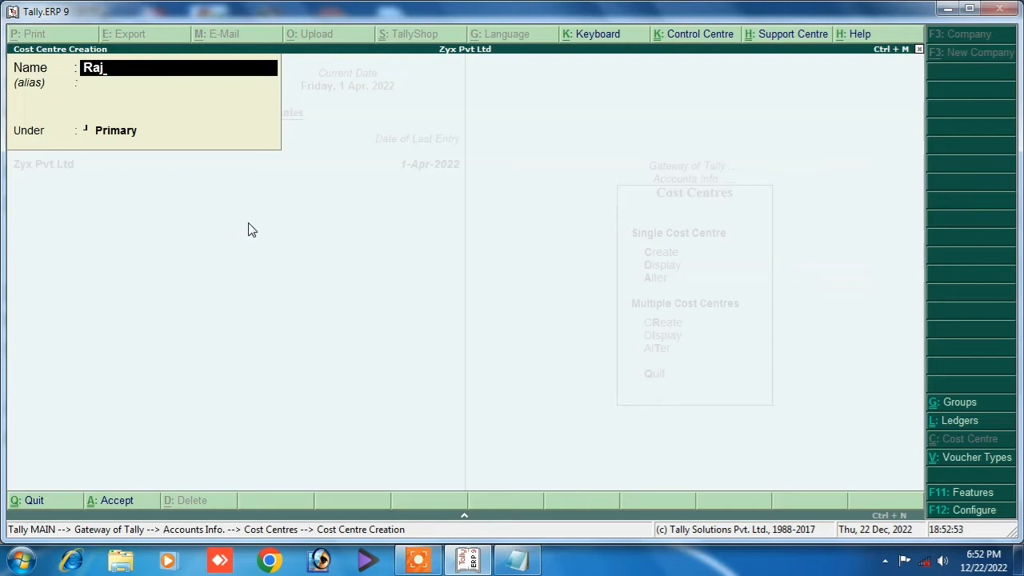
key("Return")
key("Return")
key("Return")
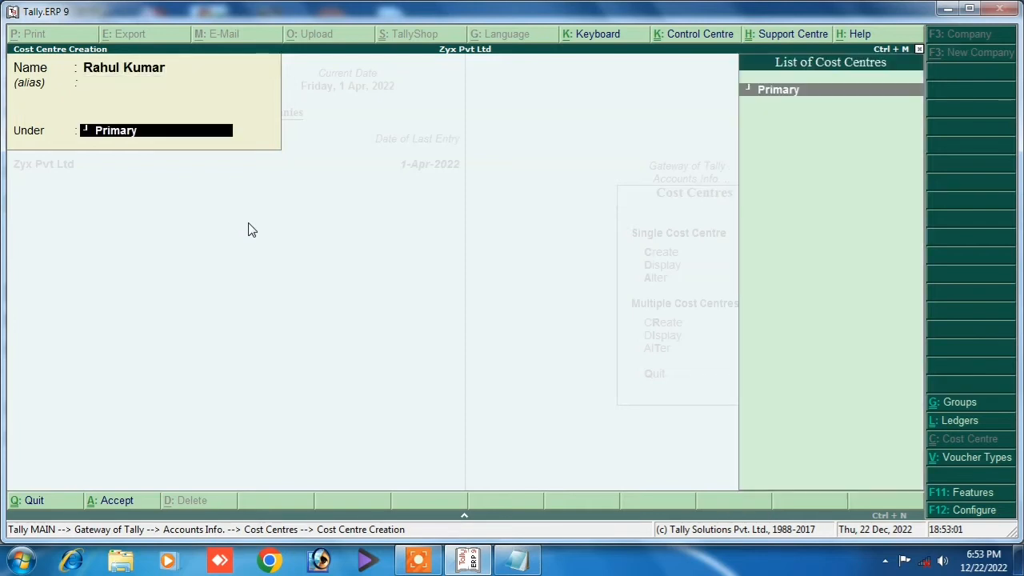
key("Return")
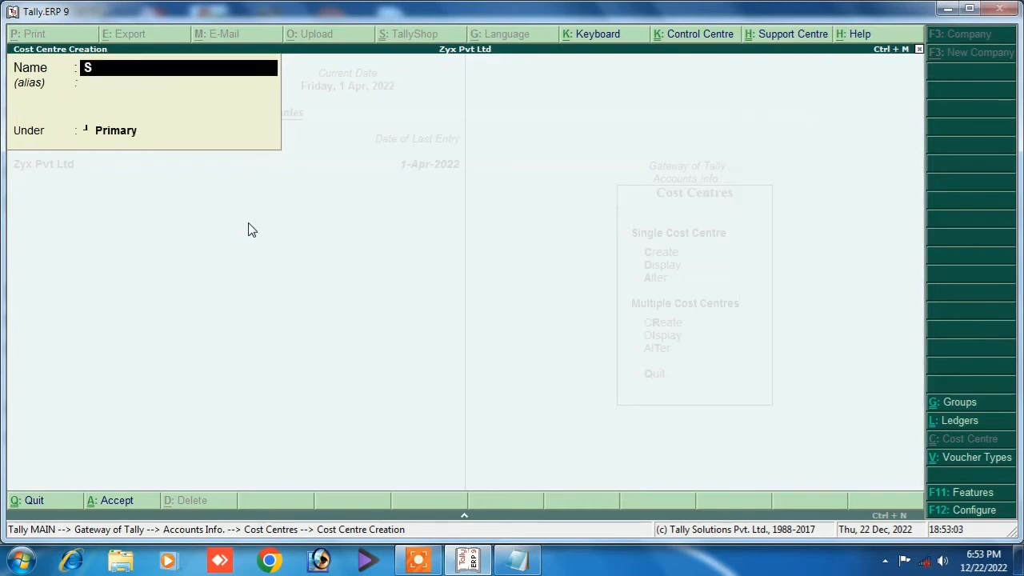
Create the second employee's cost centre under Primary and exit to the Gateway.
key("Return")
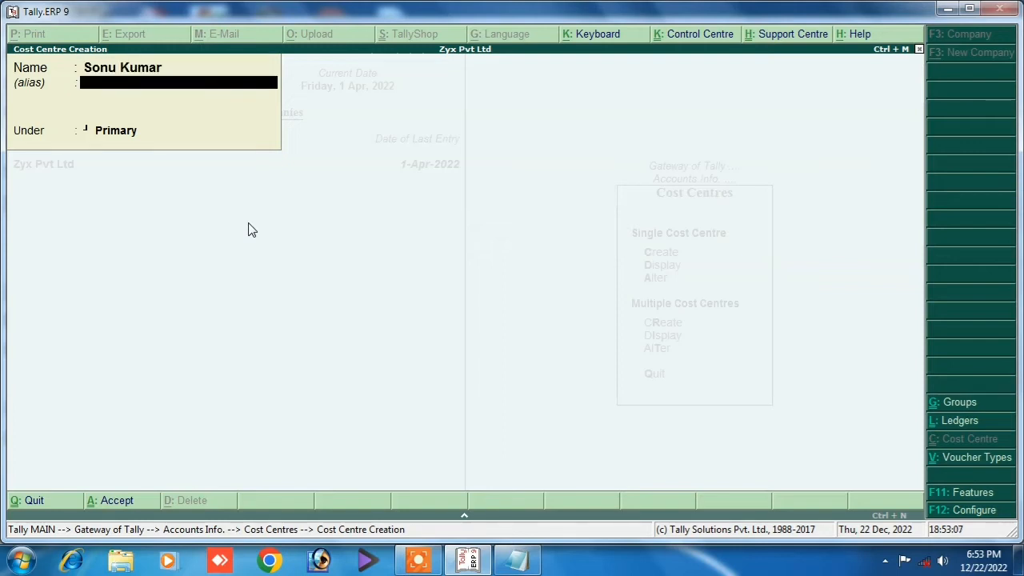
key("Return")
key("Return")
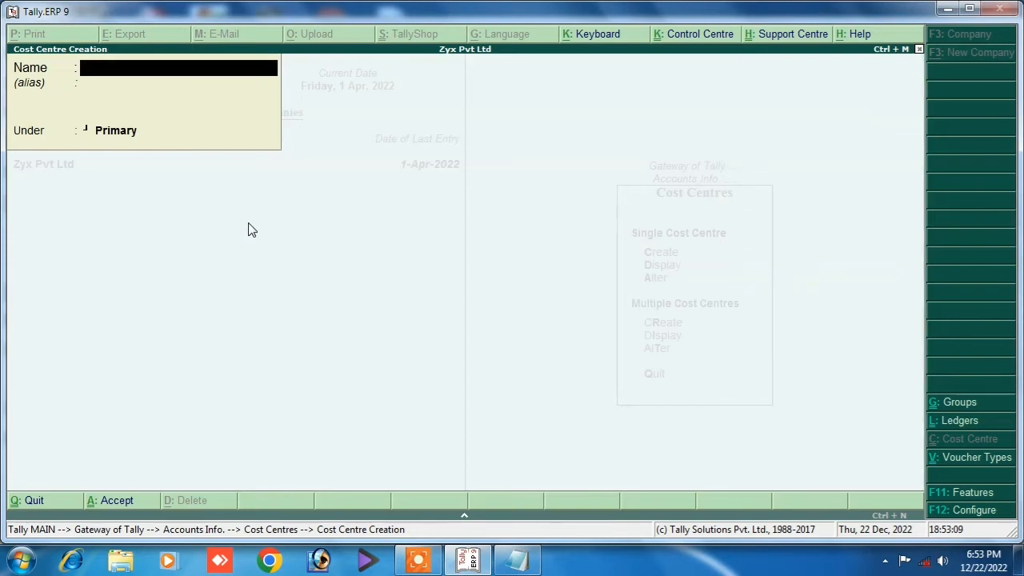
key("Escape")
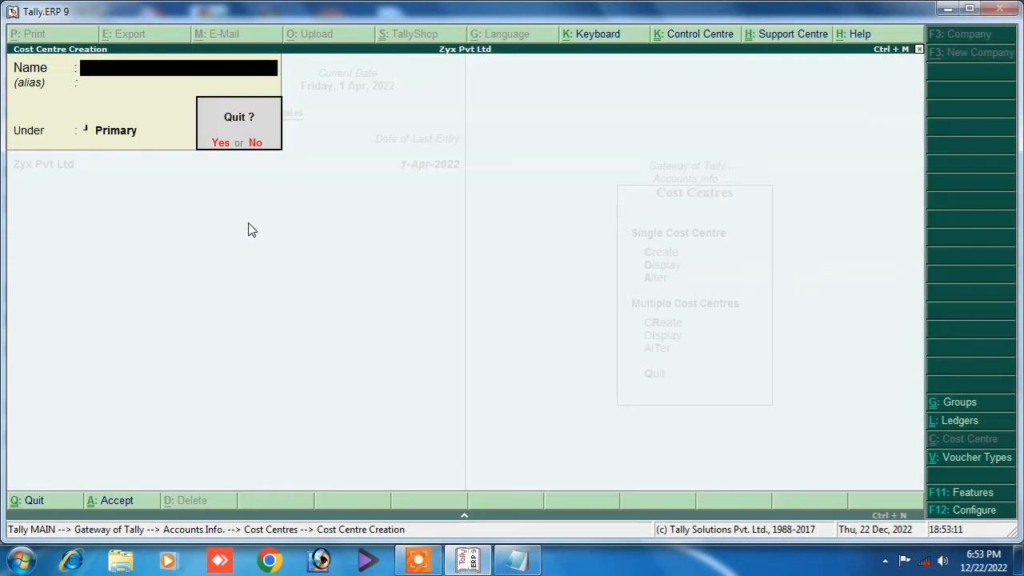
key("Return")
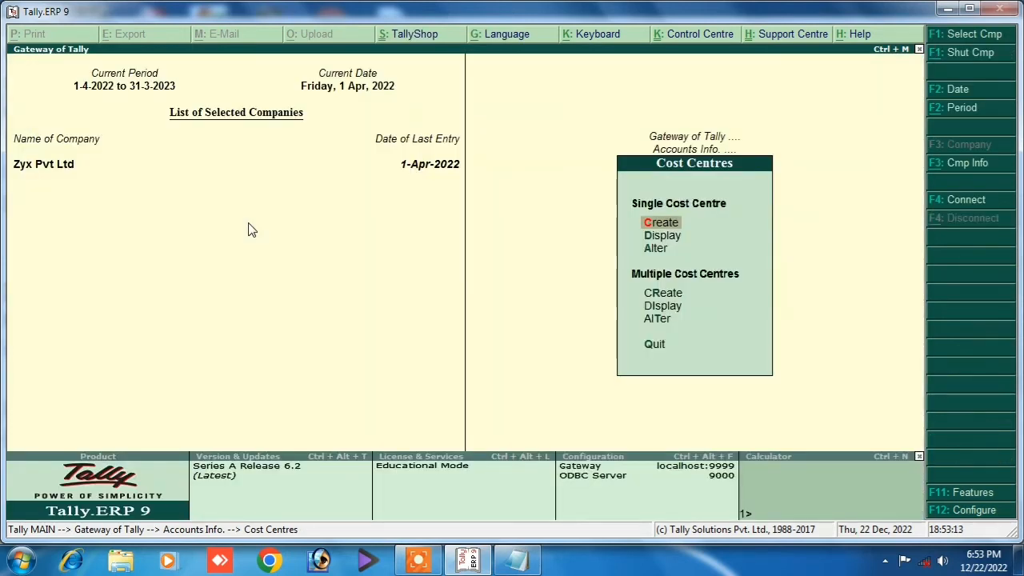
key("Escape")
key("Escape")
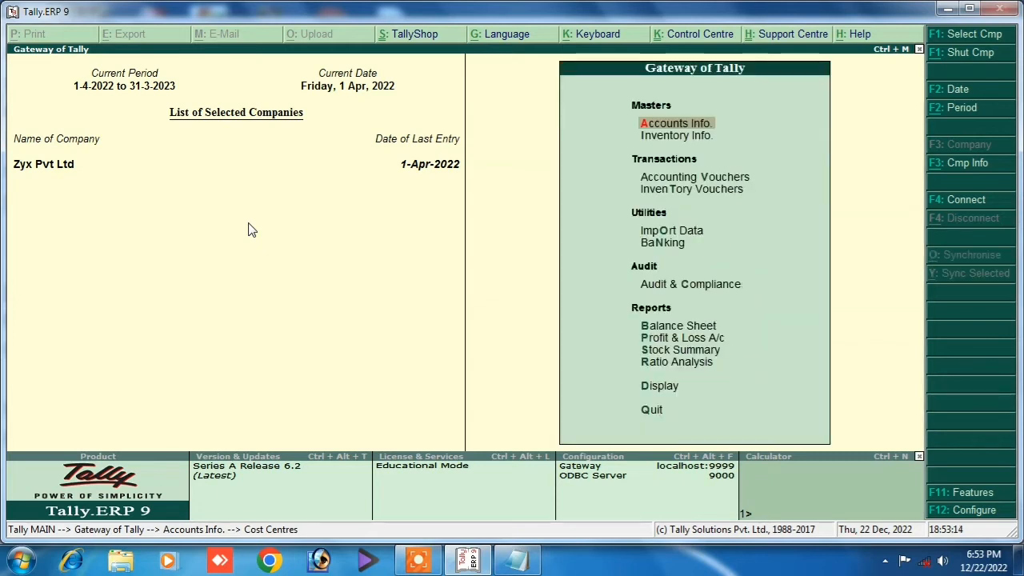
Start a Payment voucher debiting the Salary ledger with 20,000.
left_click(693, 178)
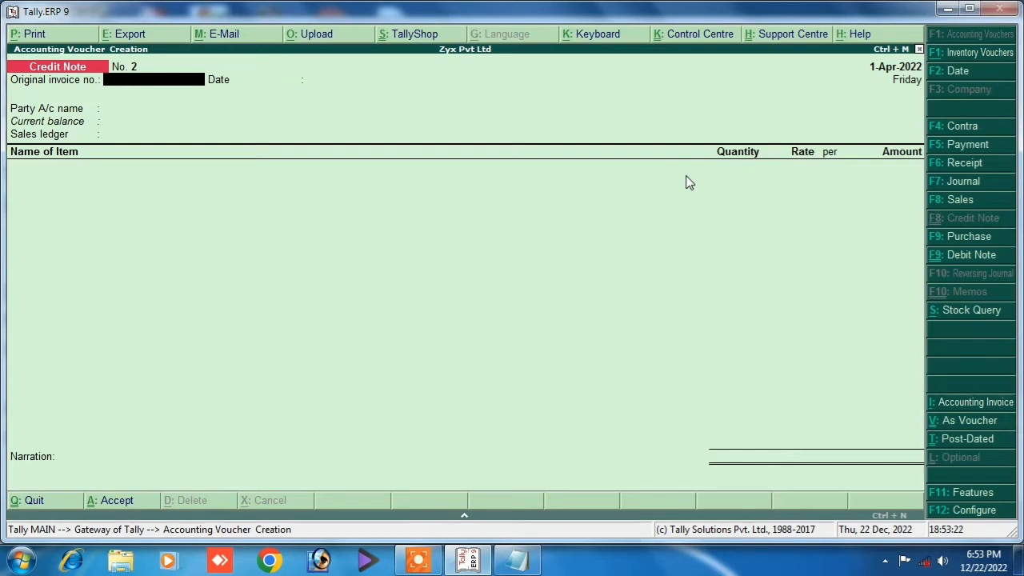
left_click(943, 149)
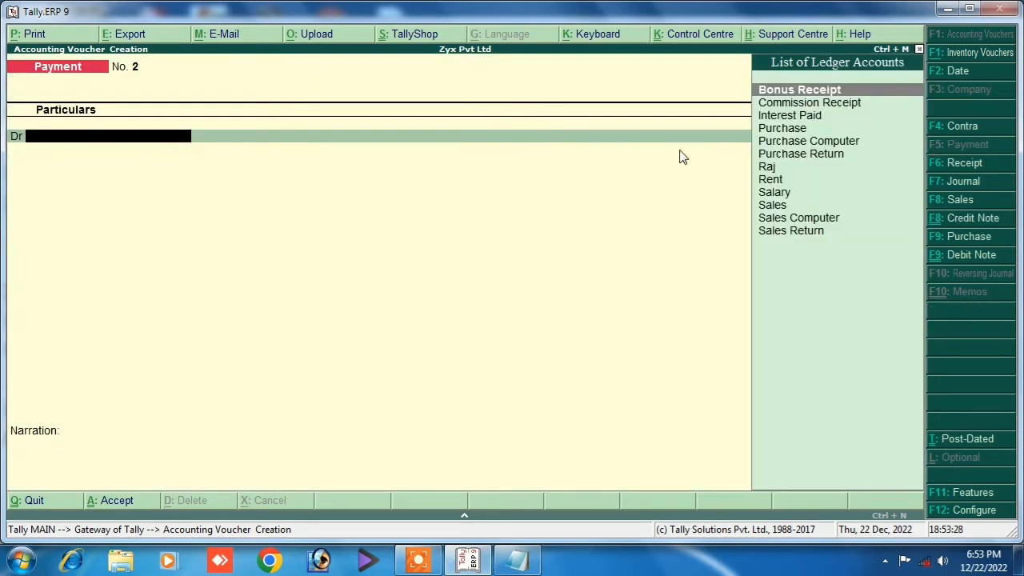
left_click(775, 193)
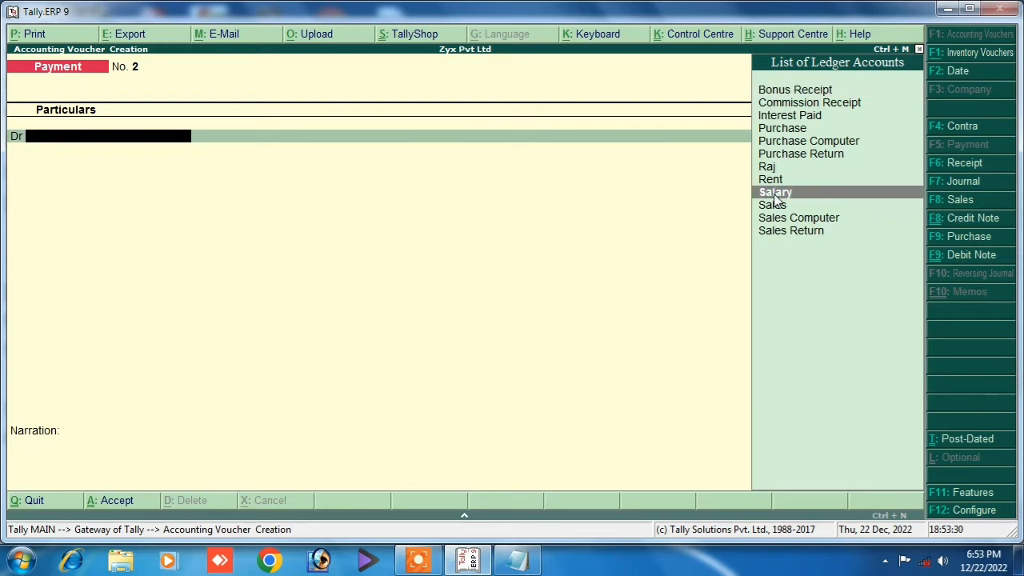
left_click(774, 194)
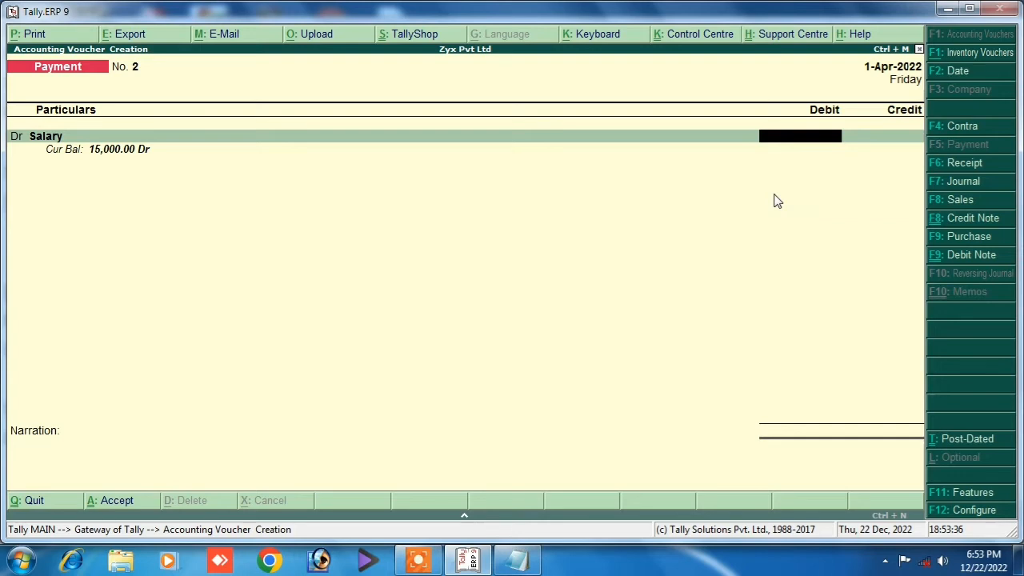
type("150000")
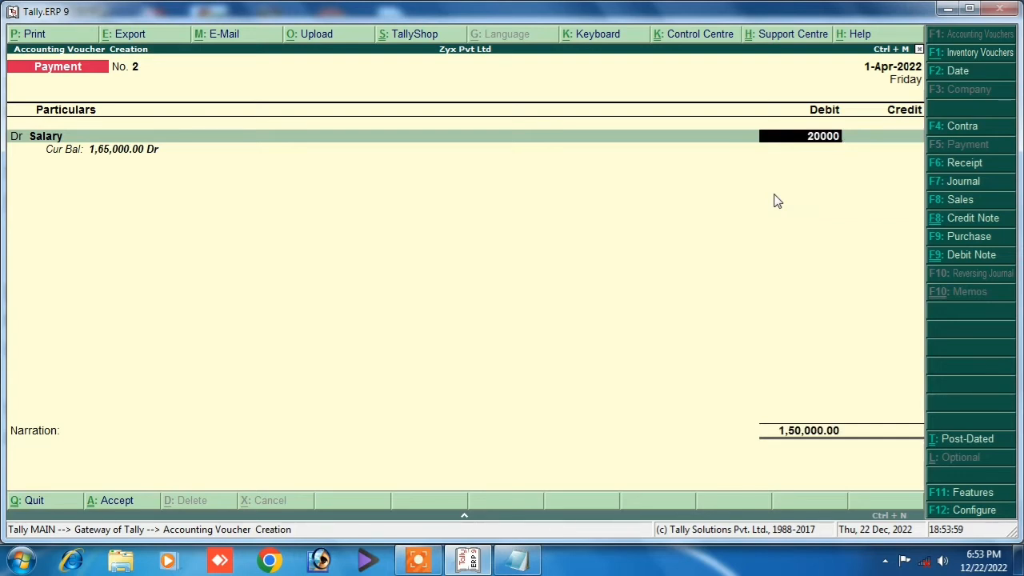
key("Return")
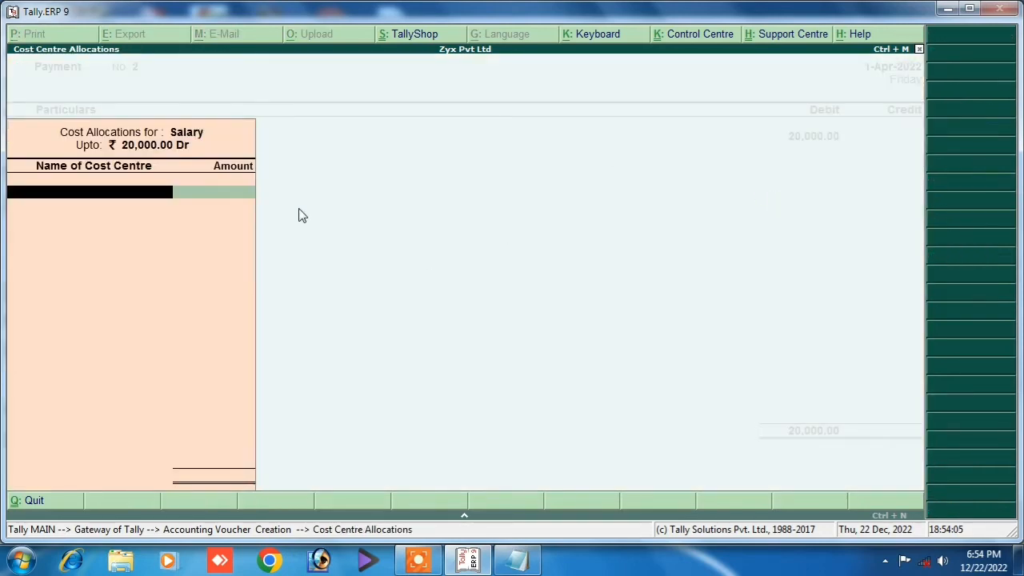
Allocate the Salary debit 10,000 to each of the two employee cost centres.
key("space")
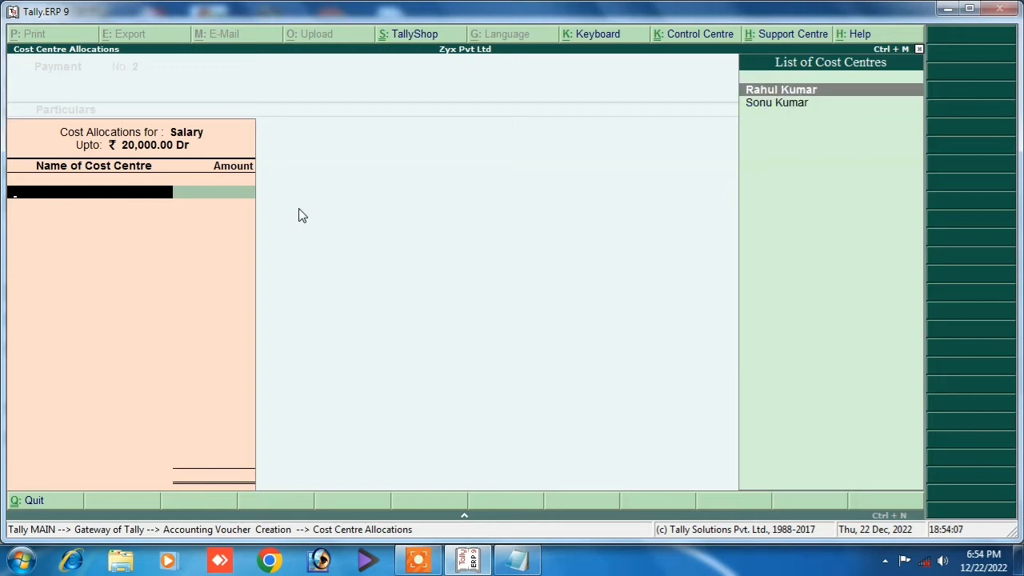
key("Return")
type("1")
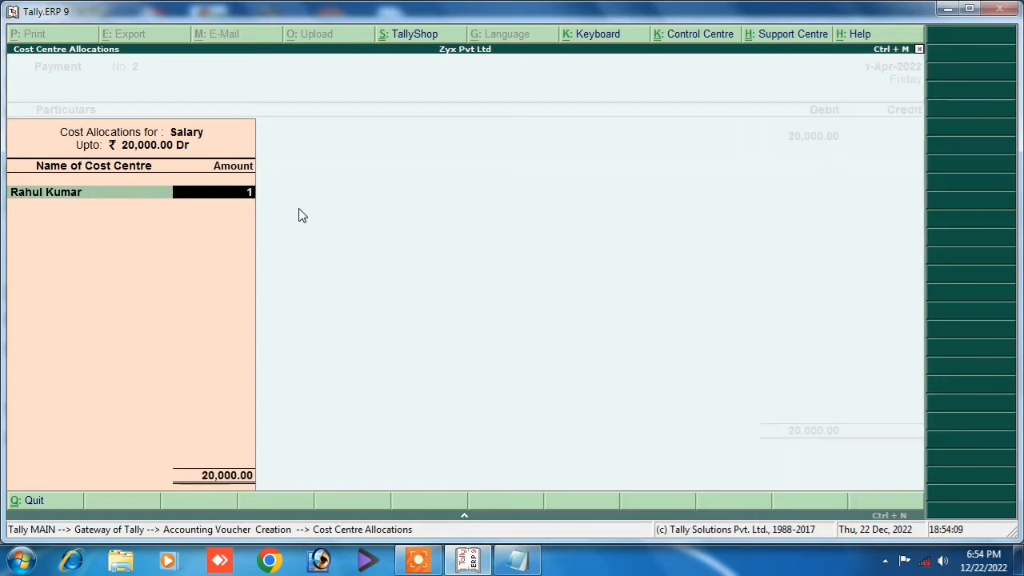
type("0000")
key("Return")
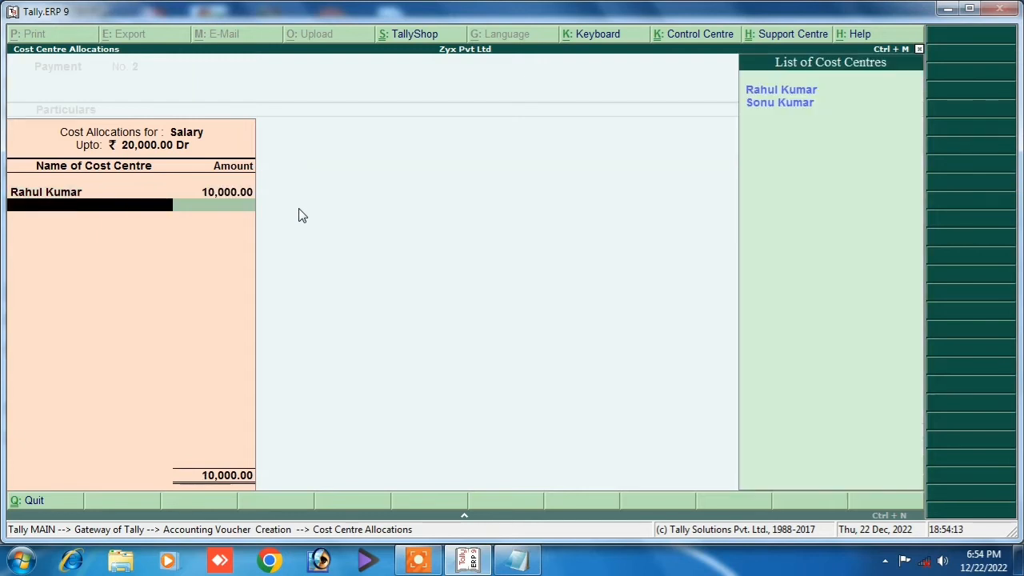
key("Down")
key("Return")
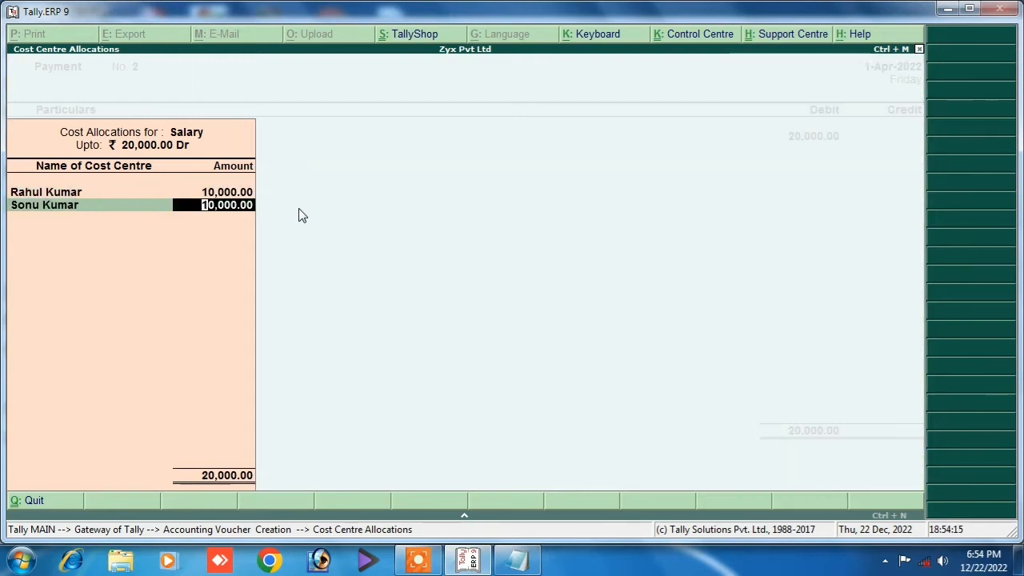
key("Return")
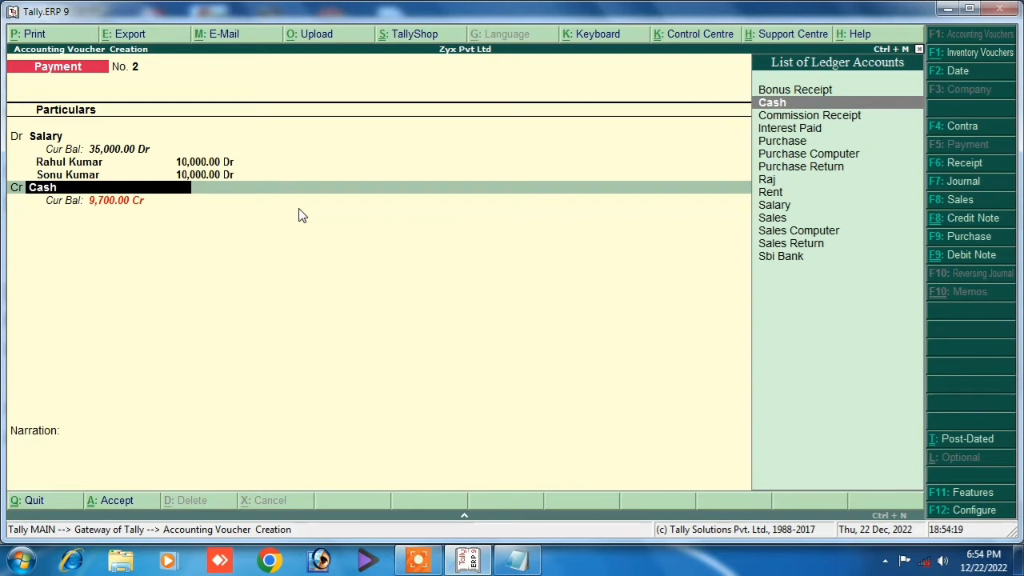
Credit Cash with 20,000 and dismiss the negative cash warning.
key("Down")
key("Down")
key("Down")
key("Down")
key("Down")
key("Down")
key("Down")
key("Down")
key("Down")
key("Down")
key("Down")
key("Down")
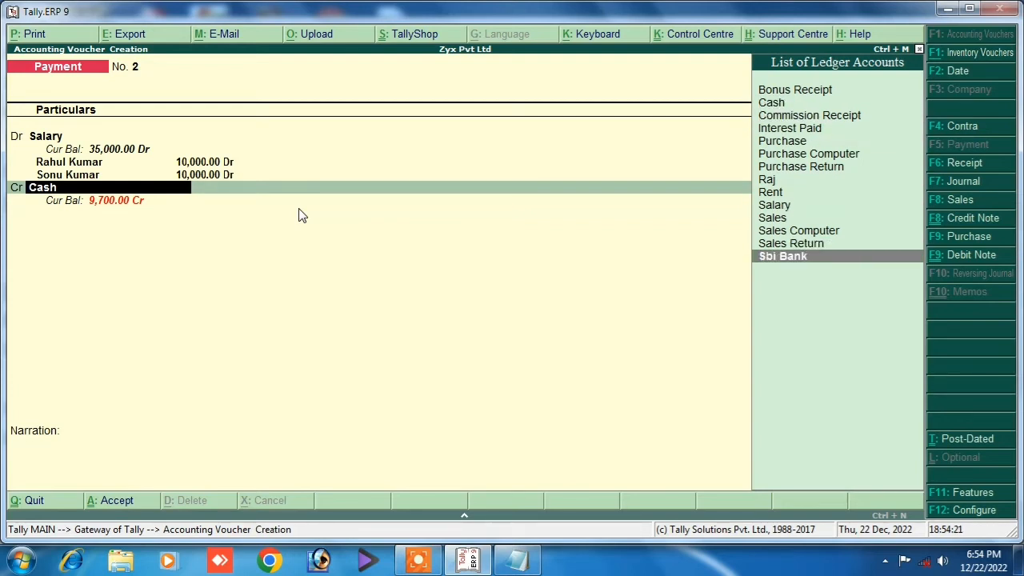
key("Up")
key("Up")
key("Up")
key("Up")
key("Up")
key("Up")
key("Up")
key("Up")
key("Up")
key("Up")
key("Up")
key("Up")
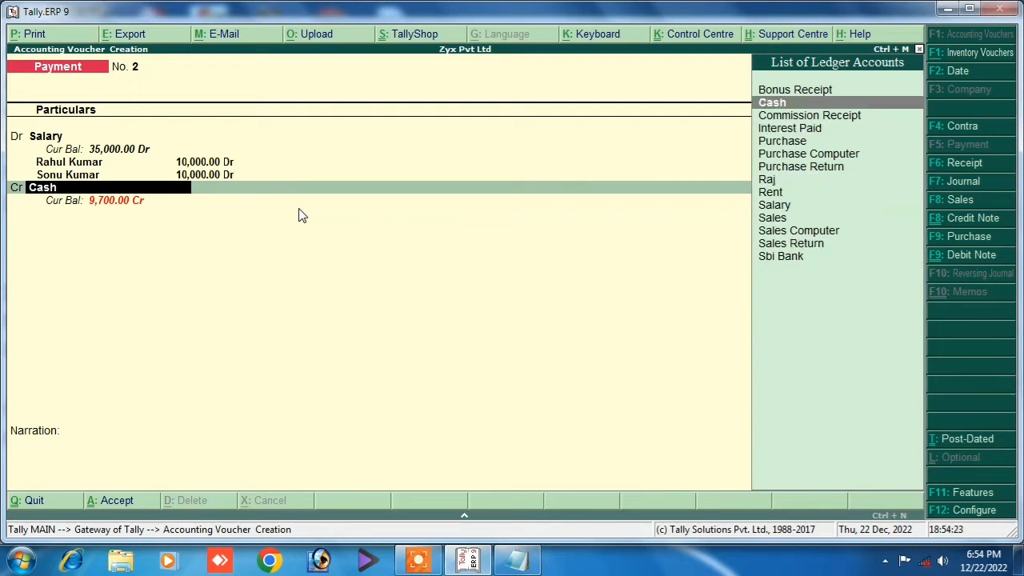
key("Down")
key("Up")
key("Return")
key("Return")
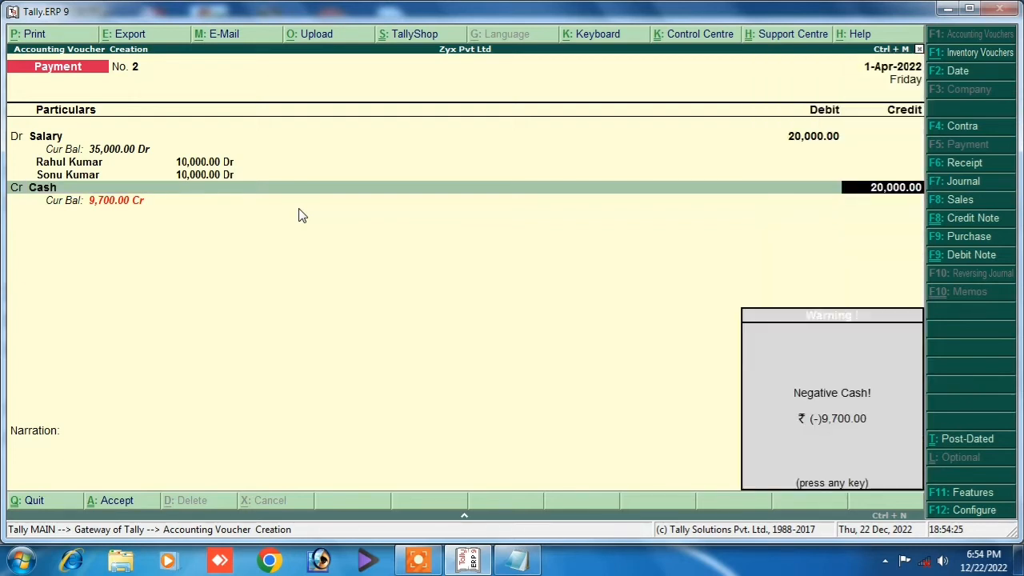
key("Return")
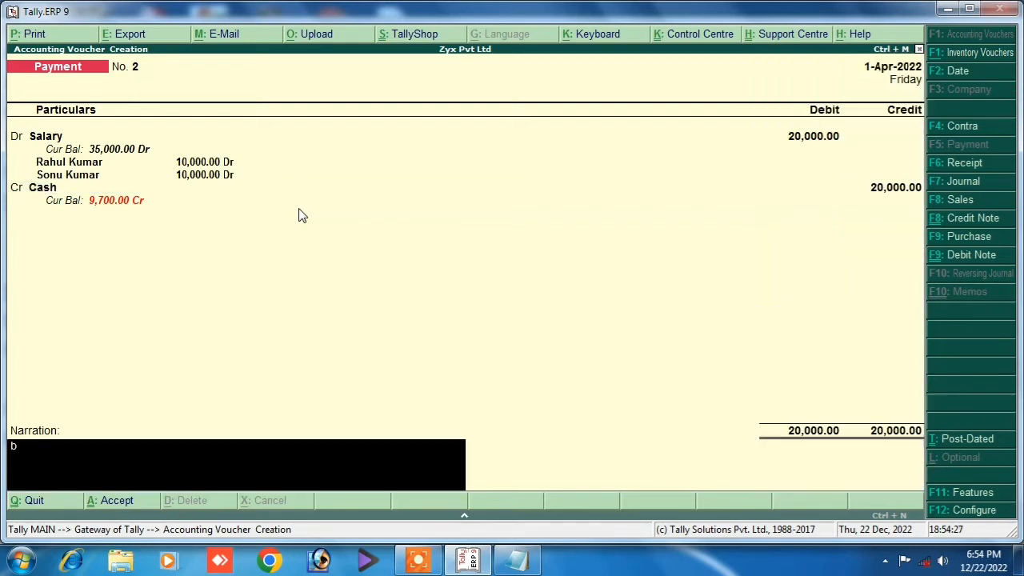
Add narration 'being salary paid', save Payment voucher No. 2, and exit to the Gateway.
type("being salary paid")
key("Return")
key("Return")
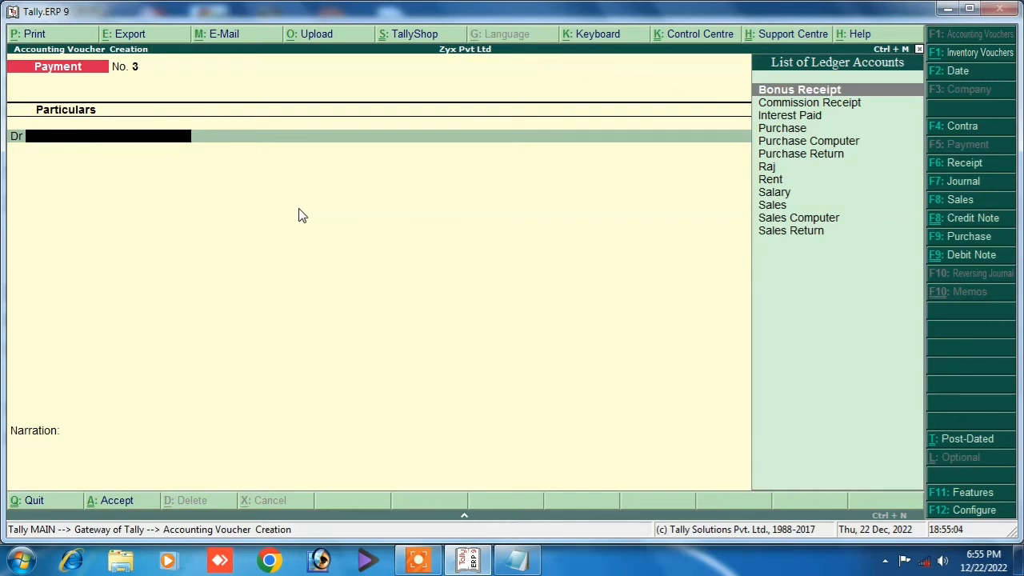
key("Escape")
key("y")
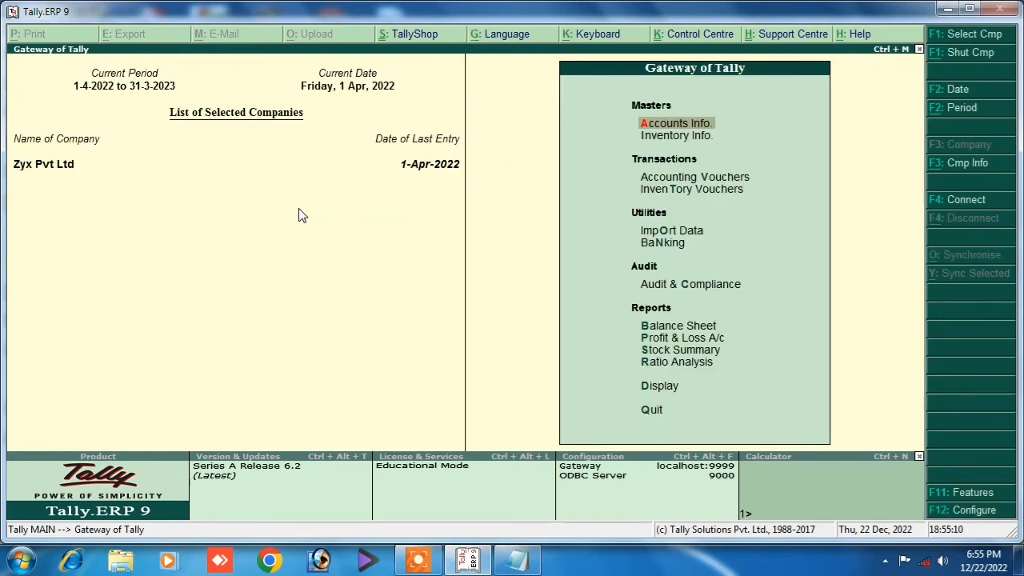
Set purchase order processing and sales order processing to Yes in Inventory Features.
key("F11")
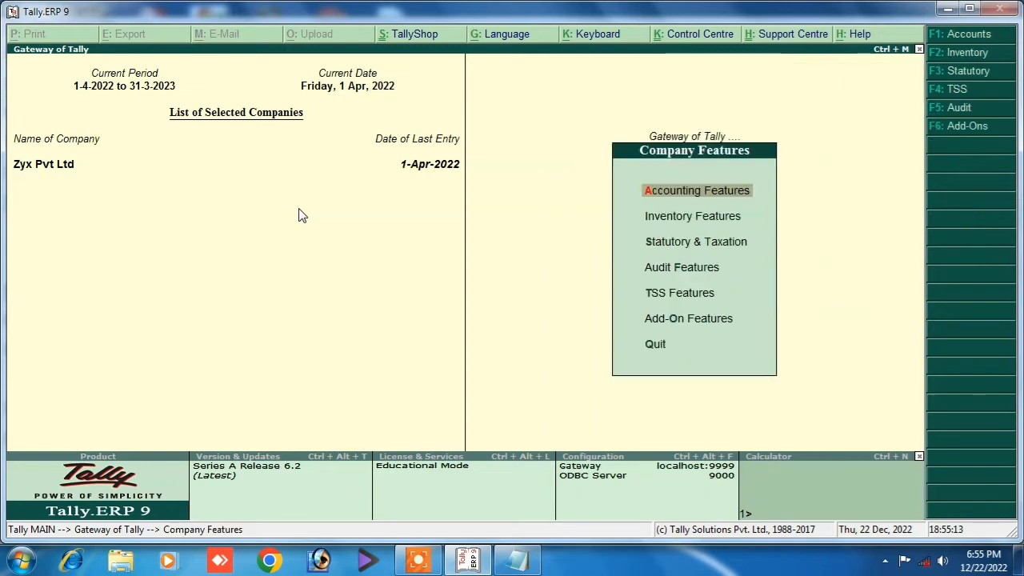
key("Down")
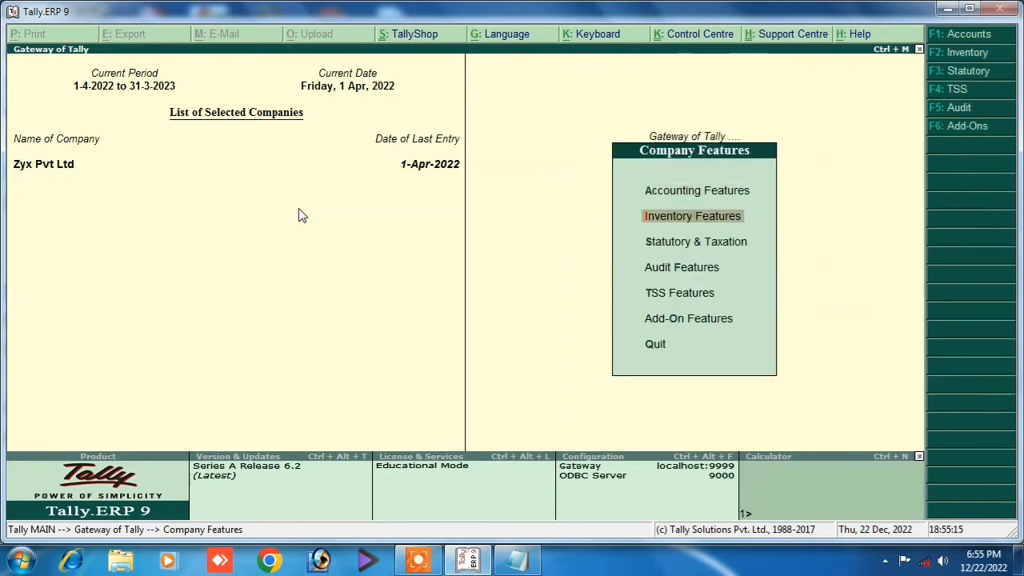
key("Up")
key("Down")
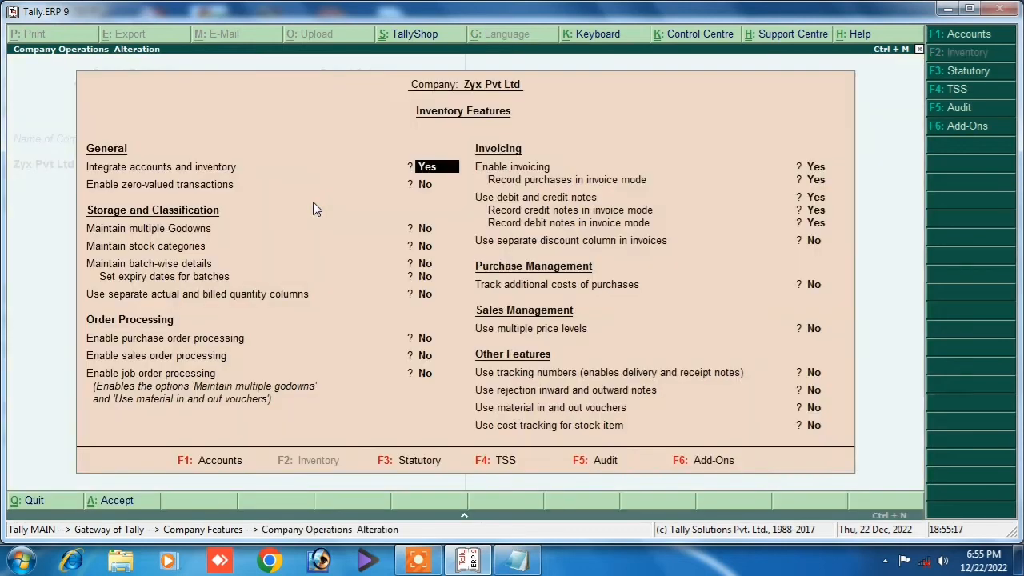
key("Return")
key("Return")
key("Return")
key("Return")
key("Return")
key("Return")
key("Return")
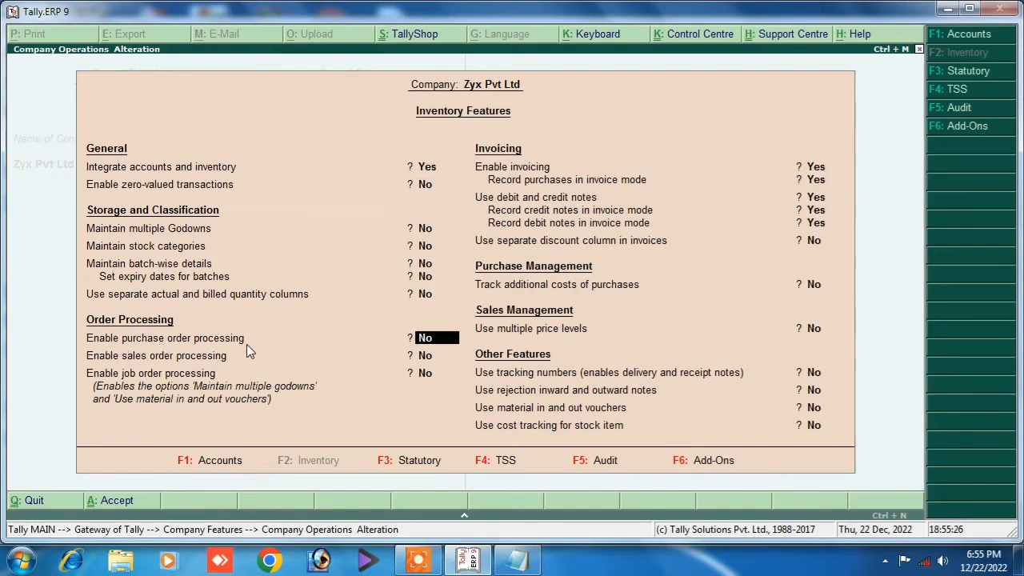
type("y")
key("Return")
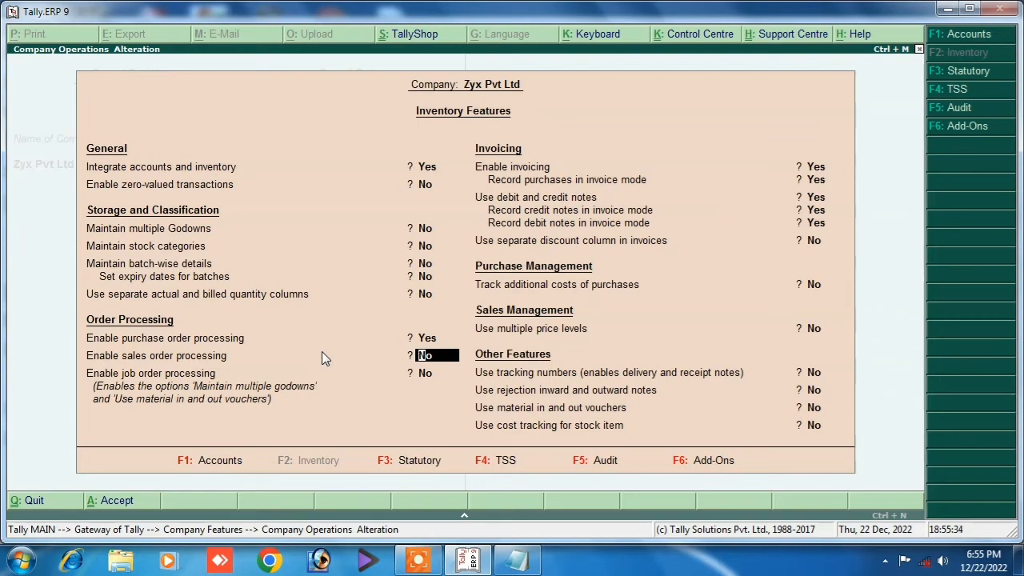
type("yes")
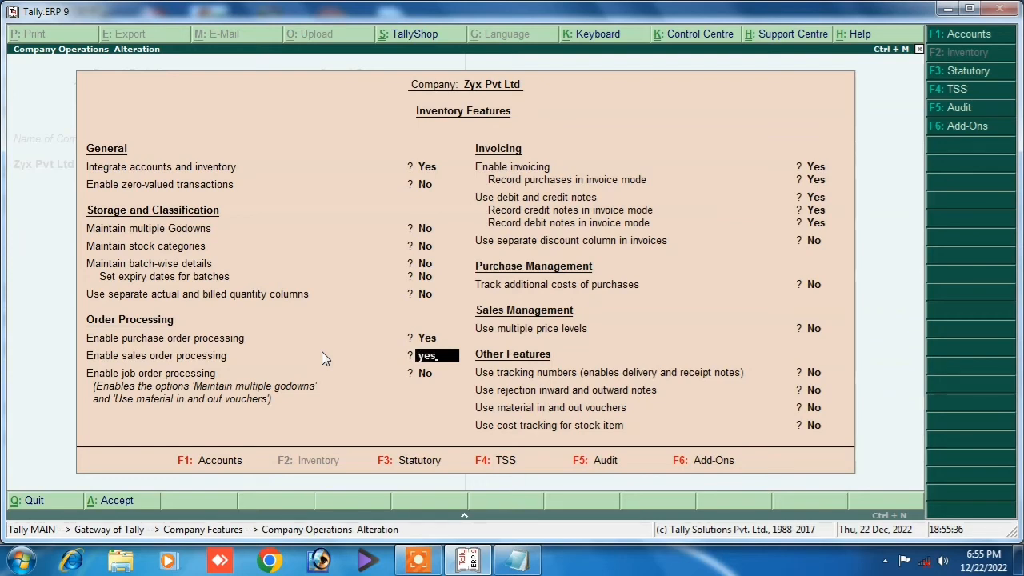
key("Return")
key("Return")
key("Return")
key("Return")
key("Return")
key("Return")
key("Return")
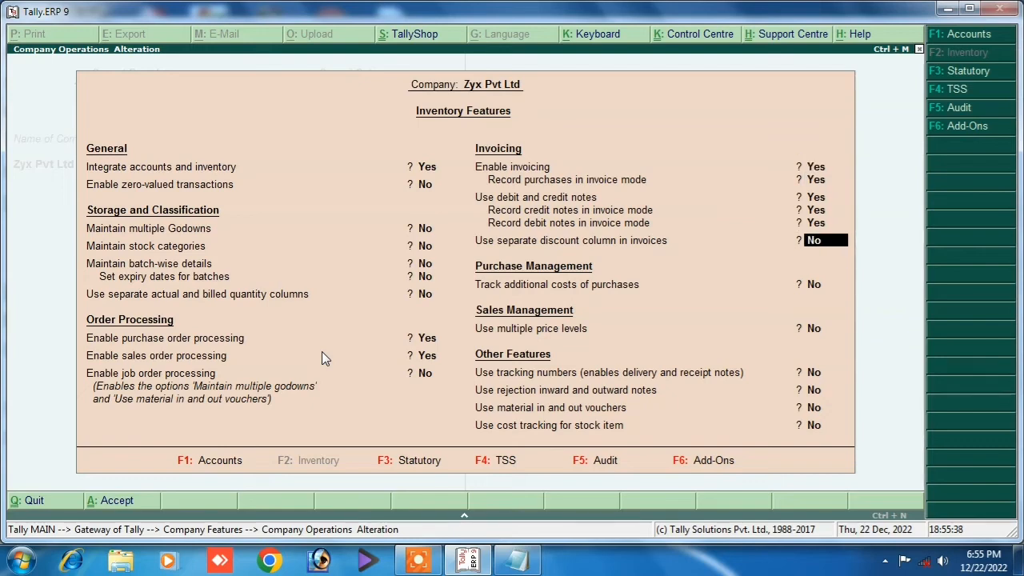
key("Return")
key("Return")
key("Return")
key("Return")
key("Return")
key("Return")
key("Return")
key("Return")
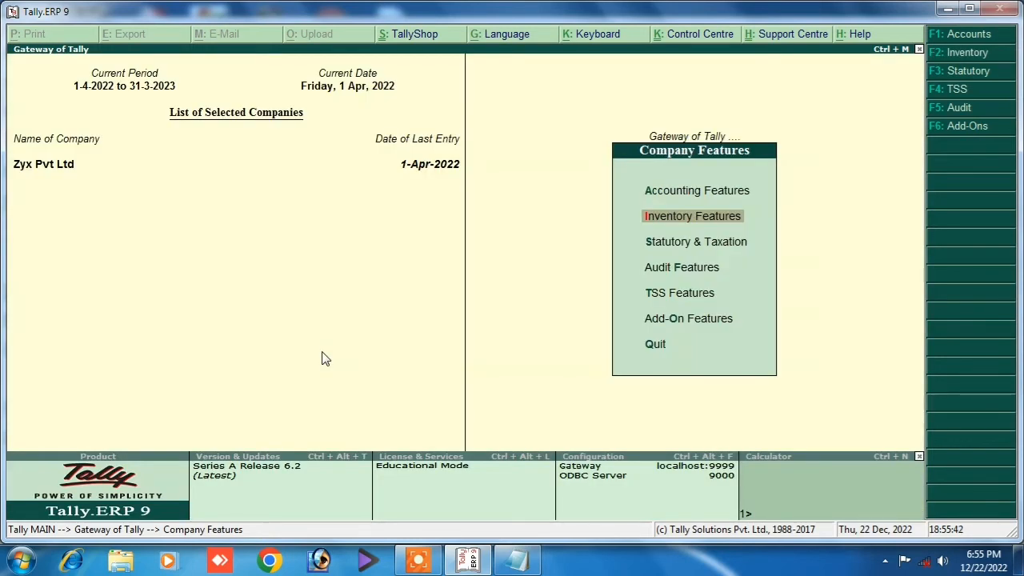
Create a Purchase Order ledger under Purchase Accounts with cost centres not applicable.
key("Escape")
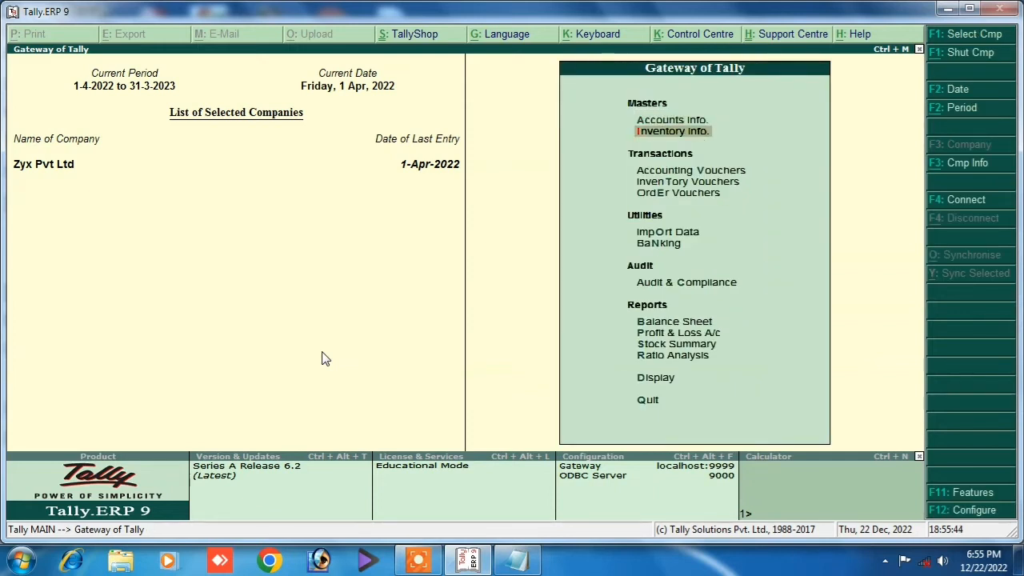
key("Up")
key("Return")
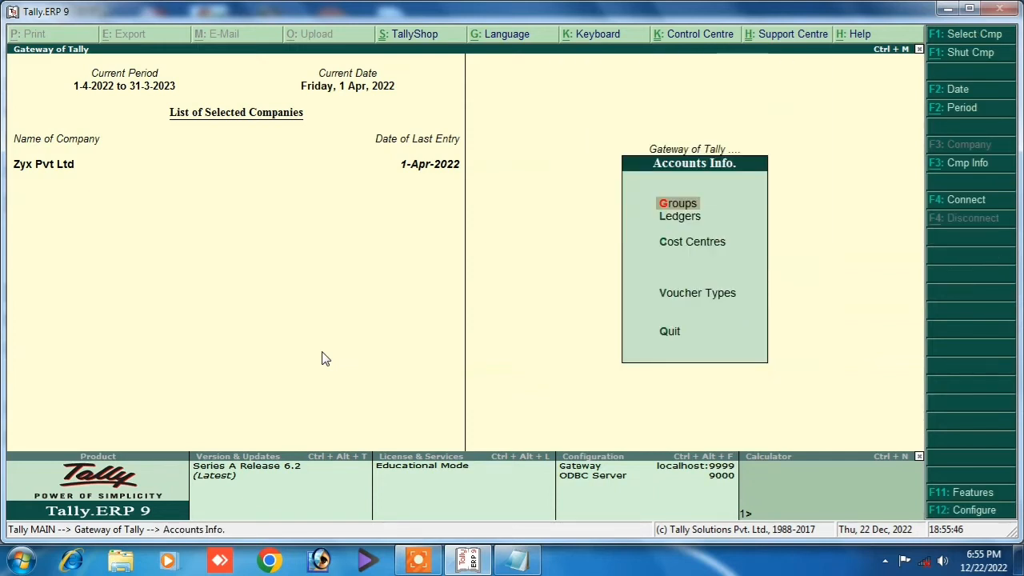
key("Down")
key("Return")
key("Return")
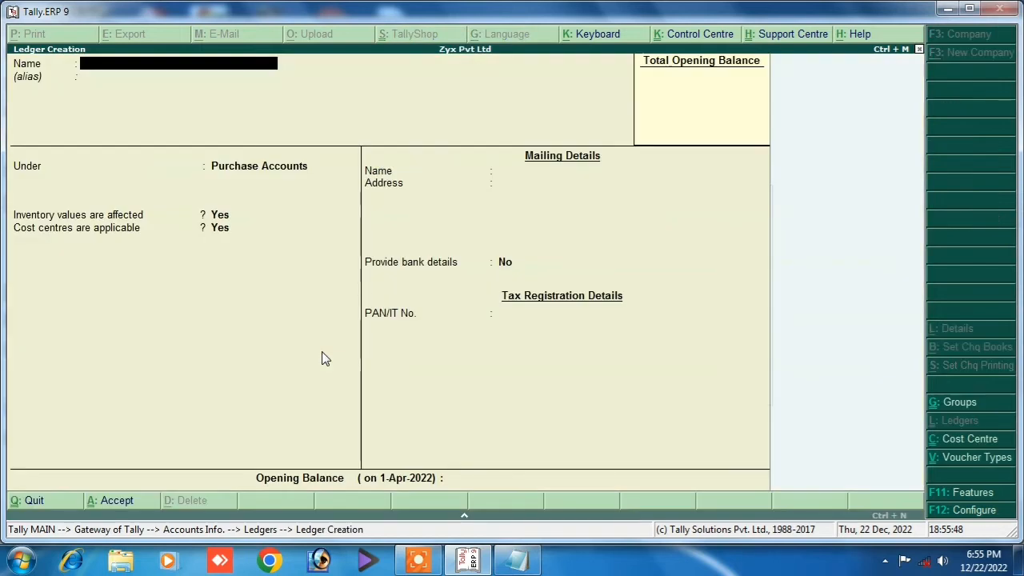
type("Purchase Ord")
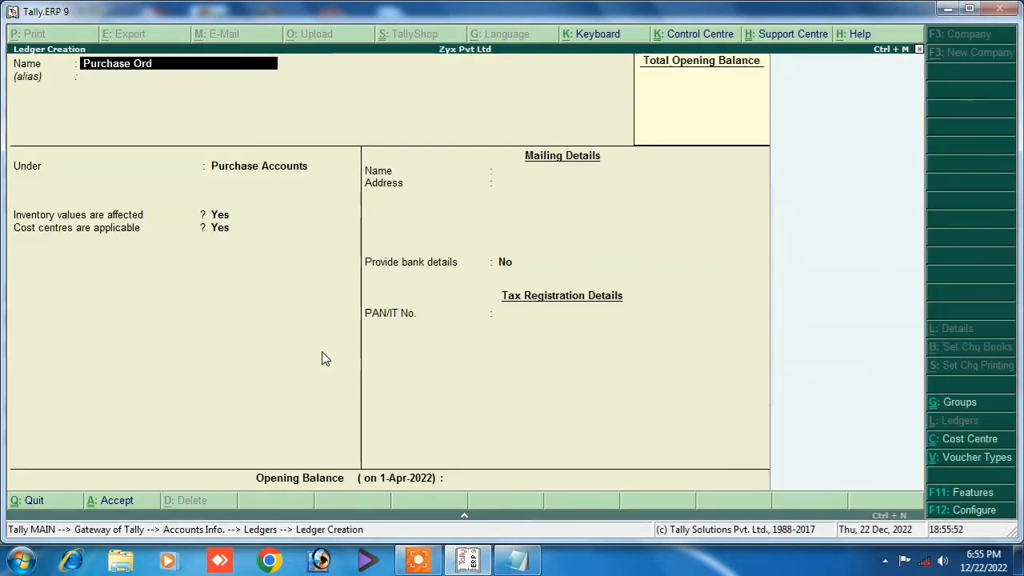
type("er")
key("Return")
key("Return")
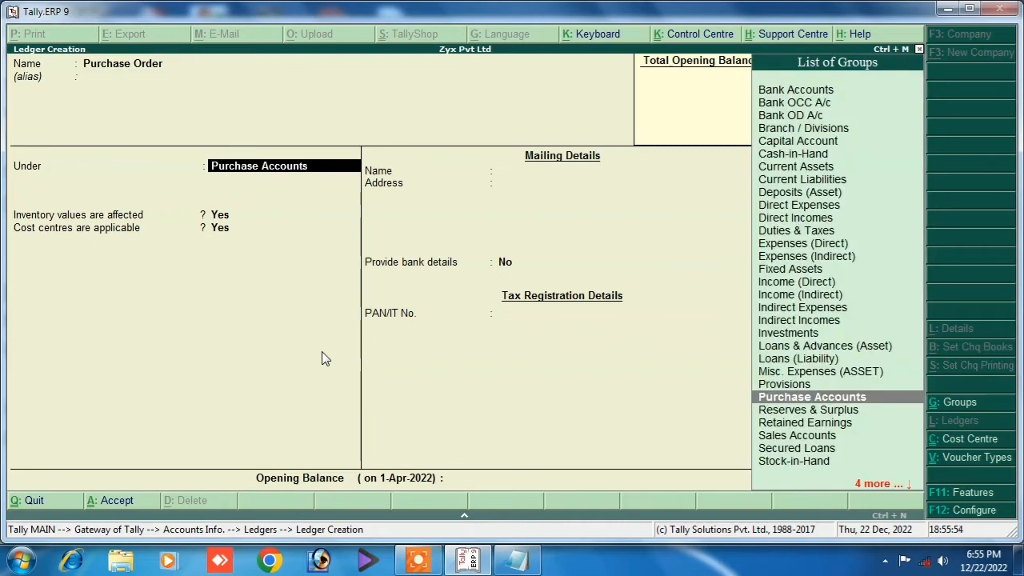
type("P")
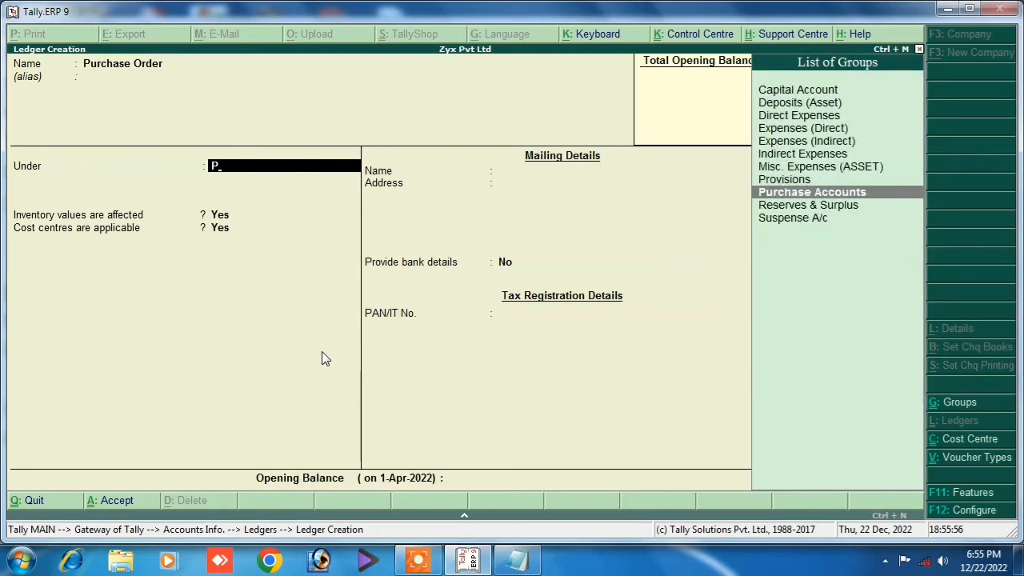
key("Return")
key("Return")
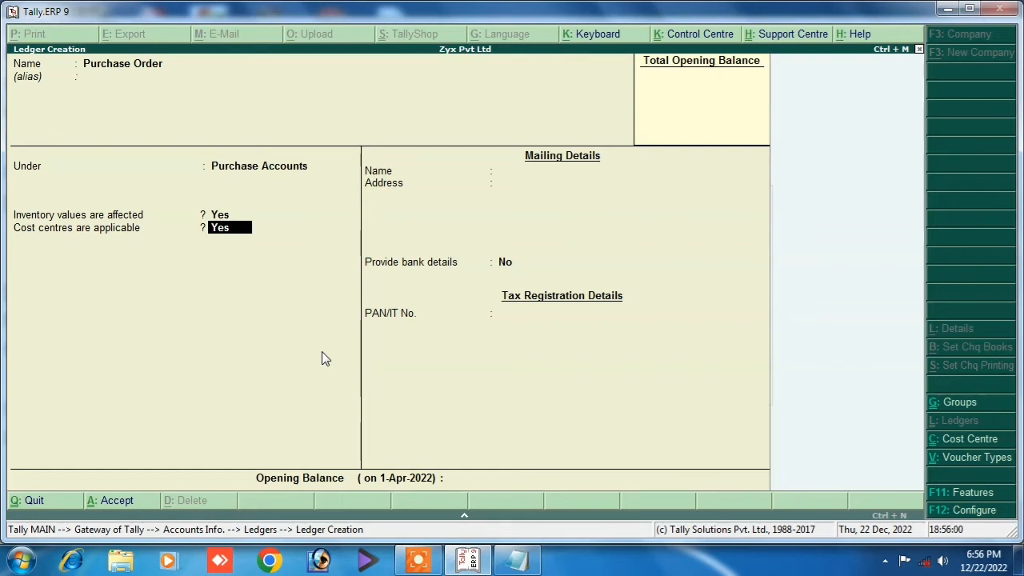
type("n")
key("Return")
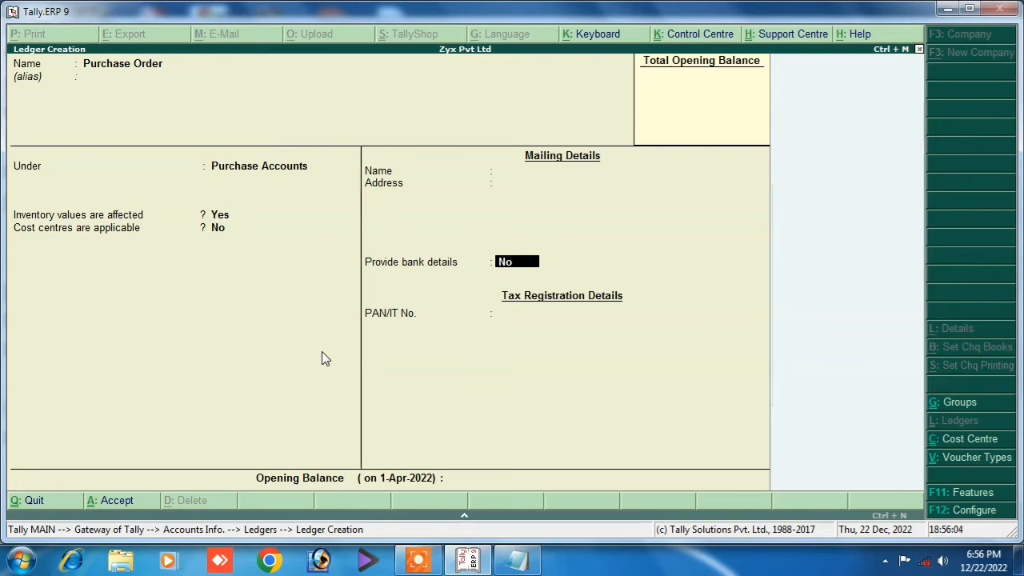
key("Return")
key("Return")
key("Return")
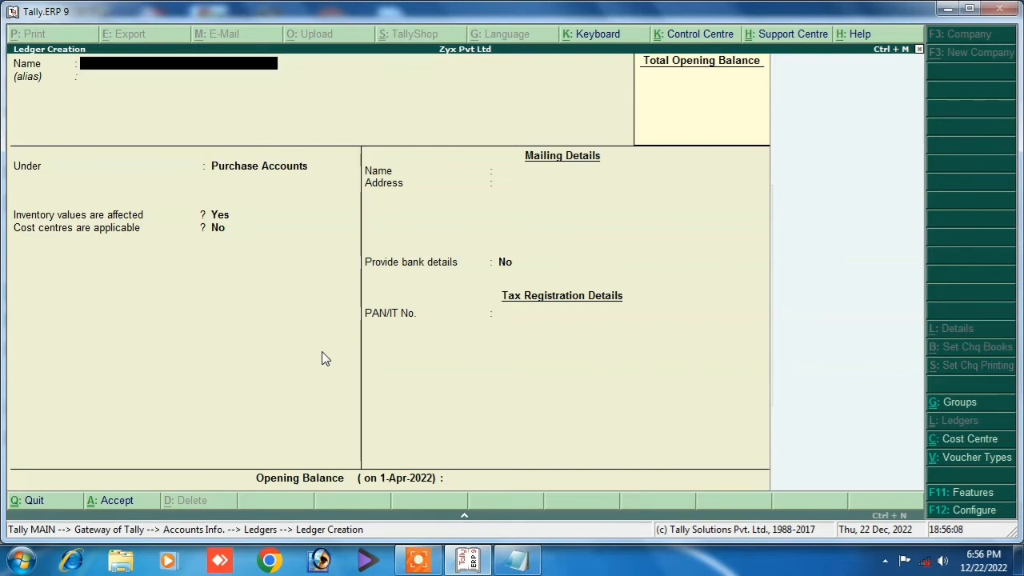
Create a Sales Order ledger under Sales Accounts with cost centres not applicable.
type("Sales Order")
key("Return")
key("Return")
type("S")
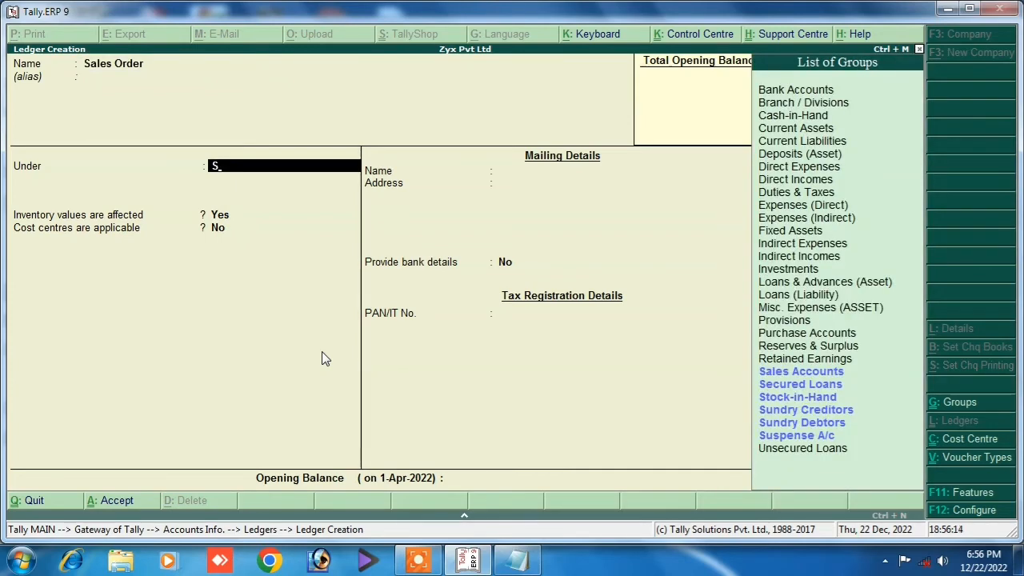
key("Return")
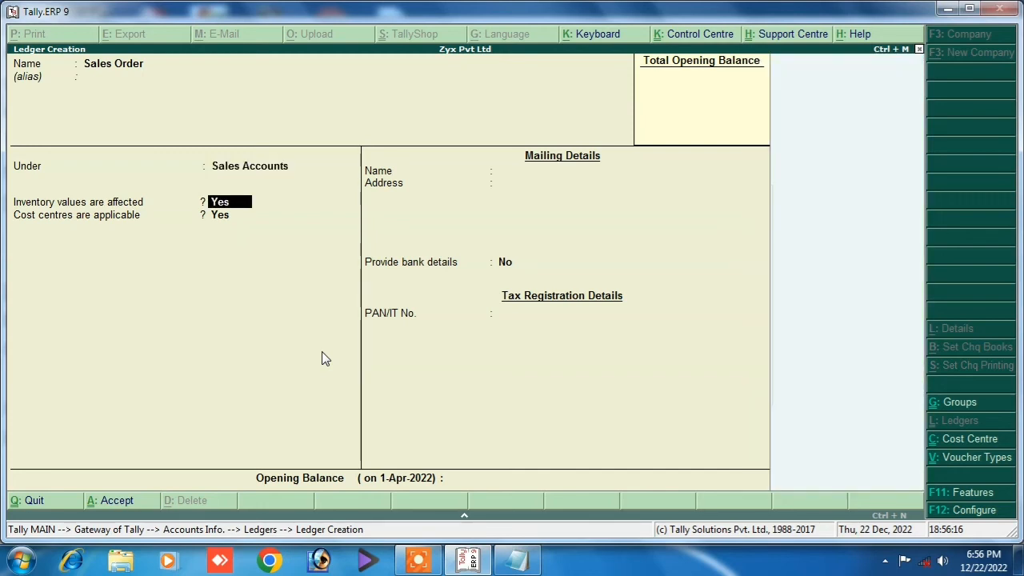
key("Return")
type("n")
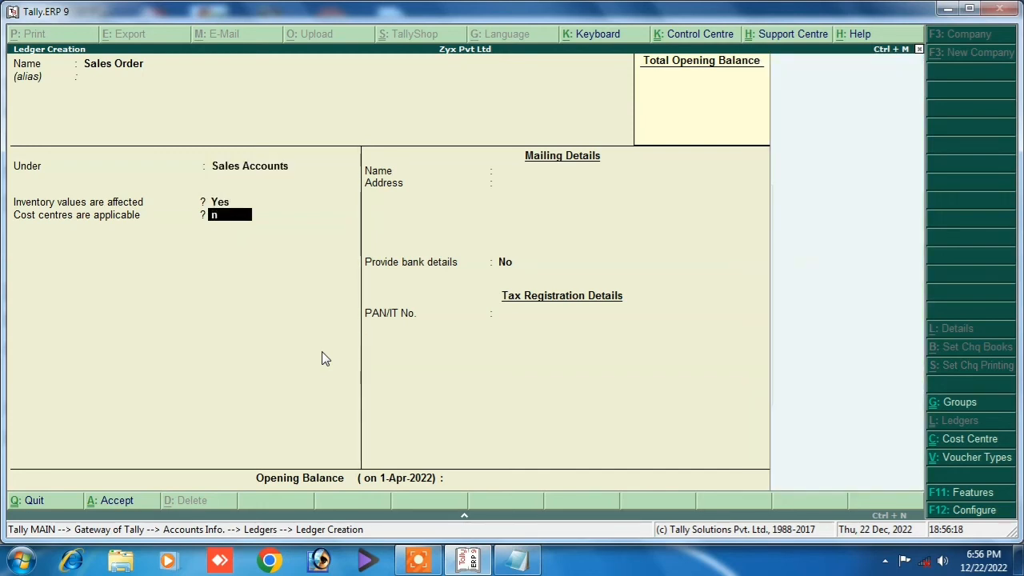
key("Return")
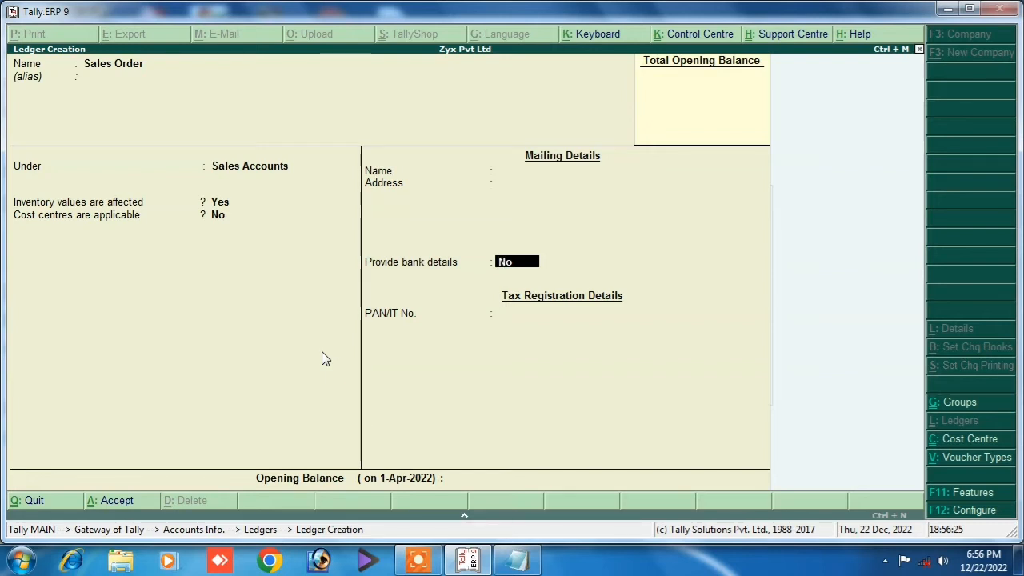
key("Return")
key("Return")
key("Return")
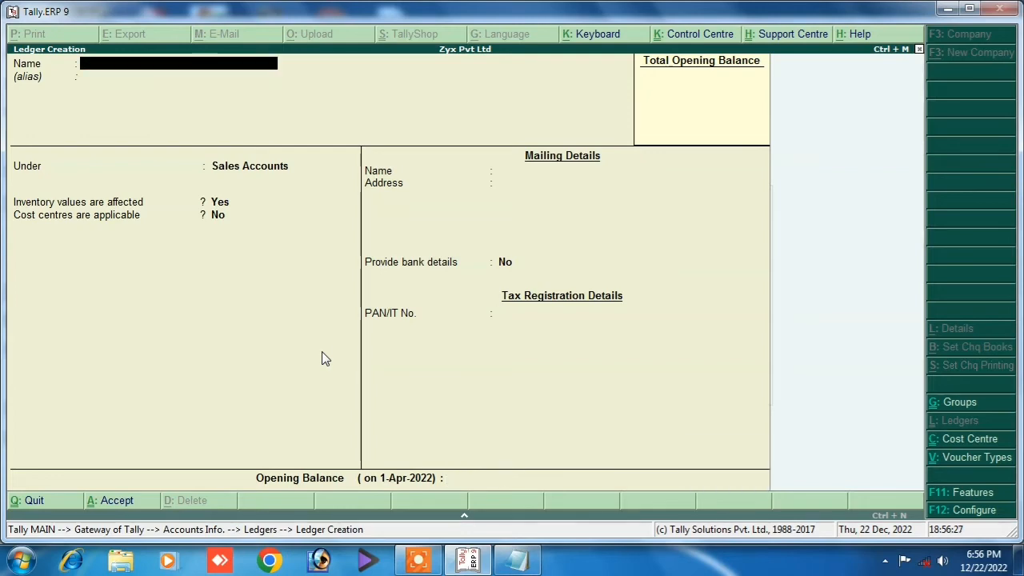
key("Escape")
key("Escape")
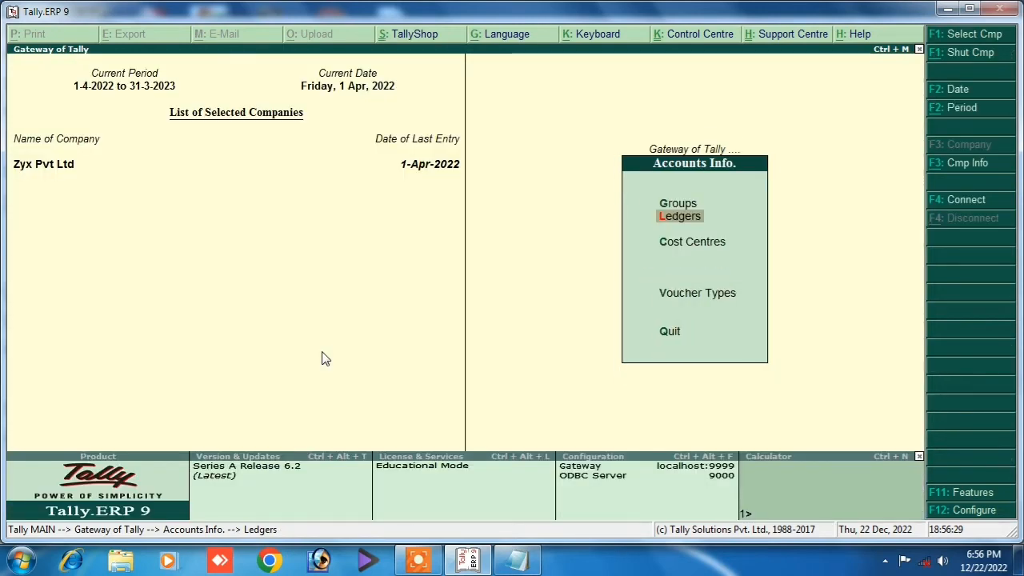
Review the Accounting Features settings without changes and return to the Gateway of Tally.
key("Escape")
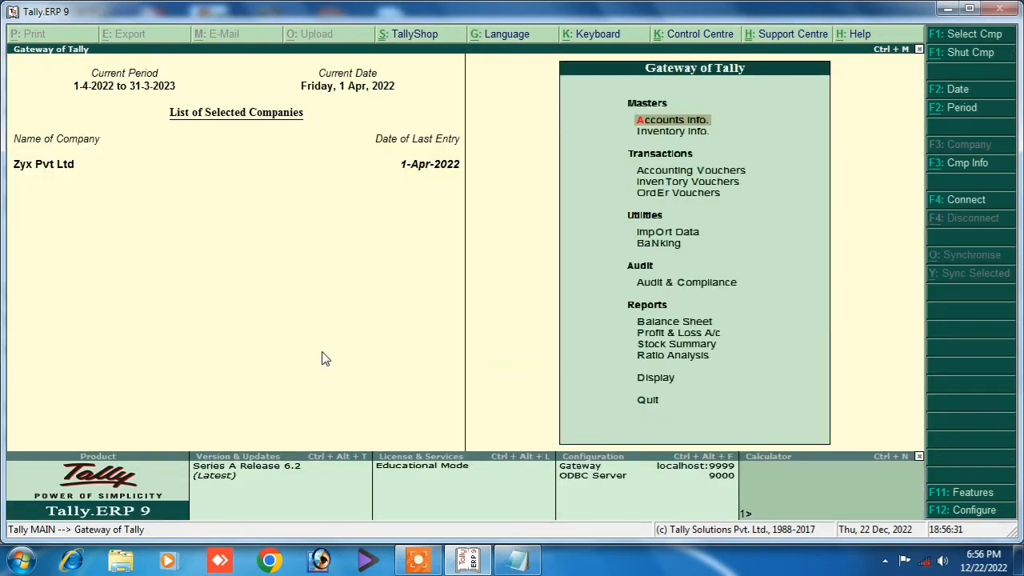
key("F11")
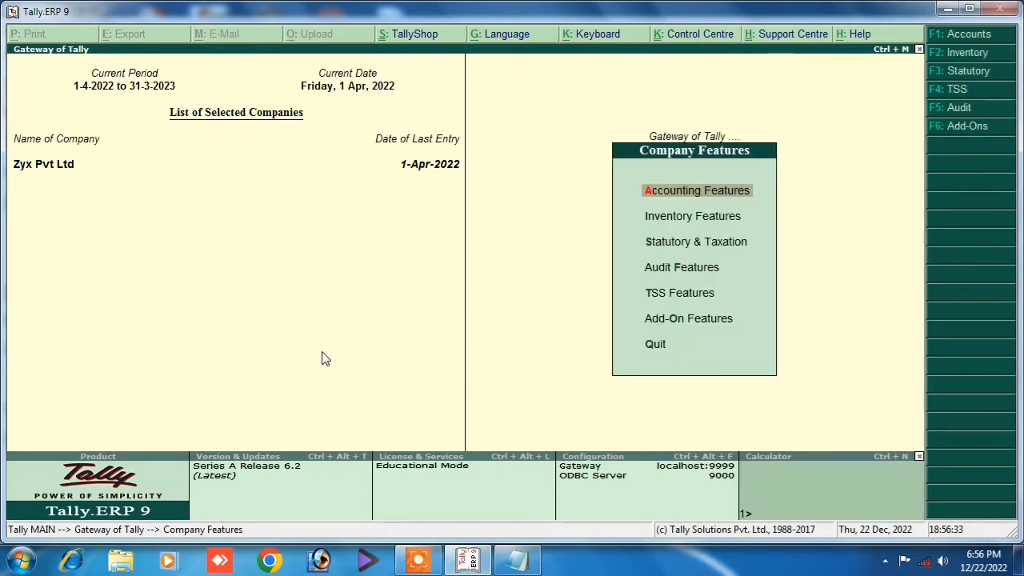
key("Return")
key("Return")
key("Return")
key("Return")
key("Return")
key("Return")
key("Return")
key("Return")
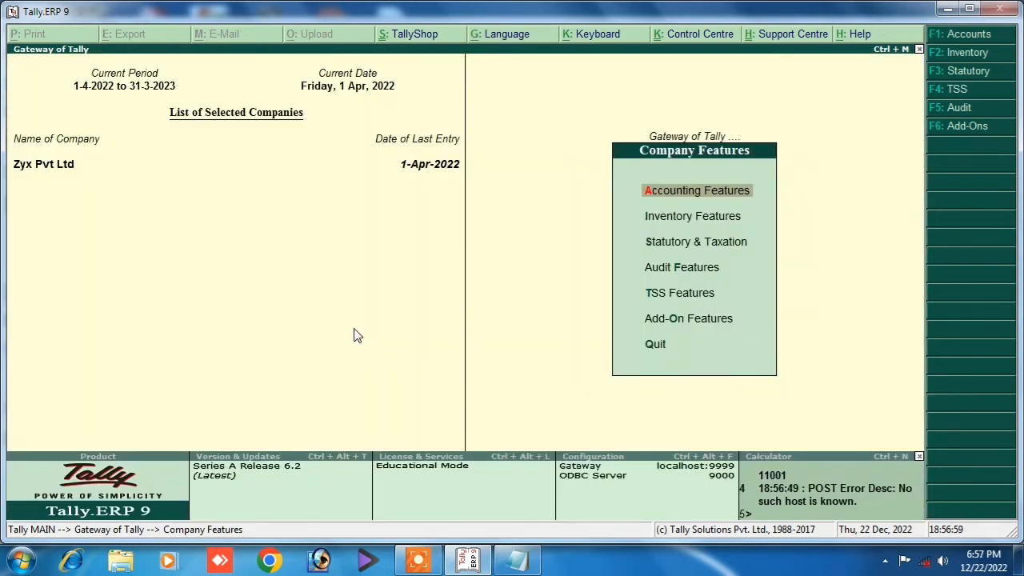
key("Escape")
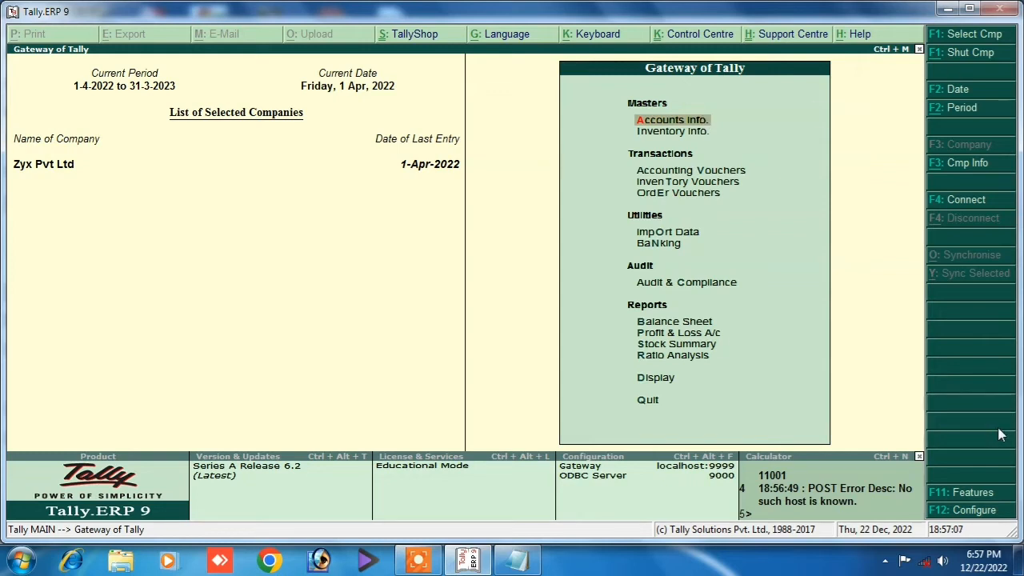
key("Down")
key("Down")
key("Down")
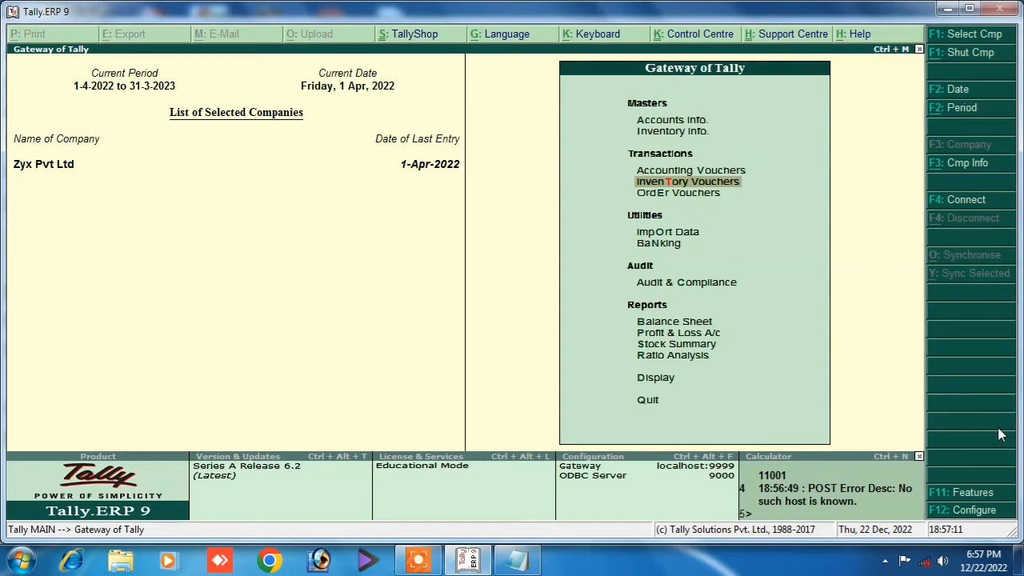
key("Up")
key("Up")
Create stock item 'Keyboard' under Primary with unit pc, then return to Inventory Info.
key("Return")
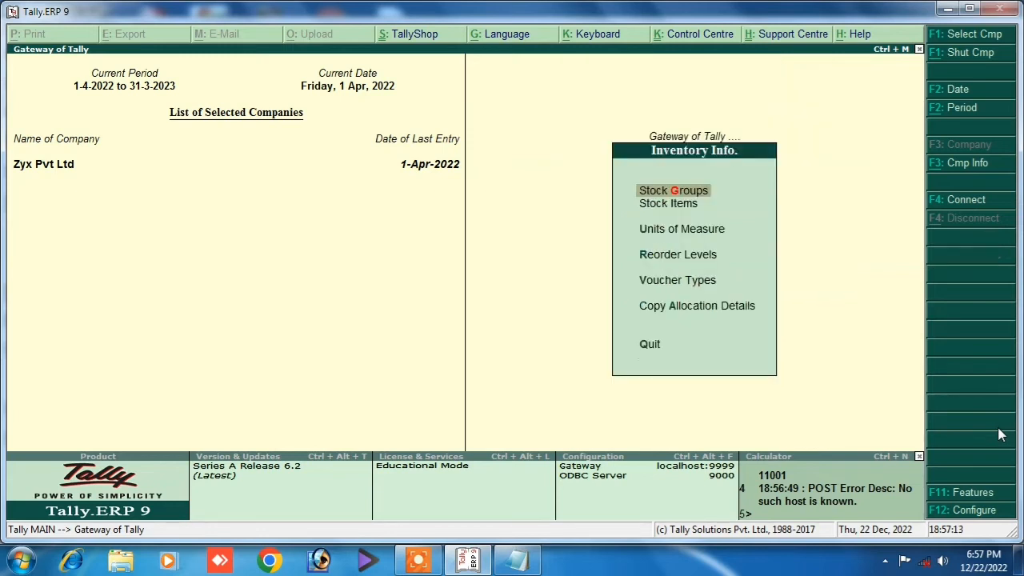
key("Down")
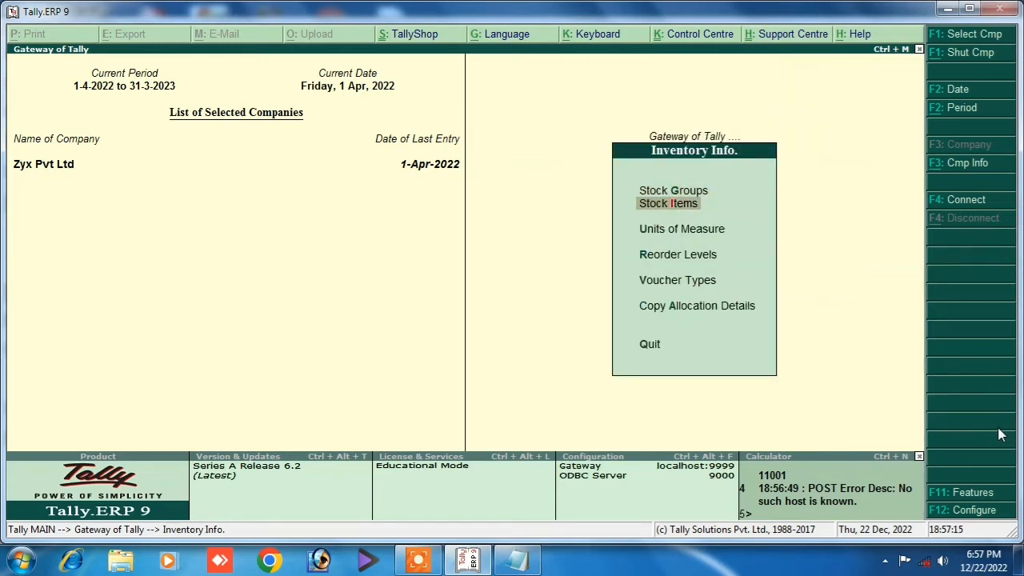
key("Return")
key("Return")
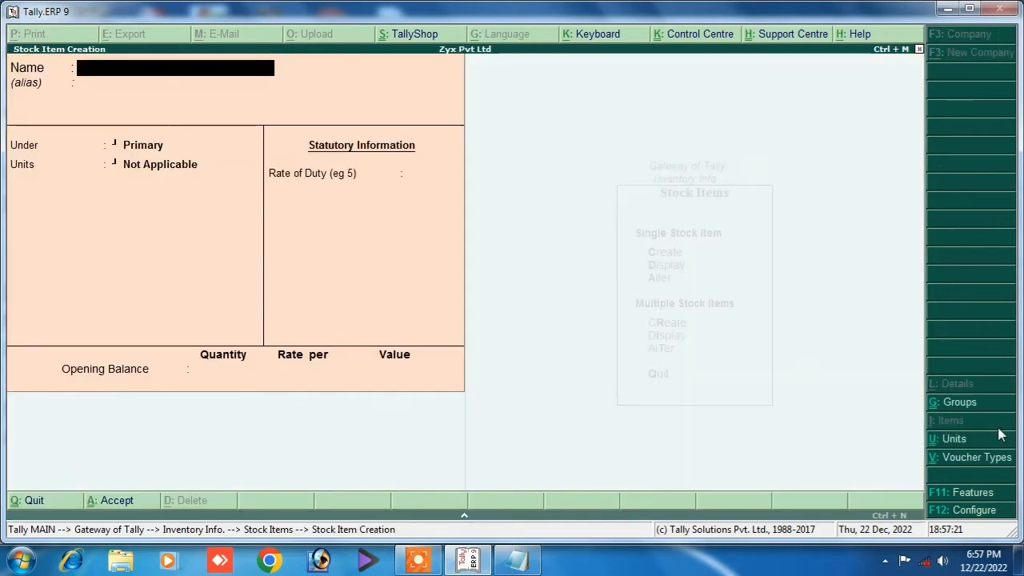
type("Keyb")
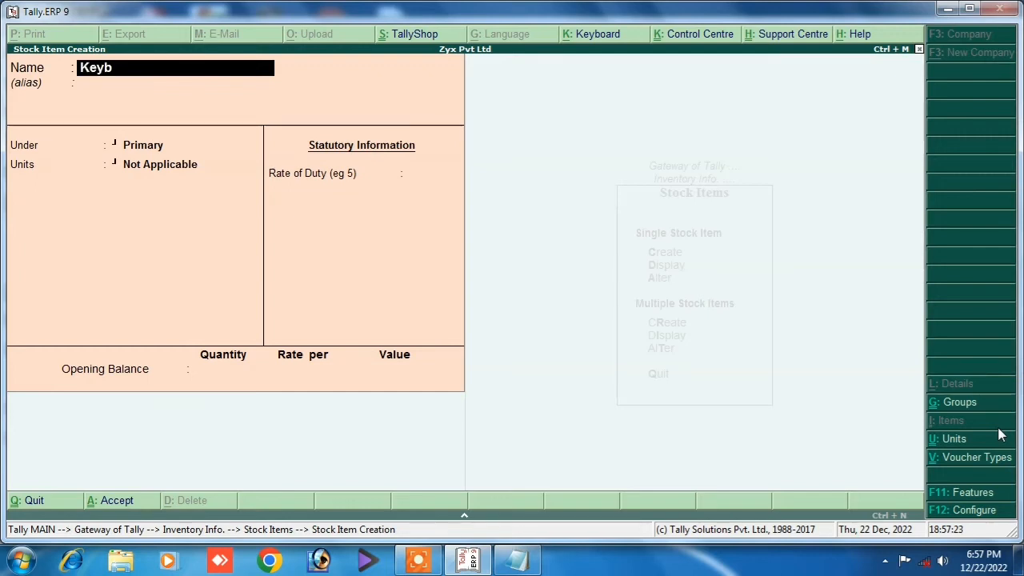
type("oard")
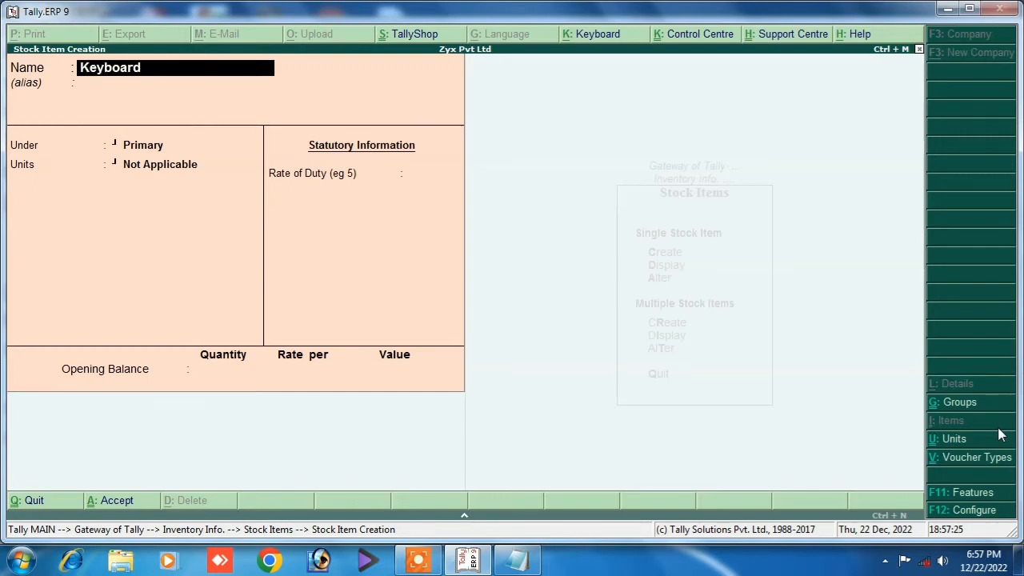
key("Return")
key("Return")
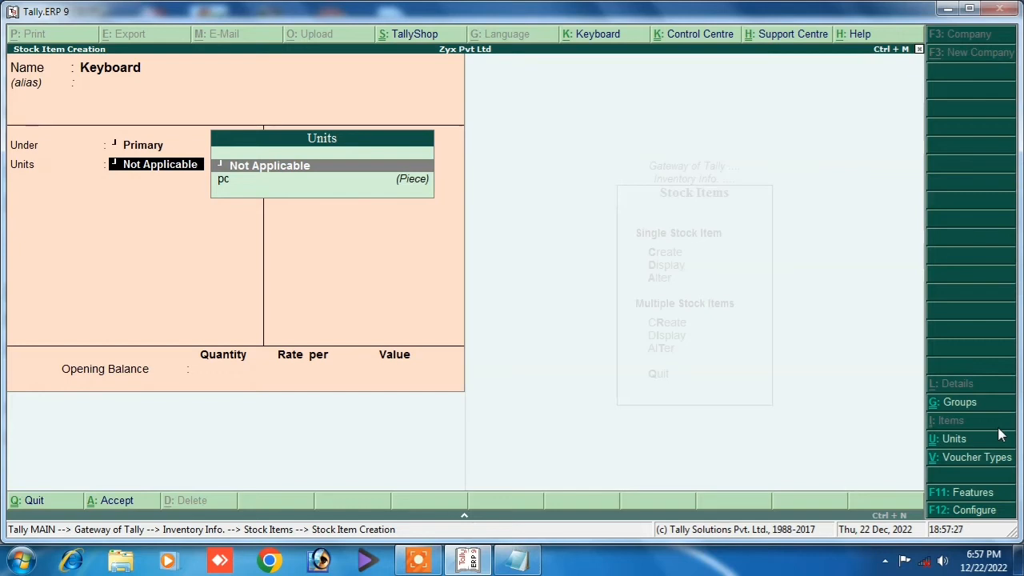
key("Down")
key("Return")
key("Return")
key("Return")
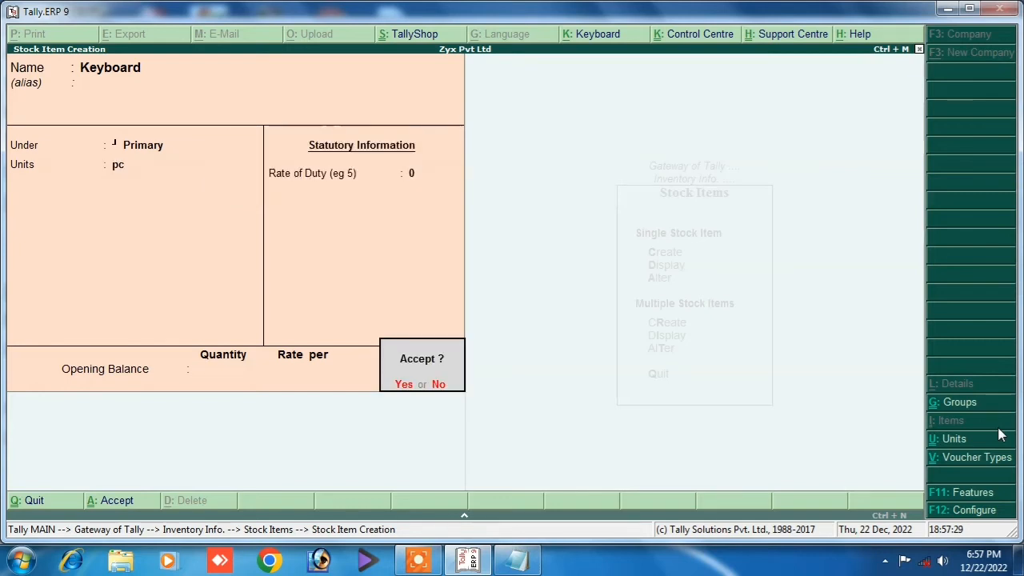
key("Return")
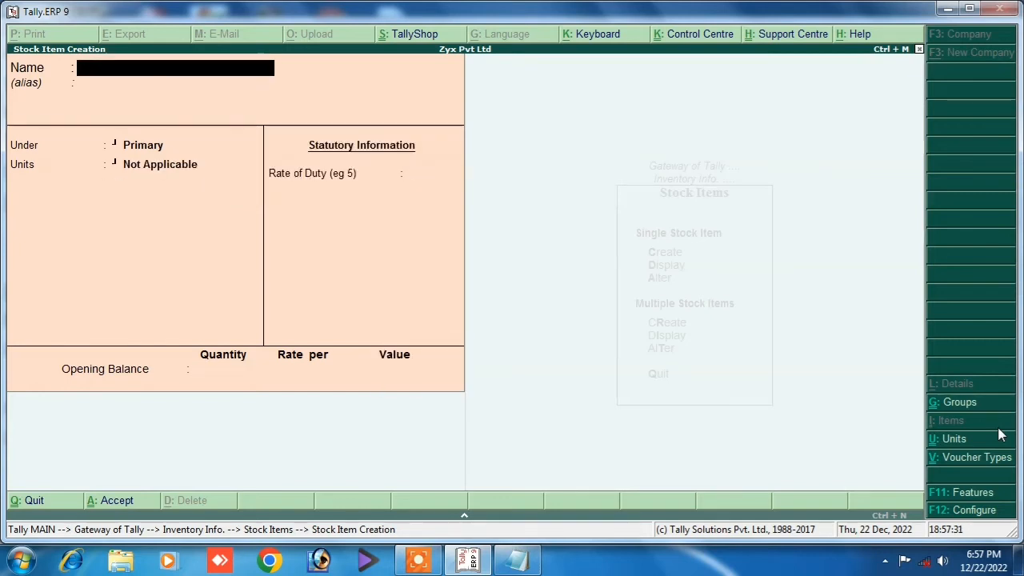
key("Escape")
key("Return")
key("Escape")
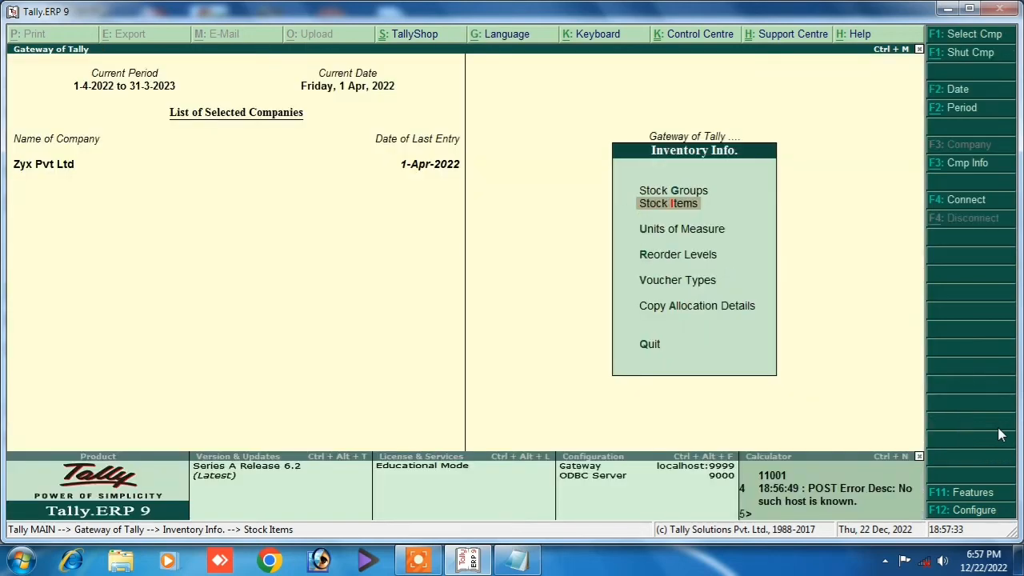
Return to the Gateway and open Order Vouchers, then quit the unwanted sales order.
key("Escape")
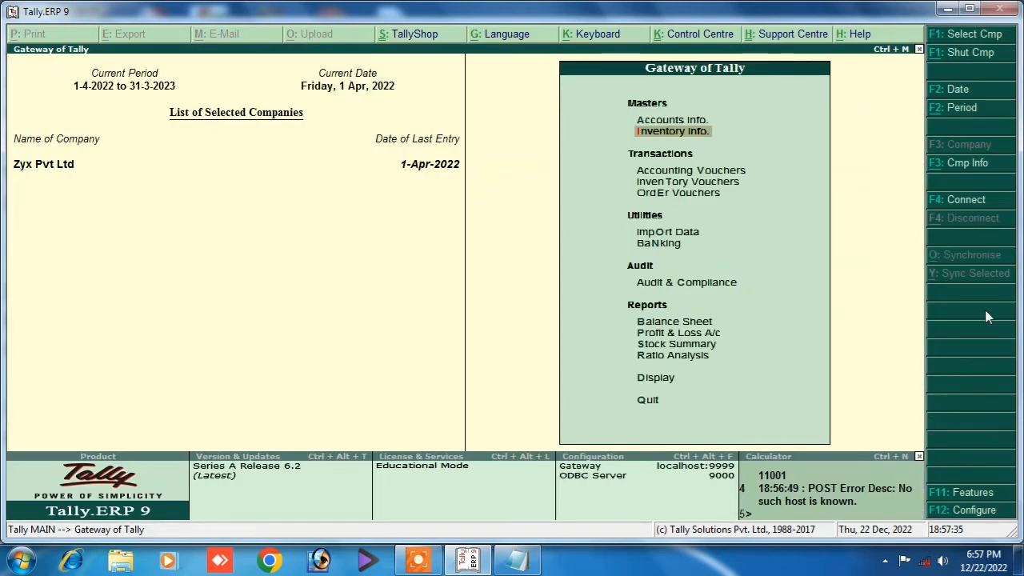
key("Return")
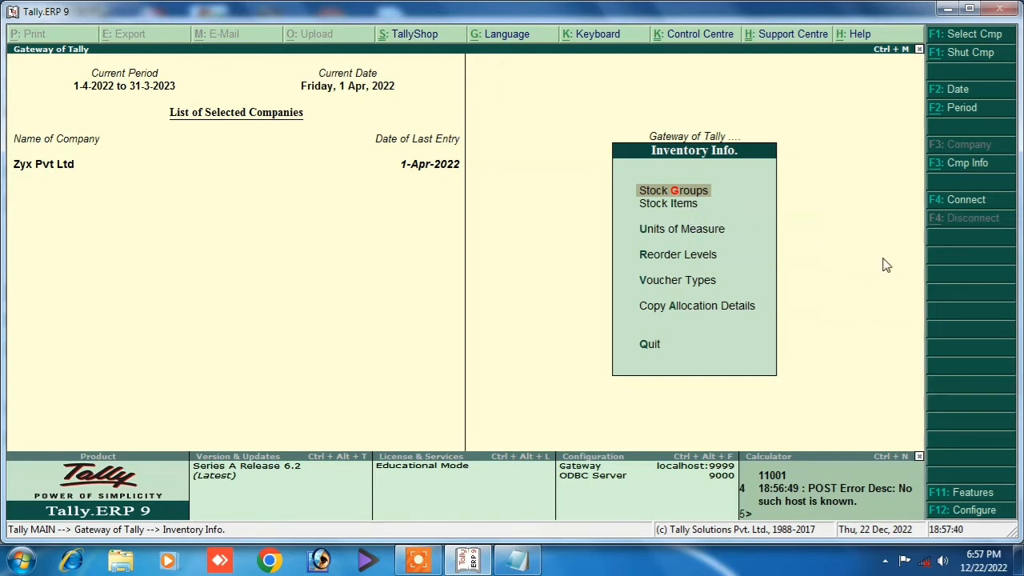
key("Escape")
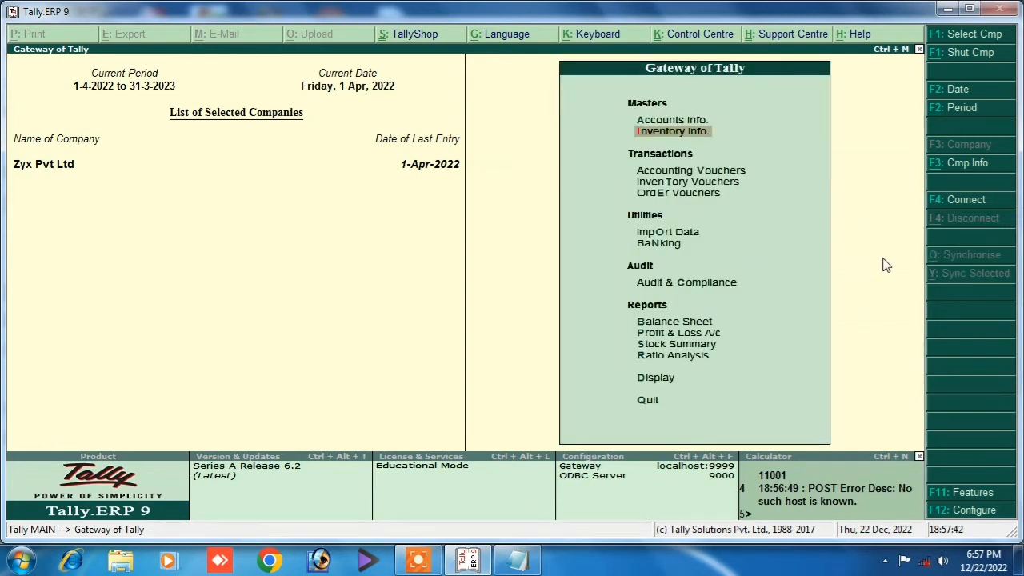
key("Down")
key("Down")
key("Up")
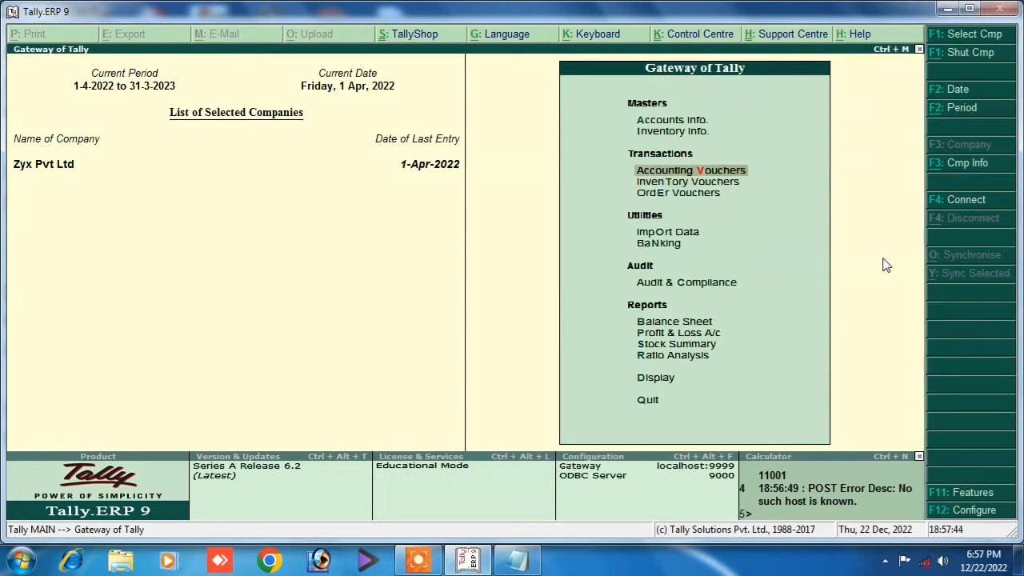
left_click(680, 197)
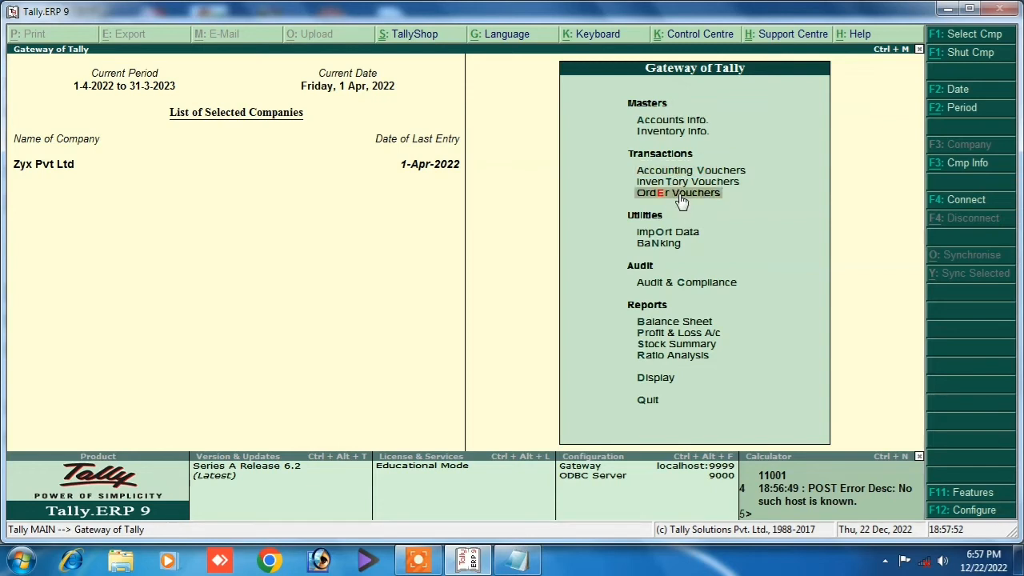
left_click(680, 194)
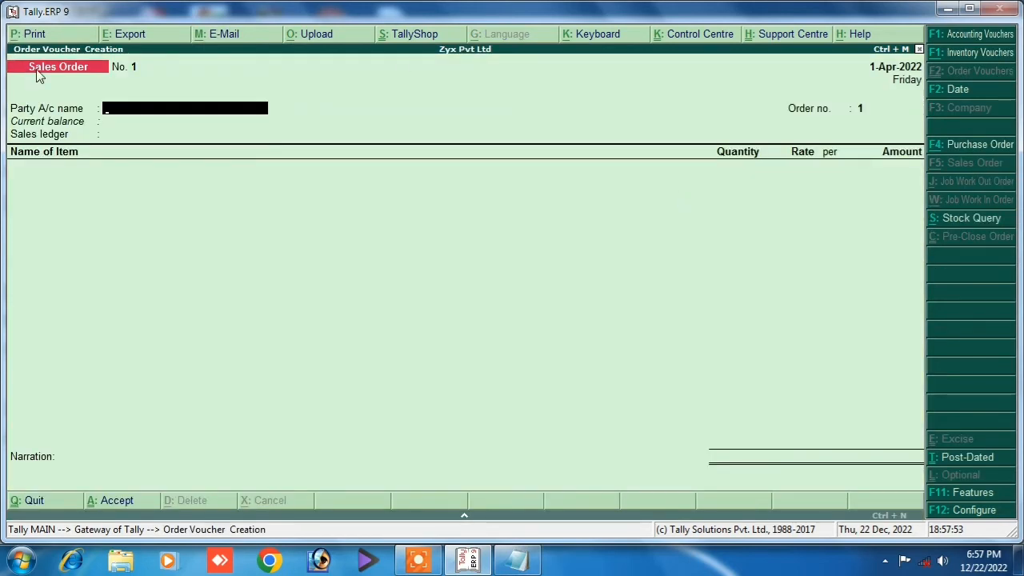
key("Escape")
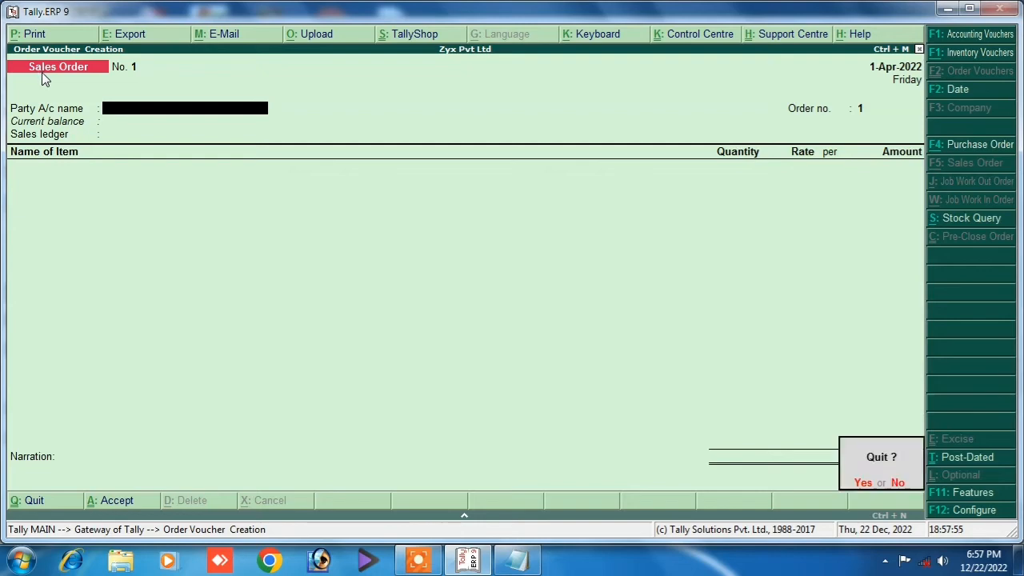
key("Return")
Open Accounting Vouchers and switch to a Purchase Order voucher No. 1 dated 1-Apr-2022.
left_click(680, 173)
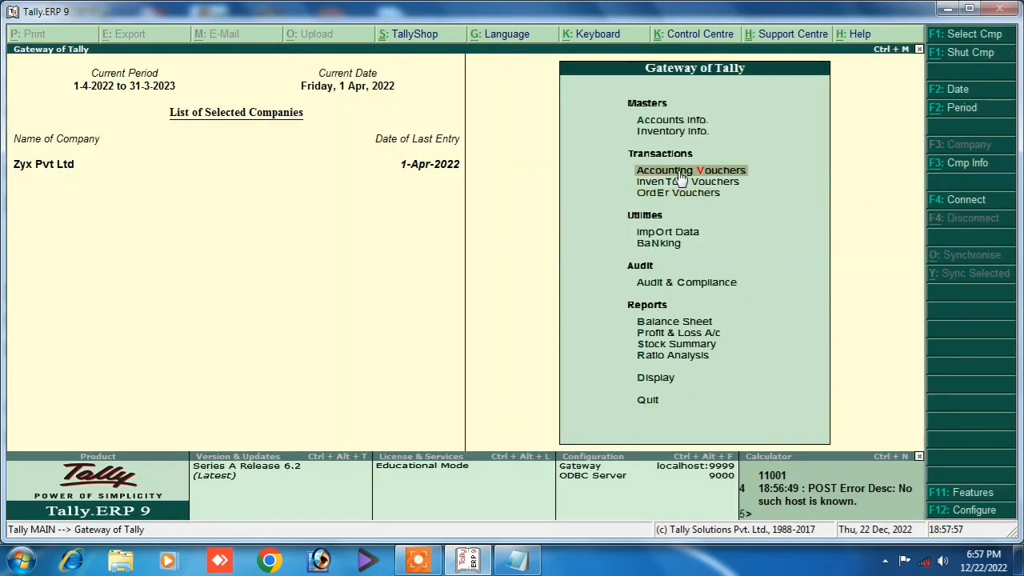
left_click(680, 176)
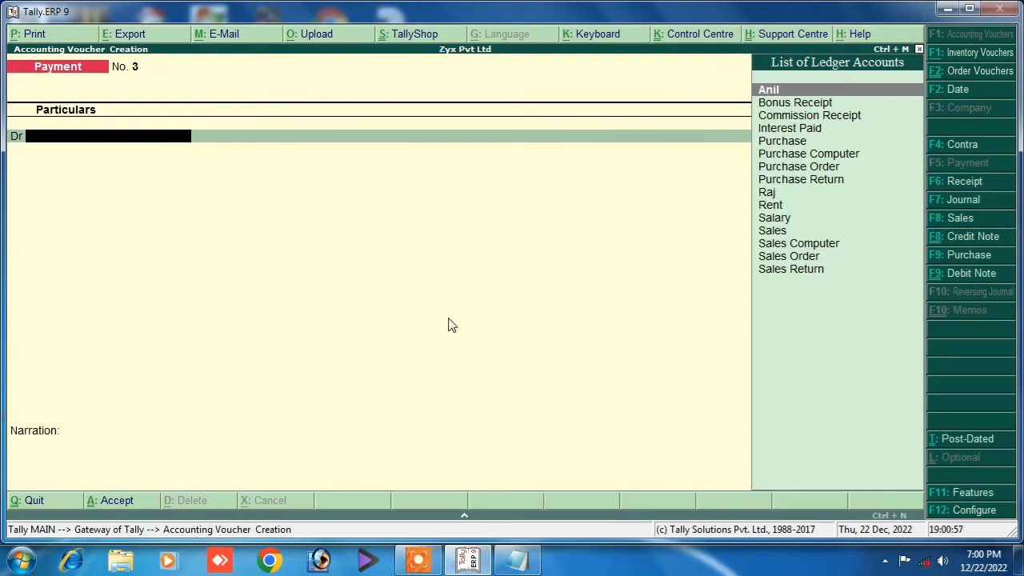
key("alt+F4")
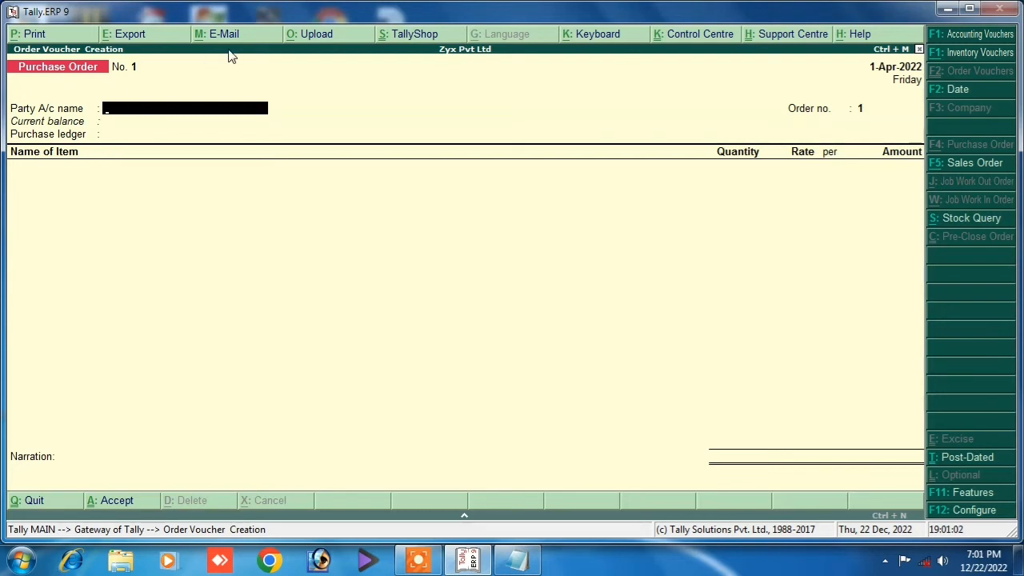
Create a new supplier ledger under Sundry Creditors, renaming it after a duplicate-name error, and set it as party.
key("alt+c")
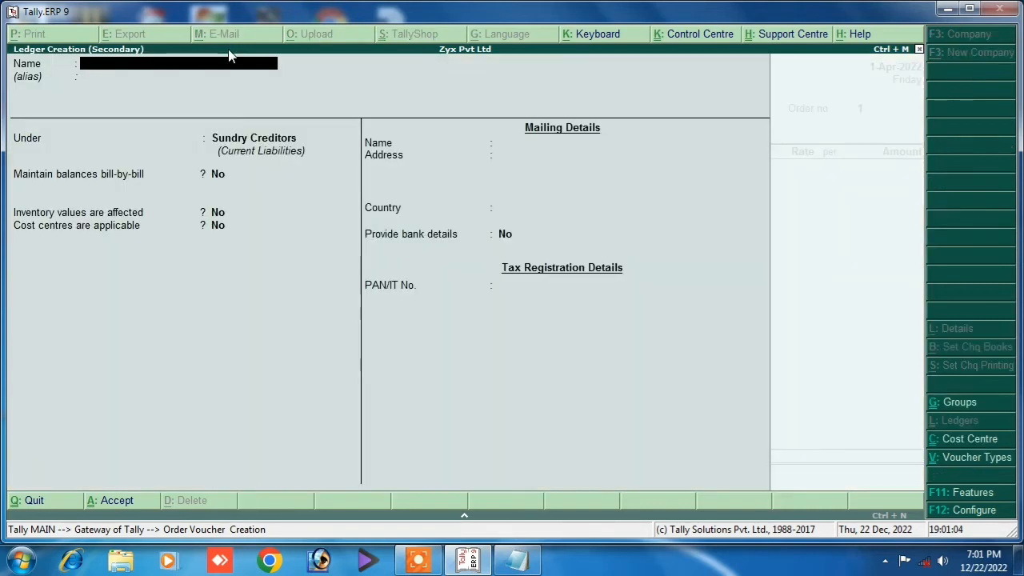
type("Ani")
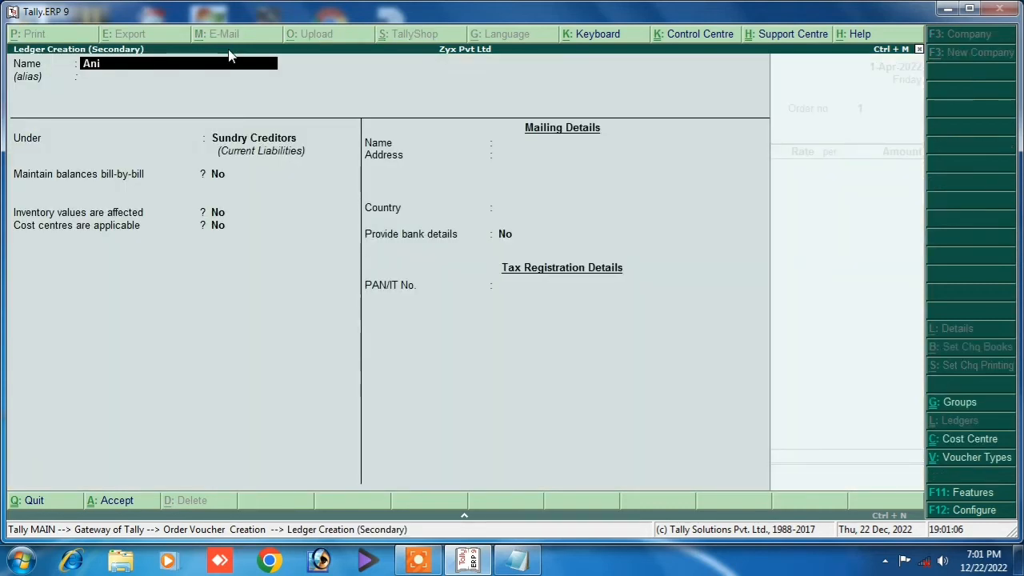
type("l")
key("Return")
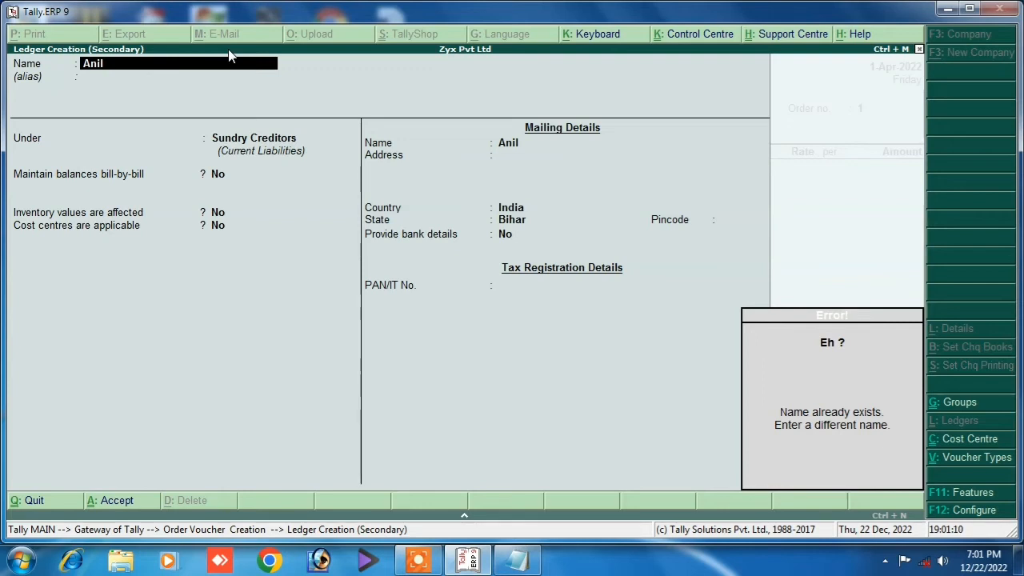
key("Escape")
key("Escape")
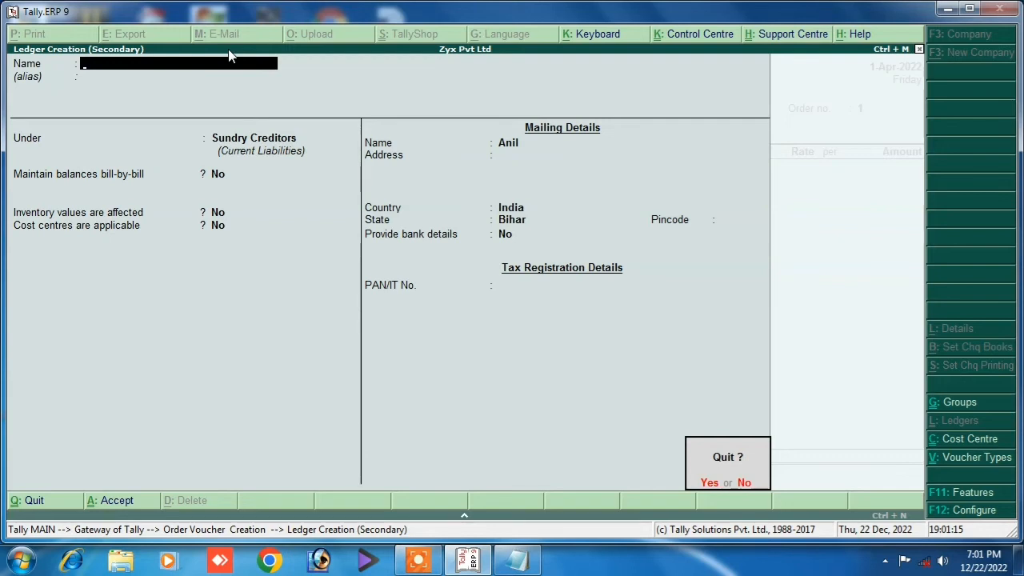
key("n")
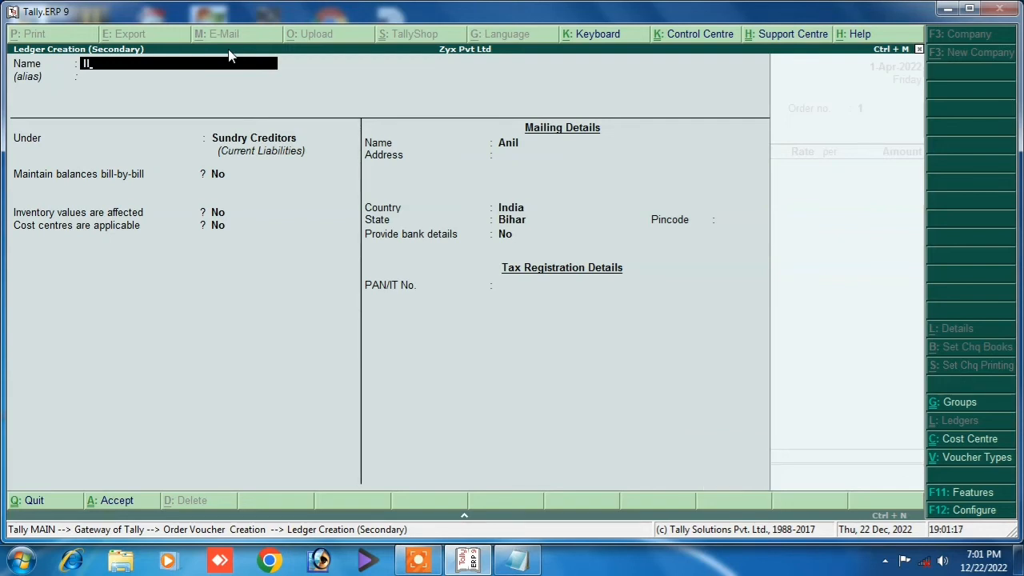
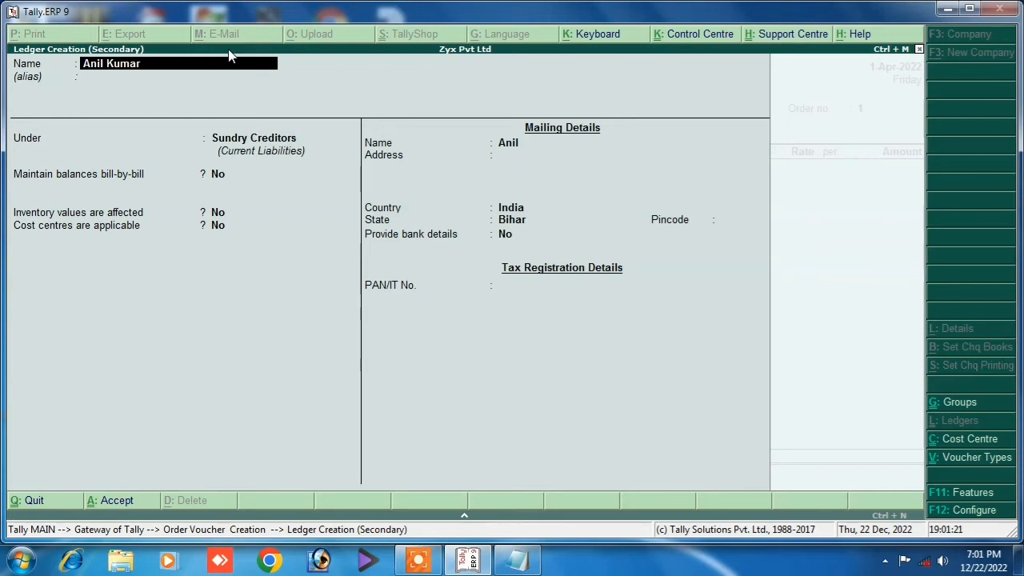
key("Return")
key("Return")
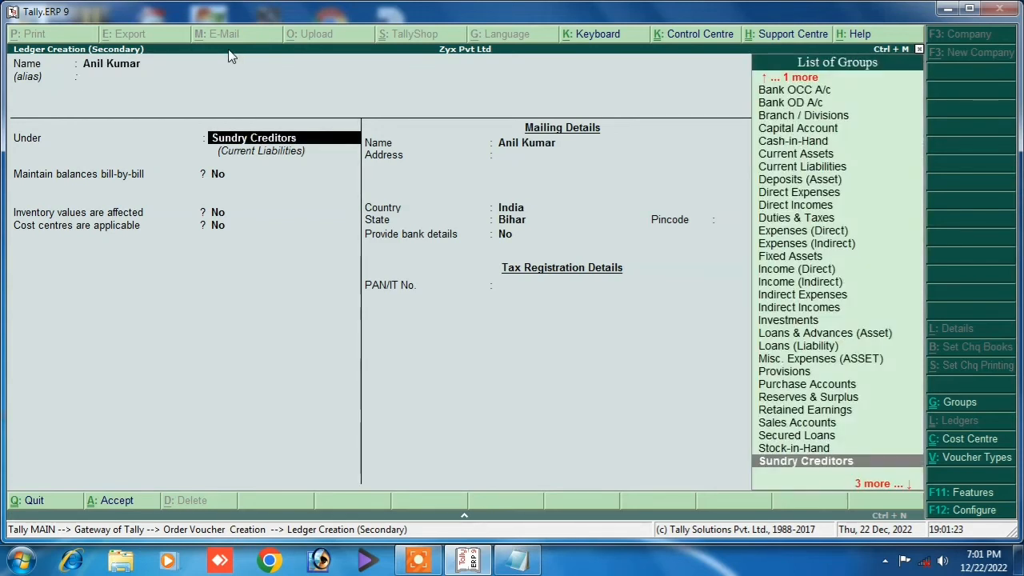
key("Return")
key("Return")
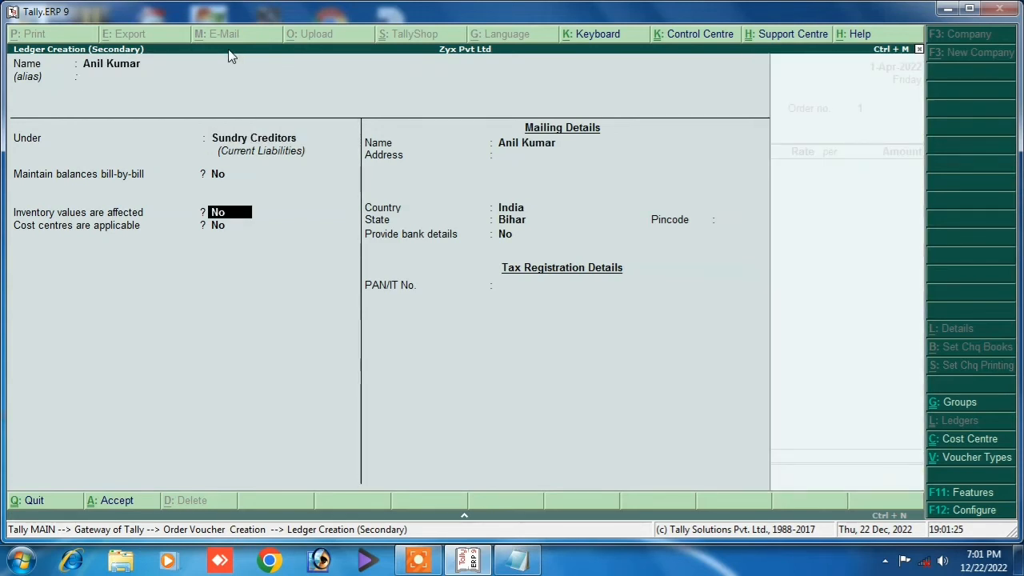
key("Return")
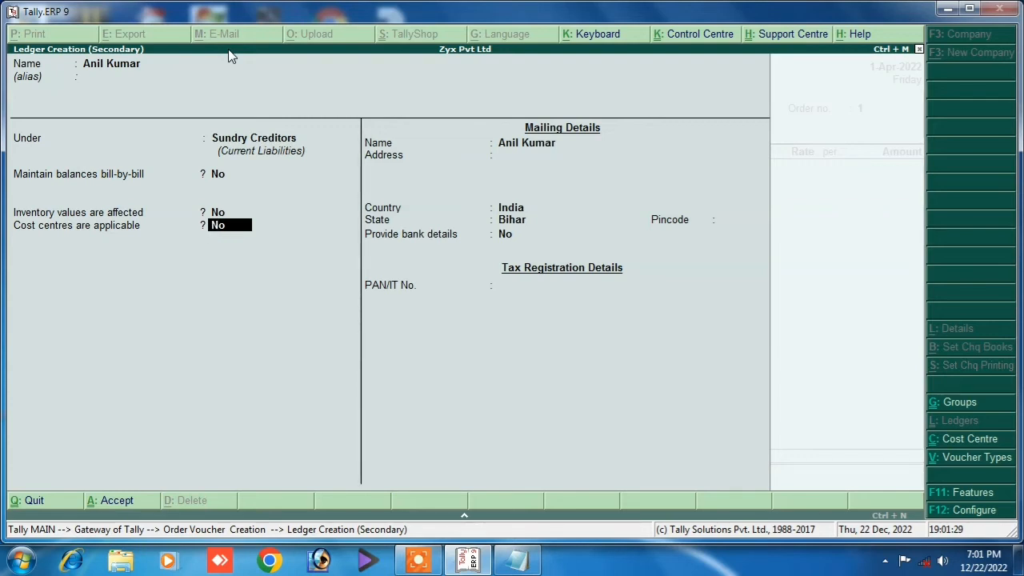
key("Return")
key("Return")
key("Return")
key("Return")
key("Return")
key("Return")
key("Return")
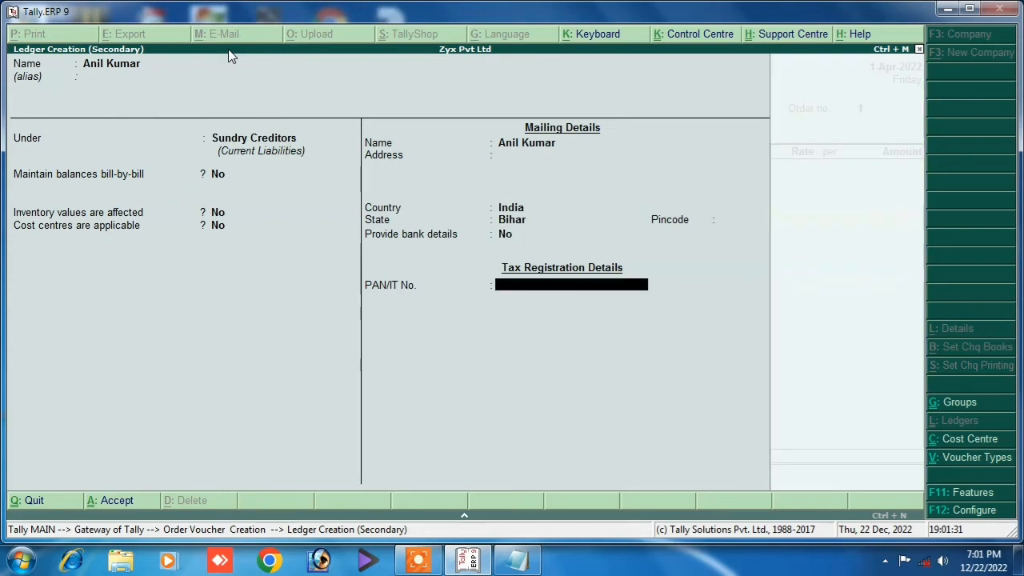
key("Return")
key("Return")
key("Return")
key("Return")
key("Return")
key("Return")
key("Return")
key("Return")
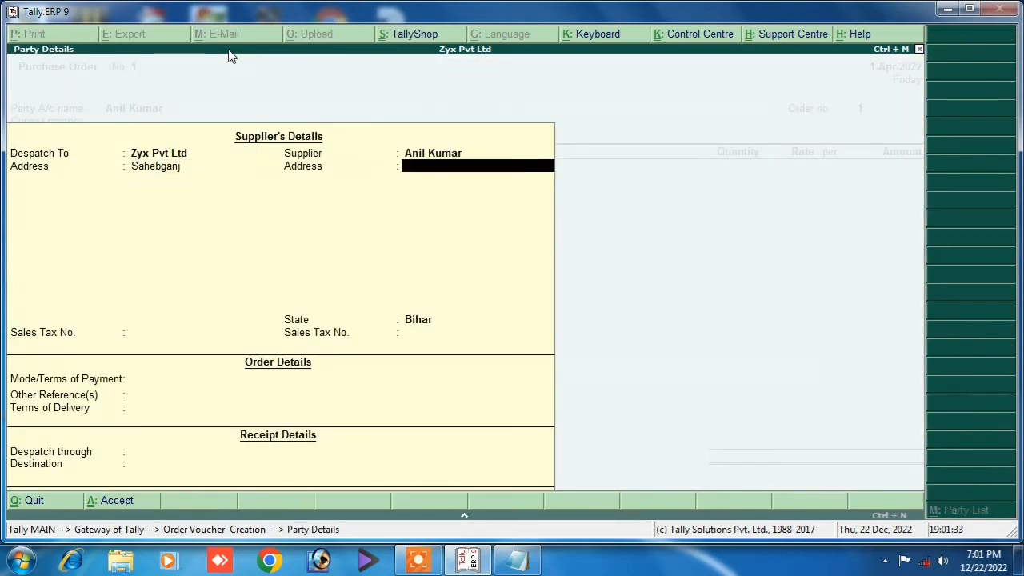
key("Return")
key("Return")
key("Return")
key("Return")
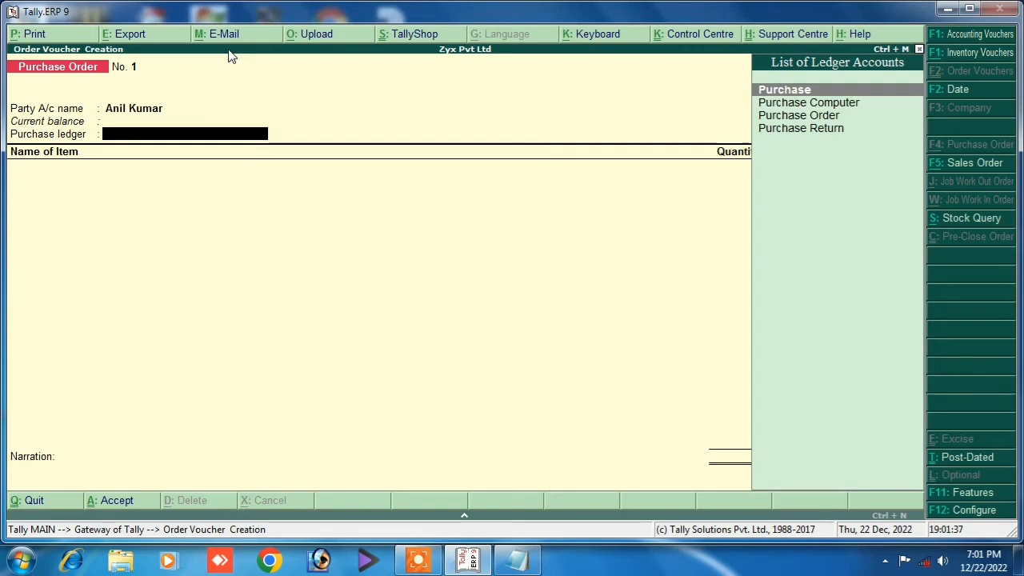
Select the Purchase Order ledger and add Keyboard, 100 pc at 250.00, totalling 25,000.00.
key("BackSpace")
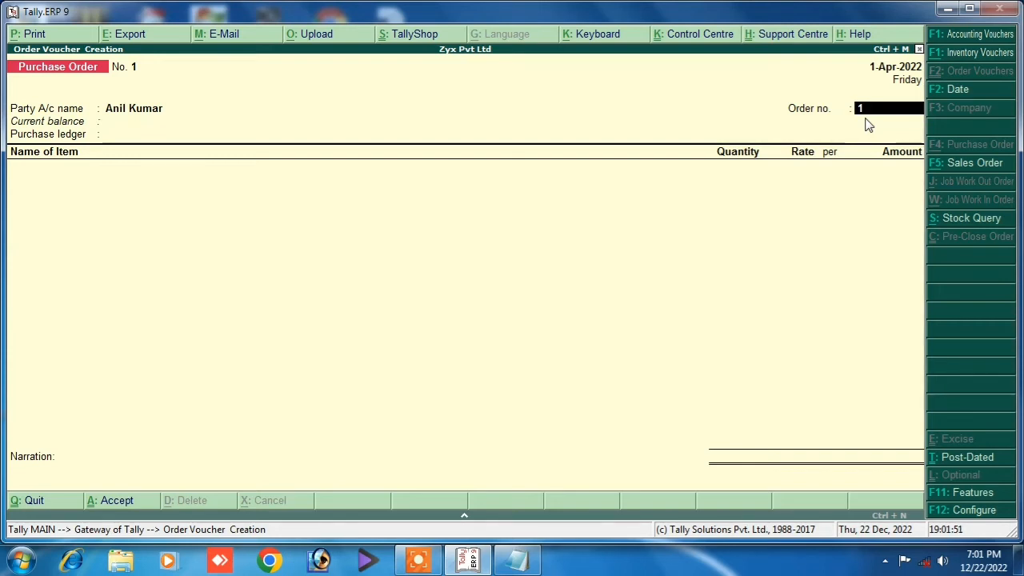
key("Return")
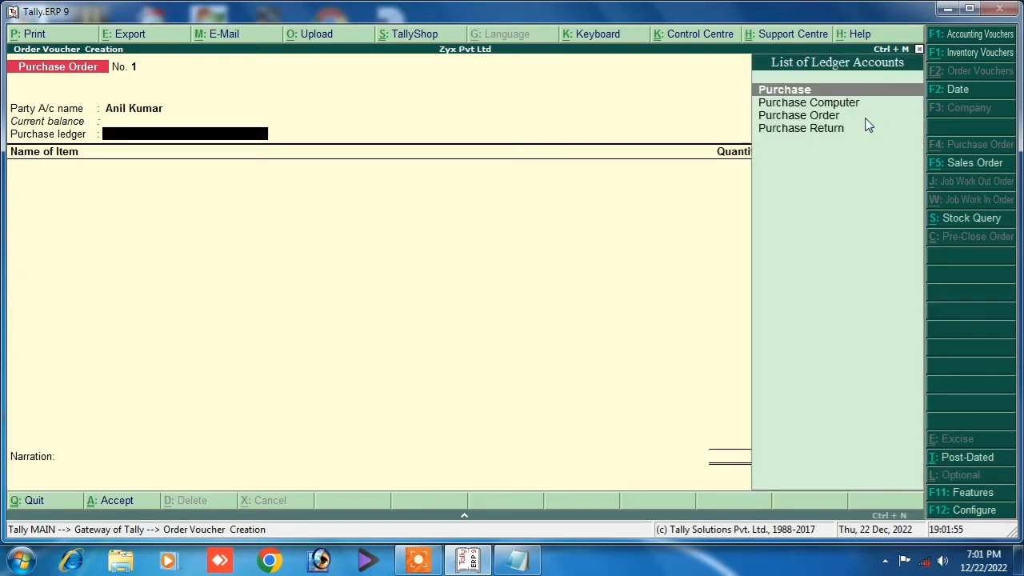
key("Down")
key("Down")
key("Return")
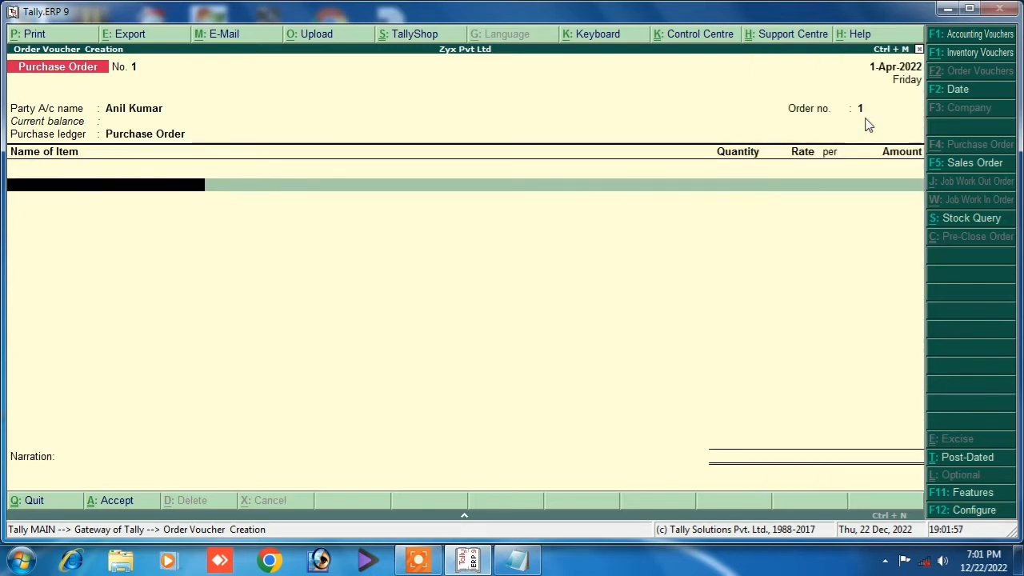
key("Down")
key("Return")
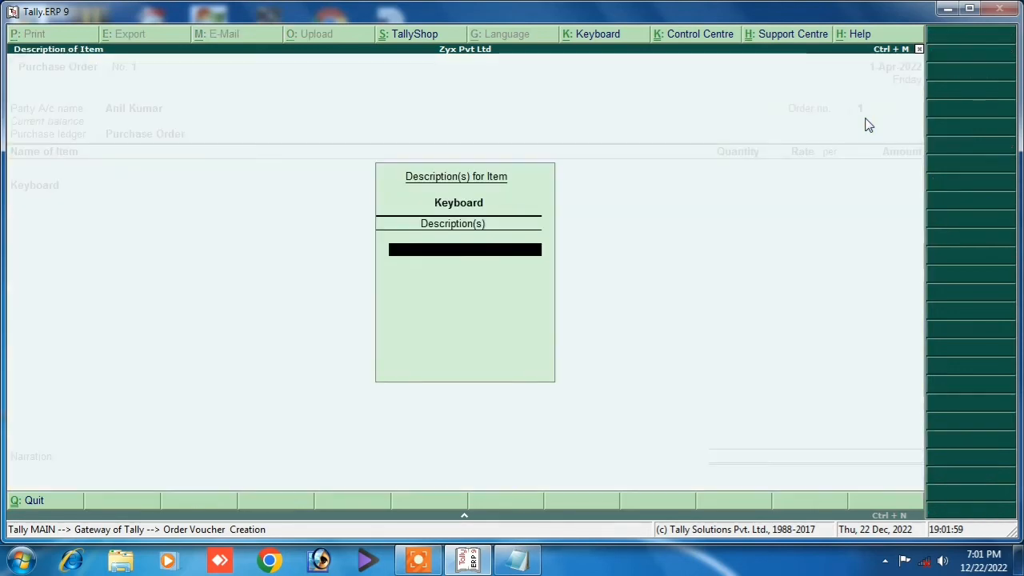
key("Return")
key("Return")
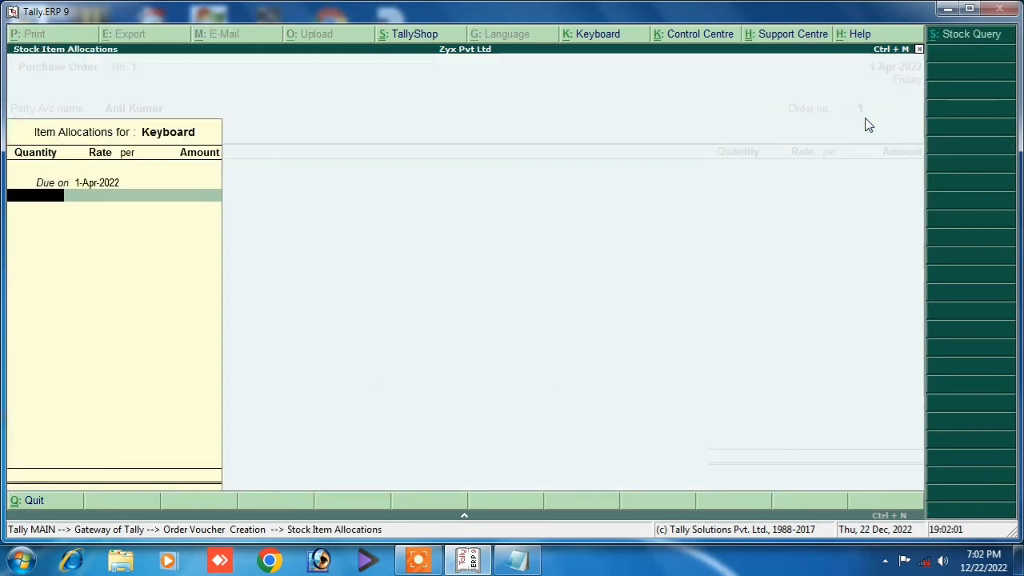
type("100")
key("Return")
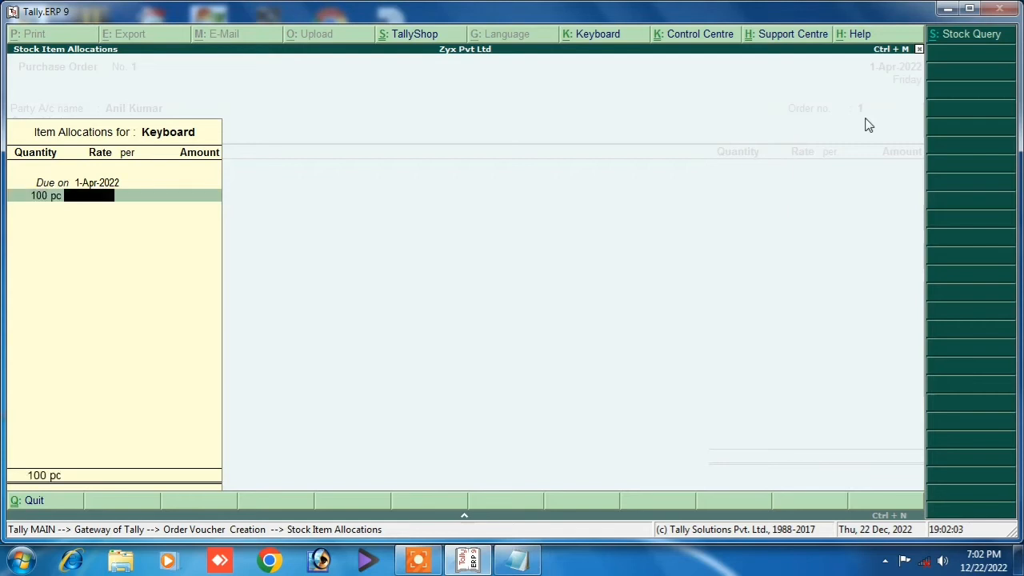
type("250")
key("Return")
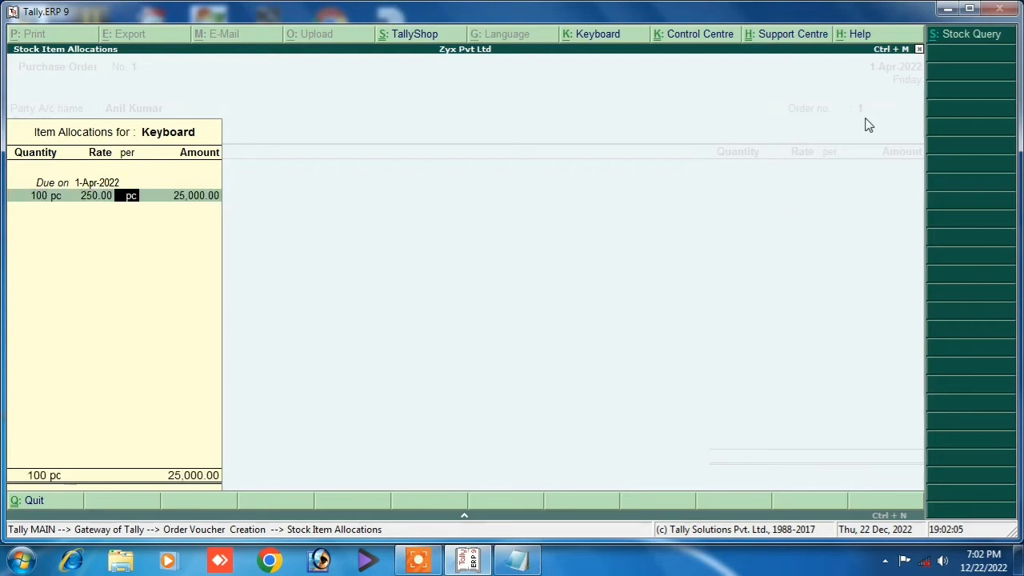
key("Return")
key("Return")
key("Return")
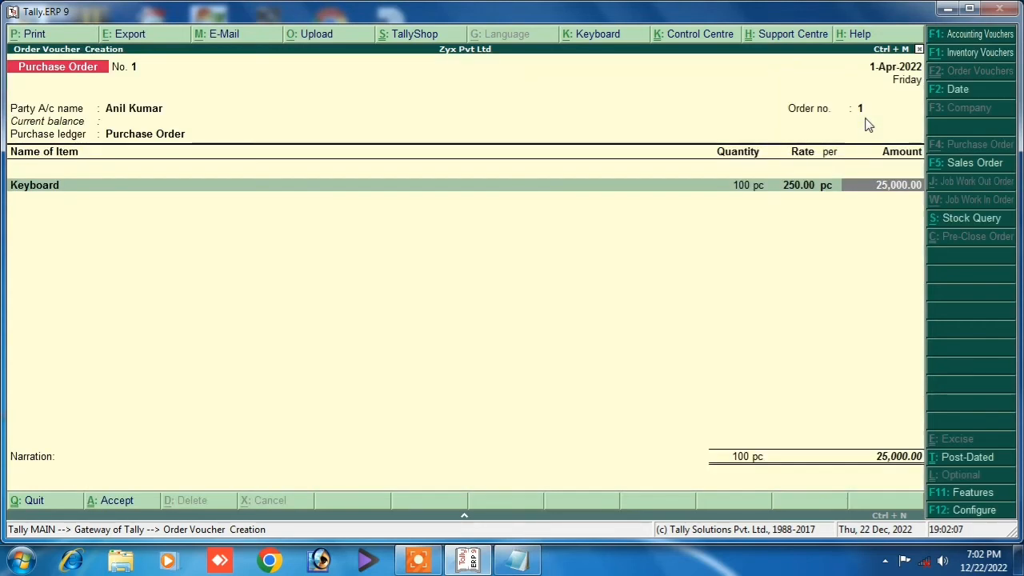
key("Return")
key("Return")
key("Return")
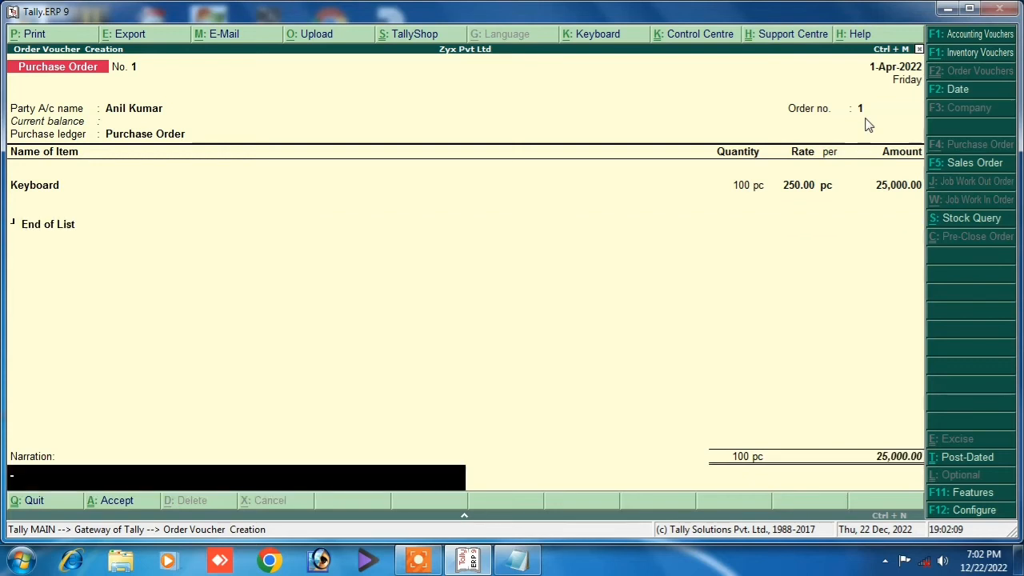
Add the narration 'being purchase order' and save the order.
type("being purchase order")
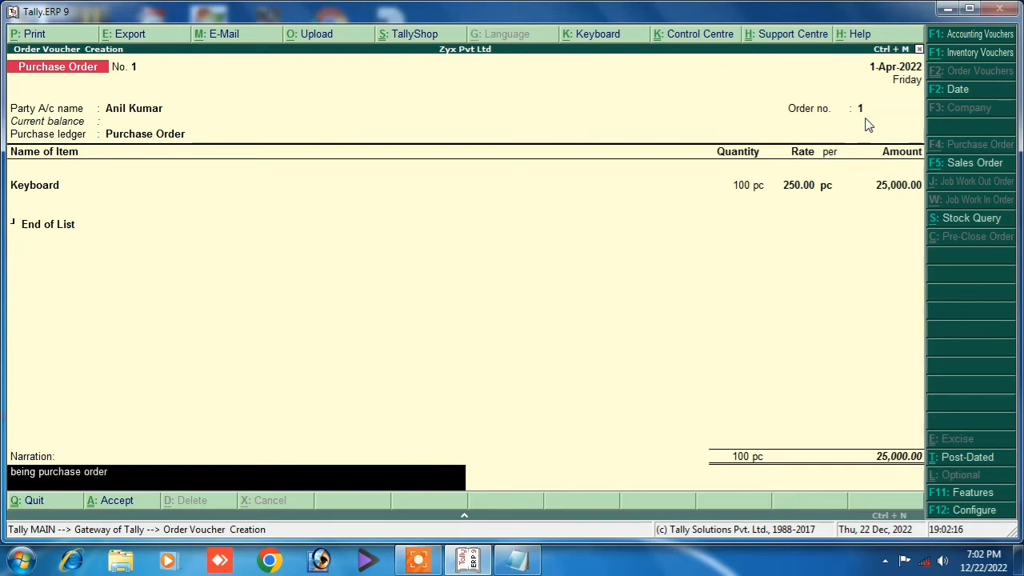
key("Return")
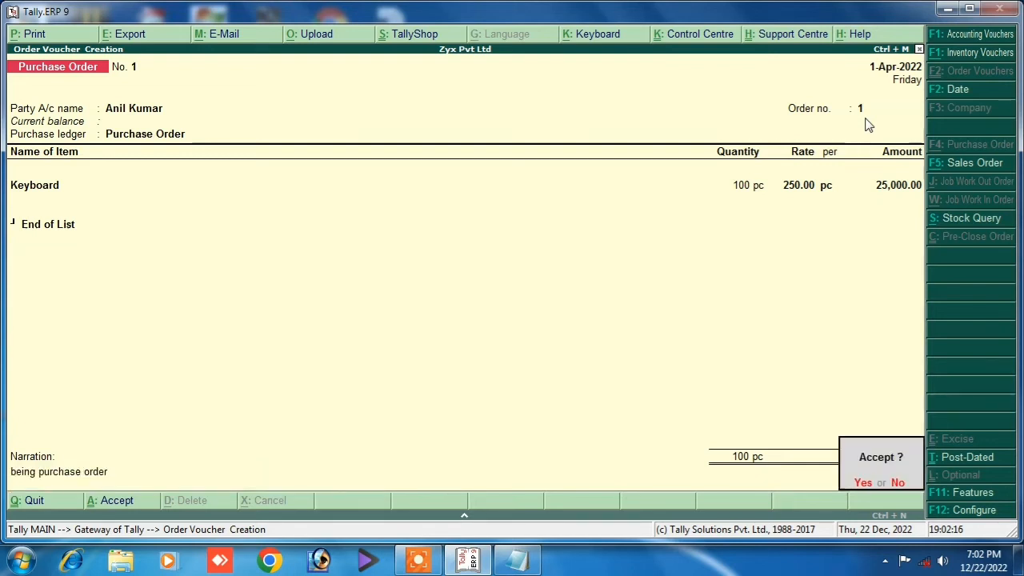
key("Return")
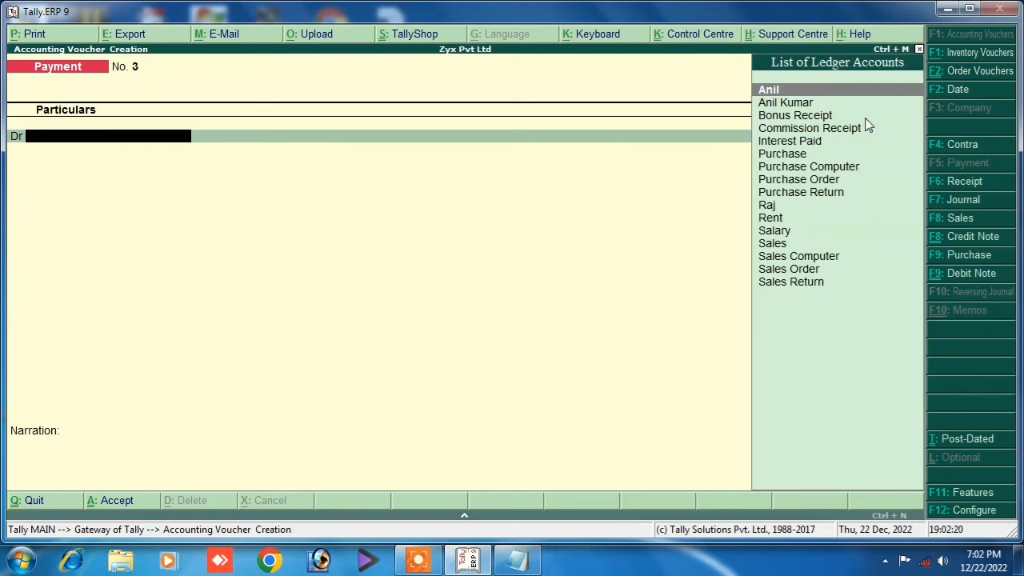
Quit the payment voucher and stay at the Gateway of Tally without exiting.
key("Escape")
key("Return")
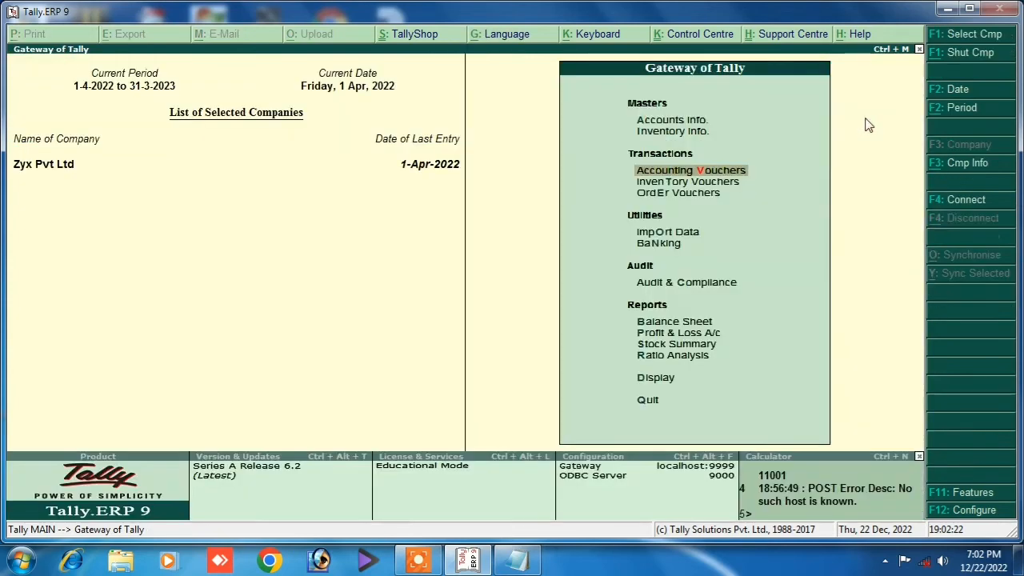
key("Escape")
key("Escape")
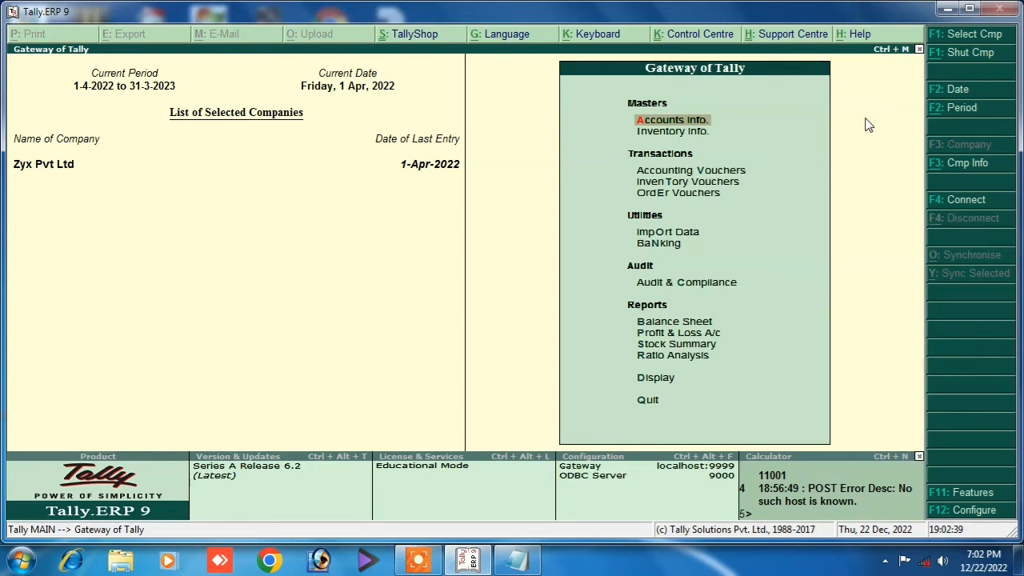
Set 'Use tracking numbers' to Yes in Inventory Features and save the change.
key("F11")
key("Down")
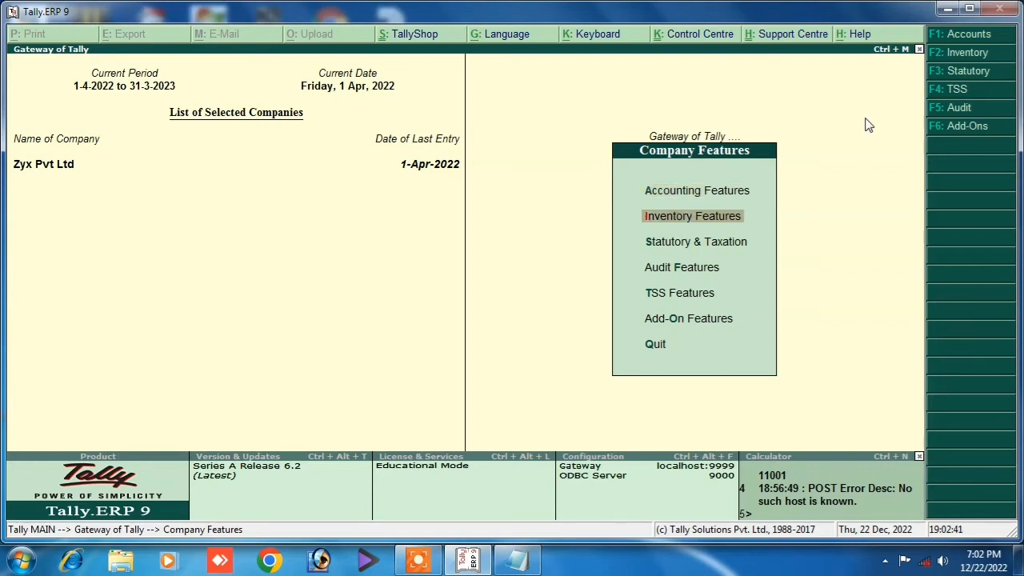
key("Return")
key("Down")
key("Down")
key("Down")
key("Down")
key("Down")
key("Down")
key("Down")
key("Down")
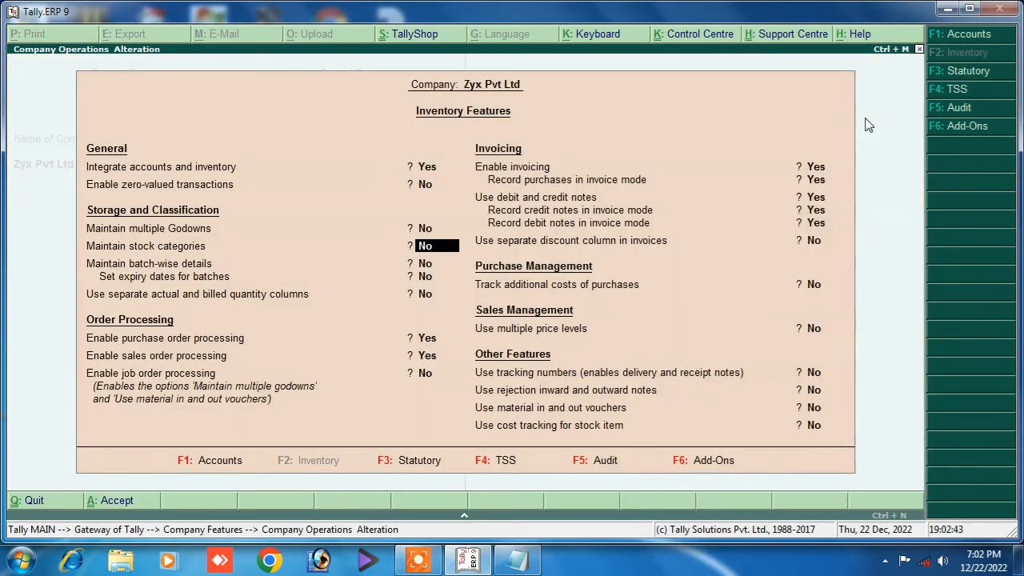
key("Down")
key("Down")
key("Down")
key("Down")
key("Down")
key("Down")
key("Down")
key("Down")
key("Down")
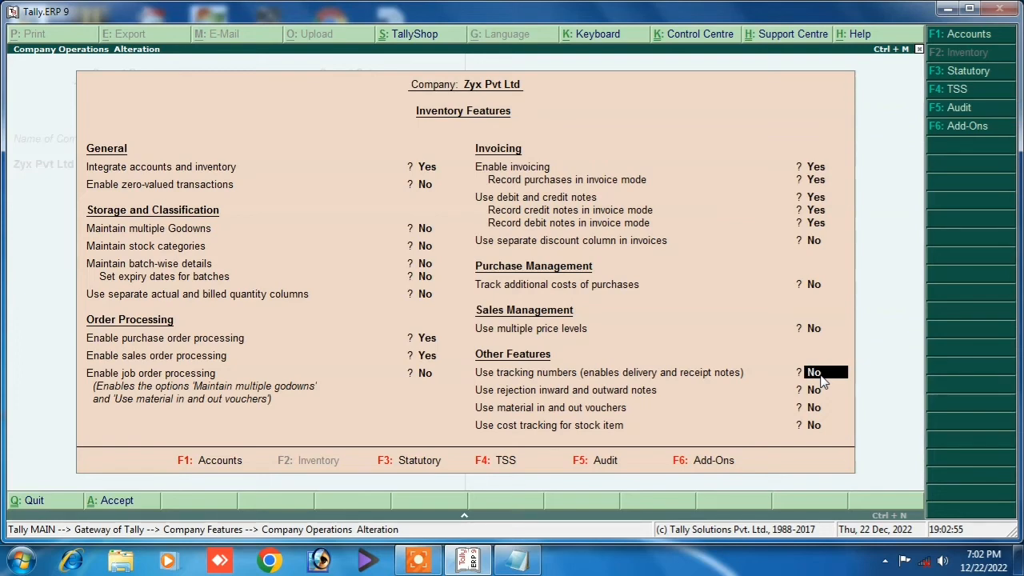
type("yes")
key("Return")
key("Return")
key("Return")
key("Return")
key("Return")
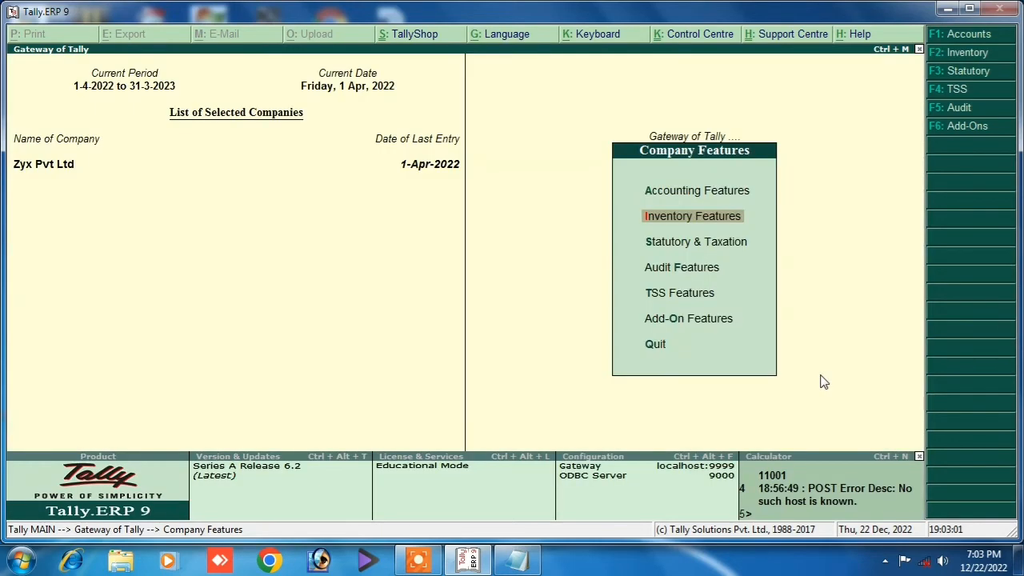
key("Escape")
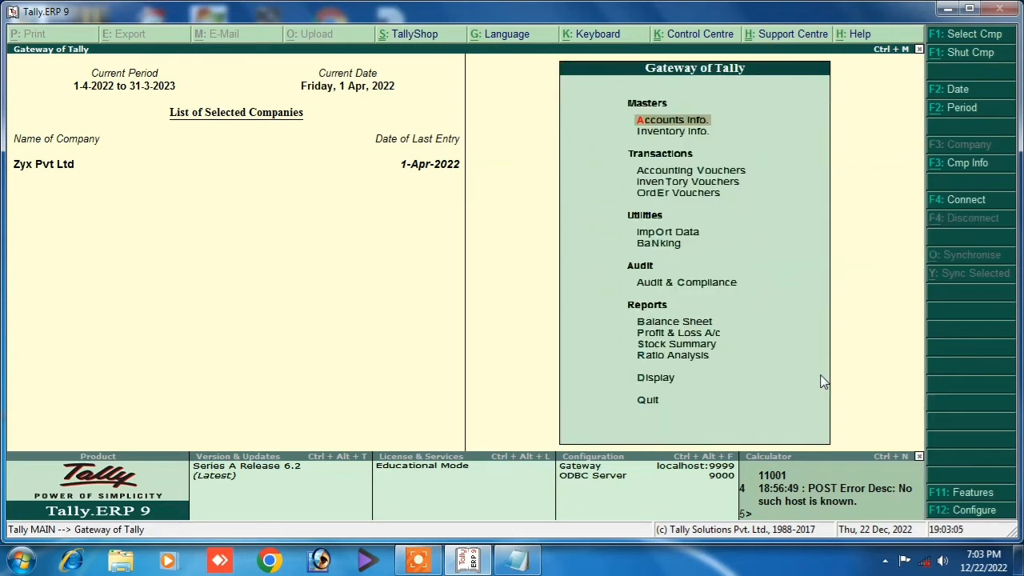
Open voucher entry and switch via Purchase Order and Delivery Note to Receipt Note No. 1.
key("Down")
key("Down")
key("Return")
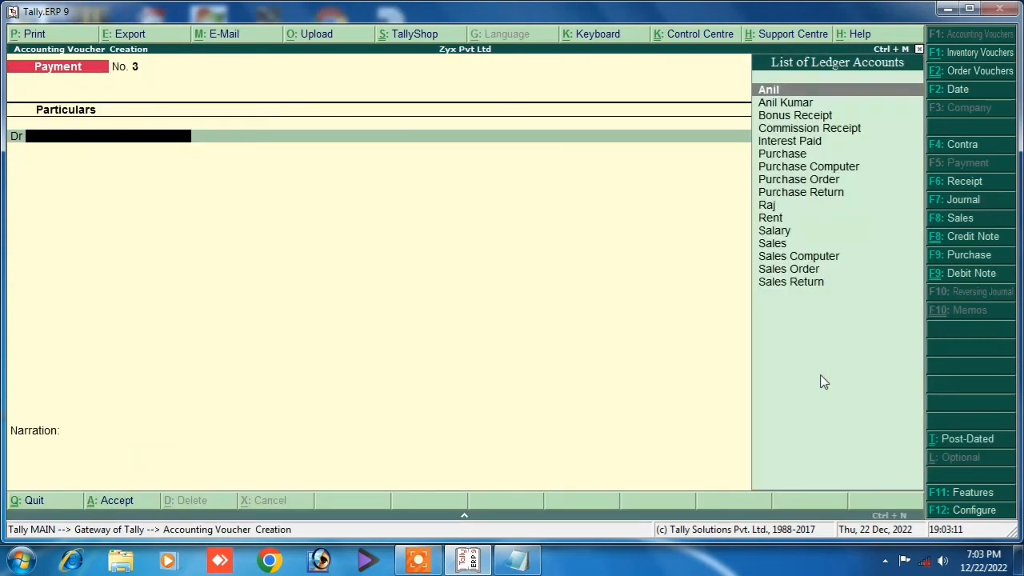
key("alt+F4")
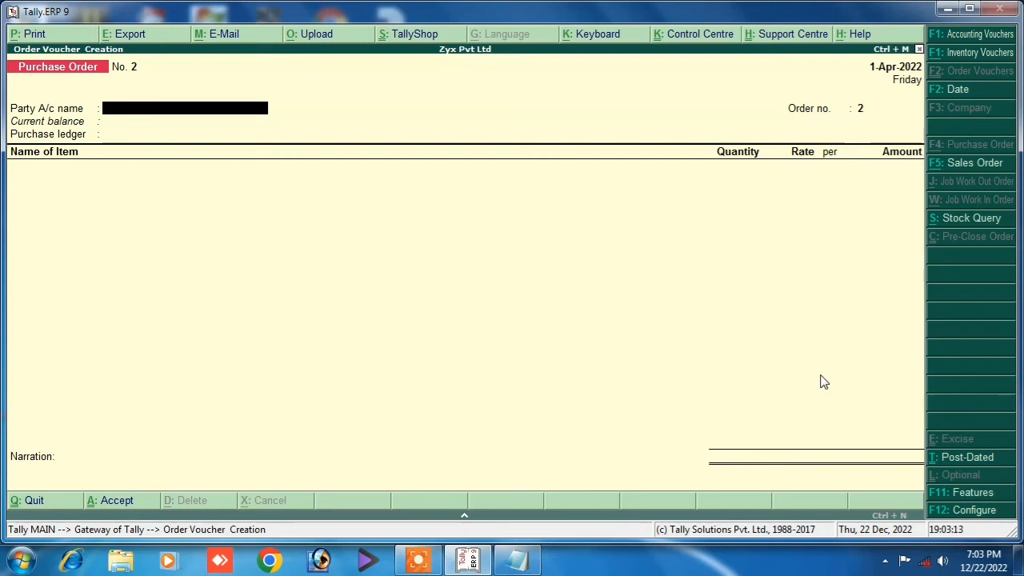
key("alt+F8")
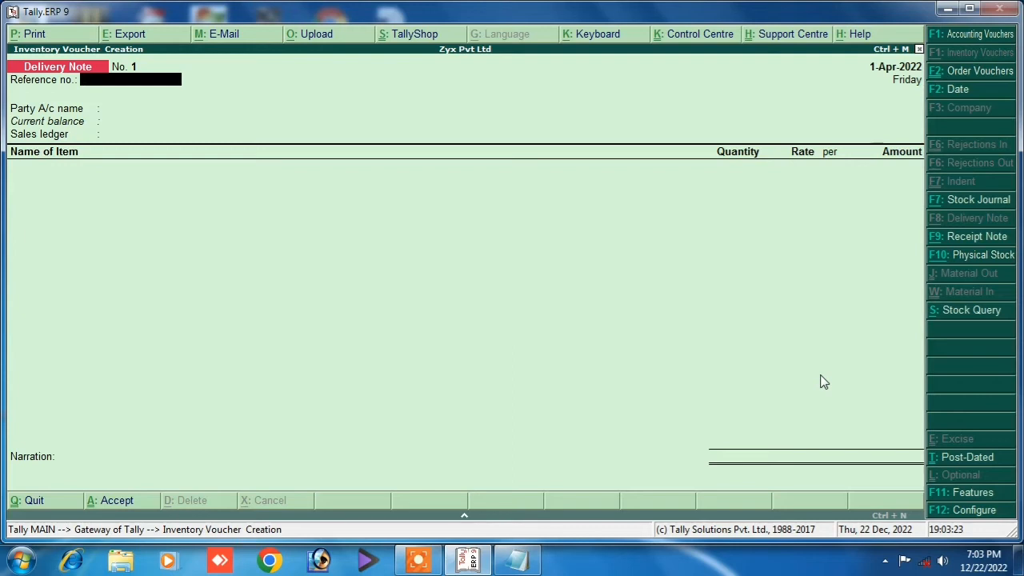
key("F7")
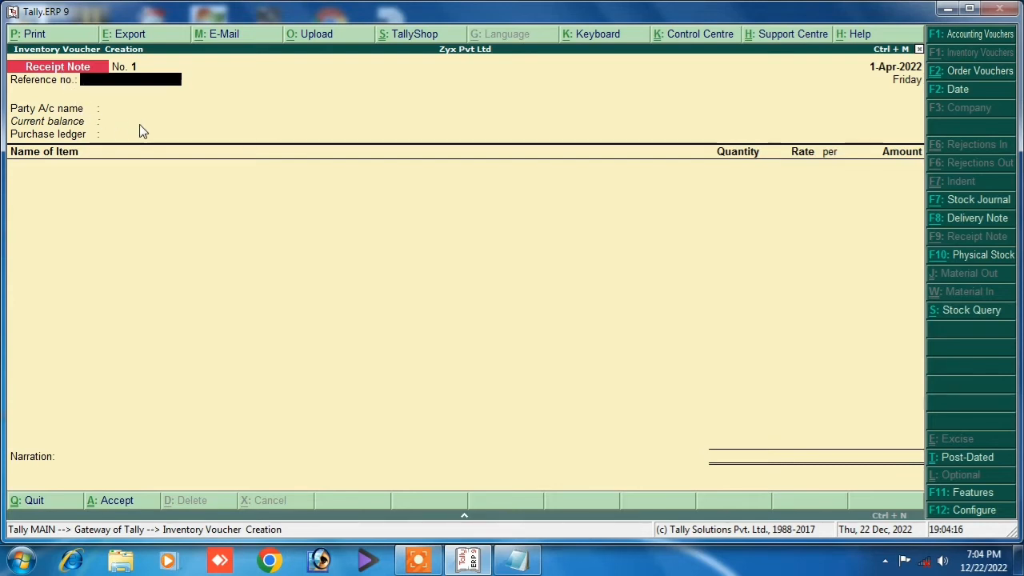
key("Return")
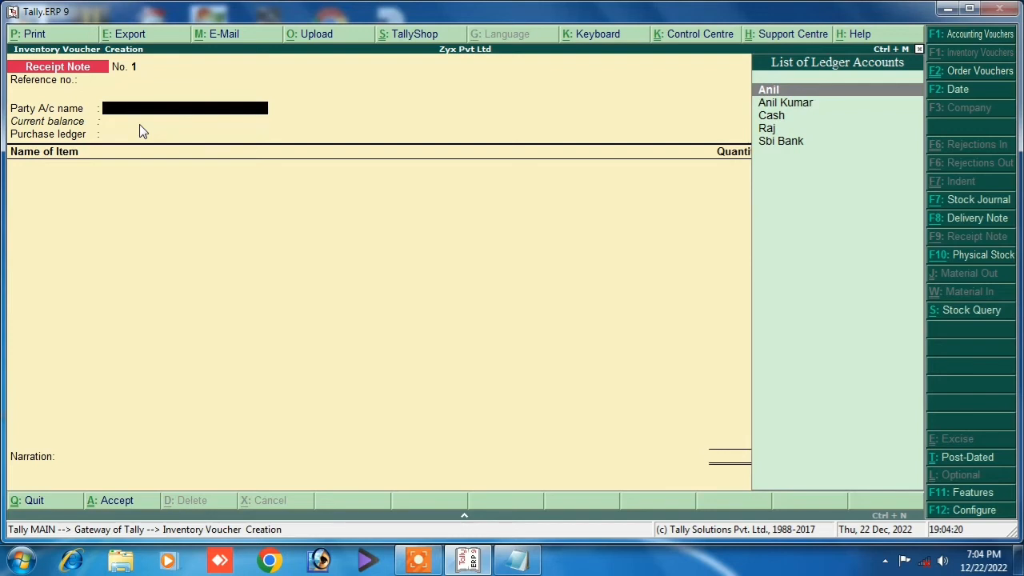
Choose the supplier, link purchase order 1 dated 1-Apr-2022, and accept Bihar as state.
key("Down")
key("Return")
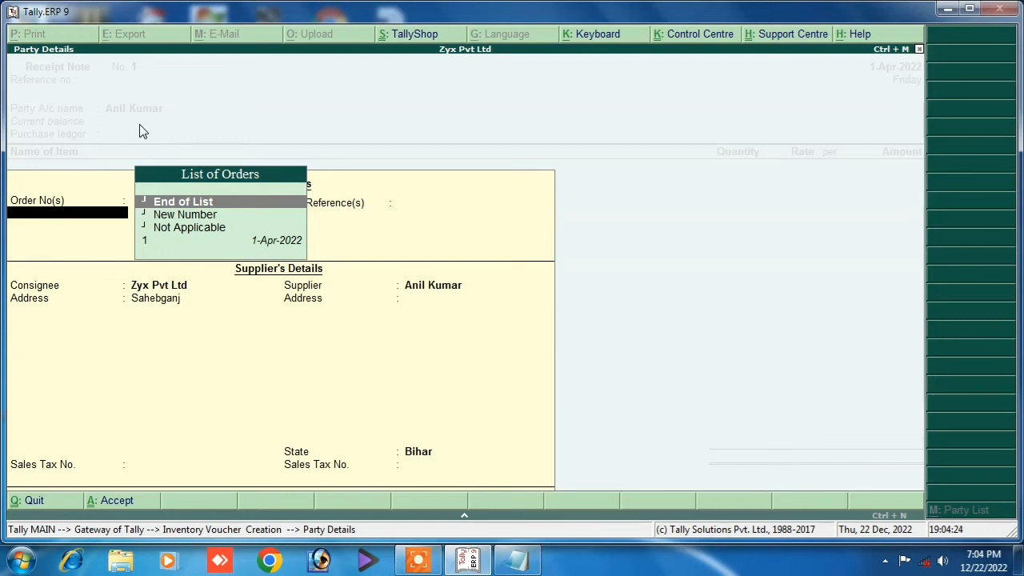
left_click(153, 246)
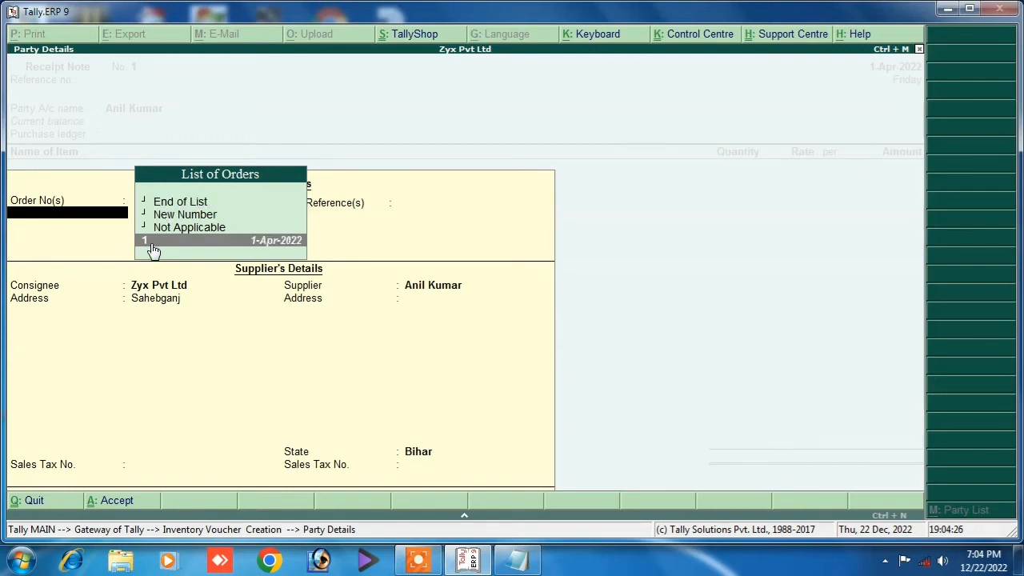
key("Return")
key("Return")
key("Return")
key("Return")
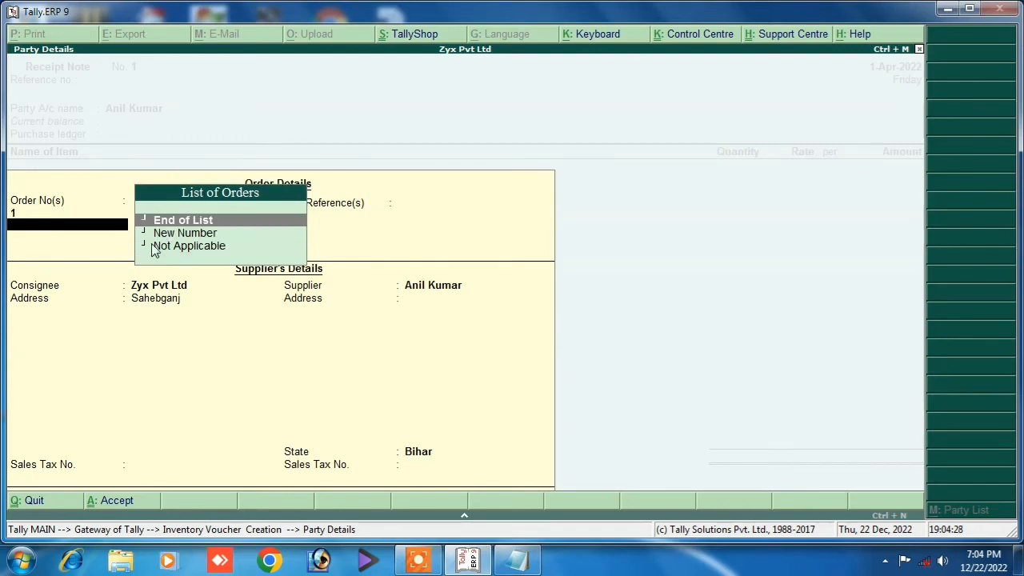
key("Return")
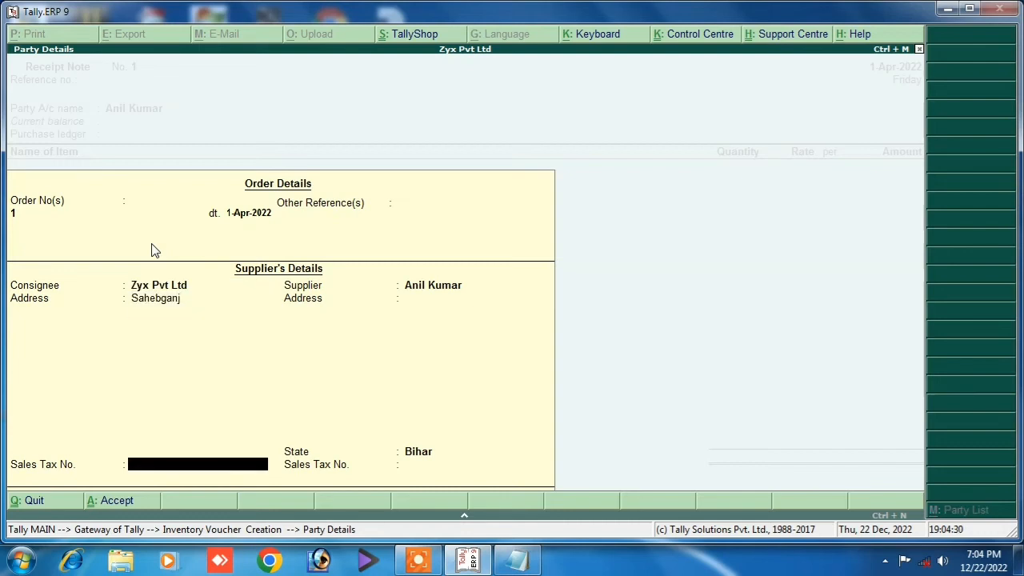
key("Return")
key("Return")
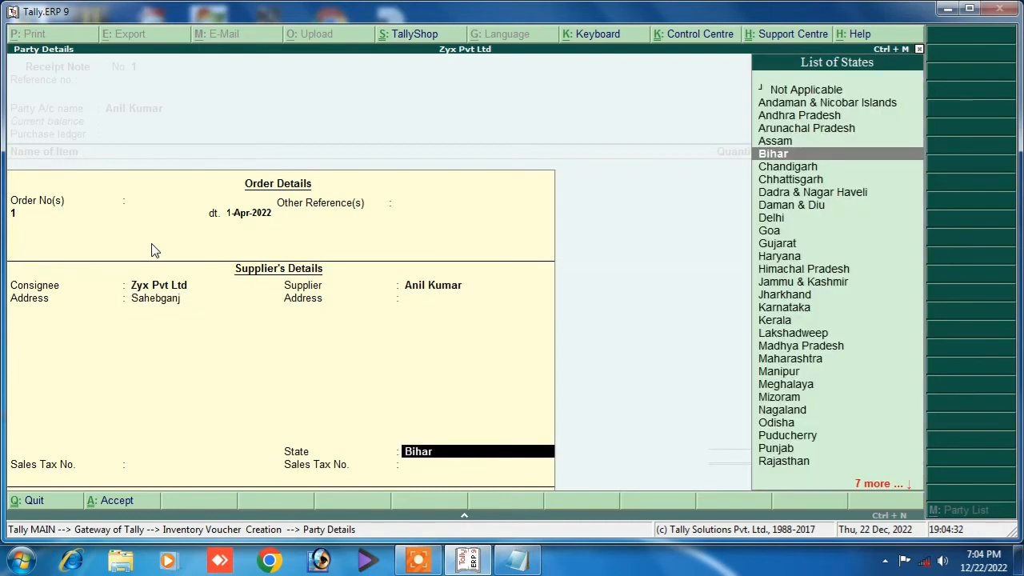
key("Return")
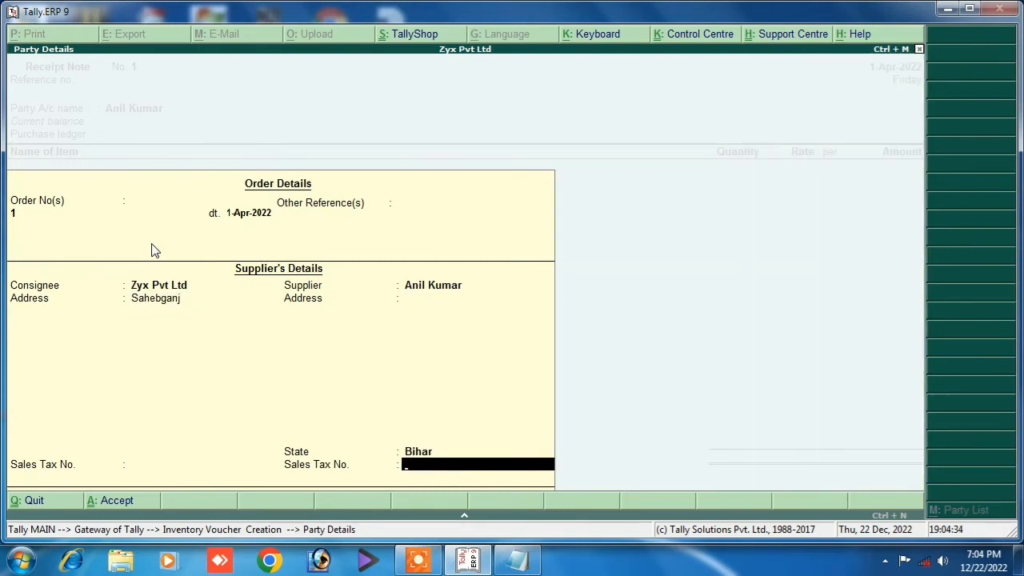
key("Return")
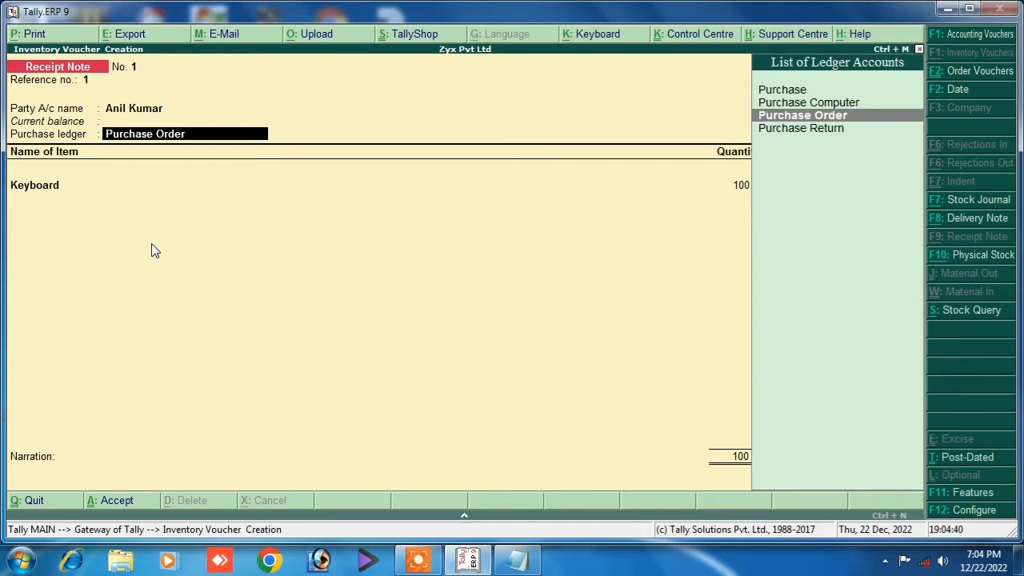
Accept the Purchase Order ledger and Keyboard line with tracking number 1 against order 1.
key("Return")
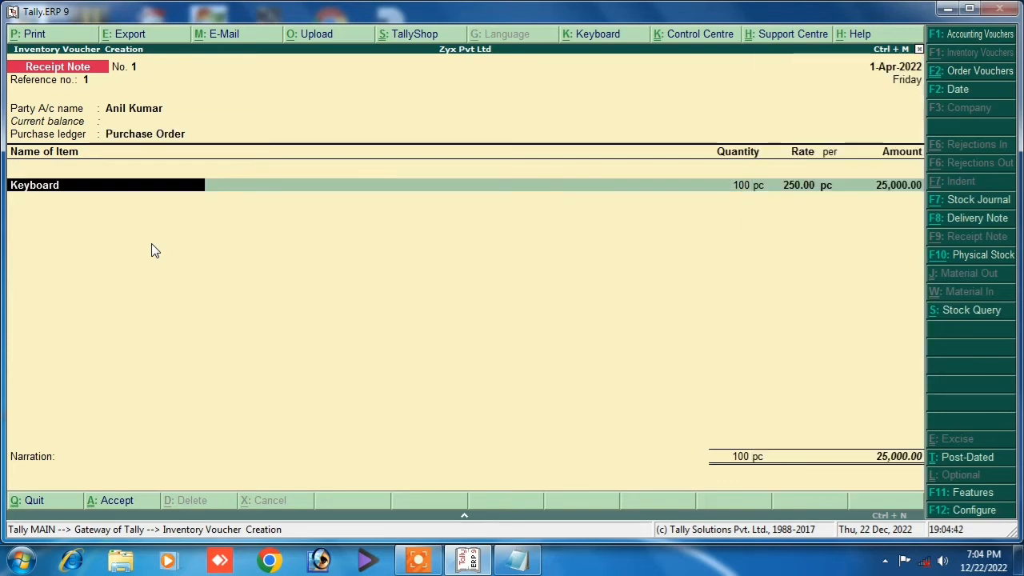
key("Return")
key("Return")
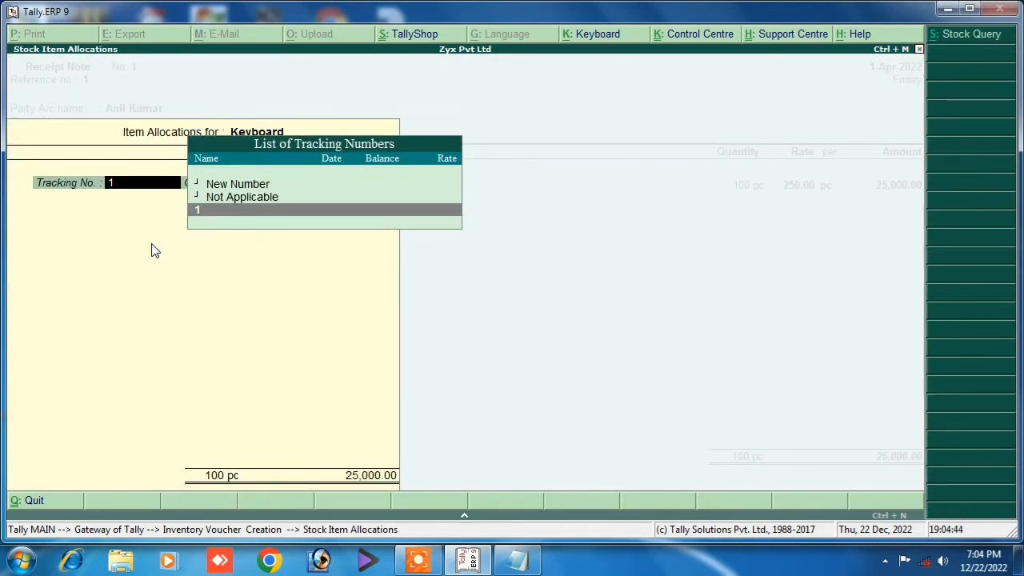
key("Return")
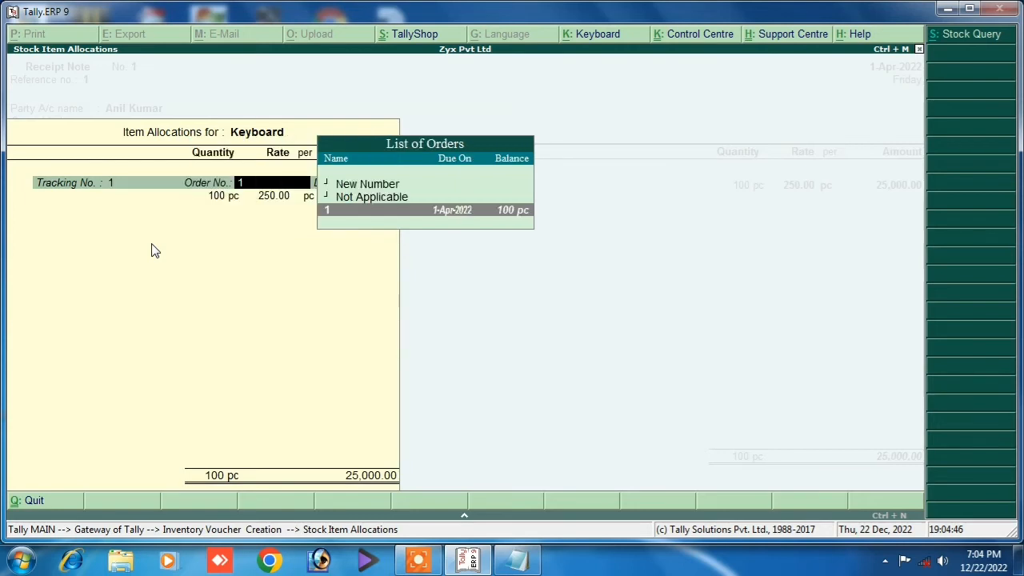
key("Return")
key("Return")
key("Return")
key("Return")
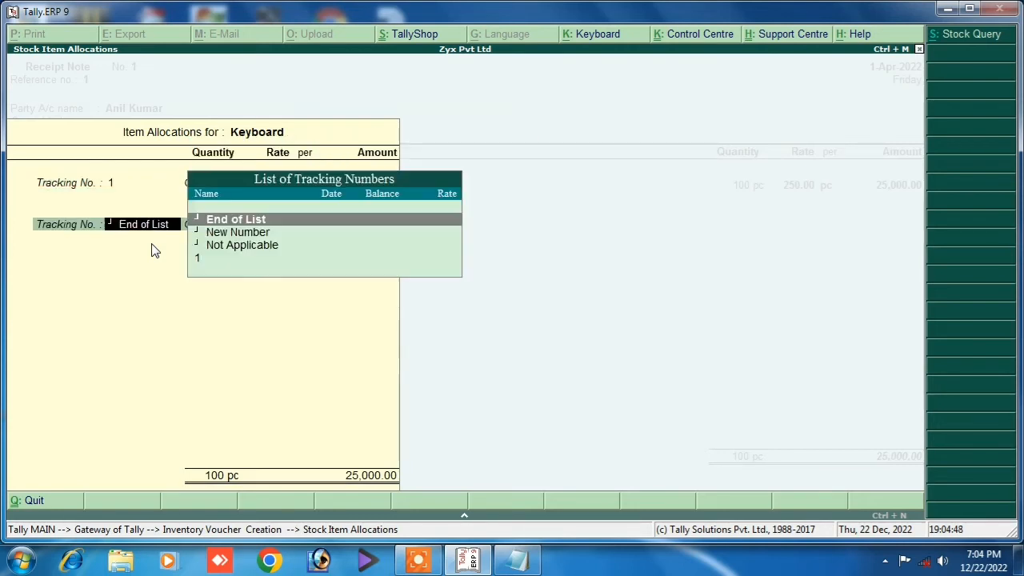
key("Return")
key("Return")
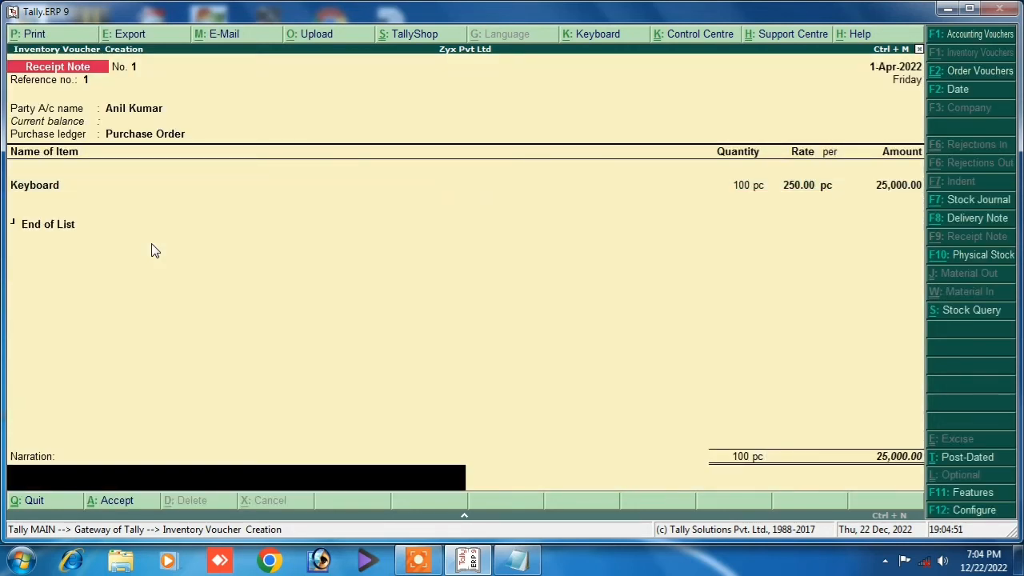
Narrate 'being purchase order receipt', save the receipt note, and leave the empty payment voucher.
type("being")
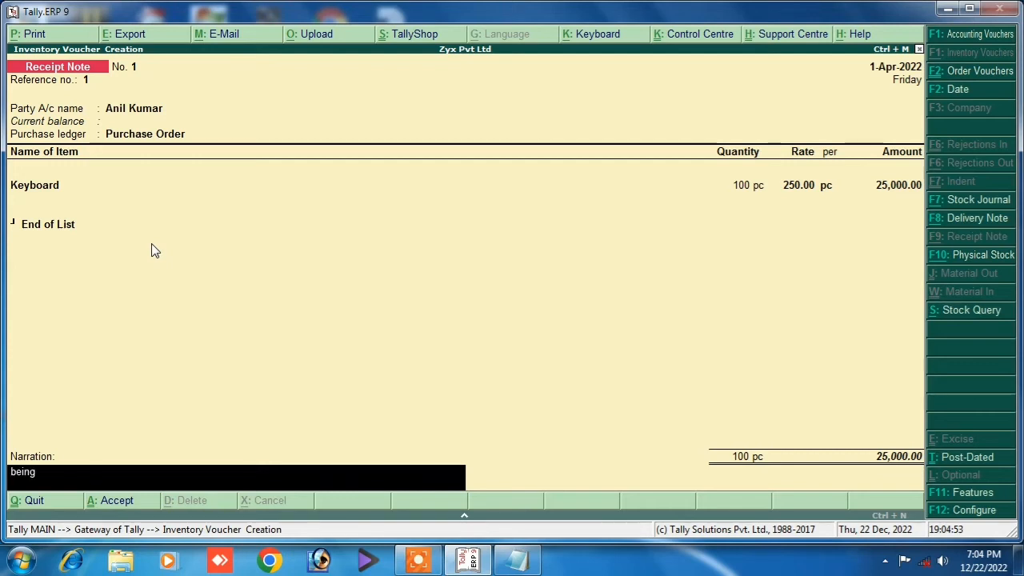
type(" pu")
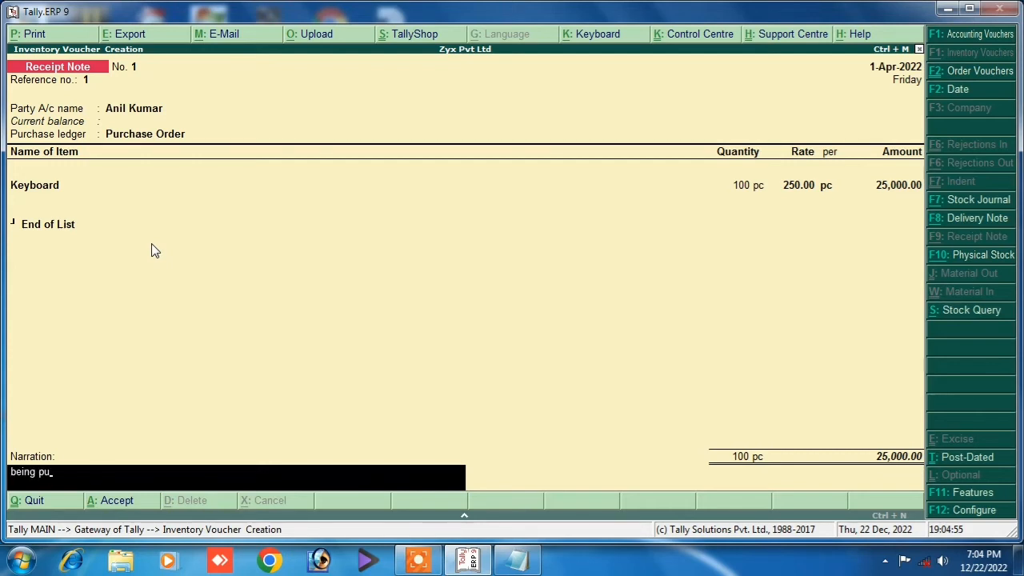
type("rchase order receipt")
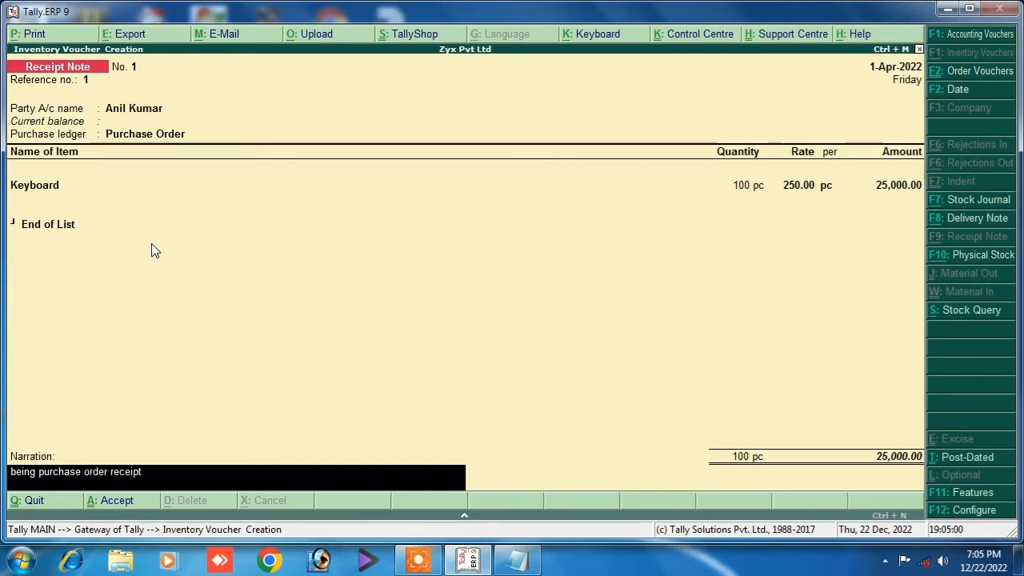
key("Return")
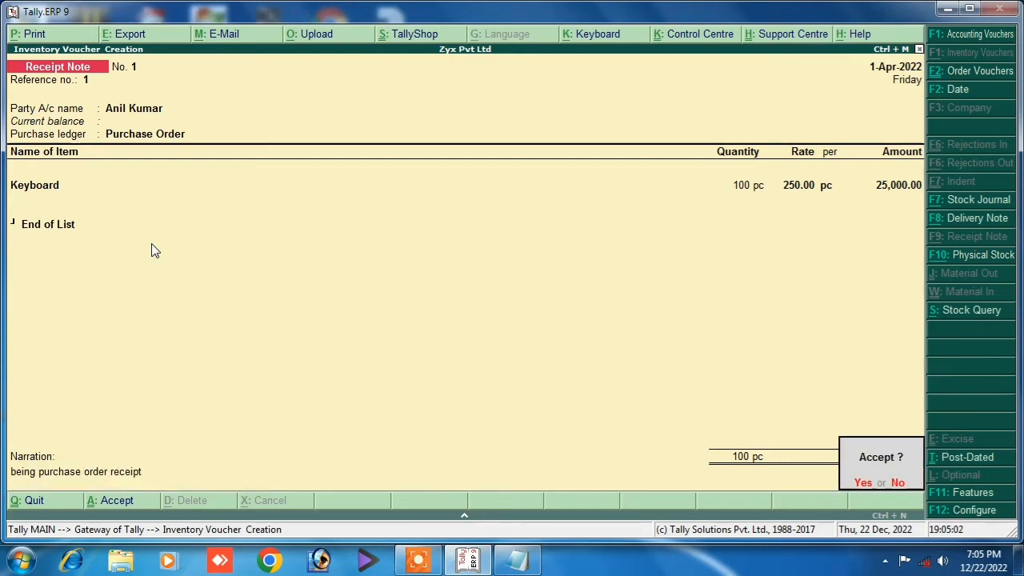
key("y")
key("Escape")
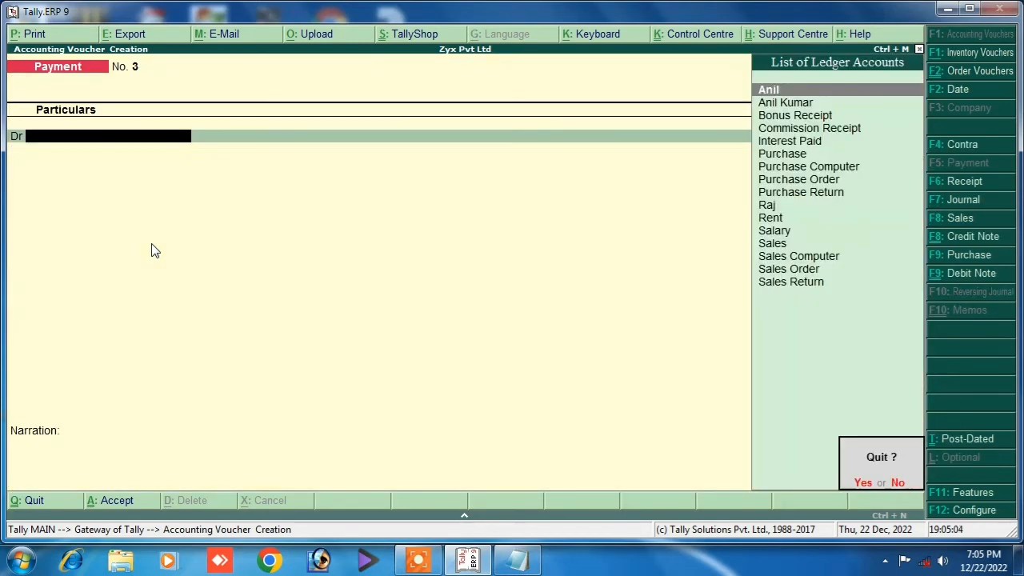
Confirm leaving the payment voucher and return to the transaction menu.
key("y")
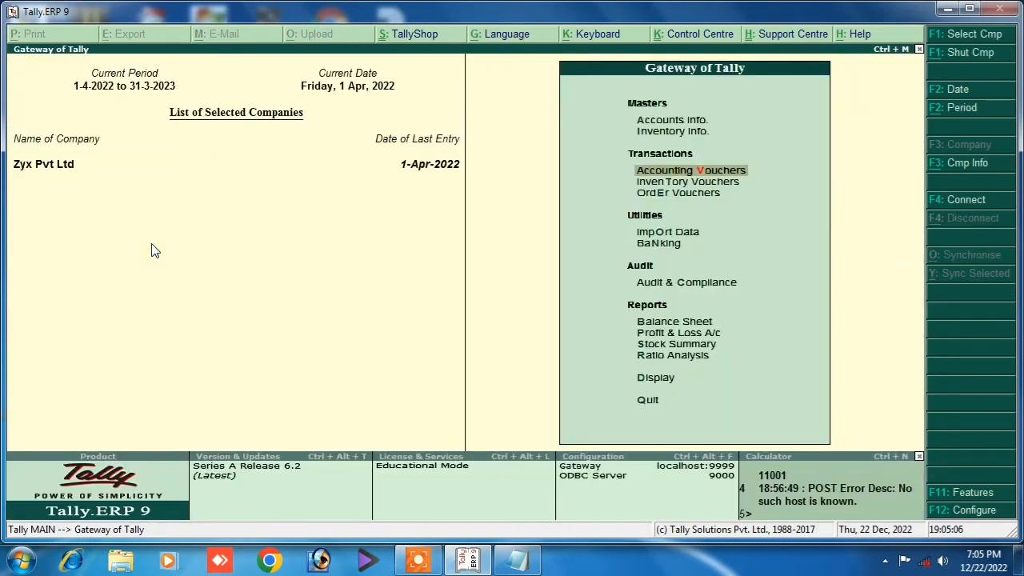
key("Down")
key("Up")
Review Inventory Features down to order processing and tracking numbers, then accept and exit.
key("F11")
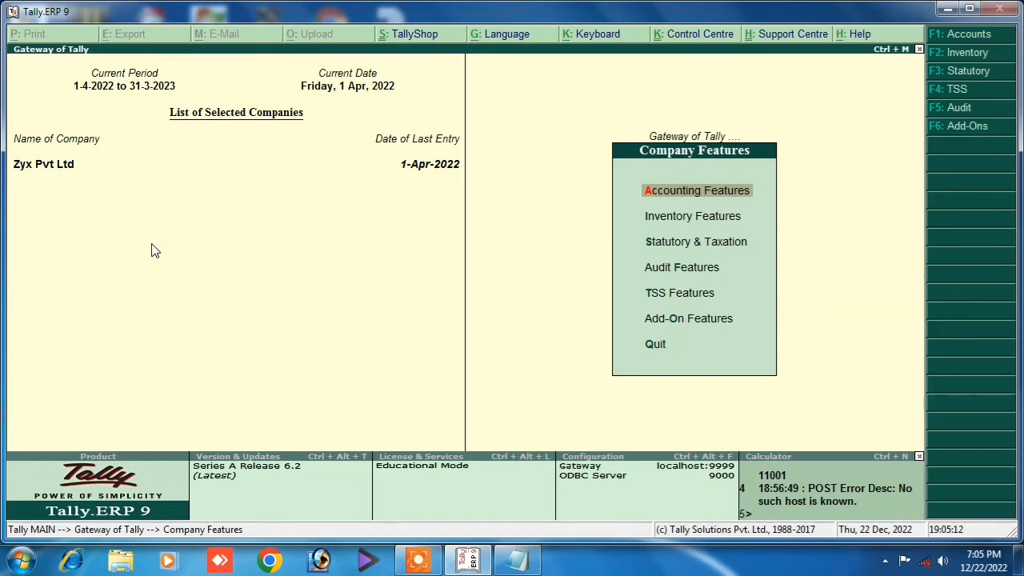
key("Down")
key("Return")
key("Down")
key("Down")
key("Down")
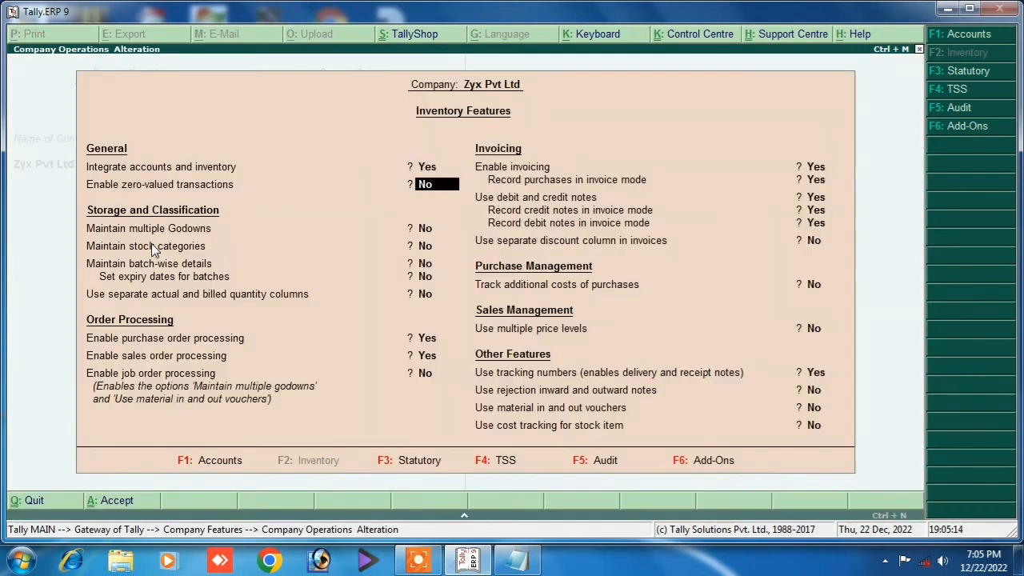
key("Down")
key("Down")
key("Down")
key("Down")
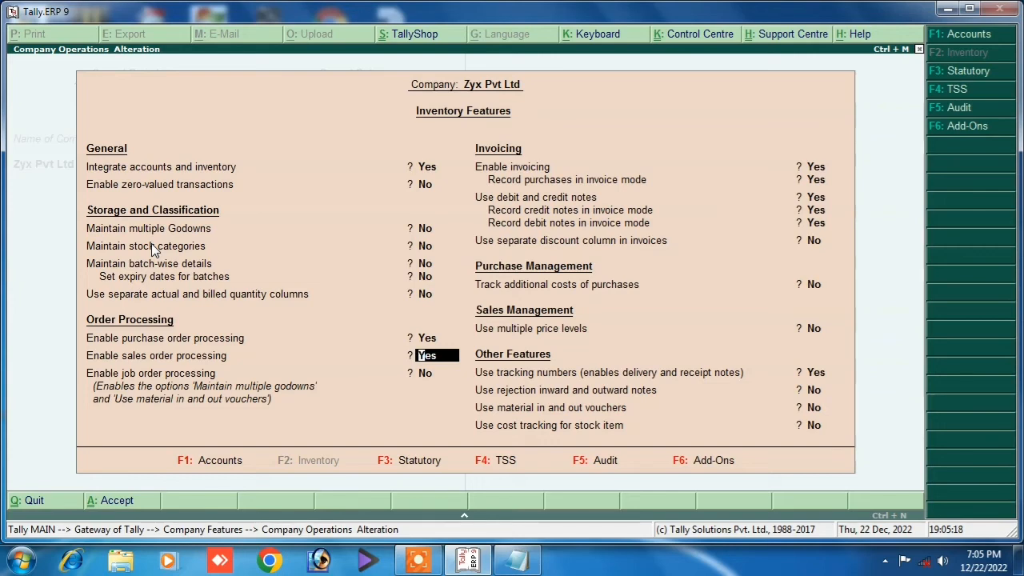
key("Down")
key("Down")
key("Down")
key("Down")
key("Down")
key("Down")
key("Down")
key("Down")
key("Down")
key("Down")
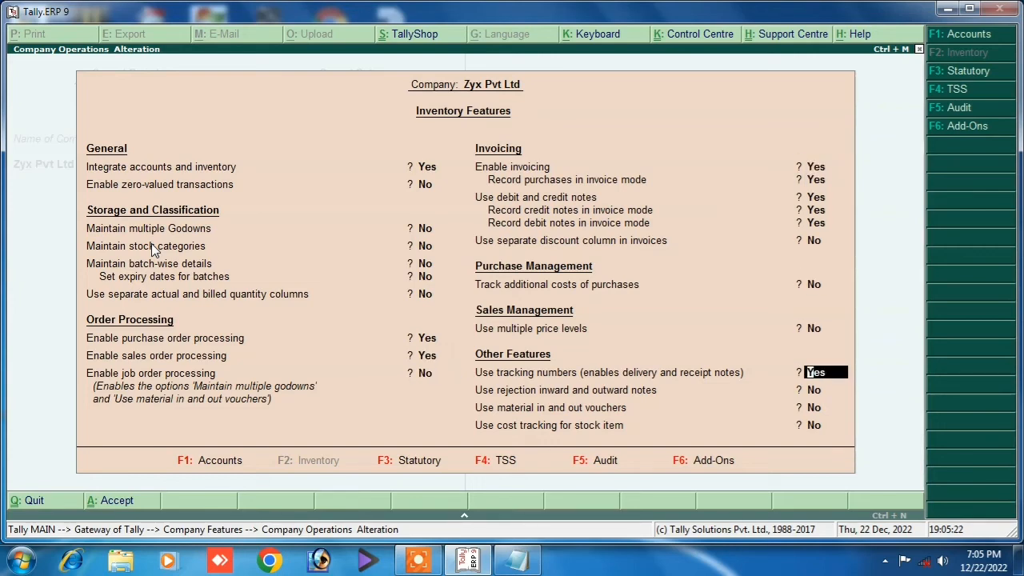
key("Escape")
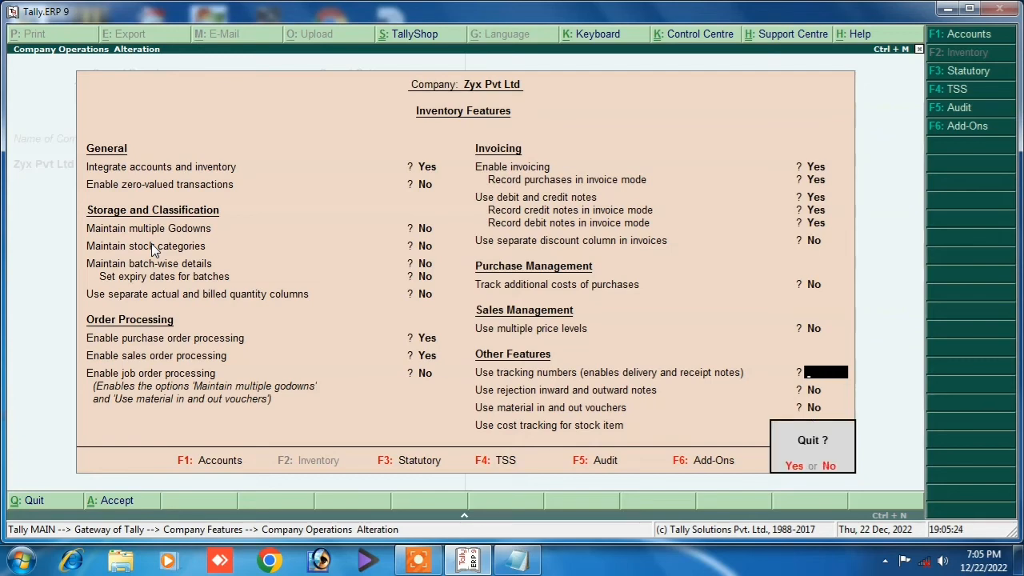
key("y")
key("Escape")
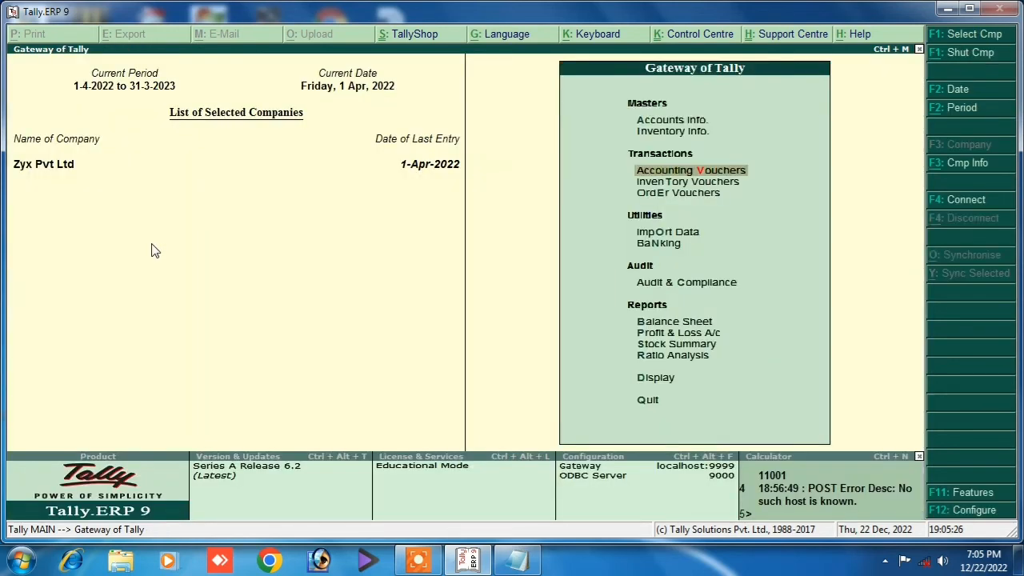
Decline quitting Tally and open Accounting Vouchers to a new Payment voucher No. 3.
key("Escape")
key("n")
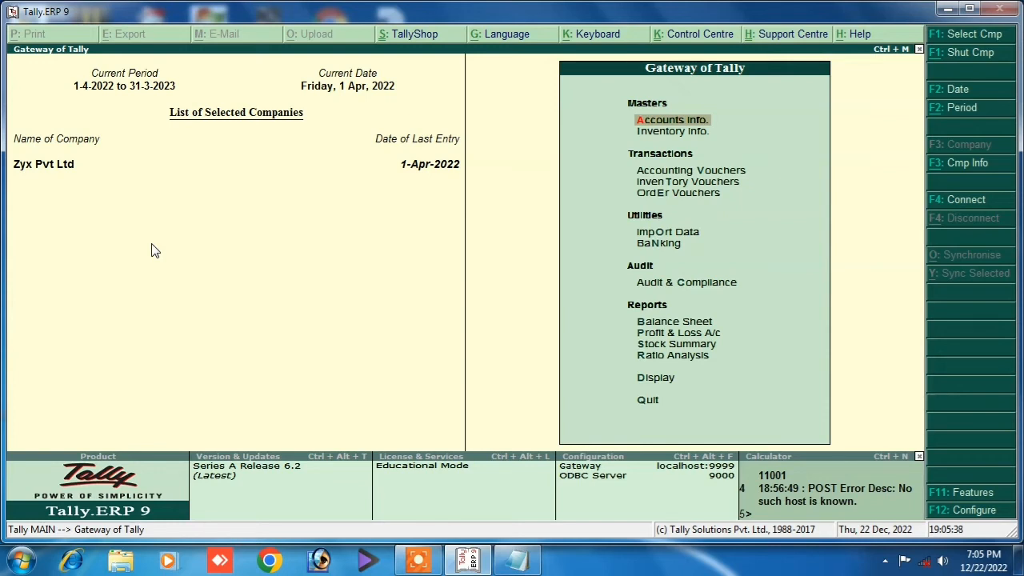
key("Down")
key("Down")
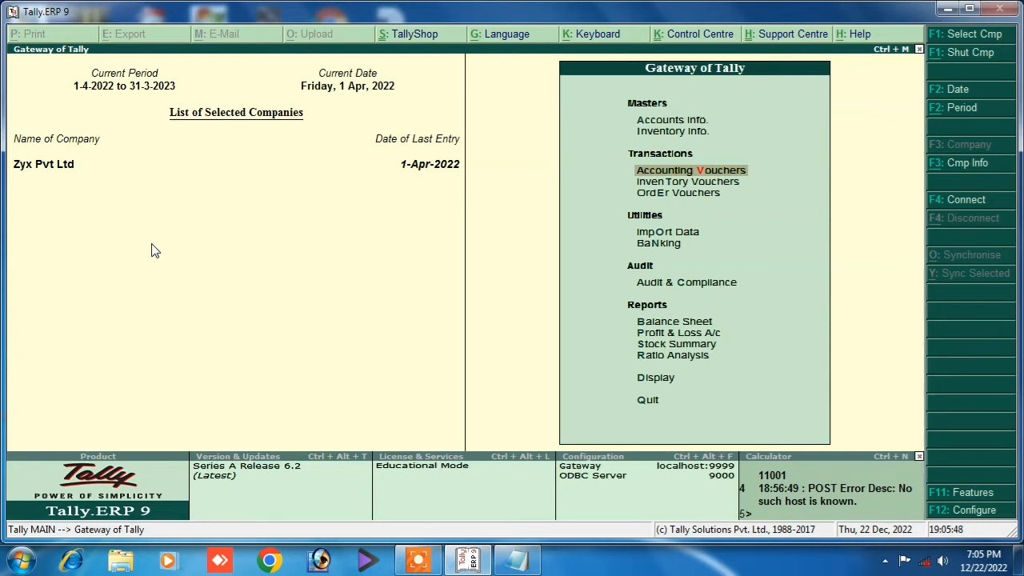
key("Return")
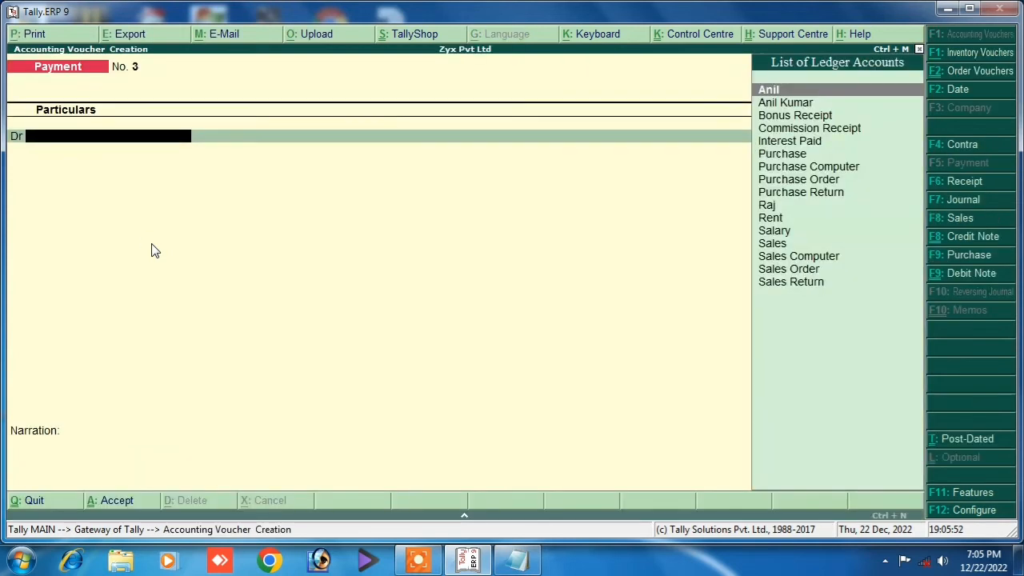
Switch to Sales Order and create the customer's ledger under Sundry Debtors as its party.
key("alt+F5")
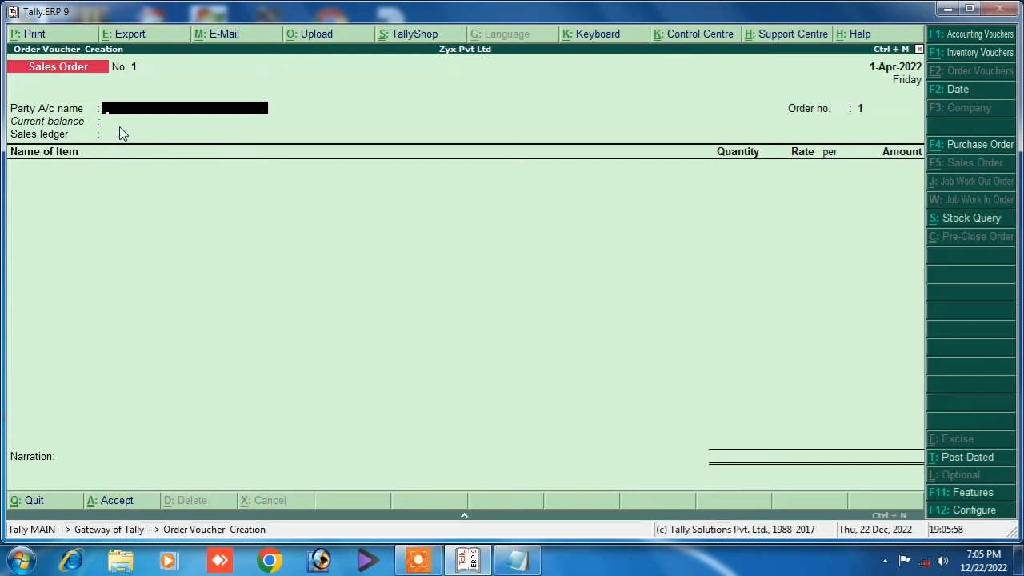
key("alt+c")
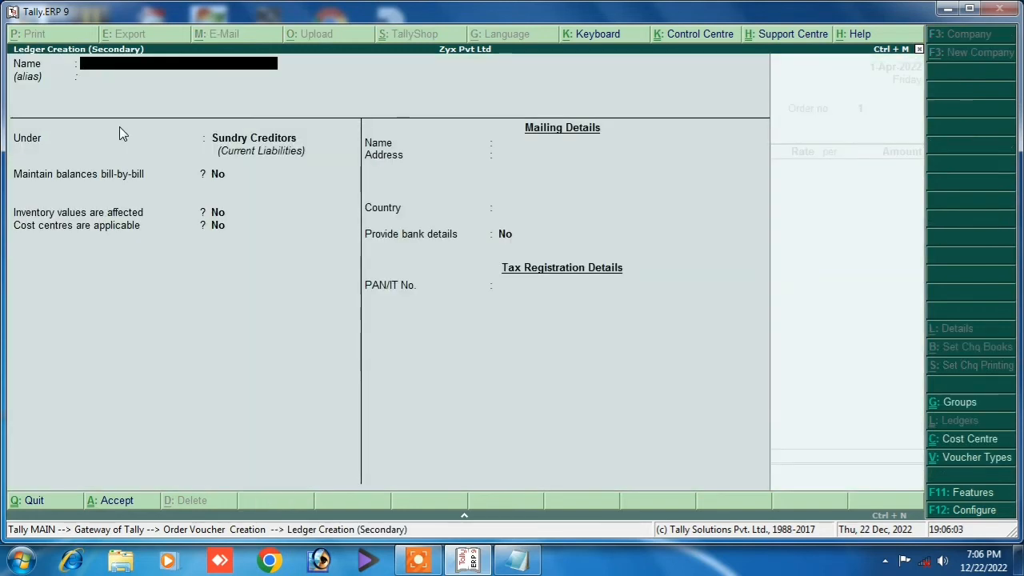
type("Ajay")
key("Return")
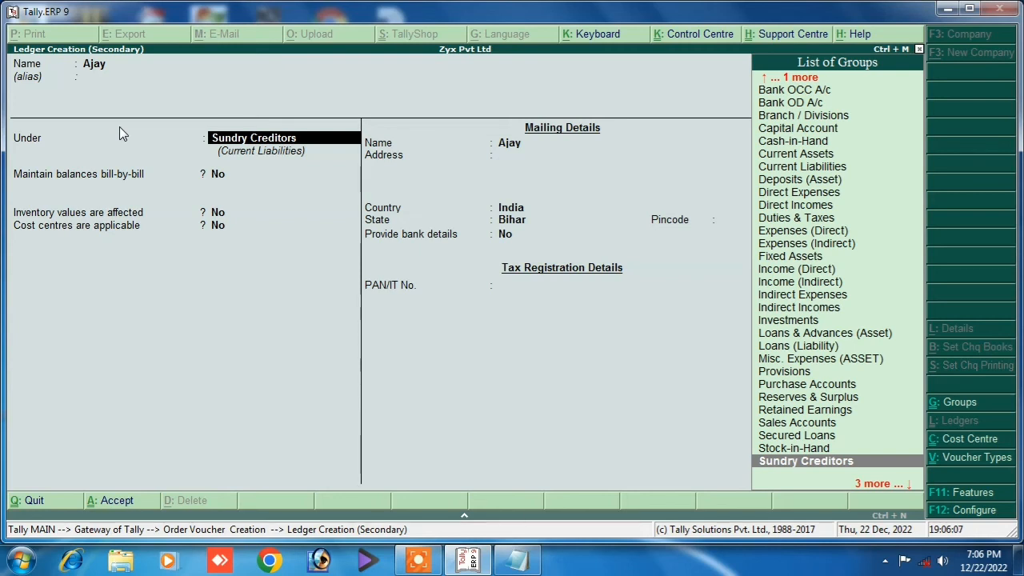
type("S")
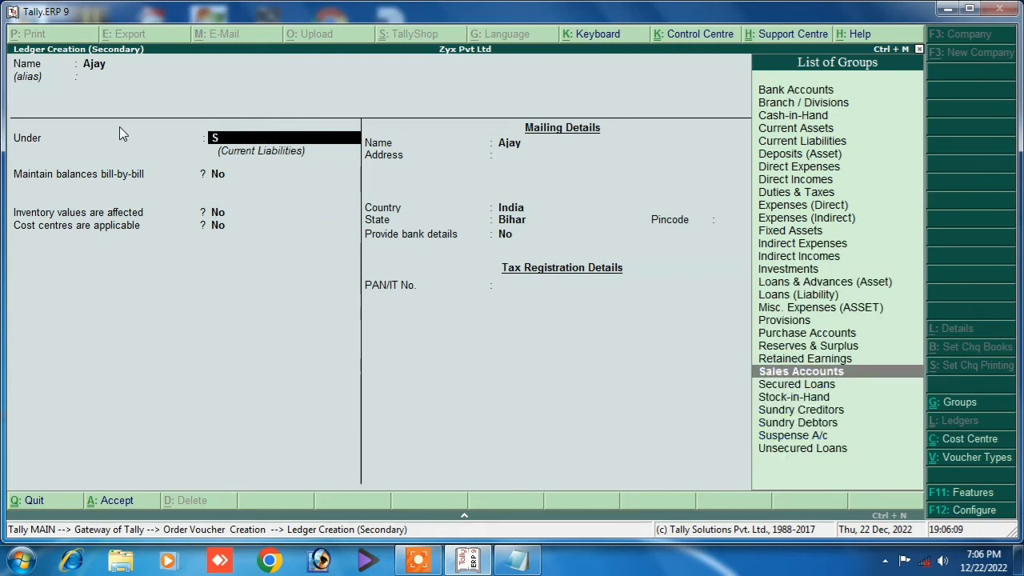
key("Down")
key("Down")
key("Down")
key("Down")
key("Return")
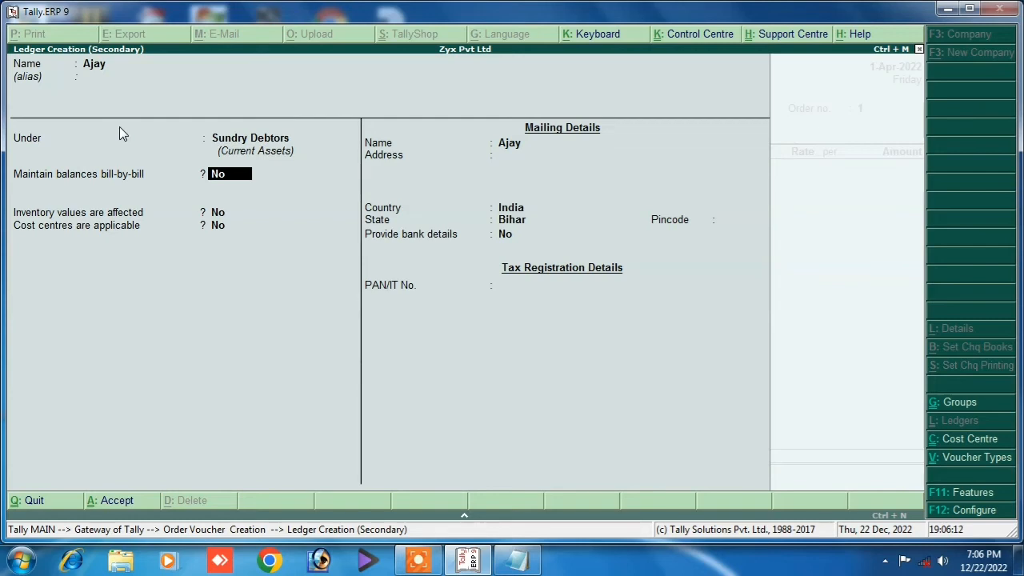
key("Return")
key("Return")
key("Return")
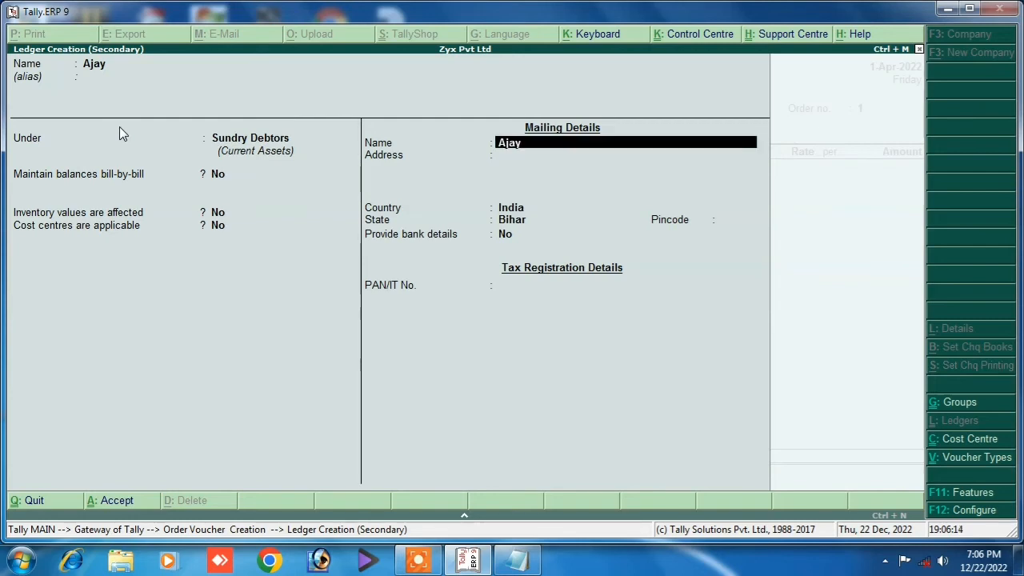
key("Return")
key("Return")
key("Return")
key("Return")
key("Return")
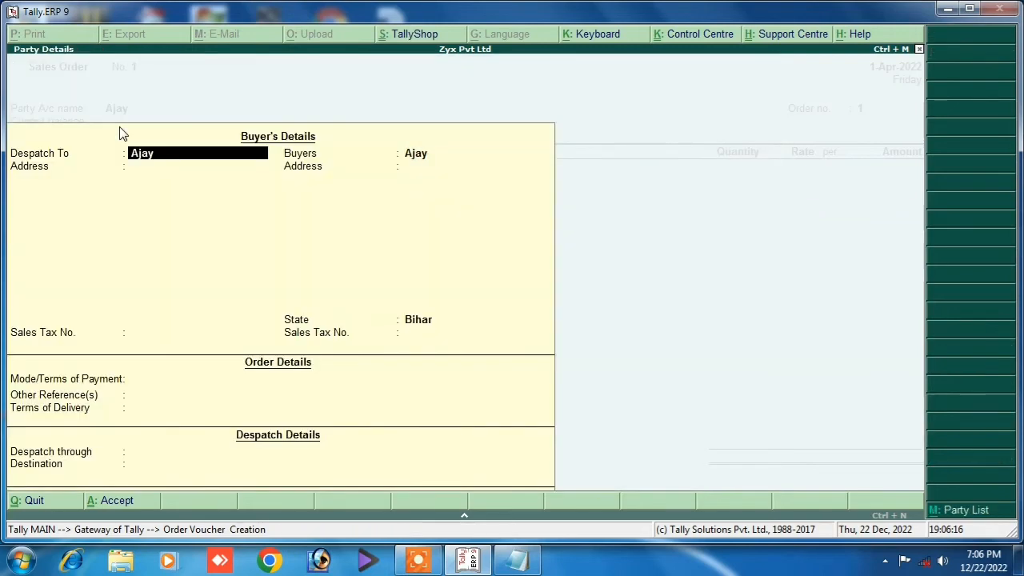
key("Return")
key("Return")
key("Return")
key("Return")
key("Return")
key("Return")
key("Return")
key("Return")
key("Return")
key("Return")
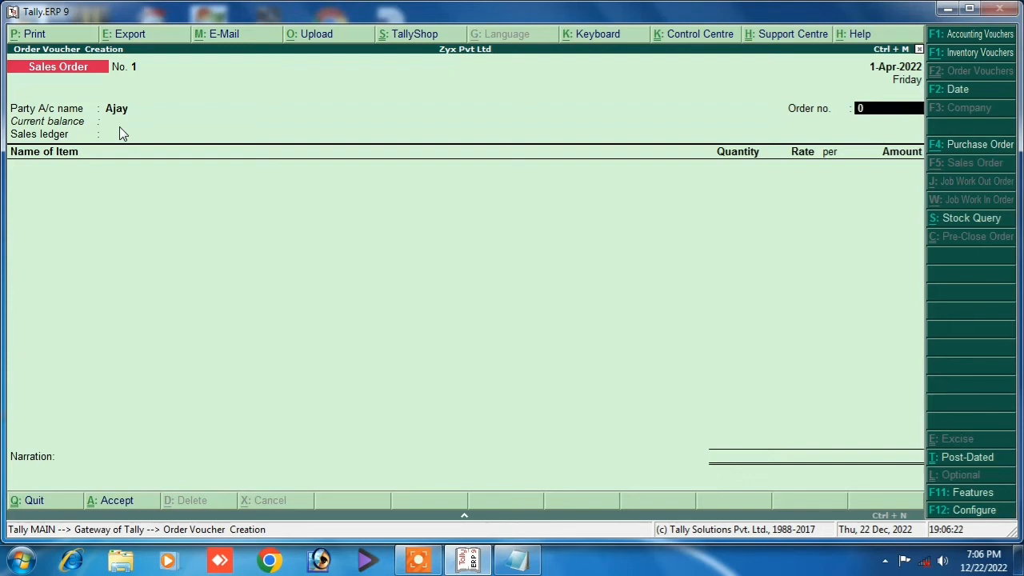
Accept order number 02 and select the Sales Order ledger.
key("Return")
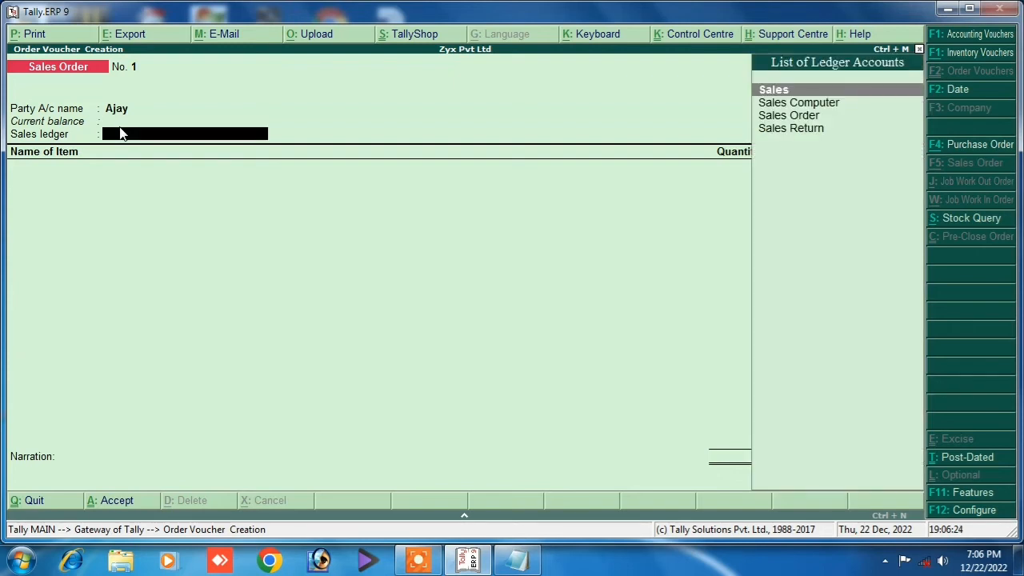
key("Down")
key("Down")
key("Down")
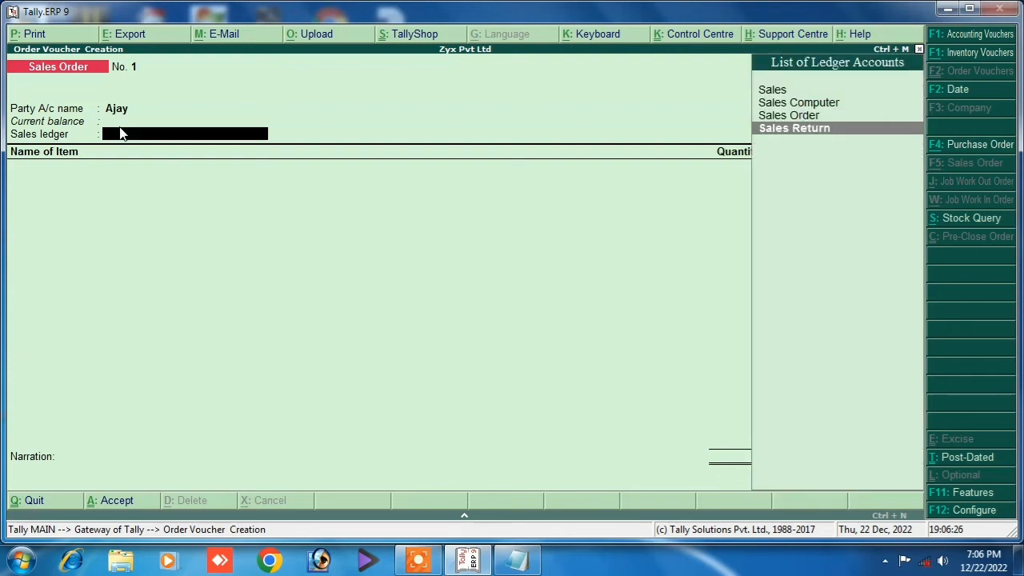
key("Up")
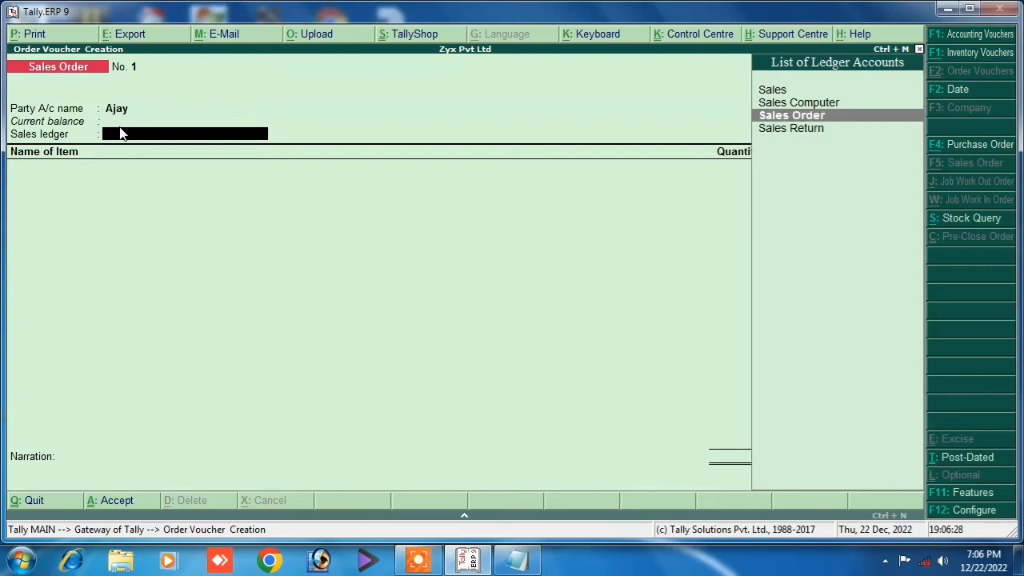
key("Return")
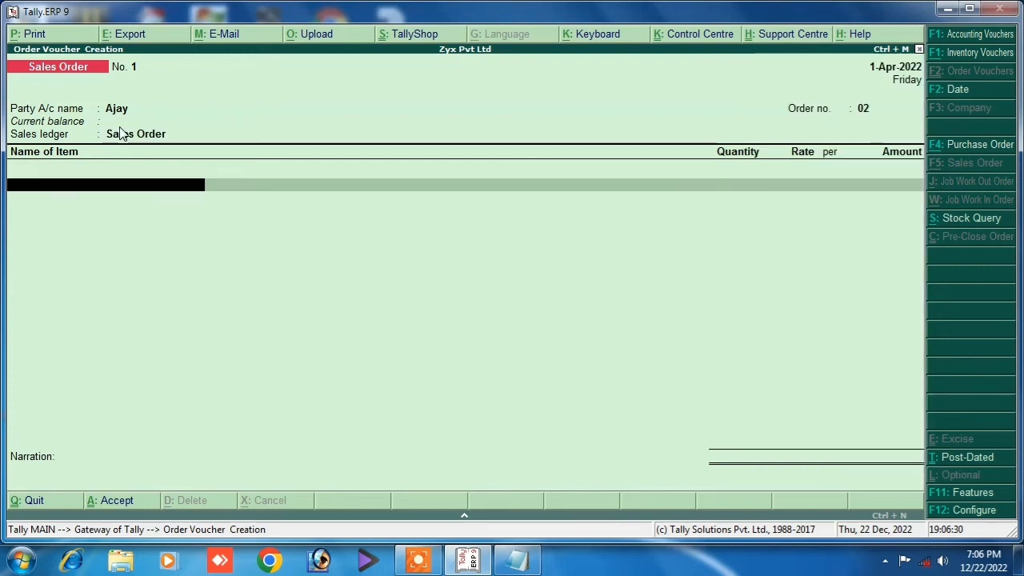
Add the Keyboard item: 50 pc at 500 each, totalling 25,000.00.
key("Down")
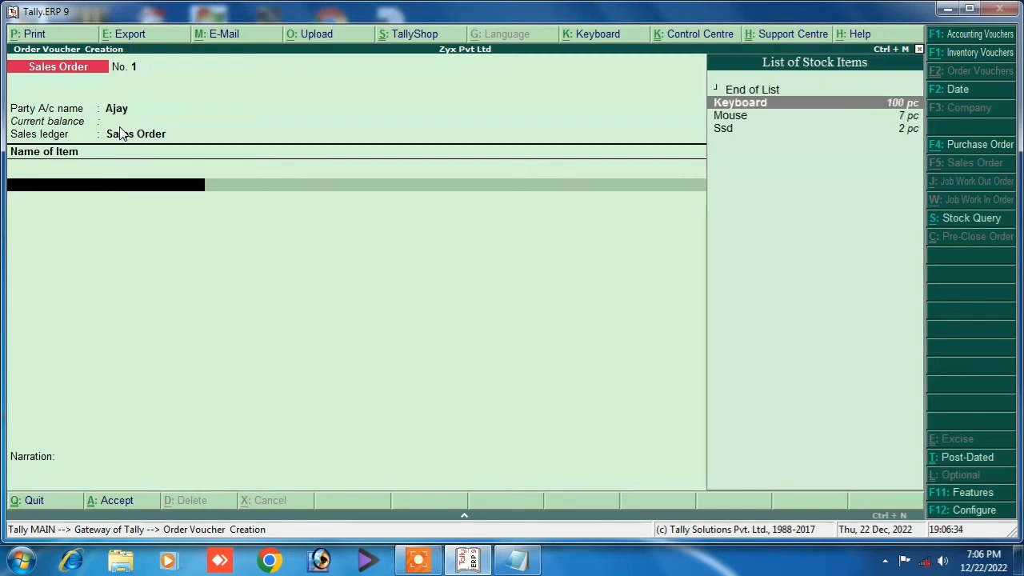
key("Down")
key("Down")
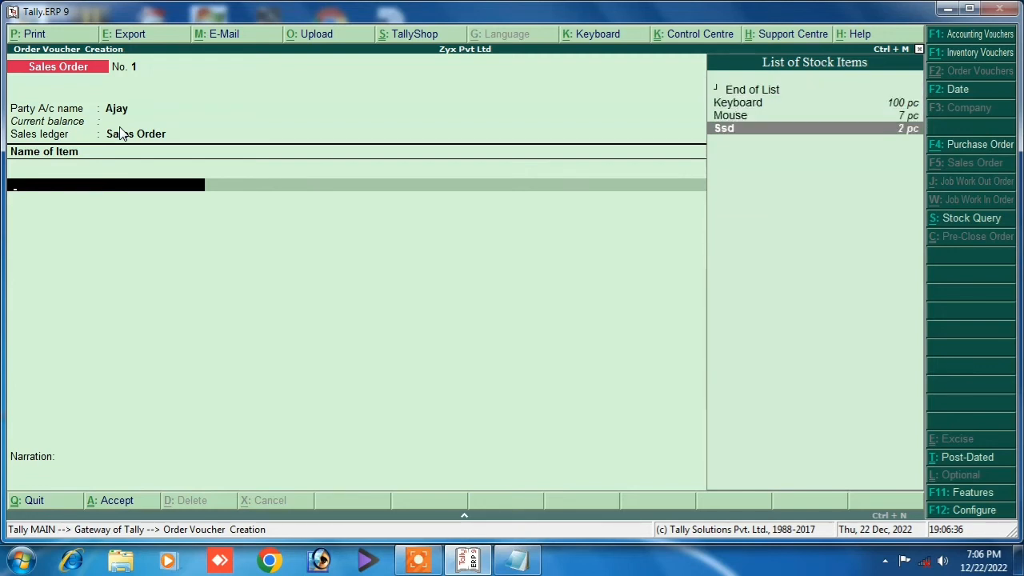
key("Up")
key("Up")
key("Return")
key("Return")
key("Return")
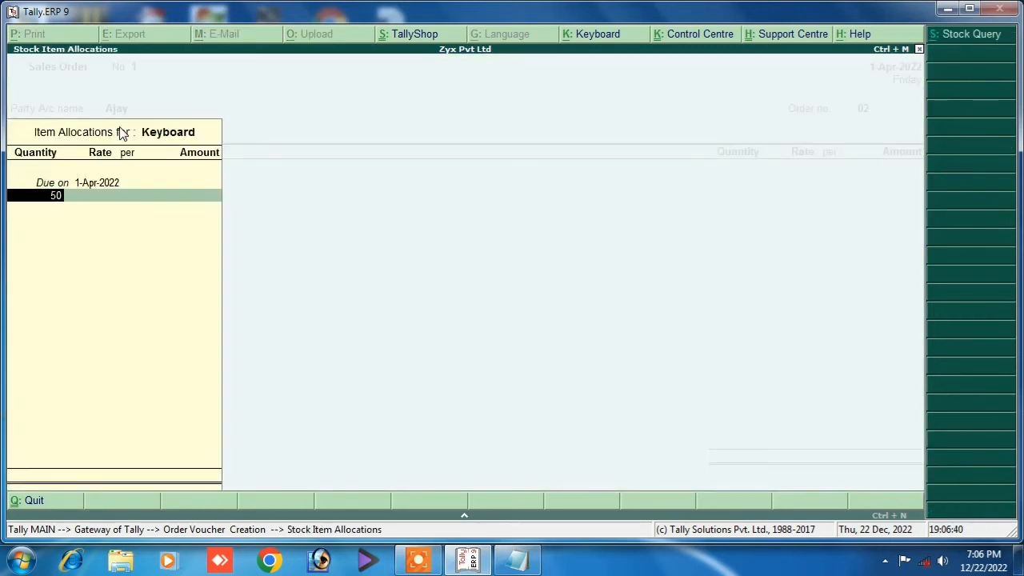
key("Return")
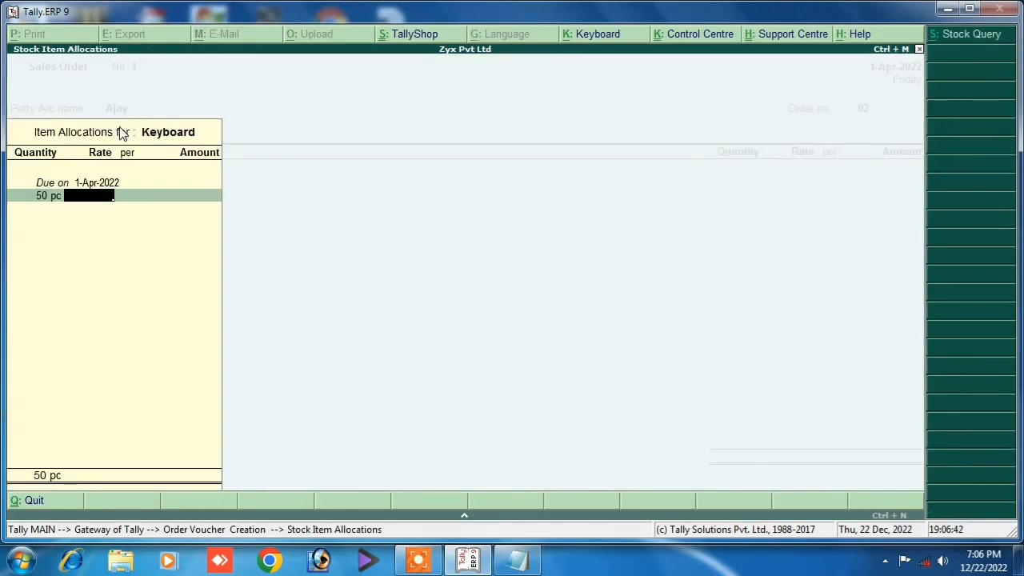
type("500")
key("Return")
key("Return")
key("Return")
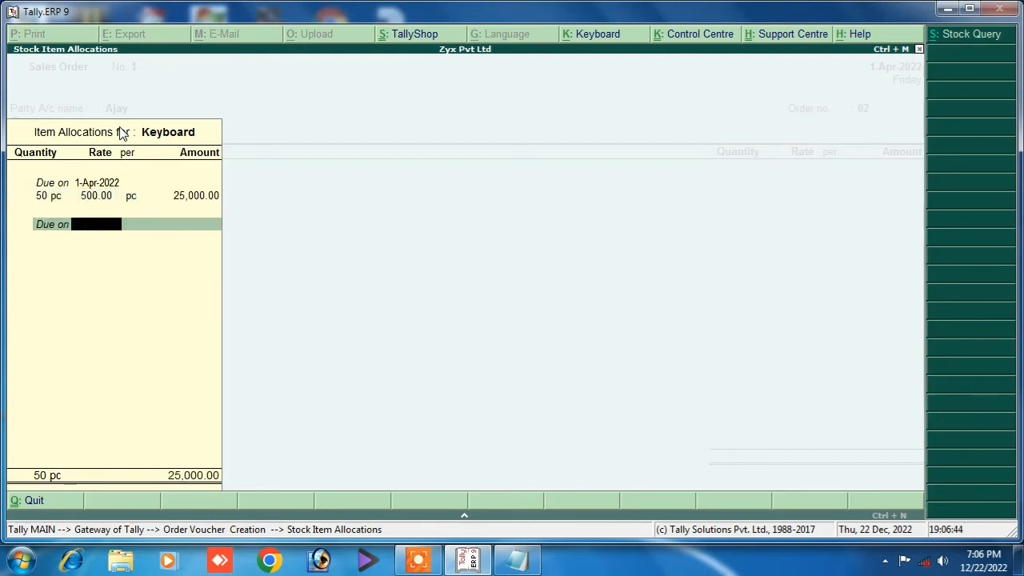
key("Return")
key("Return")
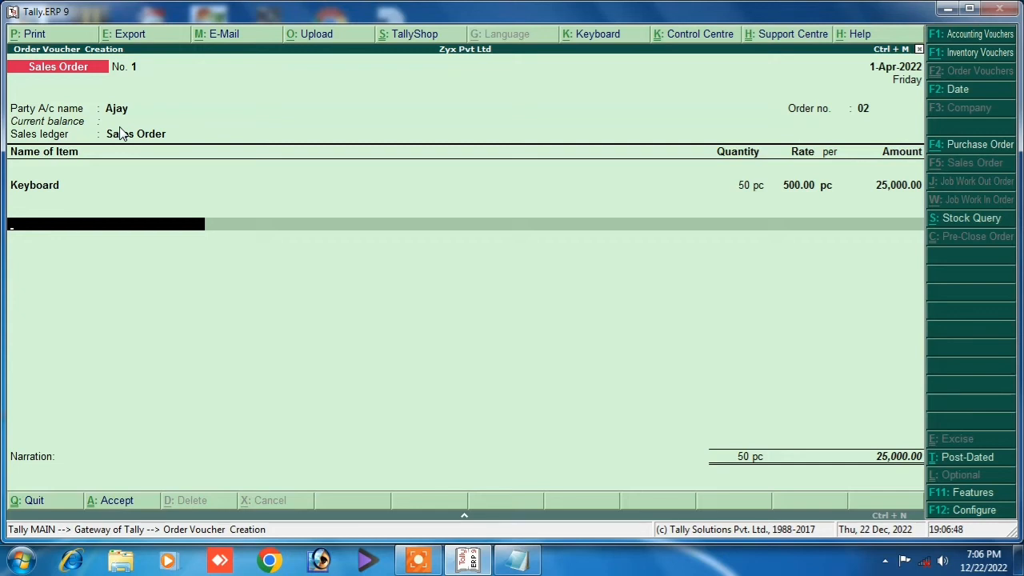
Enter the narration 'being sales order'.
key("Return")
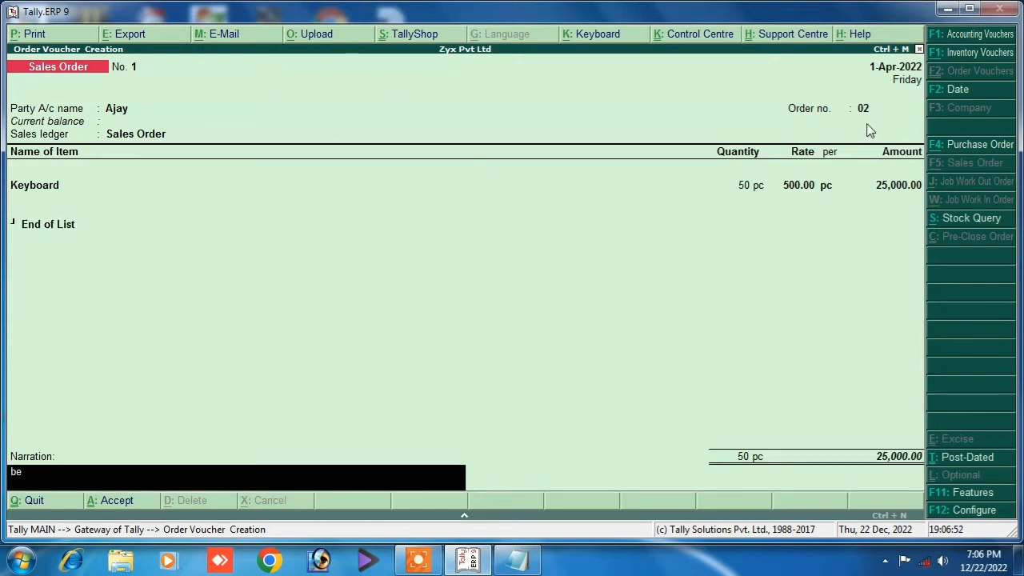
type("being sales order rec")
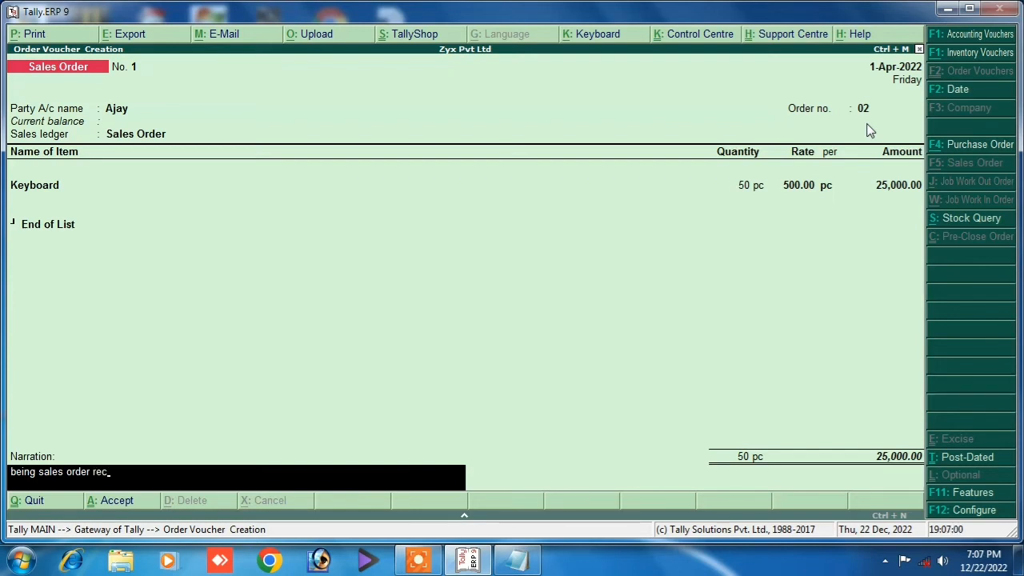
key("Return")
key("Return")
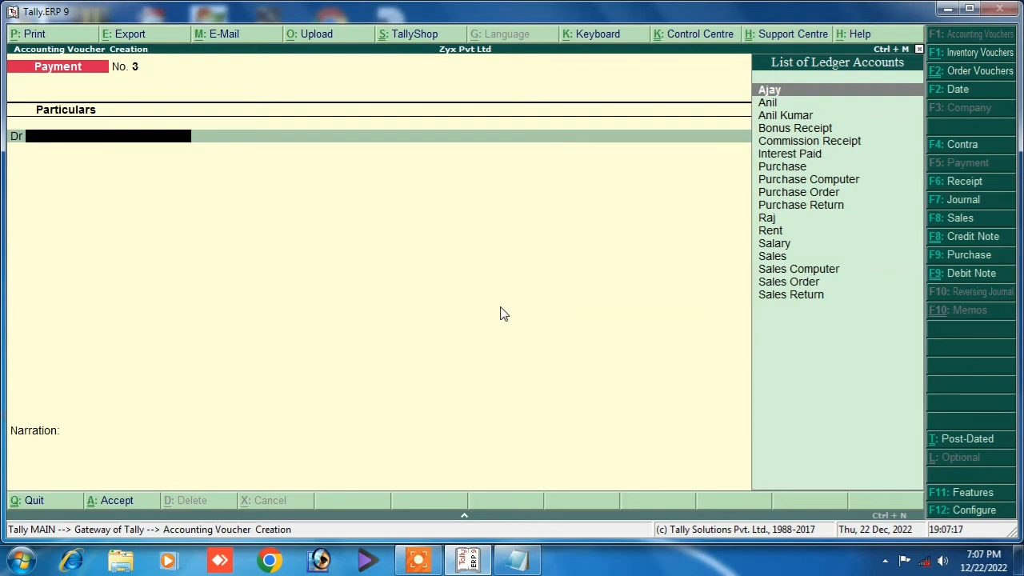
Start a delivery note for the customer linked to sales order 02.
key("alt+F8")
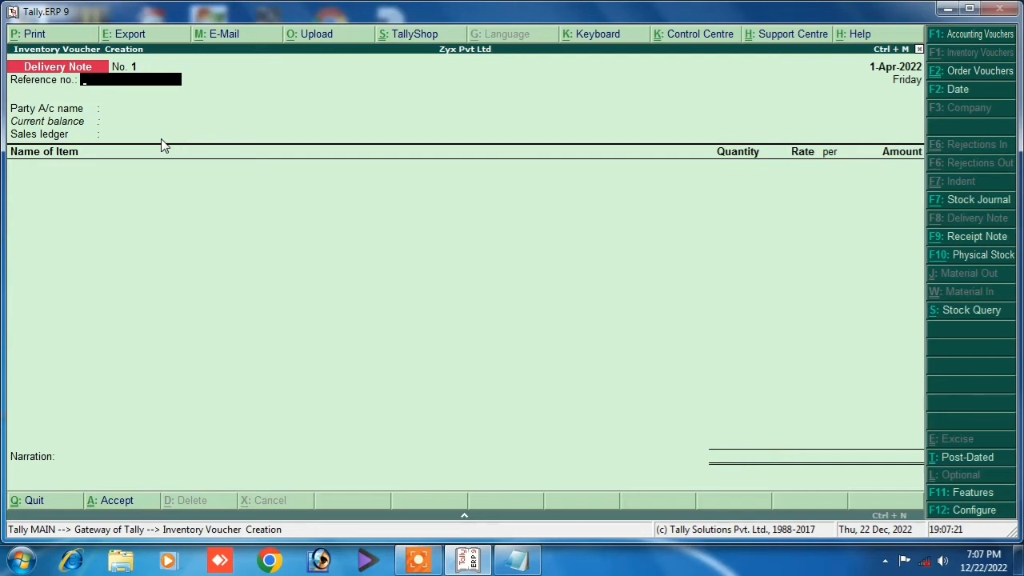
key("Return")
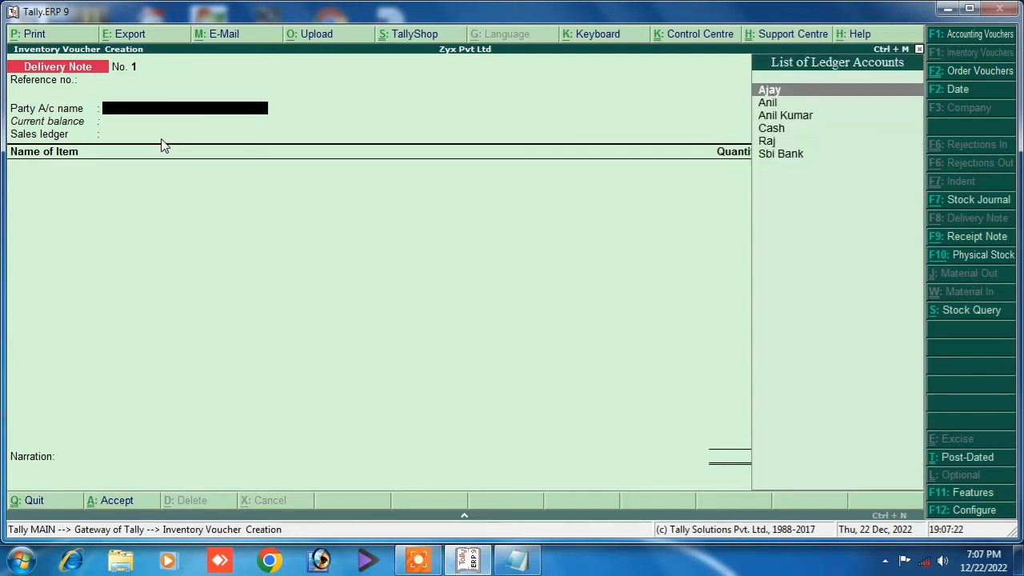
key("Return")
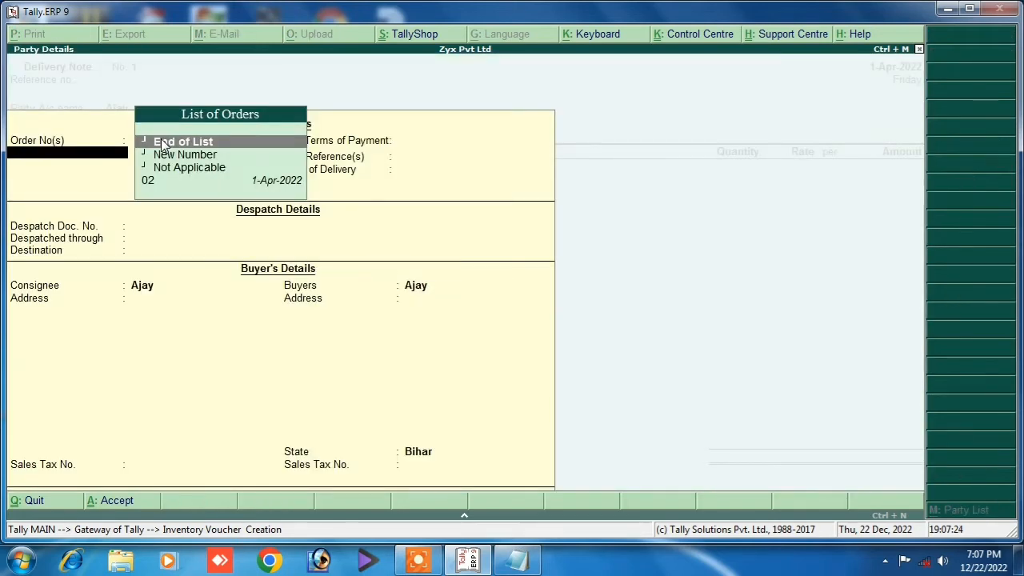
key("Down")
key("Down")
key("Down")
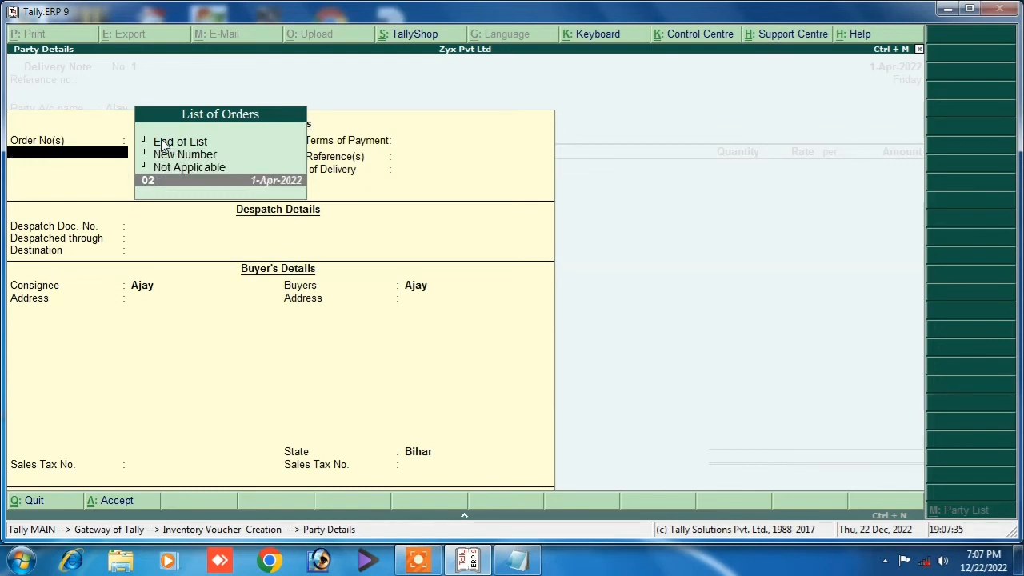
key("Return")
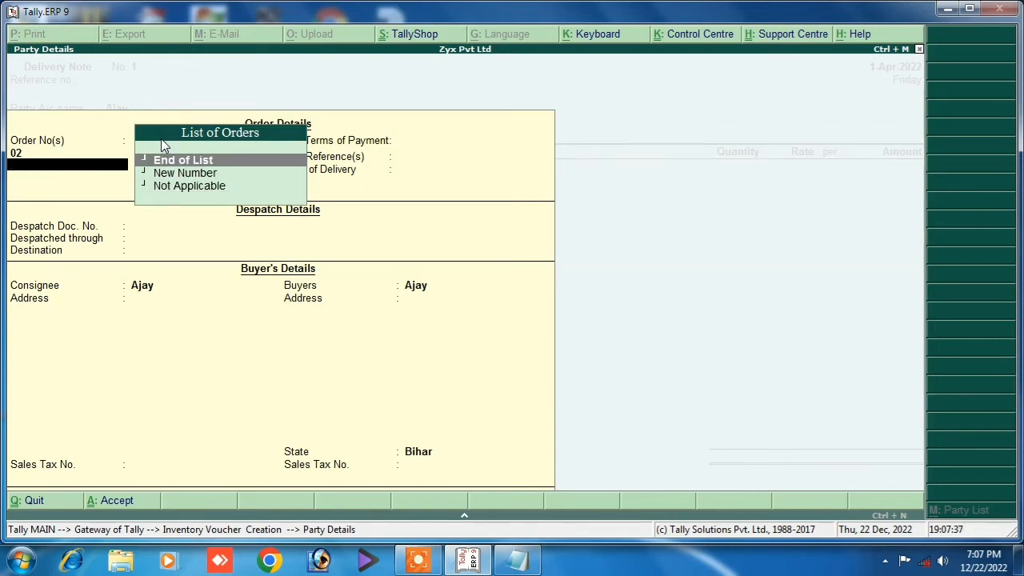
key("Return")
key("Return")
key("Return")
key("Return")
key("Return")
key("Return")
key("Return")
key("Return")
key("Return")
key("Return")
key("Return")
key("Return")
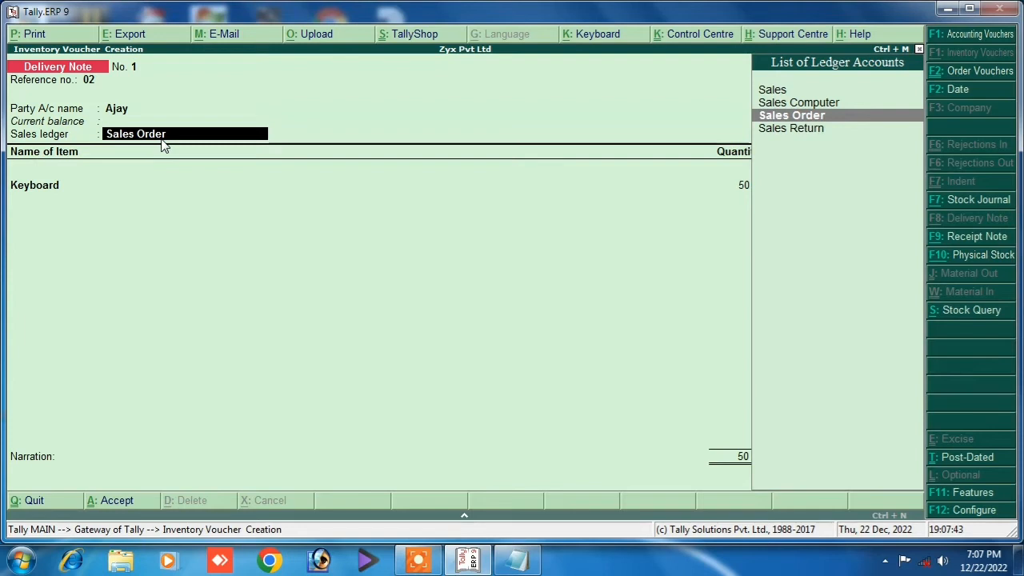
Keep the Sales Order ledger, narrate 'being sales order delivery', save, and return to the gateway.
key("Return")
key("Return")
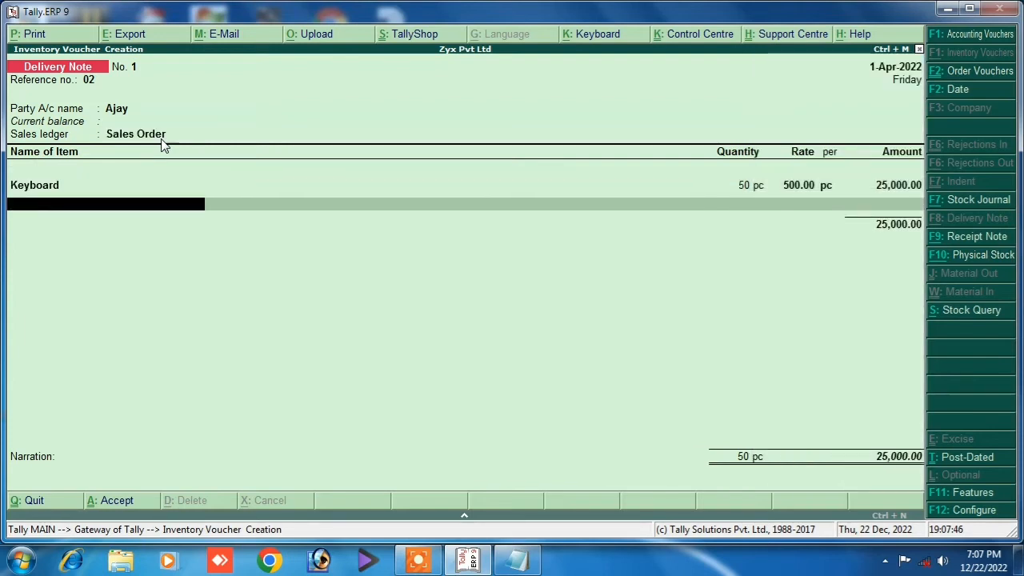
key("Return")
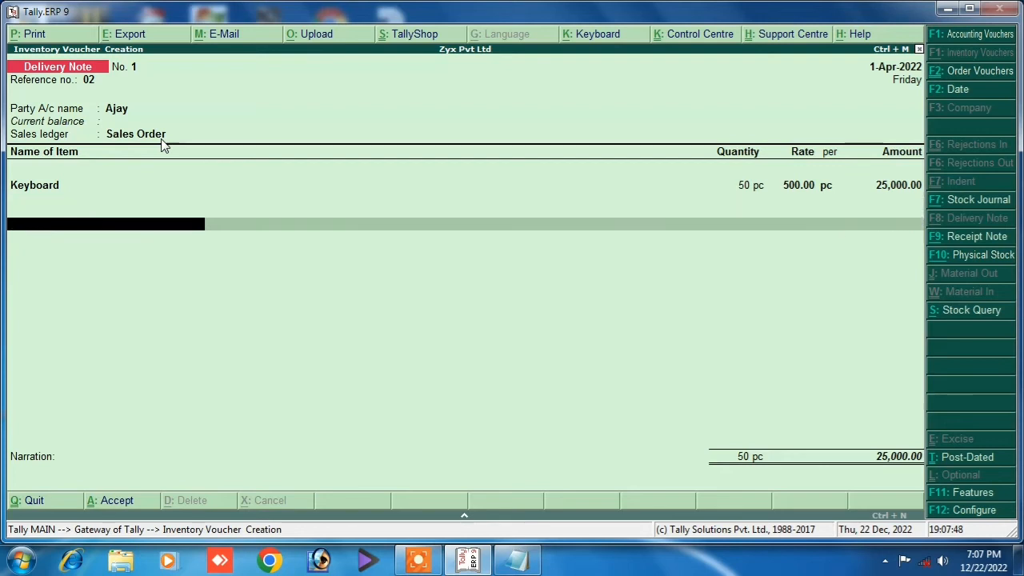
type("b")
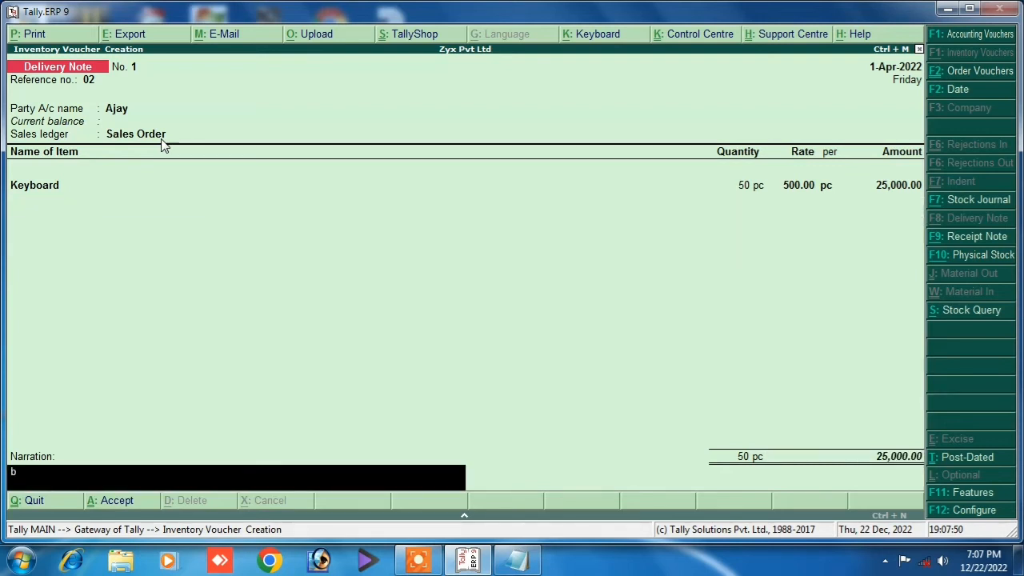
type("eing sales order delivery")
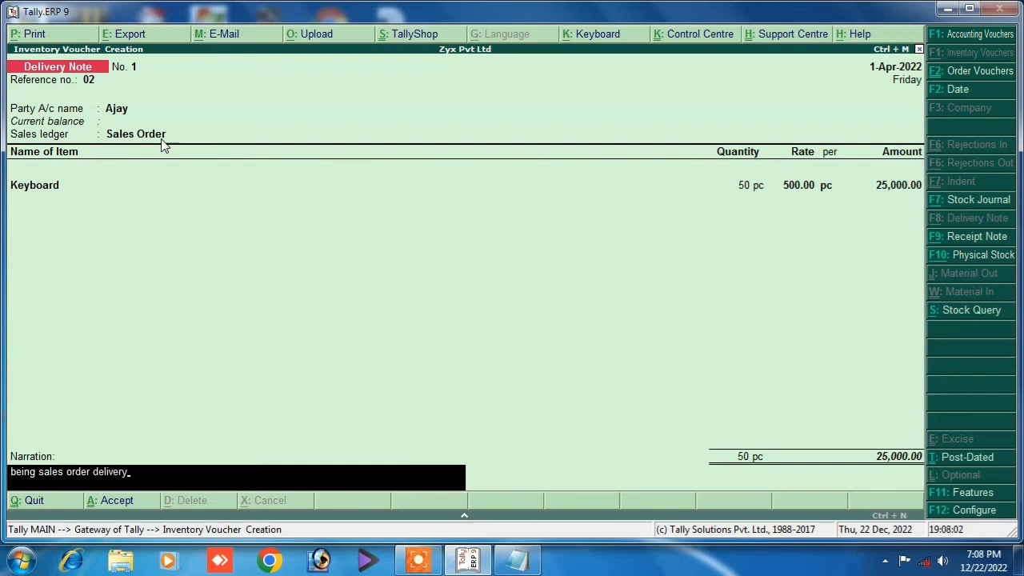
key("Return")
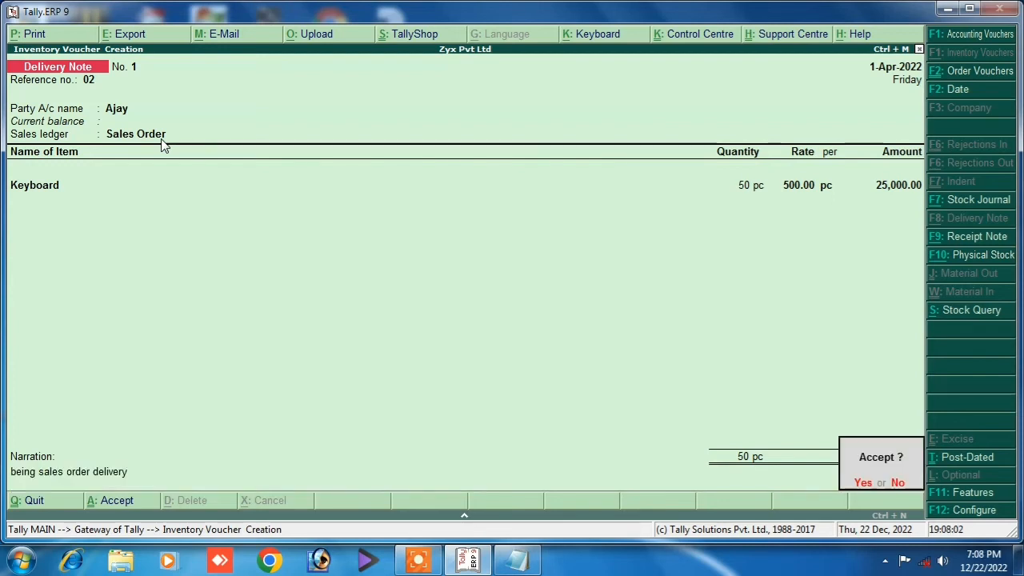
key("Return")
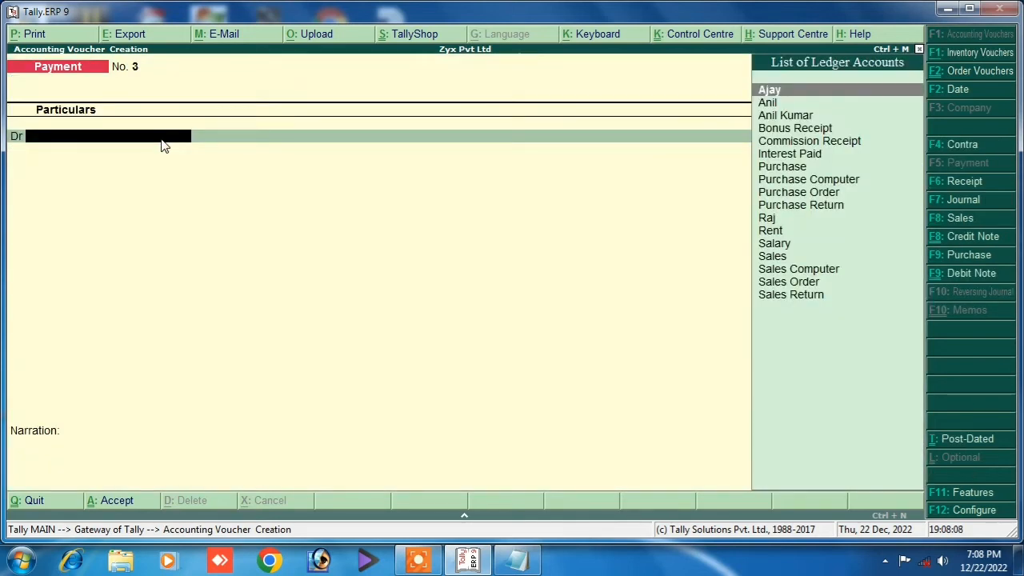
key("Escape")
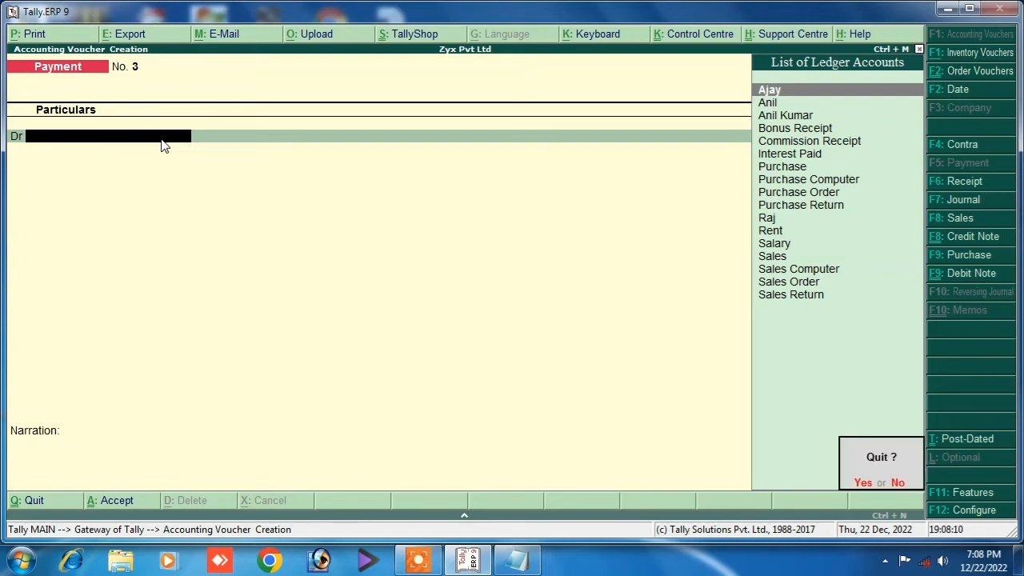
key("y")
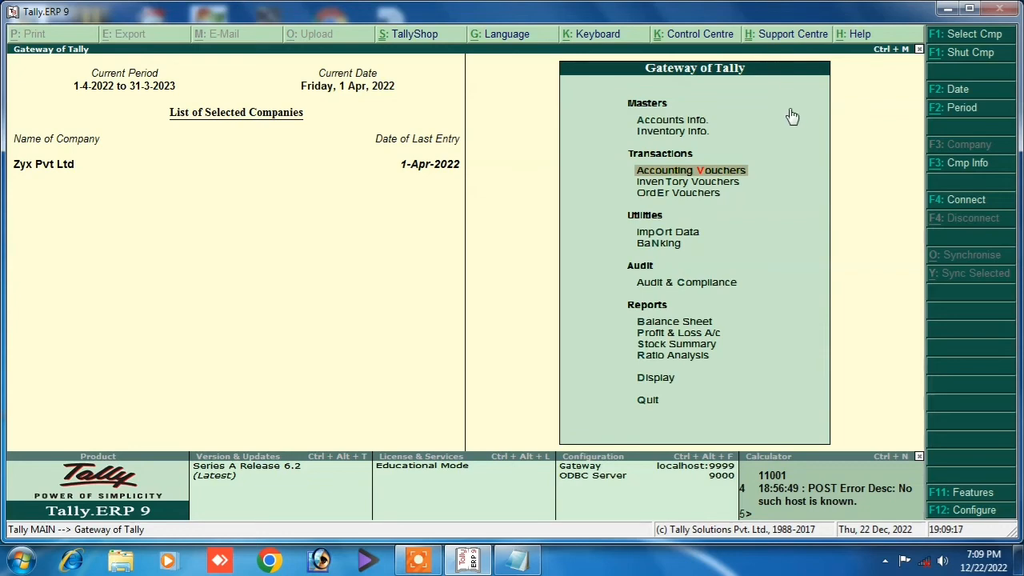
Set 'Use separate actual and billed quantity columns' to Yes in Inventory Features.
key("F11")
key("Down")
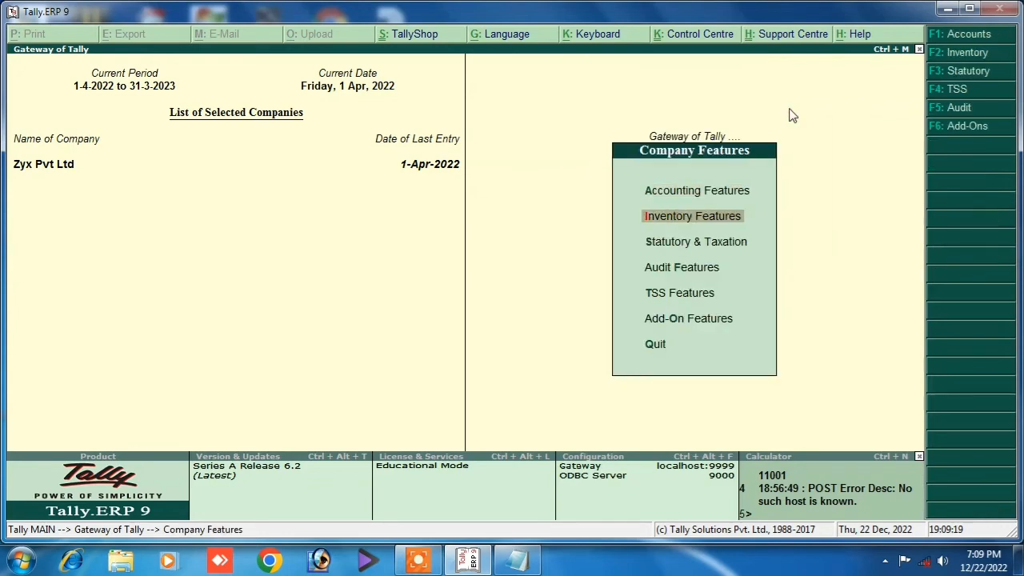
key("Return")
key("Return")
key("Return")
key("Return")
key("Return")
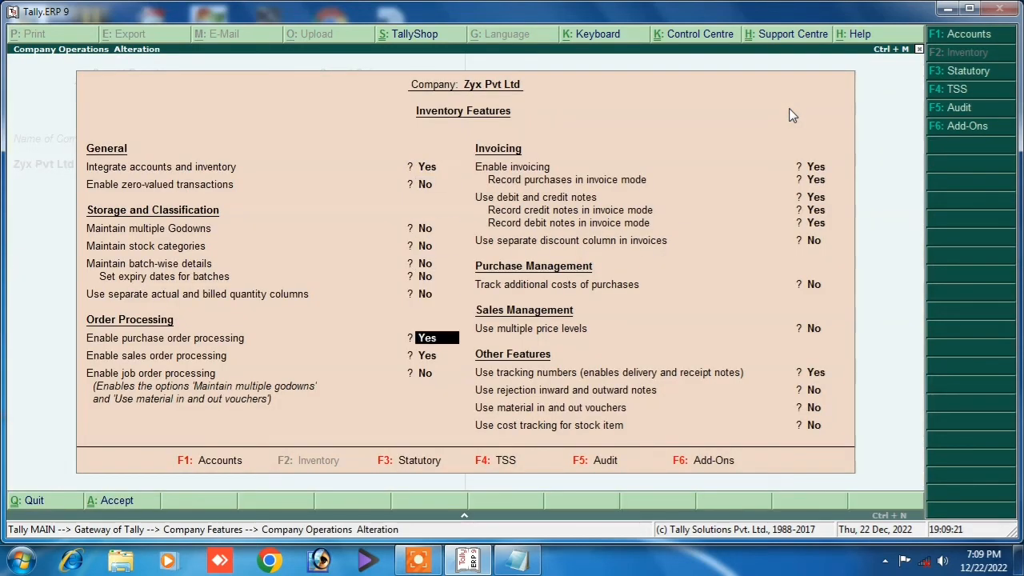
key("Return")
key("Return")
key("Return")
key("Return")
key("Return")
key("Return")
key("Return")
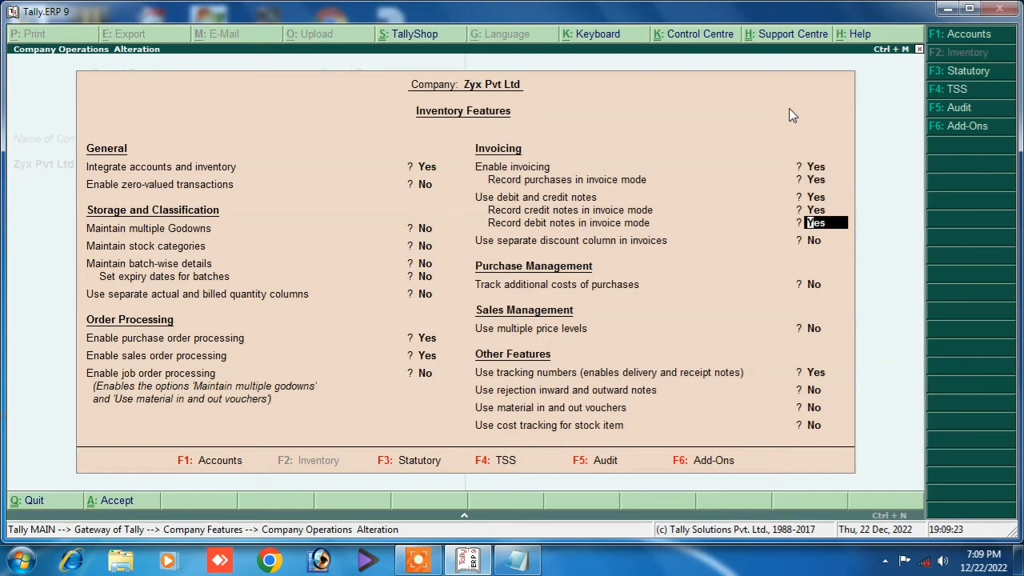
key("Up")
key("Up")
key("Up")
key("Up")
key("Up")
key("Up")
key("Up")
key("Up")
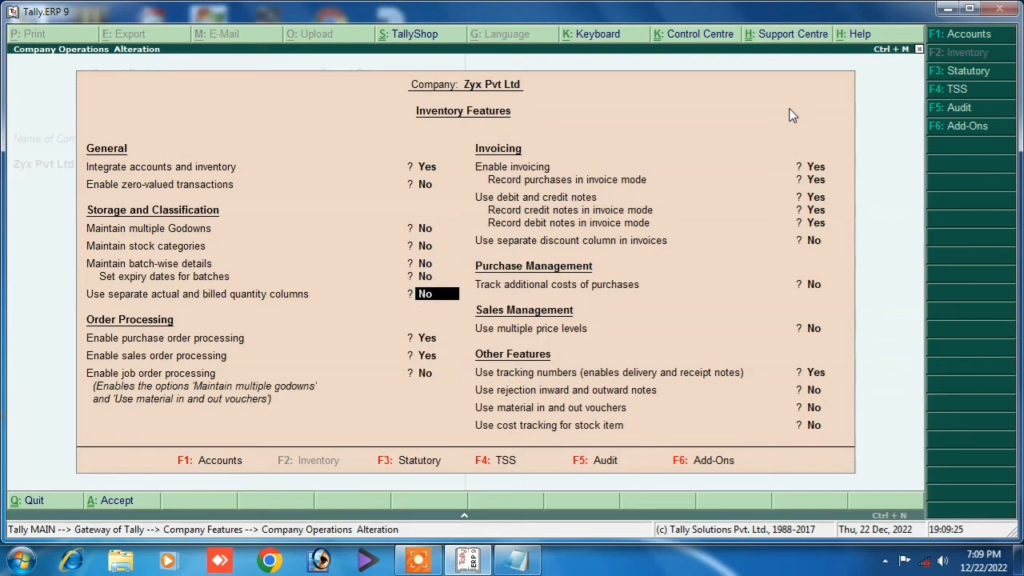
key("Up")
key("Down")
key("y")
key("Return")
key("Return")
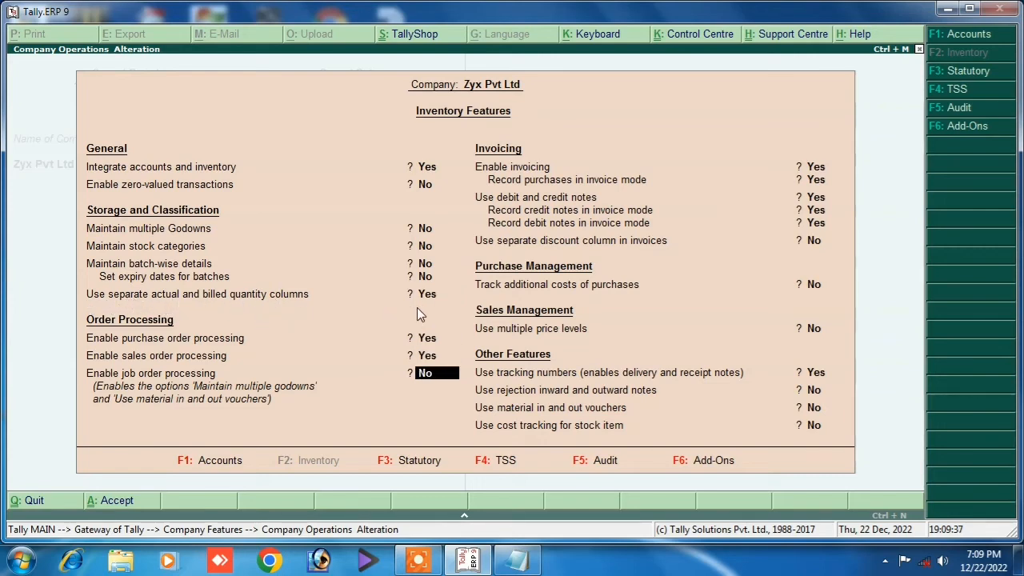
Set 'Use separate discount column in invoices' to Yes, save, and begin a new accounting voucher.
key("Return")
key("Return")
key("Return")
key("Return")
key("Return")
key("Return")
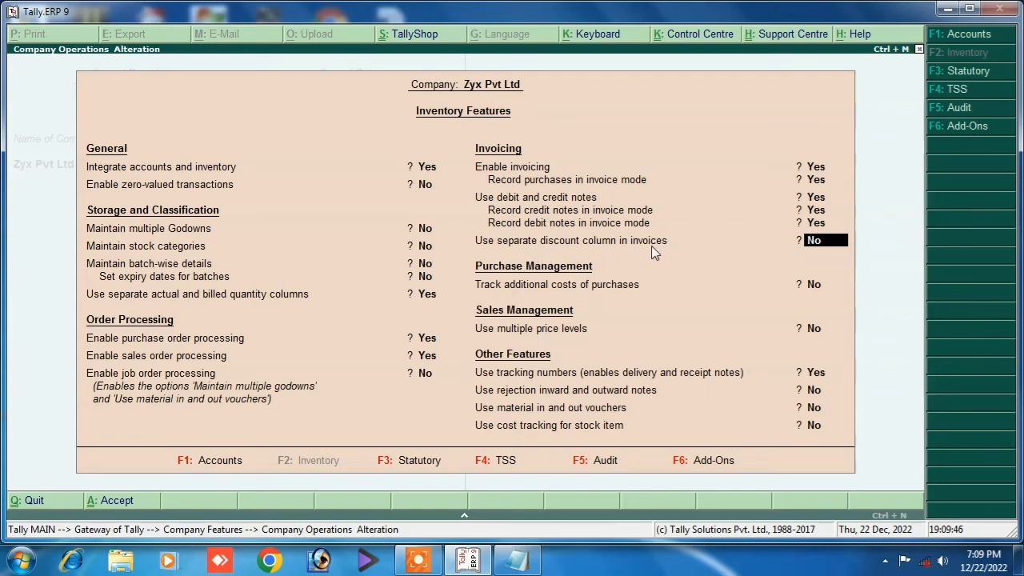
type("y")
key("Return")
key("Return")
key("Return")
key("Return")
key("Return")
key("Return")
key("Return")
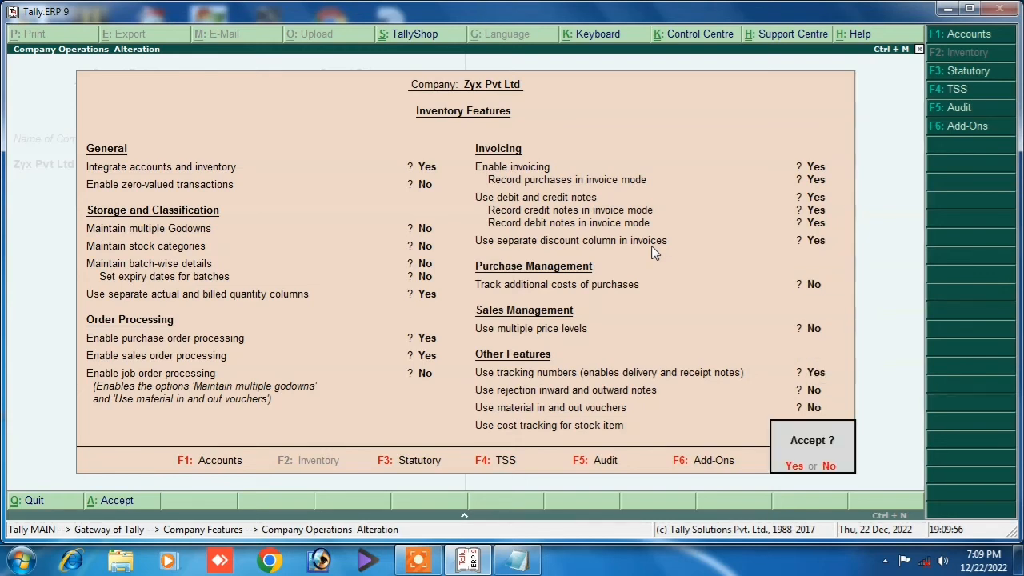
key("Return")
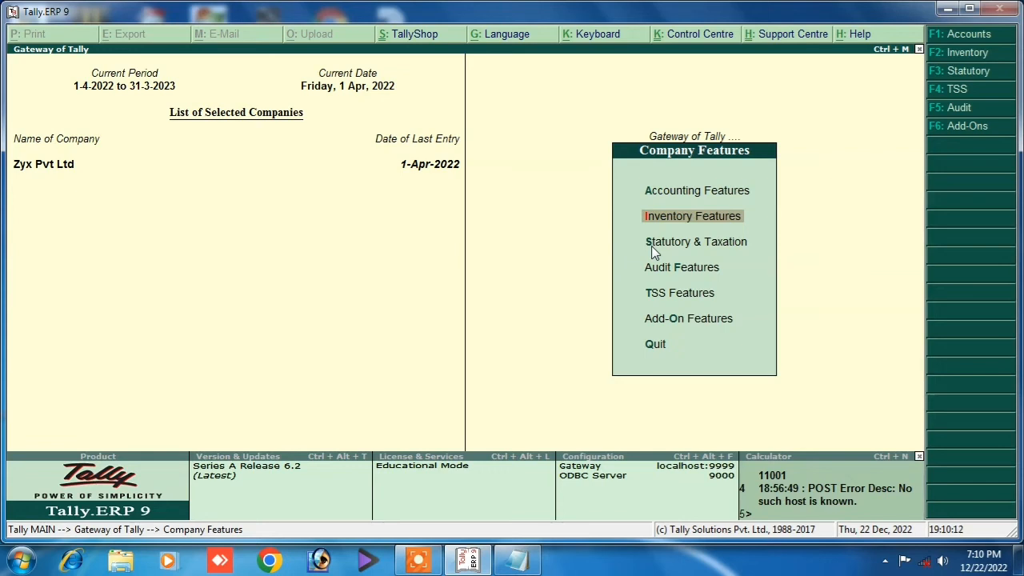
key("Escape")
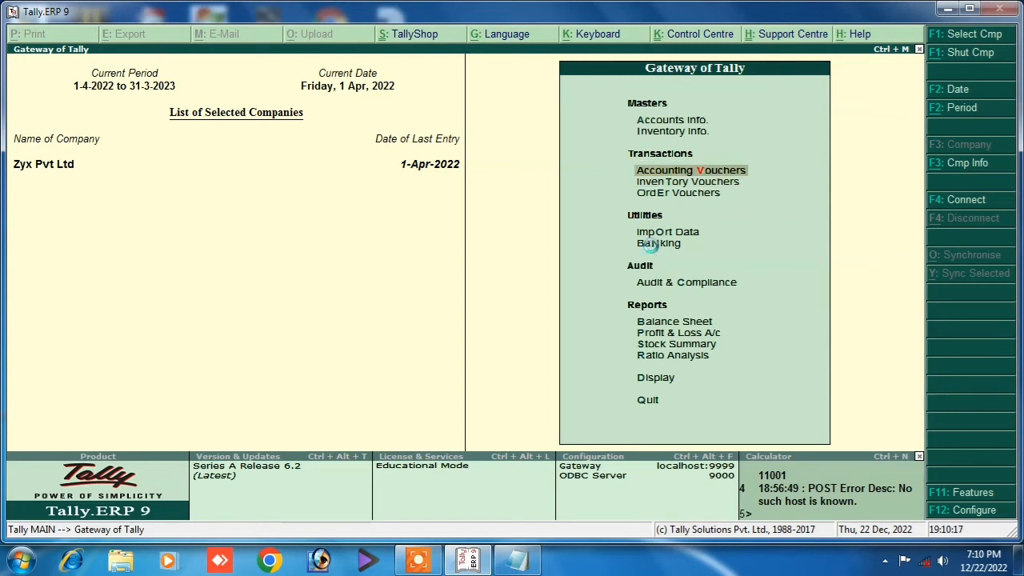
key("Return")
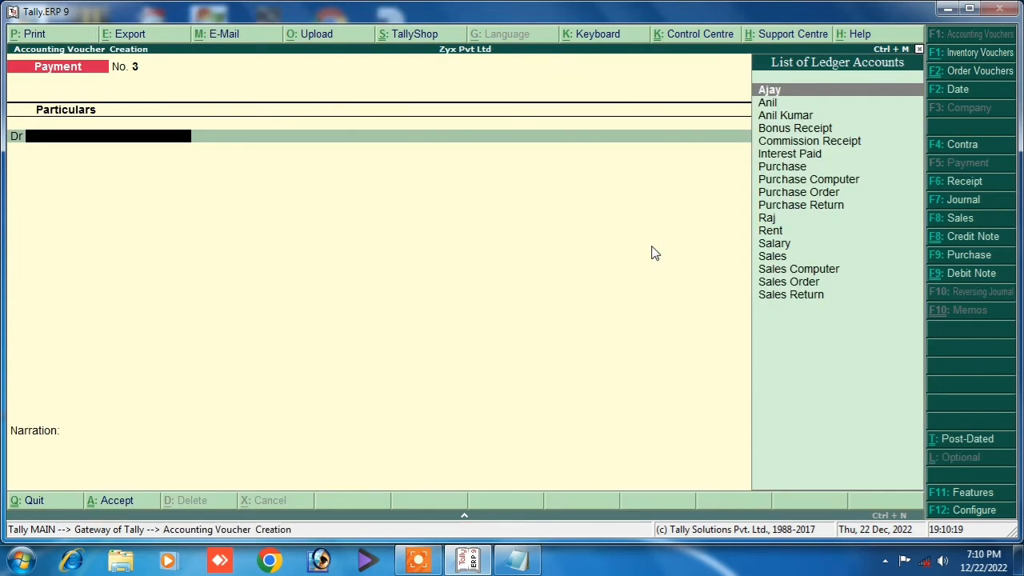
Switch to a Purchase voucher with supplier invoice 03, the supplier as party and the Purchase ledger.
left_click(935, 254)
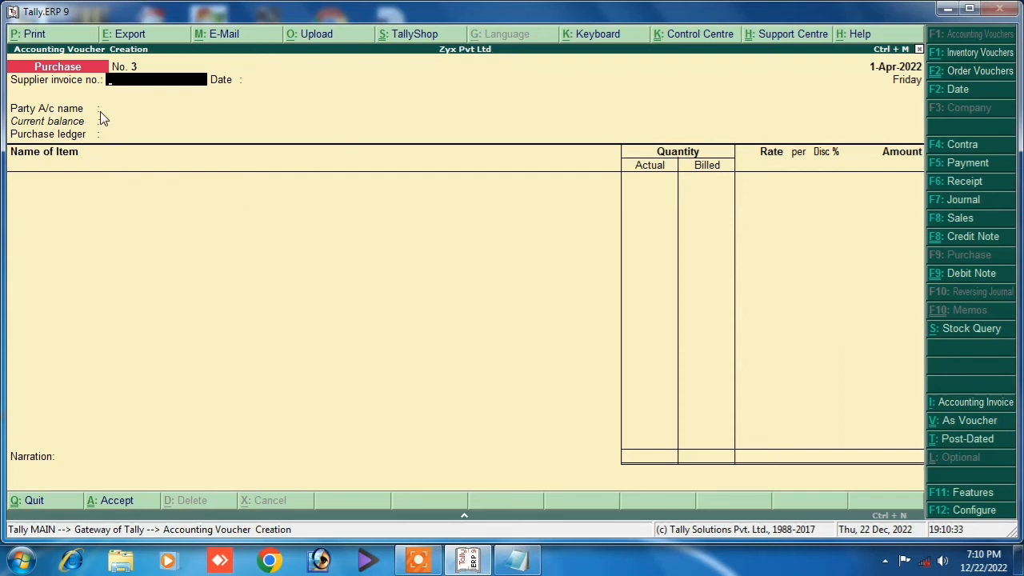
type("03")
key("Return")
key("Return")
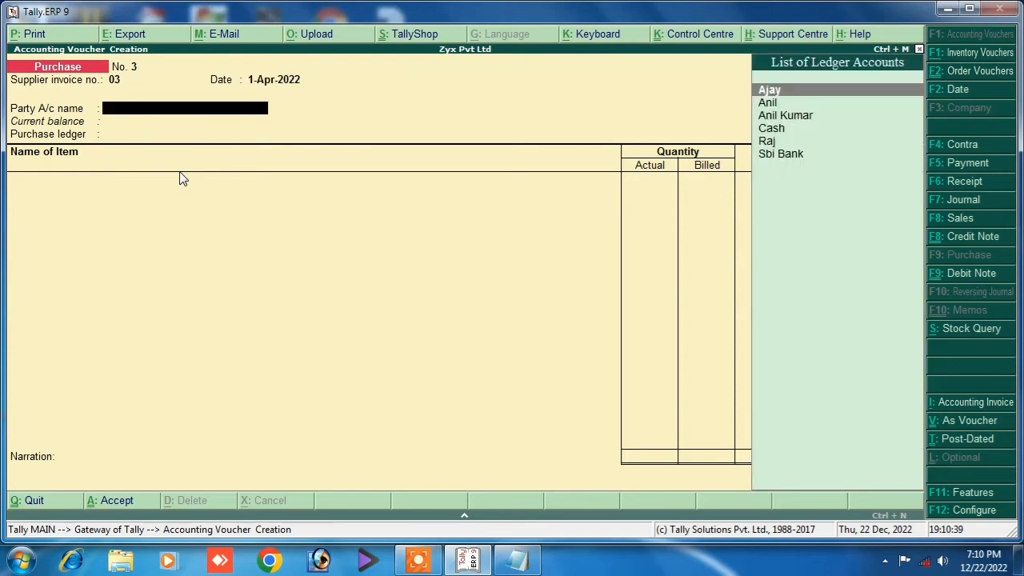
key("Down")
key("Down")
key("Down")
key("Down")
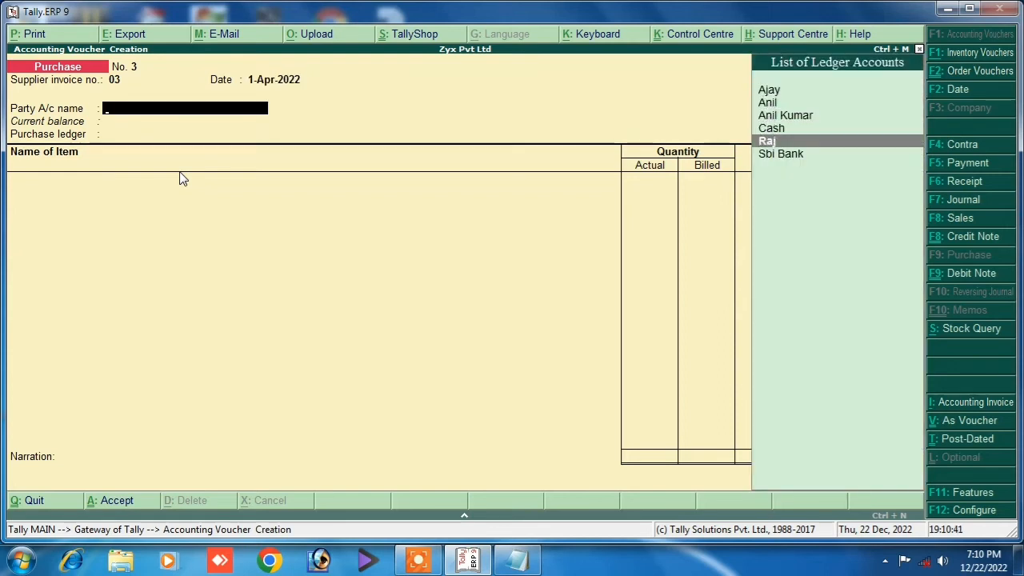
key("Return")
key("Return")
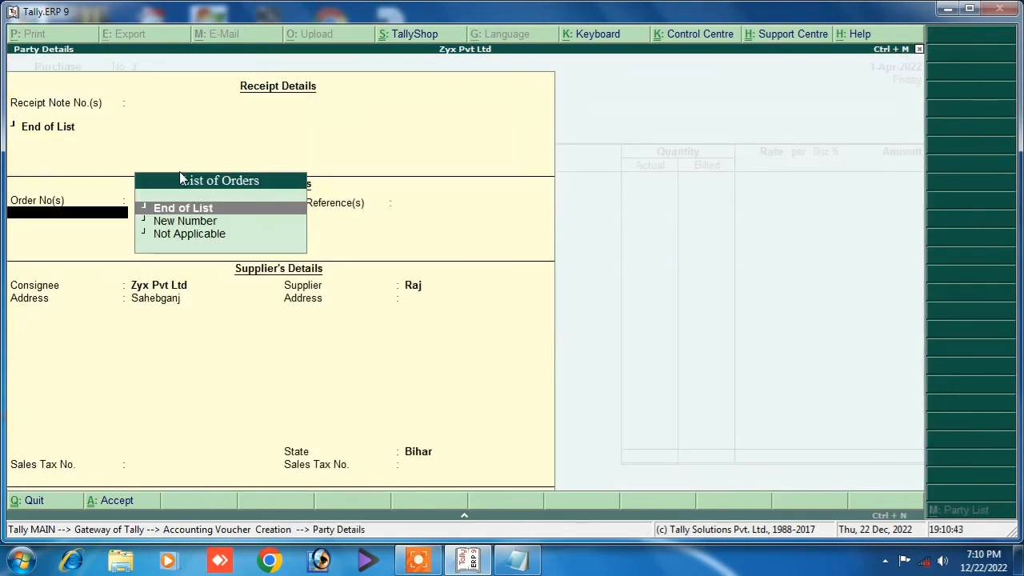
key("Return")
key("Return")
key("Return")
key("Return")
key("Return")
key("Return")
key("Return")
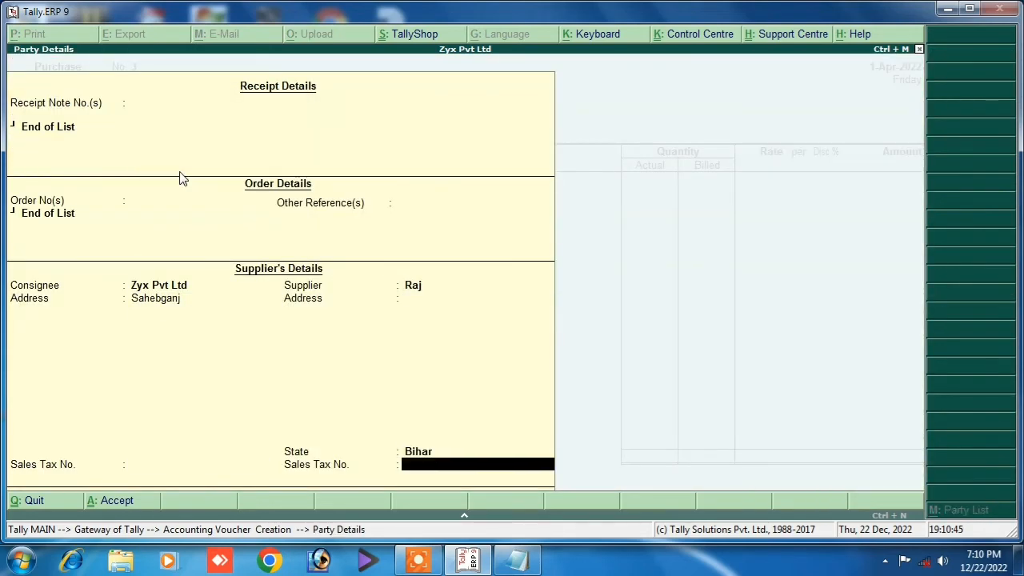
key("Return")
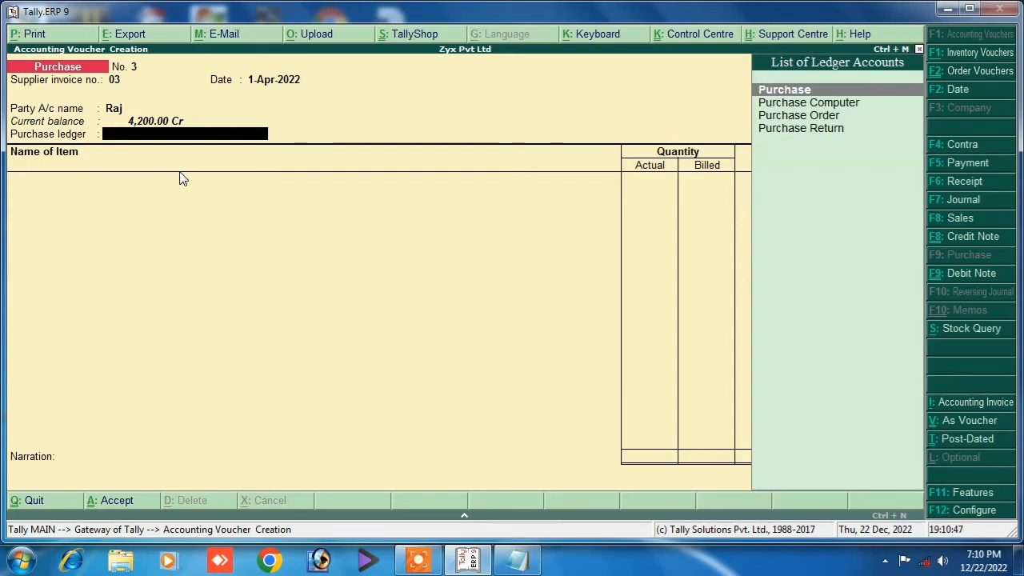
key("Return")
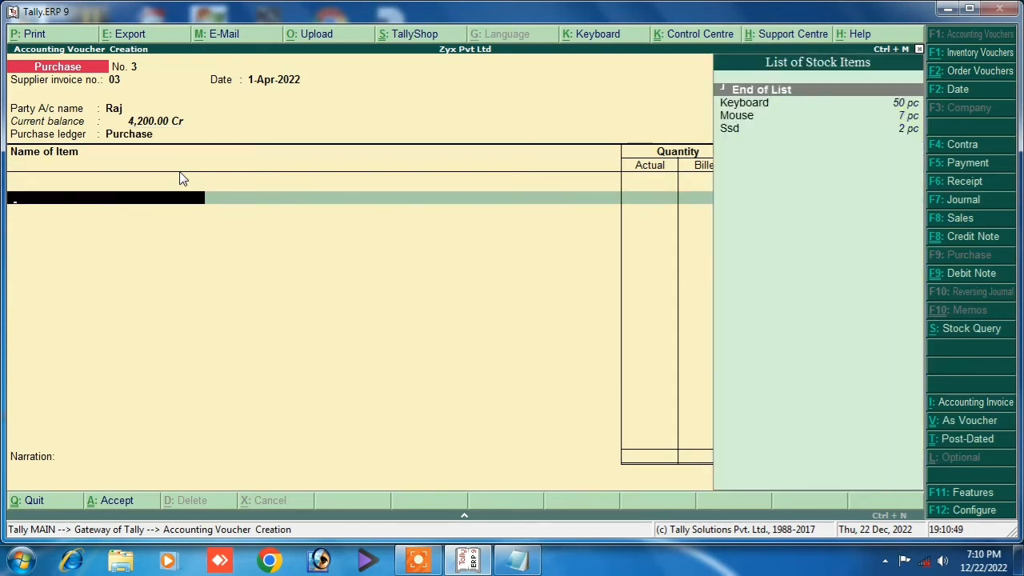
Add Keyboard with tracking number 1 and order number not applicable.
key("Down")
key("Down")
key("Up")
key("Return")
key("Return")
key("Return")
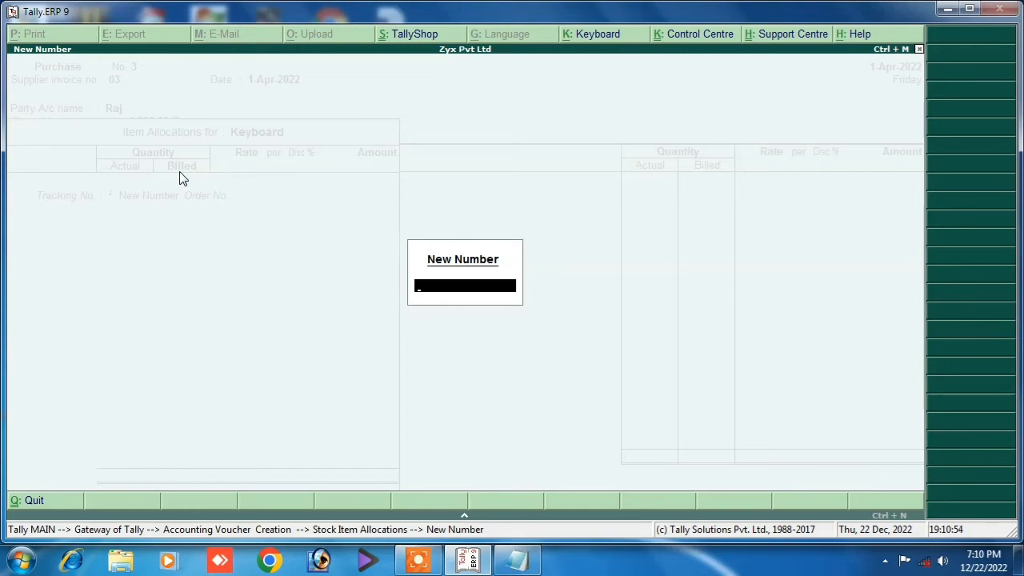
type("1")
key("Return")
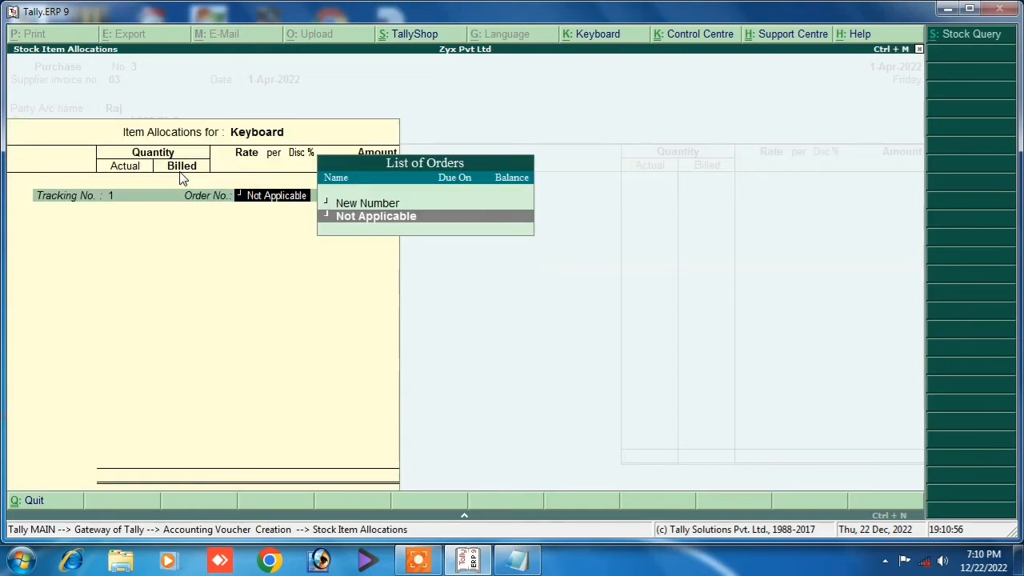
key("Return")
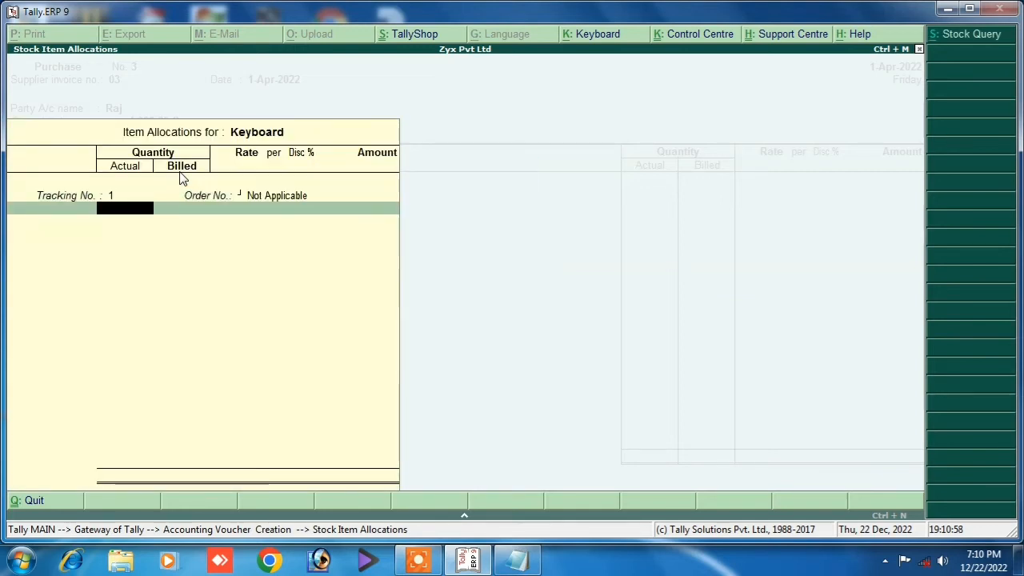
Enter 12 actual and 10 billed quantity at 250 with a 5% discount.
type("12")
key("Return")
type("1")
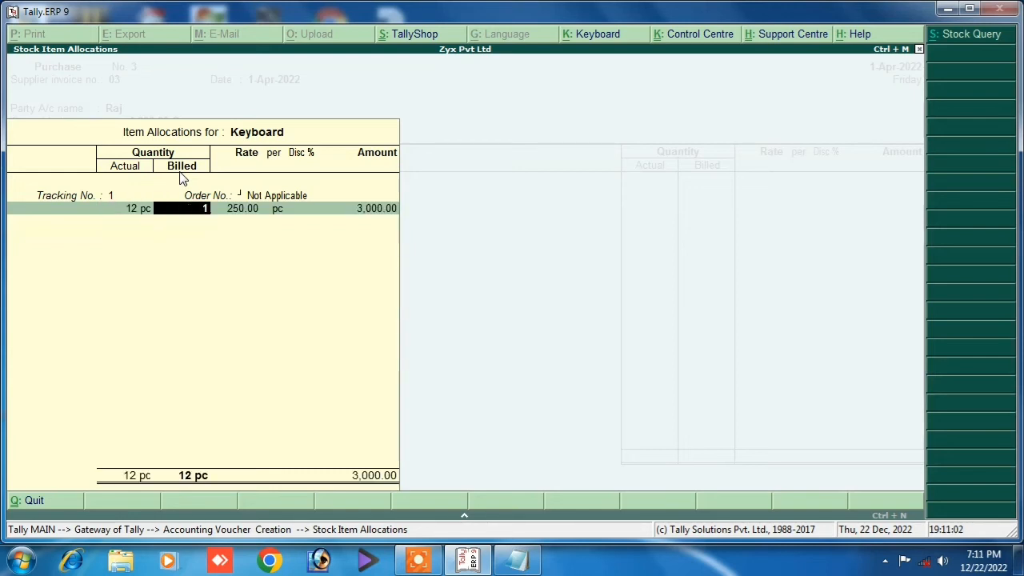
type("0")
key("Return")
key("Return")
key("Return")
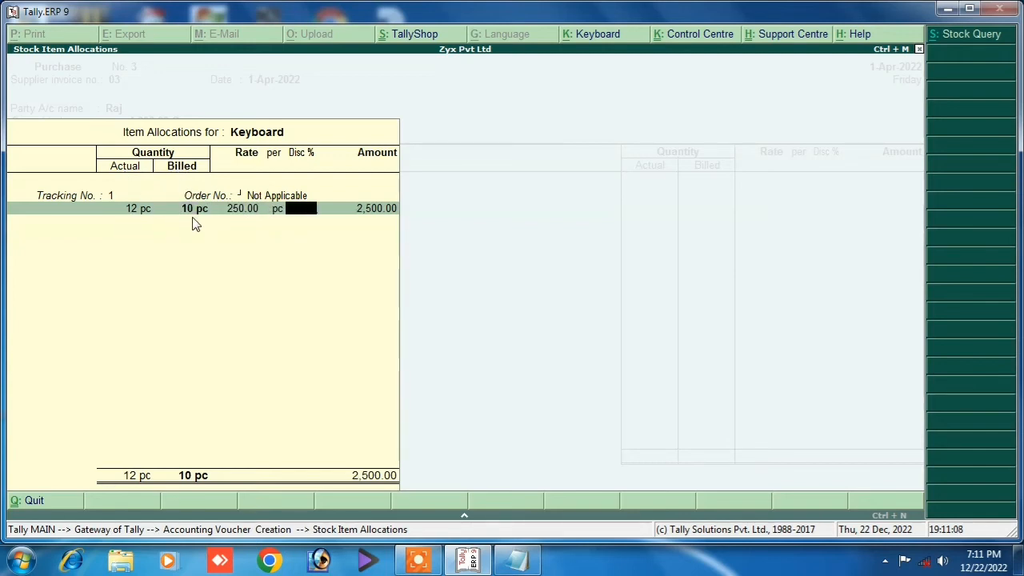
type("5")
key("Return")
key("Return")
key("Return")
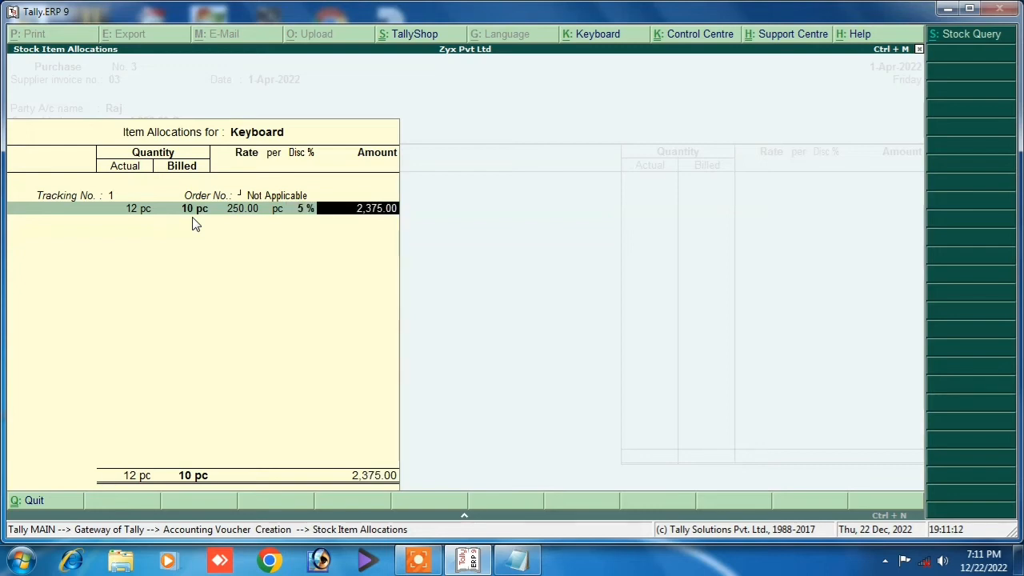
key("Return")
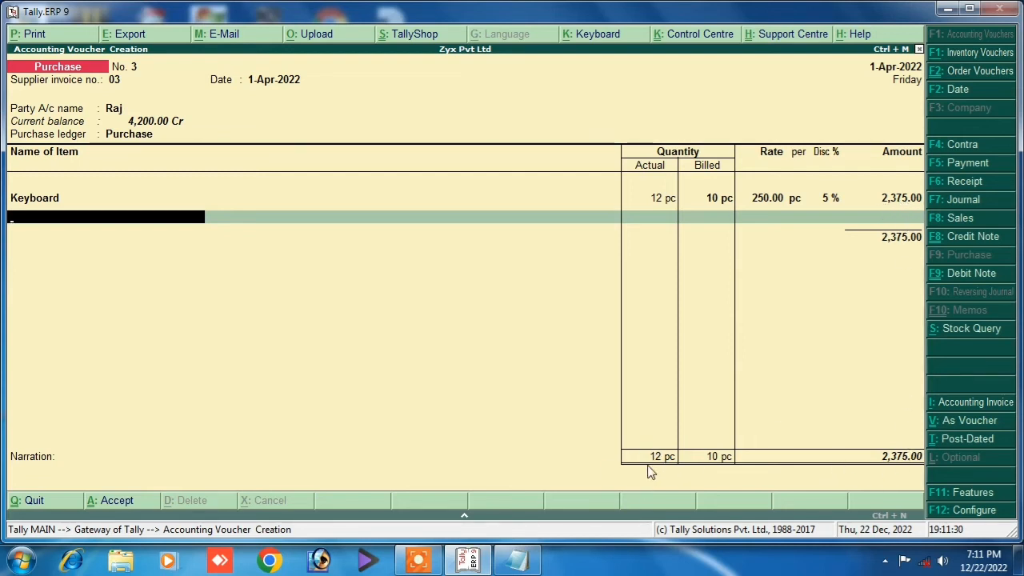
Narrate 'being purchase' and save the purchase voucher.
key("Return")
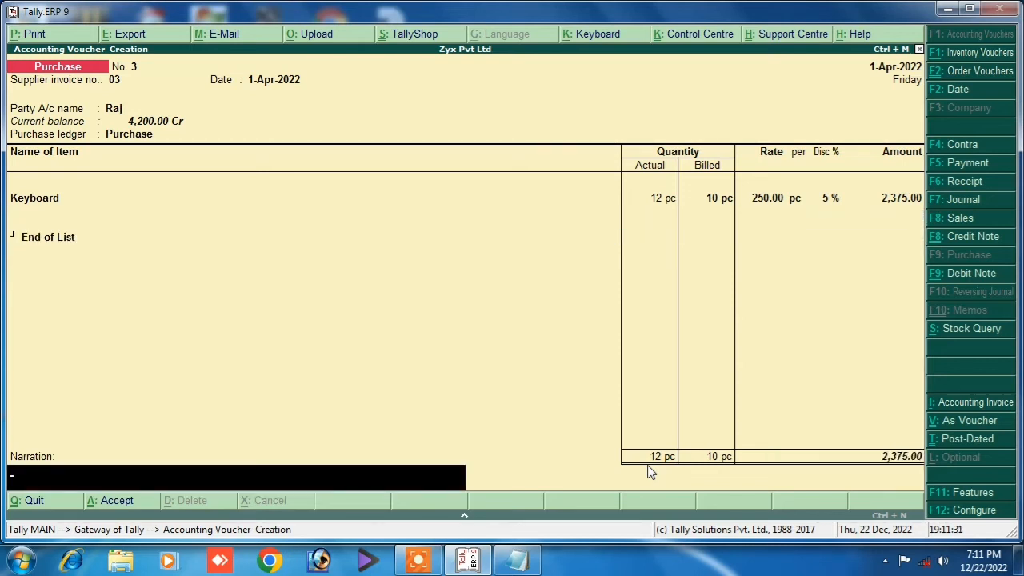
type("being purchase")
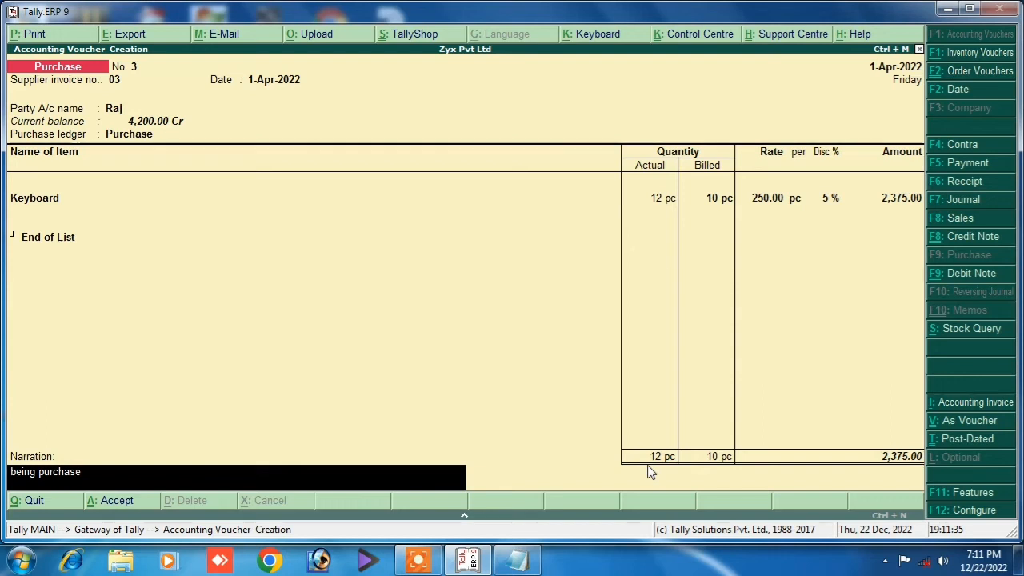
key("Return")
key("Return")
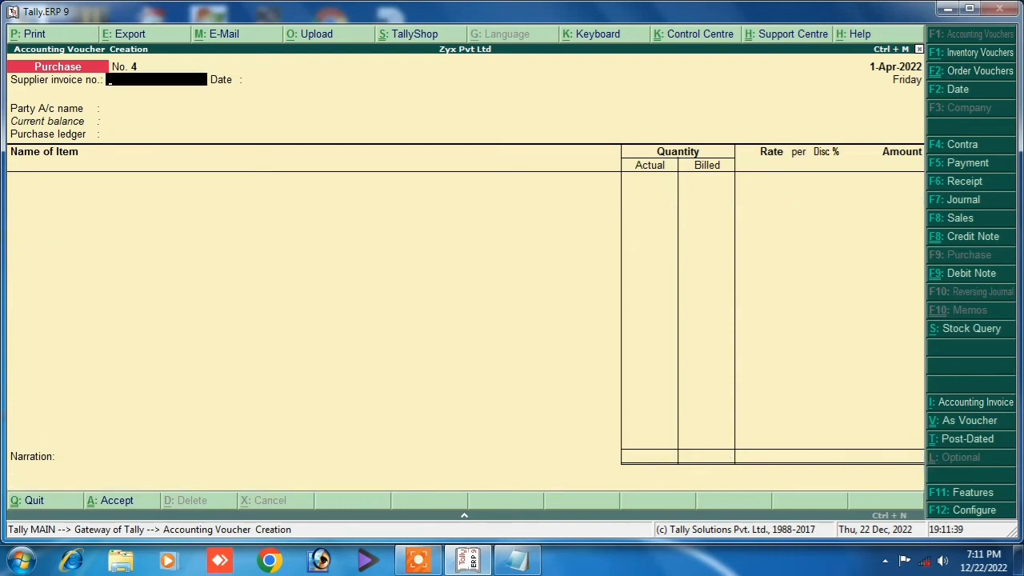
left_click(956, 218)
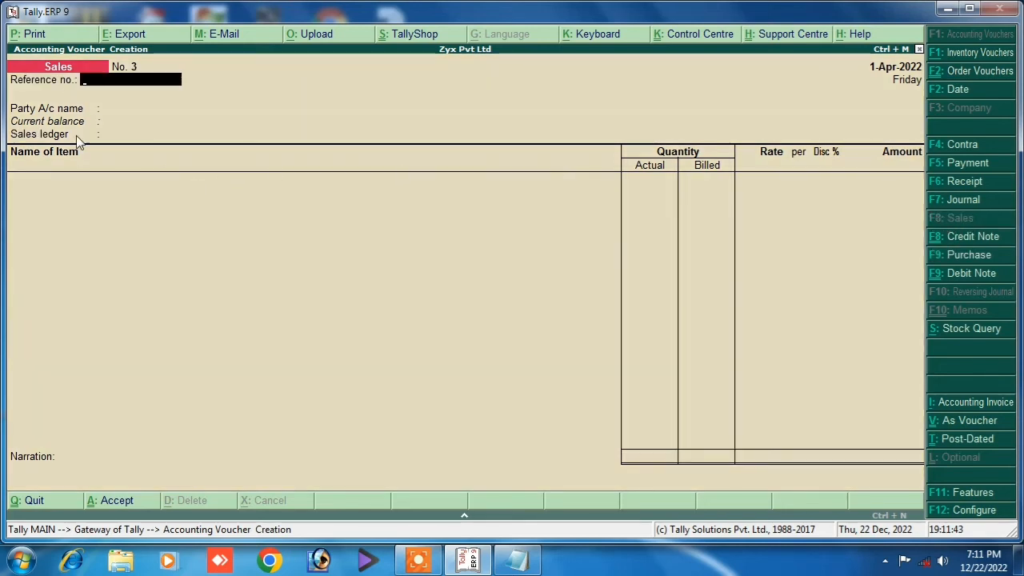
Choose Cash as the party and add Keyboard with tracking number 1.
key("Return")
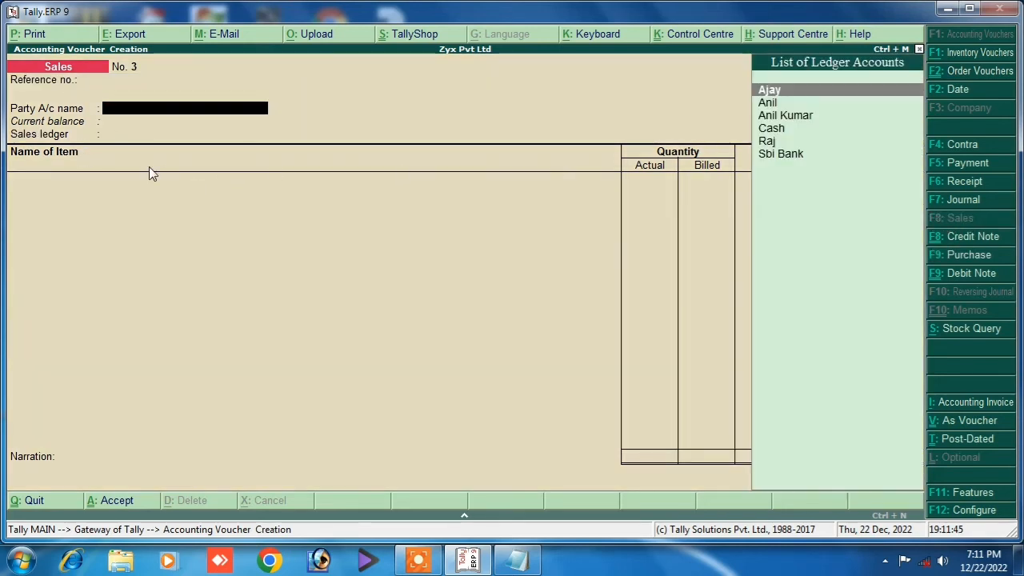
key("Down")
key("Down")
key("Down")
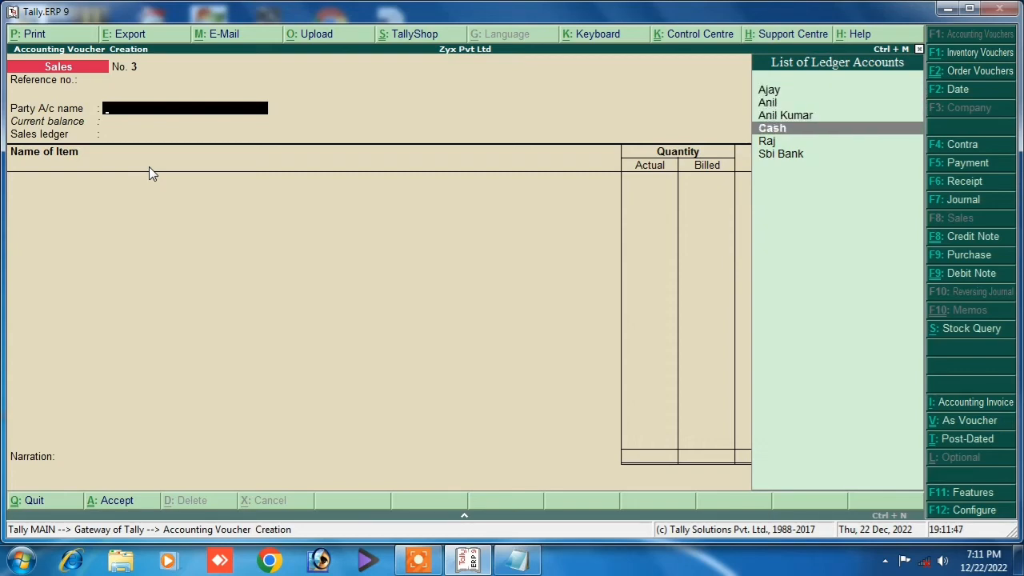
key("Return")
key("Return")
key("Return")
key("Return")
key("Return")
key("Return")
key("Return")
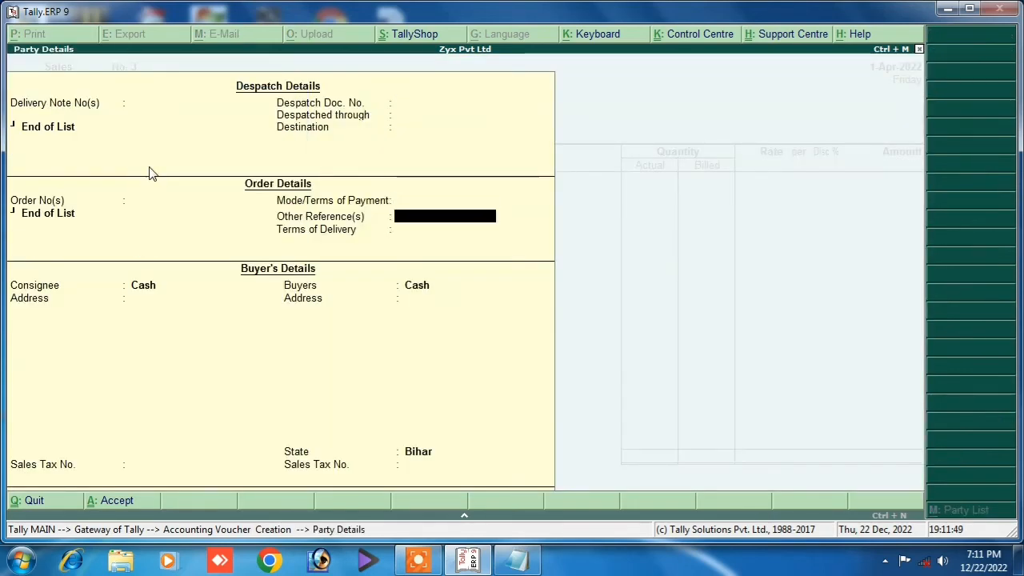
key("Return")
key("Return")
key("Return")
key("Return")
key("Return")
key("Return")
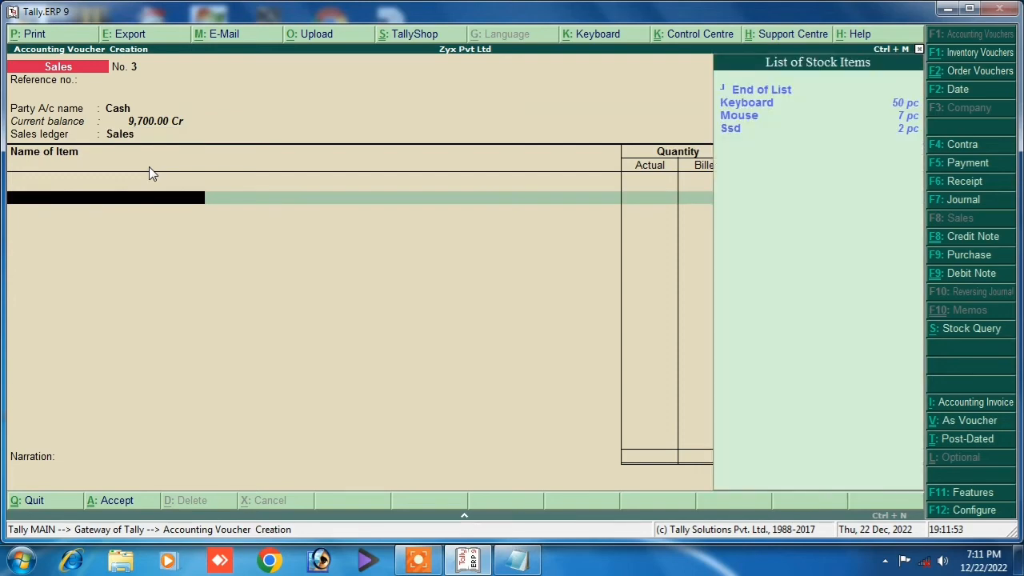
key("Down")
key("Return")
key("Return")
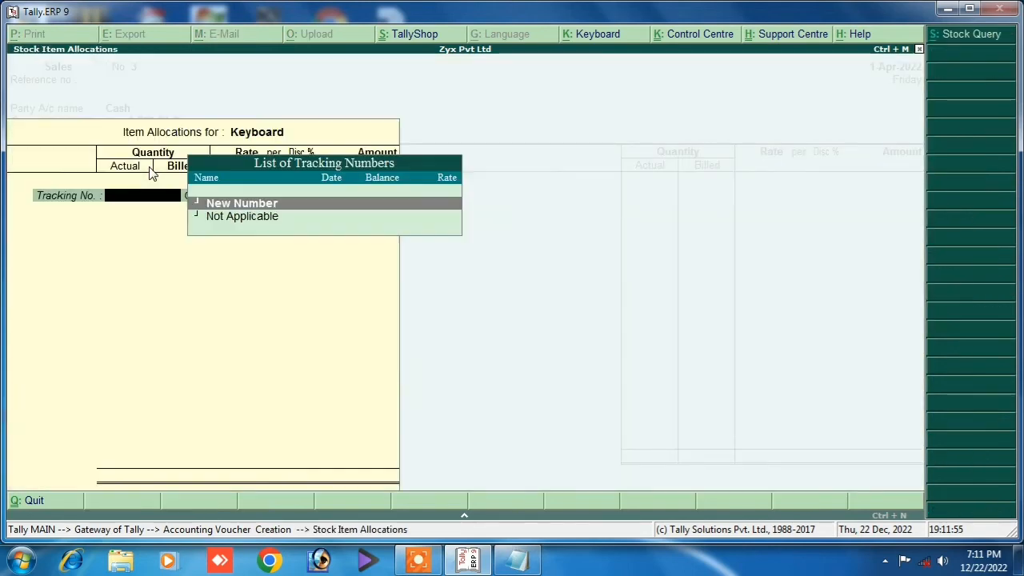
key("Return")
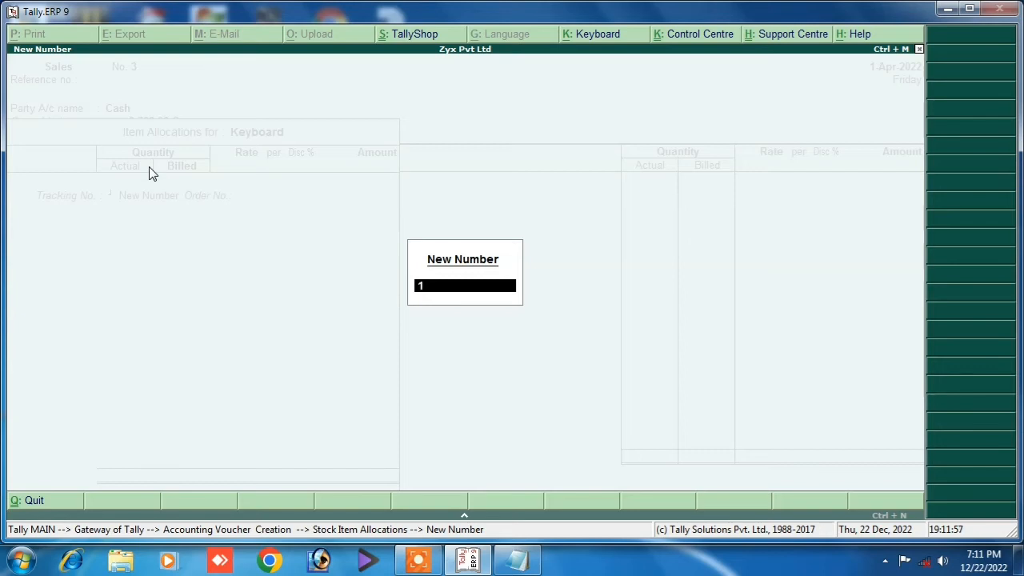
key("Return")
Enter 12 actual and 10 billed quantity at 500 with a 2% discount.
key("Return")
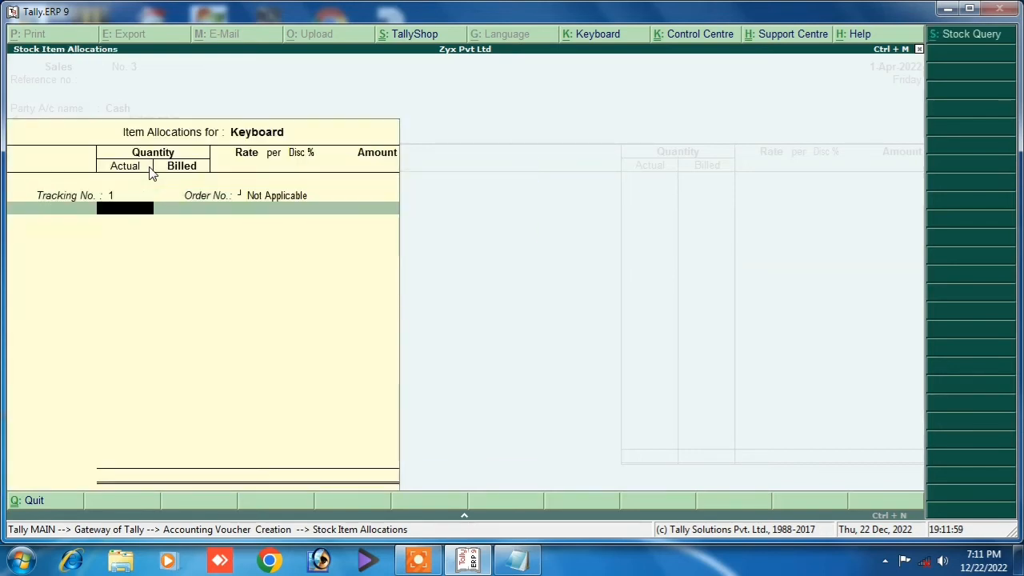
type("12")
key("Return")
type("10")
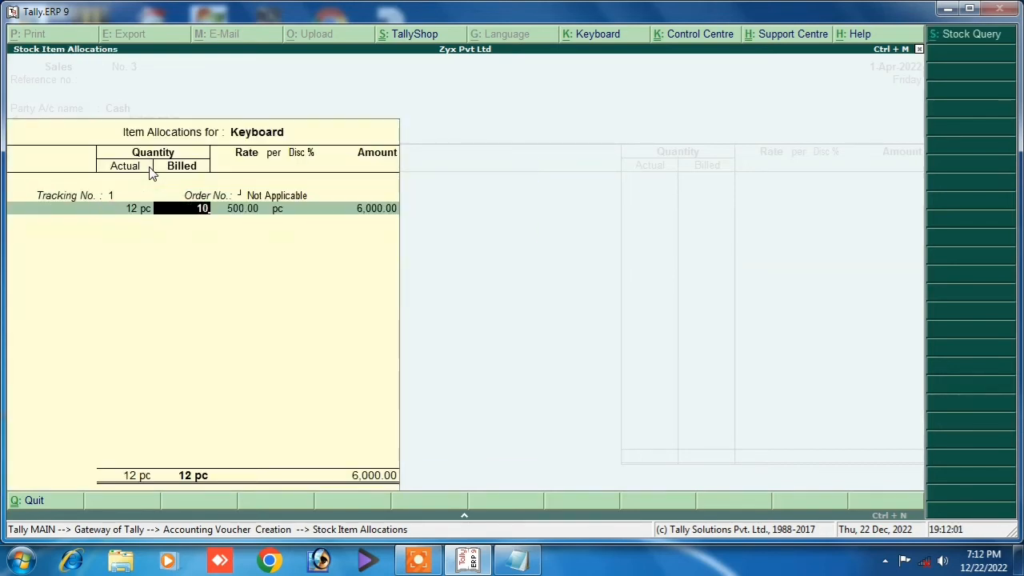
key("Return")
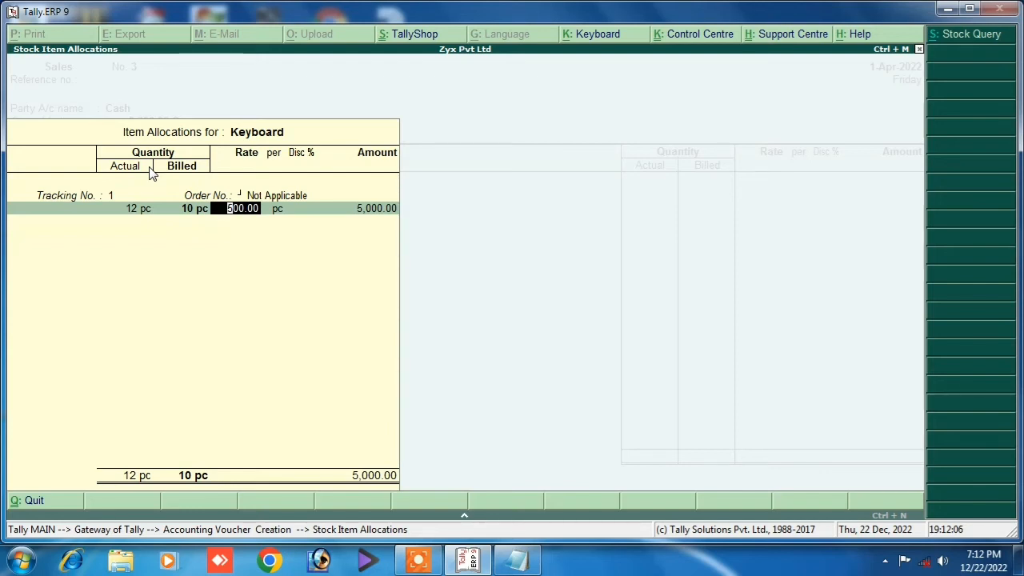
key("Return")
key("Return")
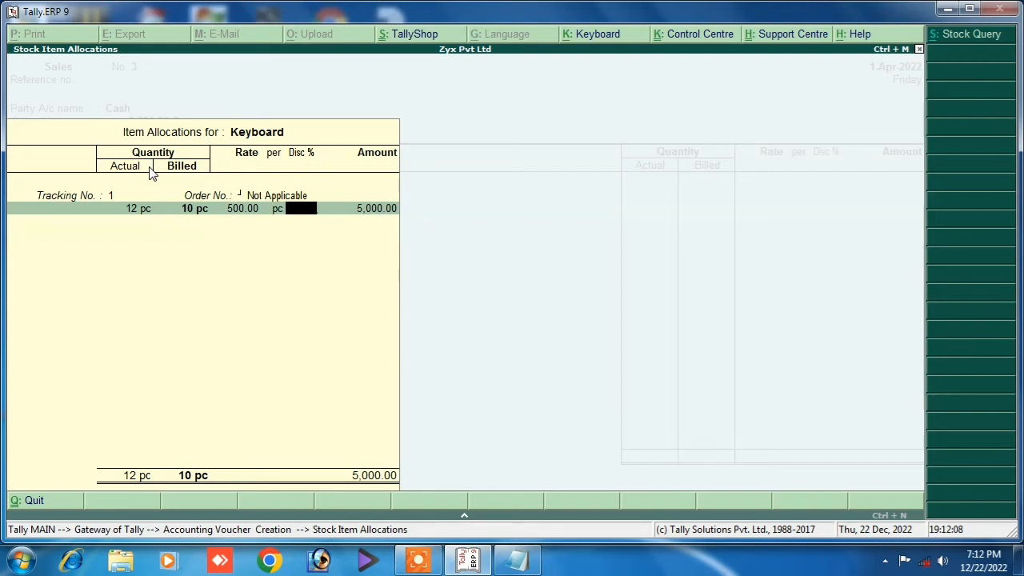
type("2")
key("Return")
key("Return")
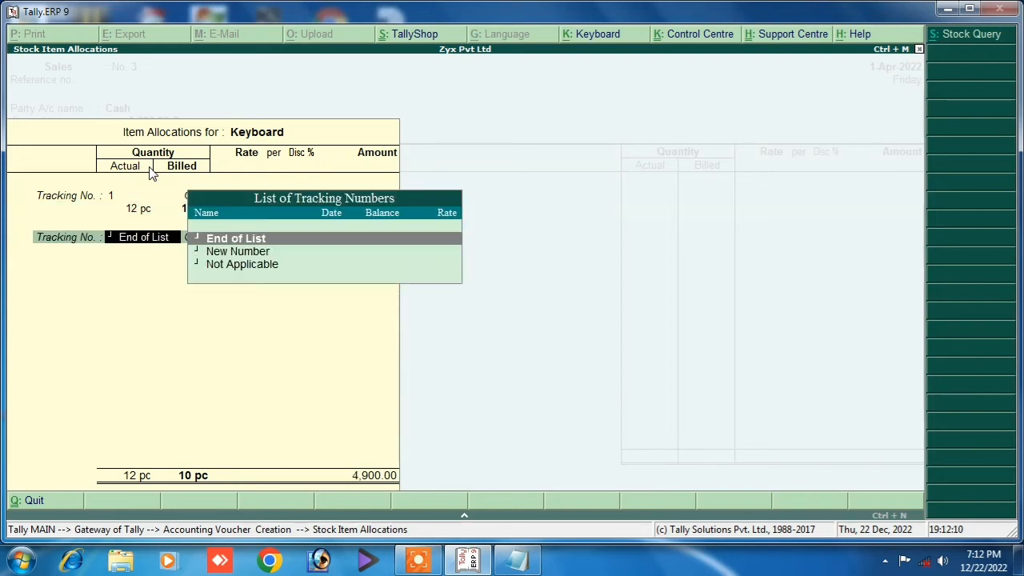
key("Return")
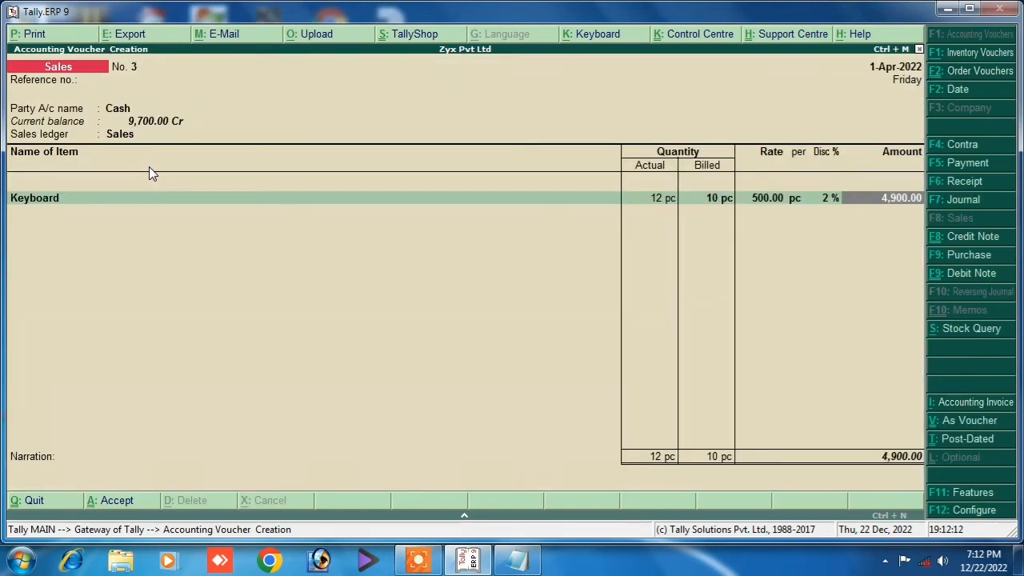
Narrate 'being sold' and save the cash sales voucher.
key("Return")
key("Return")
key("Return")
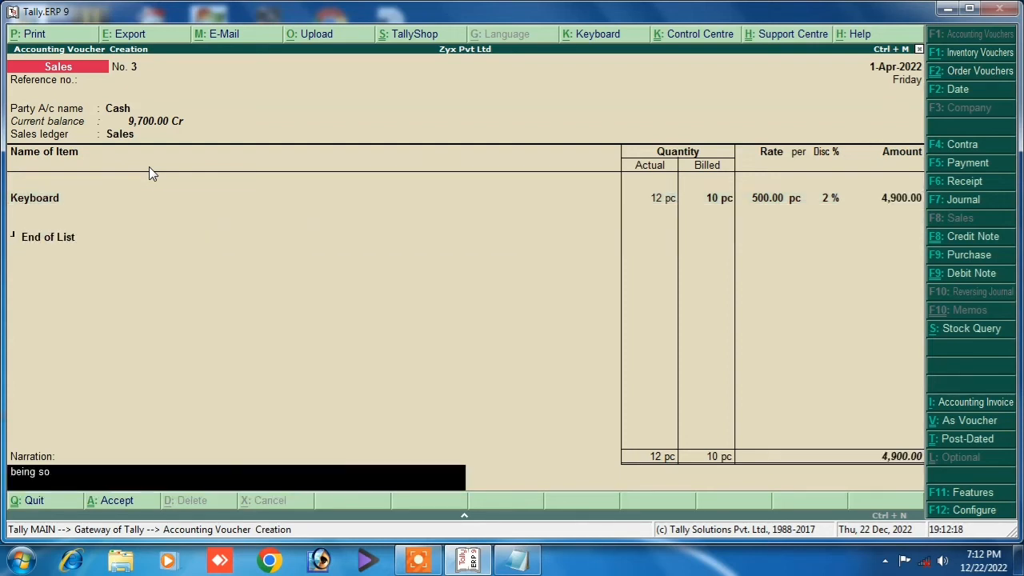
type("being sold")
key("Return")
key("Return")
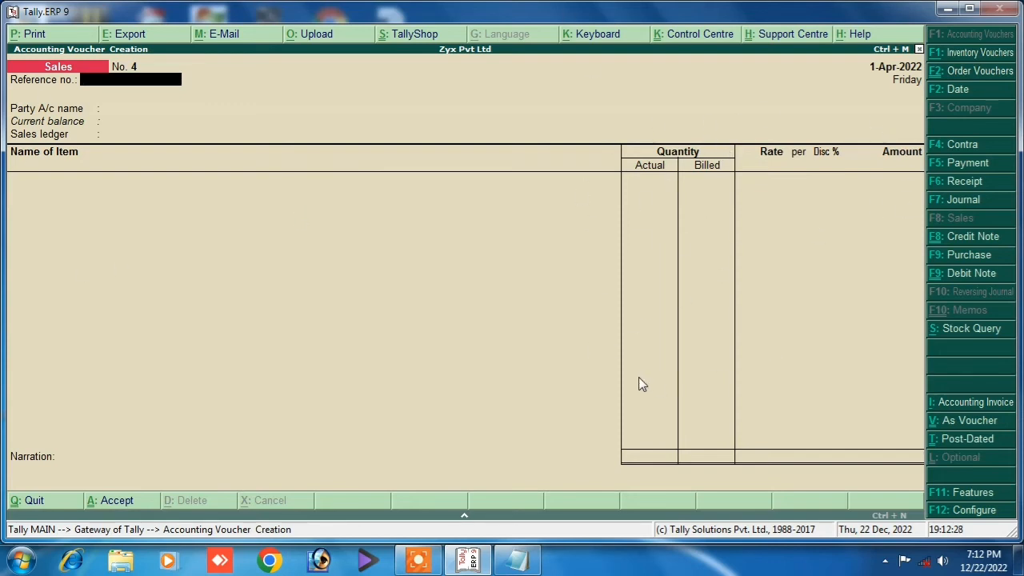
Set separate actual/billed quantity columns and the separate discount column to No in Inventory Features.
key("F11")
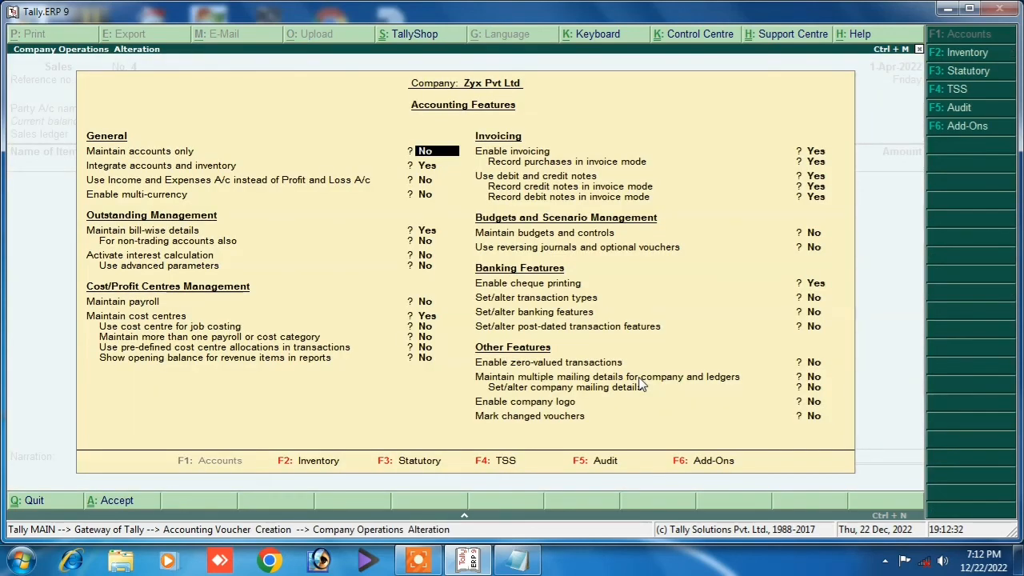
key("F2")
key("Down")
key("Down")
key("Down")
key("Down")
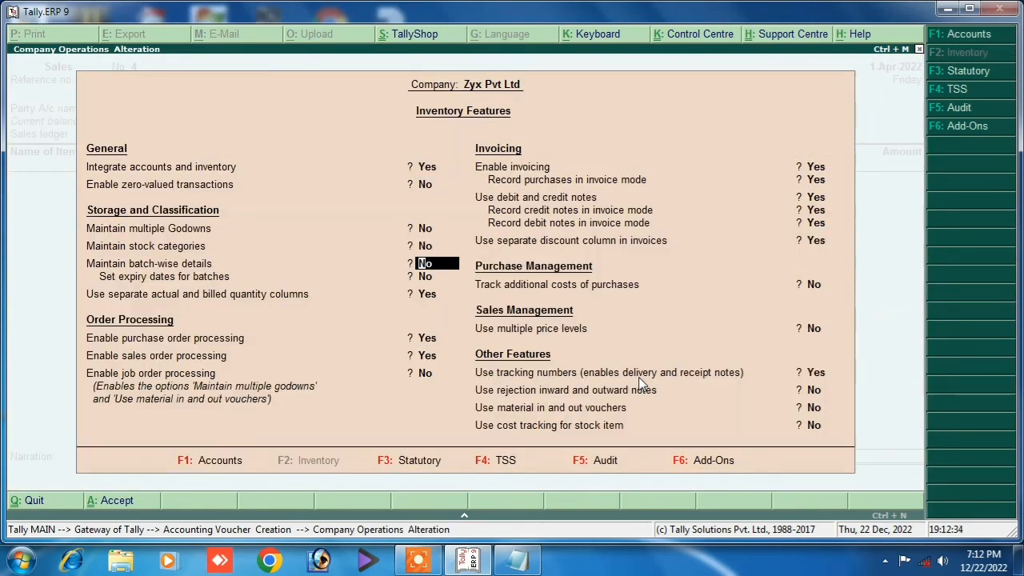
key("Down")
type("n")
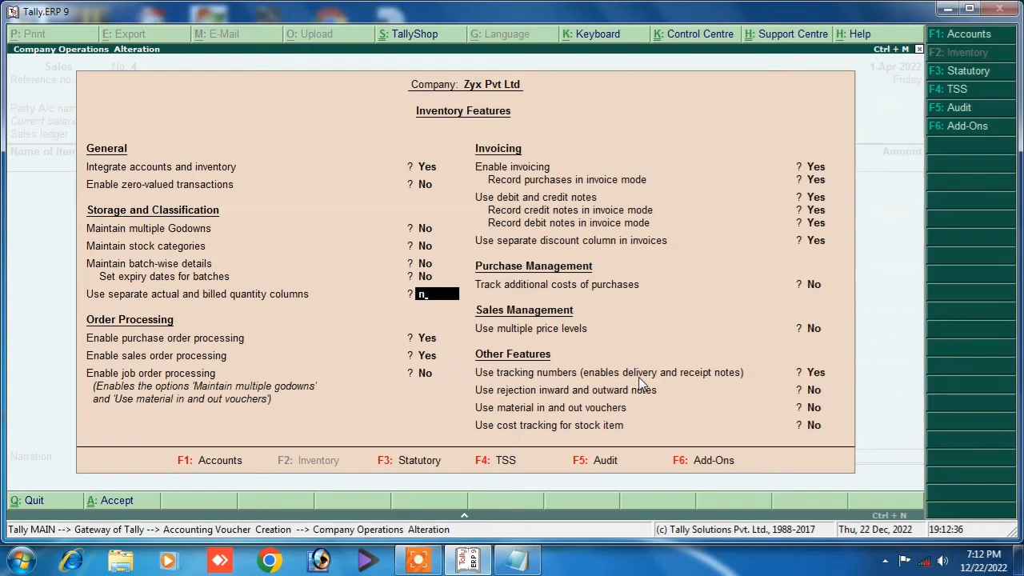
key("Return")
key("Return")
key("Return")
key("Return")
key("Return")
key("Return")
key("Return")
key("Return")
key("Return")
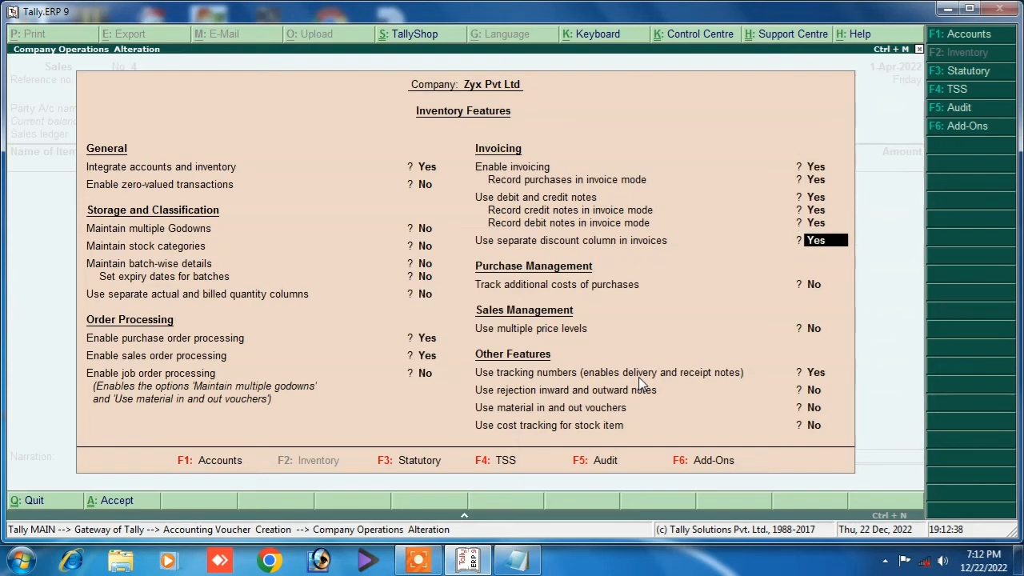
type("n")
key("Return")
key("Return")
key("Return")
key("Return")
key("Return")
key("Return")
key("Return")
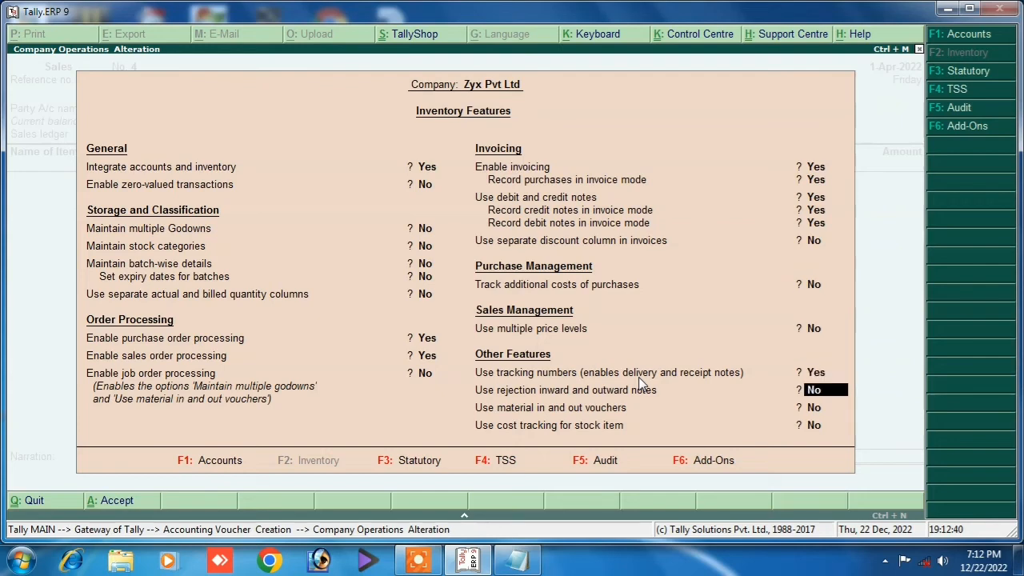
key("Return")
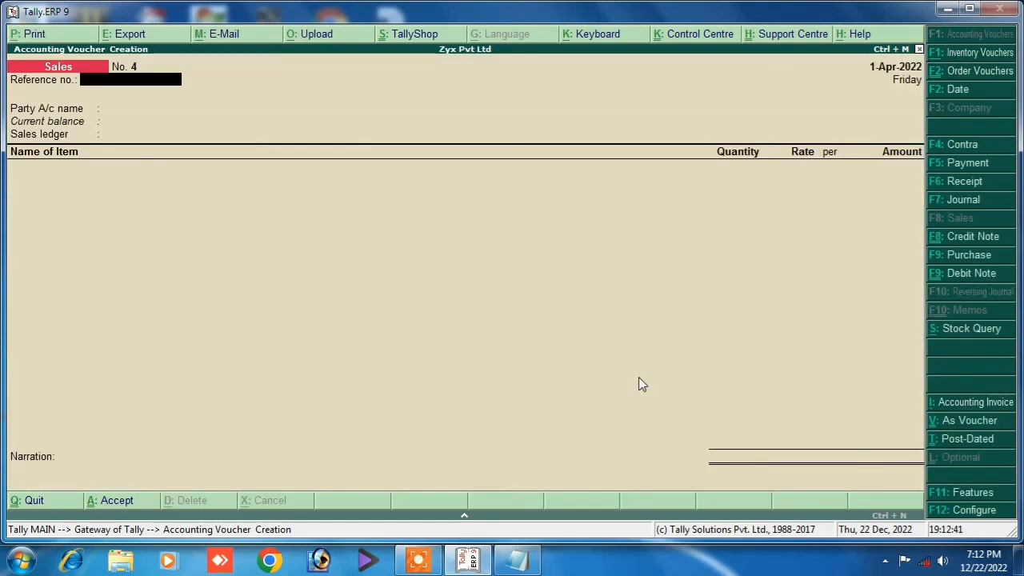
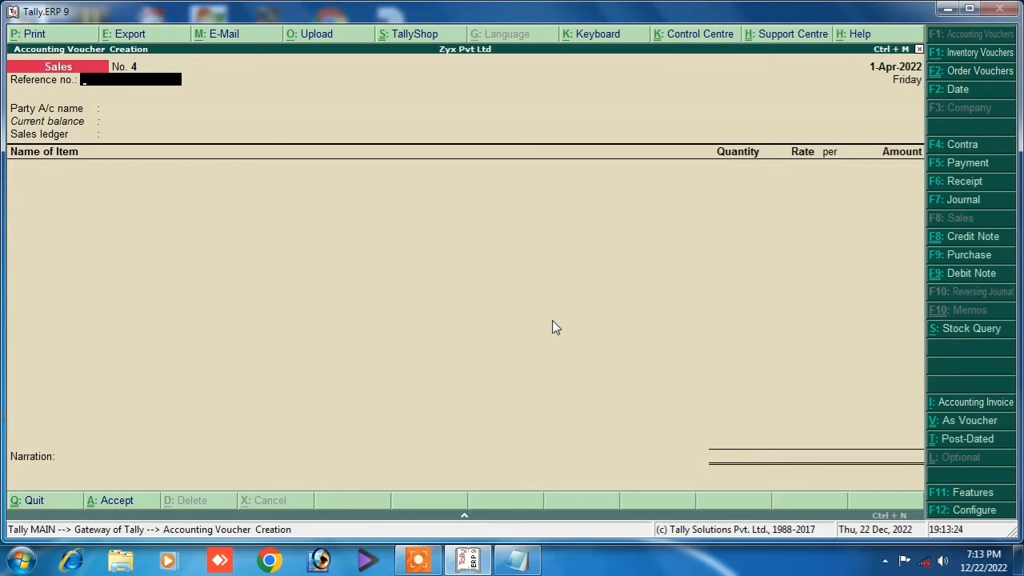
In Statutory & Taxation features, enable GST with state Bihar and the company's GSTIN.
key("Escape")
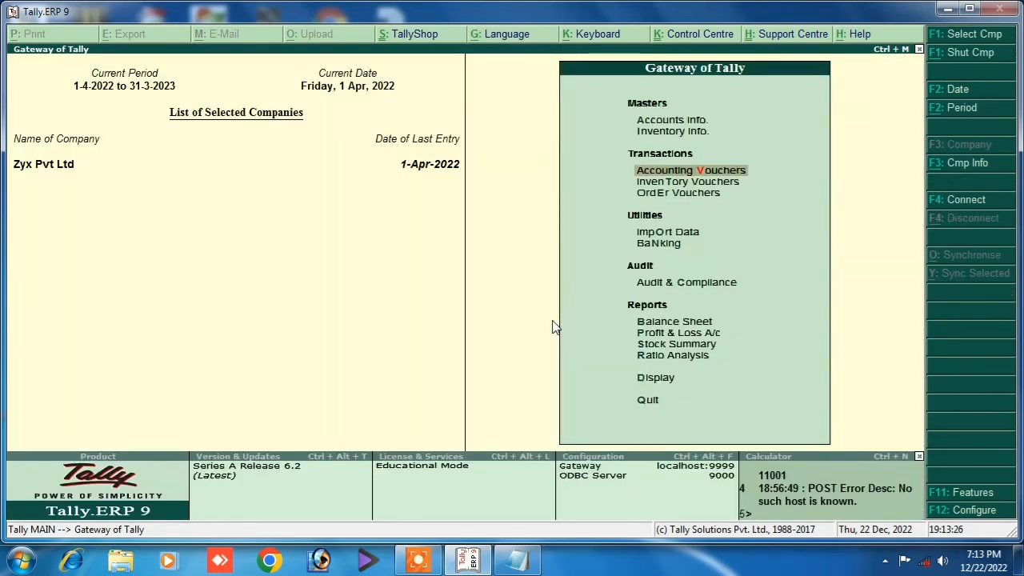
key("F11")
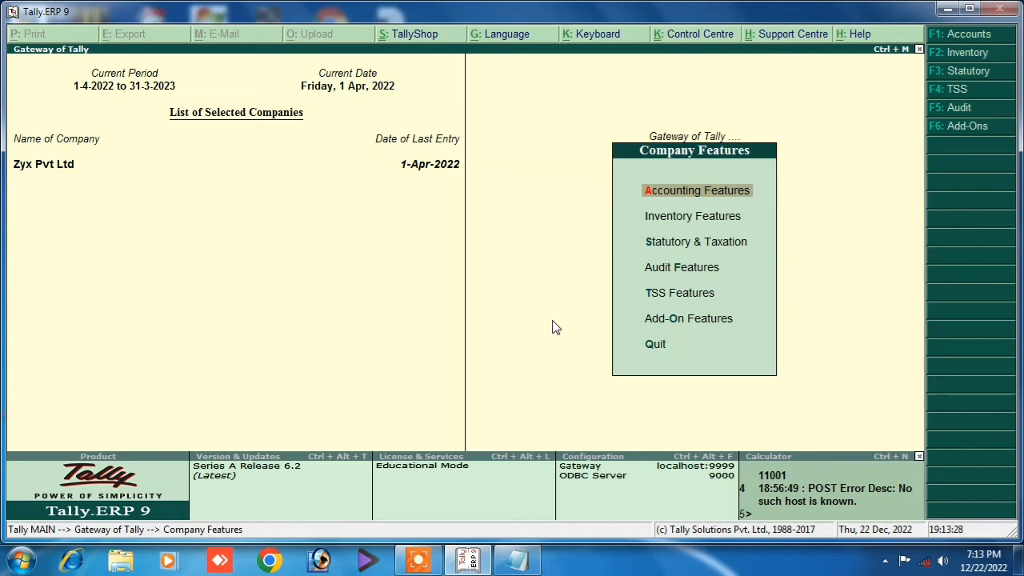
key("Down")
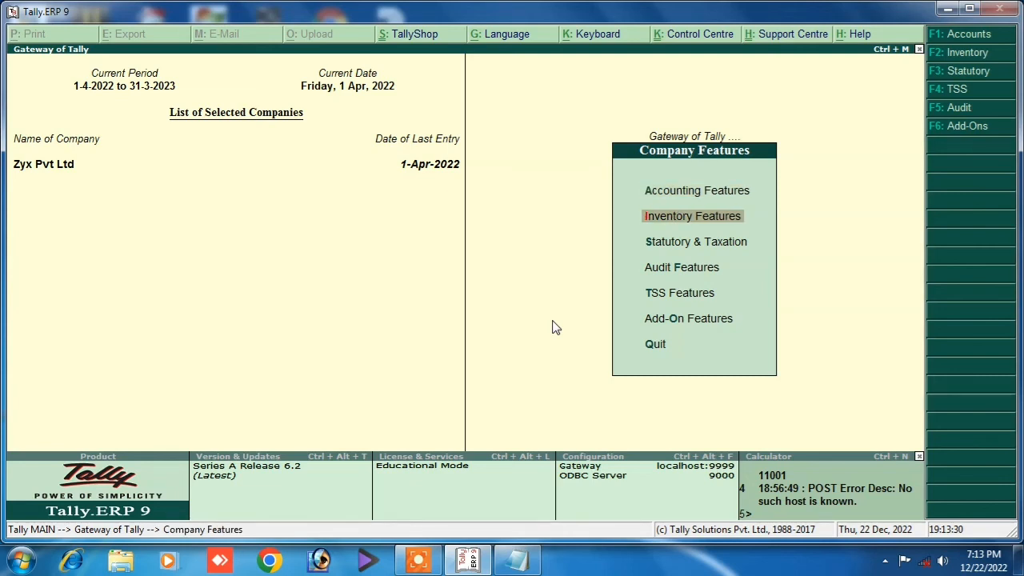
key("Down")
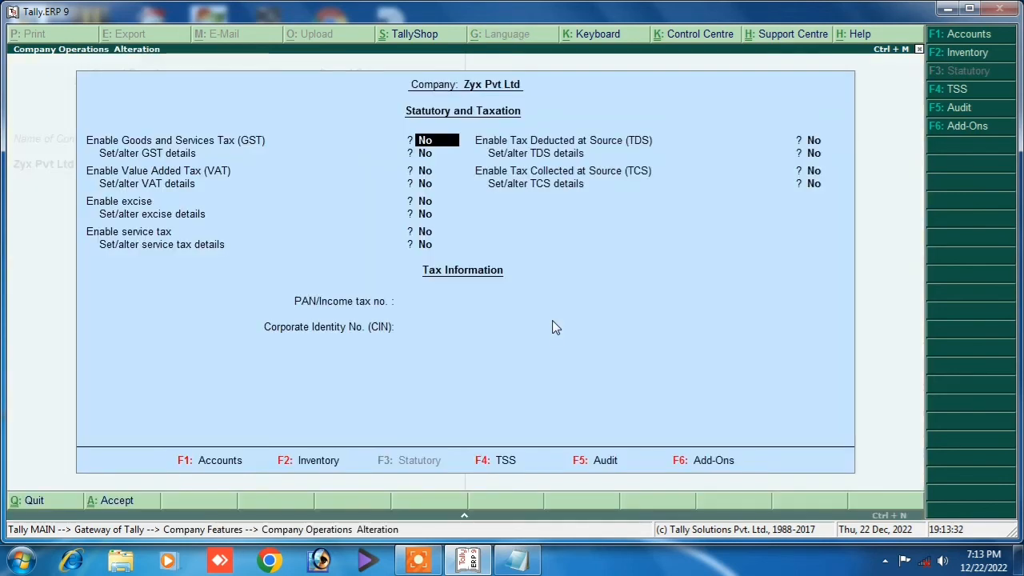
key("Return")
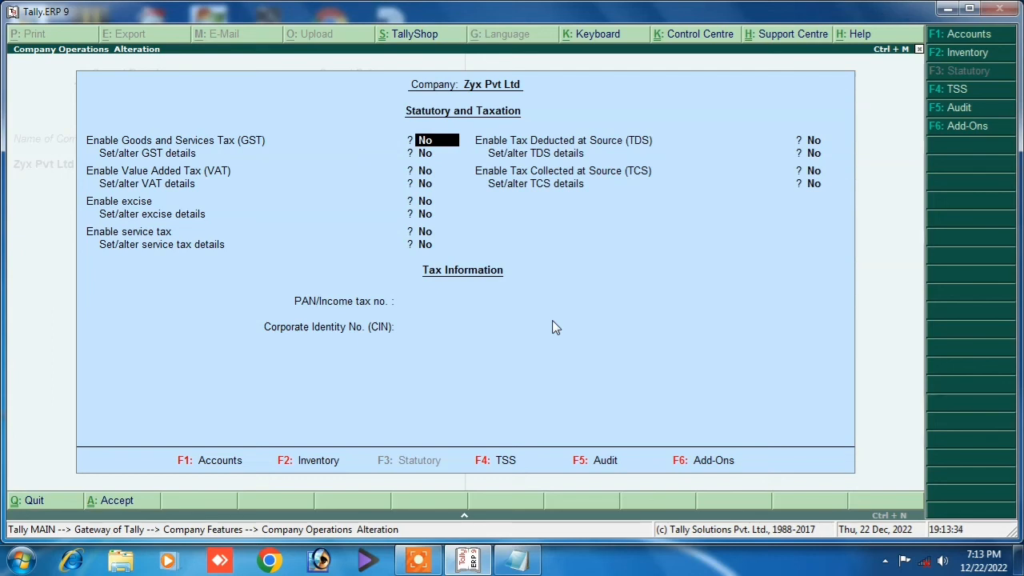
key("y")
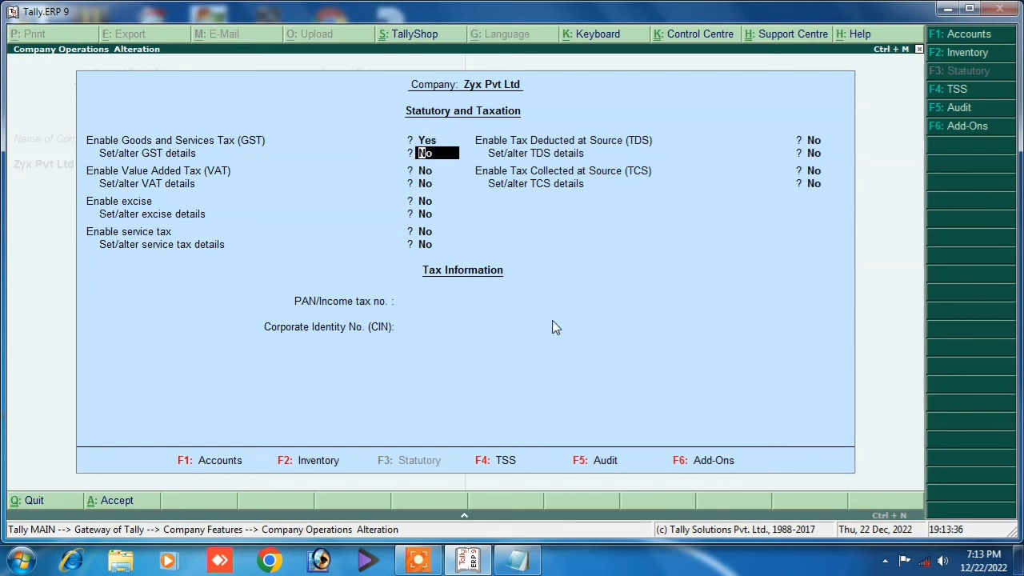
type("y")
key("Return")
key("Return")
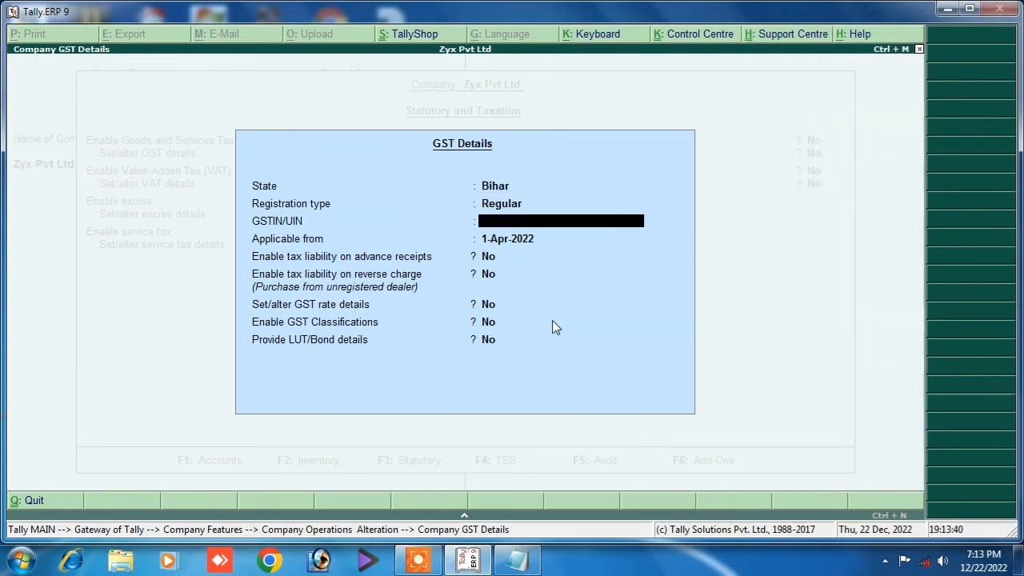
type("FG5G6G6FG")
key("Return")
key("Return")
key("Return")
key("Return")
key("Return")
key("Return")
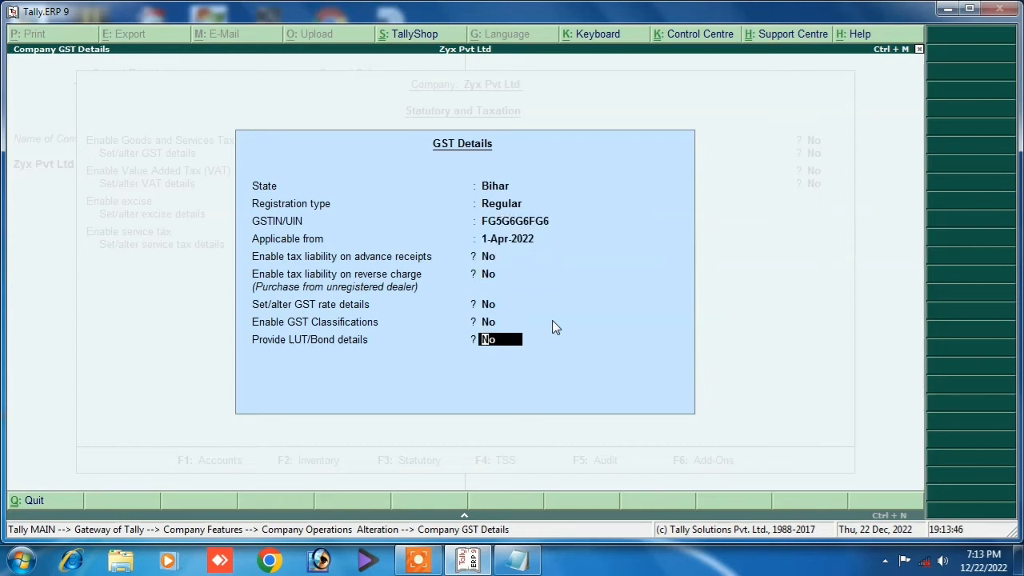
key("Return")
key("Return")
key("Return")
key("Return")
key("Return")
key("Return")
key("Return")
key("Return")
key("Return")
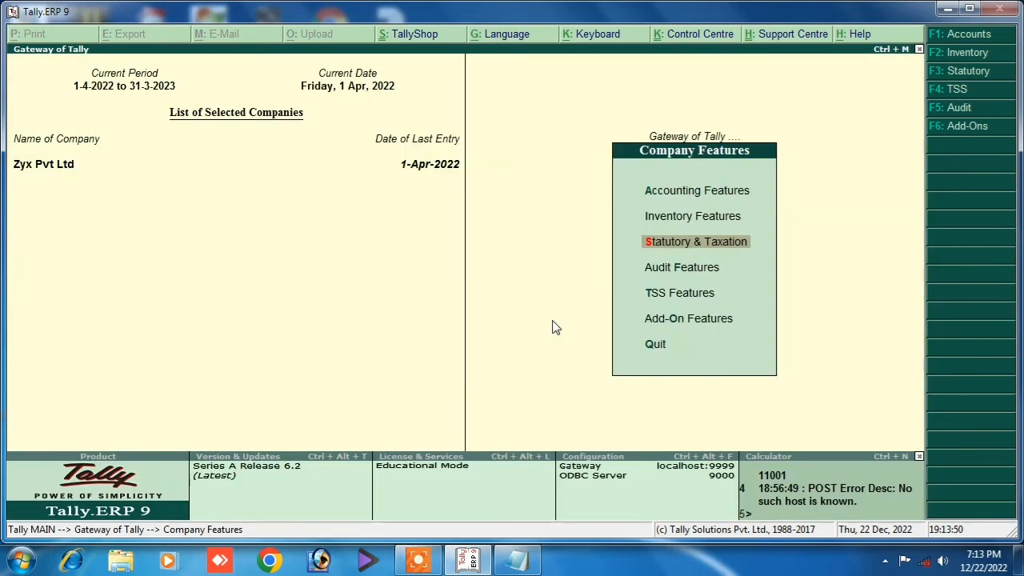
Start creating a new ledger named 'Purchase Gst'.
key("Escape")
key("Escape")
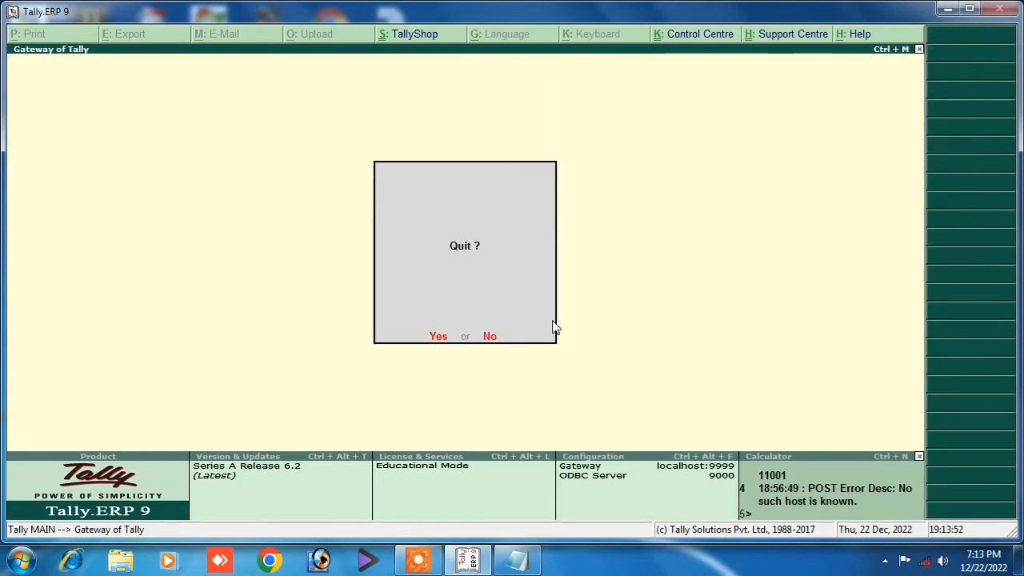
key("Escape")
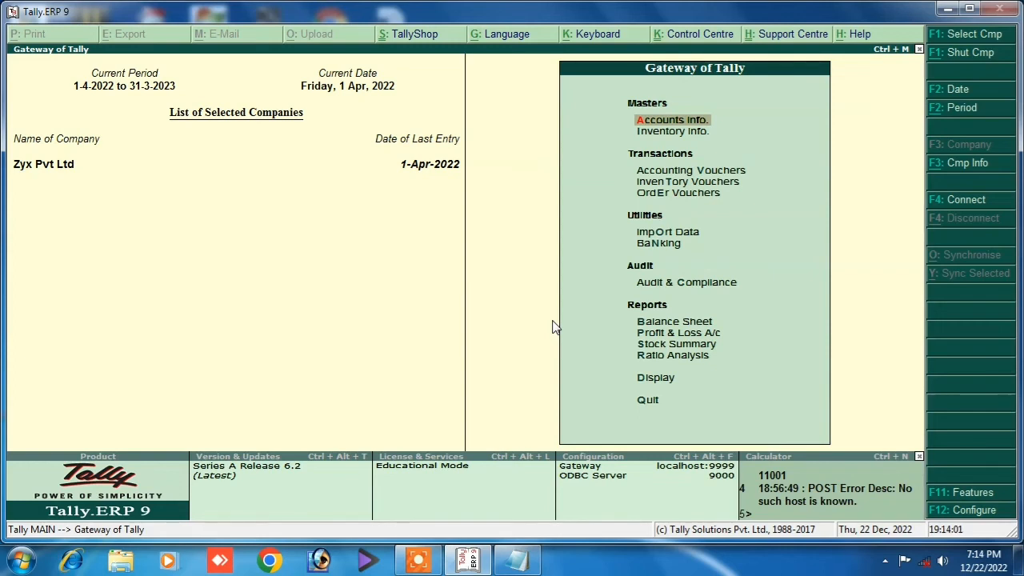
key("Return")
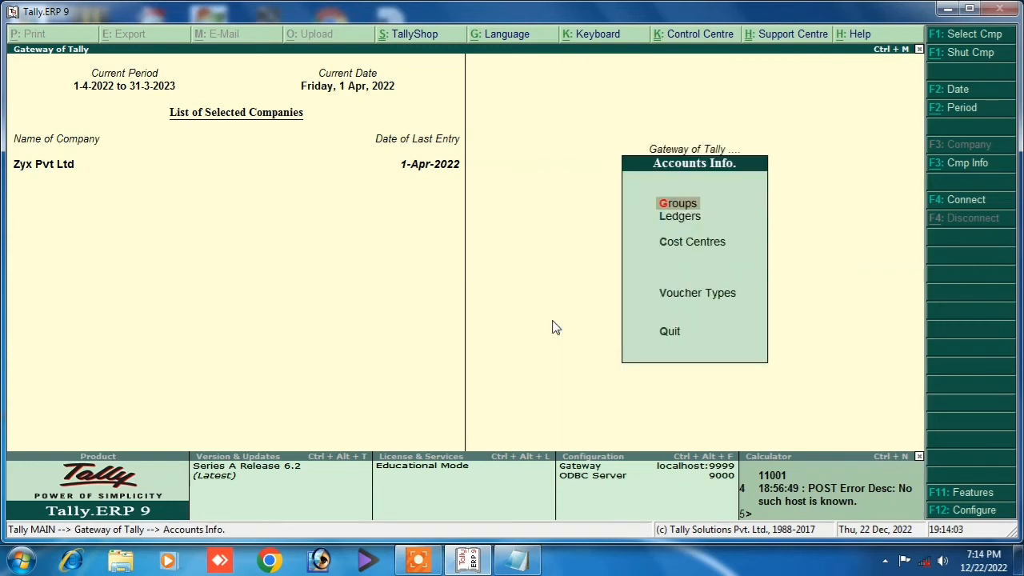
key("Down")
key("Return")
key("Return")
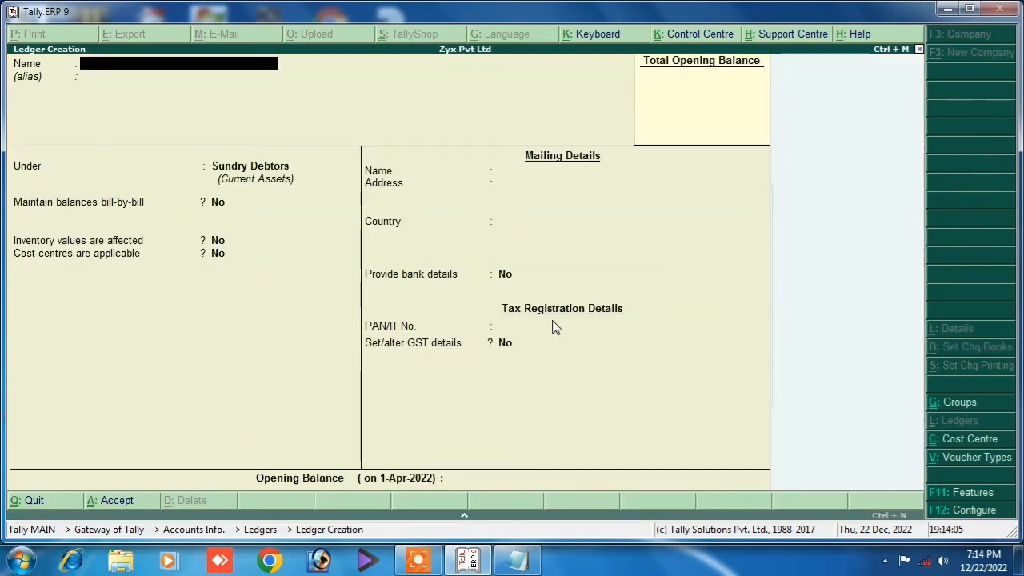
type("Purchase Gst")
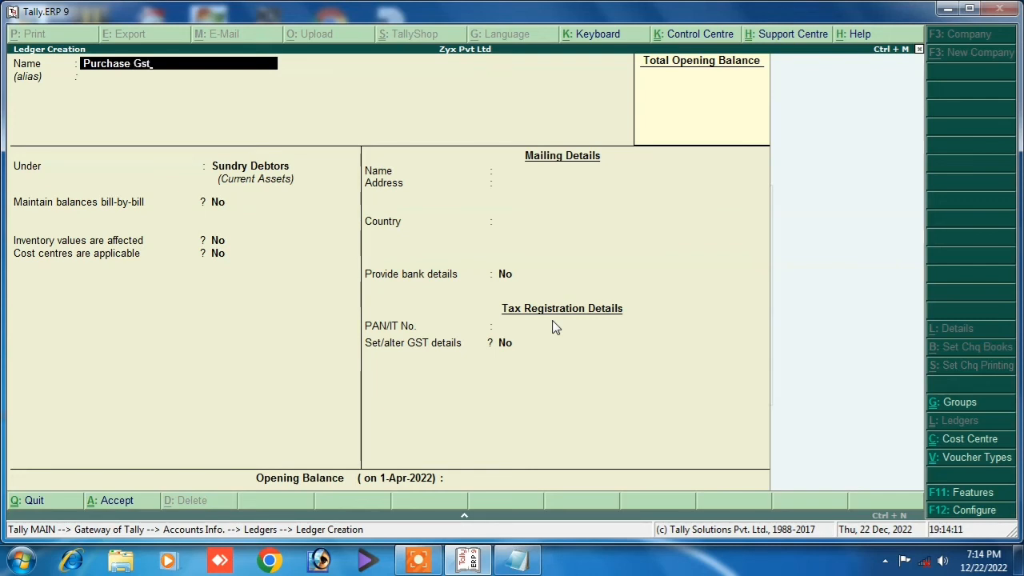
key("Return")
key("Return")
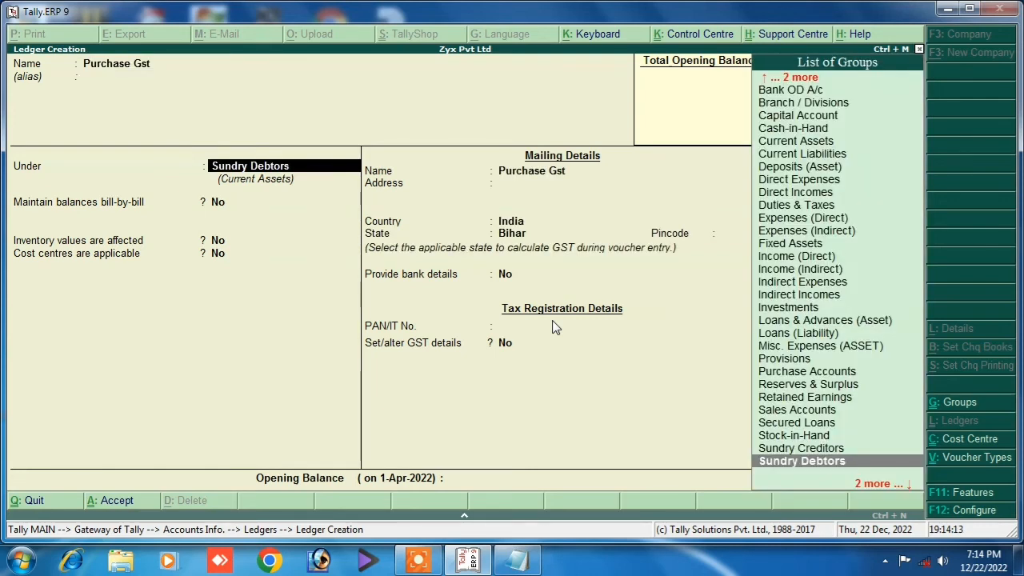
Place it under Purchase Accounts, keep inventory affected, and mark GST applicable with details to set.
type("P")
key("Down")
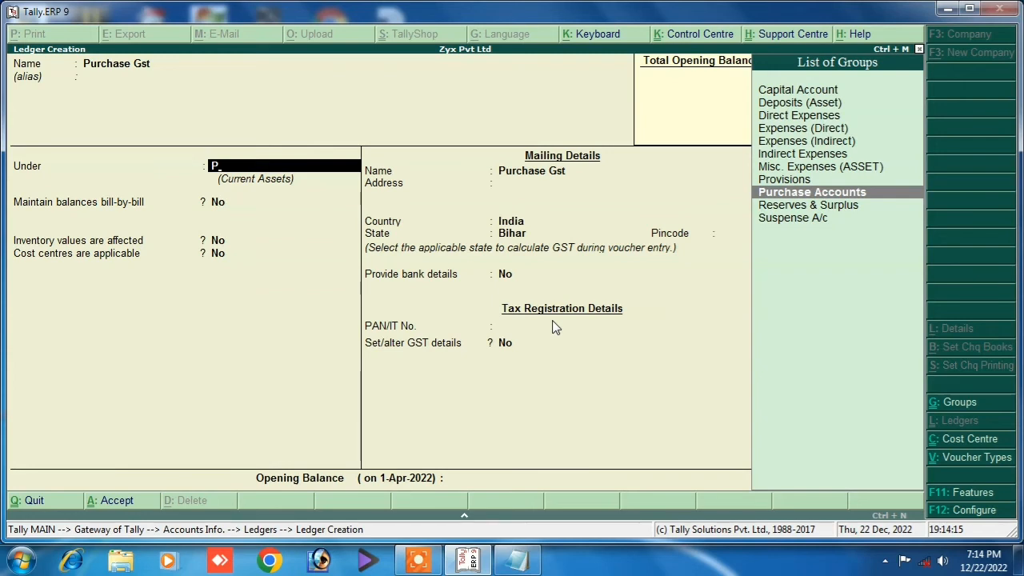
key("Return")
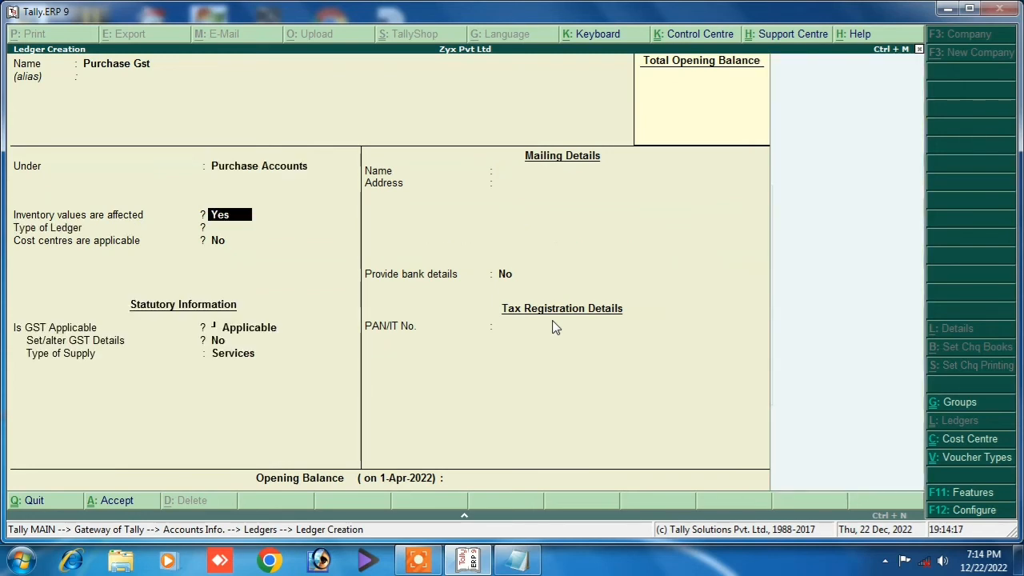
key("Return")
key("Return")
key("Return")
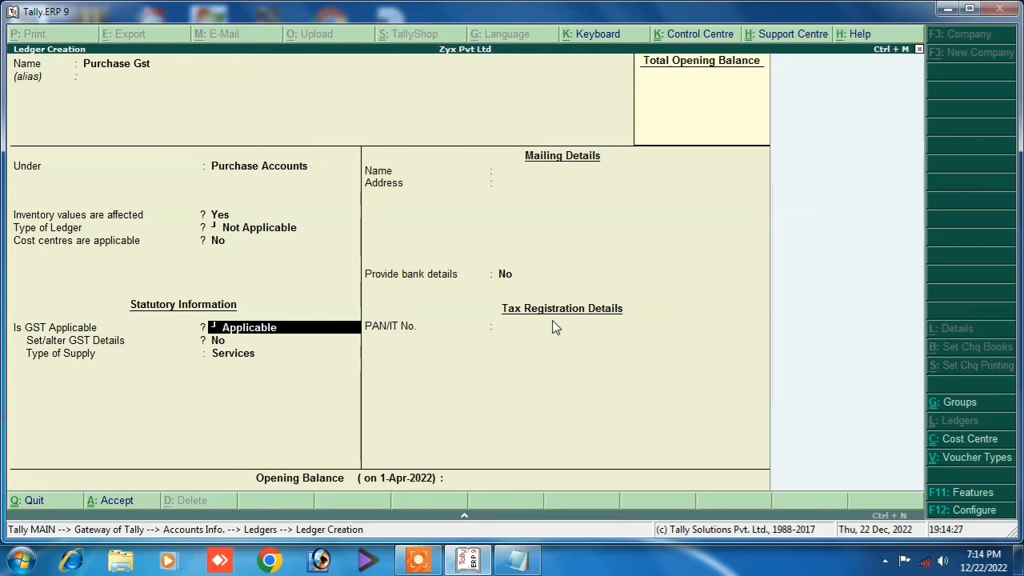
key("Return")
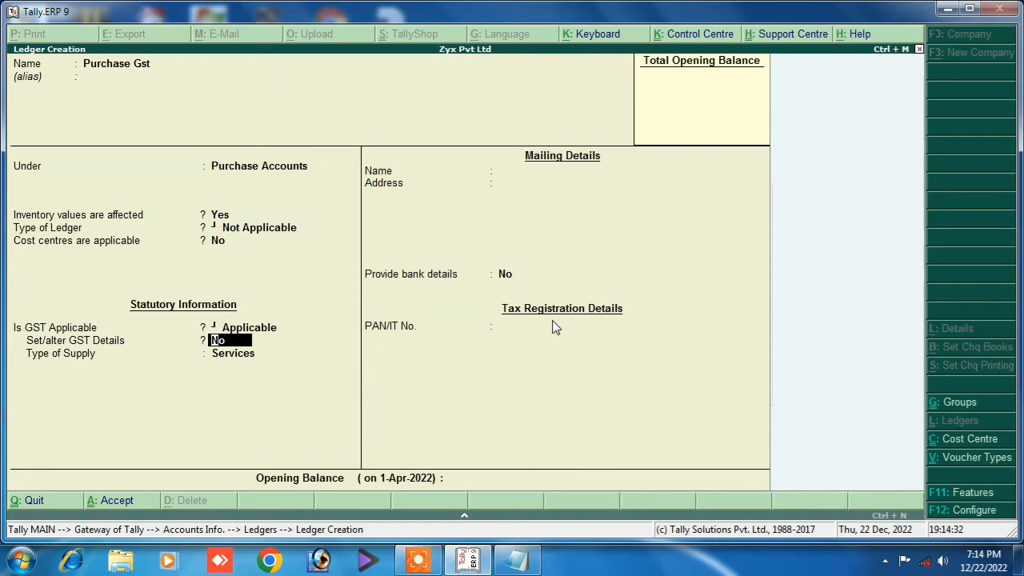
key("y")
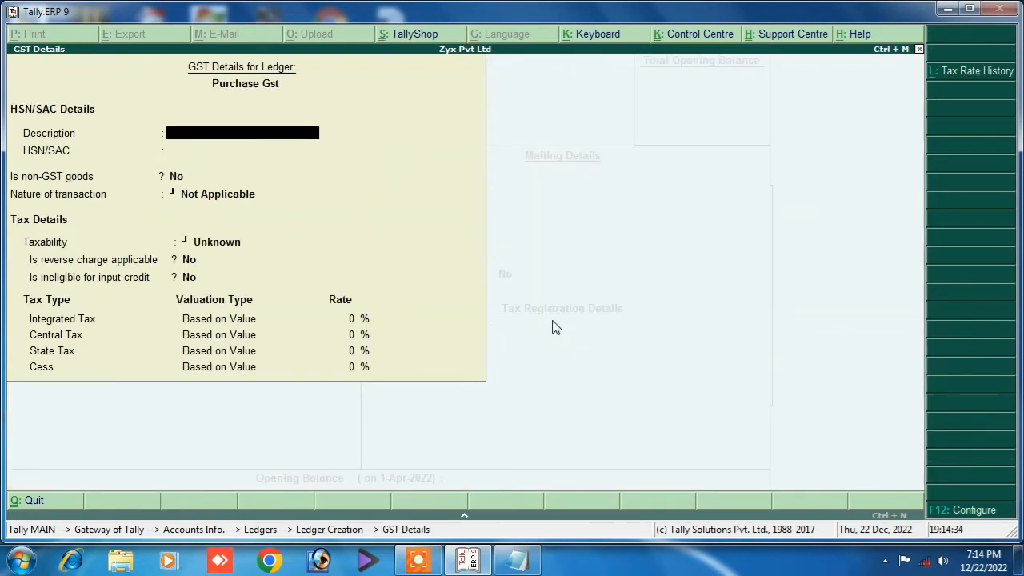
Enter description 'Goods', nature Purchase Taxable and 18% integrated tax in the GST details.
type("Goods")
key("Return")
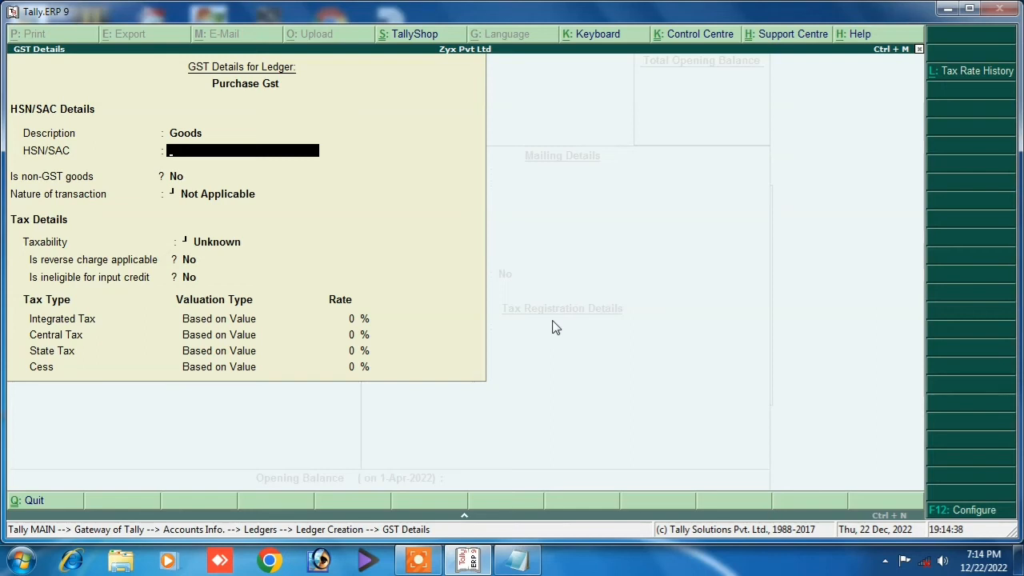
key("Return")
key("Return")
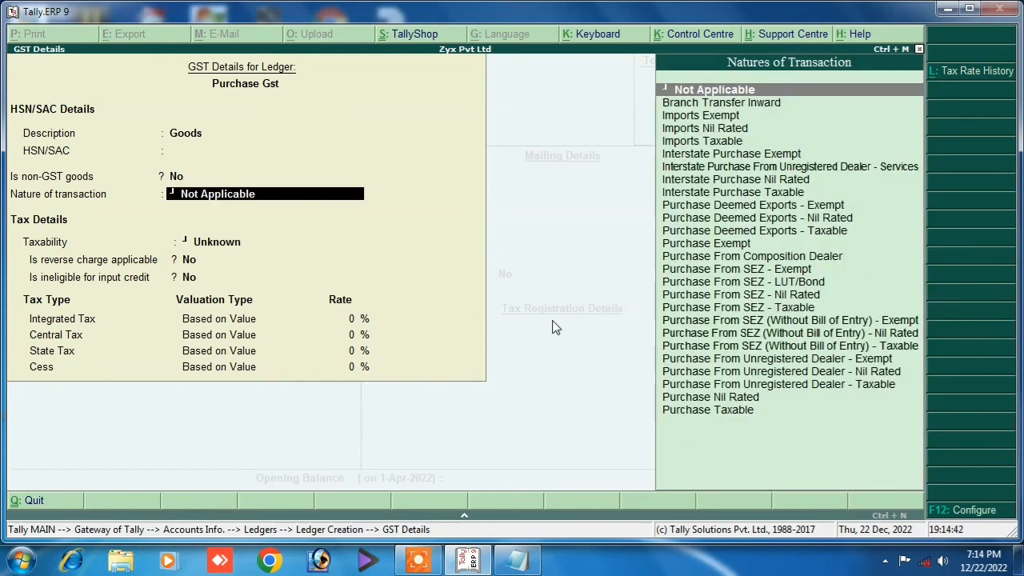
key("Down")
key("Down")
key("Down")
key("Down")
key("Down")
key("Down")
key("Down")
key("Down")
key("Down")
key("Down")
key("Down")
key("Down")
key("Down")
key("Down")
key("Down")
key("Down")
key("Down")
key("Down")
key("Down")
key("Down")
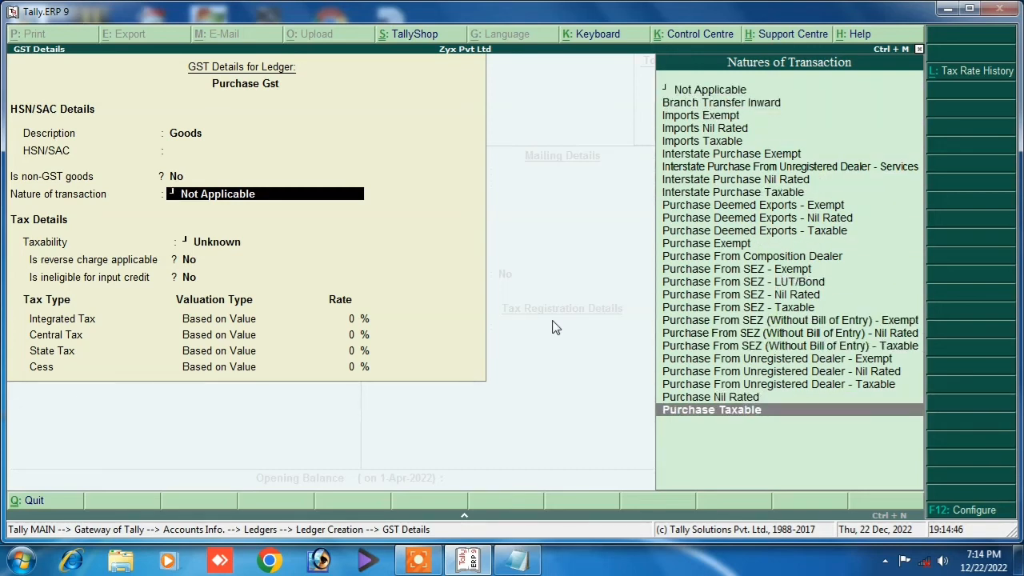
key("Return")
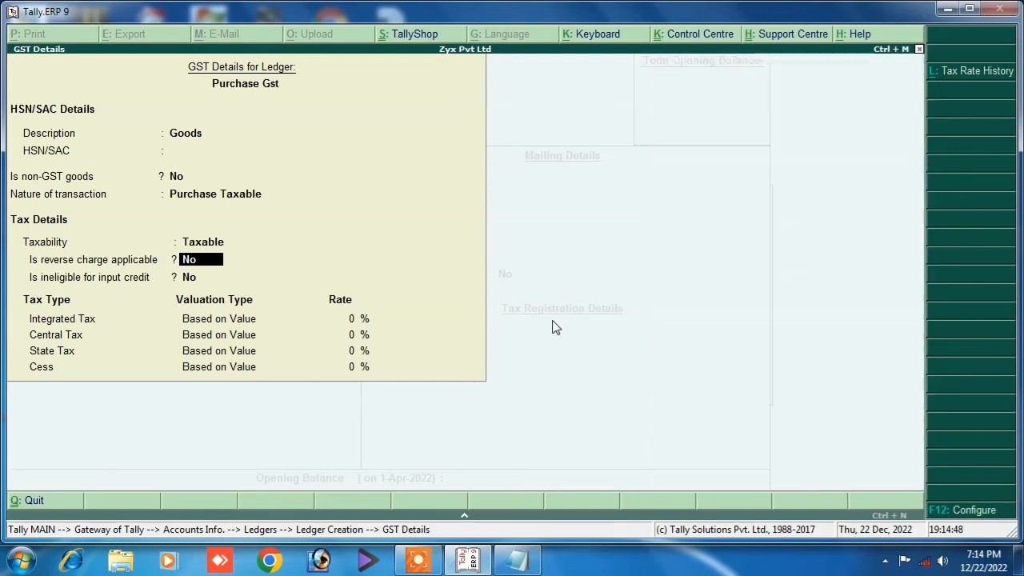
key("Return")
key("Return")
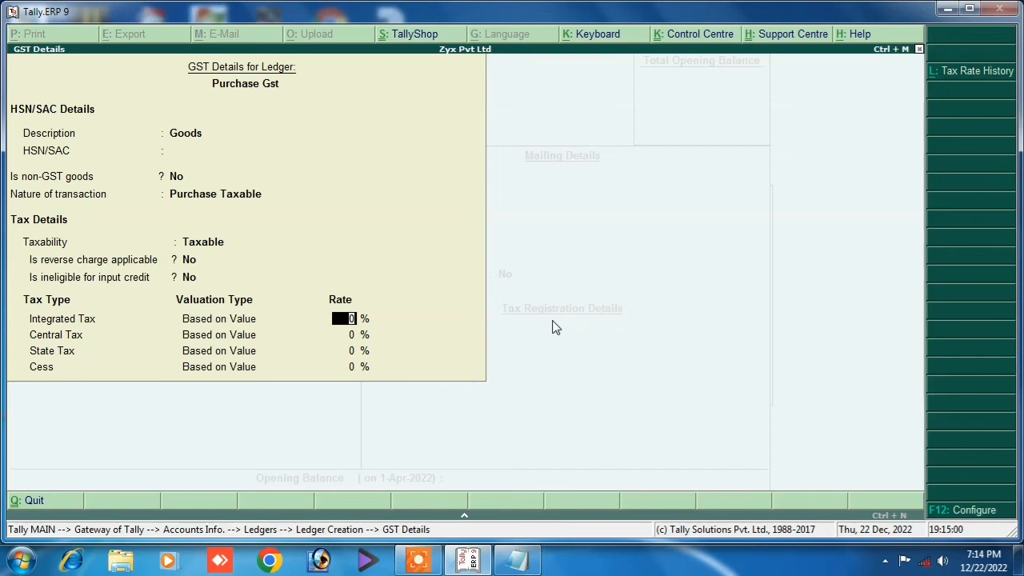
type("18")
key("Return")
key("Return")
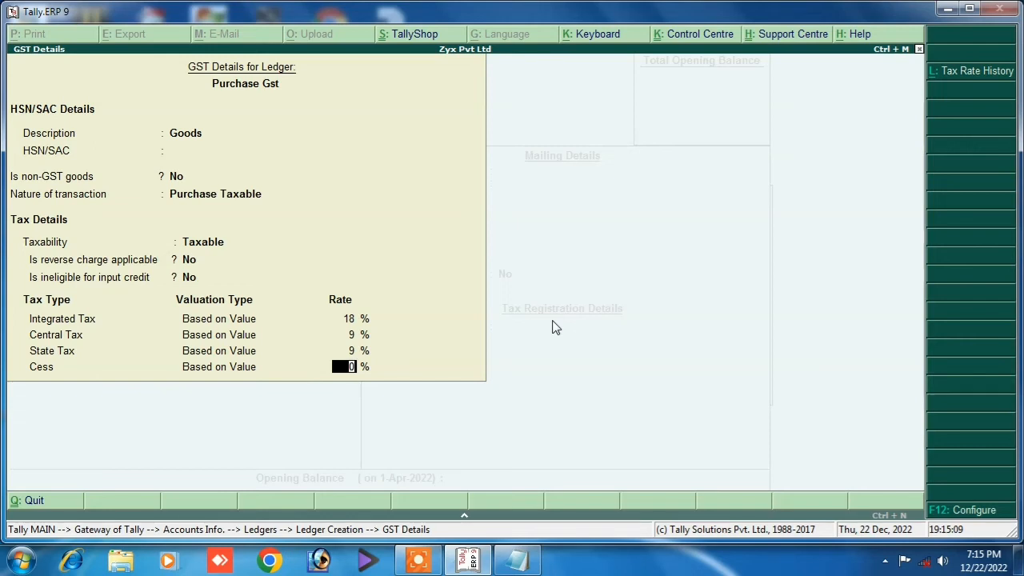
Set type of supply to Goods and save the Purchase Gst ledger.
key("Return")
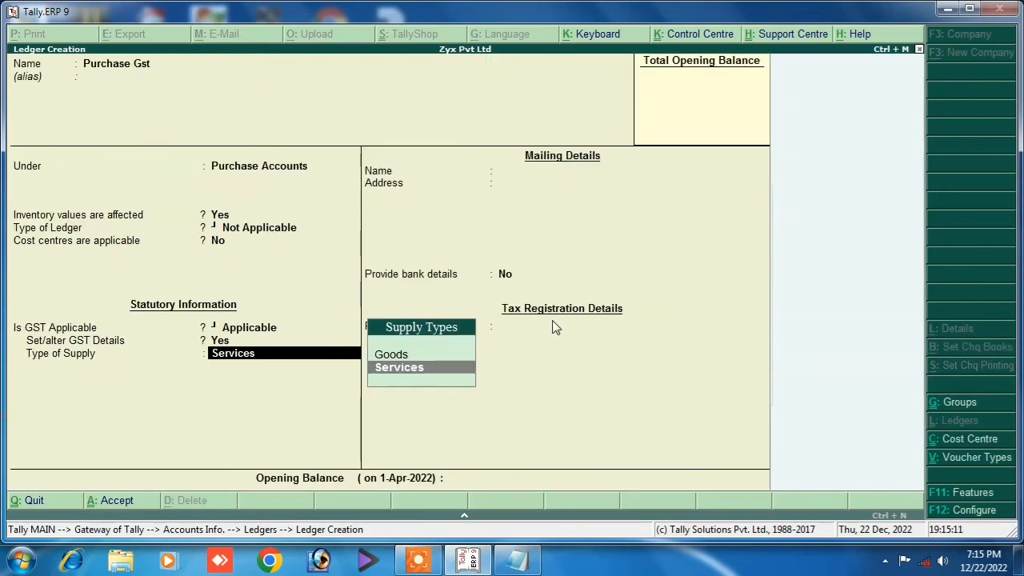
key("Up")
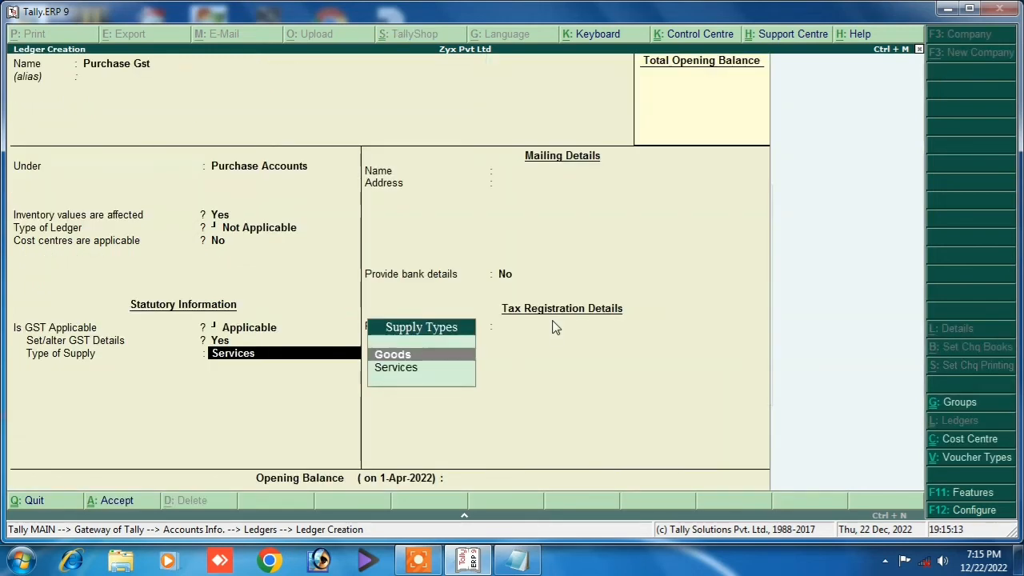
key("Return")
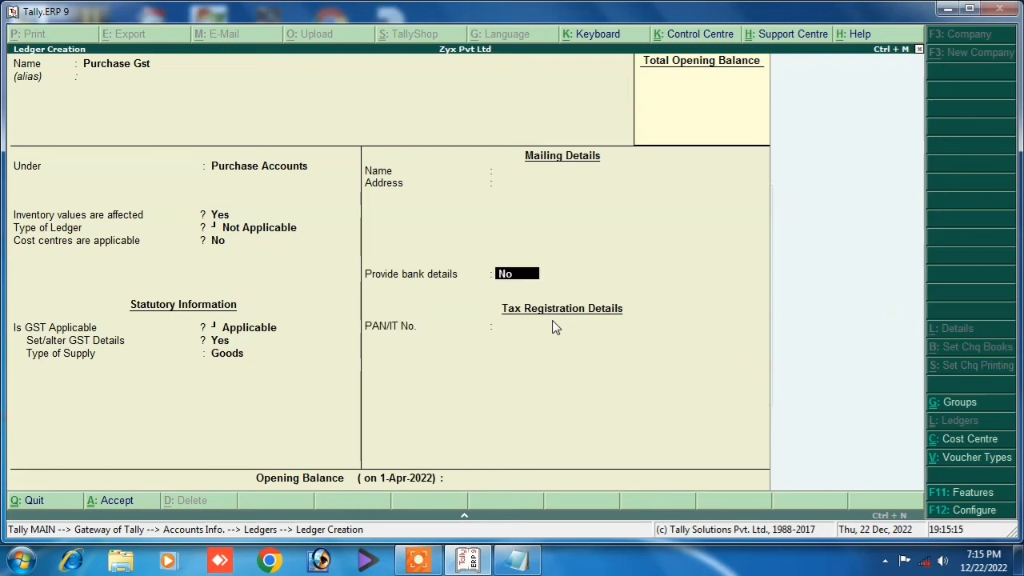
key("Return")
key("Return")
key("Return")
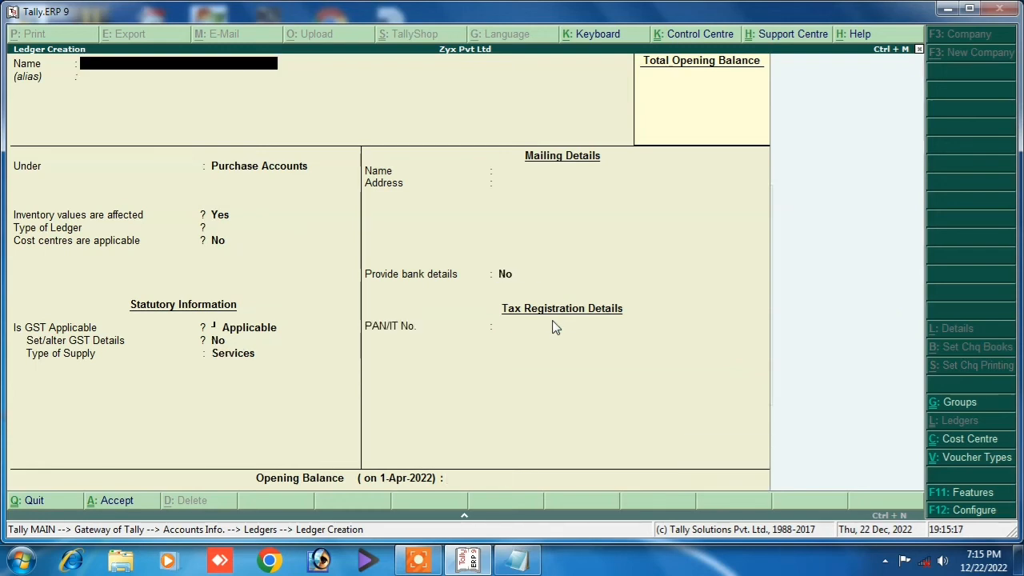
Create ledger 'Inputcgst @9%' under Duties & Taxes with duty type GST.
type("Input")
type("cgst")
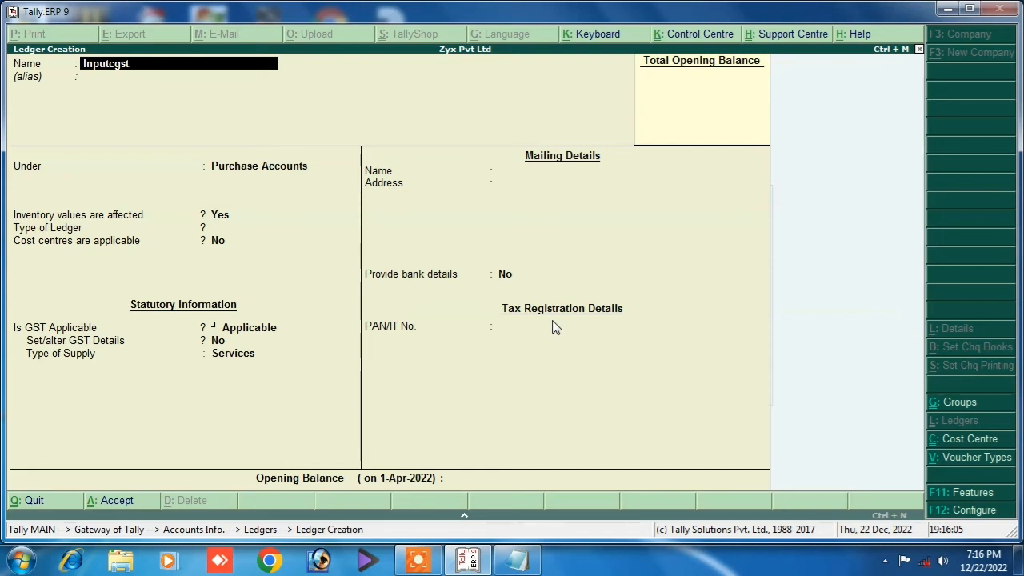
type(" @9%")
key("Return")
key("Return")
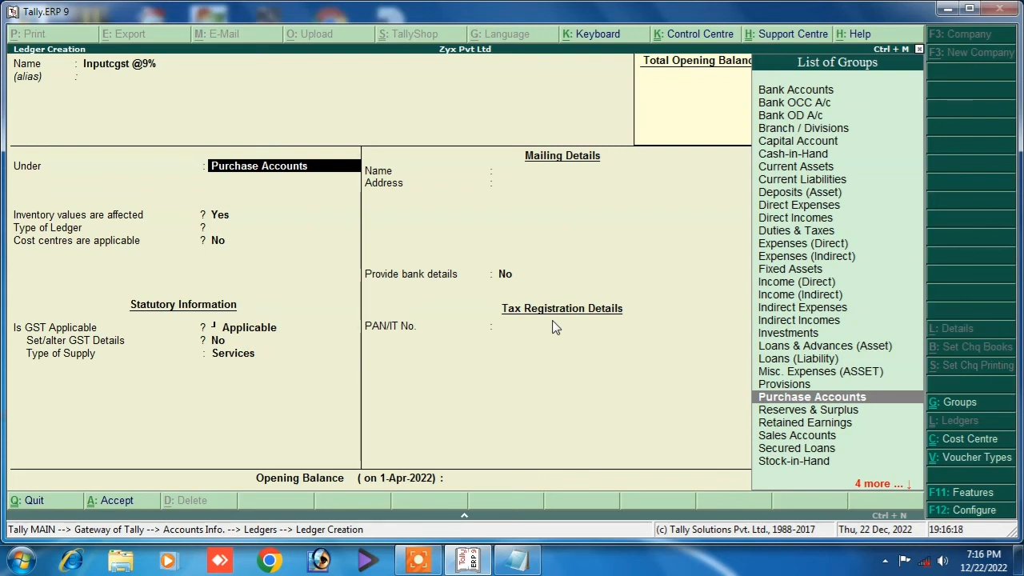
type("D")
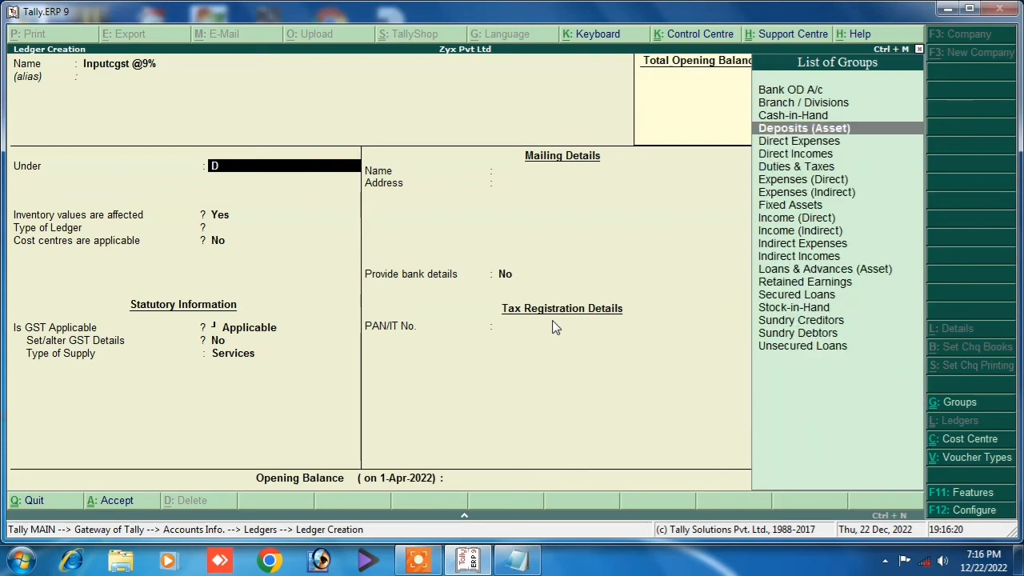
key("Down")
key("Down")
key("Down")
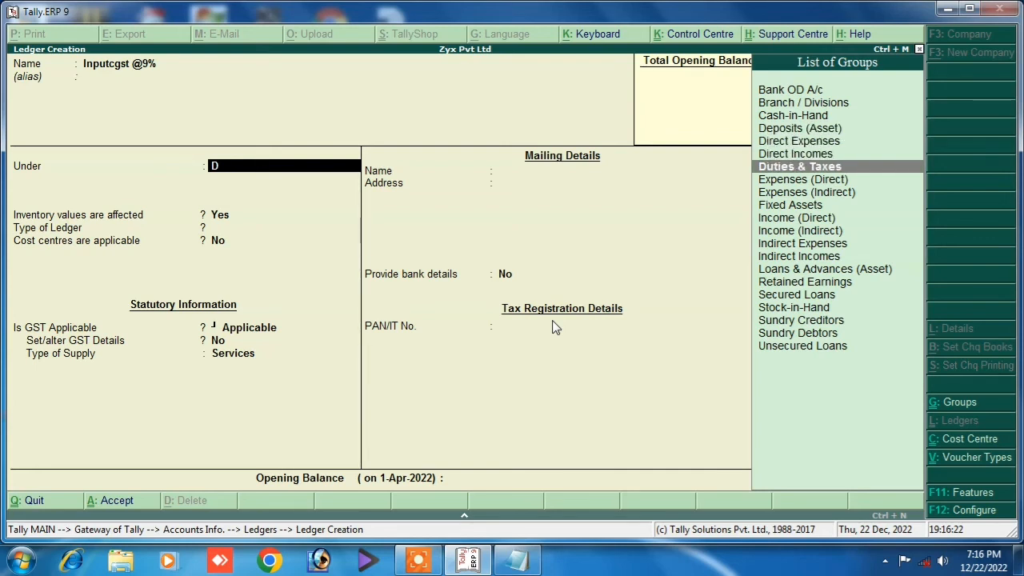
key("Return")
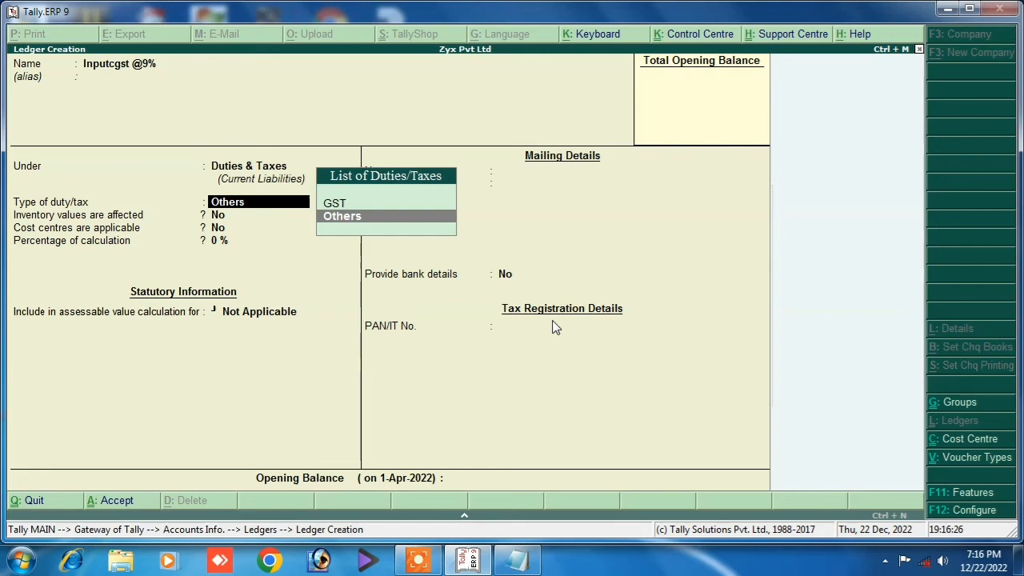
key("Up")
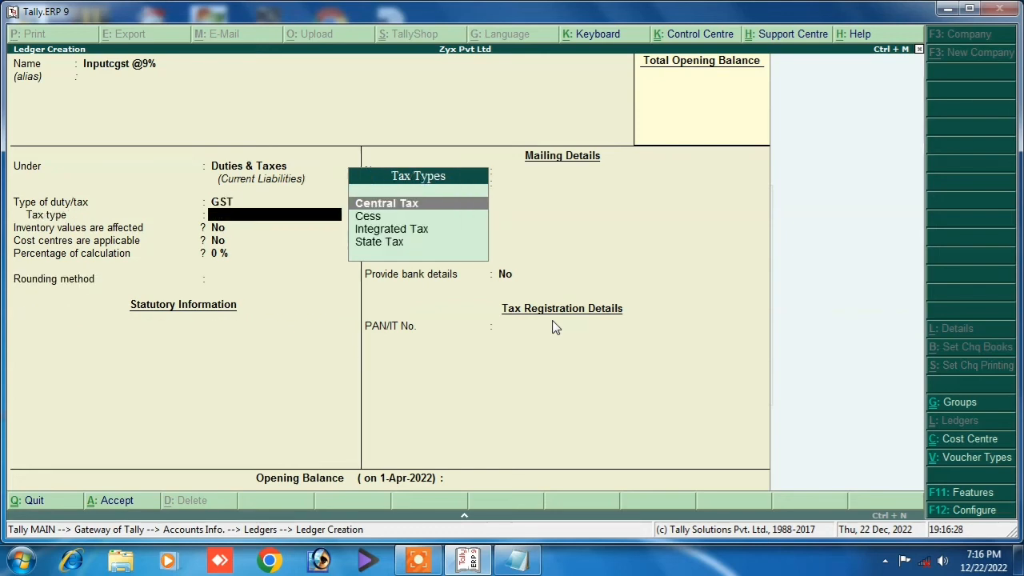
key("Return")
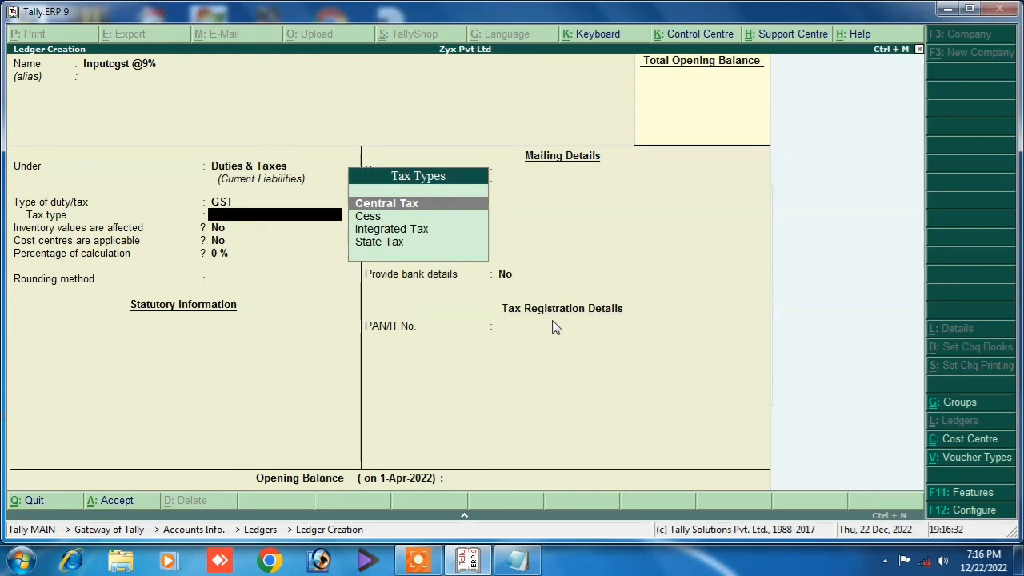
Set it to Central Tax at 9% with Normal Rounding and limit 0.
key("Return")
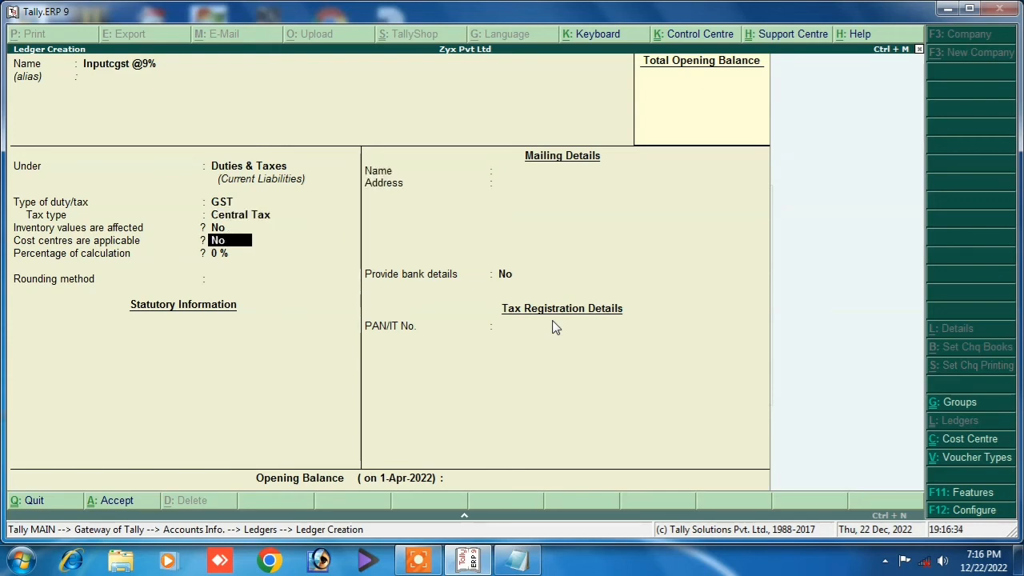
key("Return")
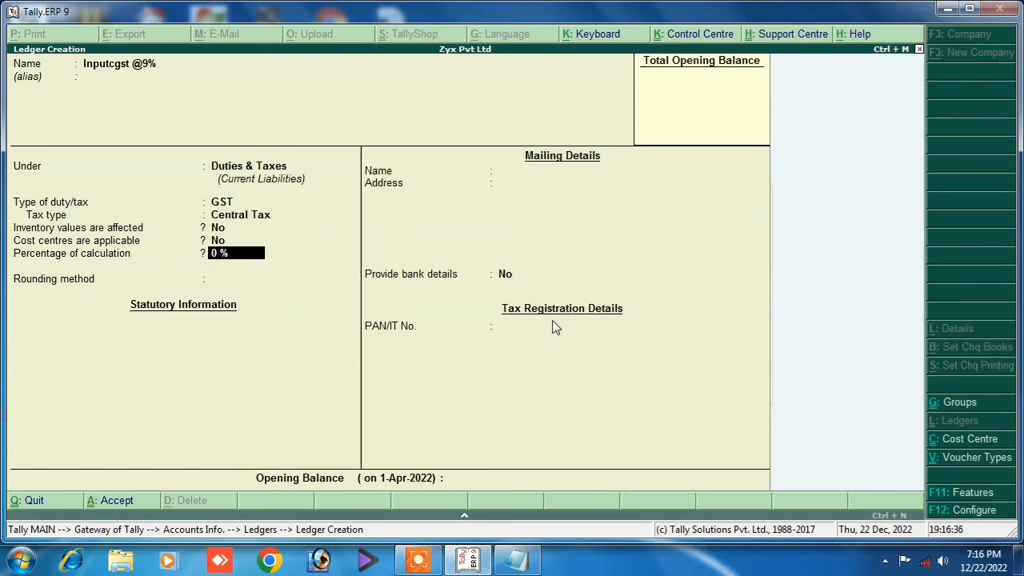
type("9")
key("Return")
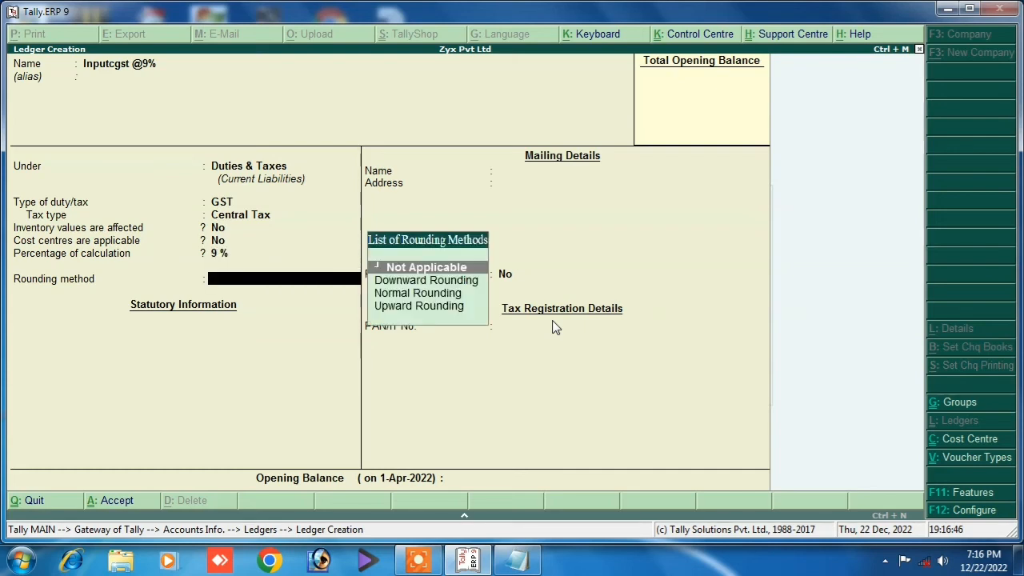
key("Down")
key("Down")
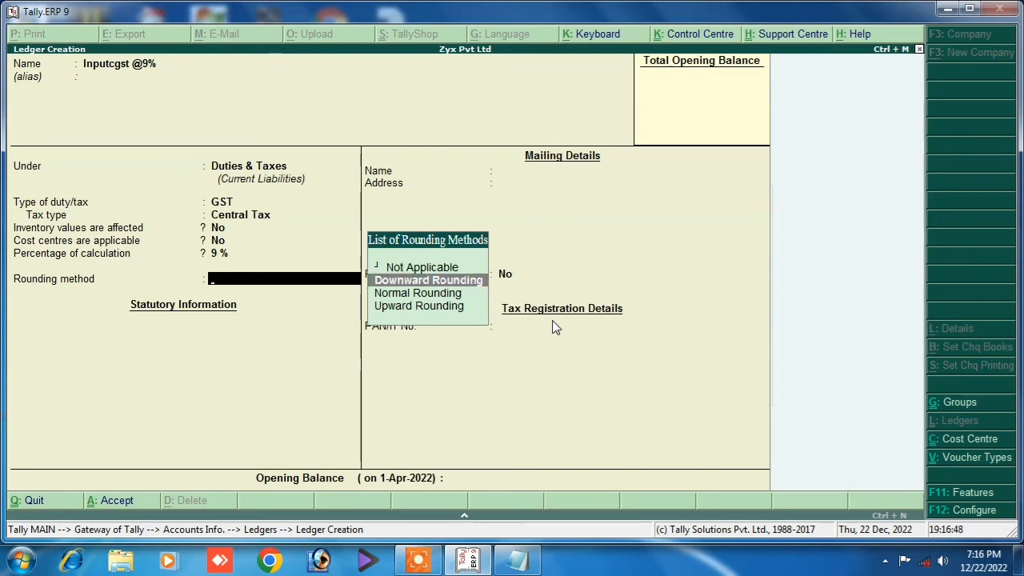
key("Return")
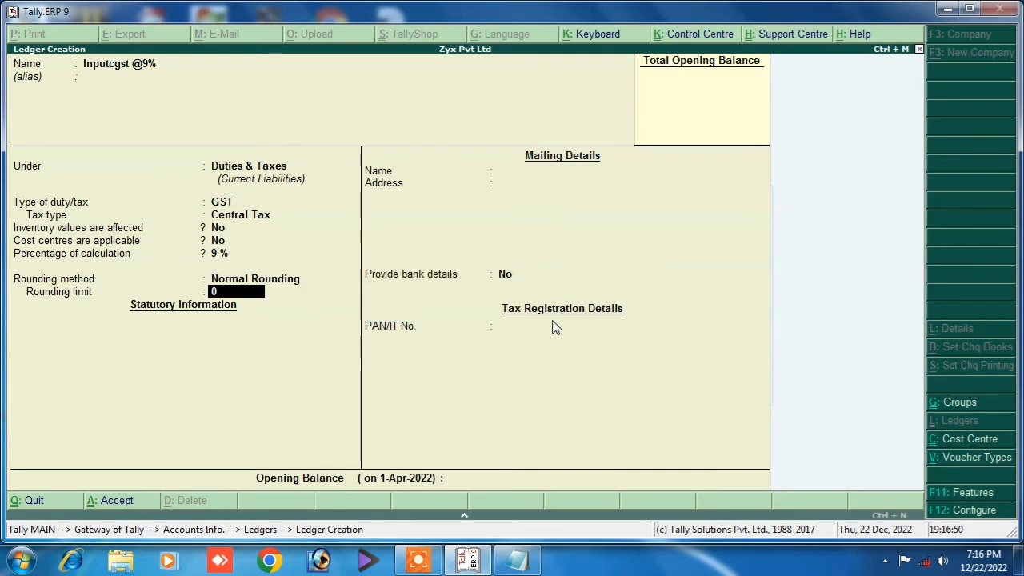
key("Return")
key("Return")
key("Return")
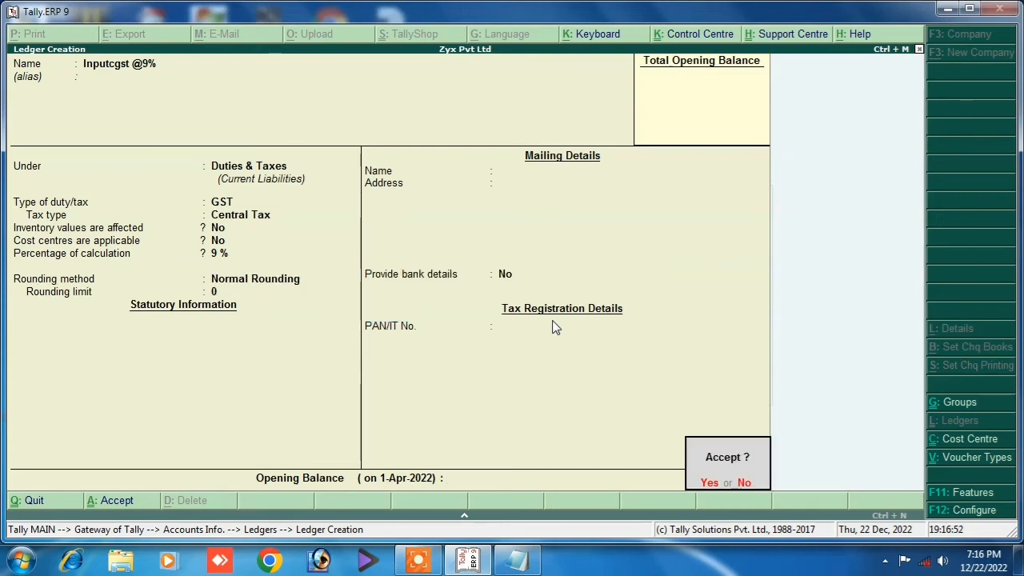
key("Return")
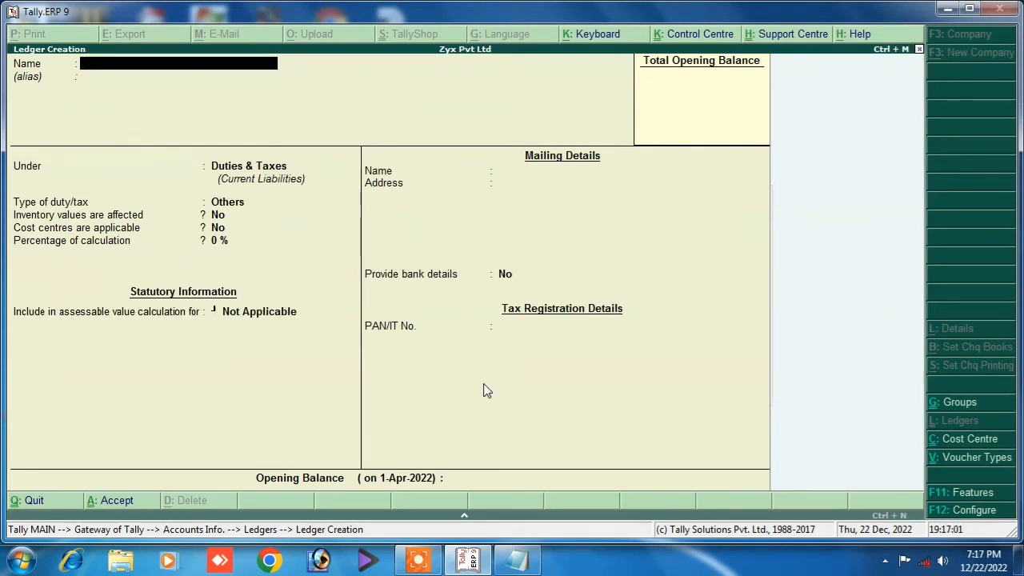
Create ledger 'Input Sgst @9%' under Duties & Taxes with duty type GST.
type("Input Sgst")
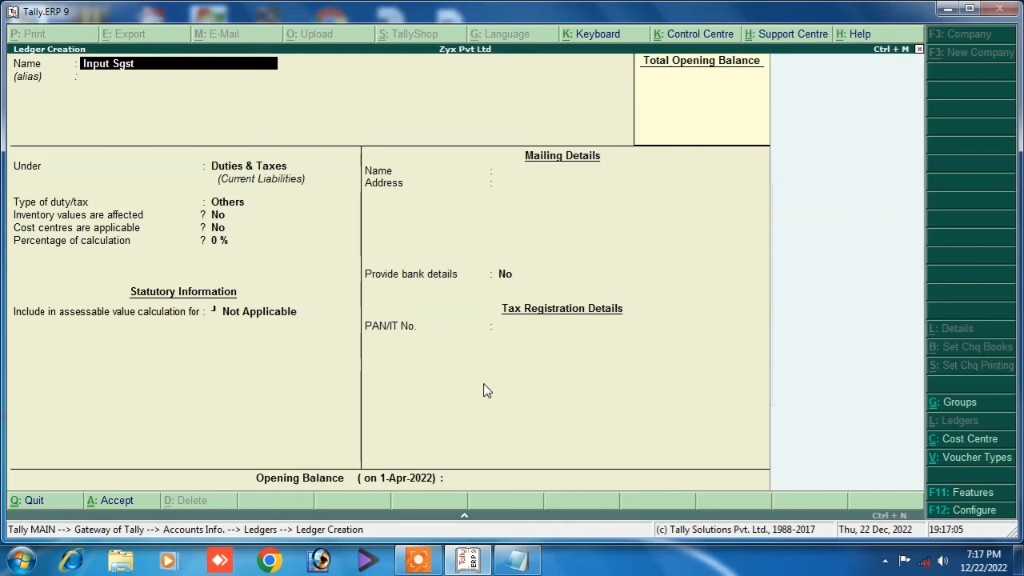
type("@9%")
key("Return")
key("Return")
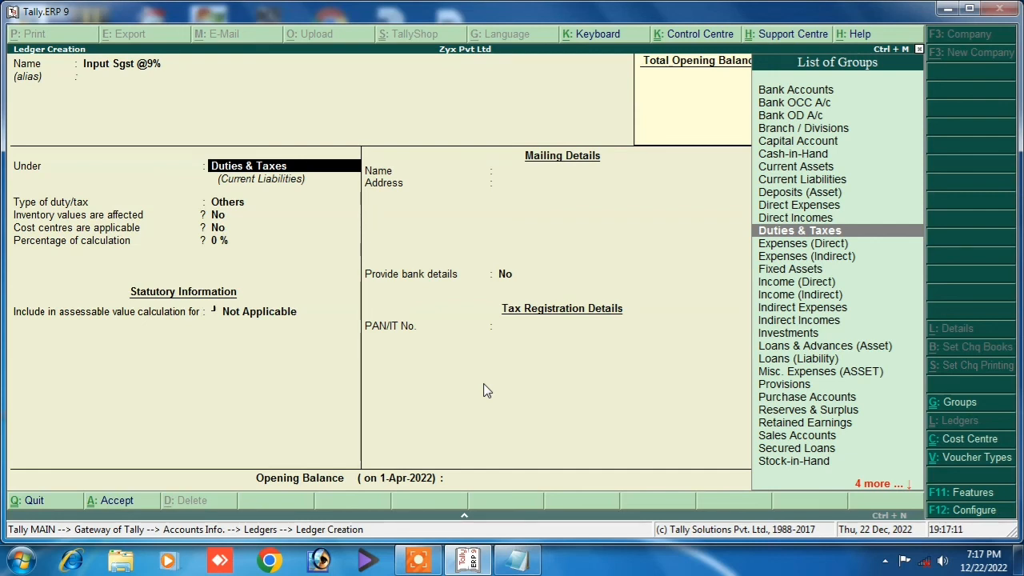
key("Return")
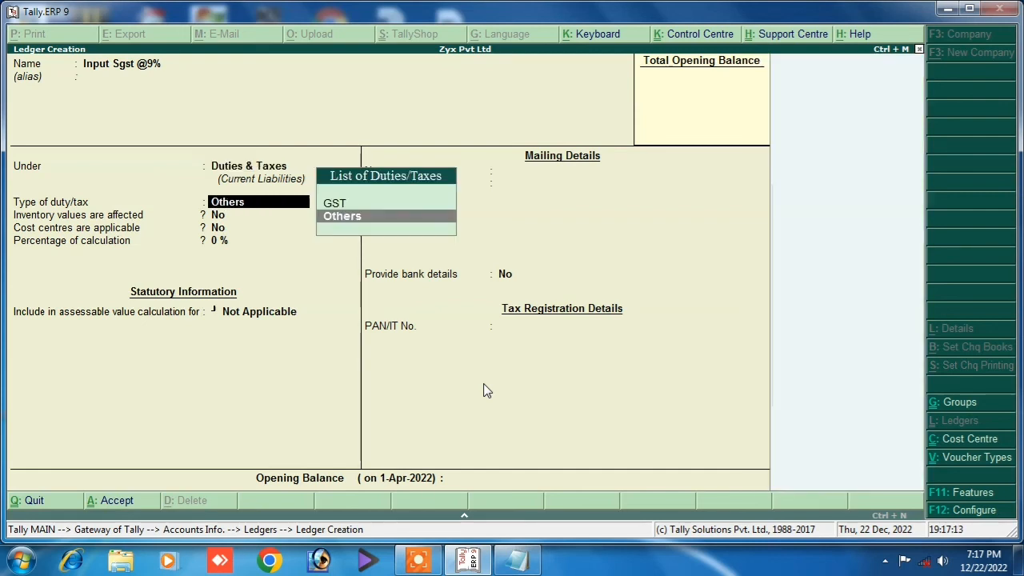
key("Up")
key("Return")
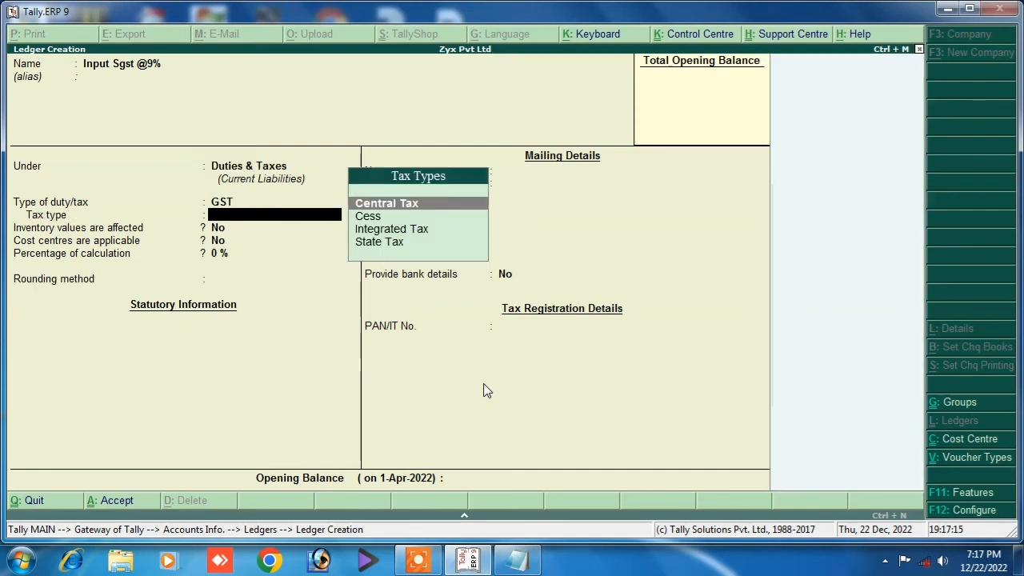
Set it to State Tax at 9% with Normal Rounding and limit 0.
key("Down")
key("Down")
key("Down")
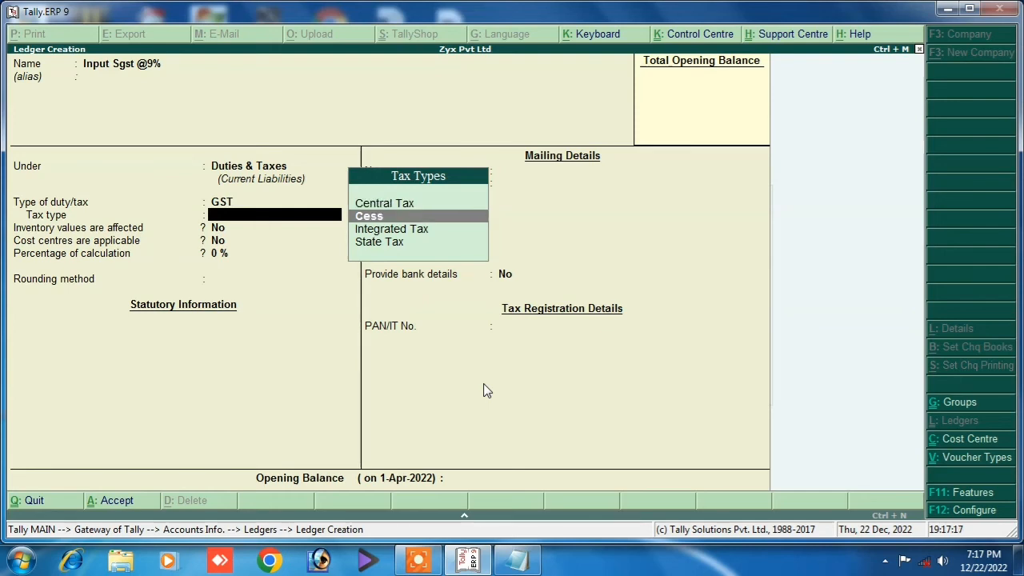
key("Return")
key("Return")
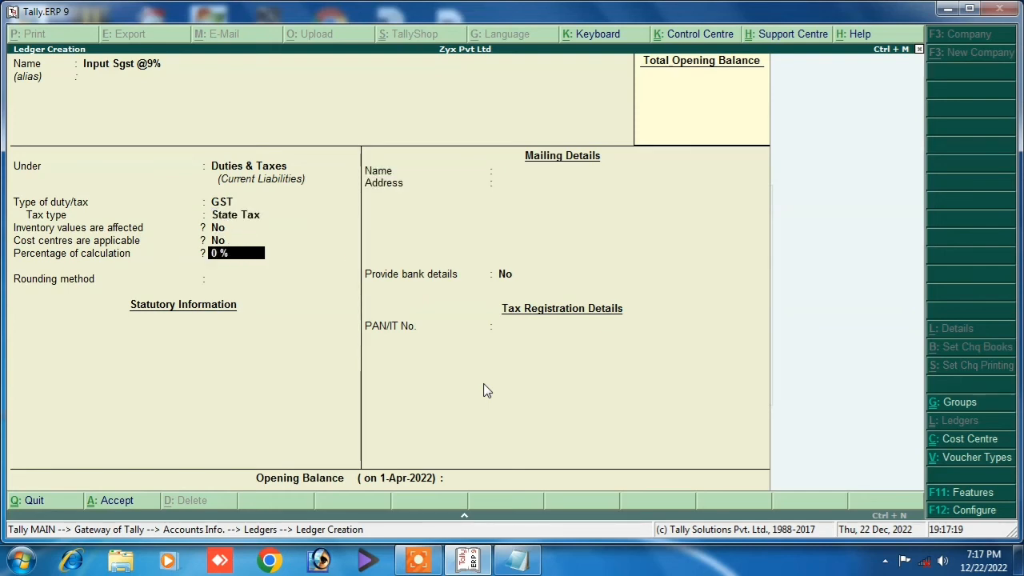
type("9")
key("Return")
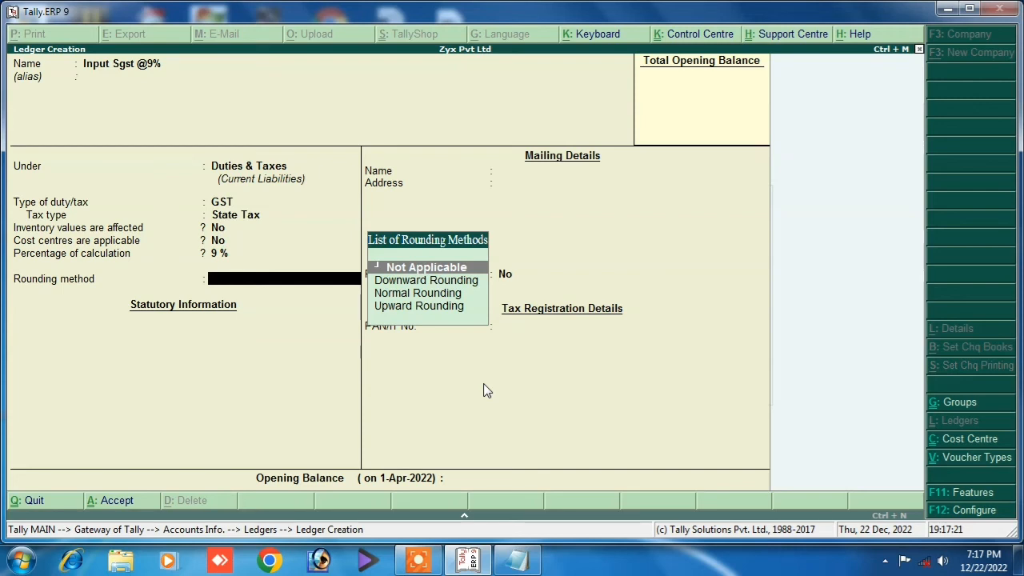
key("Down")
key("Down")
key("Return")
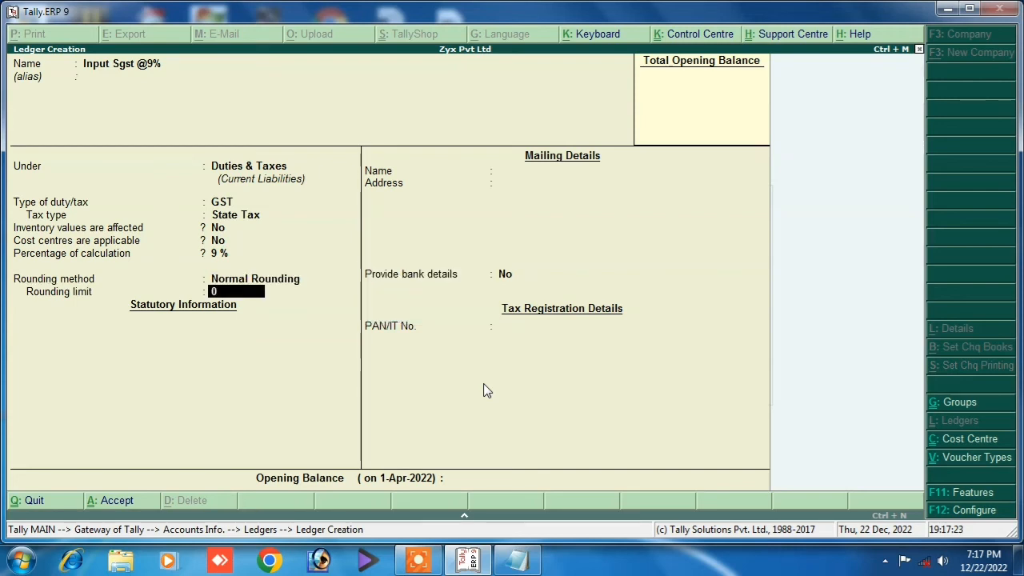
key("Return")
key("Return")
key("Return")
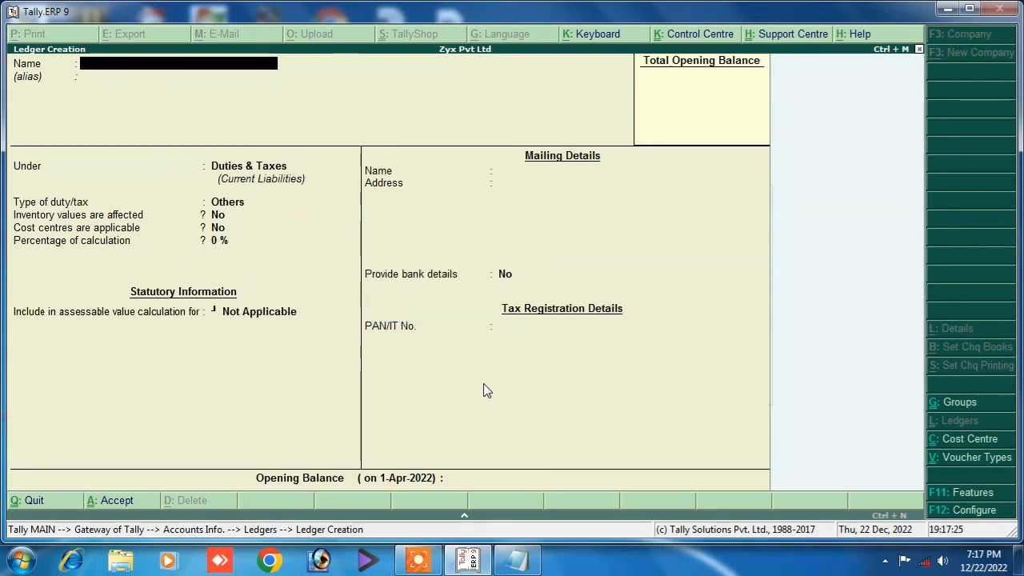
Create ledger 'Sales Gst' under Sales Accounts, inventory affected, GST Applicable, GST details opened.
type("Sales Gst")
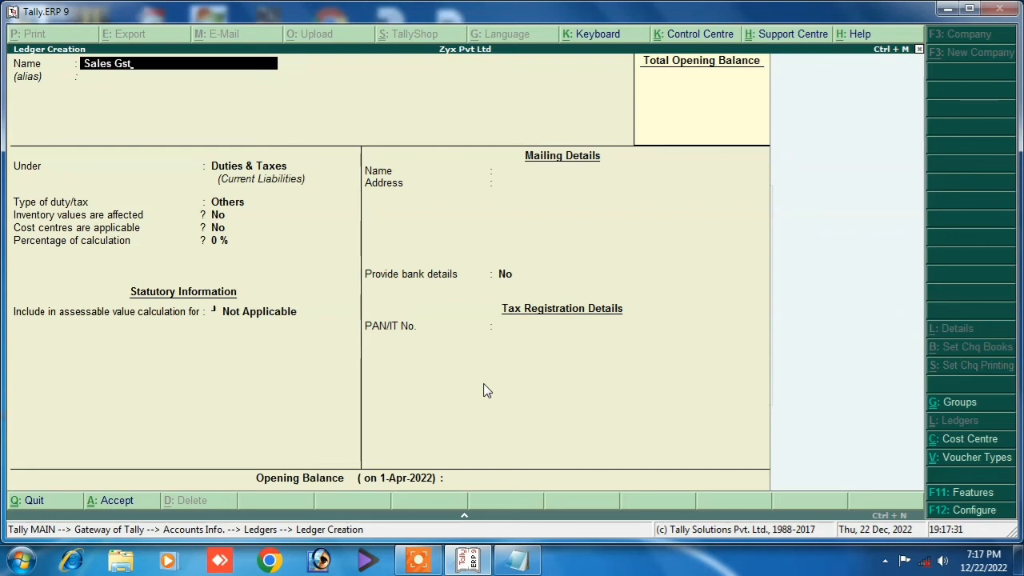
key("Return")
key("Return")
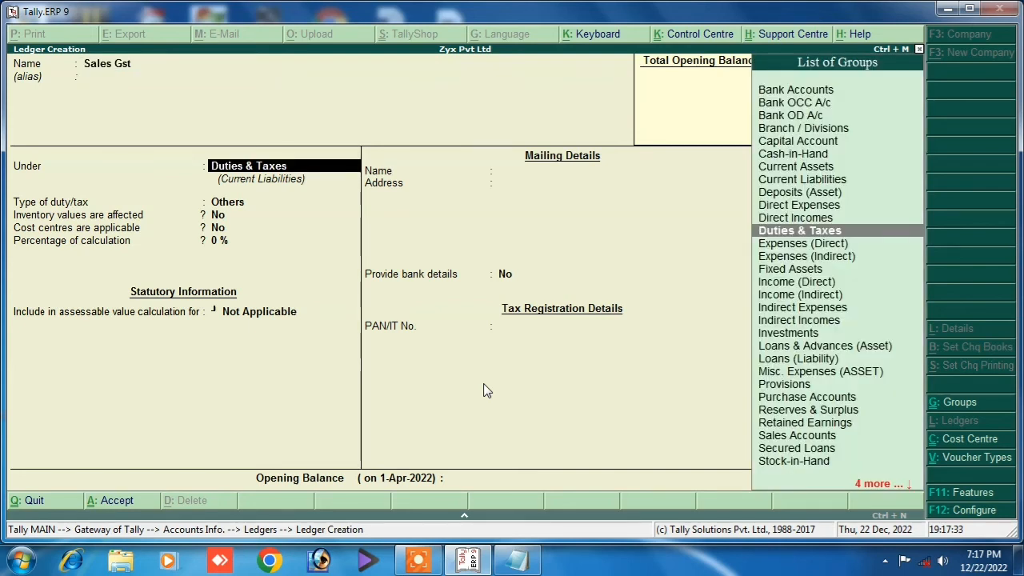
type("Sa")
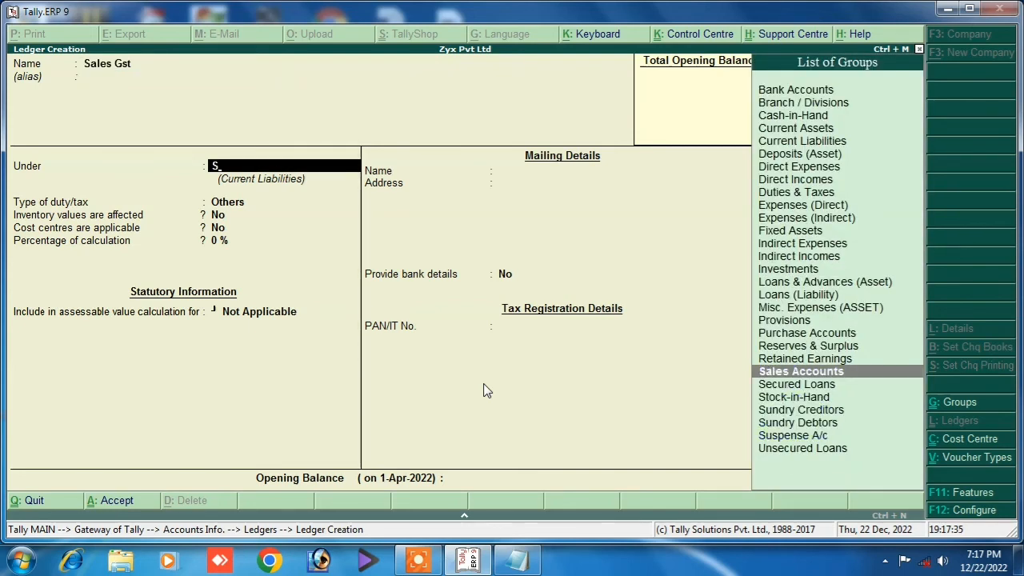
key("Return")
key("Return")
key("Return")
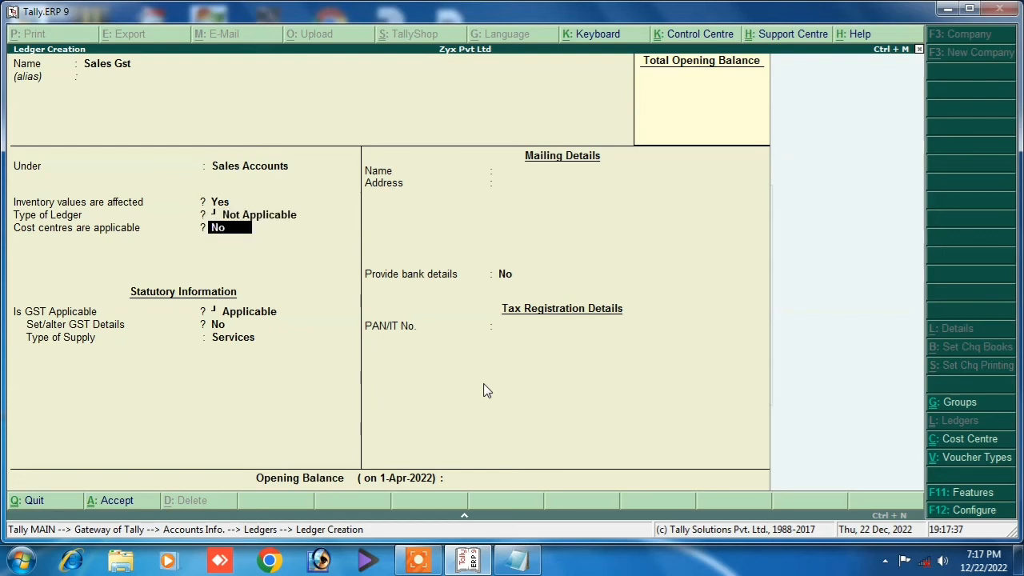
key("Return")
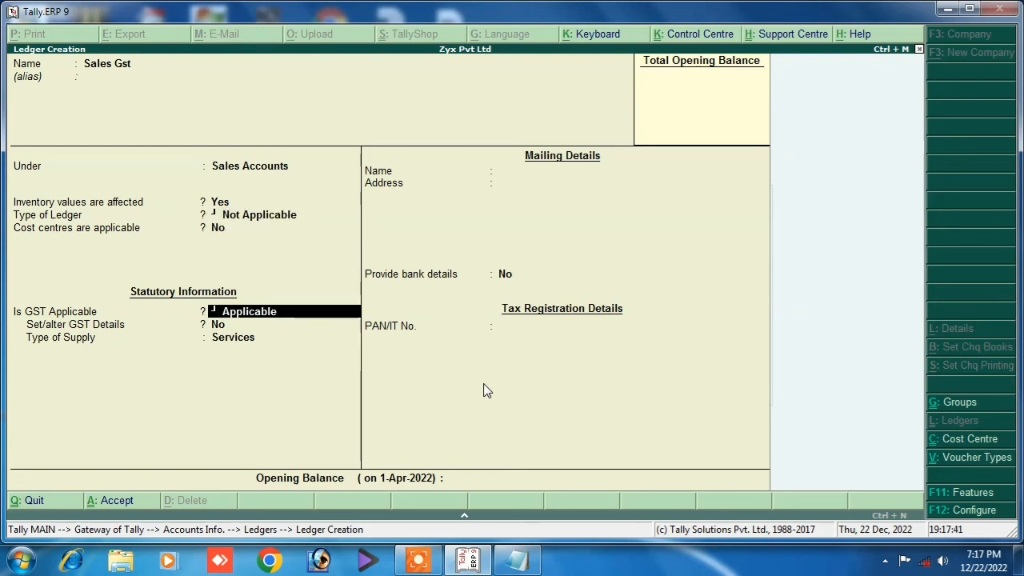
key("Return")
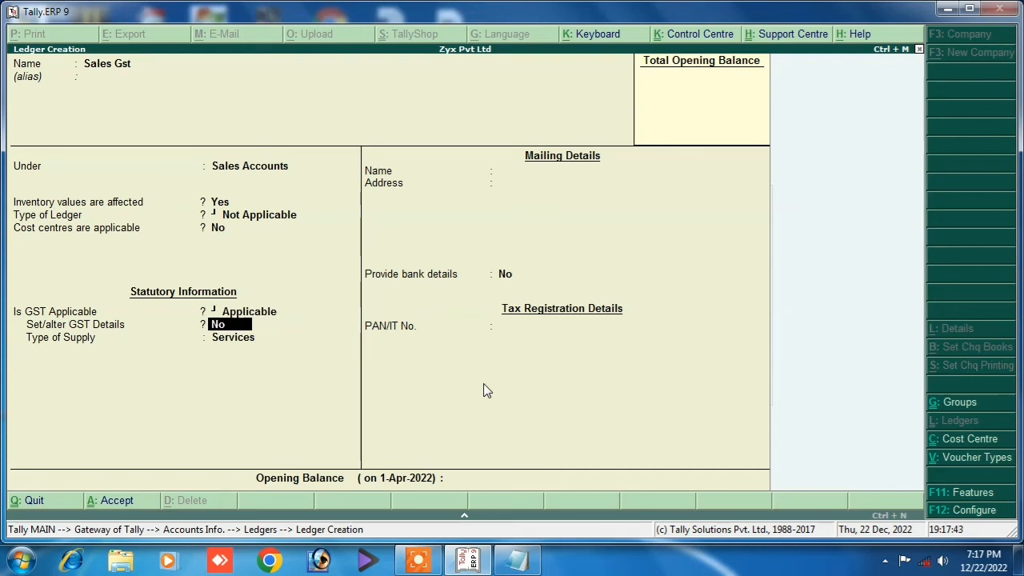
key("Return")
Enter description 'Goods', nature Sales Taxable and 18% integrated tax in the GST details.
type("Go")
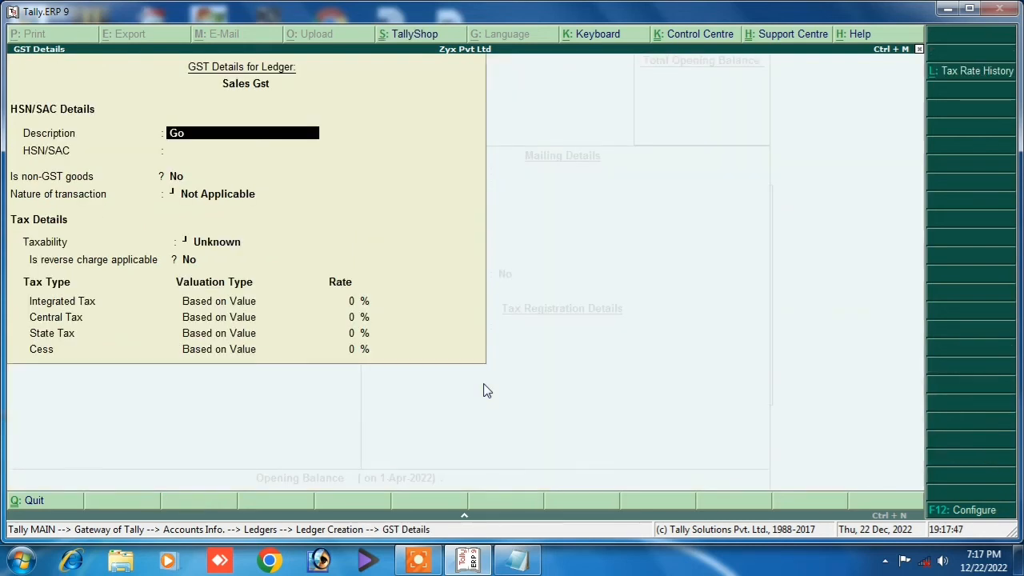
type("ods")
key("Return")
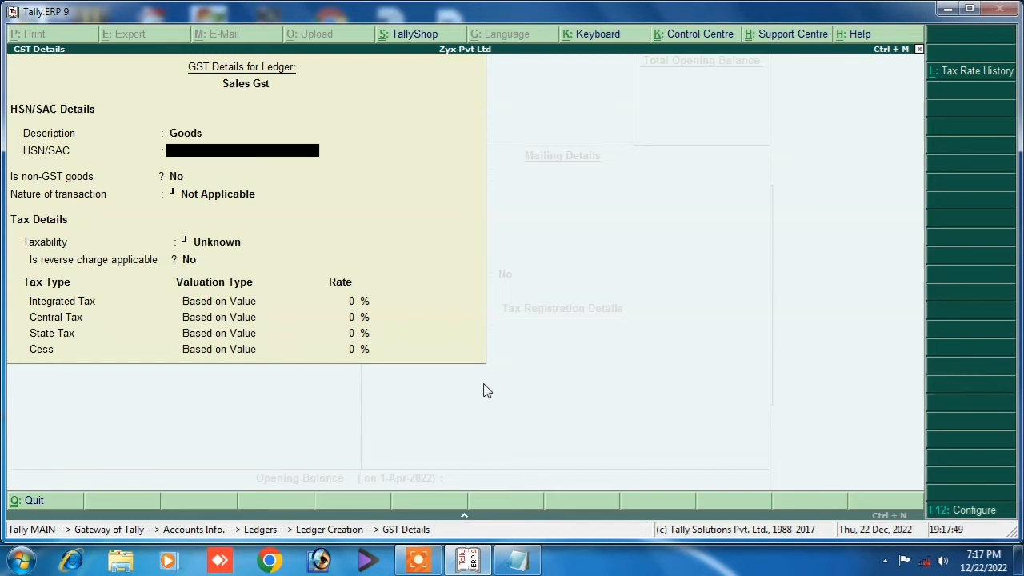
key("Return")
key("Return")
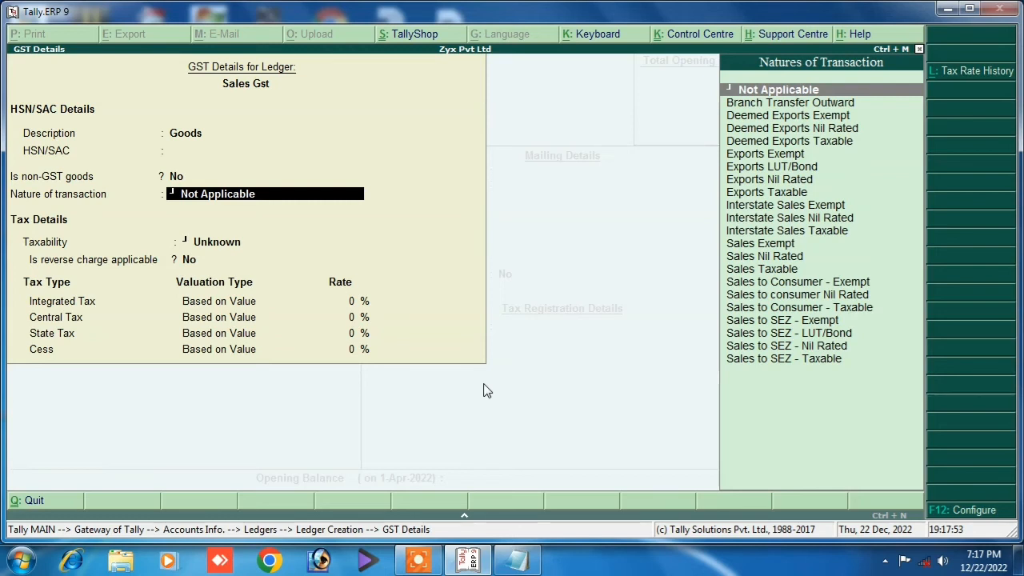
key("Down")
key("Down")
key("Down")
key("Down")
key("Down")
key("Down")
key("Down")
key("Down")
key("Down")
key("Down")
key("Down")
key("Down")
key("Down")
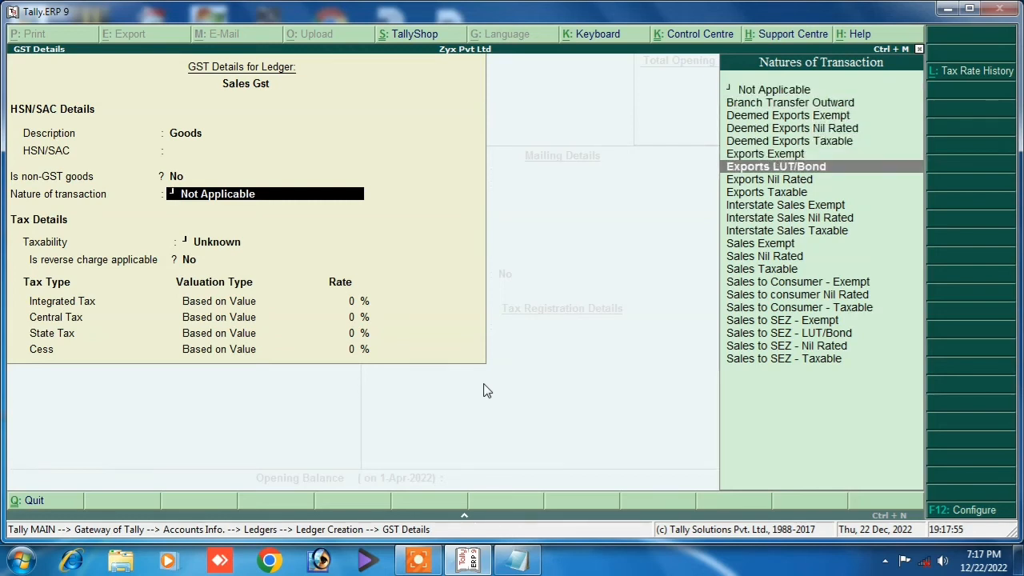
key("Down")
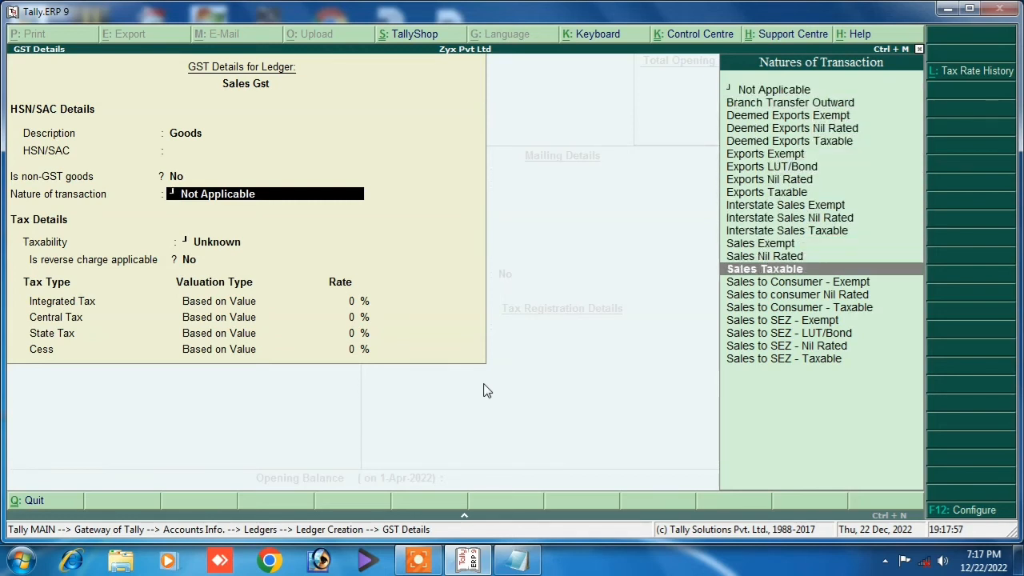
key("Return")
key("Return")
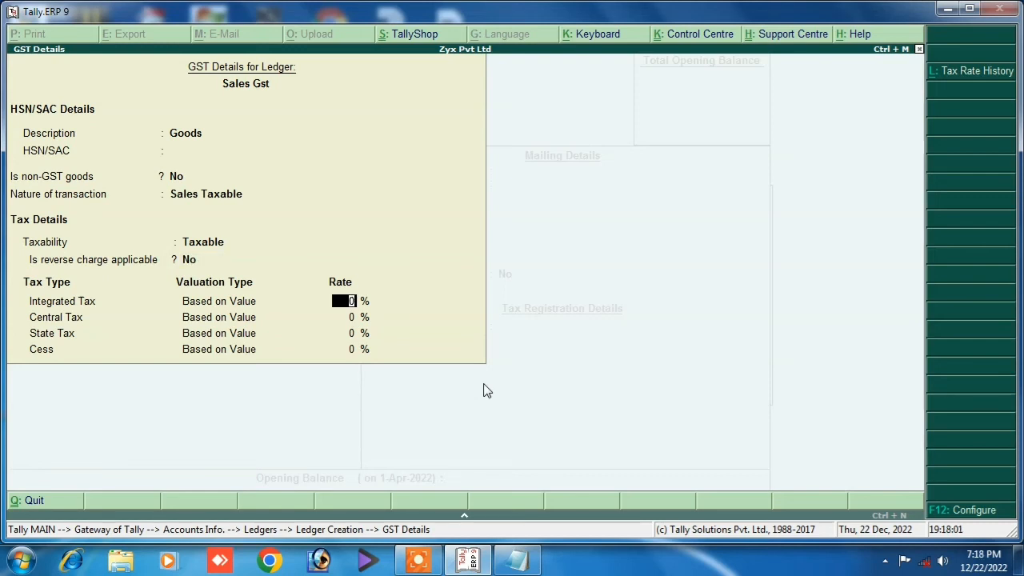
type("18")
key("Return")
key("Return")
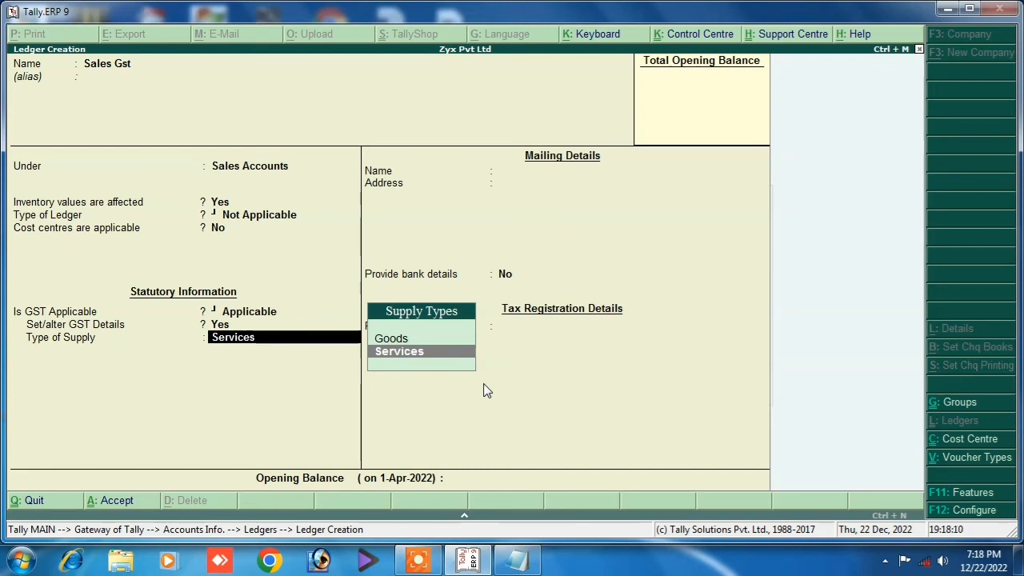
Set type of supply to Goods and save the Sales Gst ledger.
key("Up")
key("Return")
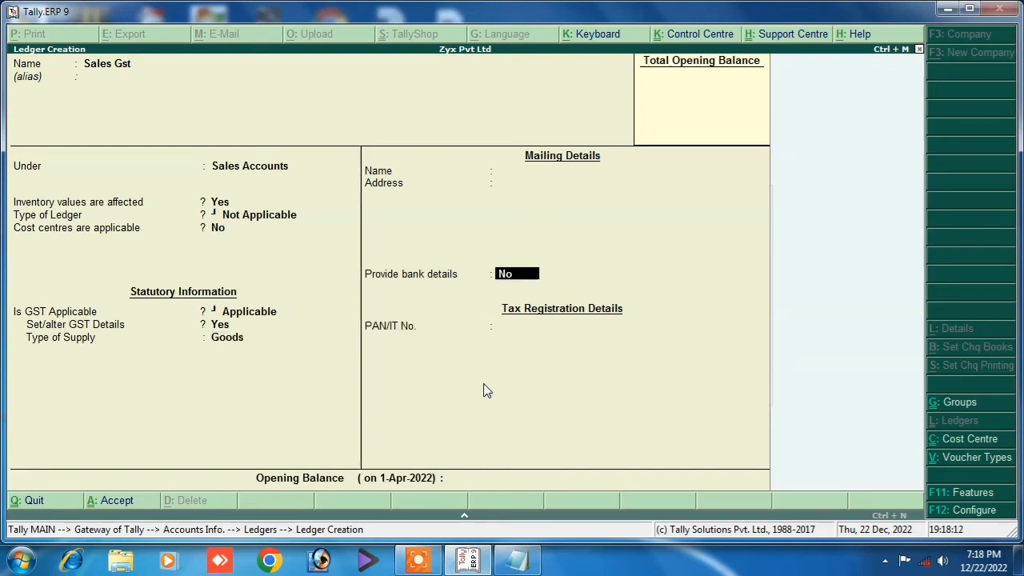
key("Return")
key("Return")
key("Return")
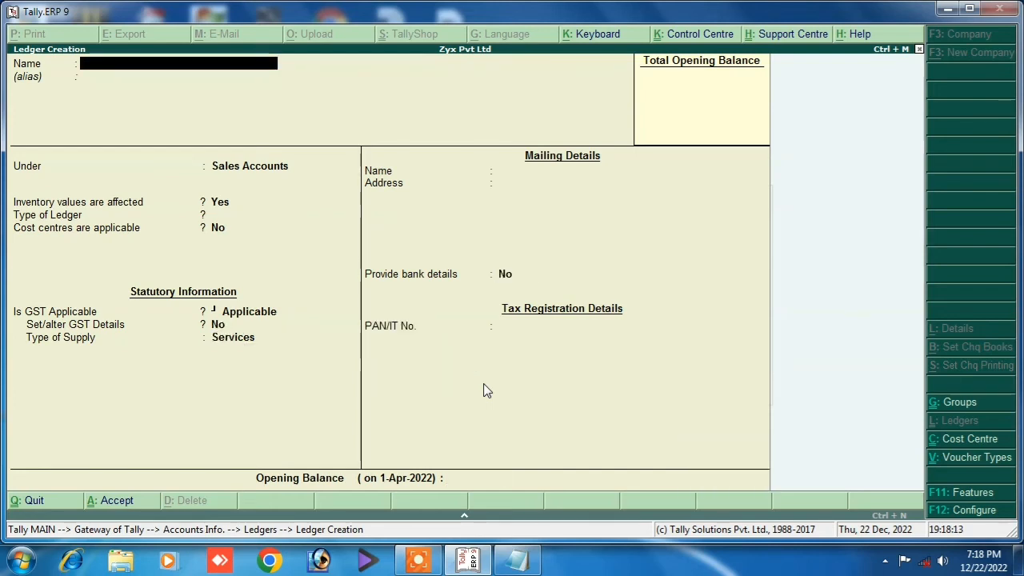
Create ledger 'Output cgst @9%' under Duties & Taxes with duty type GST.
type("Output cgst")
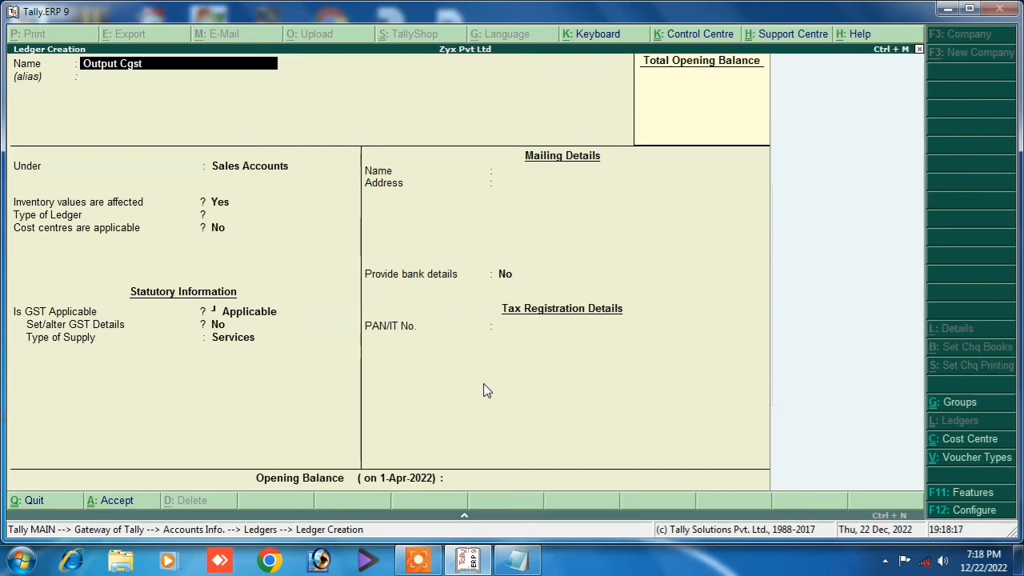
type(" @9%")
key("Return")
key("Return")
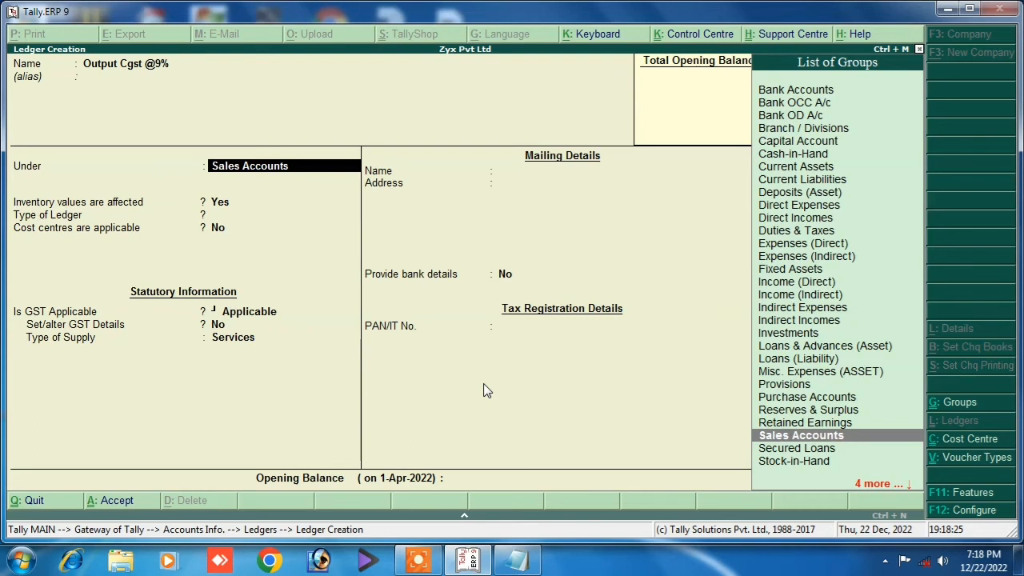
type("Du")
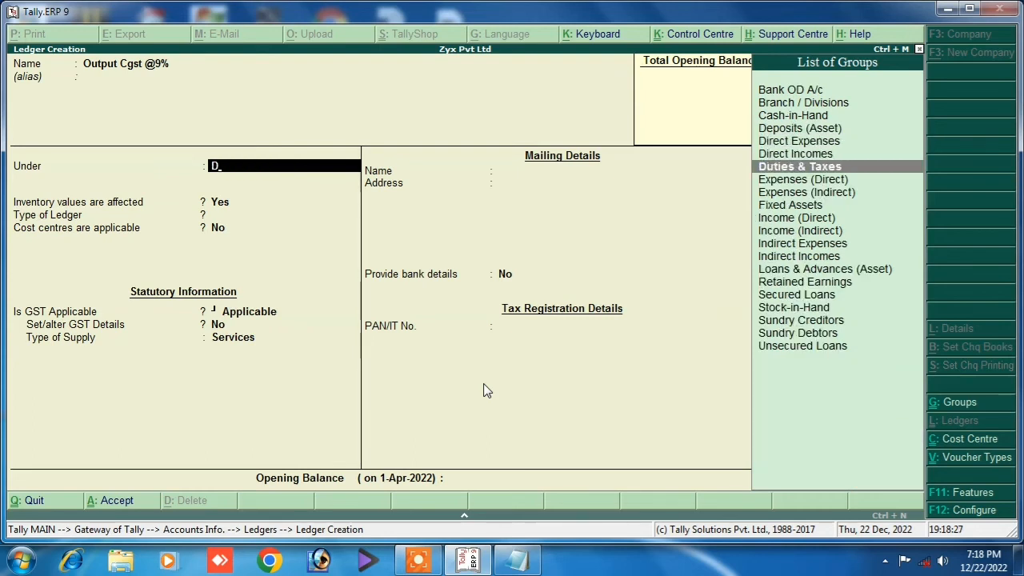
key("Return")
key("Up")
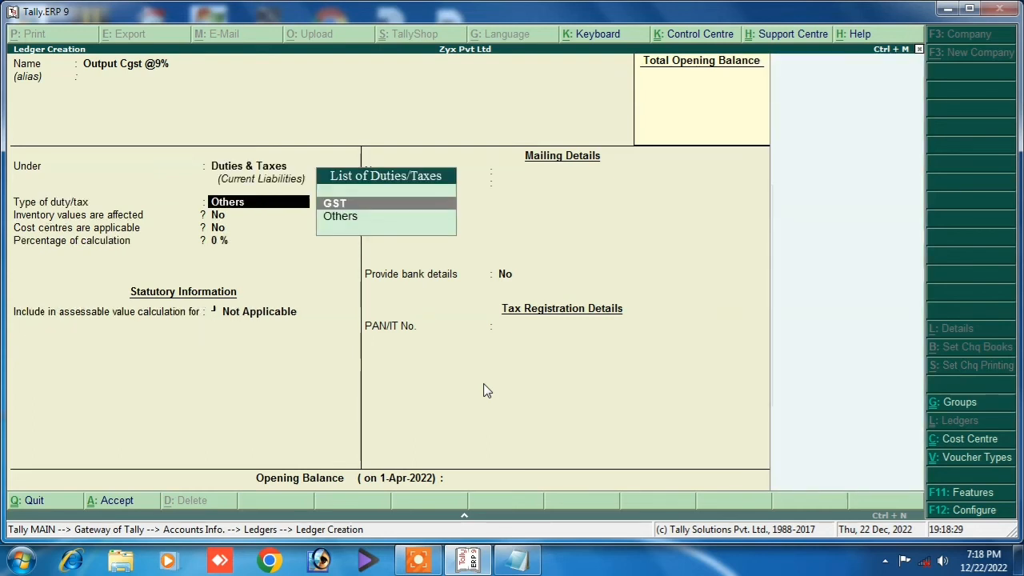
key("Return")
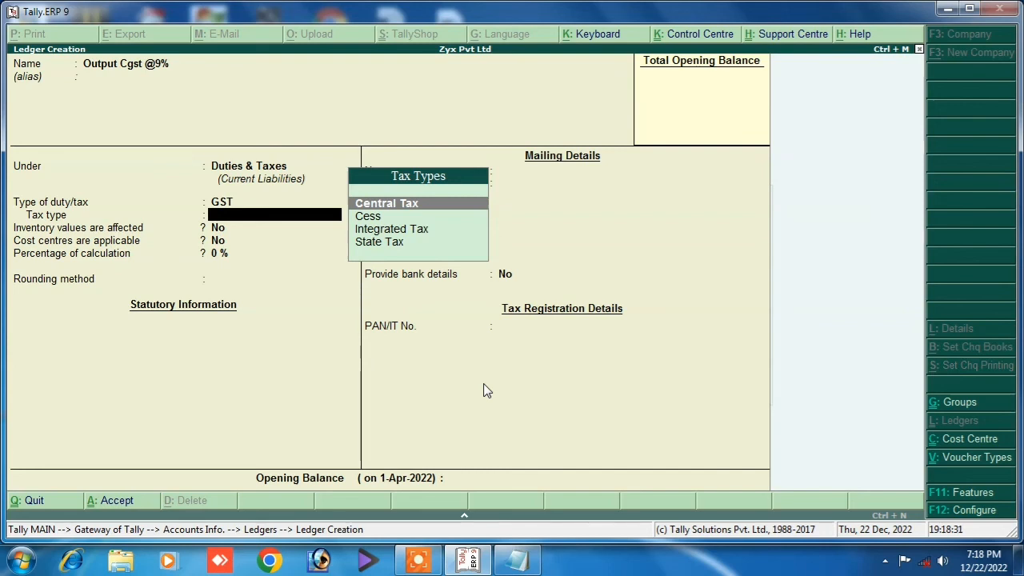
Set it to Central Tax at 9% with Normal Rounding and save it.
key("Return")
key("Return")
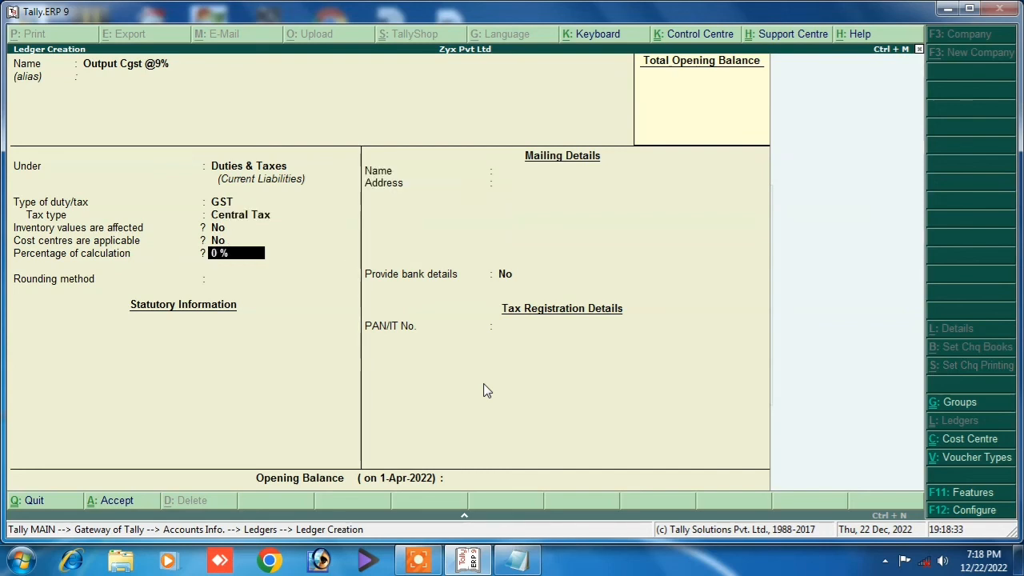
type("9")
key("Return")
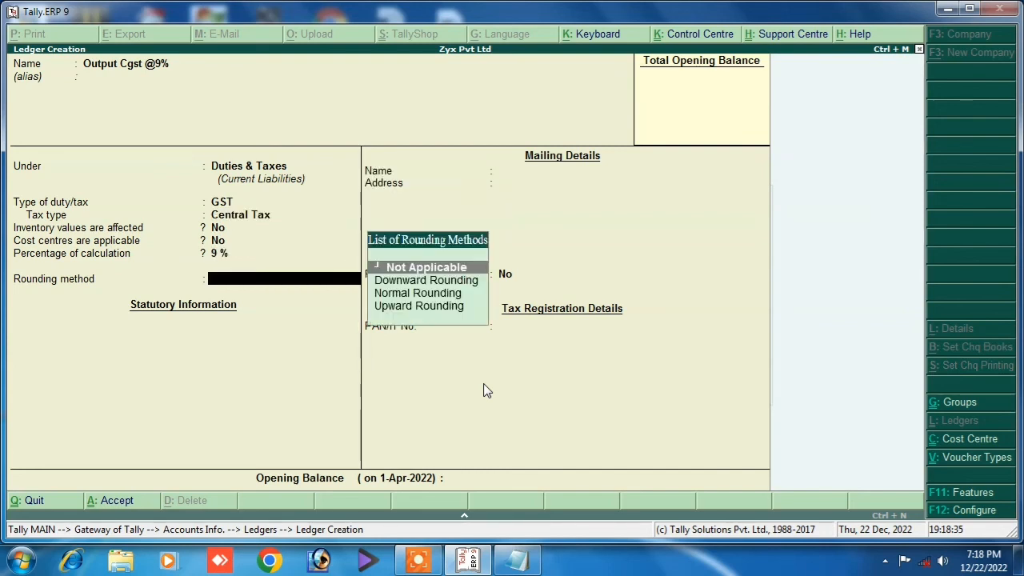
key("Down")
key("Down")
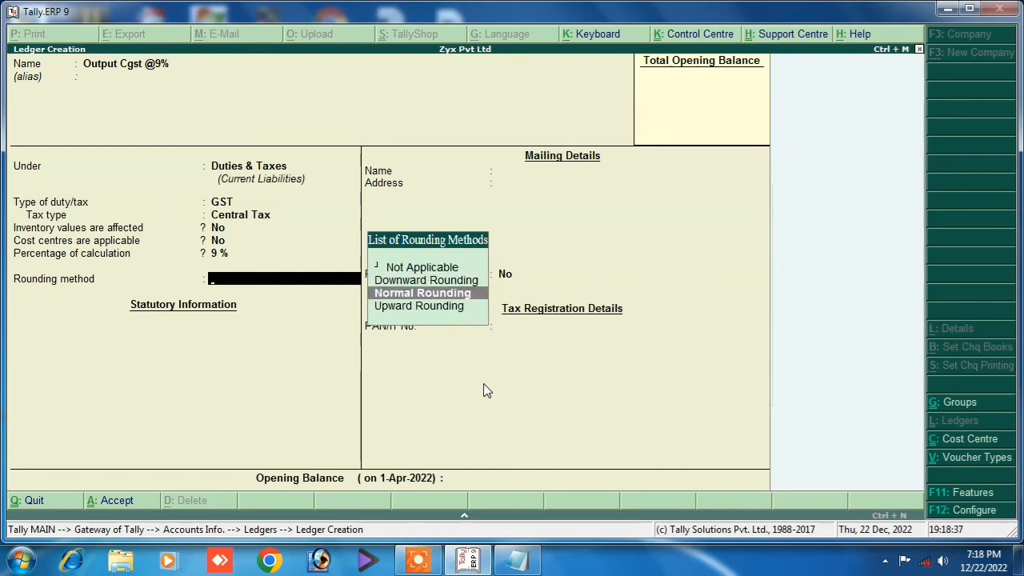
key("Return")
key("Return")
key("Return")
key("Return")
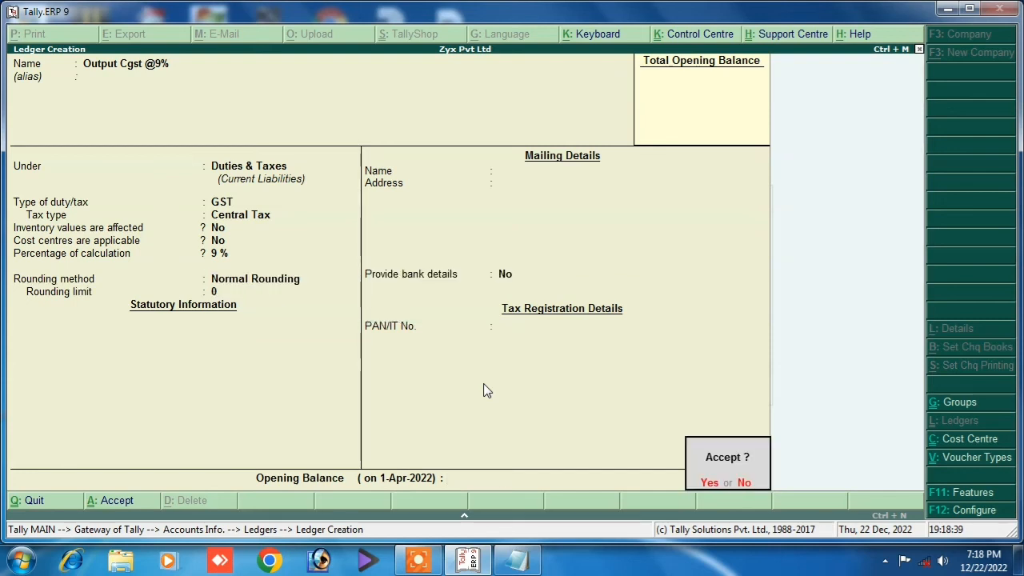
key("Return")
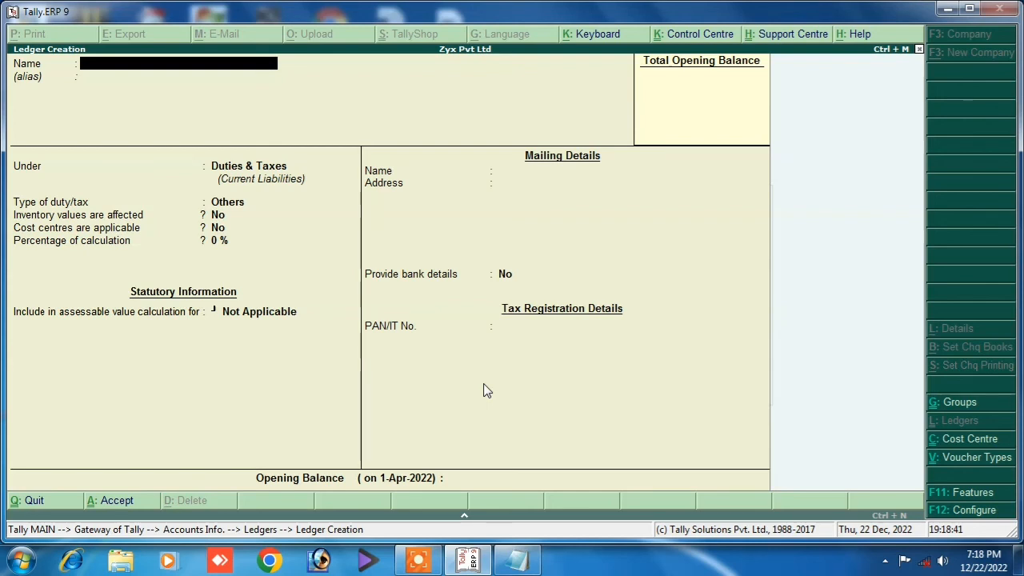
Create ledger 'Output Sgst @9%' under Duties & Taxes with duty type GST.
type("Output Sgst @")
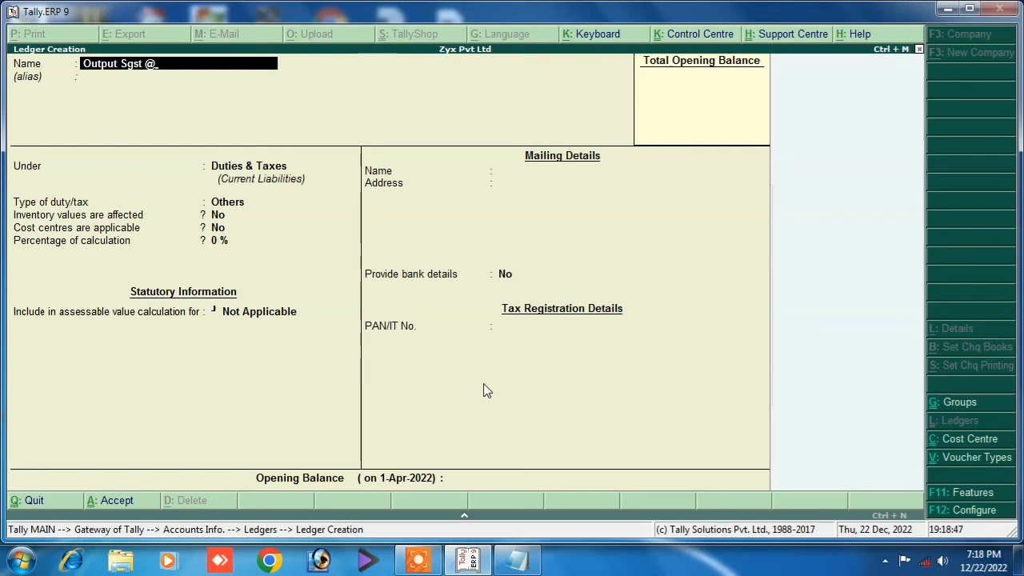
type("9%")
key("Return")
key("Return")
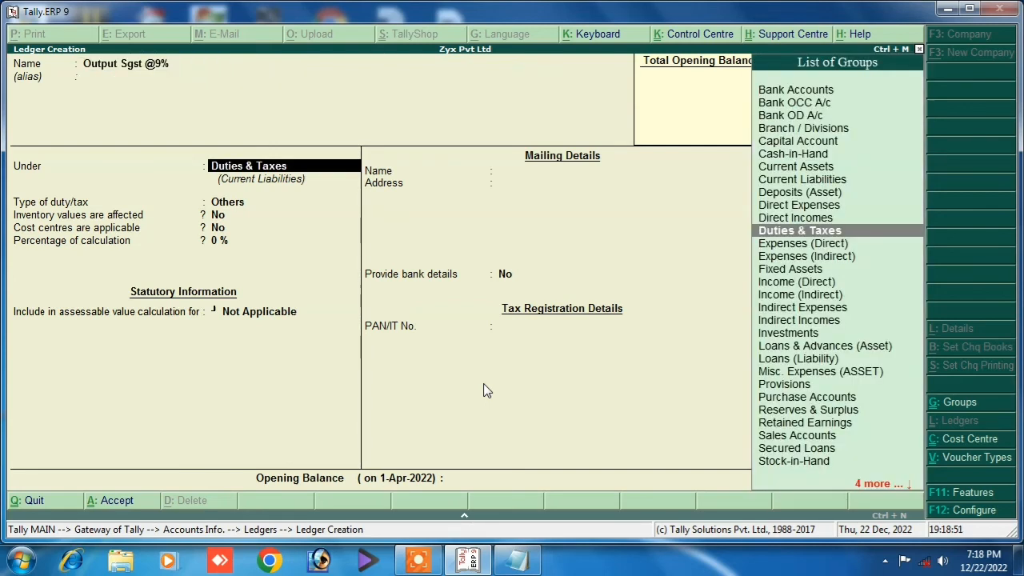
key("Return")
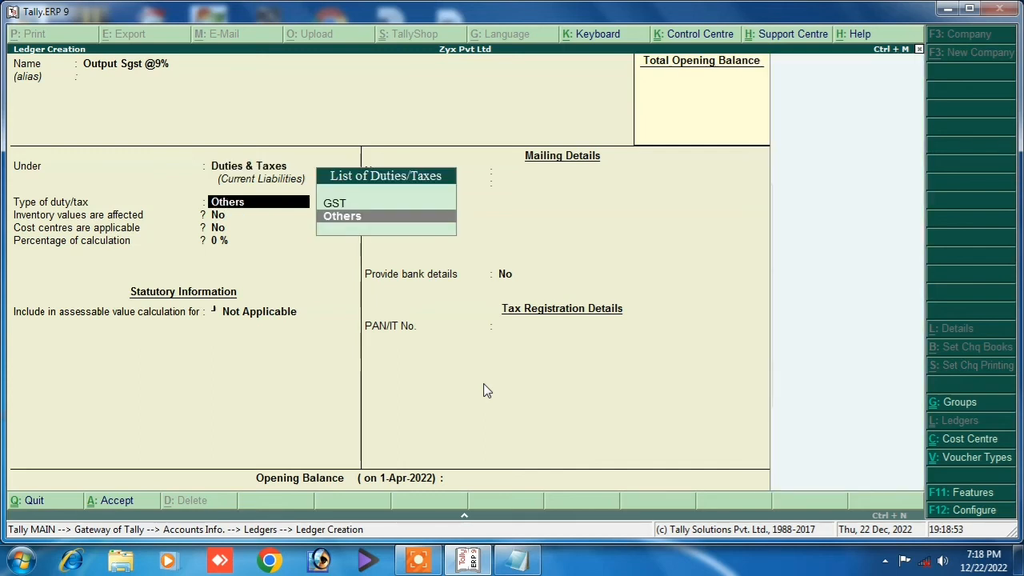
key("Up")
key("Return")
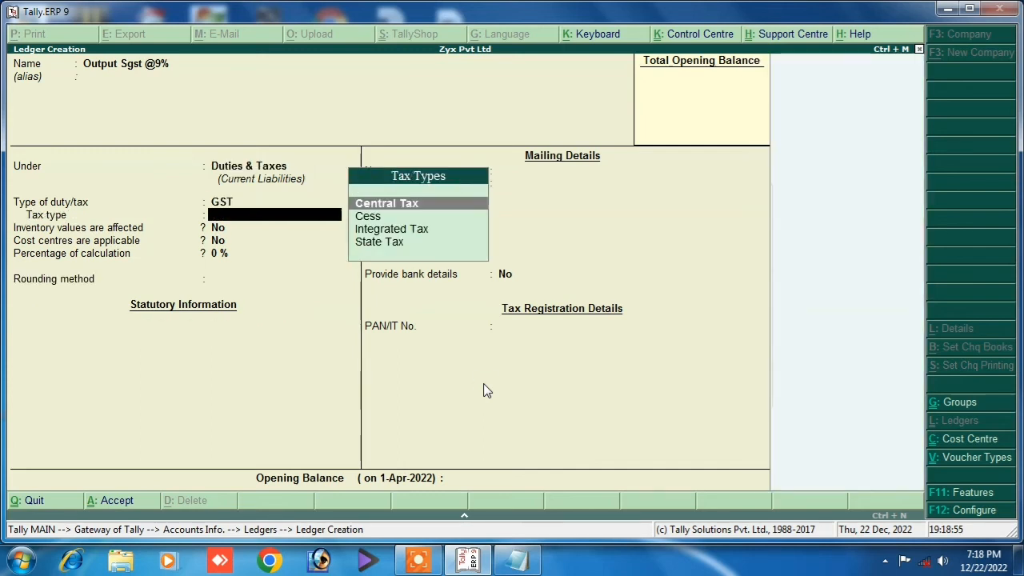
Set it to State Tax at 9% with Normal Rounding.
key("Down")
key("Down")
key("Down")
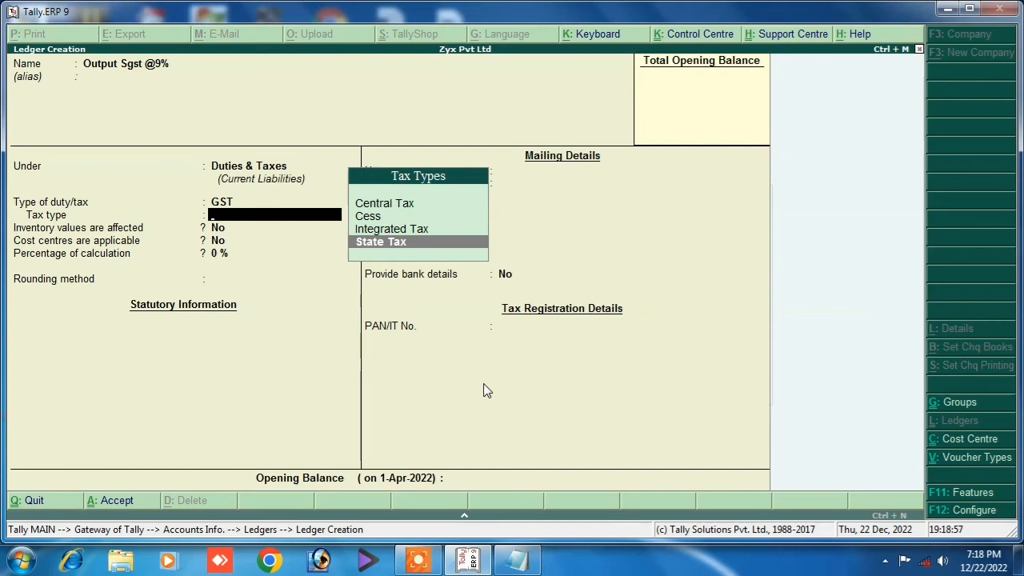
key("Return")
key("Return")
key("Return")
type("9")
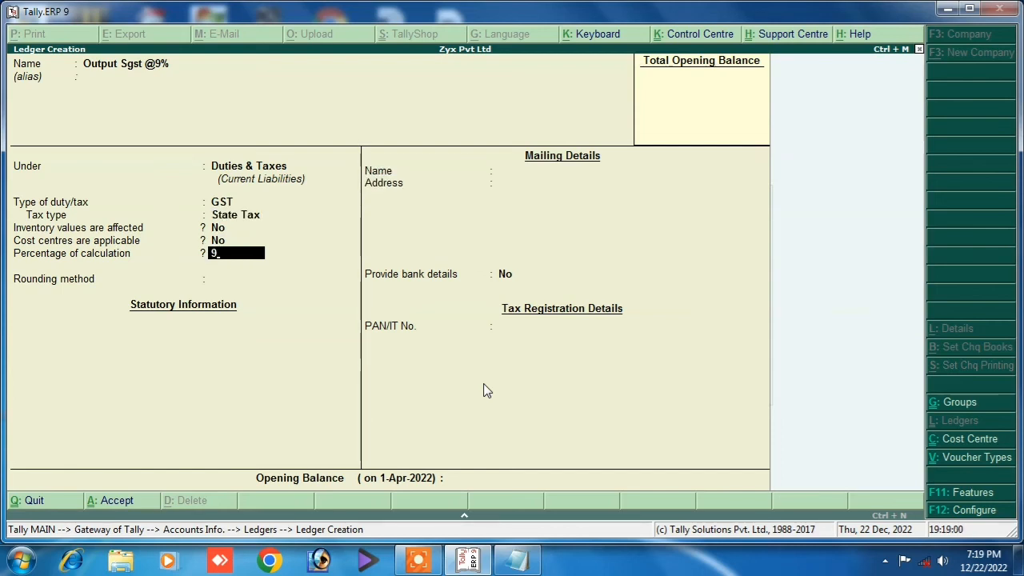
key("Return")
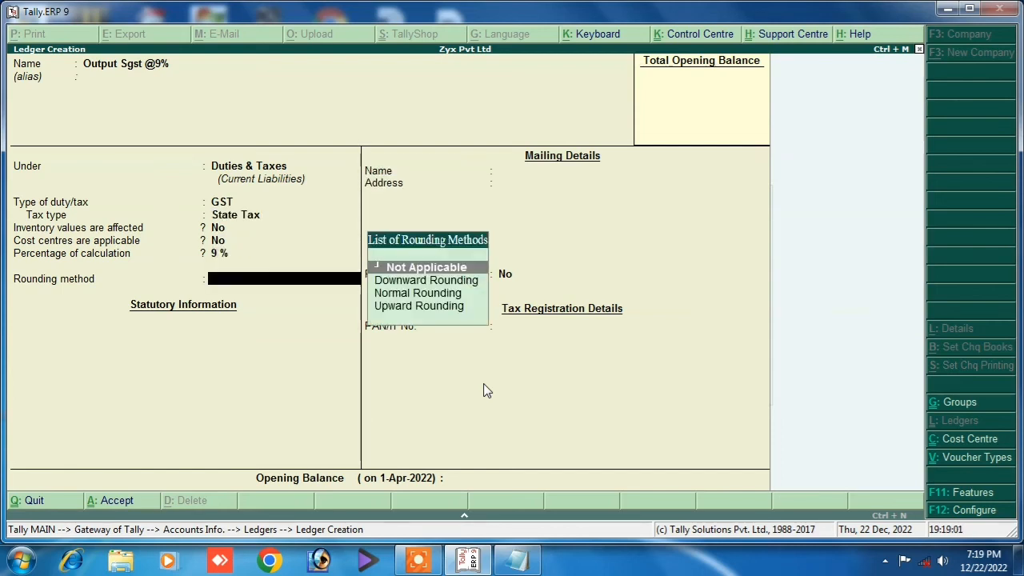
key("Down")
key("Down")
key("Return")
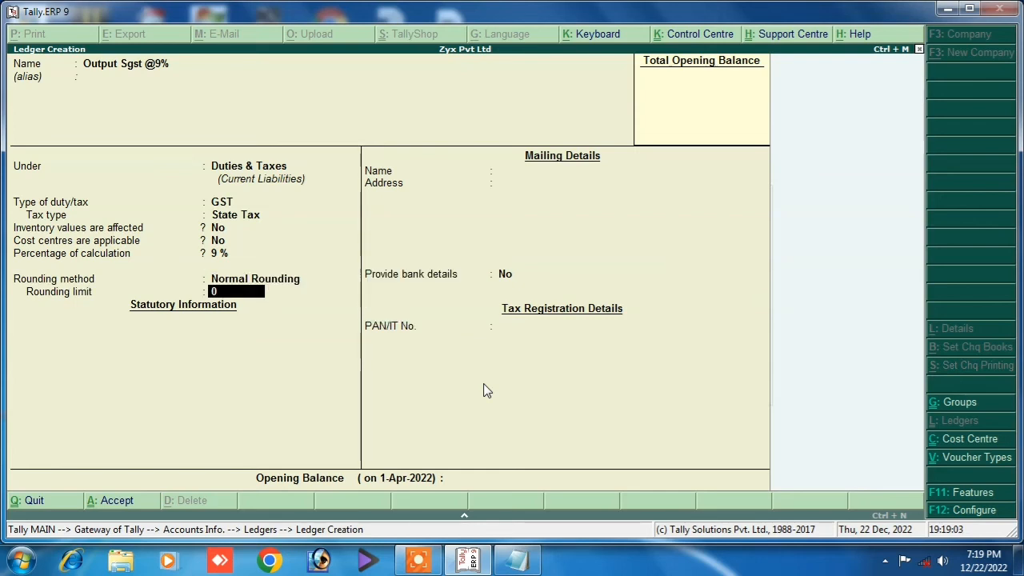
key("Return")
key("Return")
key("Return")
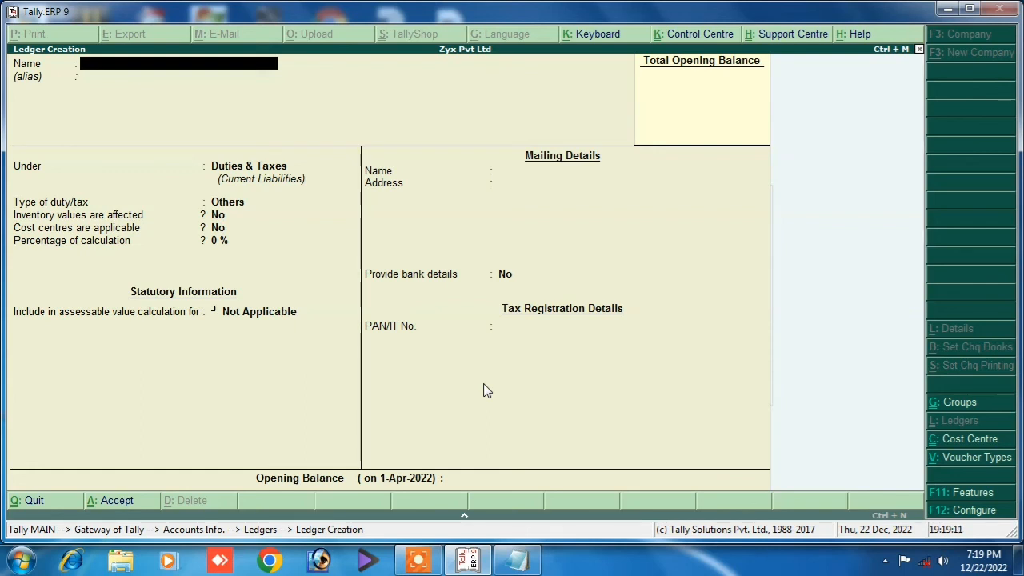
Create a supplier ledger with the party's name under Sundry Creditors, keeping default options.
type("Rohit")
key("Return")
key("Return")
type("S")
key("Down")
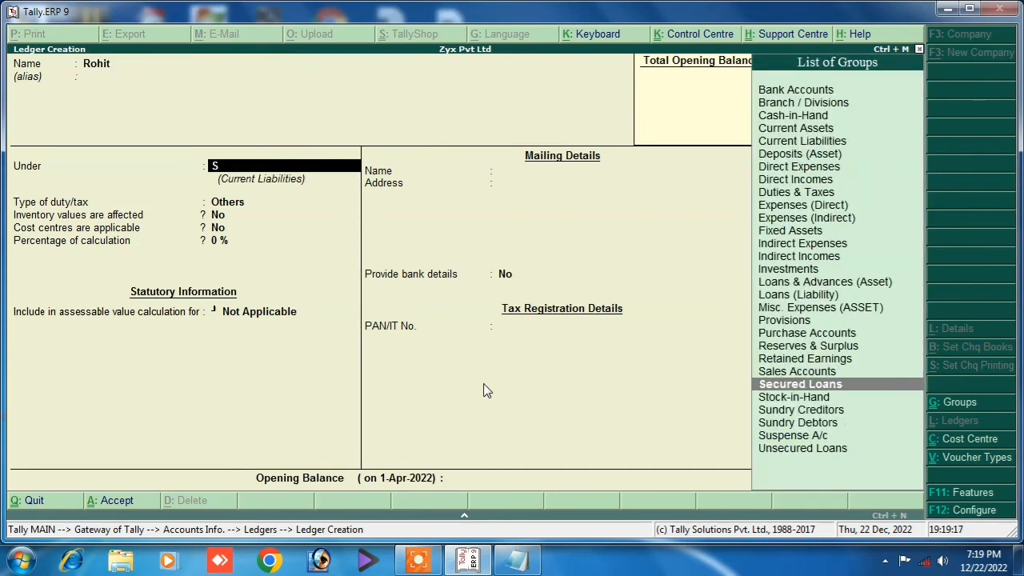
key("Down")
key("Down")
key("Return")
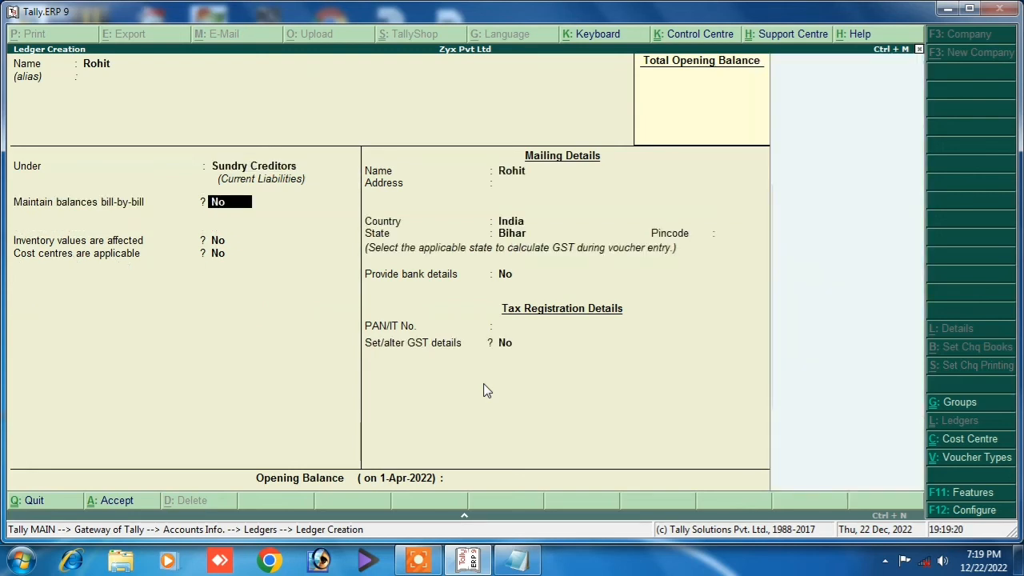
key("Return")
key("Return")
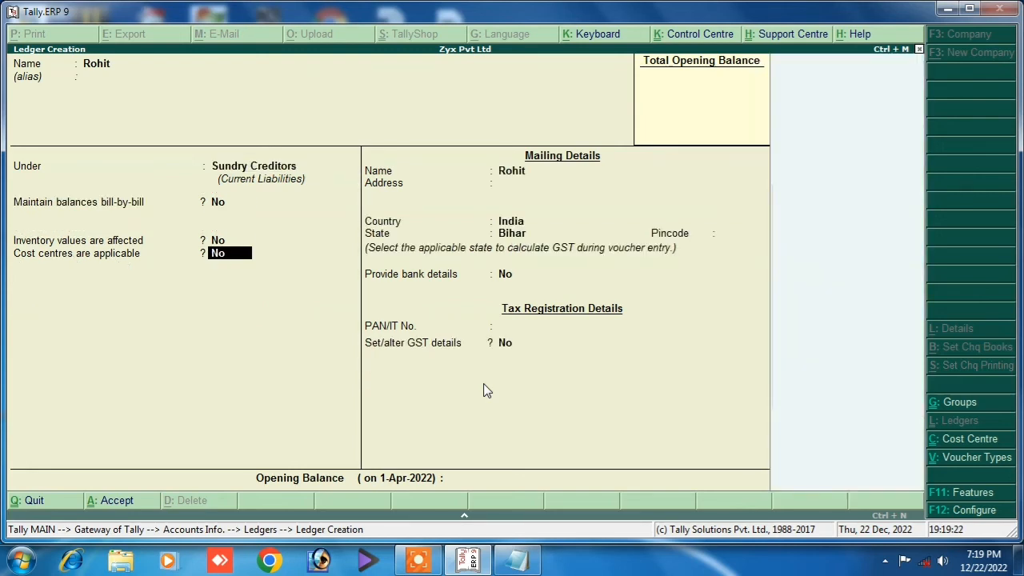
key("Return")
key("Return")
key("Return")
key("Return")
key("Return")
key("Return")
key("Return")
key("Return")
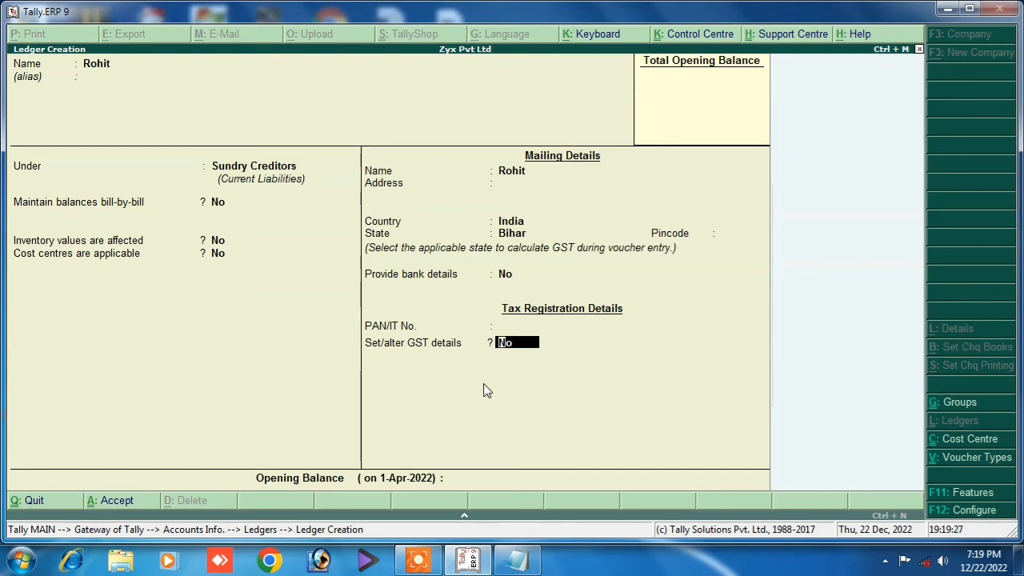
Give it Regular GST registration, party type Not Applicable and its GSTIN, then save.
type("yes")
key("Return")
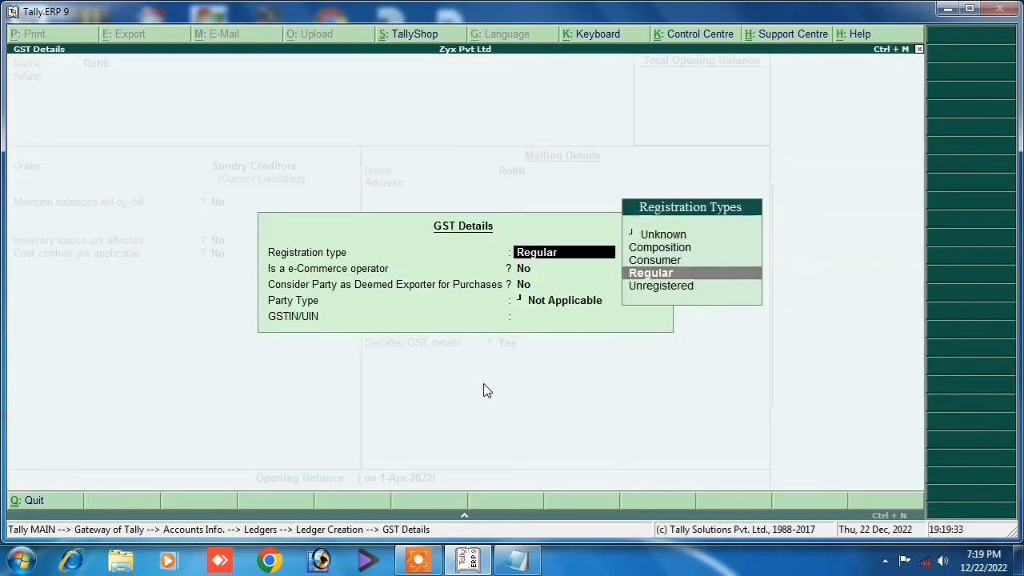
key("Return")
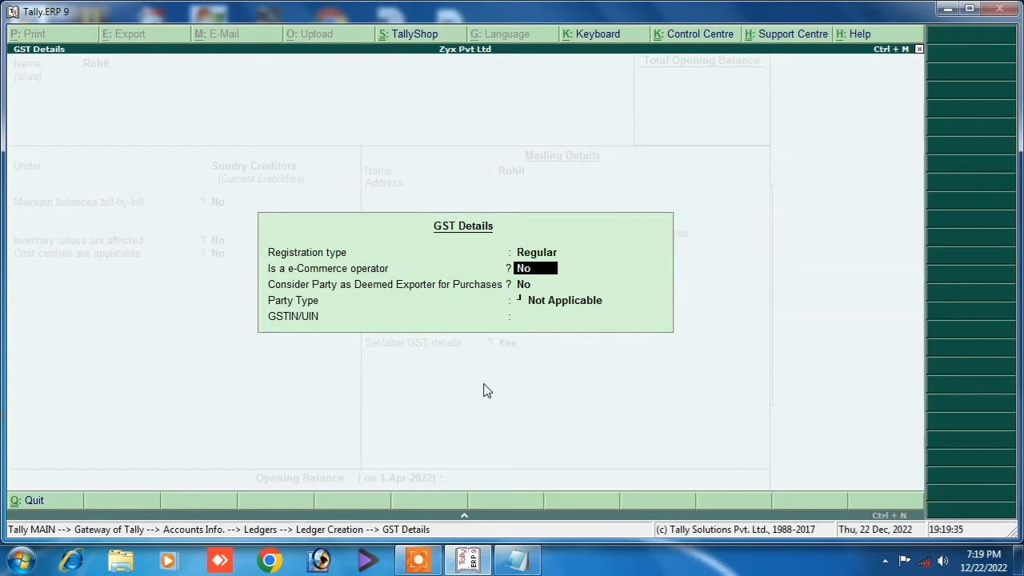
key("Return")
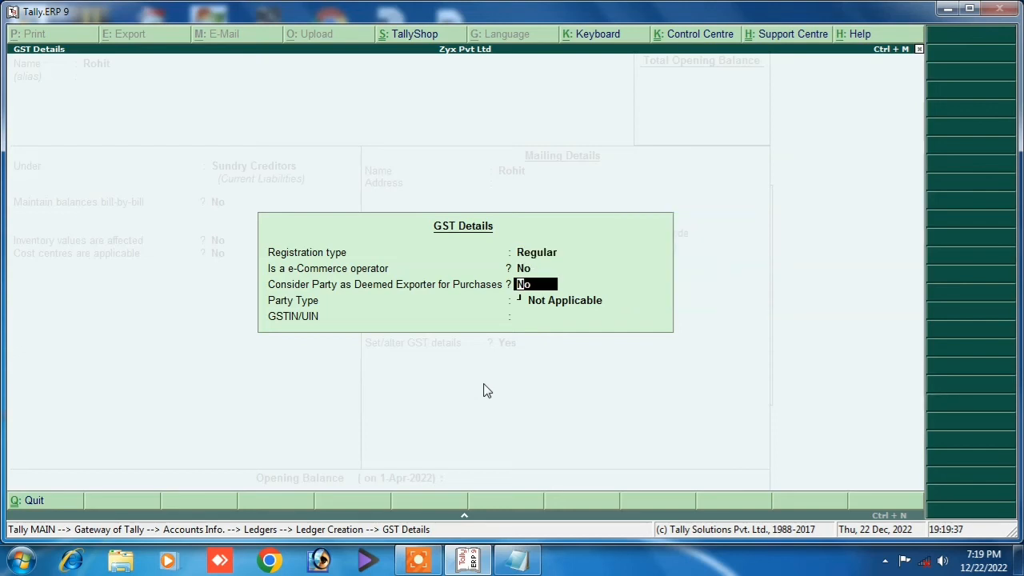
key("Return")
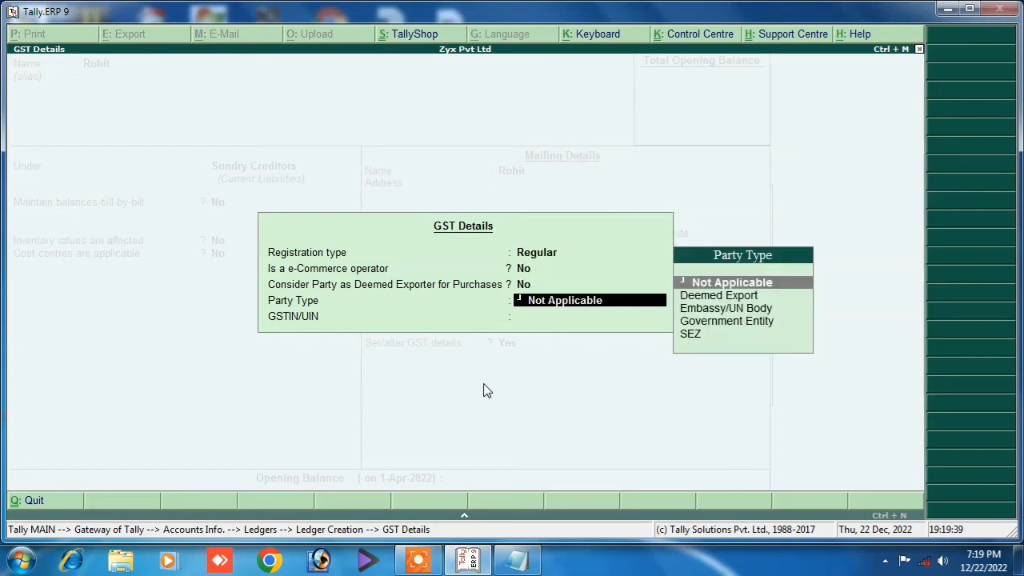
key("Return")
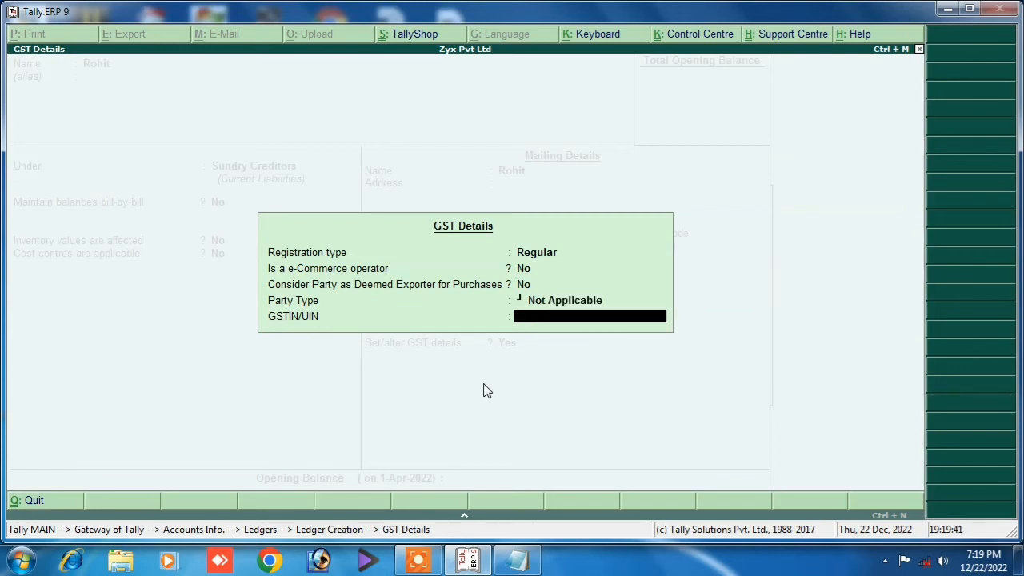
type("FD54GF54GFGFG46")
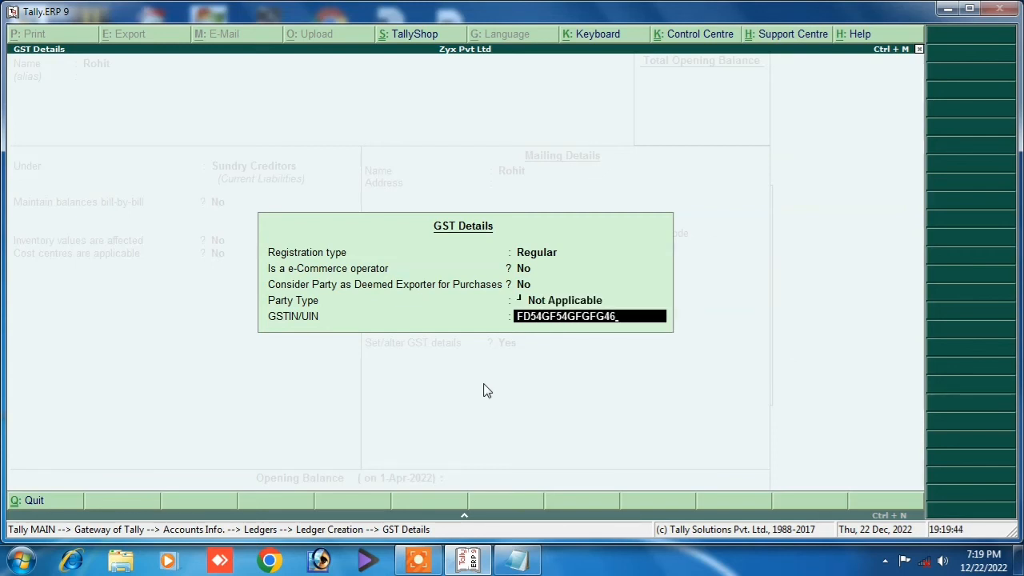
key("Return")
key("Return")
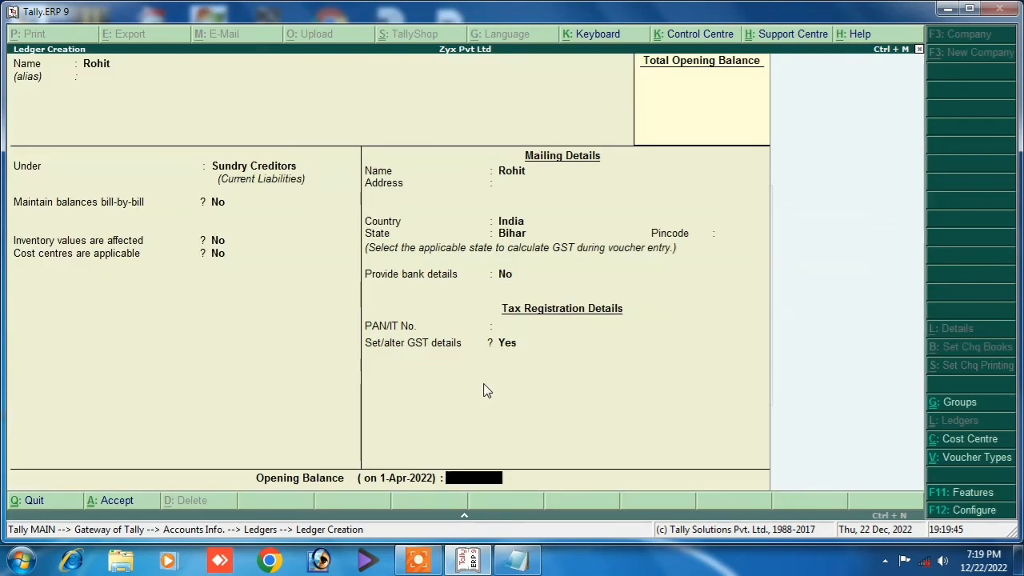
key("Return")
key("Return")
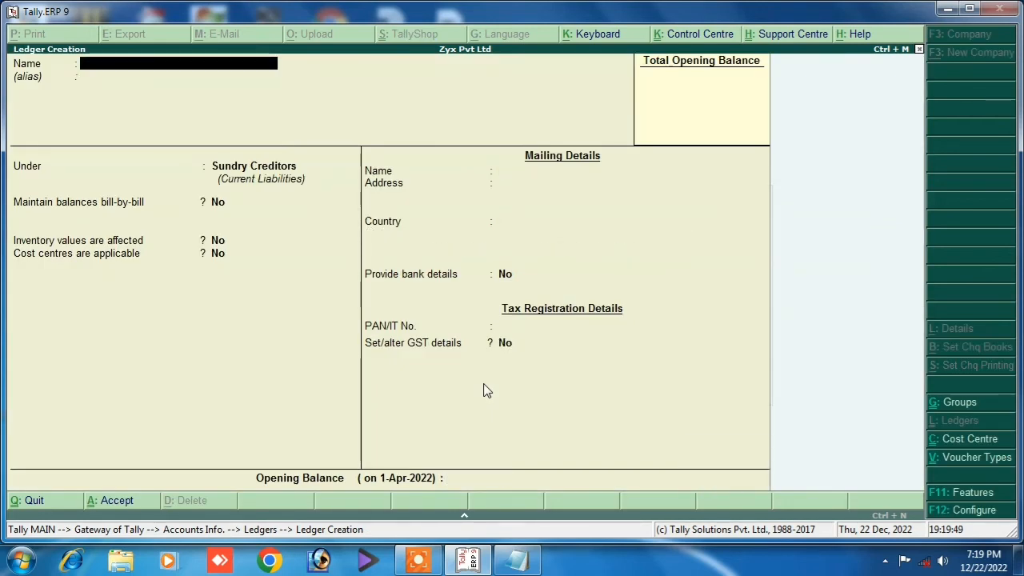
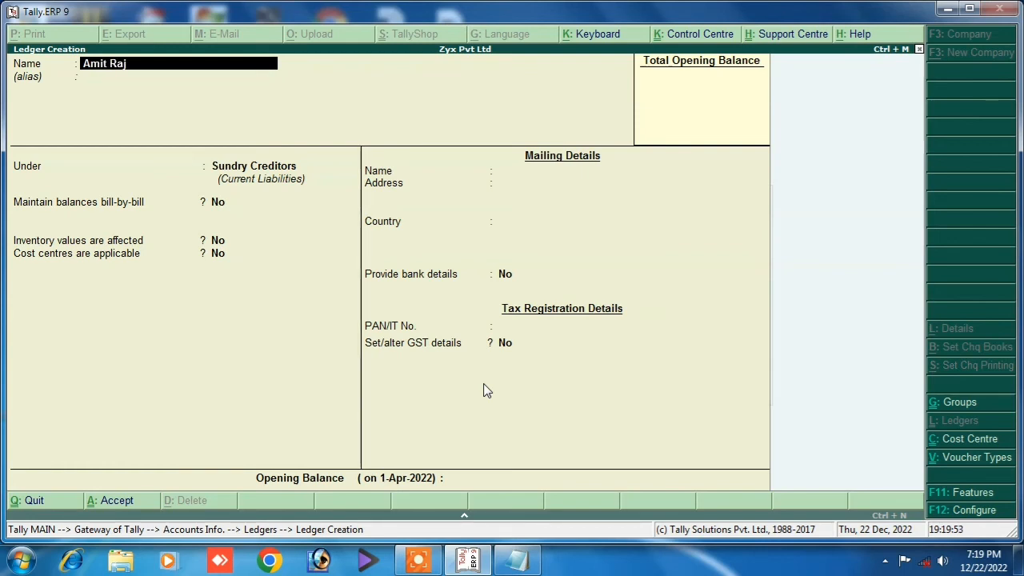
Name the new ledger after the second party and place it under Sundry Creditors.
key("Return")
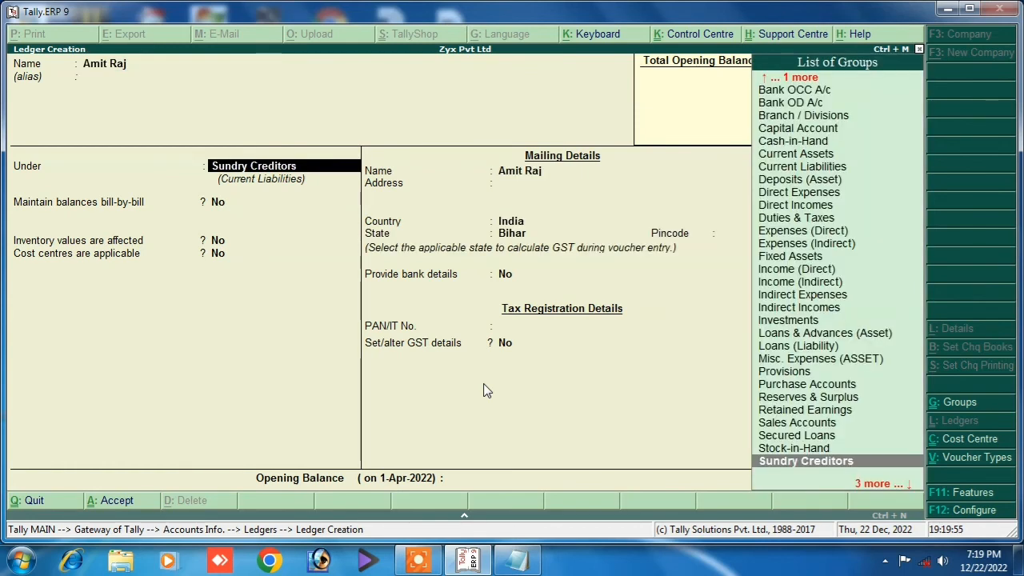
type("S")
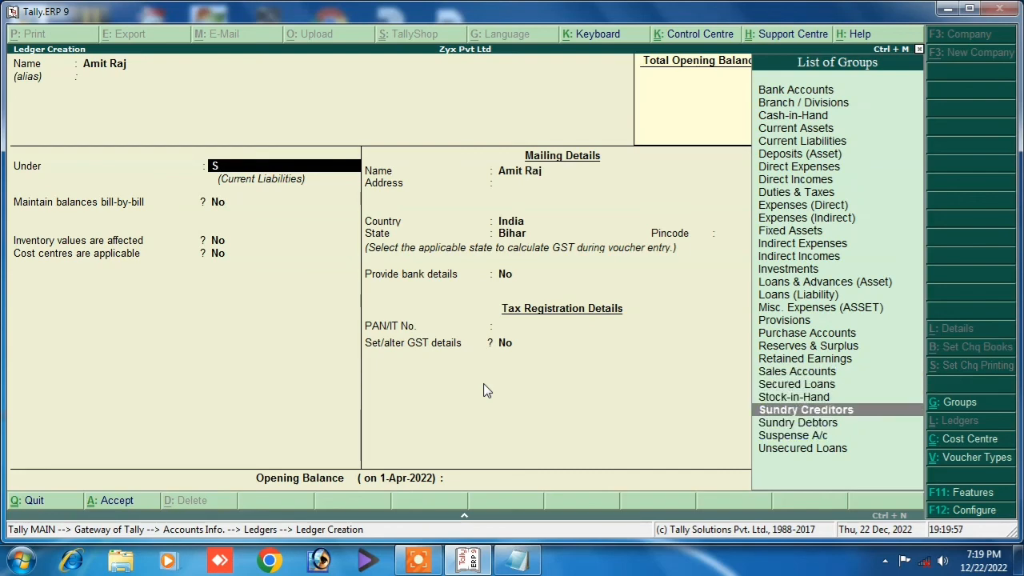
key("Return")
key("Return")
key("Return")
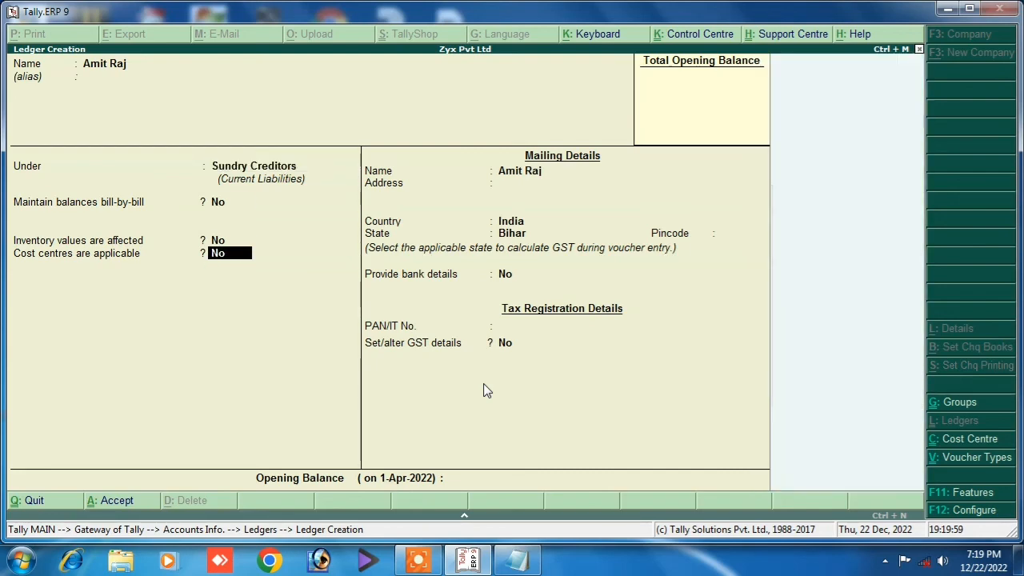
key("Return")
key("Return")
key("Return")
key("Return")
key("Return")
key("Return")
key("Return")
key("Return")
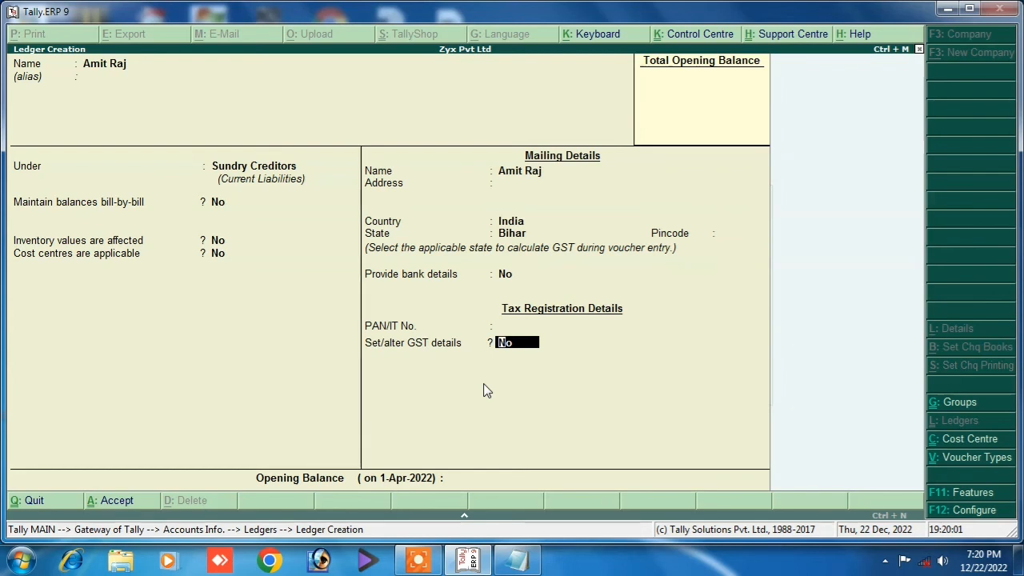
Enable GST details with Regular registration and the party's GSTIN, save the ledger, and quit.
key("y")
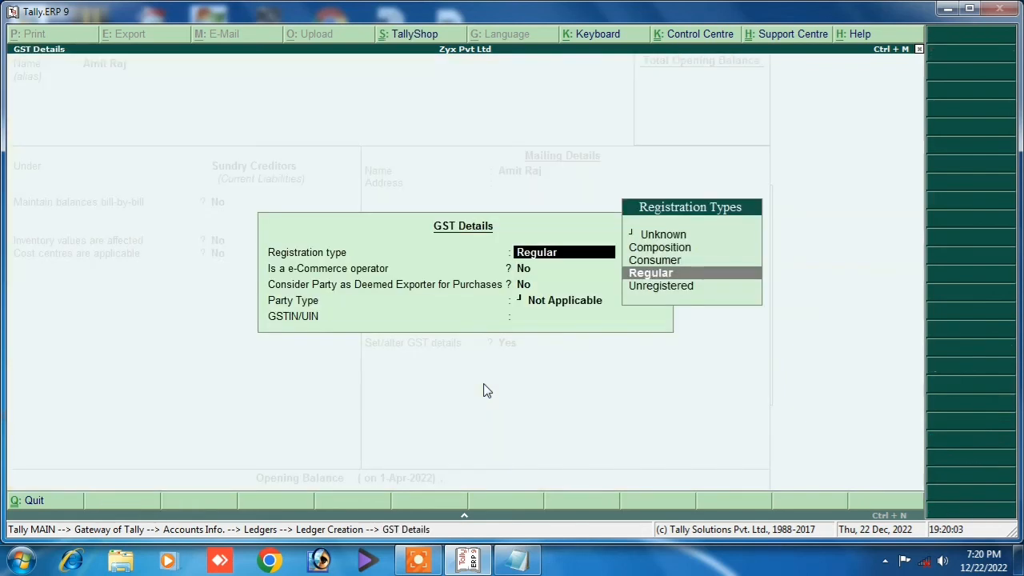
key("Down")
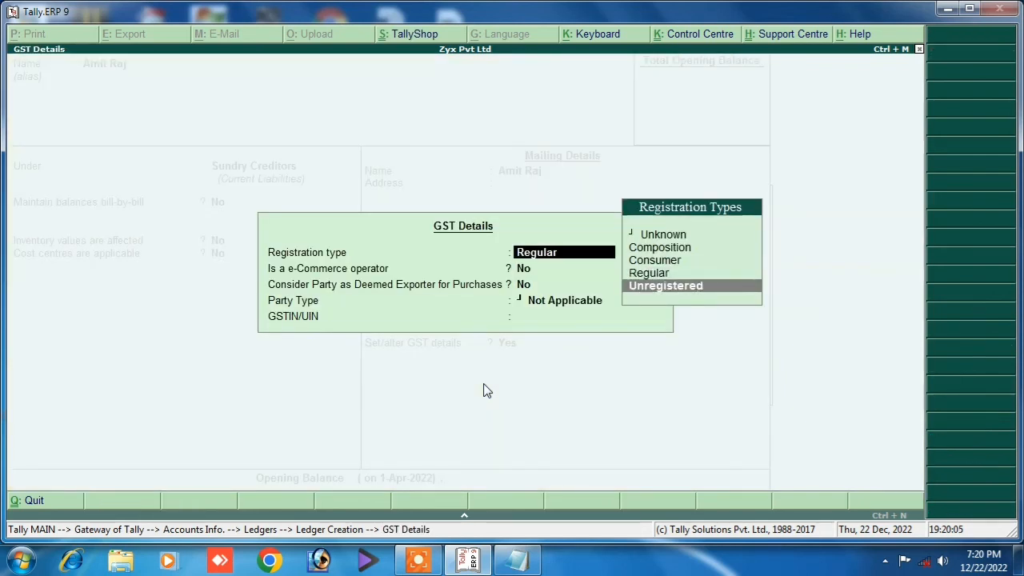
key("Up")
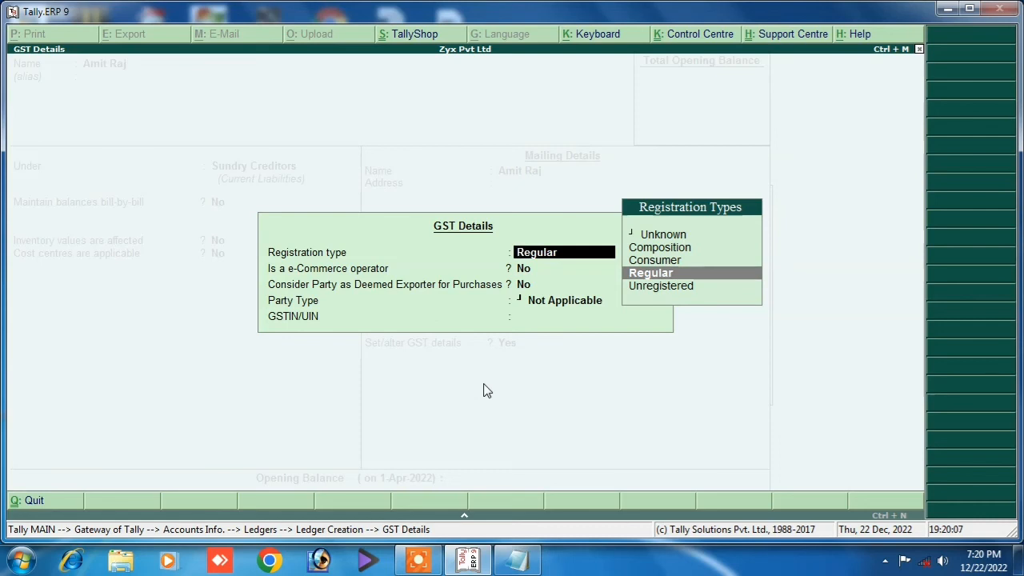
key("Return")
key("Return")
key("Return")
key("Return")
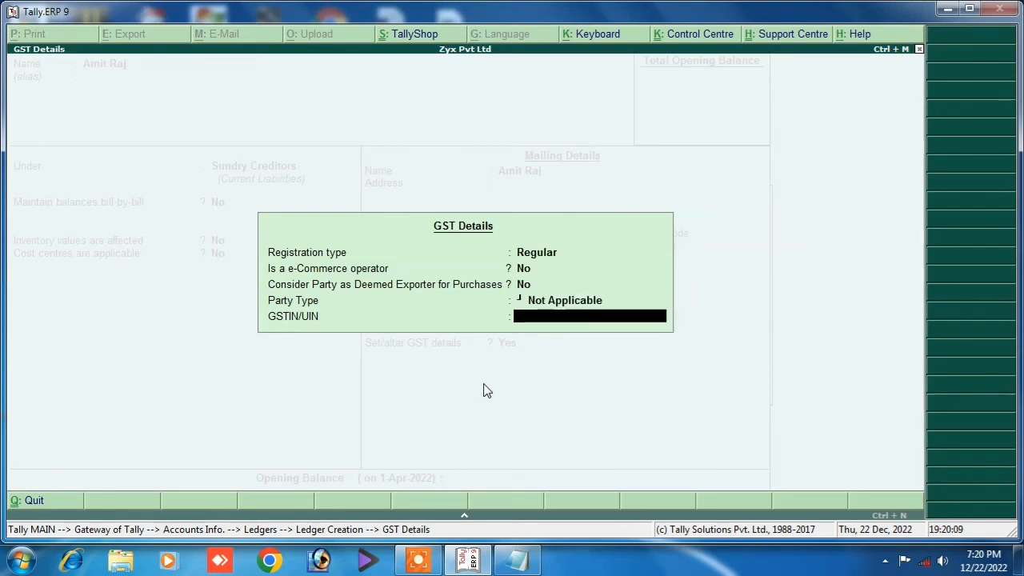
type("FGGF4G54G54G")
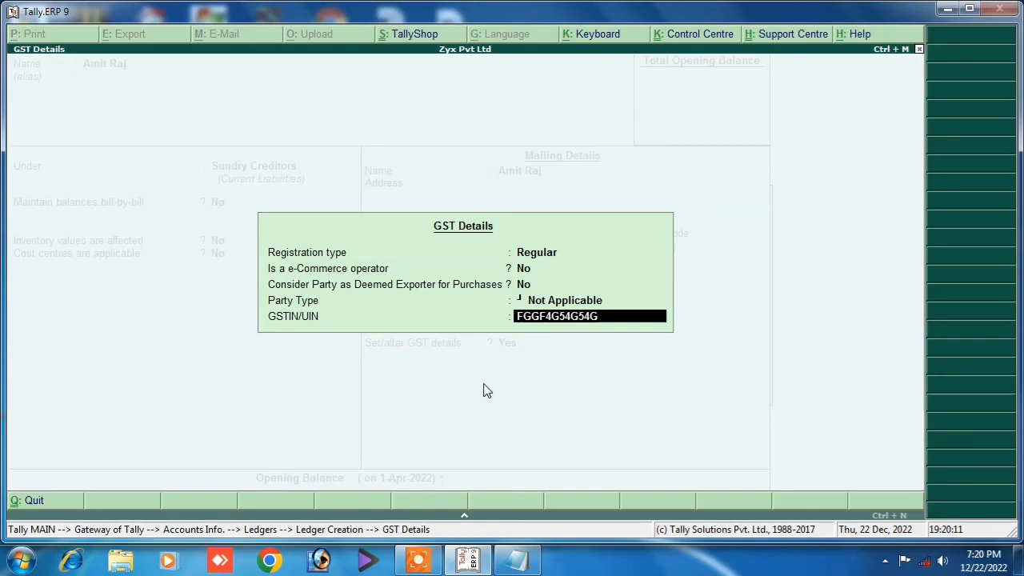
key("Return")
key("Return")
key("Return")
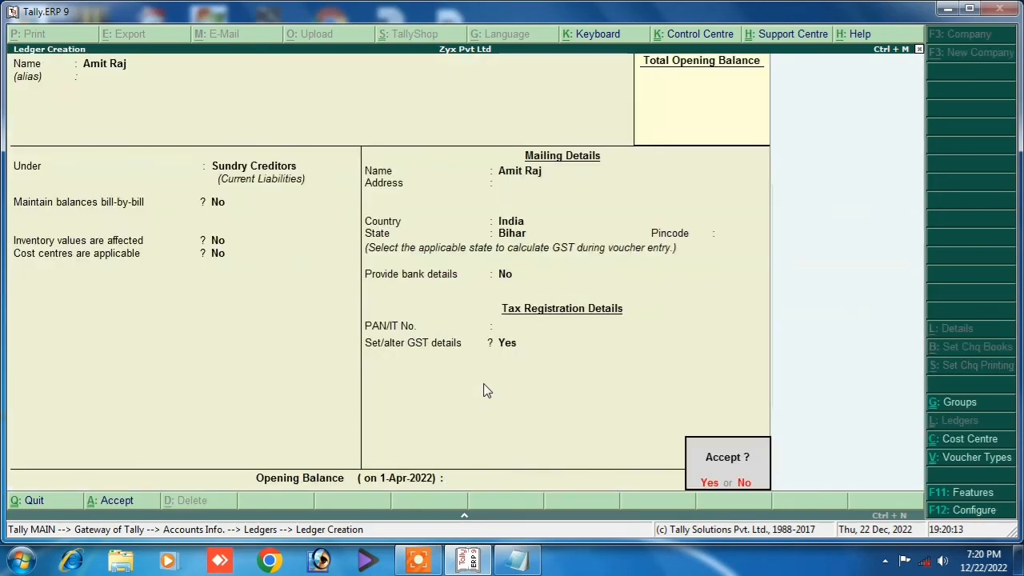
key("Return")
key("Escape")
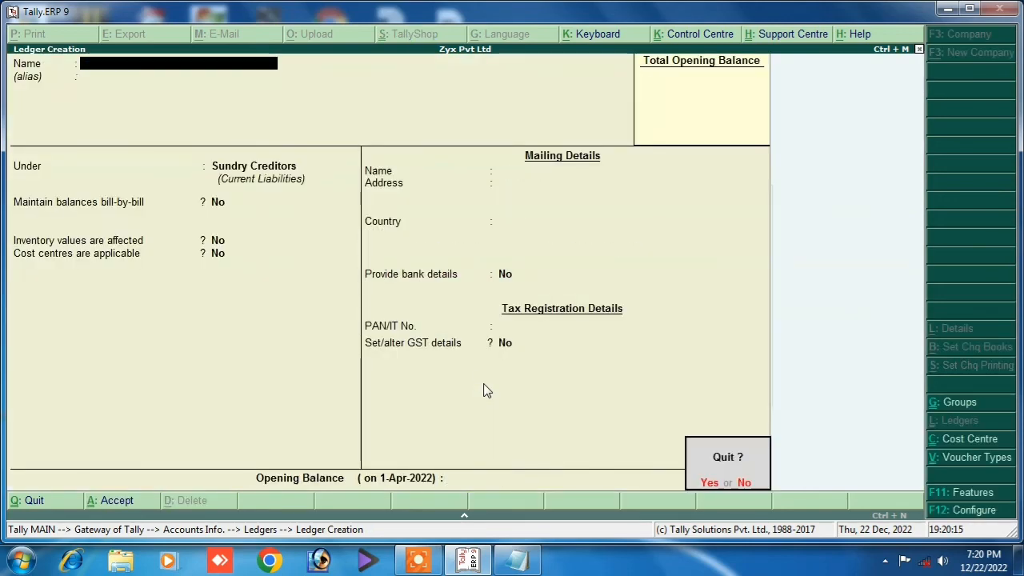
key("Return")
Back out to the Gateway of Tally and open Inventory Info. > Stock Items > Create.
key("Escape")
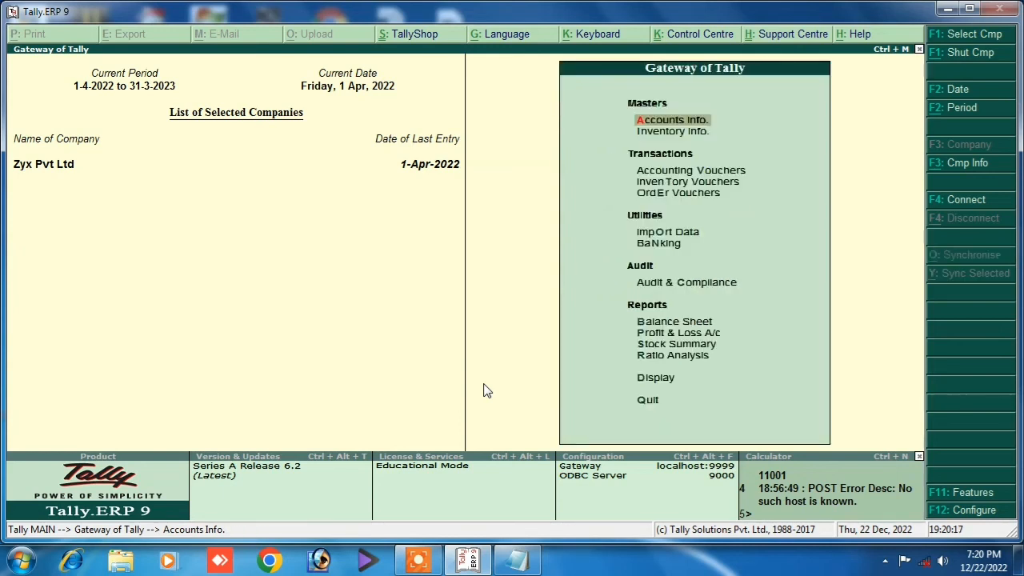
key("Escape")
key("Down")
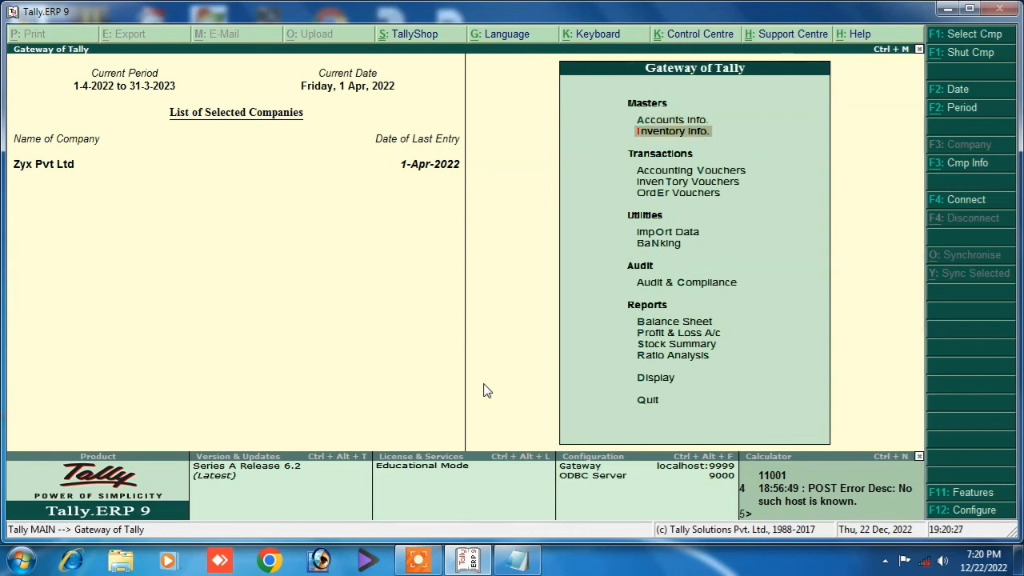
key("Return")
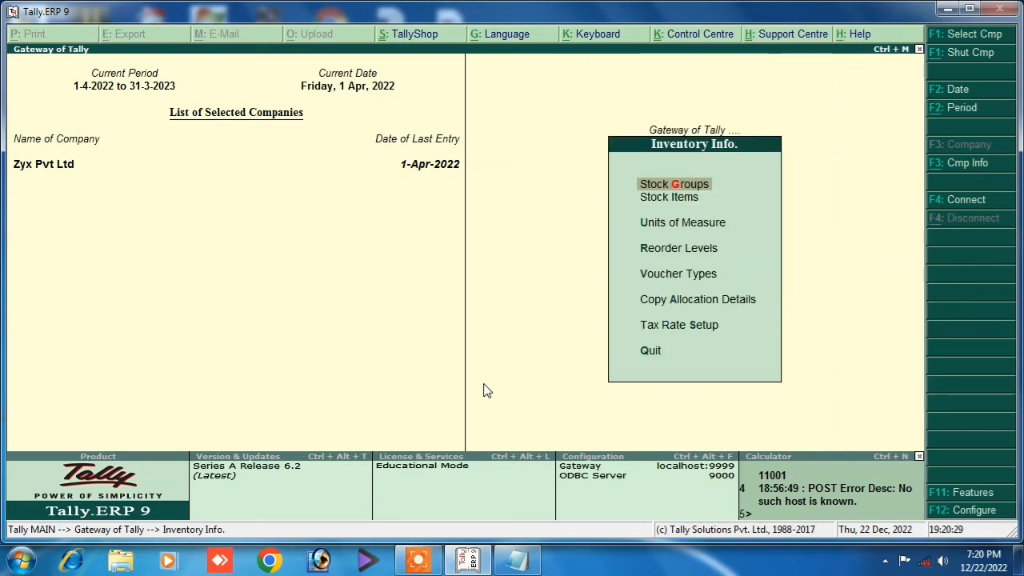
key("Down")
key("Return")
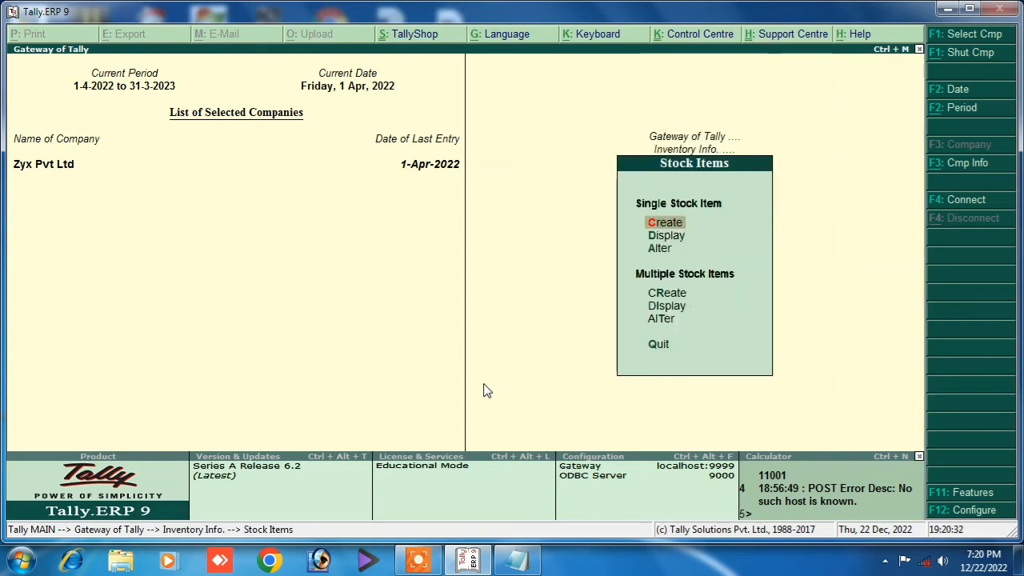
key("Return")
Name the stock item Cpu with unit pc under Primary, and enable its GST details.
type("C")
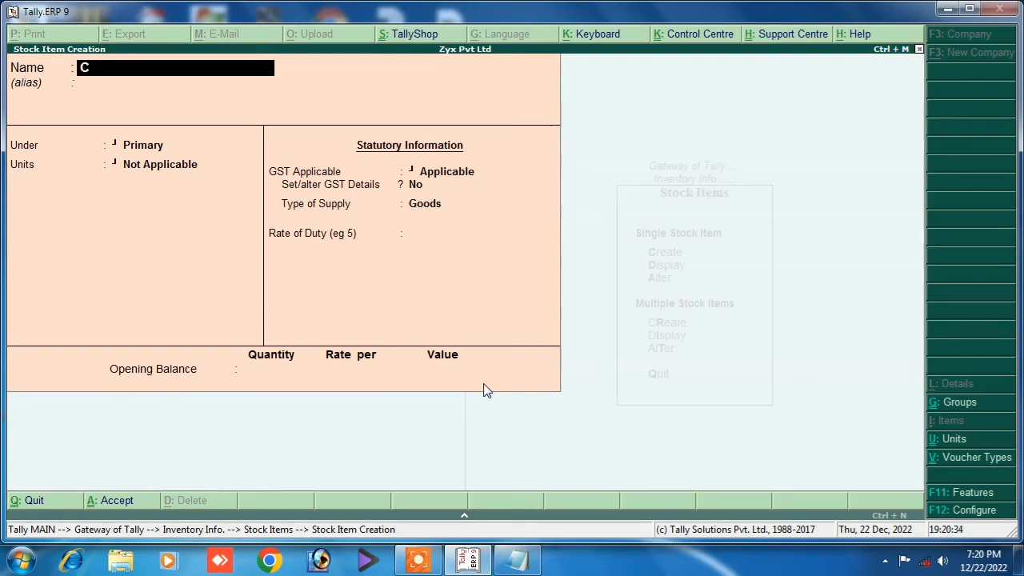
type("pu")
key("Return")
key("Return")
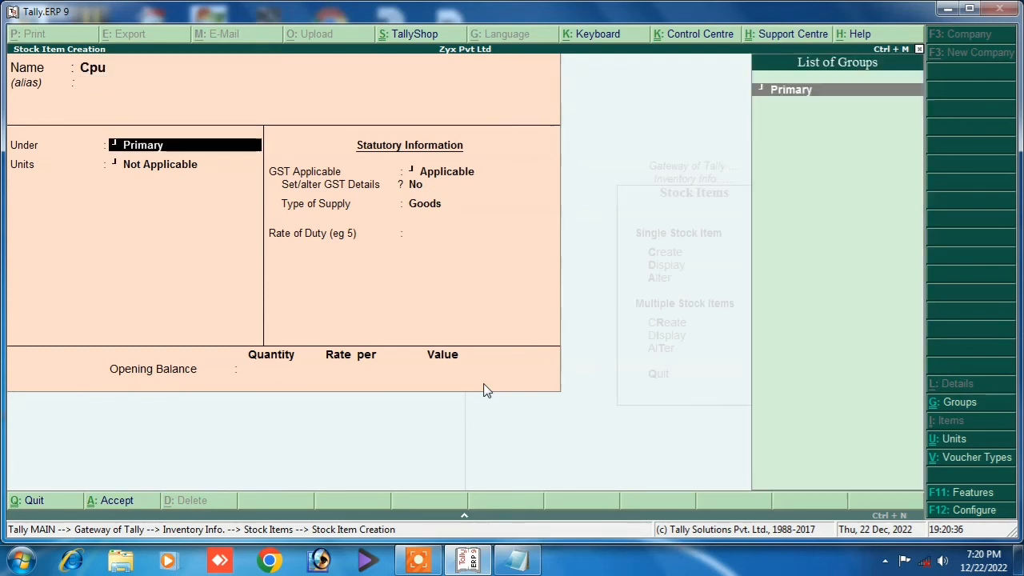
key("Return")
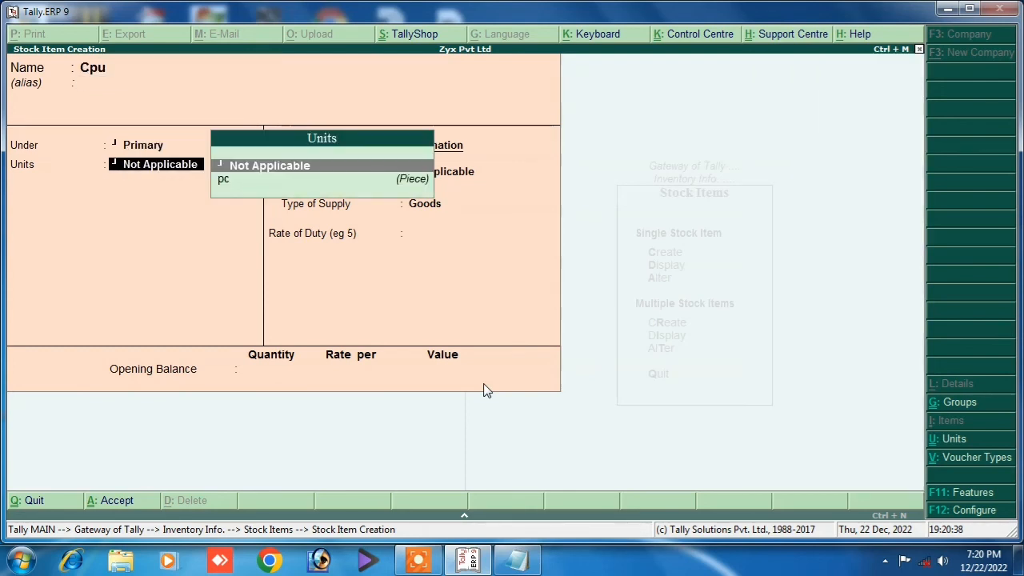
key("Down")
key("Return")
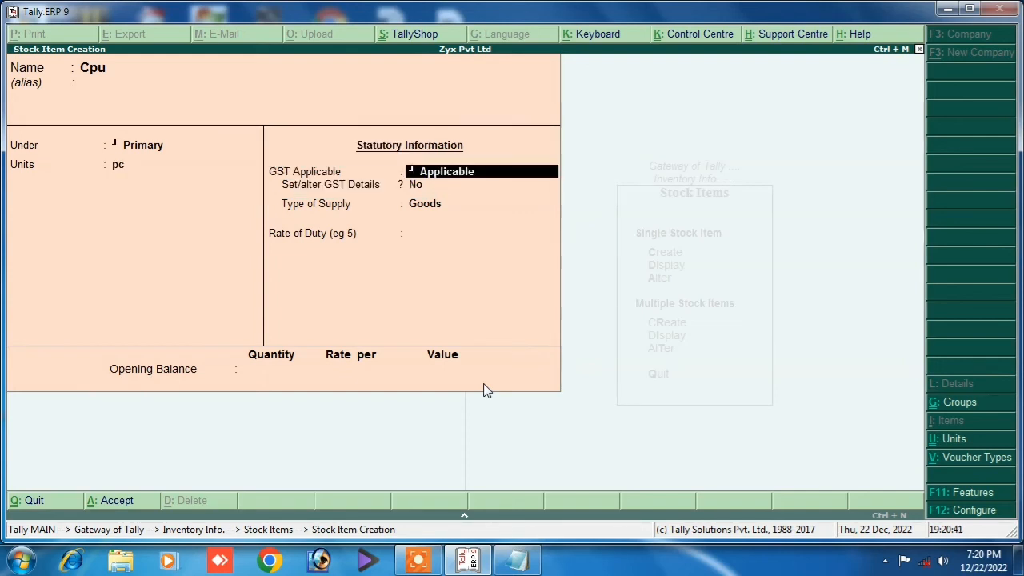
key("Return")
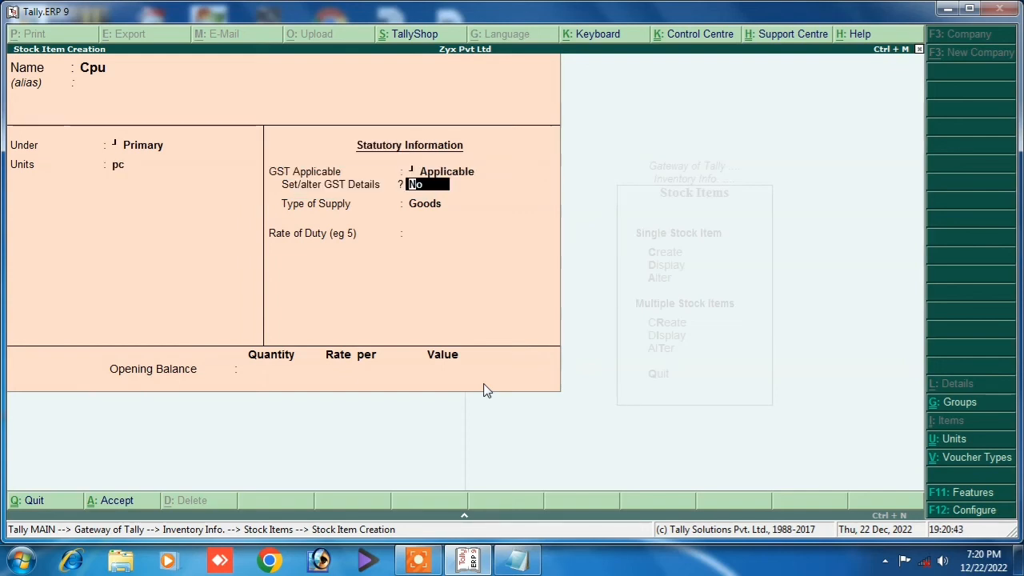
type("y")
key("Return")
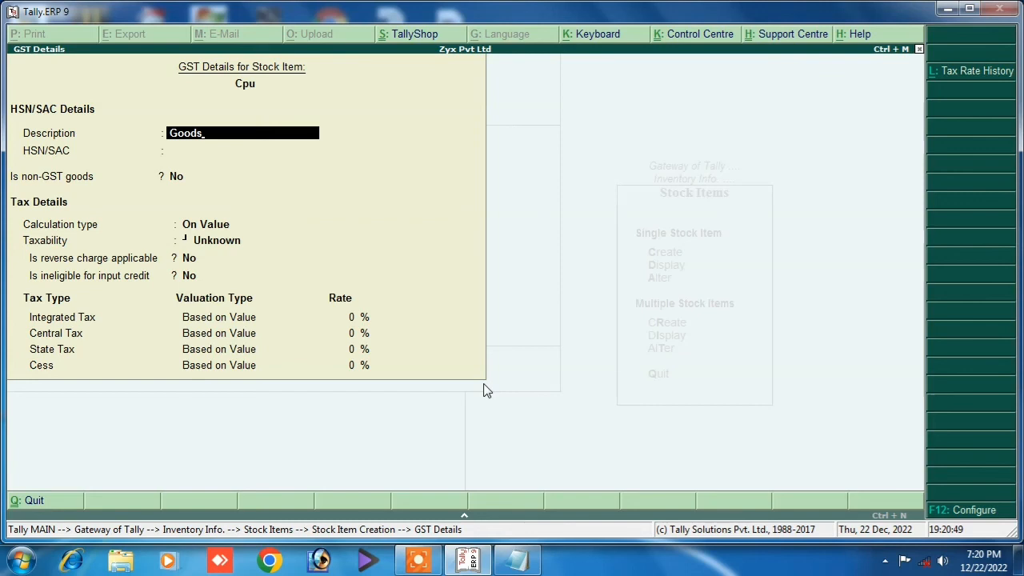
Set HSN Ght45, On Value calculation, Taxable at 18% integrated tax, Goods supply, and save.
key("Return")
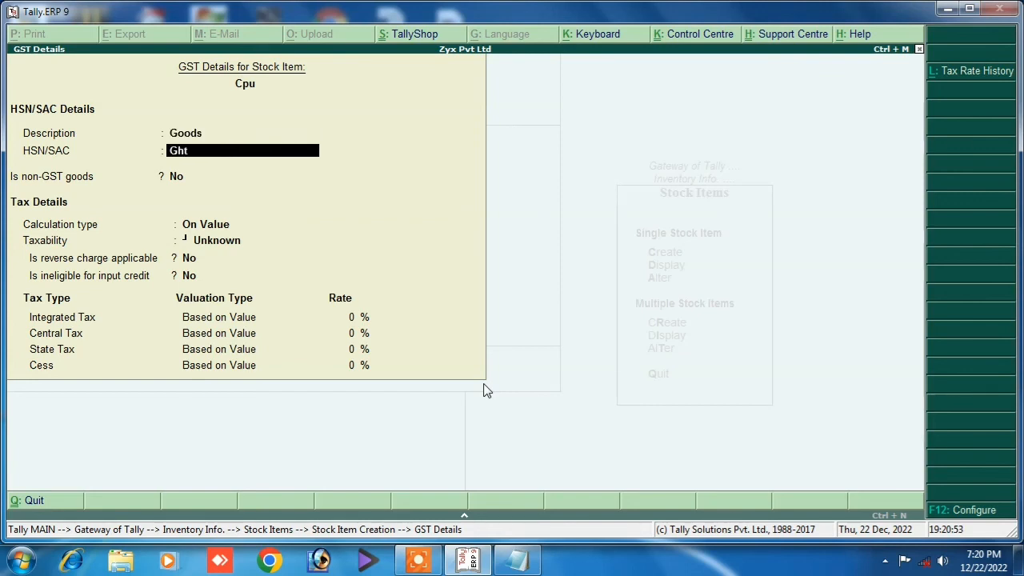
type("Ght45")
key("Return")
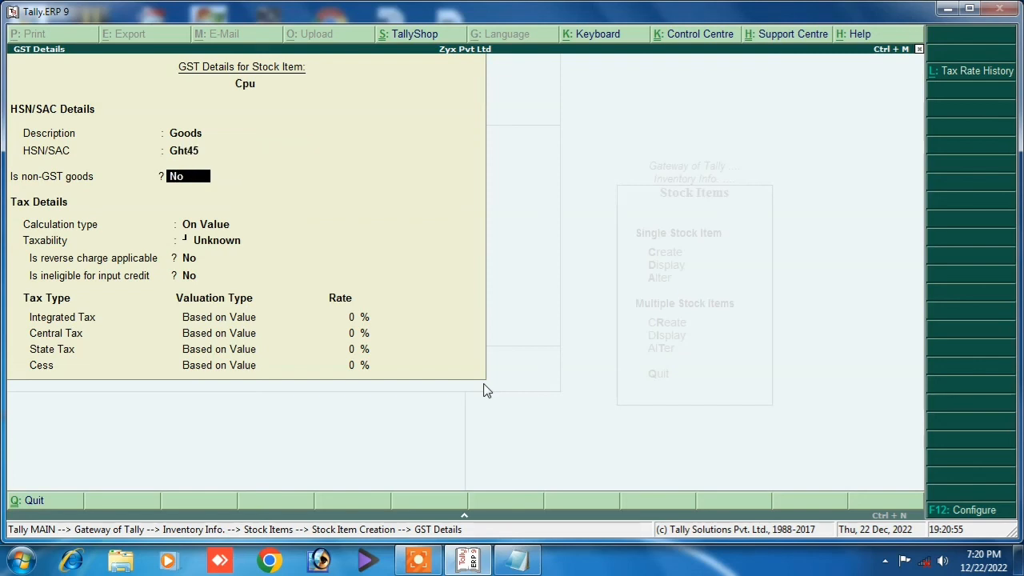
key("Return")
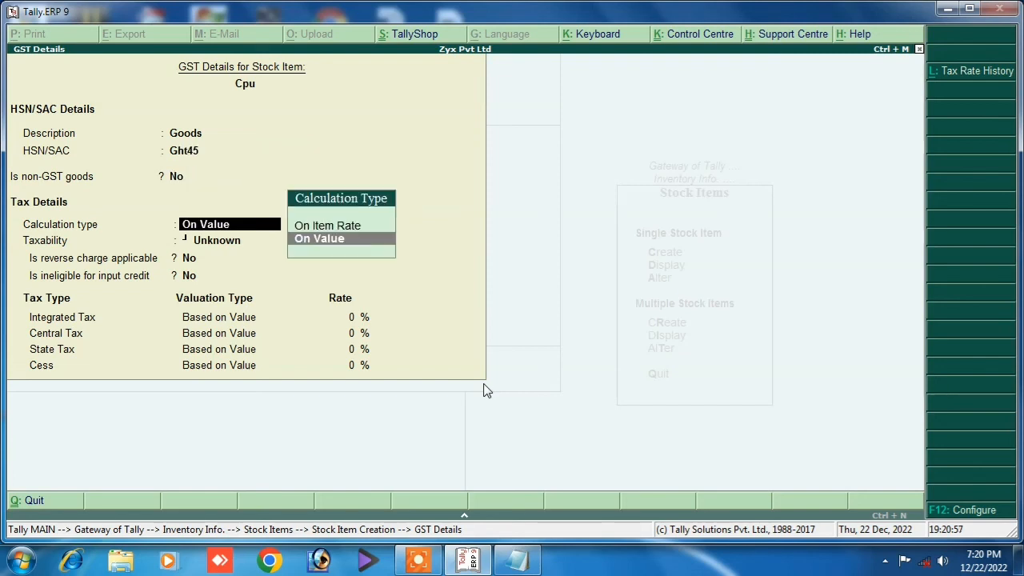
key("Return")
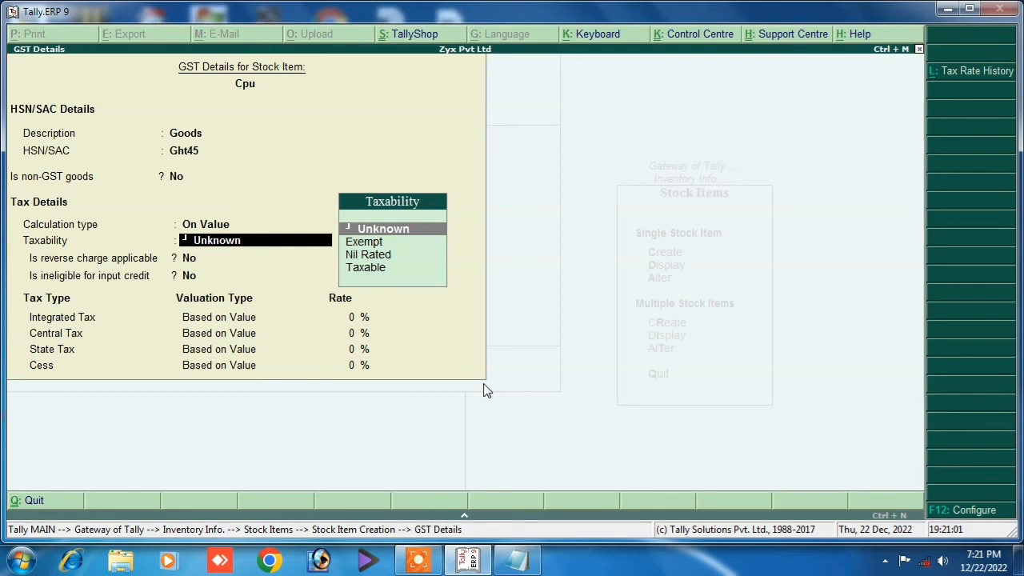
key("Down")
key("Down")
key("Down")
key("Return")
key("Return")
key("Return")
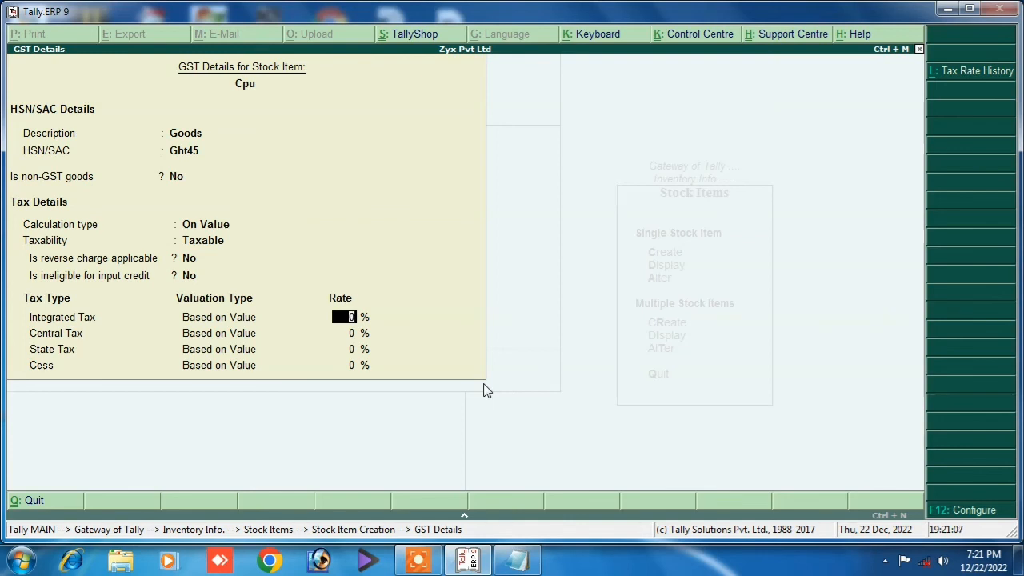
type("18")
key("Return")
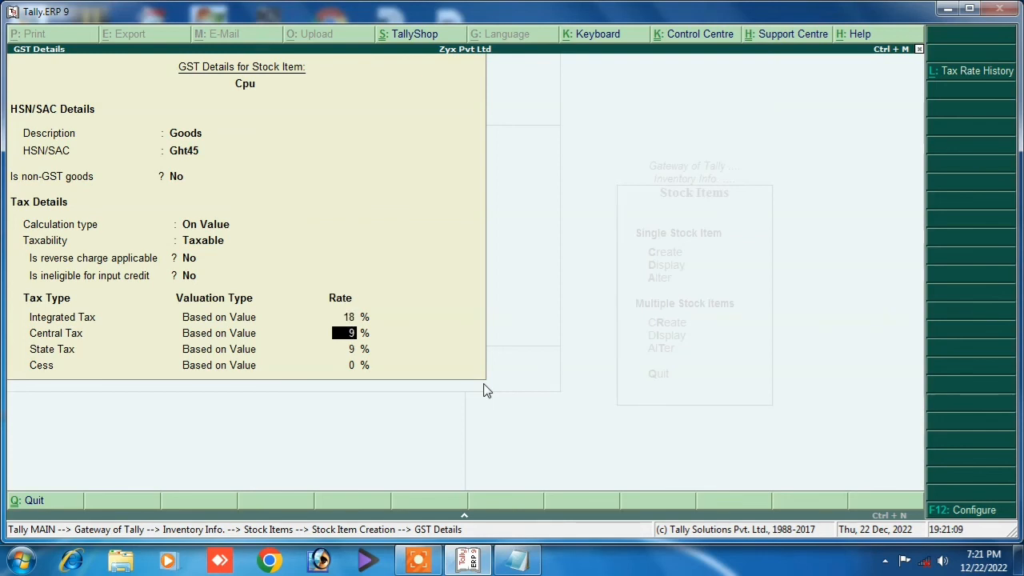
key("Return")
key("Return")
key("Return")
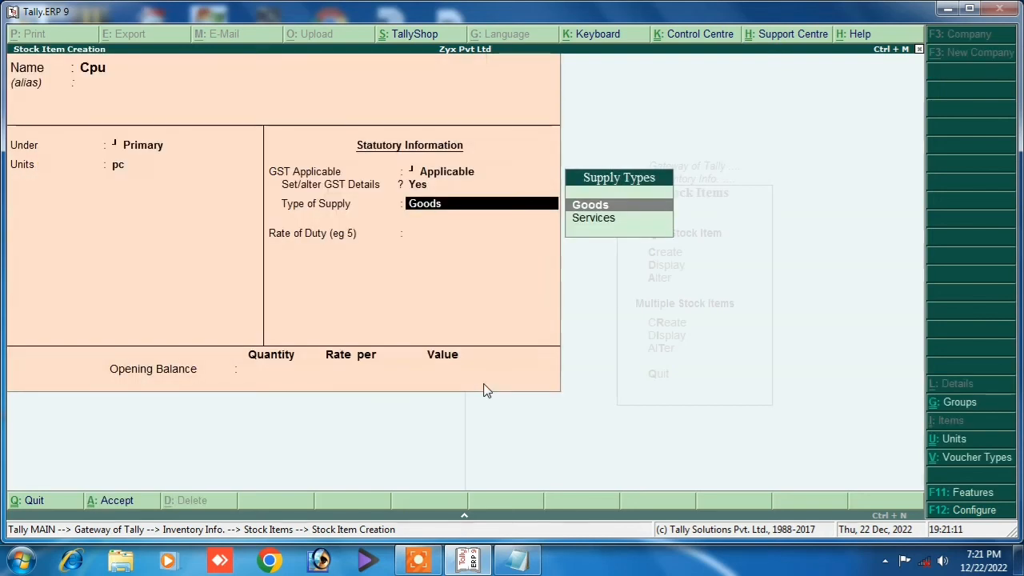
key("Return")
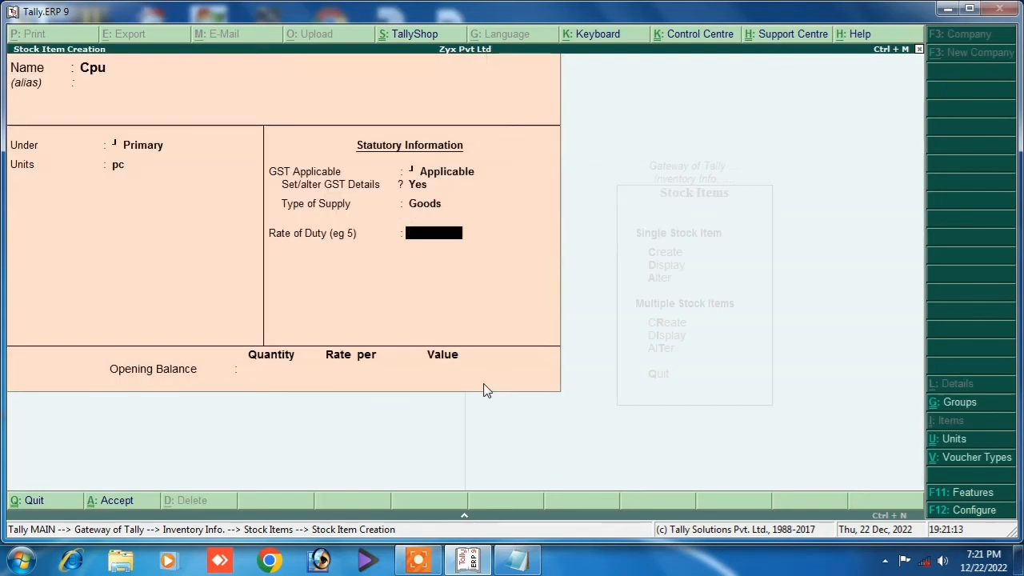
key("Return")
key("Return")
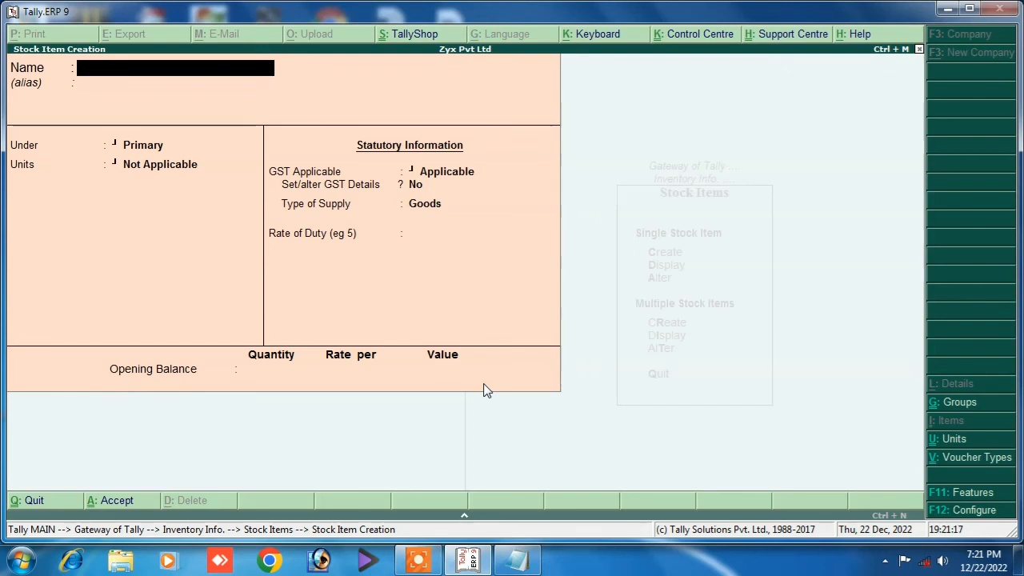
Quit stock item creation, go to Accounting Vouchers, and switch to a Purchase voucher.
key("Escape")
key("Return")
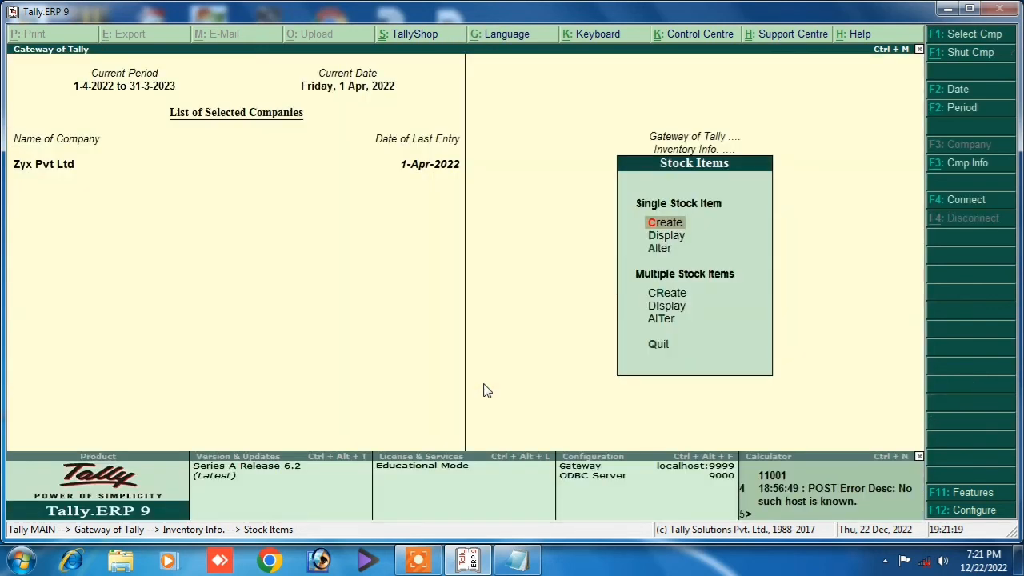
key("Escape")
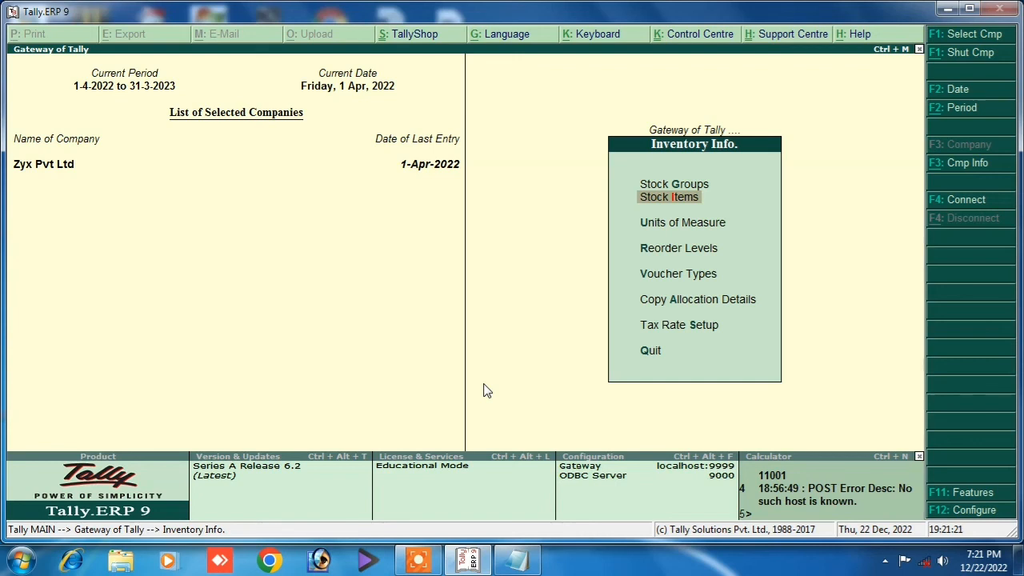
key("Escape")
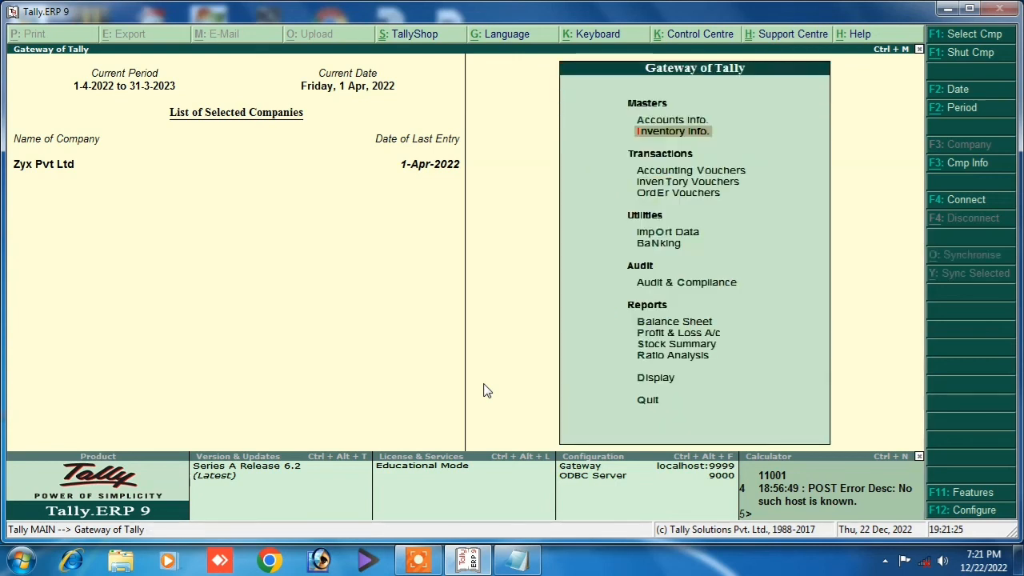
key("Down")
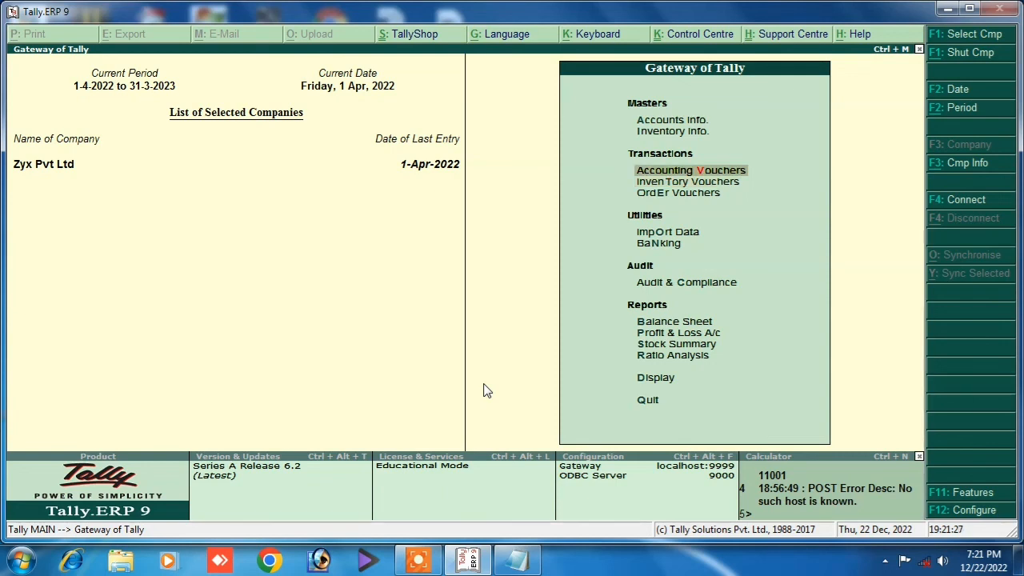
key("Return")
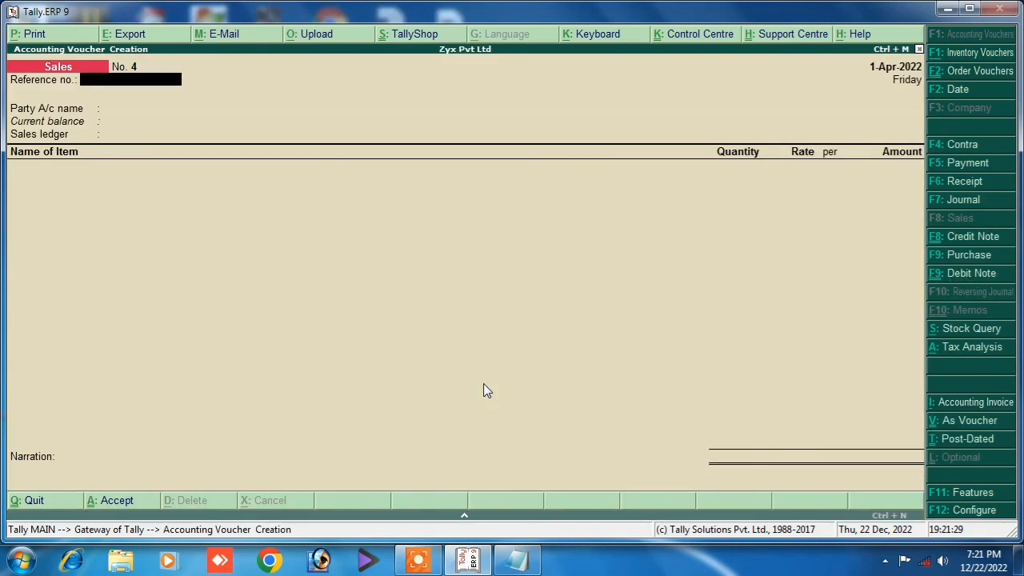
left_click(941, 255)
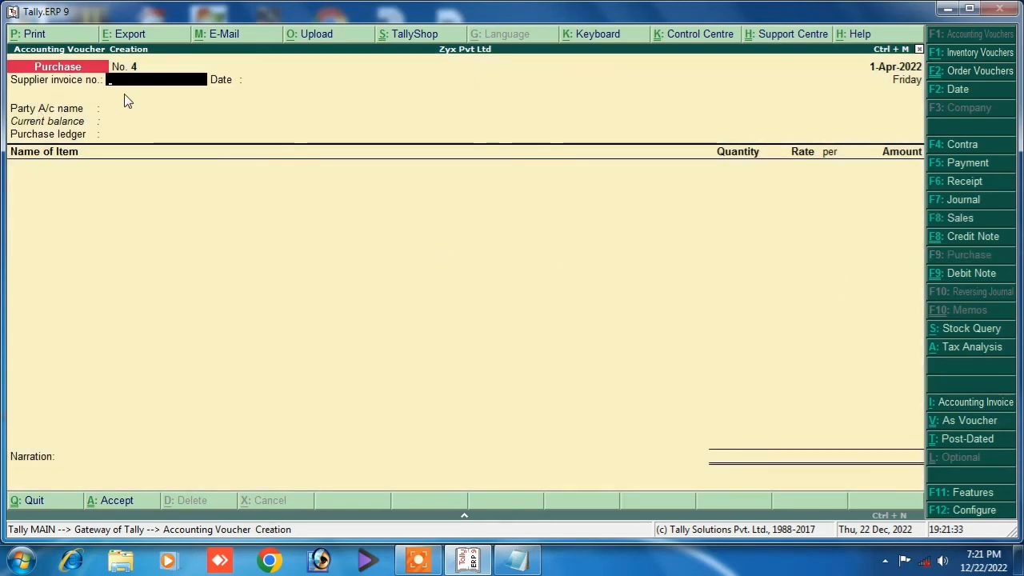
Enter supplier invoice 05, choose the supplier as party, and select the Purchase Gst ledger.
type("05")
key("Return")
key("Return")
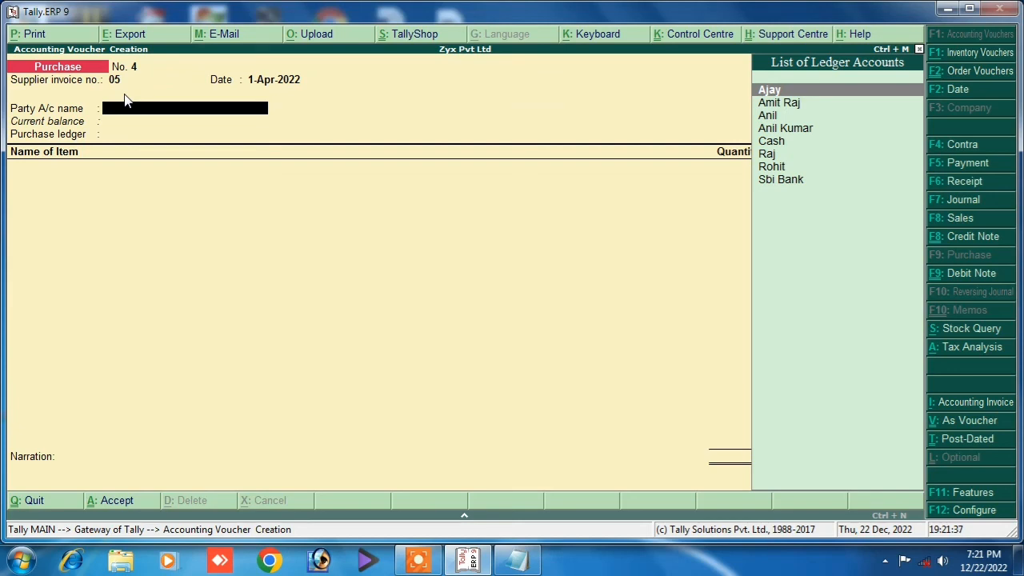
key("Down")
key("Down")
key("Down")
key("Down")
key("Down")
key("Down")
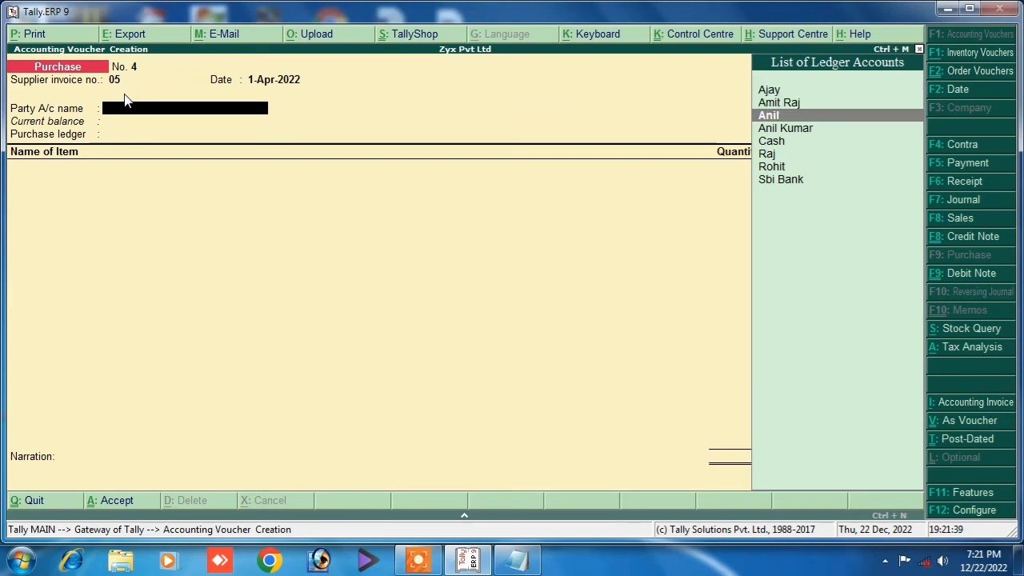
key("Return")
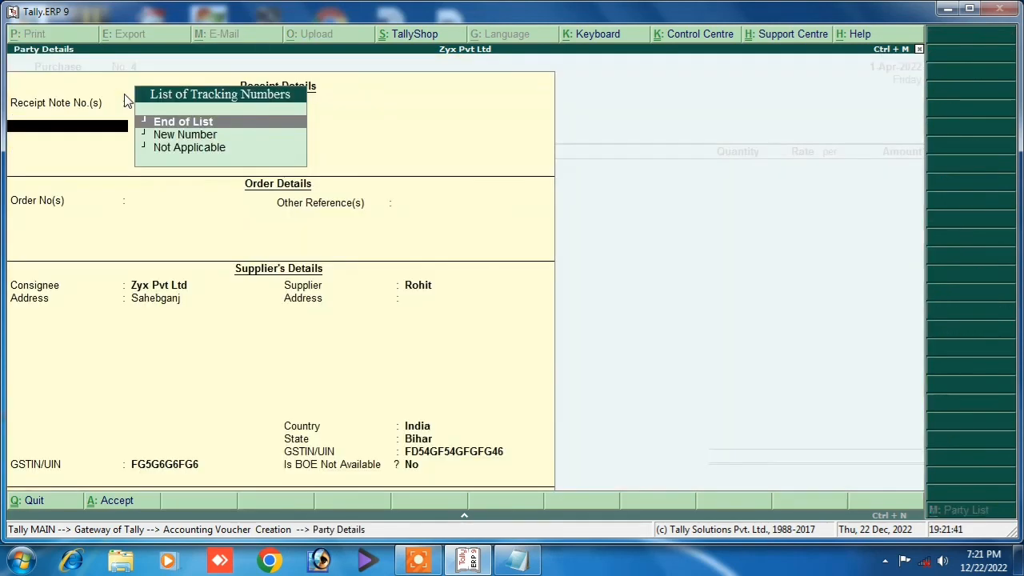
key("Return")
key("Return")
key("Return")
key("Return")
key("Return")
key("Return")
key("Return")
key("Return")
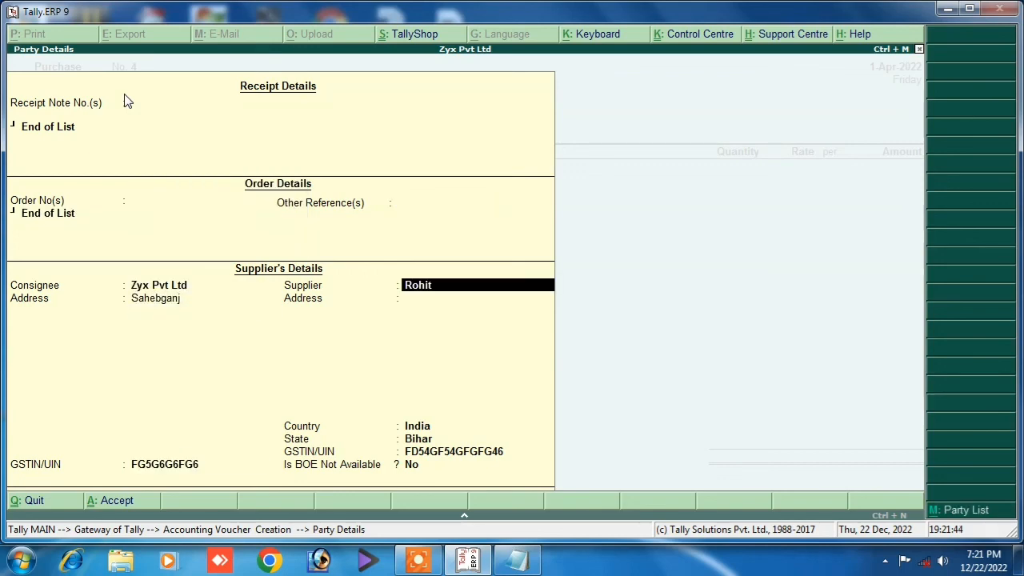
key("Return")
key("Return")
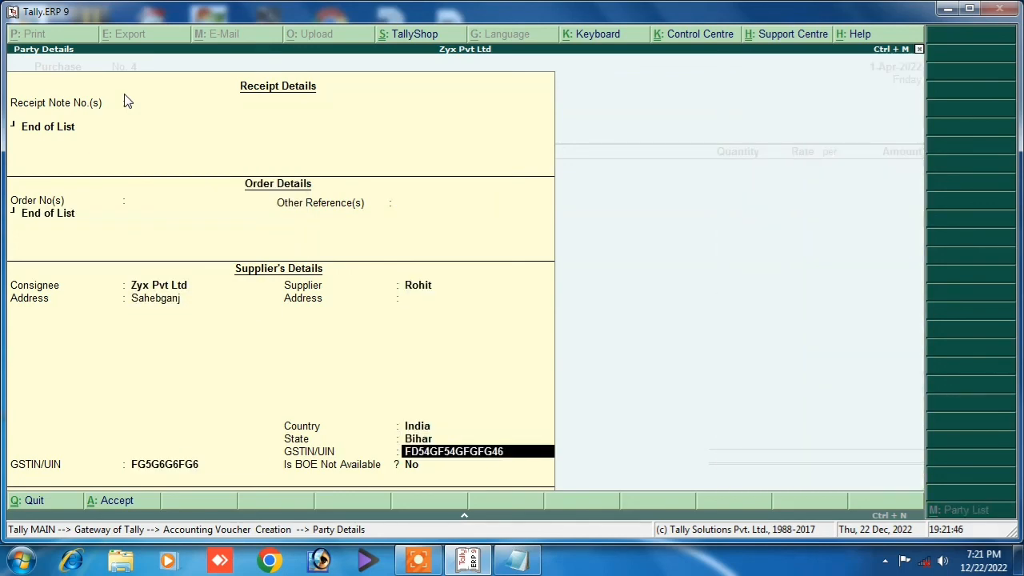
key("Return")
key("Return")
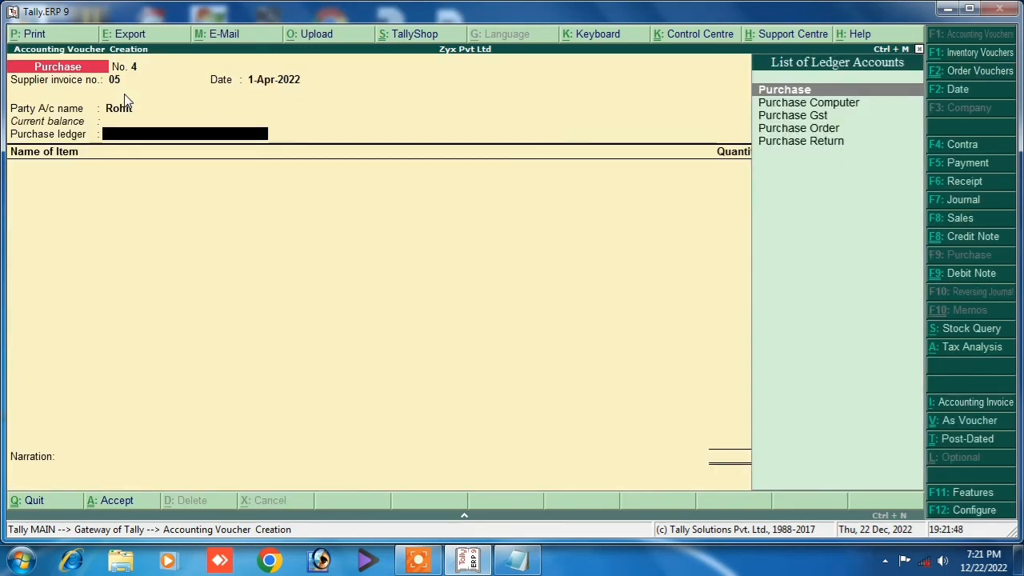
key("Down")
key("Down")
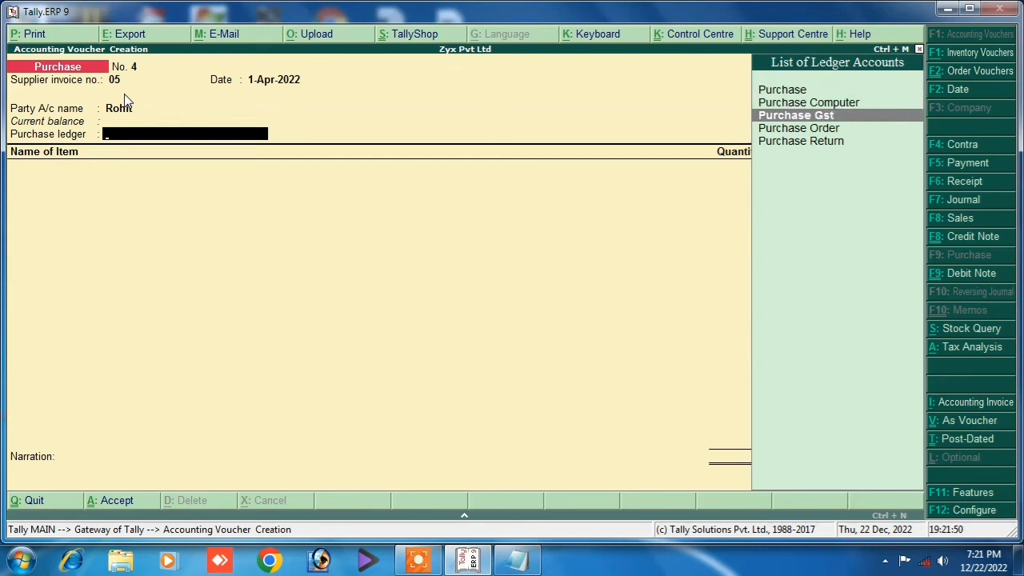
key("Return")
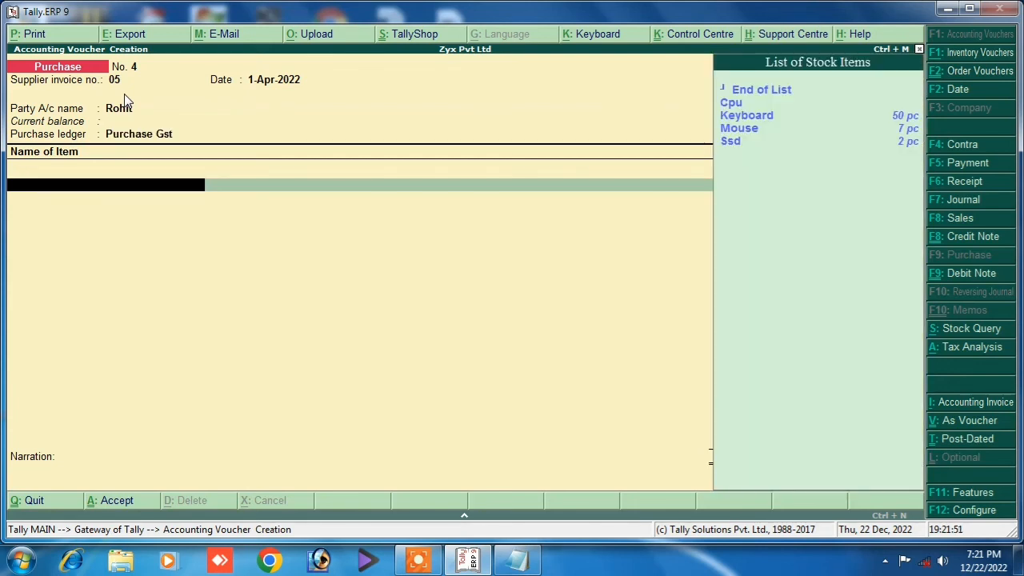
Add Cpu under tracking number 1, no order: 10 pc at 15,000, amounting to 1,50,000.00.
key("Down")
key("Return")
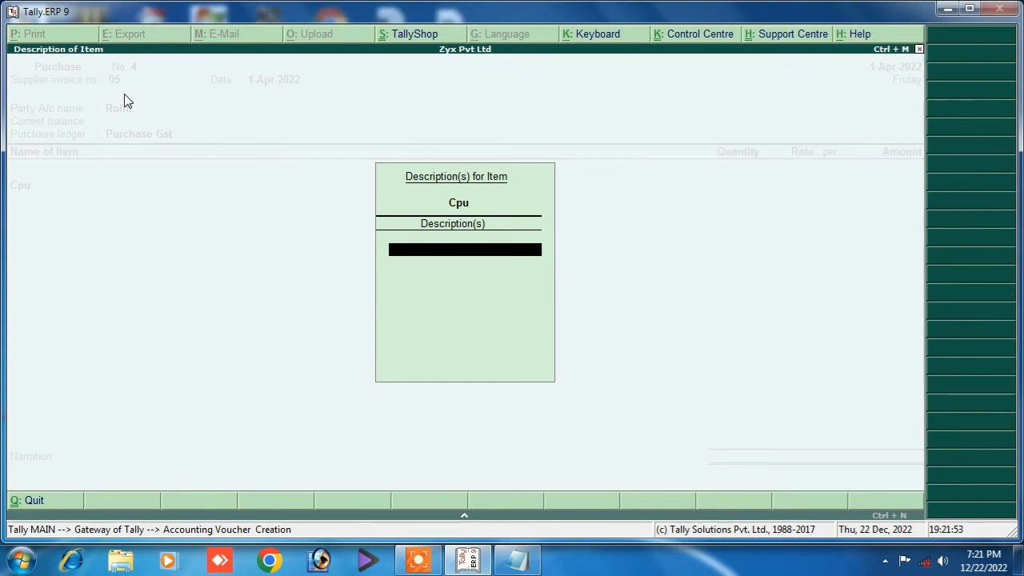
key("Return")
key("Return")
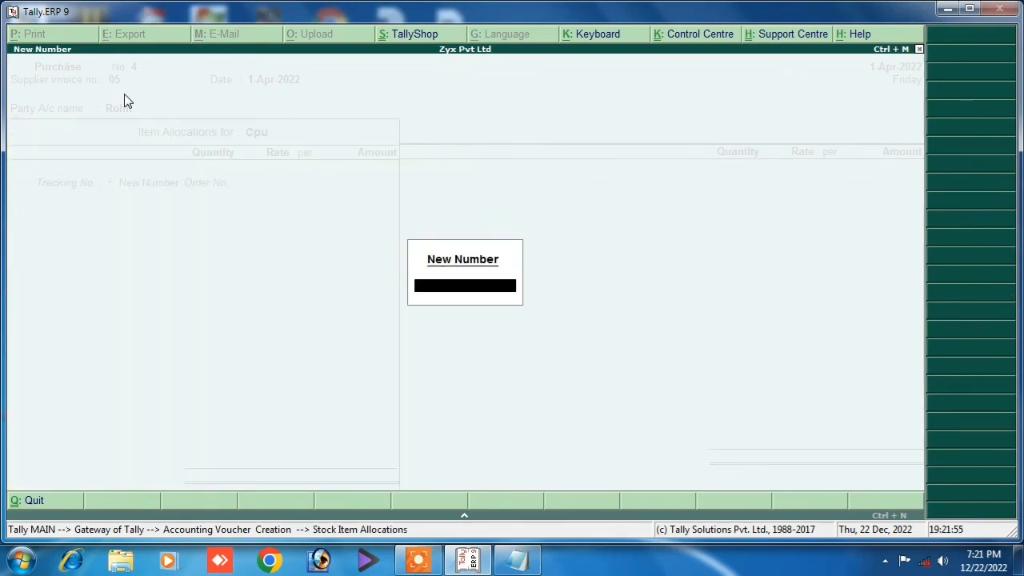
type("1")
key("Return")
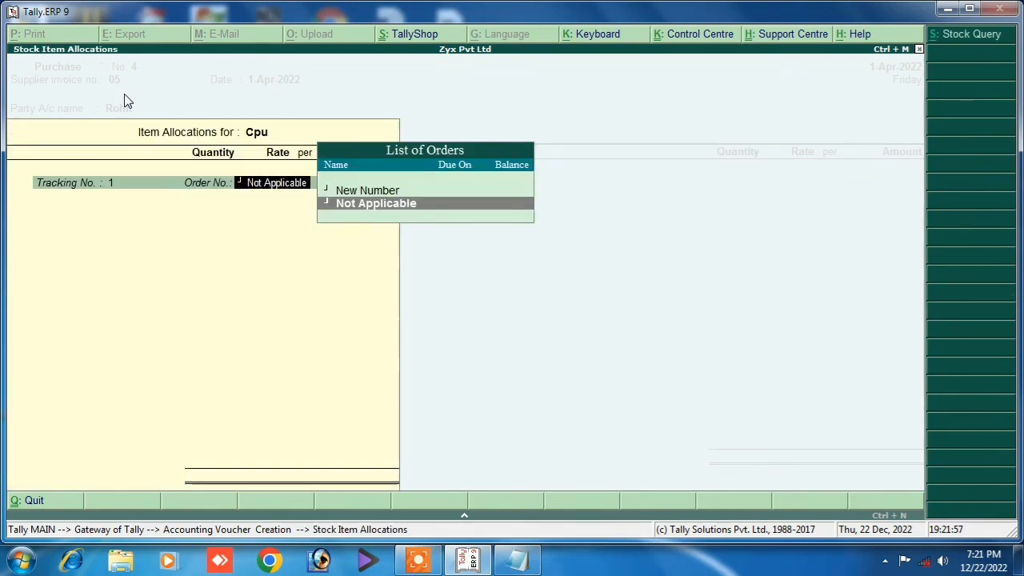
key("Return")
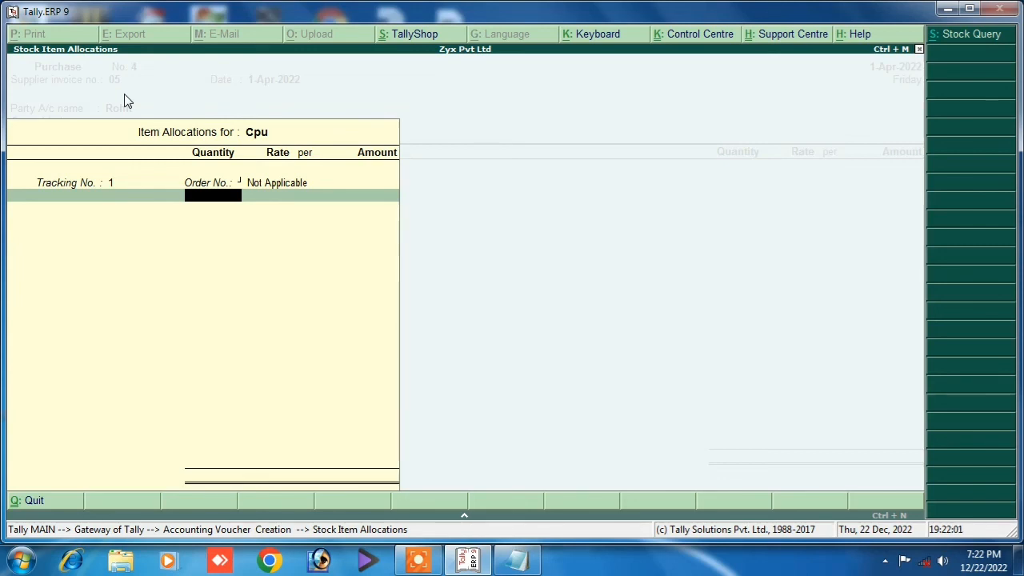
type("10")
key("Return")
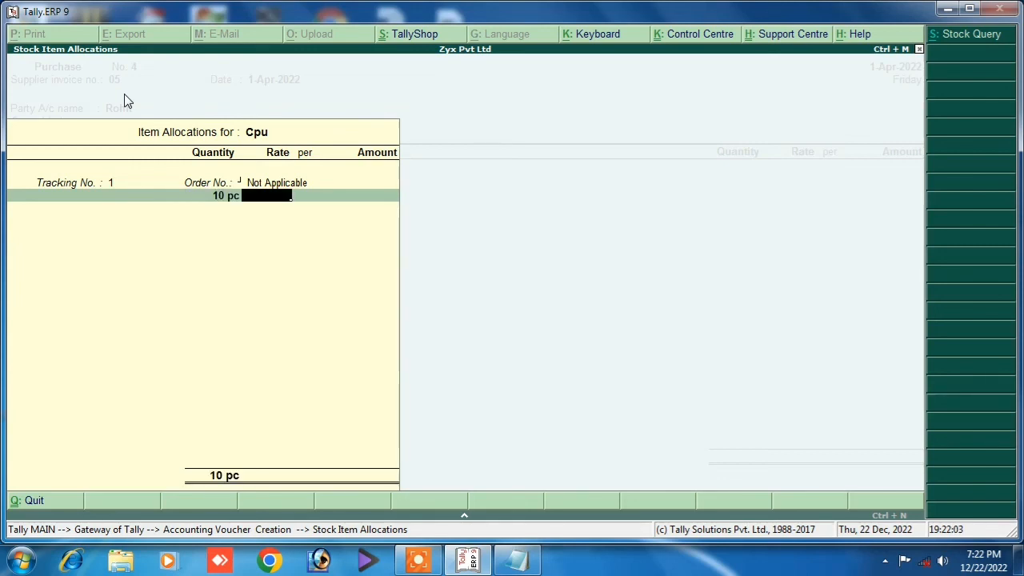
type("15000")
key("Return")
key("Return")
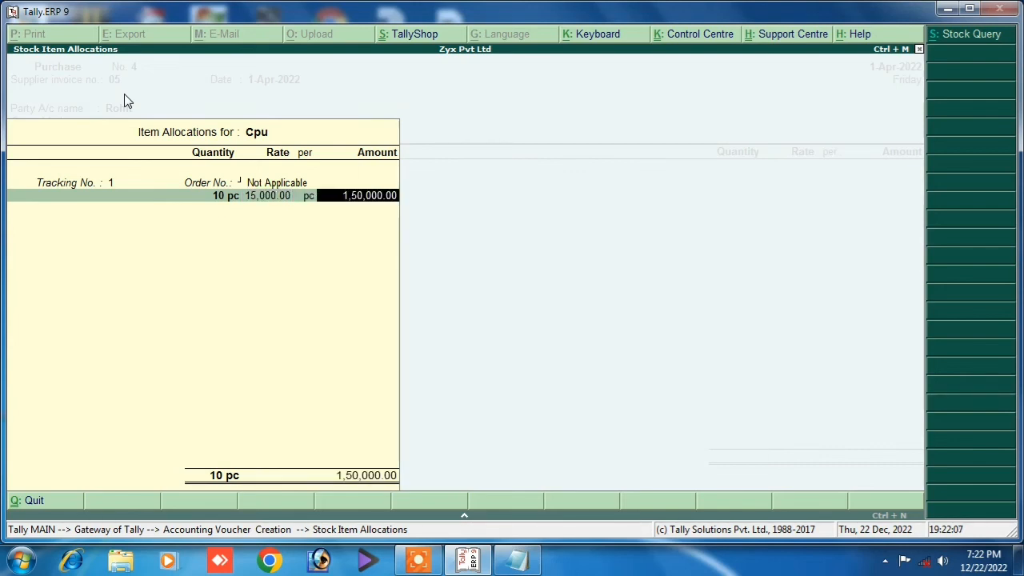
key("Return")
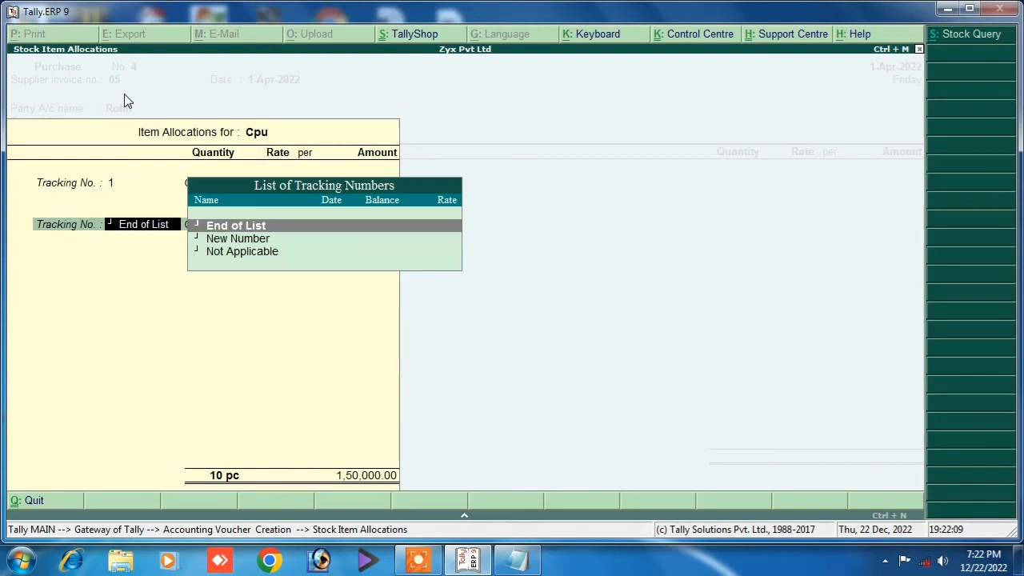
key("Return")
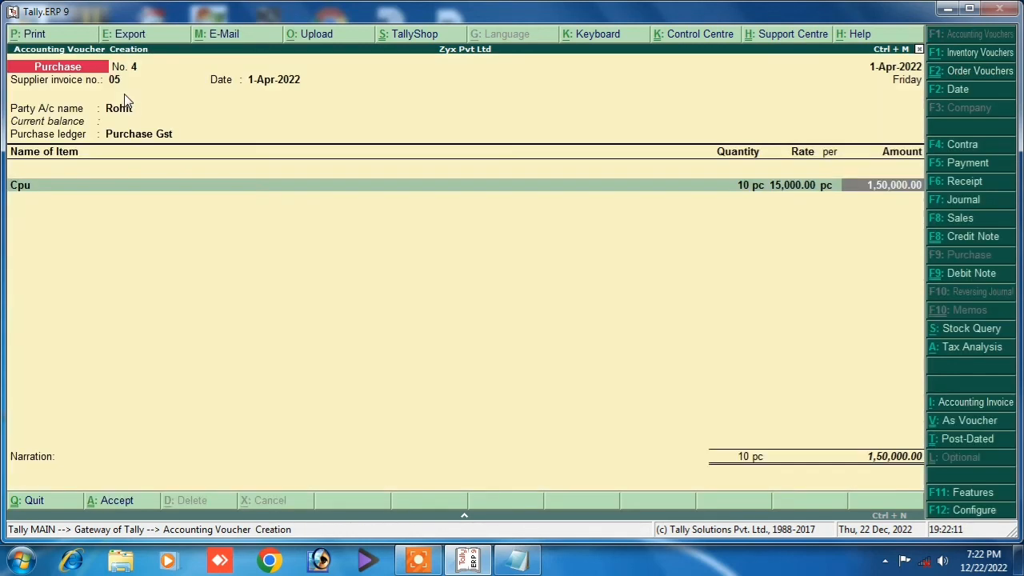
key("Return")
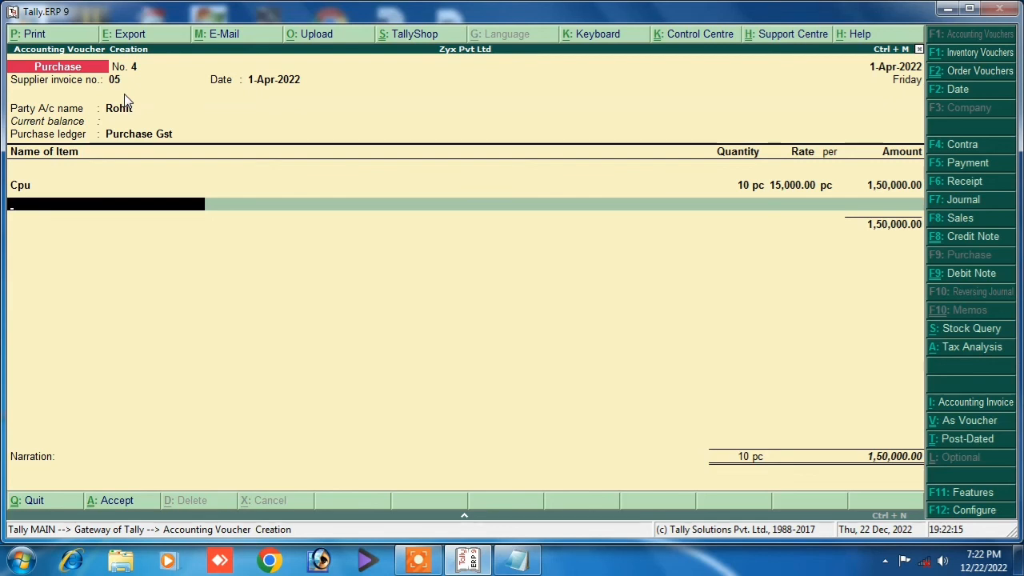
Add the Input Sgst @9% tax line at 13,500.00.
key("Return")
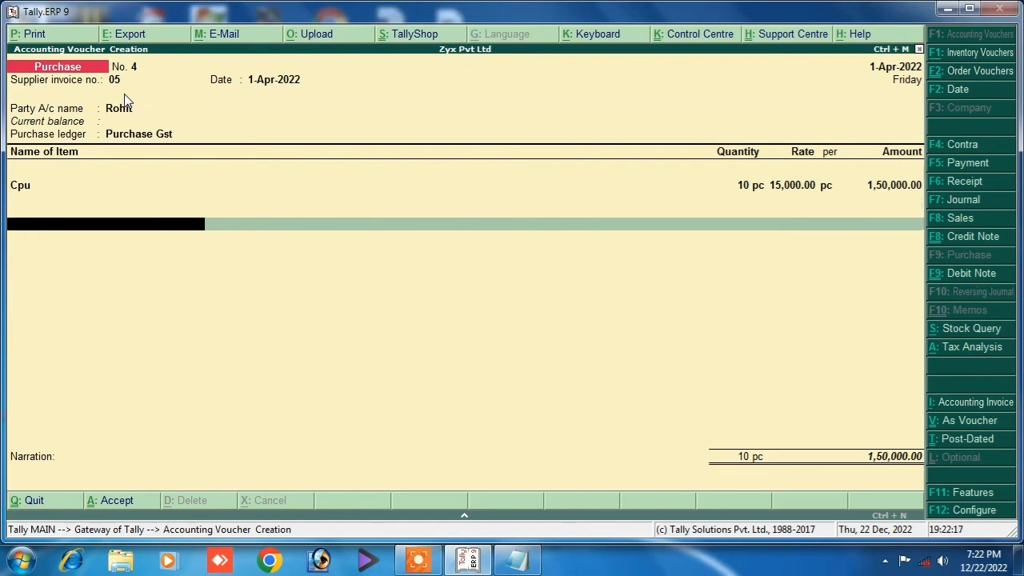
key("Return")
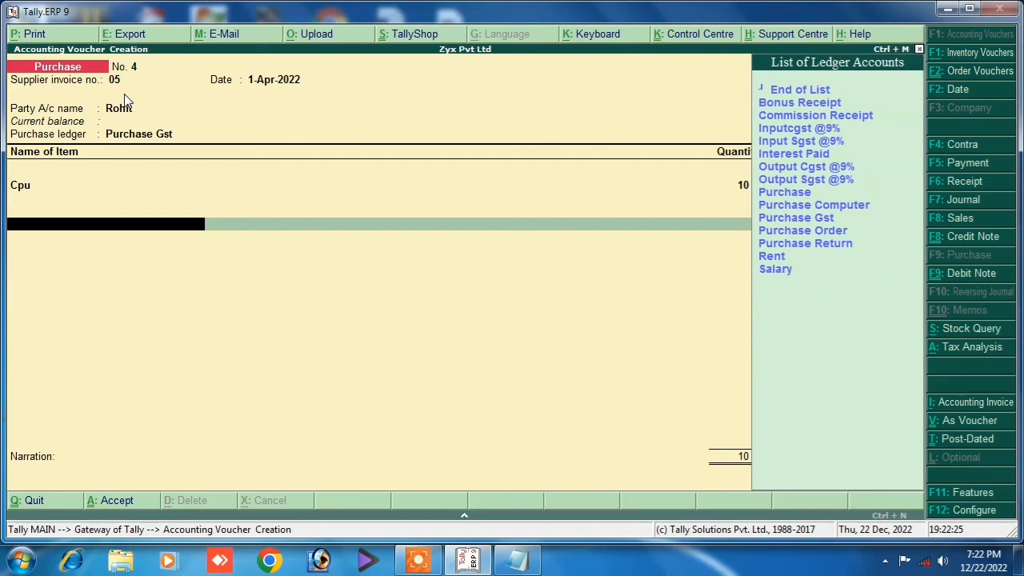
key("Return")
key("Down")
key("Down")
key("Down")
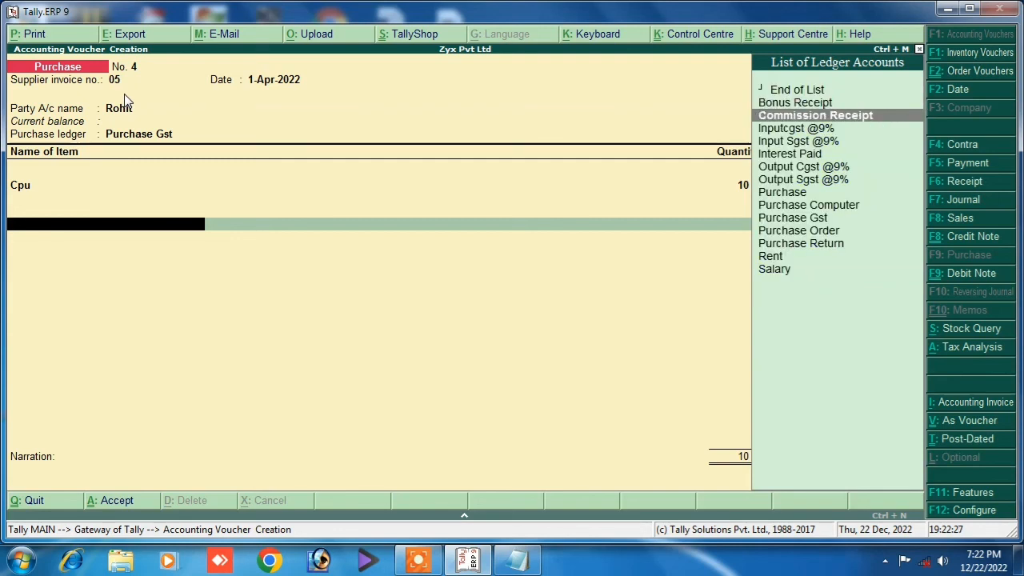
key("Down")
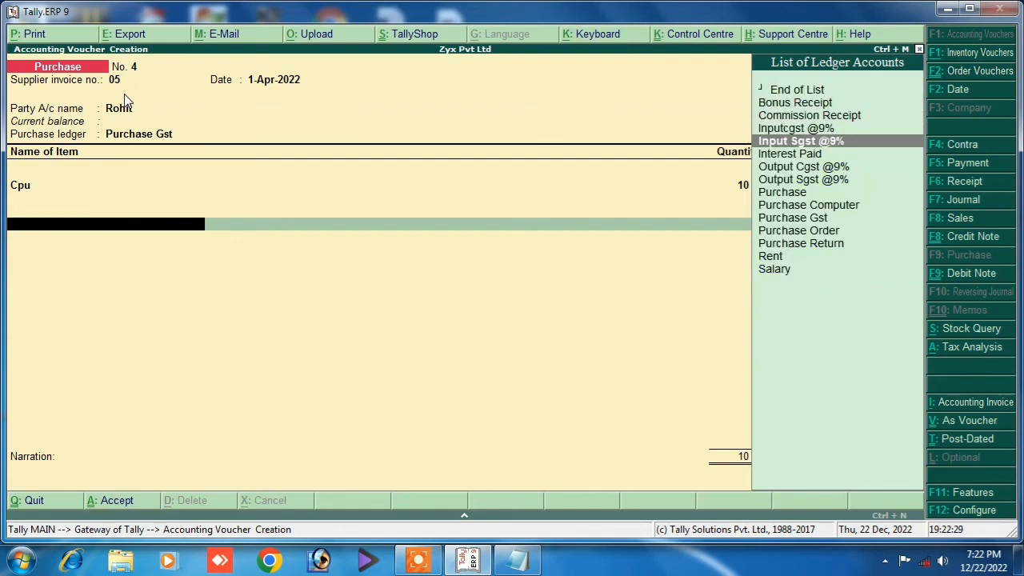
key("Return")
key("Return")
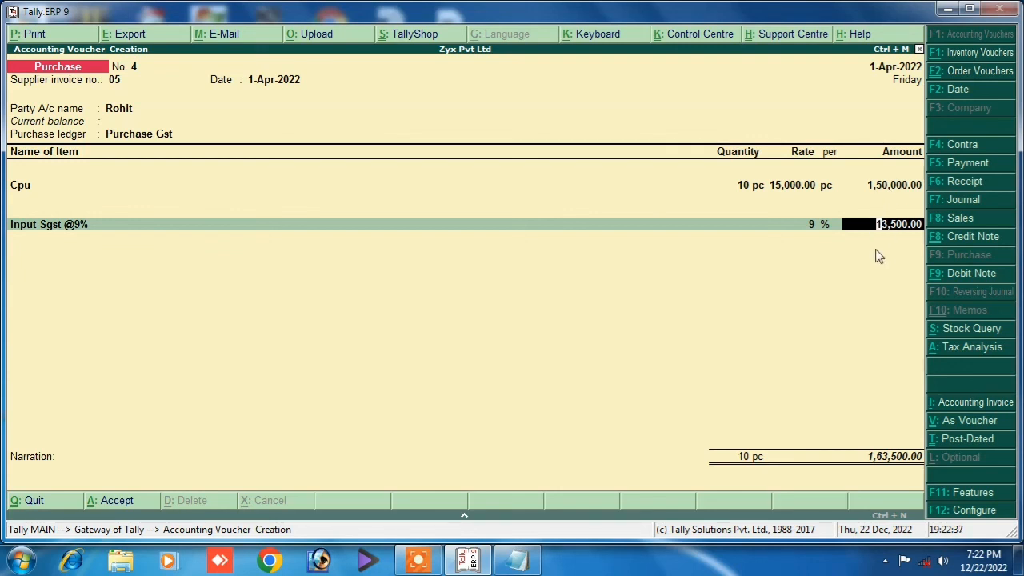
key("Return")
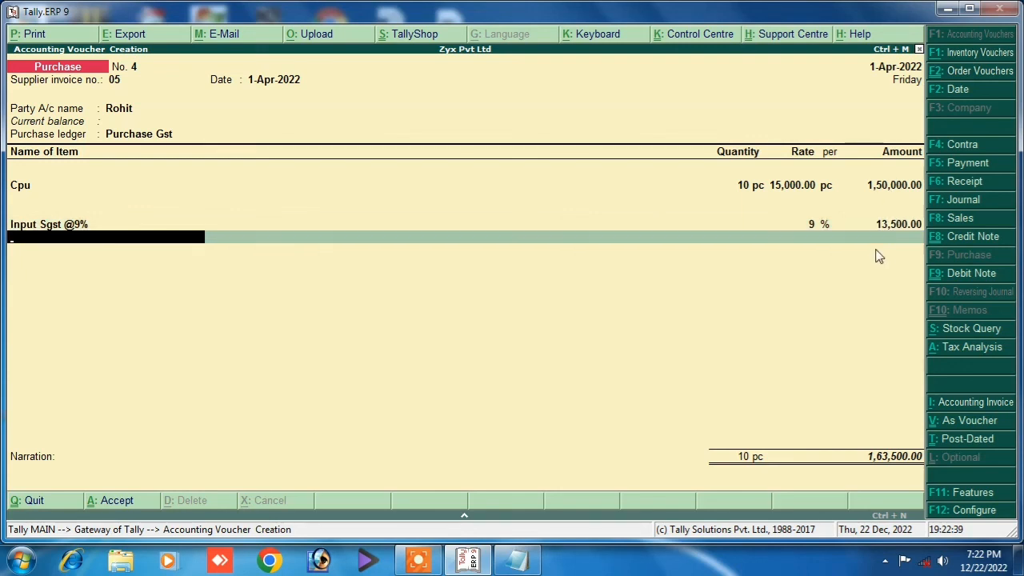
Add Inputcgst @9% at 13,500.00 and enter the narration 'being purchase'.
key("Down")
key("Down")
key("Down")
key("Down")
key("Down")
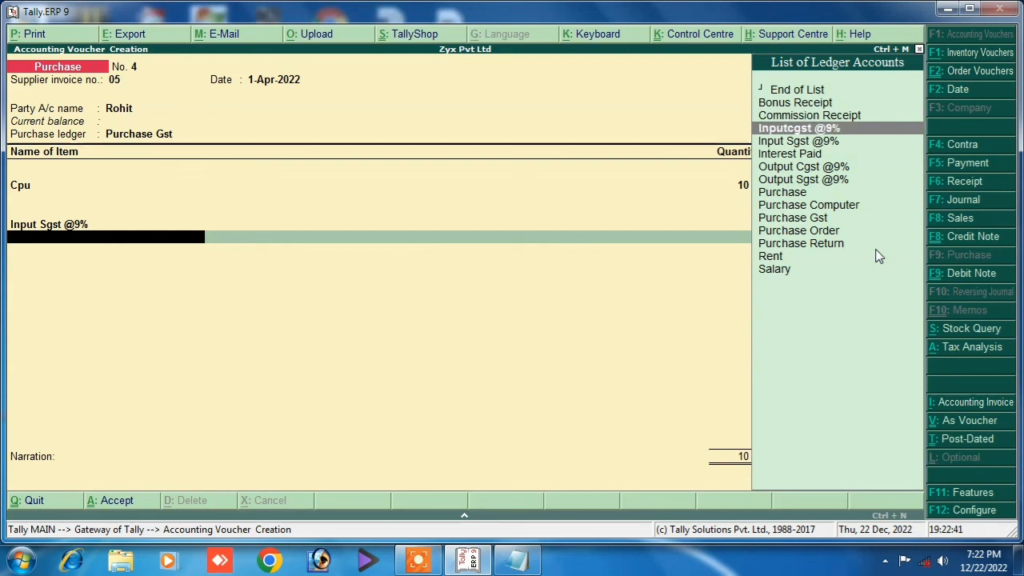
key("Down")
key("Down")
key("Down")
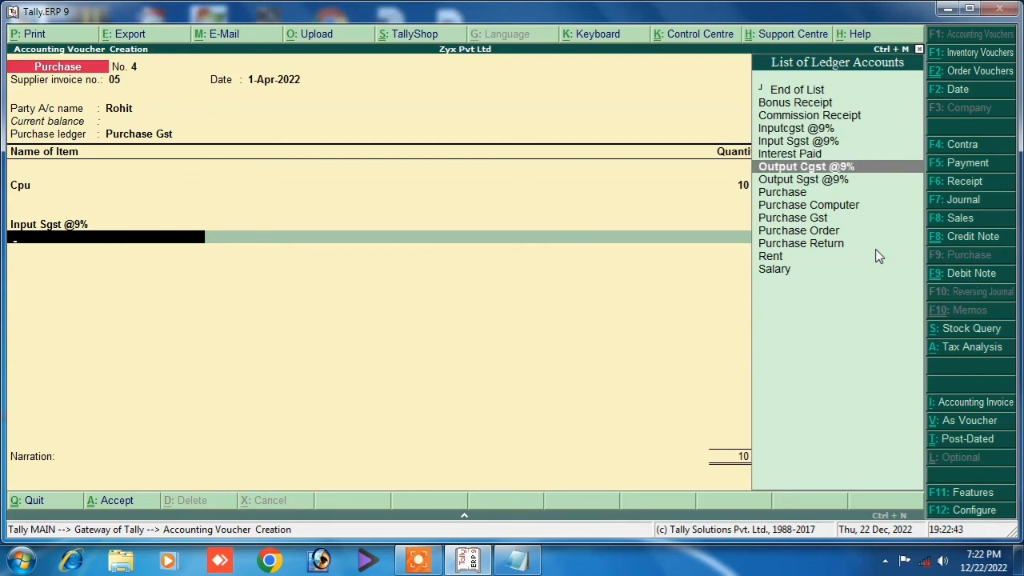
key("Up")
key("Up")
key("Up")
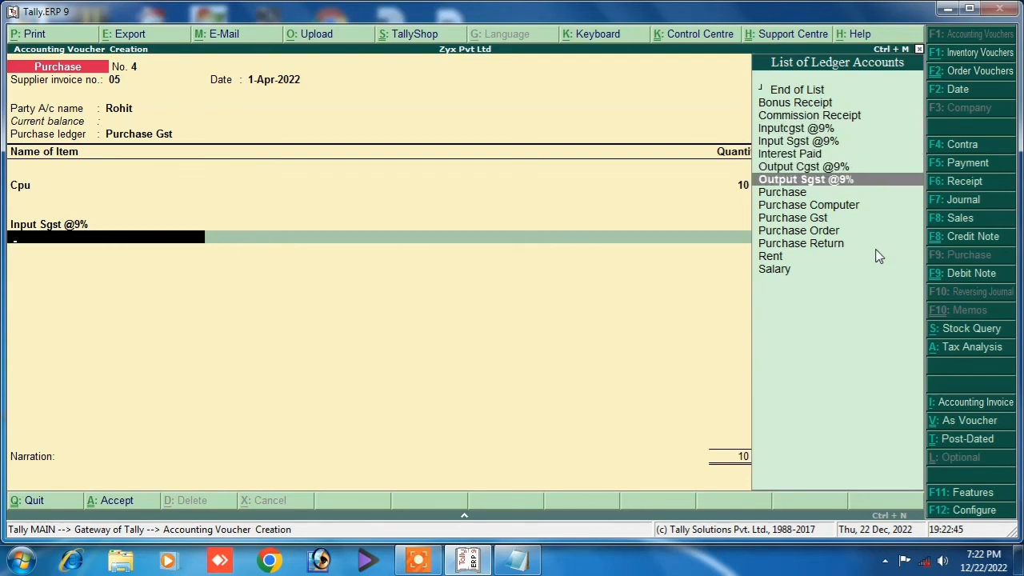
key("Up")
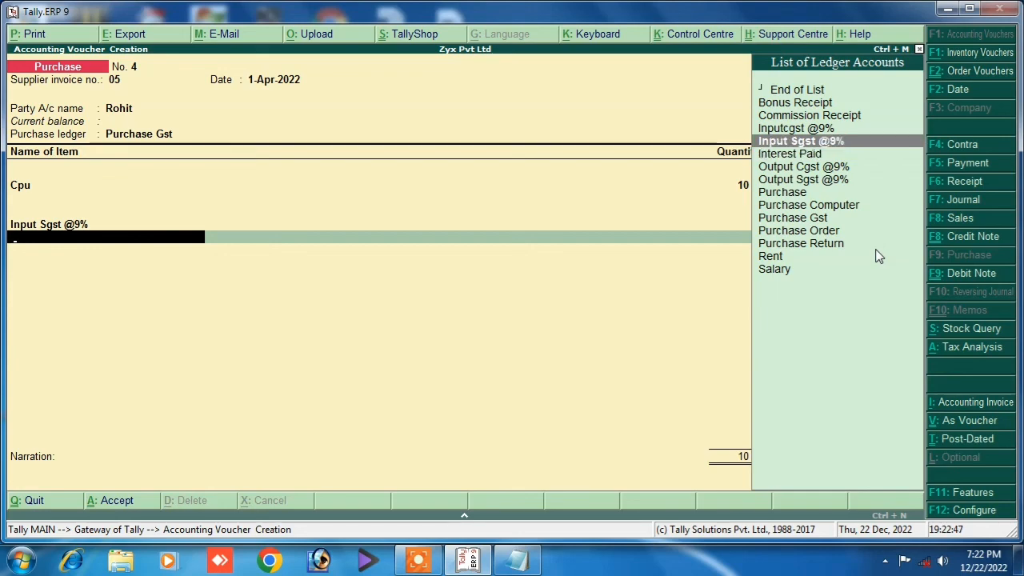
key("Up")
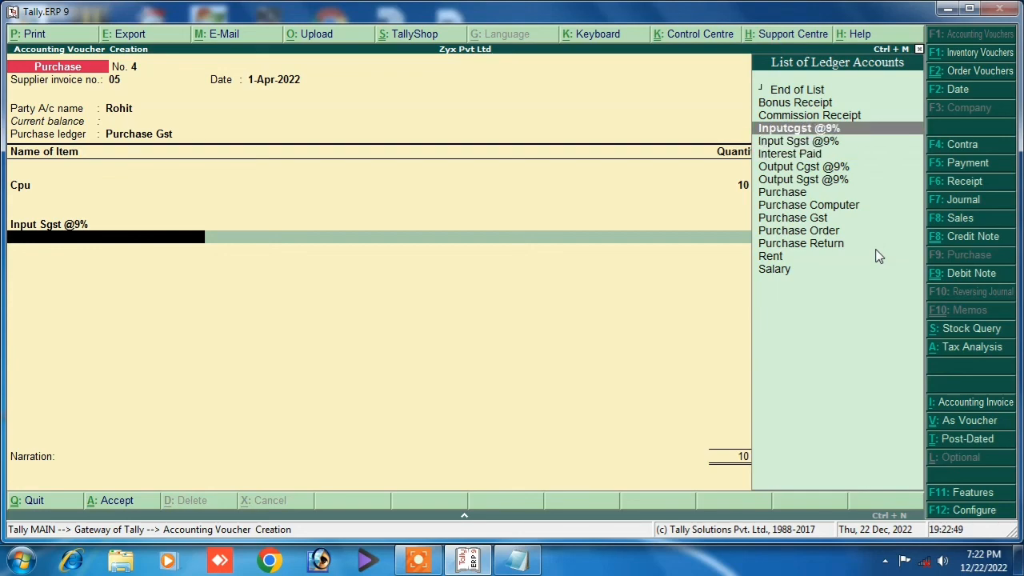
key("Return")
key("Return")
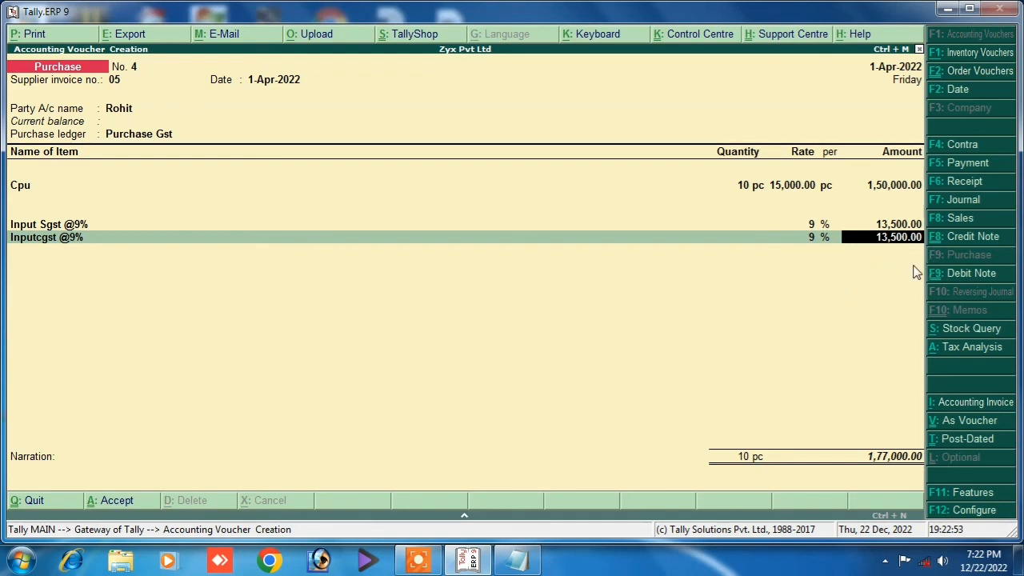
key("Return")
key("Return")
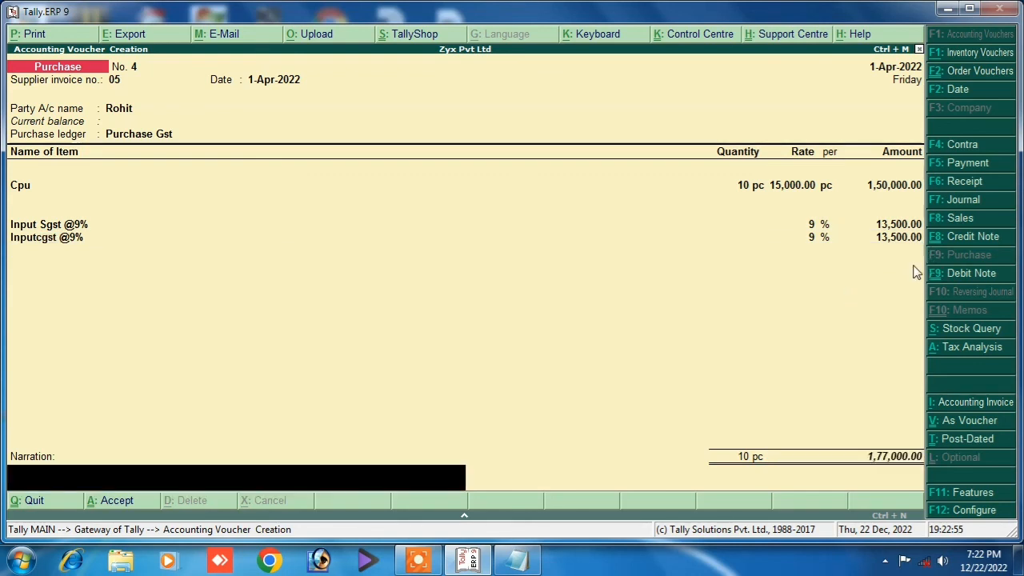
type("bein")
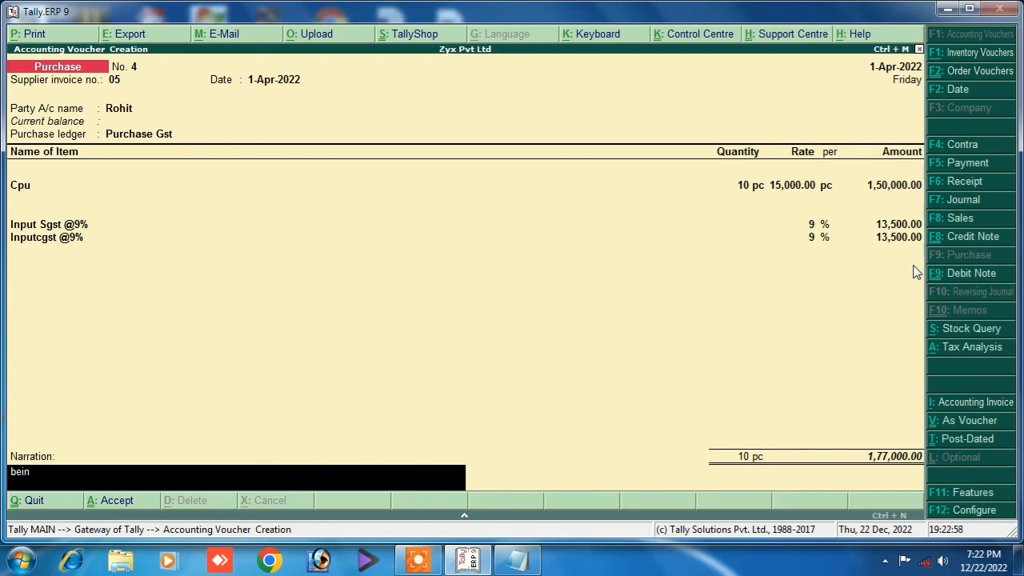
type("g p")
type("urchase")
key("Return")
Save purchase voucher 4 and switch to a Sales voucher.
key("Escape")
key("ctrl+a")
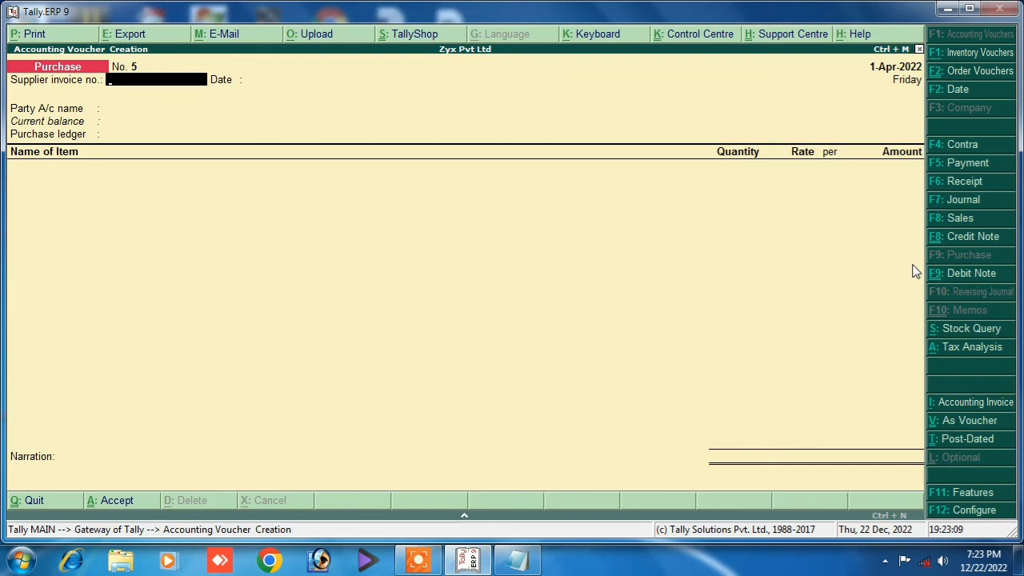
left_click(943, 218)
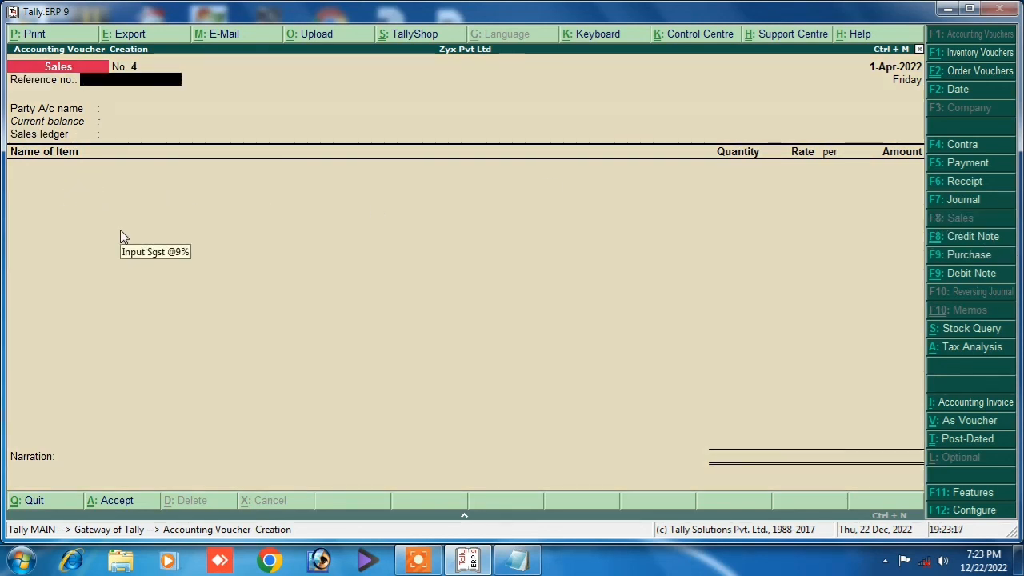
Choose the buyer as party, accept party details, and select Sales Gst as sales ledger.
key("Return")
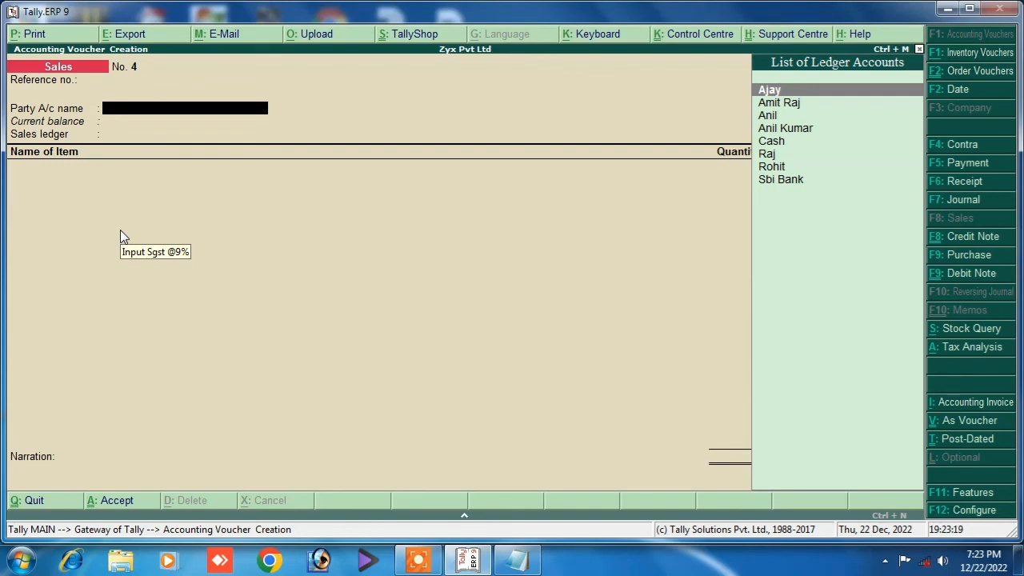
key("Down")
key("Down")
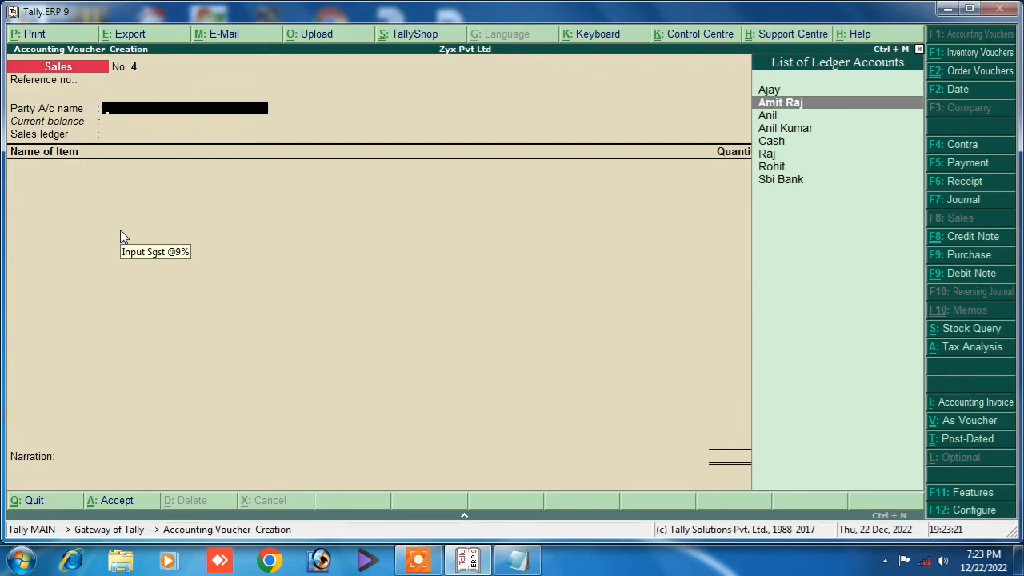
key("Up")
key("Return")
key("Return")
key("Return")
key("Return")
key("Return")
key("Return")
key("Return")
key("Return")
key("Return")
key("Return")
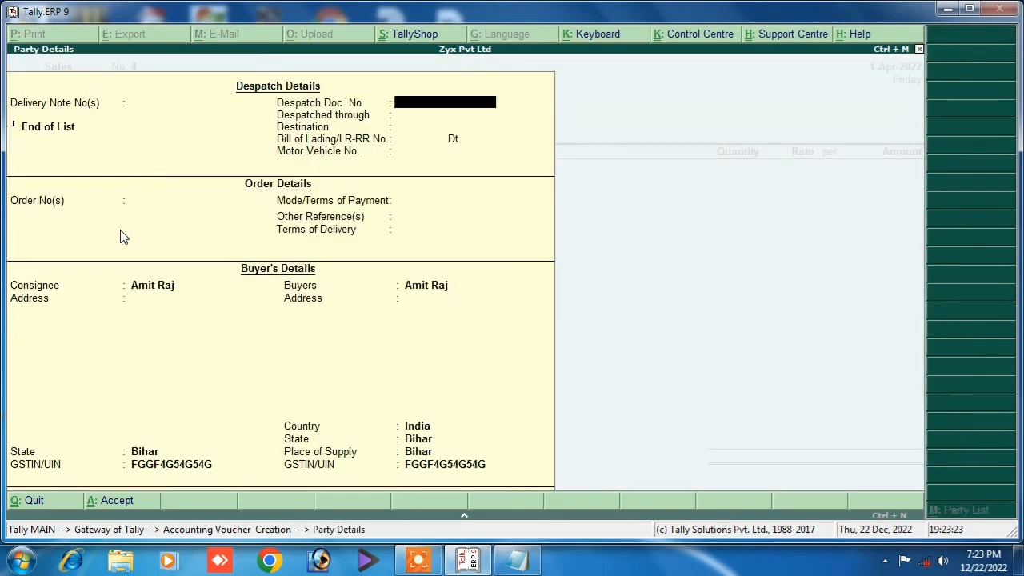
key("Return")
key("Return")
key("Return")
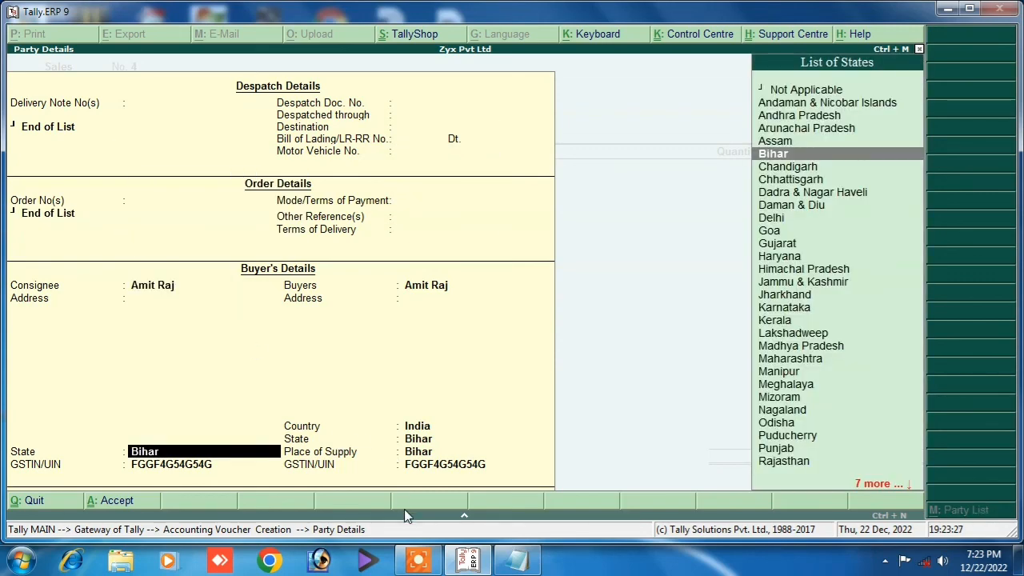
key("Return")
key("Return")
key("Return")
key("Return")
key("Return")
key("Return")
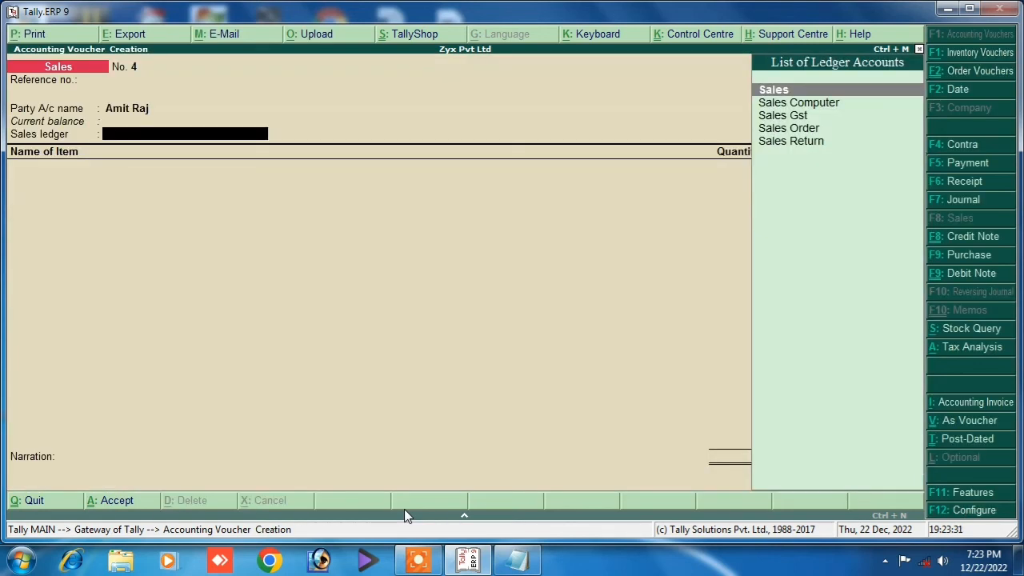
key("Down")
key("Down")
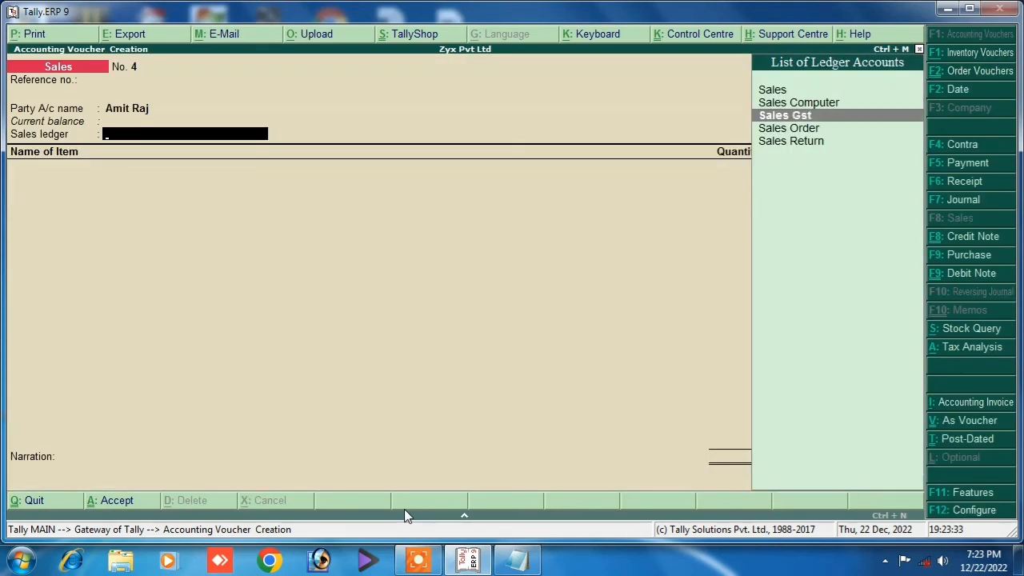
key("Return")
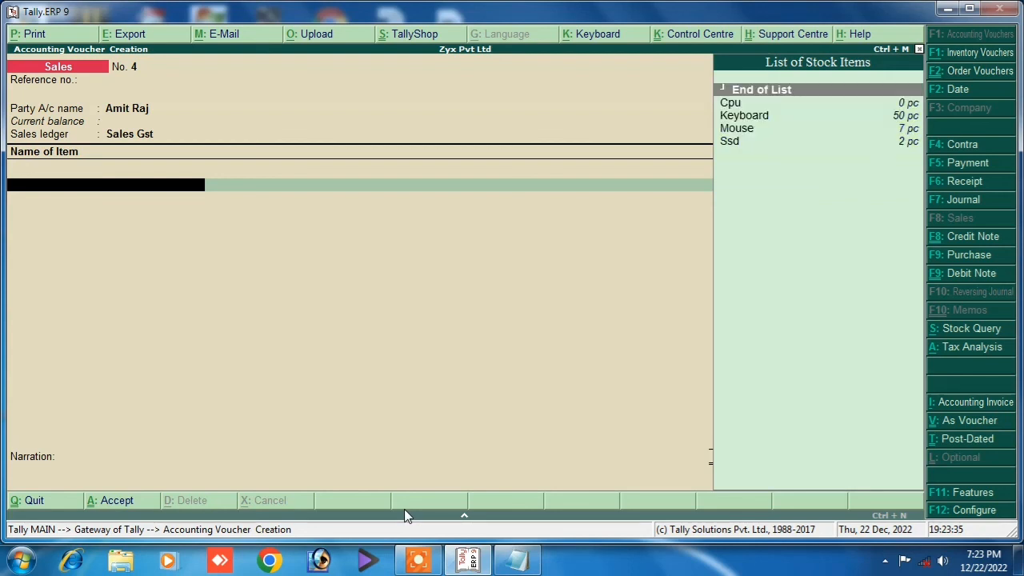
Add Cpu under new tracking number 2, order Not Applicable: 5 pc at 20,000.00, totalling 1,00,000.00.
key("Down")
key("Return")
key("Return")
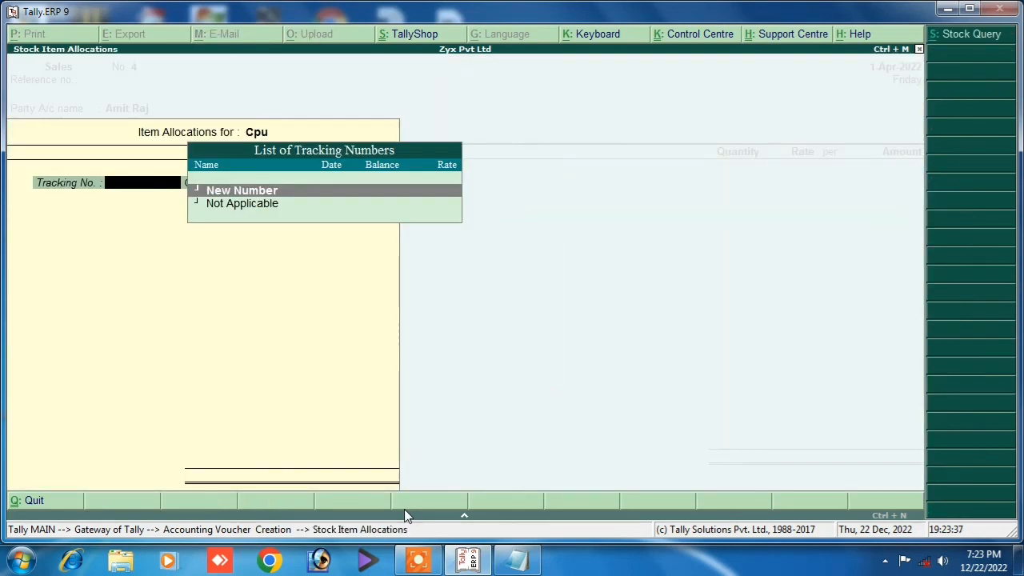
key("Return")
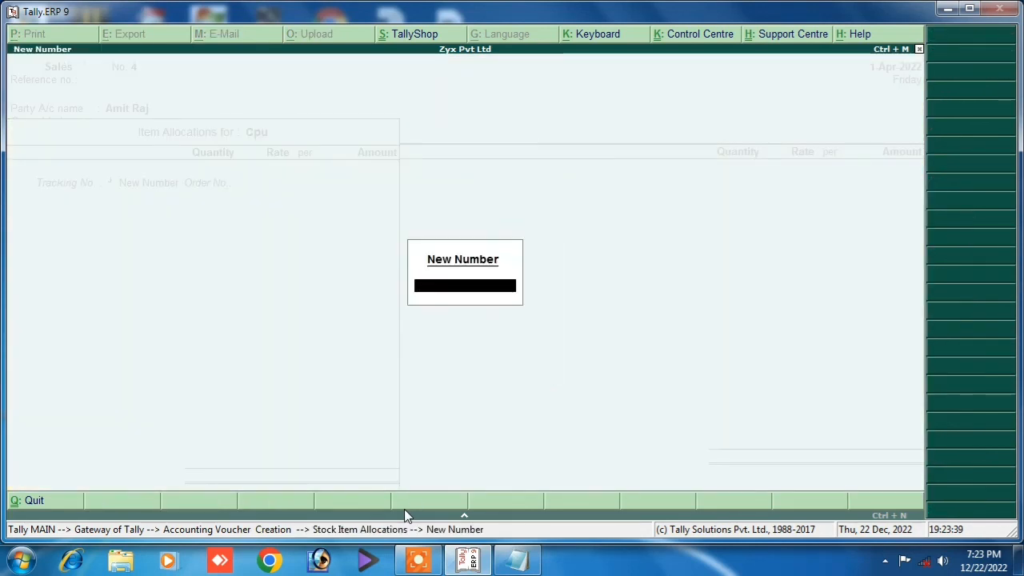
type("2")
key("Return")
key("Return")
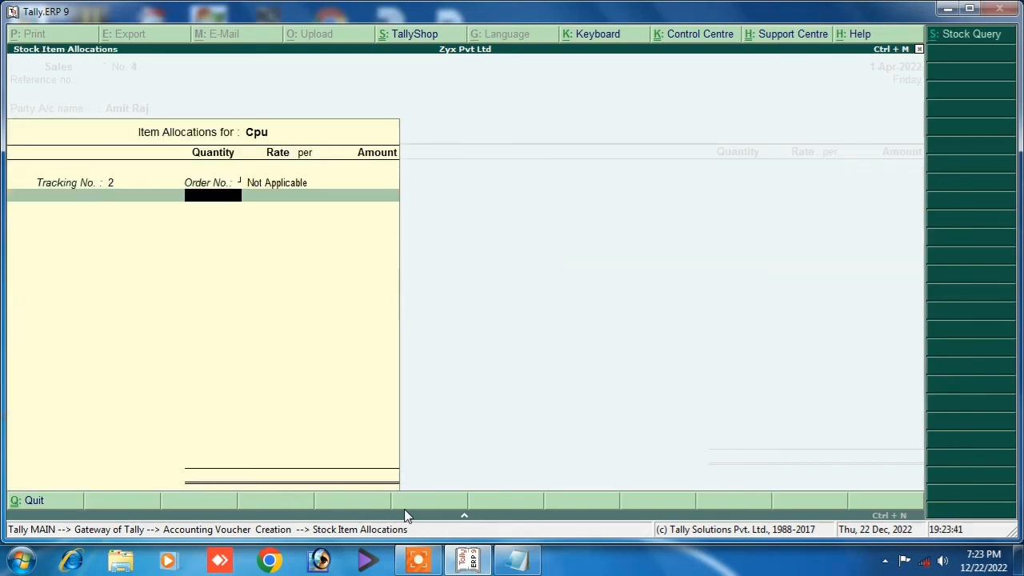
type("5")
key("Return")
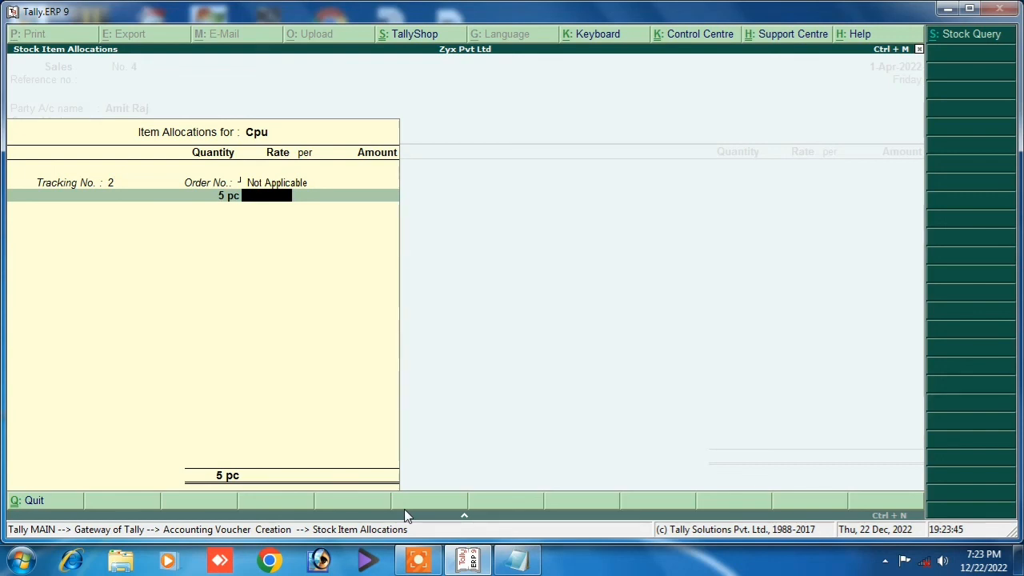
type("20,000")
key("Return")
key("Return")
key("Return")
key("Return")
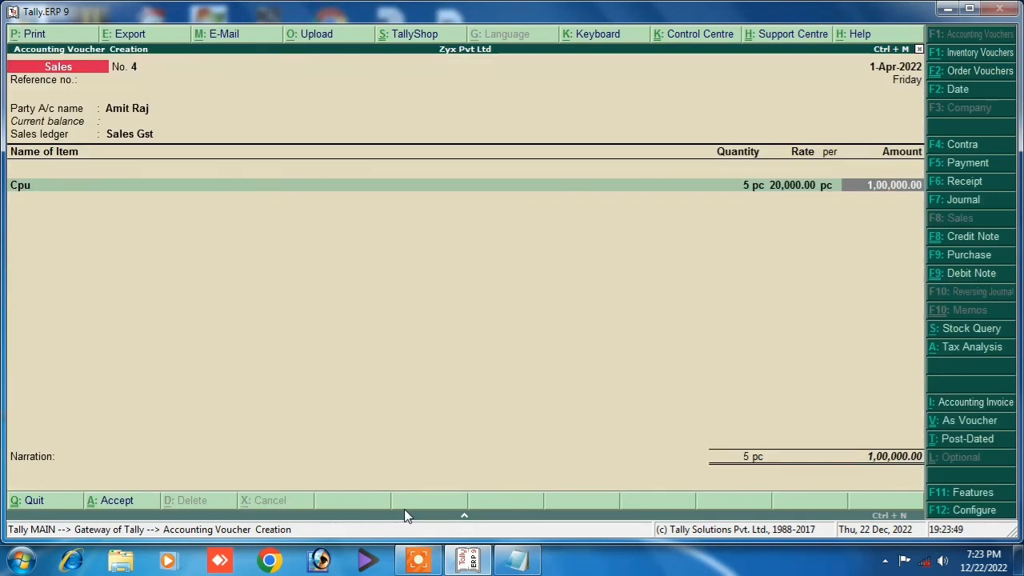
key("Return")
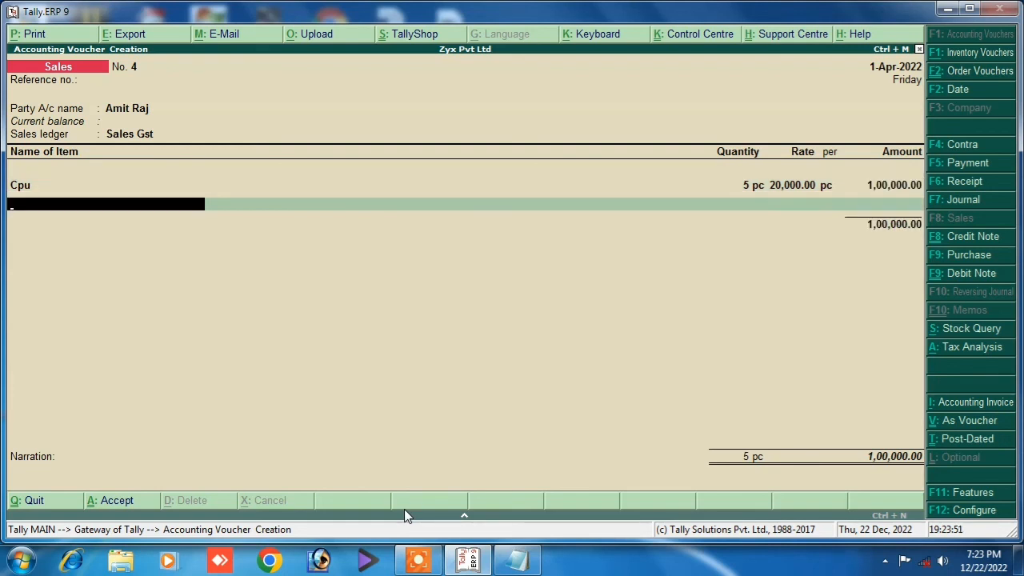
key("Return")
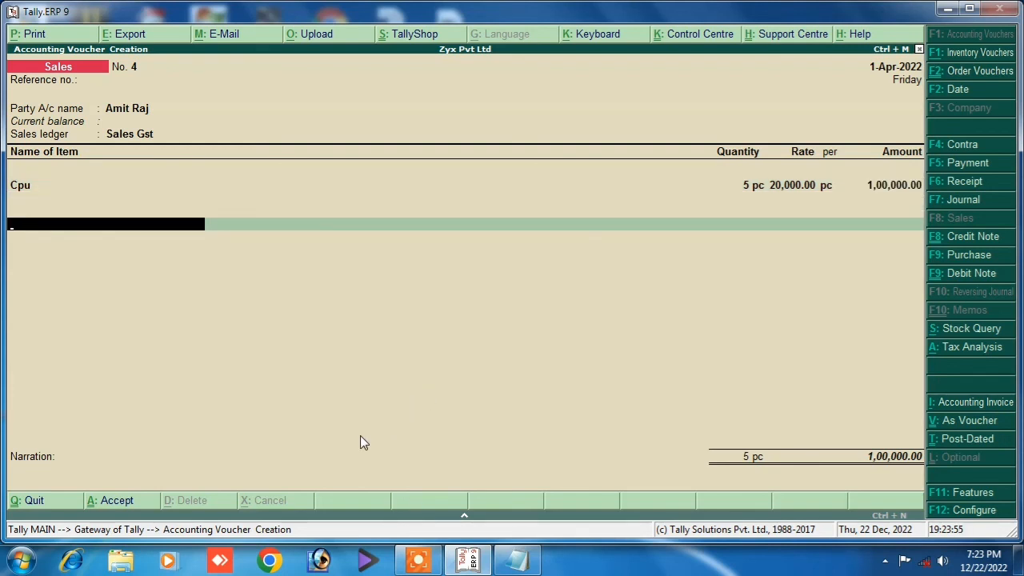
Add Output Cgst @9% at 9,000.00 and Output Sgst @9% as tax lines.
key("space")
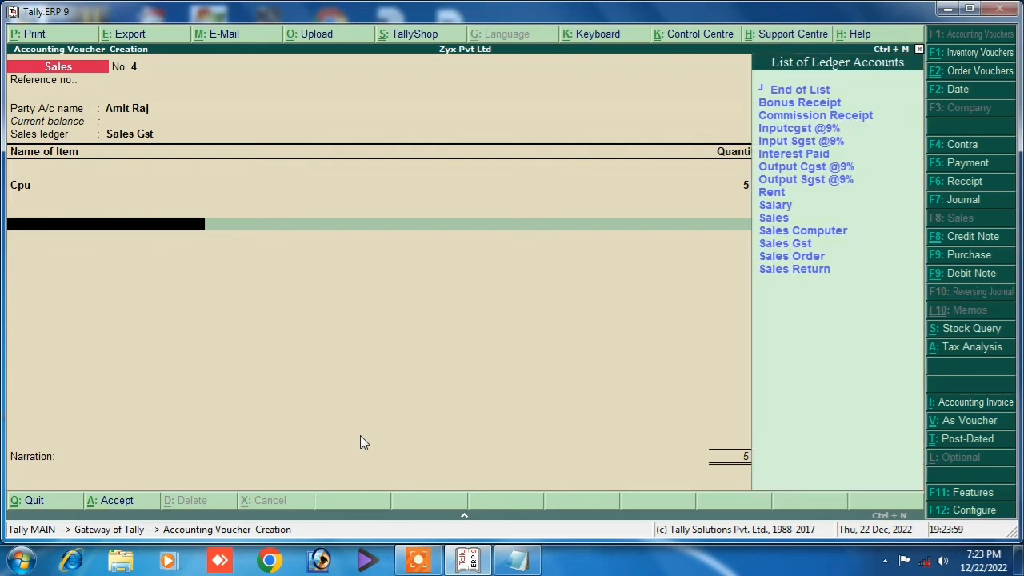
key("Down")
key("Down")
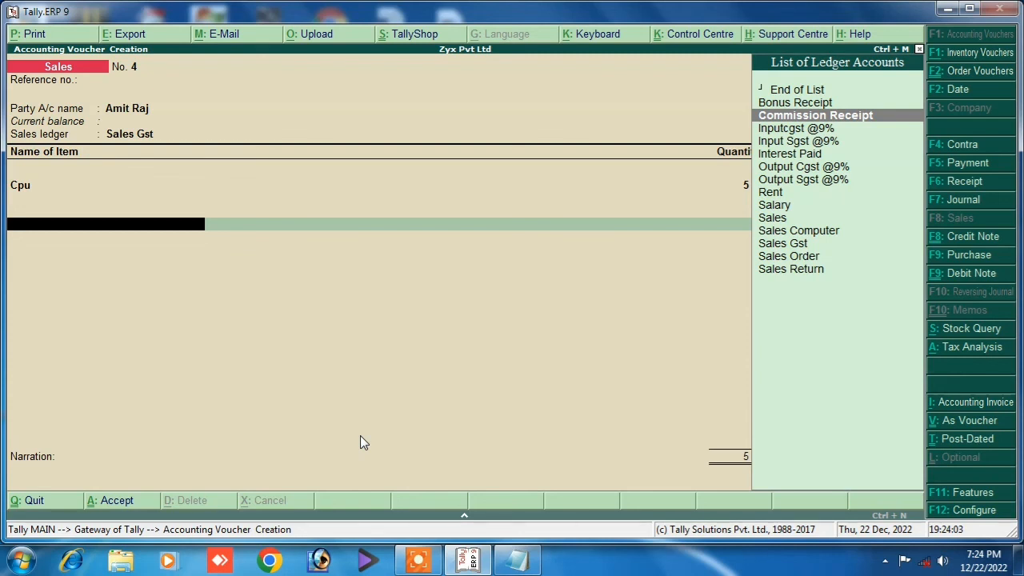
key("Down")
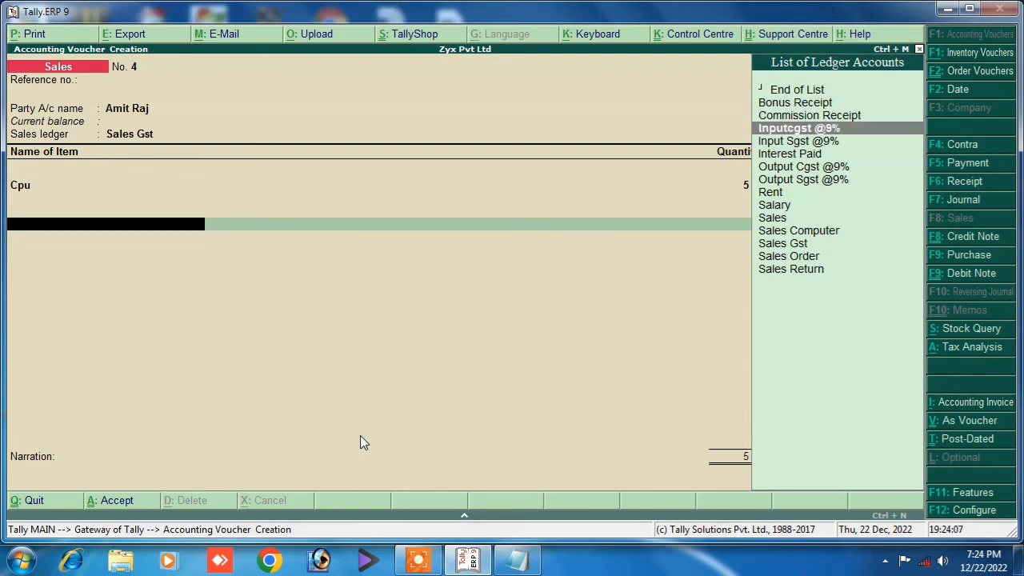
key("Down")
key("Down")
key("Down")
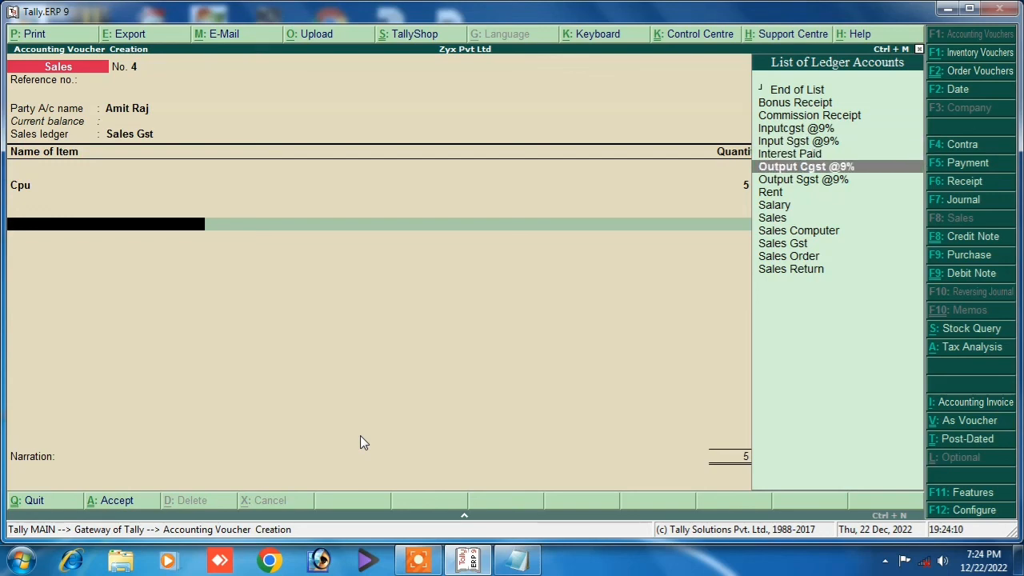
key("Return")
key("Return")
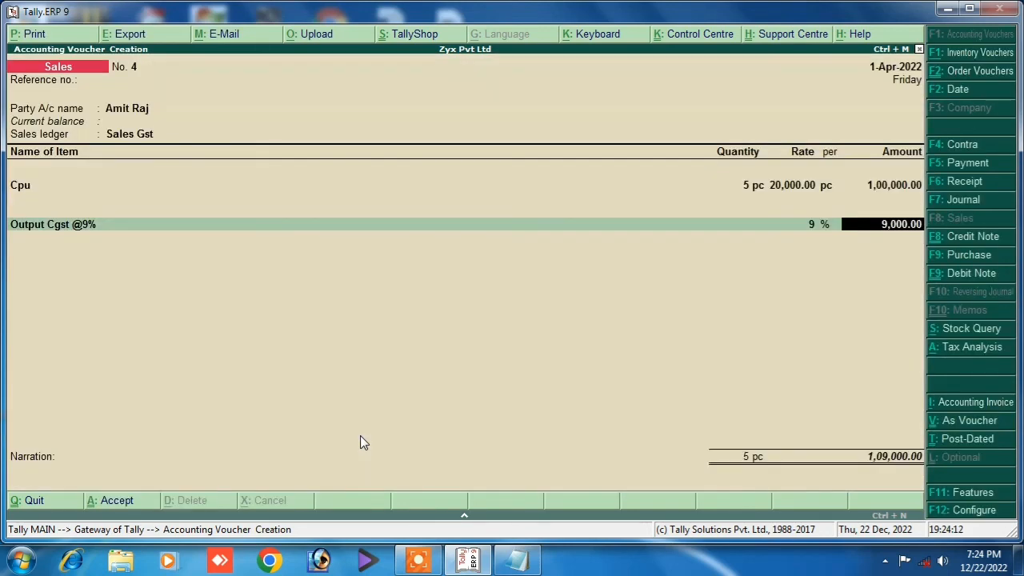
key("Return")
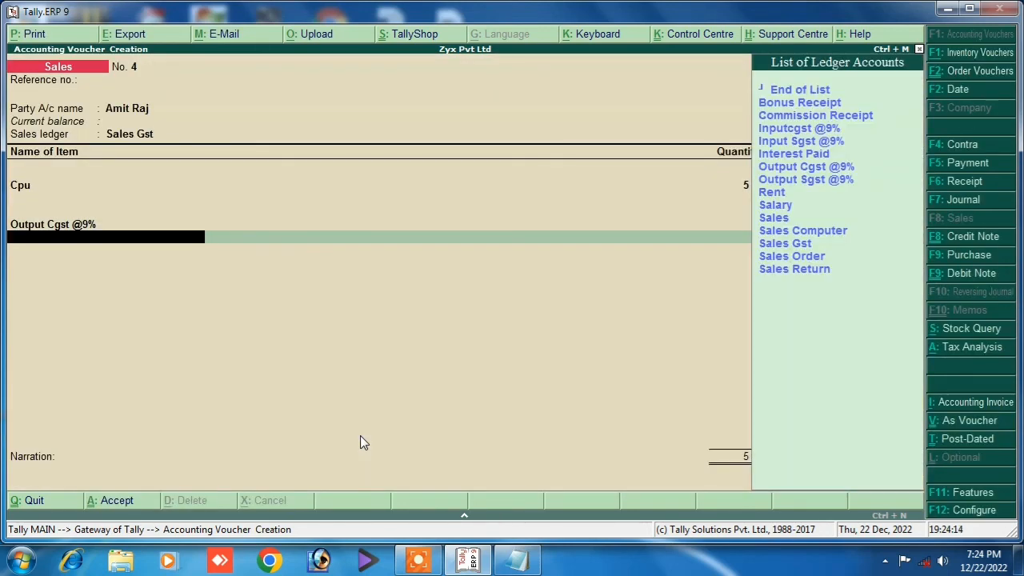
key("Down")
key("Down")
key("Down")
key("Down")
key("Down")
key("Down")
key("Down")
key("Return")
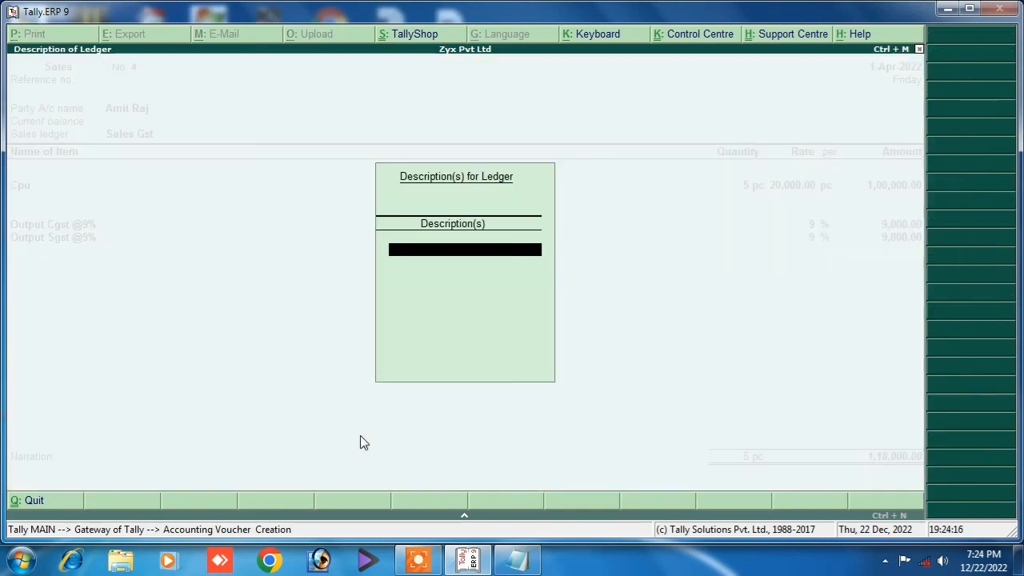
key("Return")
key("Return")
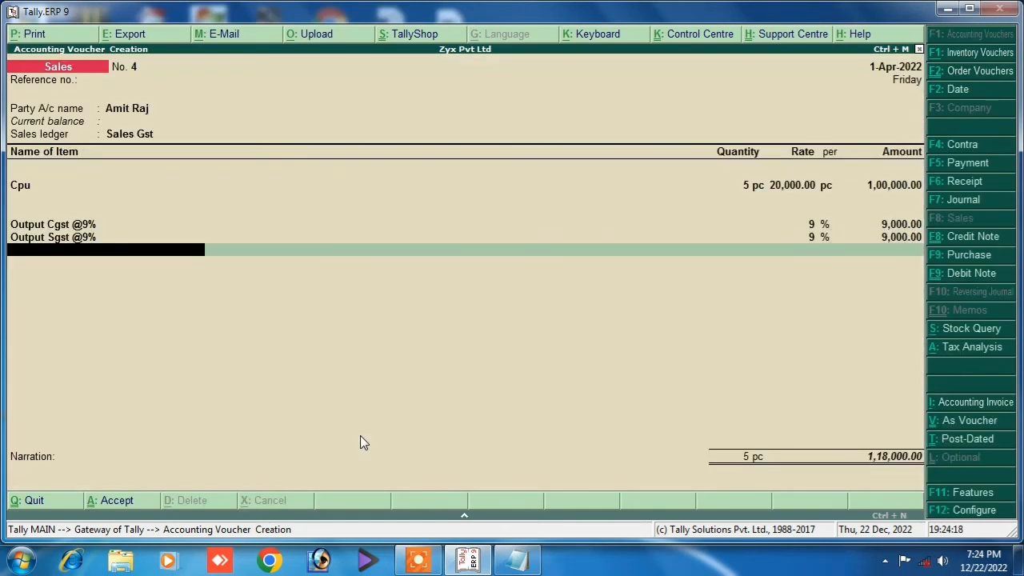
key("Return")
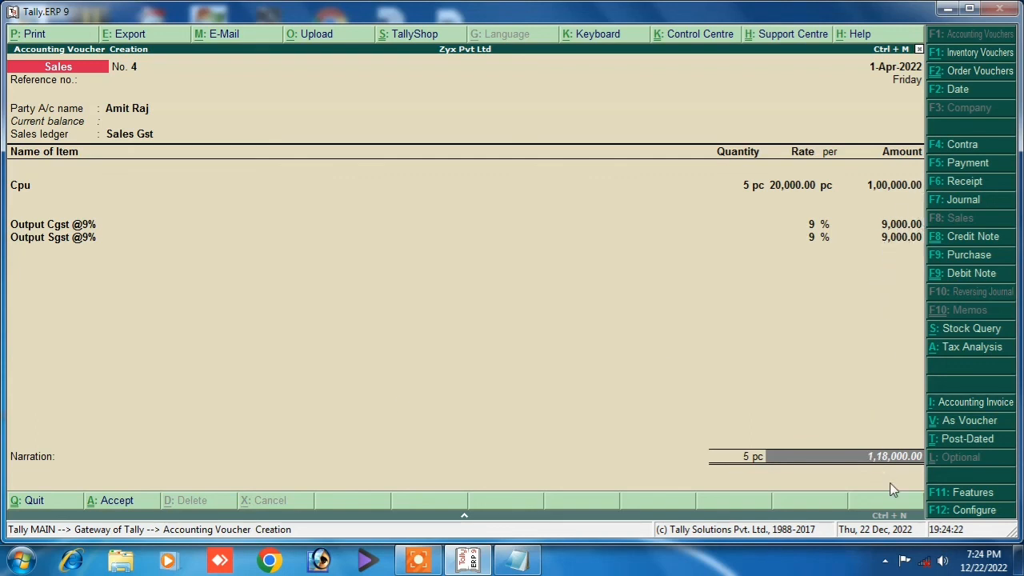
Narrate the voucher 'being sold', save it at 1,18,000.00, and leave the blank voucher No. 5.
key("Return")
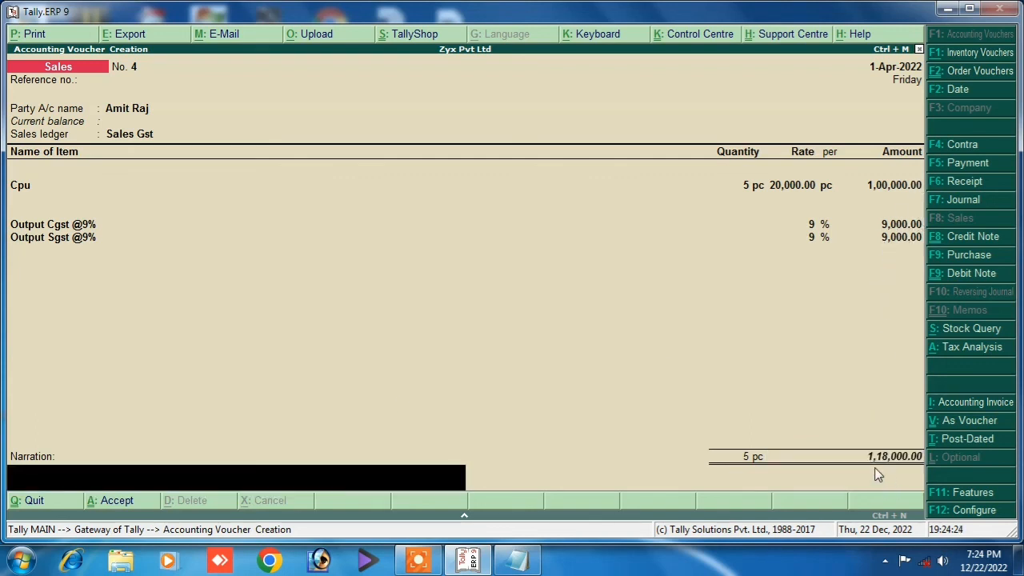
type("being sold")
key("Return")
key("Return")
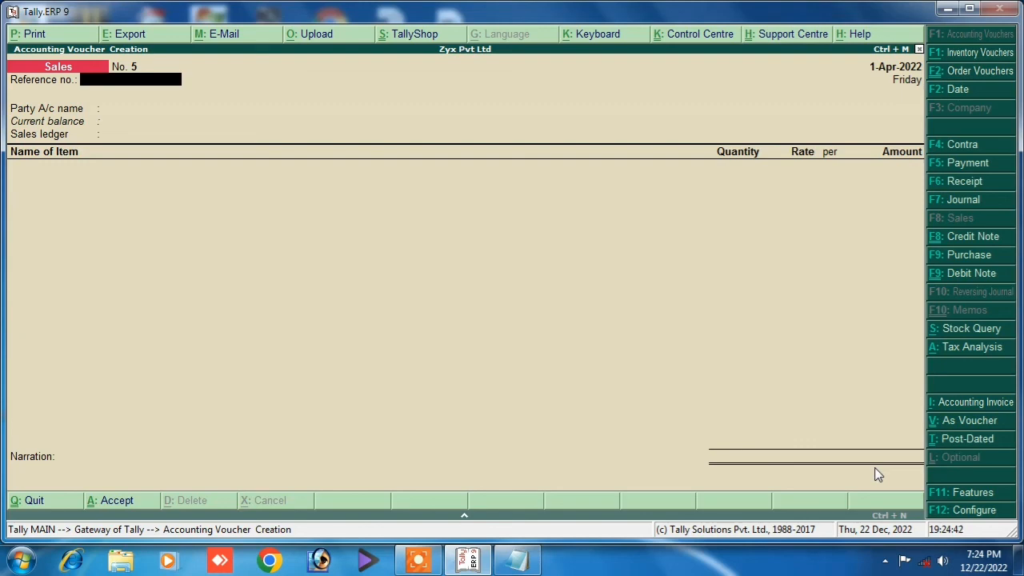
key("Escape")
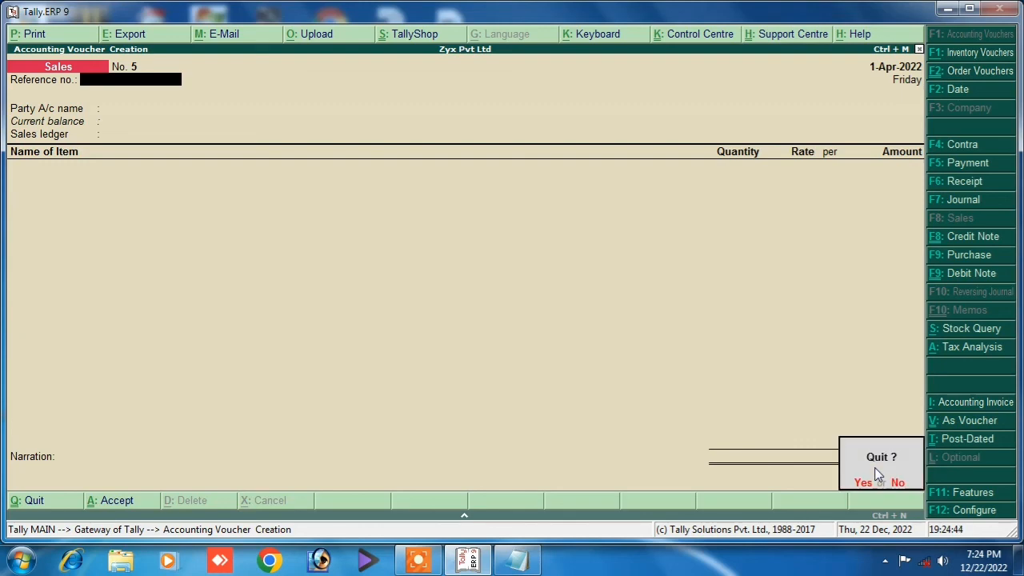
Confirm quitting voucher entry and open Display > Day Book for 1-Apr-2022.
key("y")
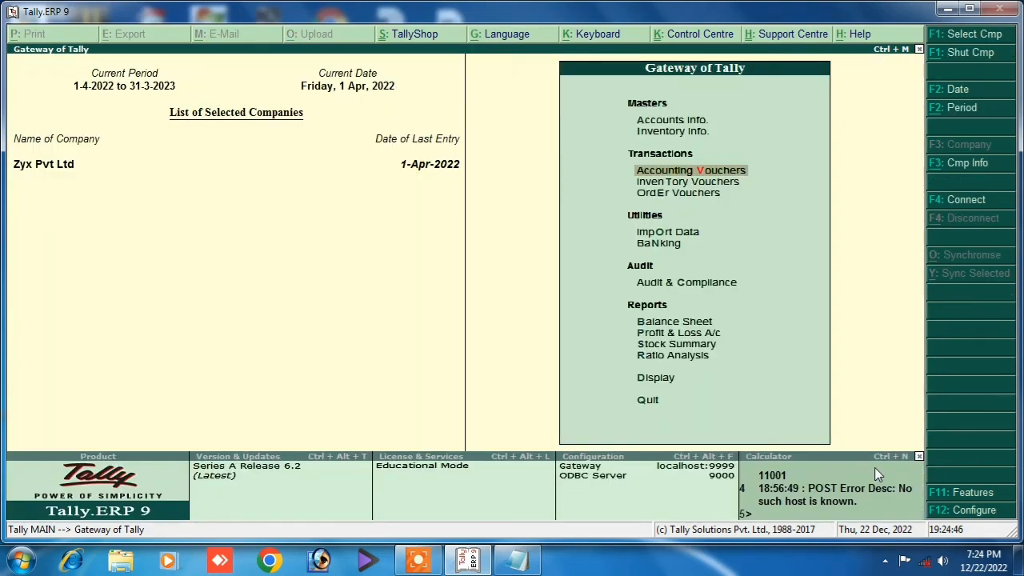
key("Down")
key("Down")
key("Down")
key("Down")
key("Down")
key("Down")
key("Down")
key("Down")
key("Down")
key("Down")
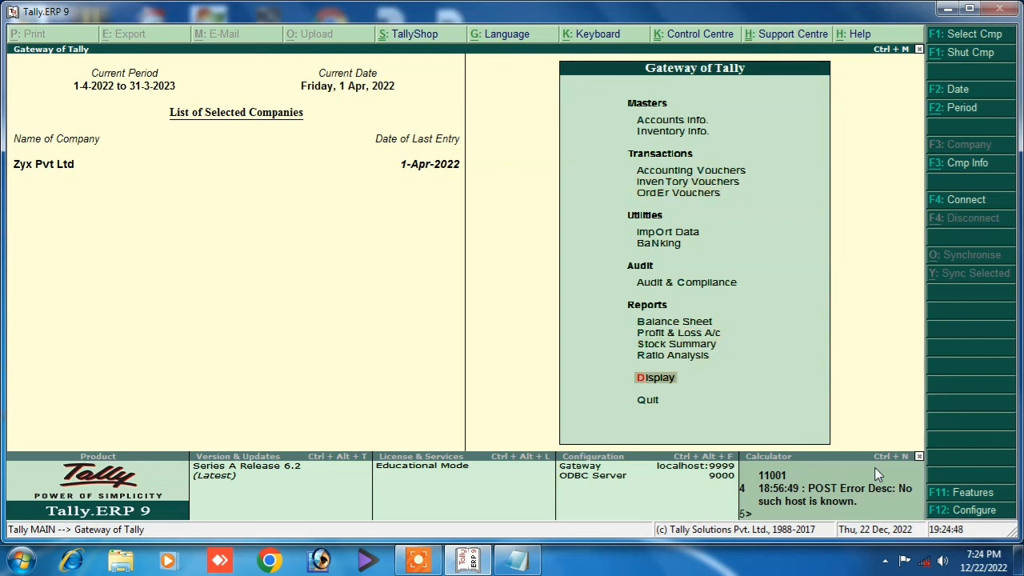
key("Down")
key("Up")
key("Return")
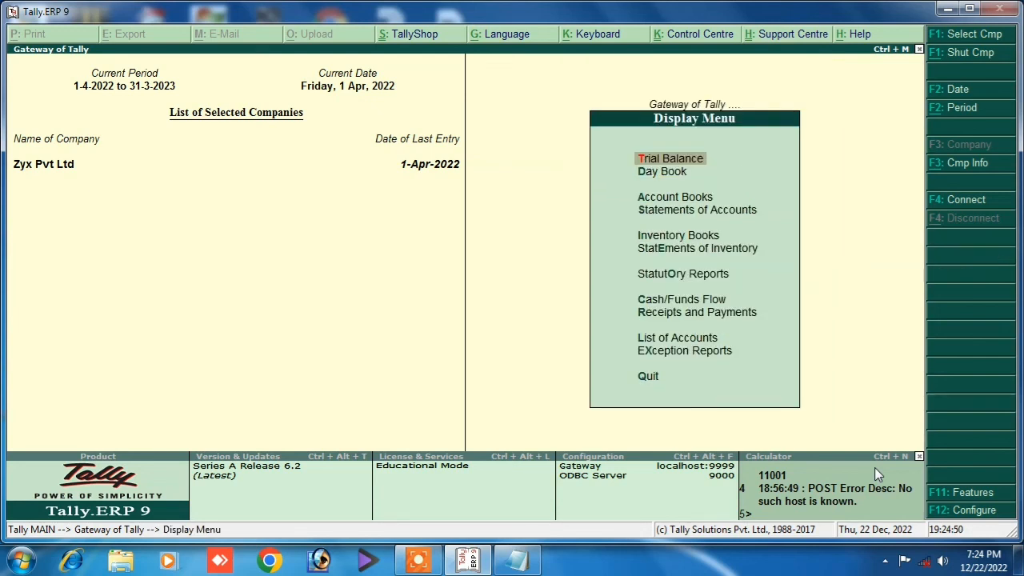
key("Down")
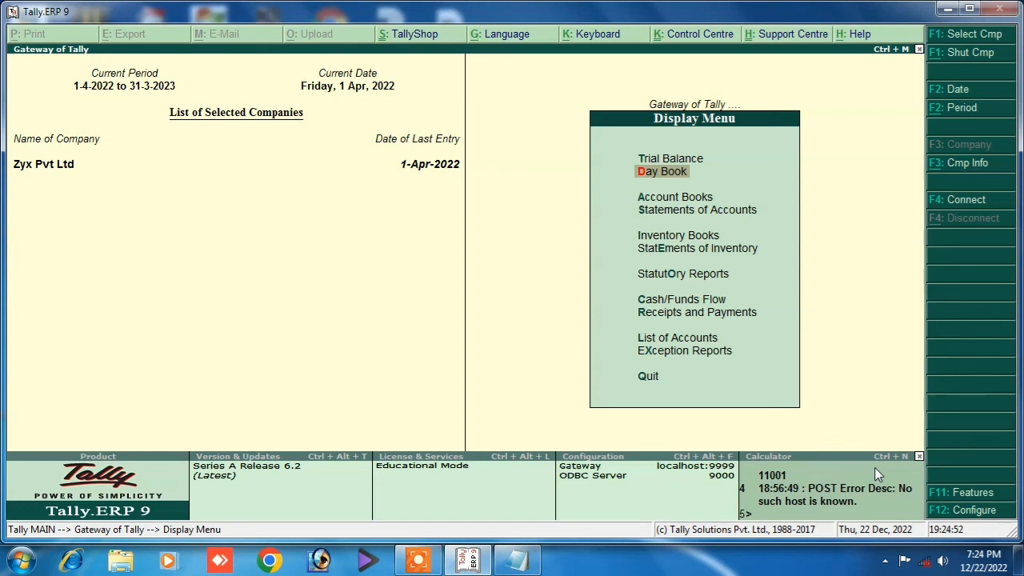
key("Return")
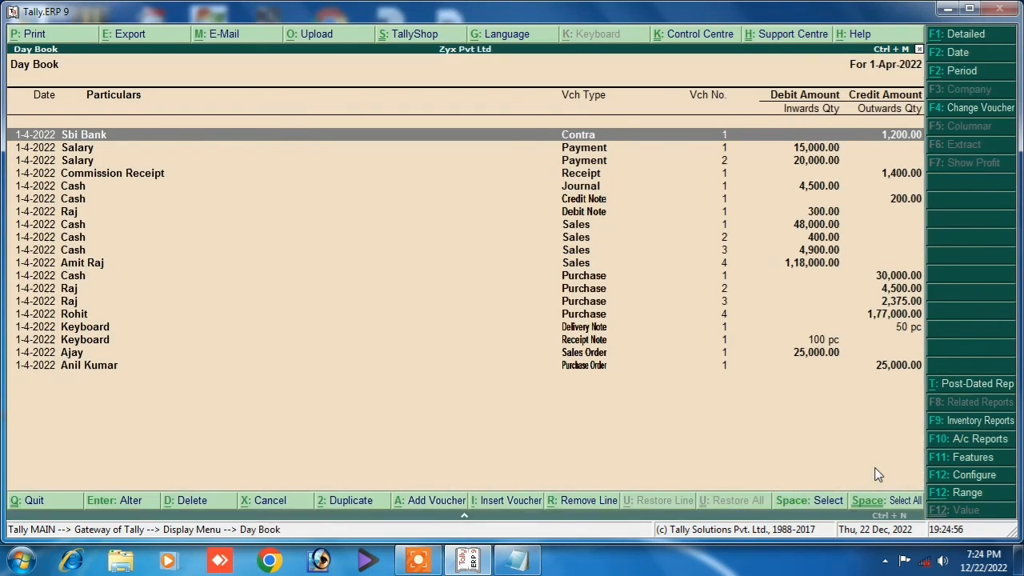
Highlight the Sales voucher No. 4 row for 1,18,000.00 in the Day Book.
key("Down")
key("Down")
key("Down")
key("Down")
key("Down")
key("Down")
key("Down")
key("Down")
key("Down")
key("Down")
key("Down")
key("Down")
key("Down")
key("Down")
key("Down")
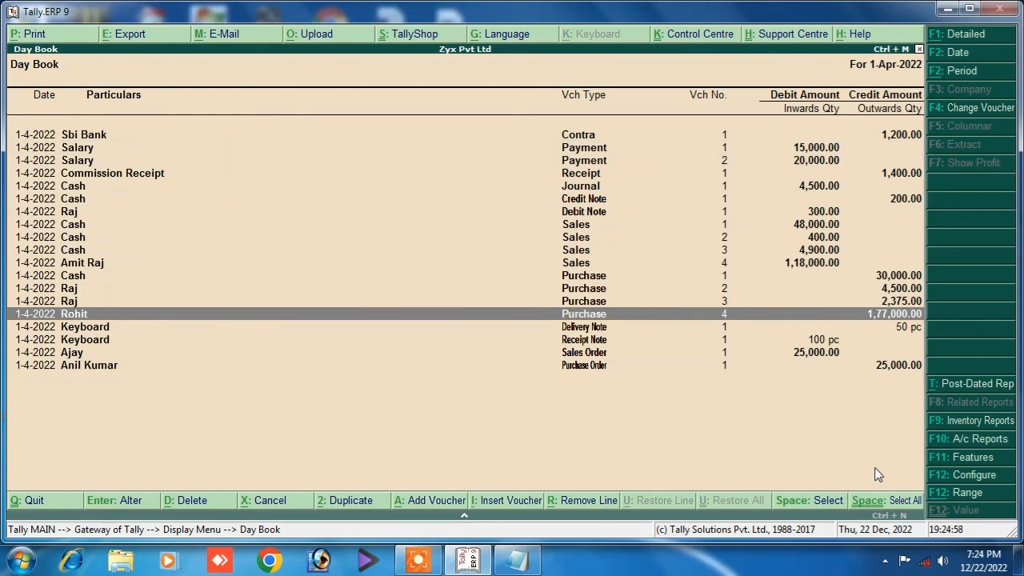
key("Up")
key("Down")
key("Down")
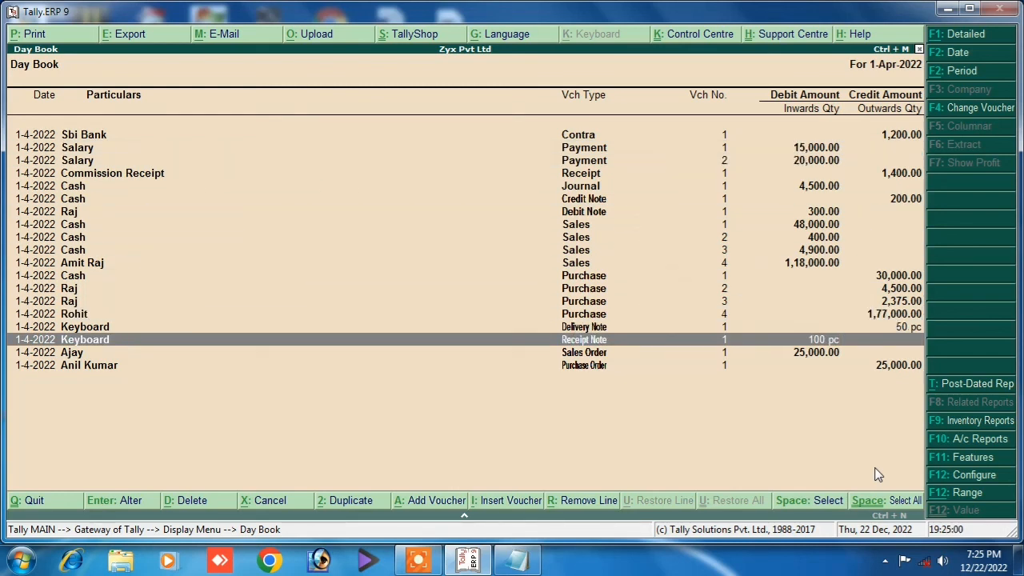
key("Up")
key("Up")
key("Up")
key("Up")
key("Up")
key("Up")
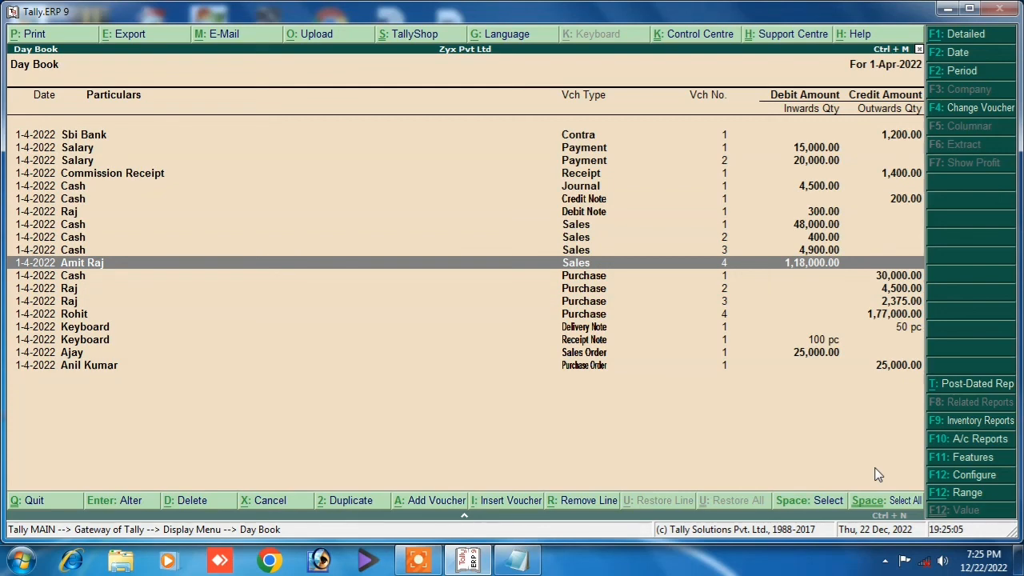
Open Sales voucher 4 for alteration and advance through the header and party details to the Cpu item.
key("Return")
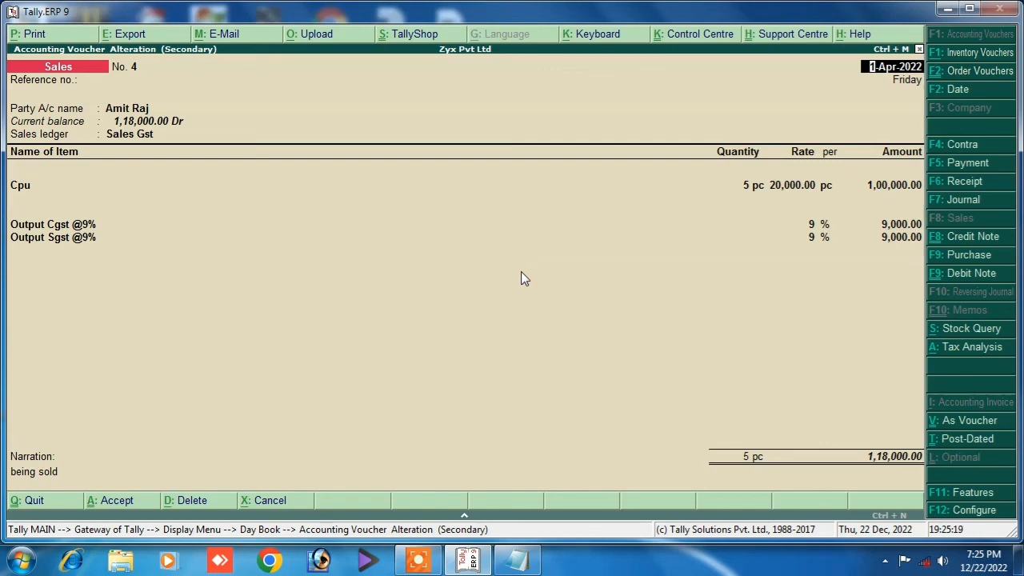
key("Return")
key("Return")
key("Return")
key("Return")
key("Return")
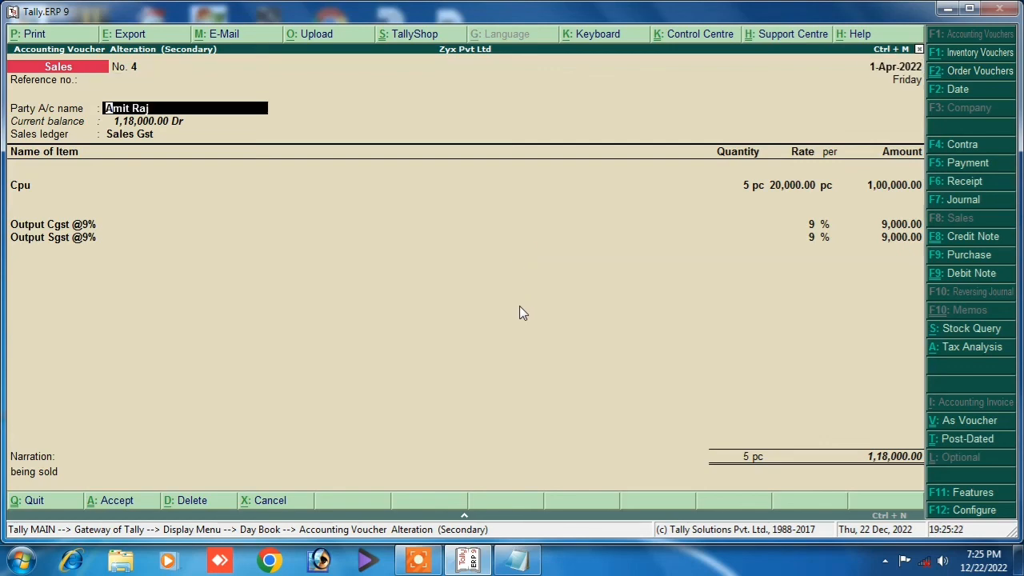
key("Return")
key("Return")
key("Return")
key("Return")
key("Return")
key("Return")
key("Return")
key("Return")
key("Return")
key("Return")
key("Return")
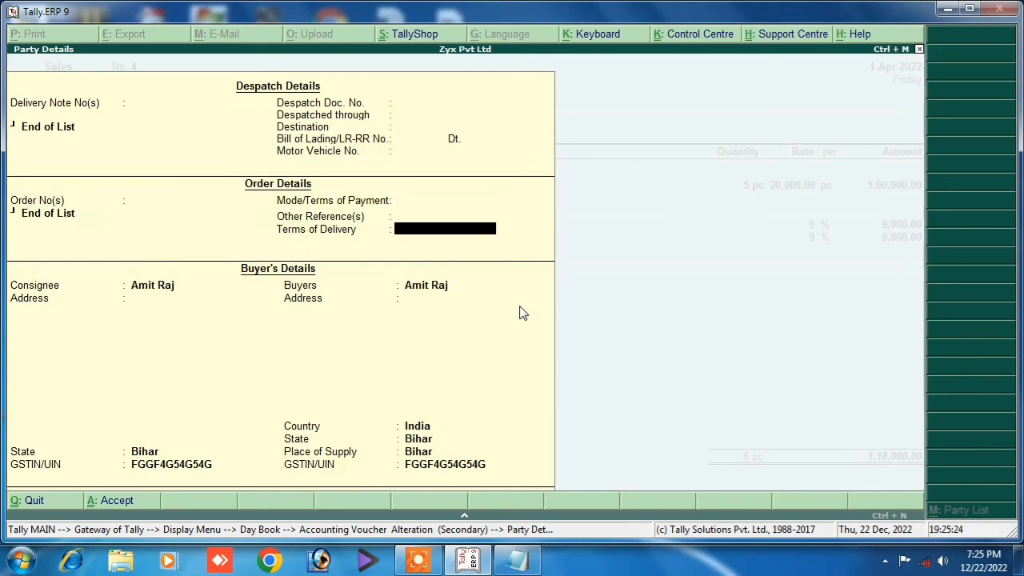
key("Return")
key("Return")
key("Return")
key("Return")
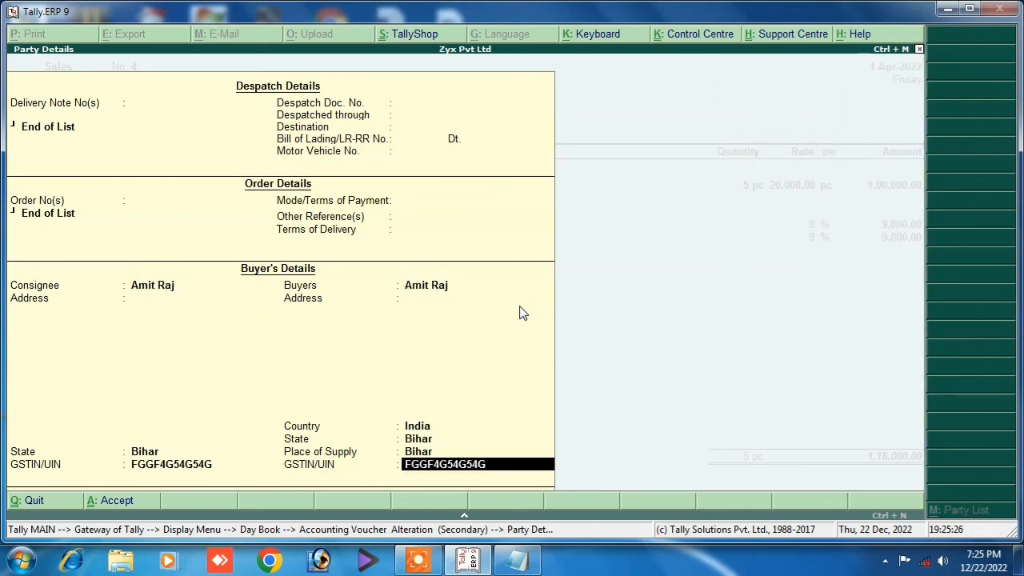
key("Return")
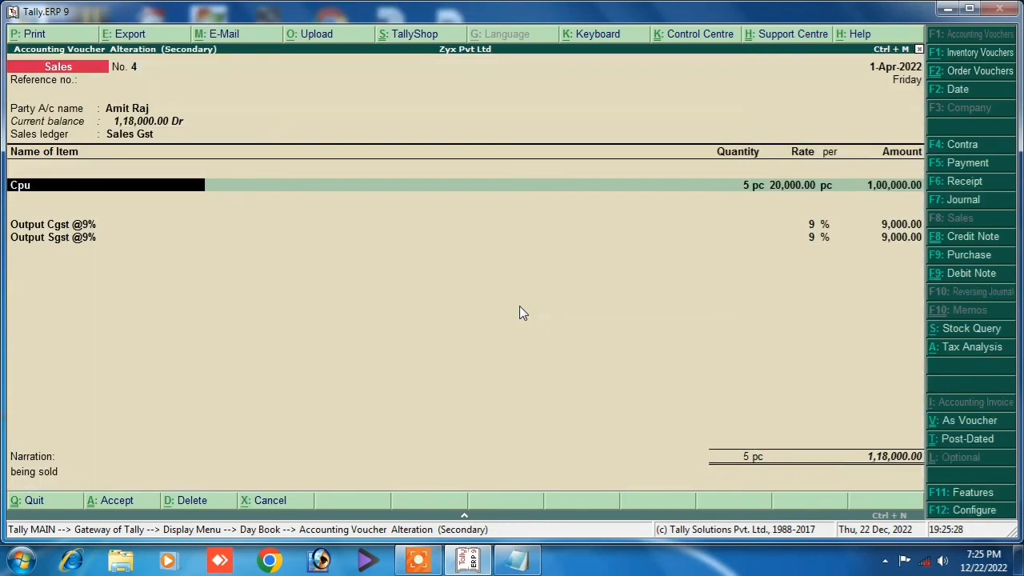
key("Return")
key("Return")
key("Return")
key("Return")
key("Return")
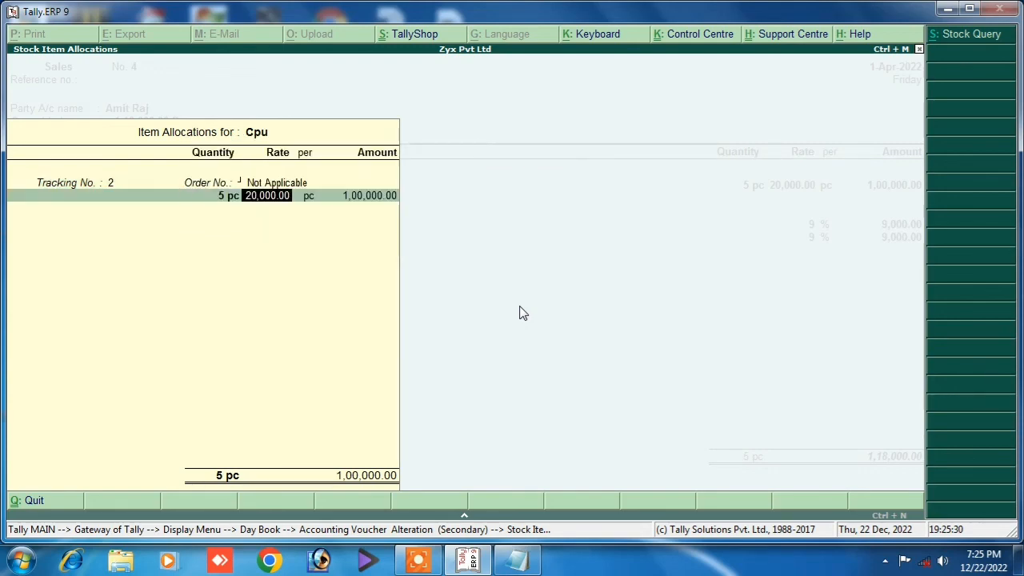
Change the Cpu quantity from 5 to 6 pc and accept the recalculated CGST and SGST lines.
key("BackSpace")
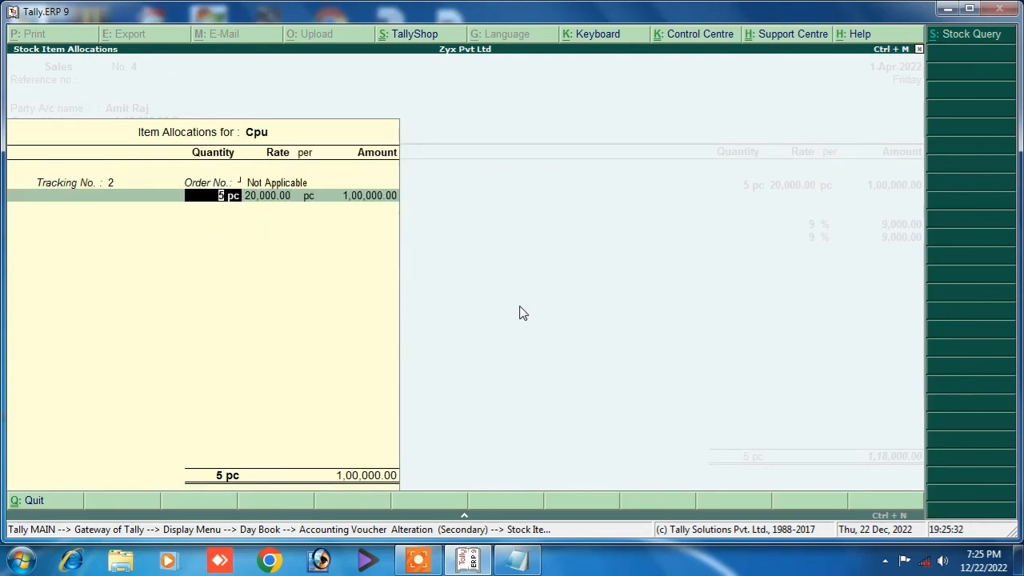
type("6")
key("Return")
key("Return")
key("Return")
key("Return")
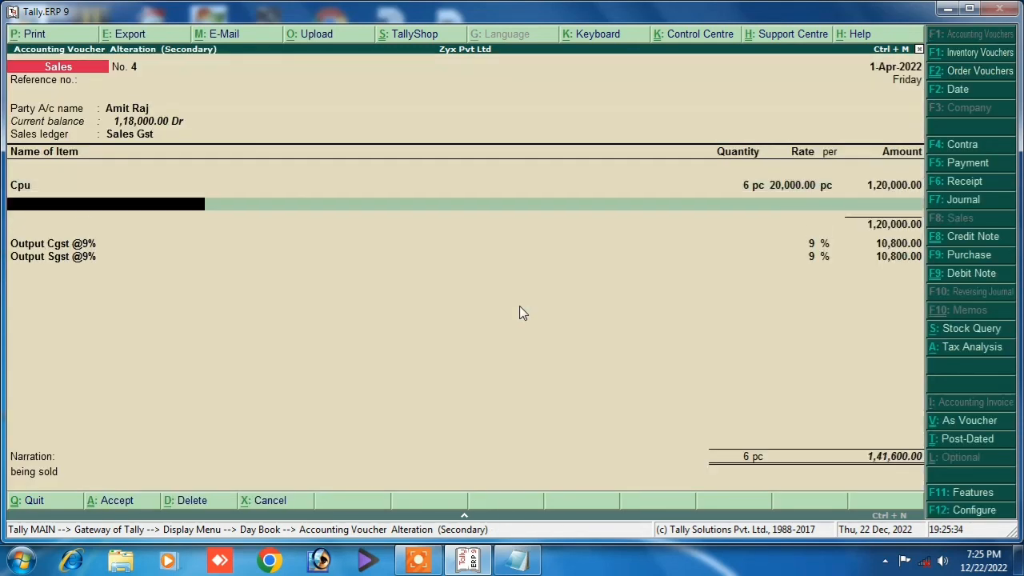
key("Return")
key("Return")
key("Return")
key("Return")
key("Return")
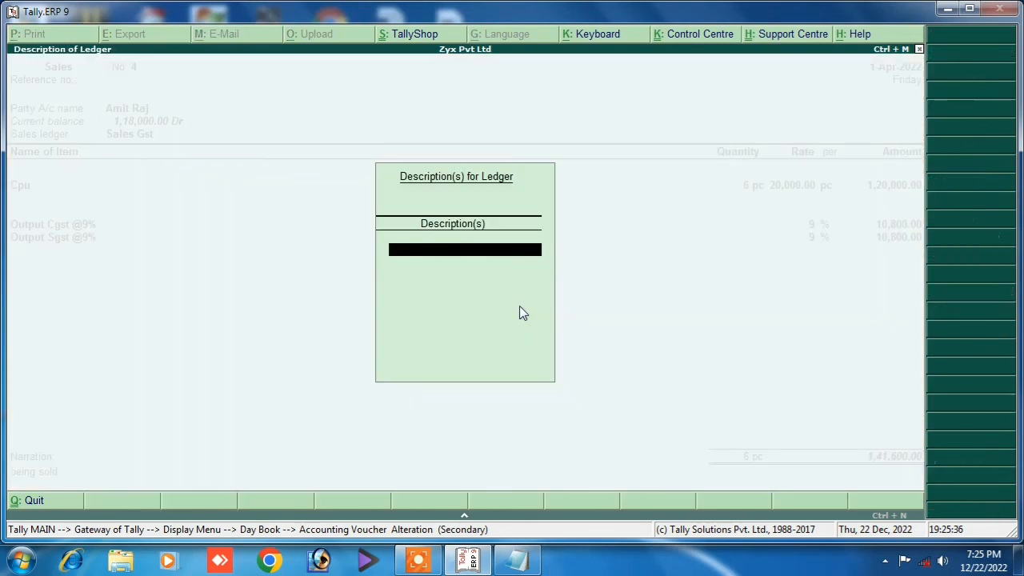
key("Return")
key("Return")
key("Return")
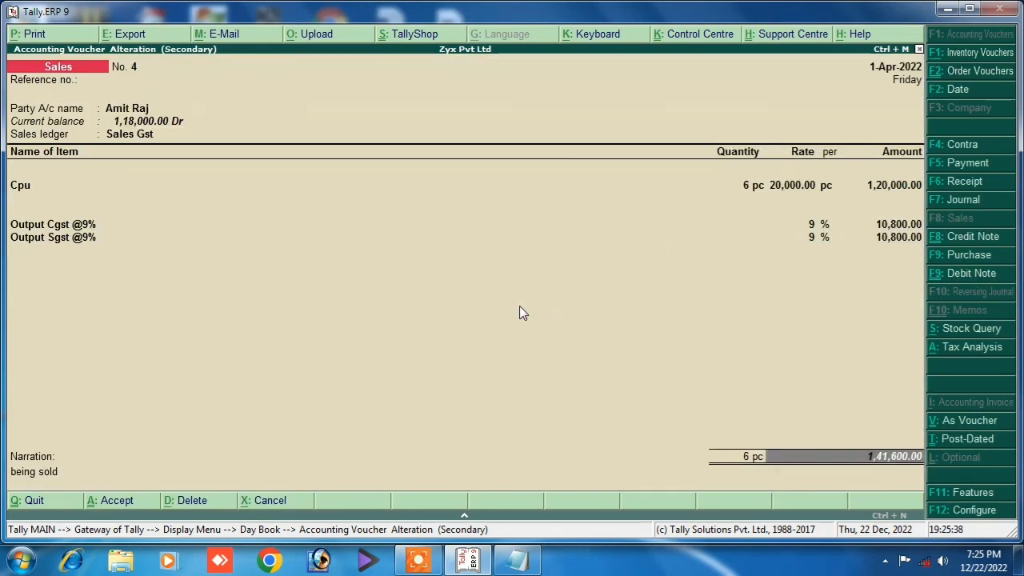
key("Return")
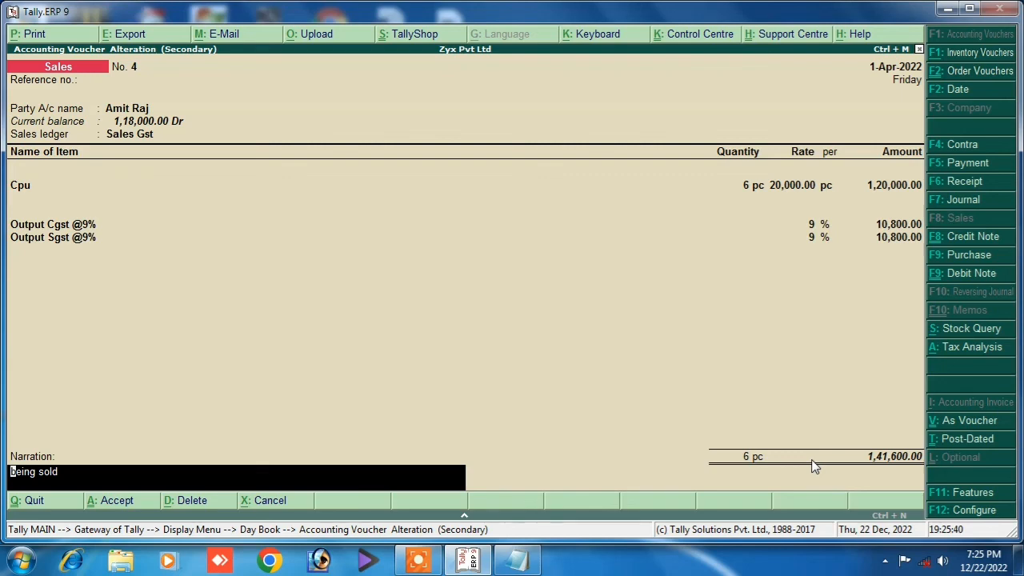
key("Return")
key("Return")
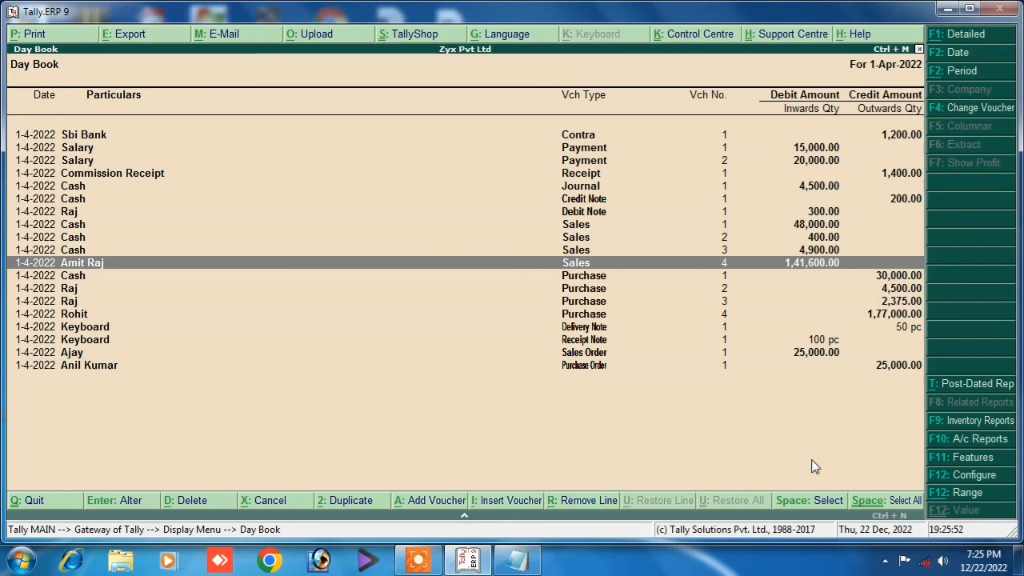
Reopen Sales voucher 4, now totalling 1,41,600.00, from the Day Book for alteration.
key("Return")
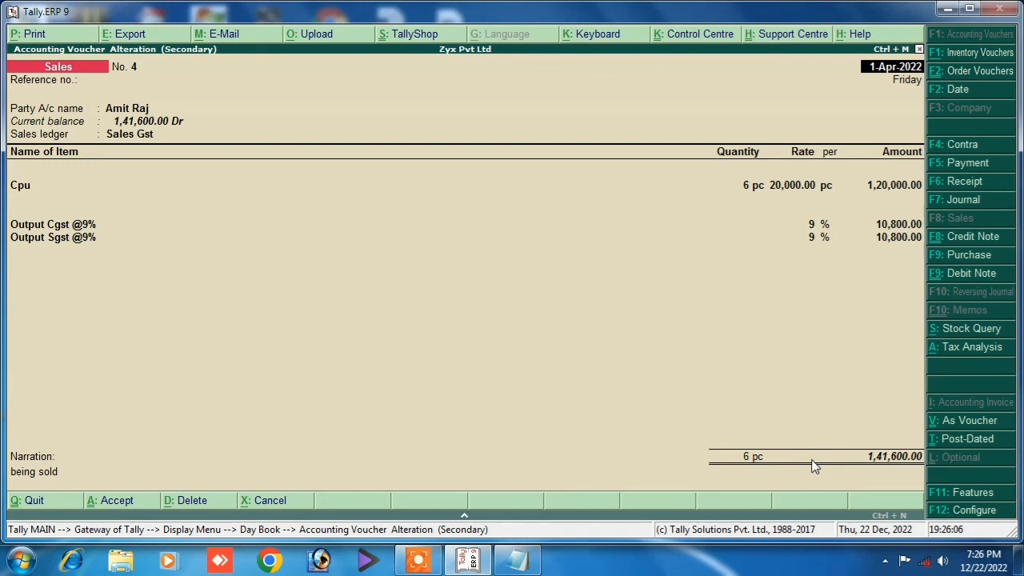
Print Sales voucher 4 to an XPS file named 'bill am' on the Desktop, then minimize Tally.
key("alt+p")
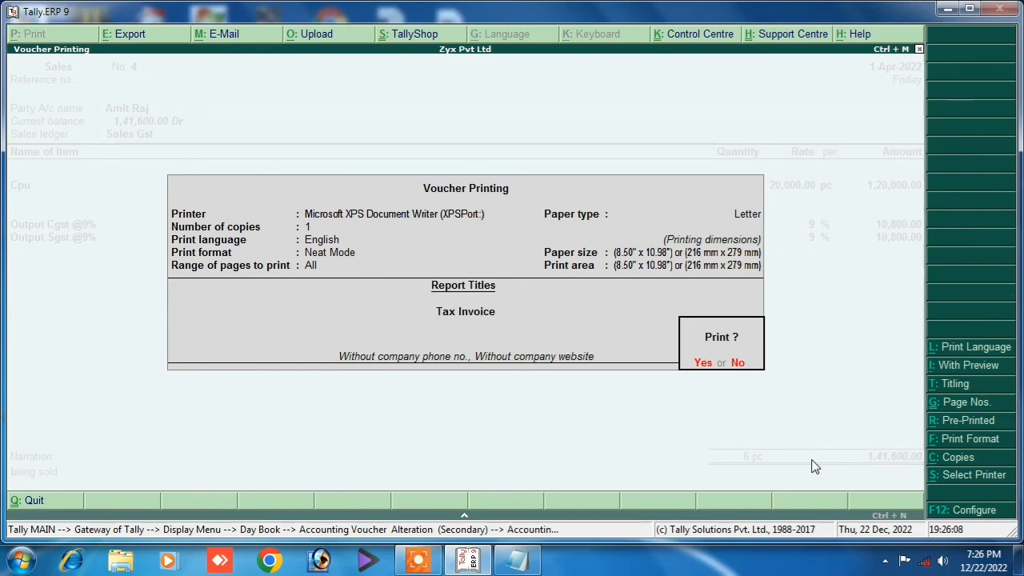
key("Return")
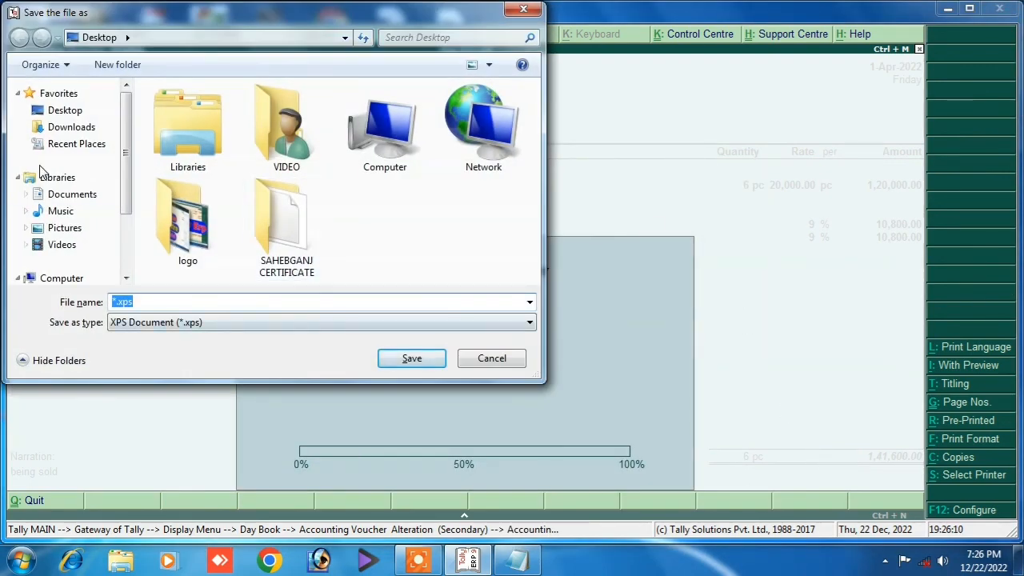
left_click(70, 110)
left_click(152, 302)
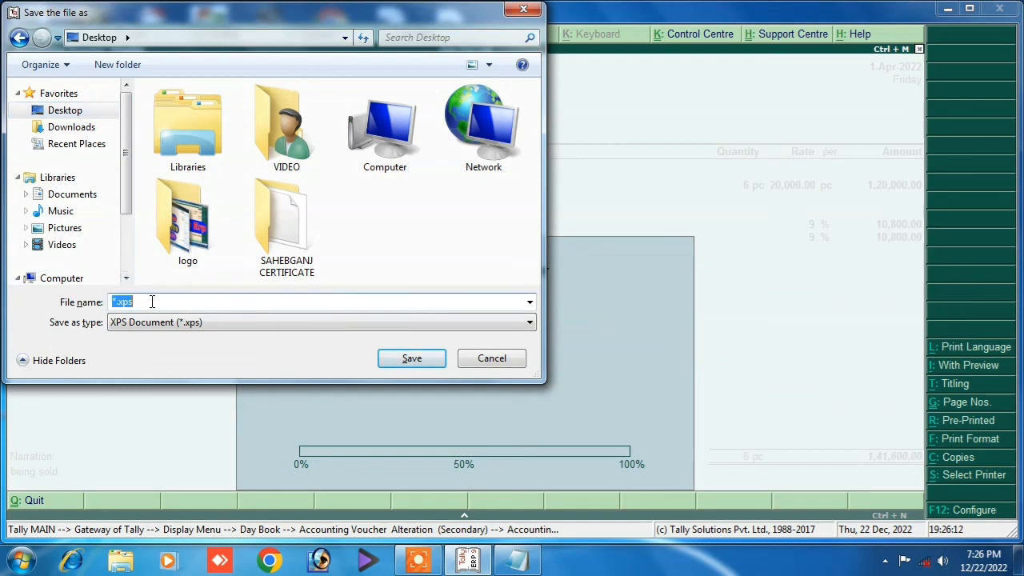
type("bill amit")
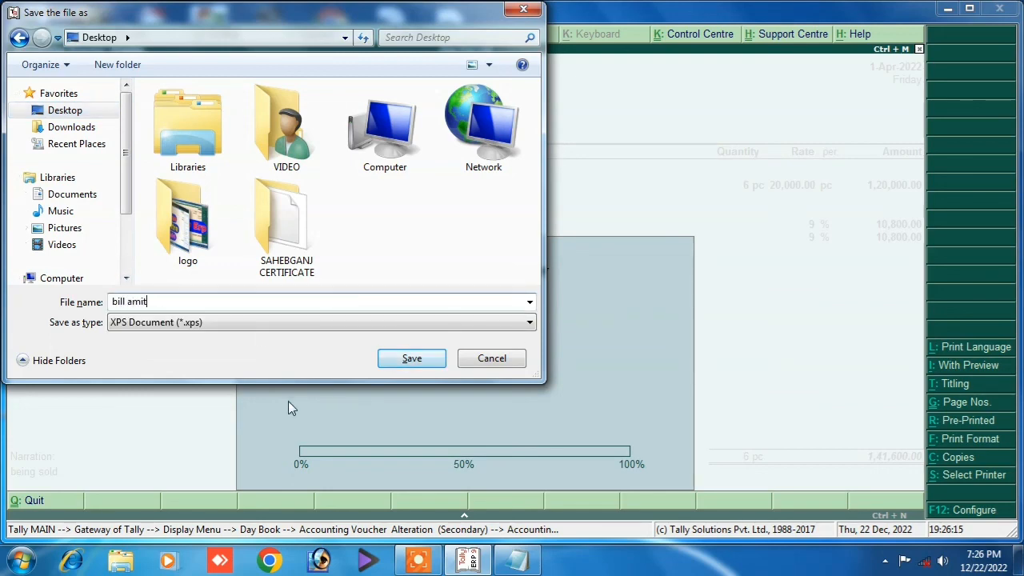
left_click(421, 356)
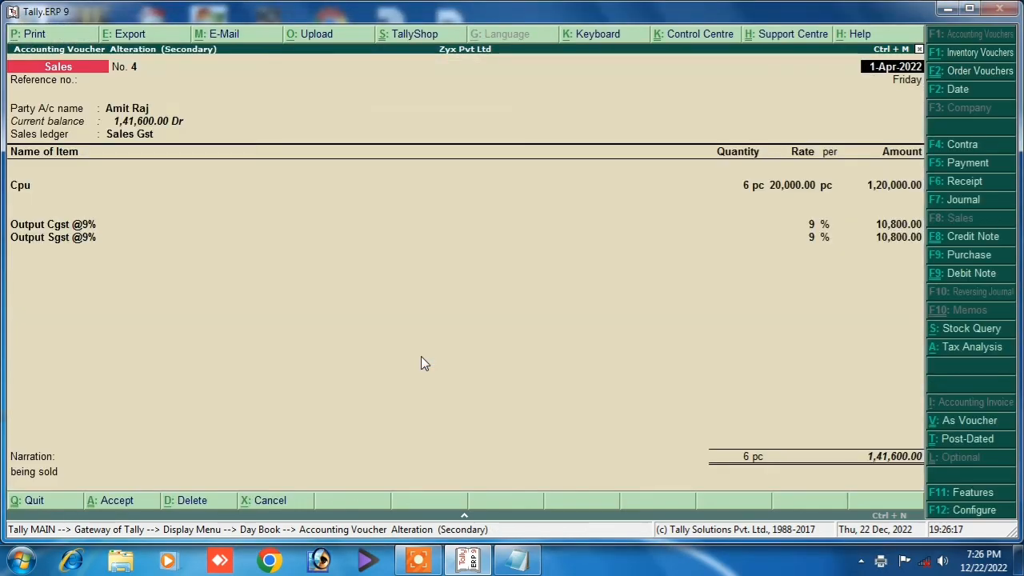
left_click(947, 9)
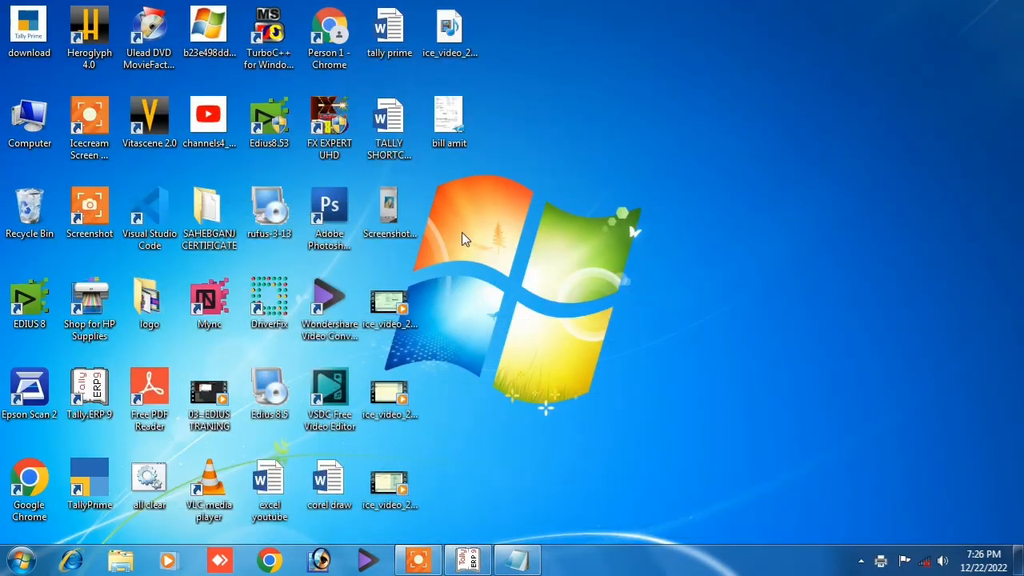
double_click(456, 122)
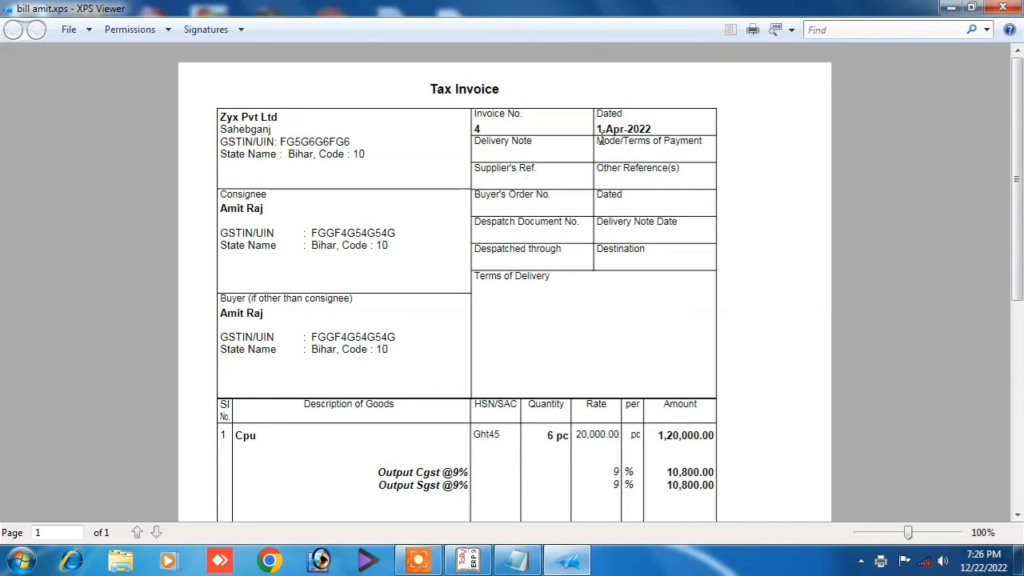
scroll(492, 343, "down", 3)
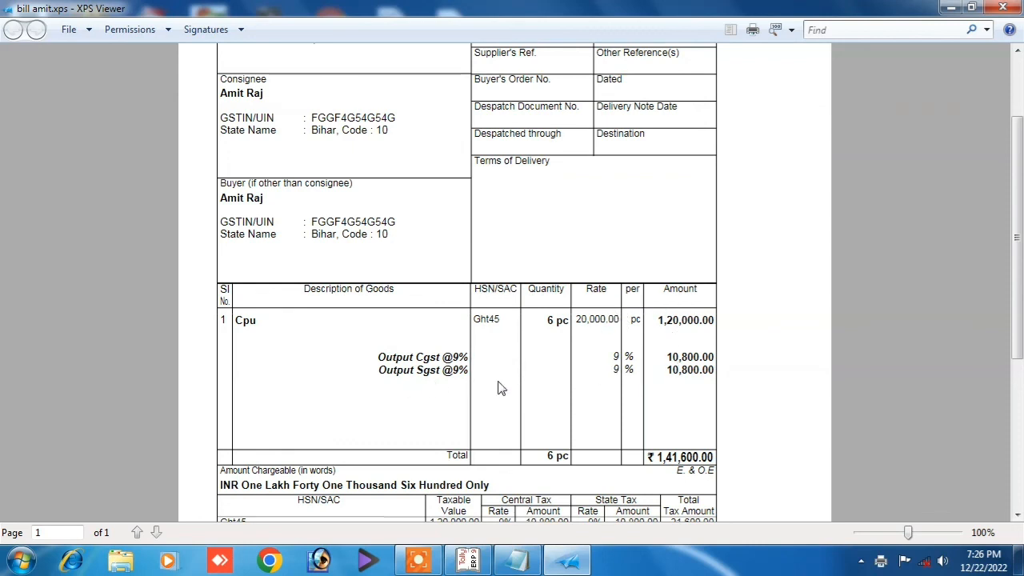
scroll(542, 408, "down", 2)
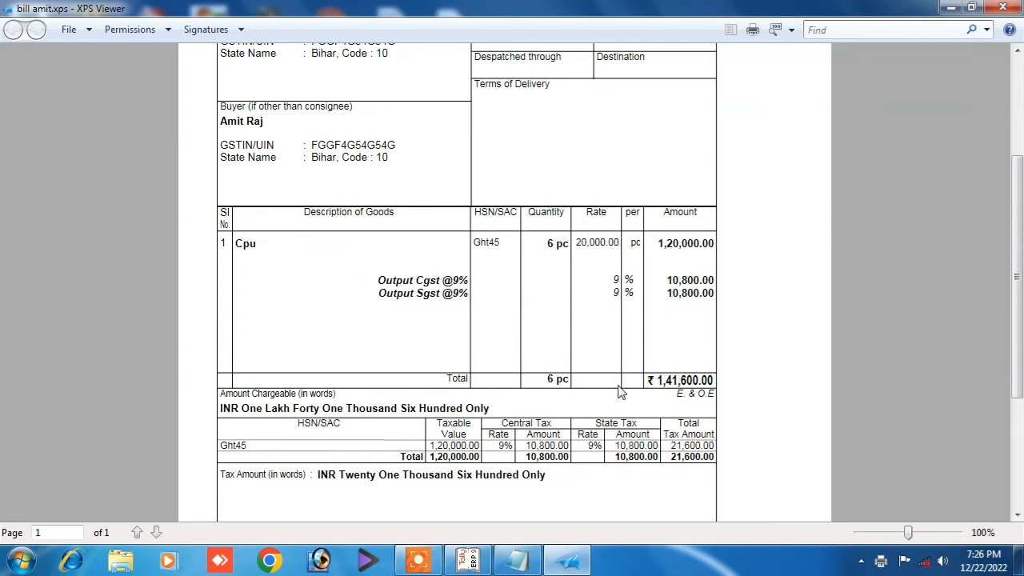
scroll(520, 424, "down", 2)
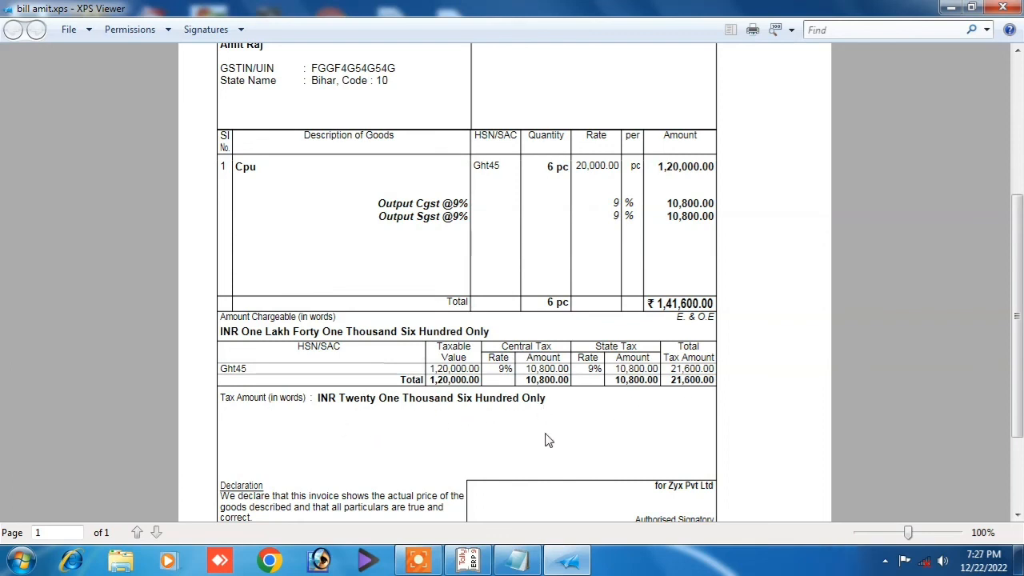
scroll(552, 442, "down", 2)
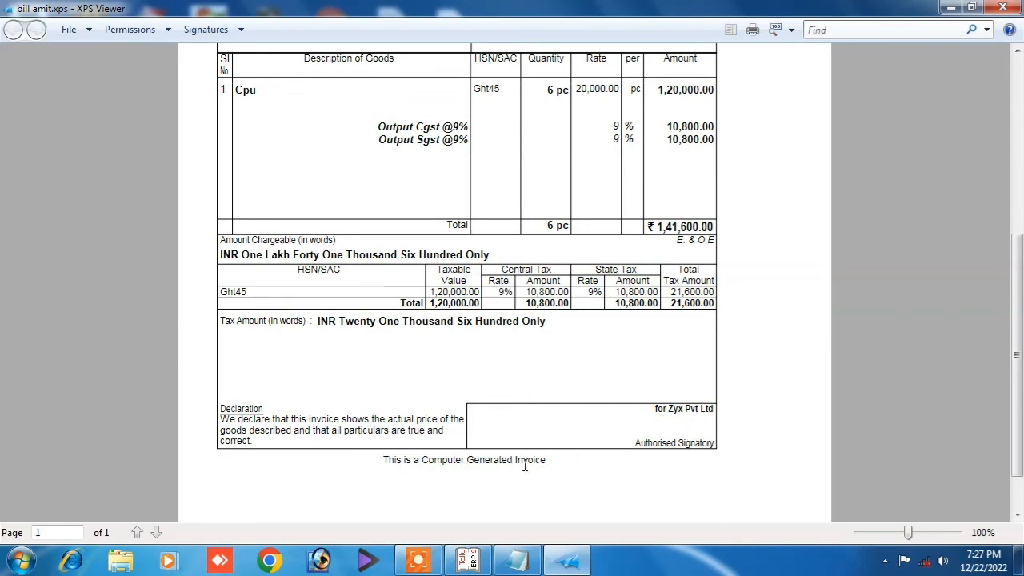
scroll(474, 406, "up", 5)
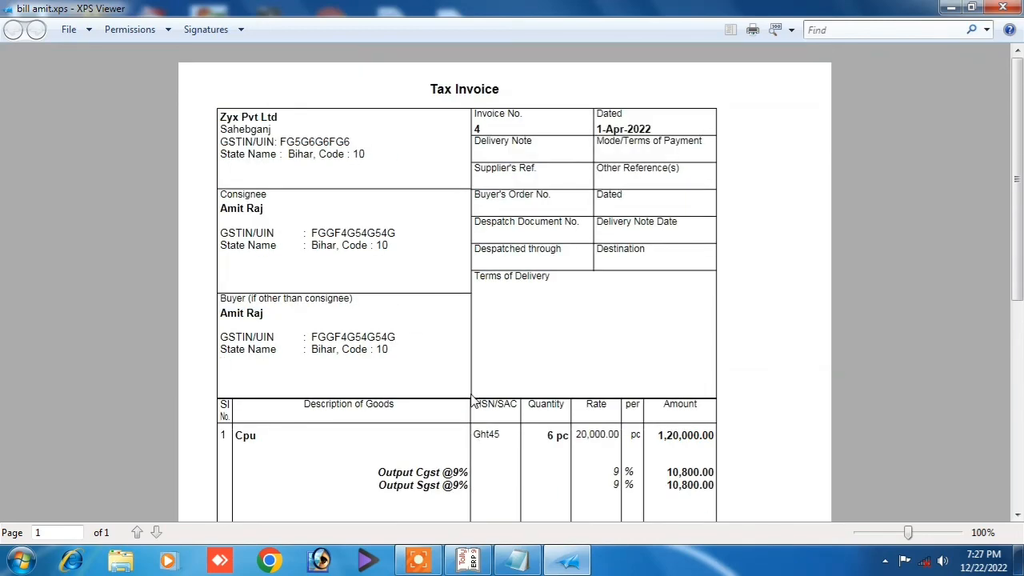
scroll(472, 404, "down", 5)
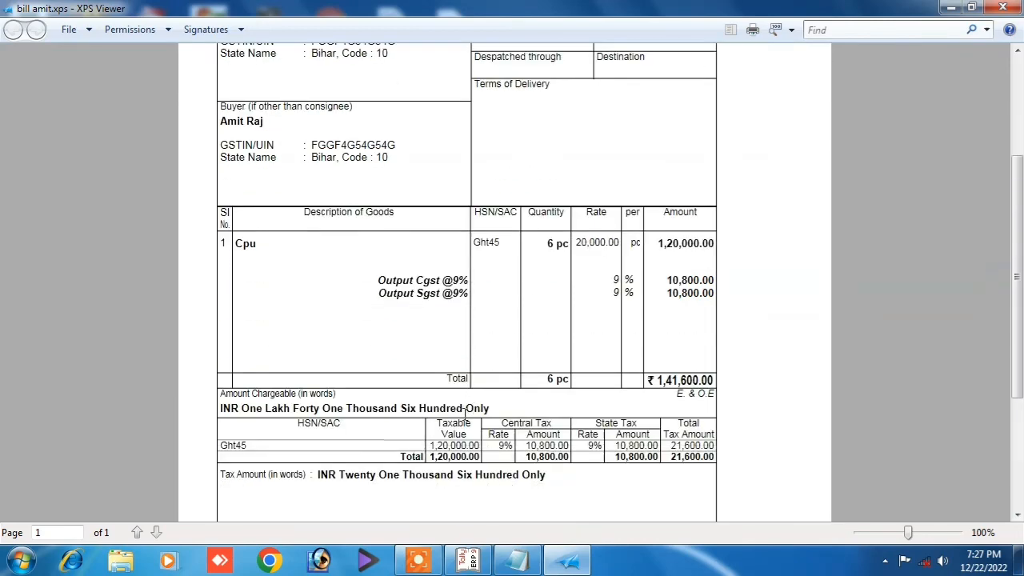
scroll(465, 407, "up", 5)
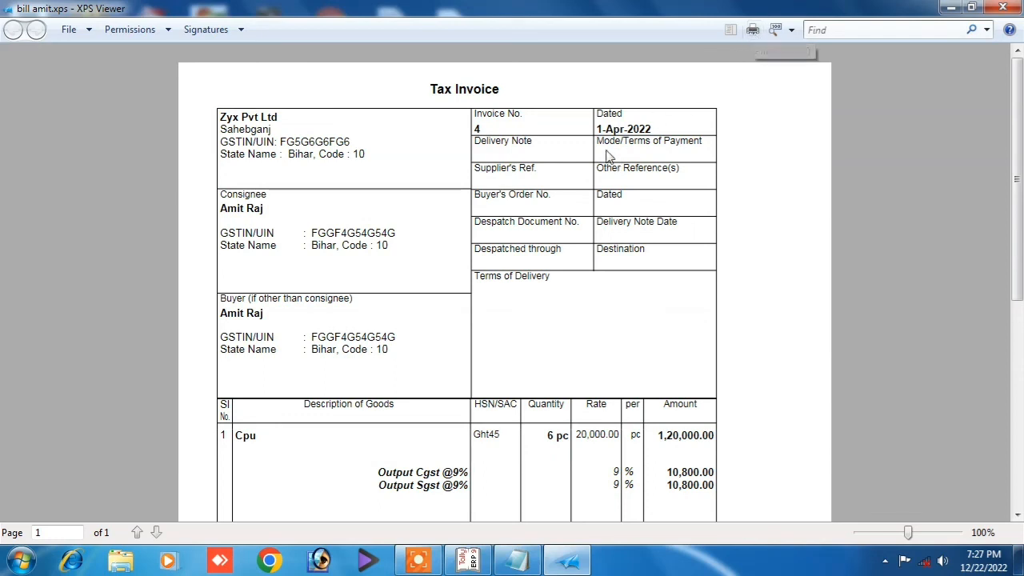
left_click(1000, 8)
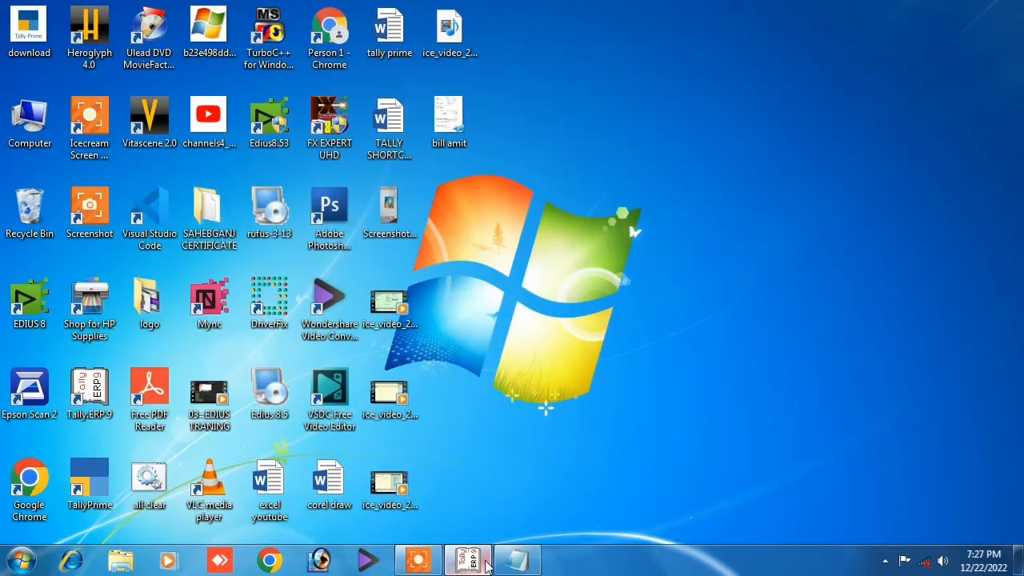
Export Sales voucher 4 as an A4 portrait JPEG image, overwriting Accounting Voucher.jpg.
left_click(461, 563)
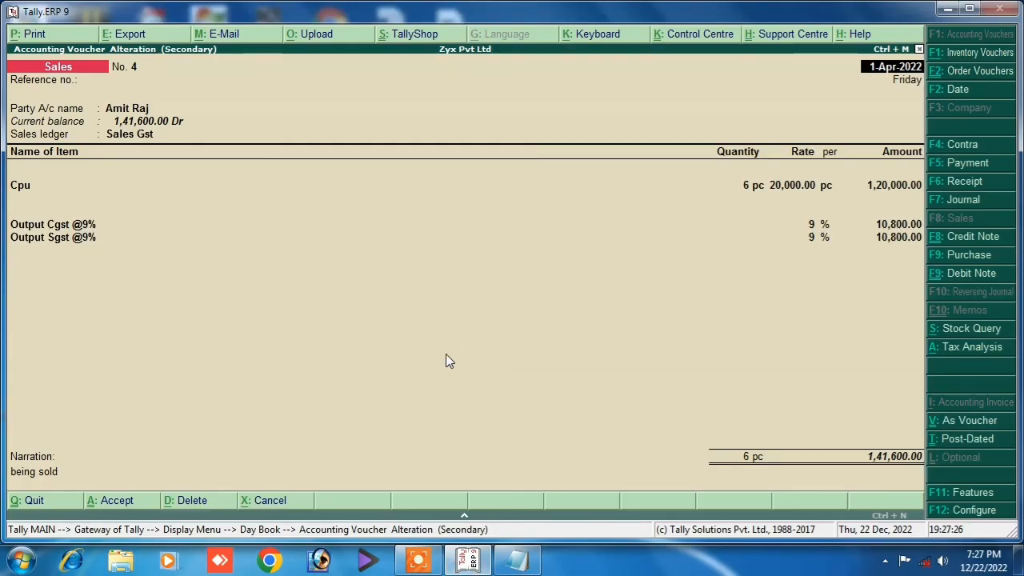
key("alt+e")
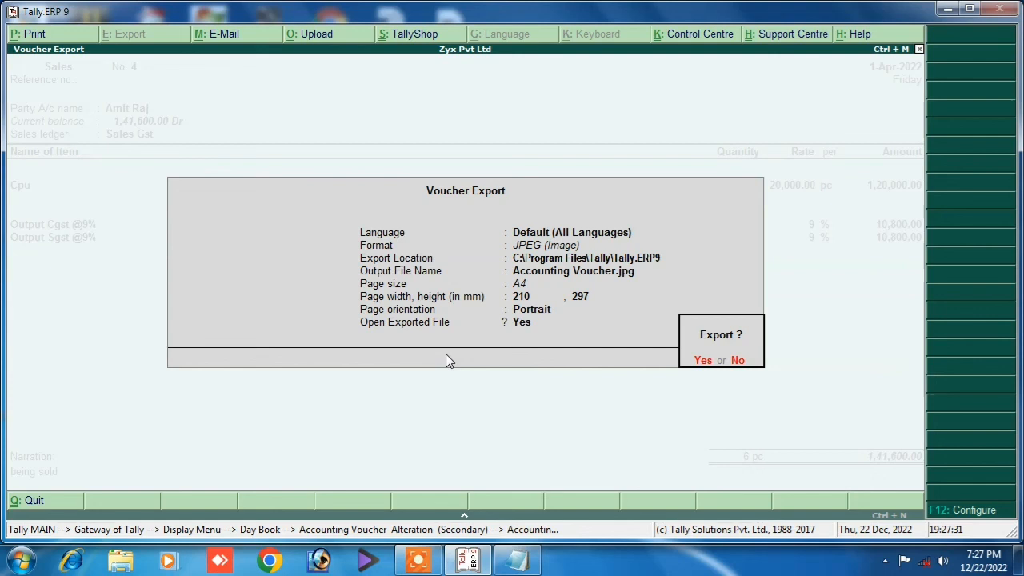
key("n")
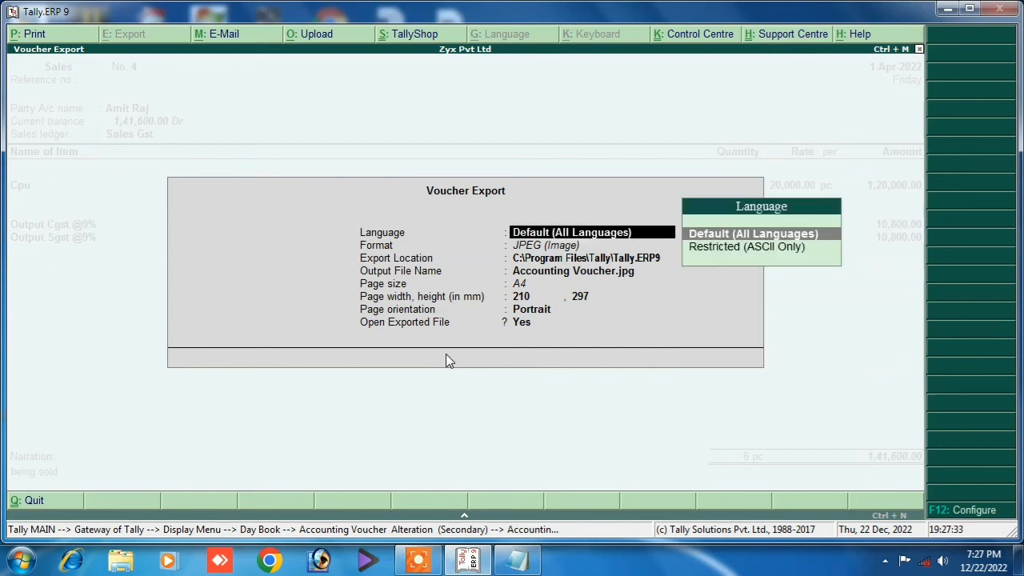
key("Return")
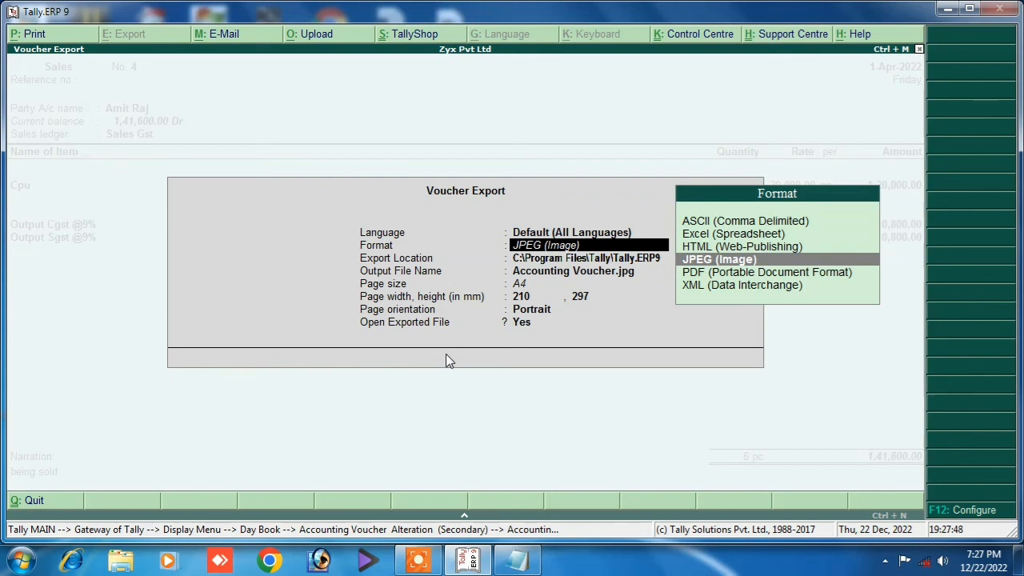
key("Return")
key("Return")
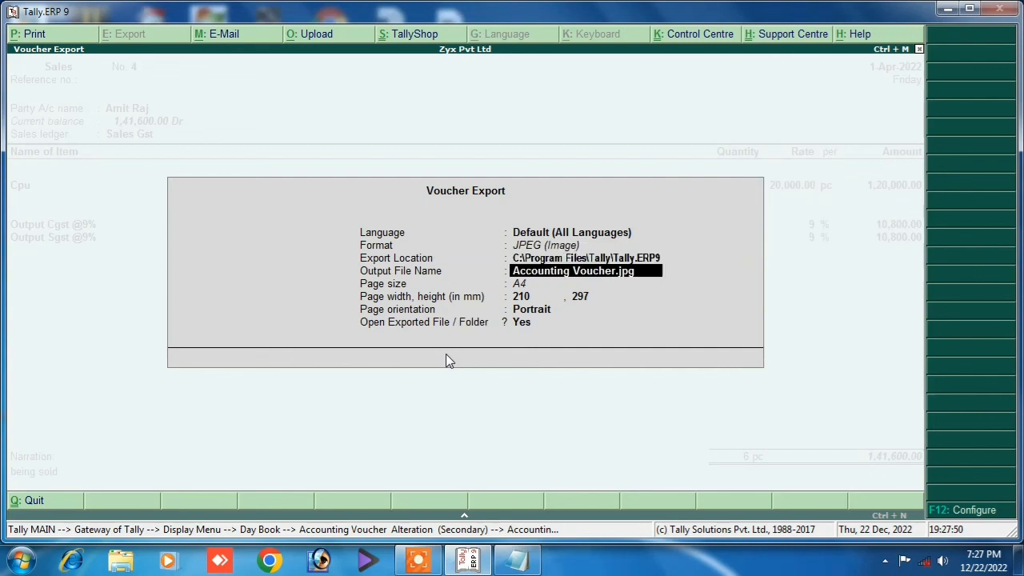
key("Return")
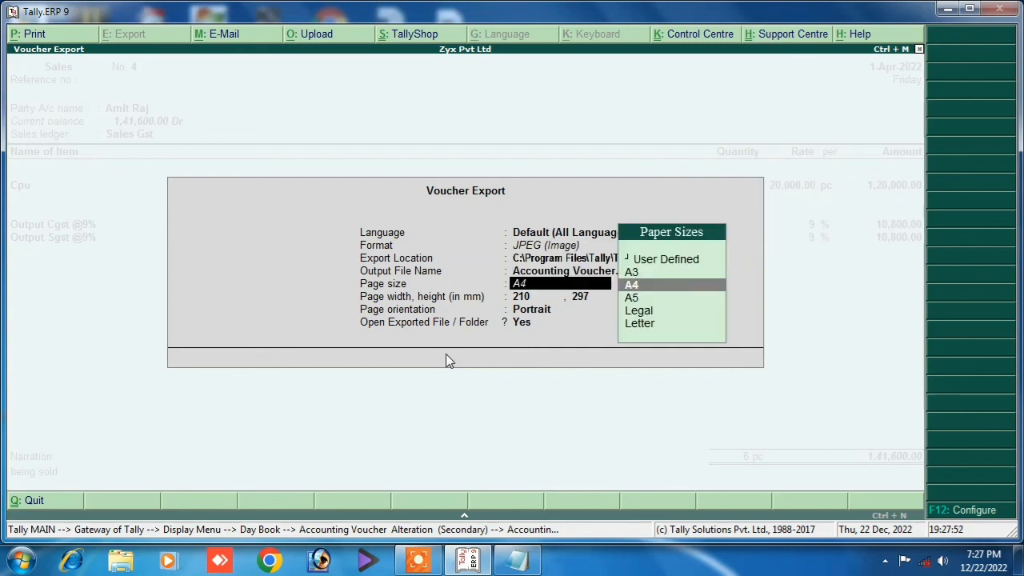
key("Return")
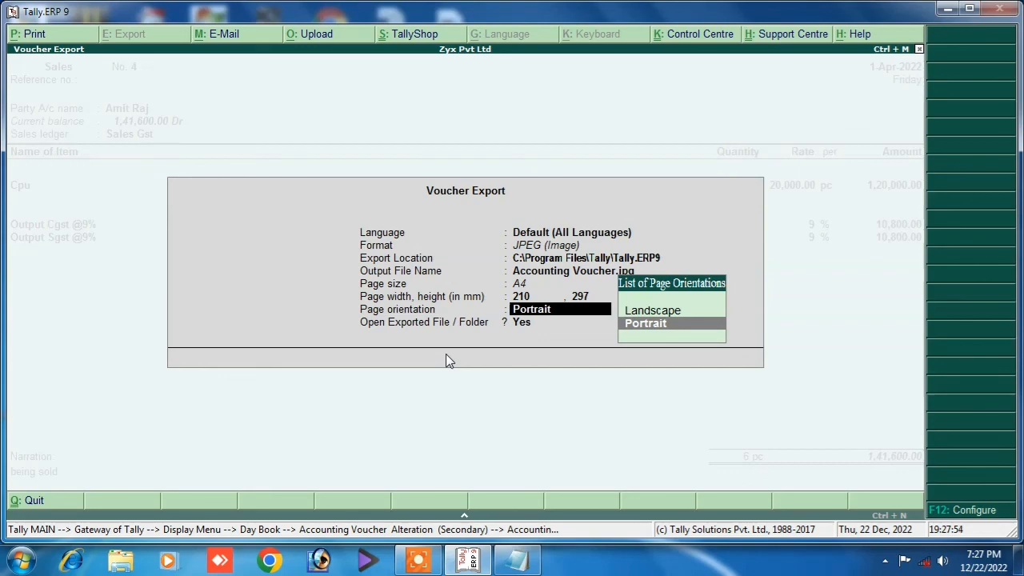
key("Return")
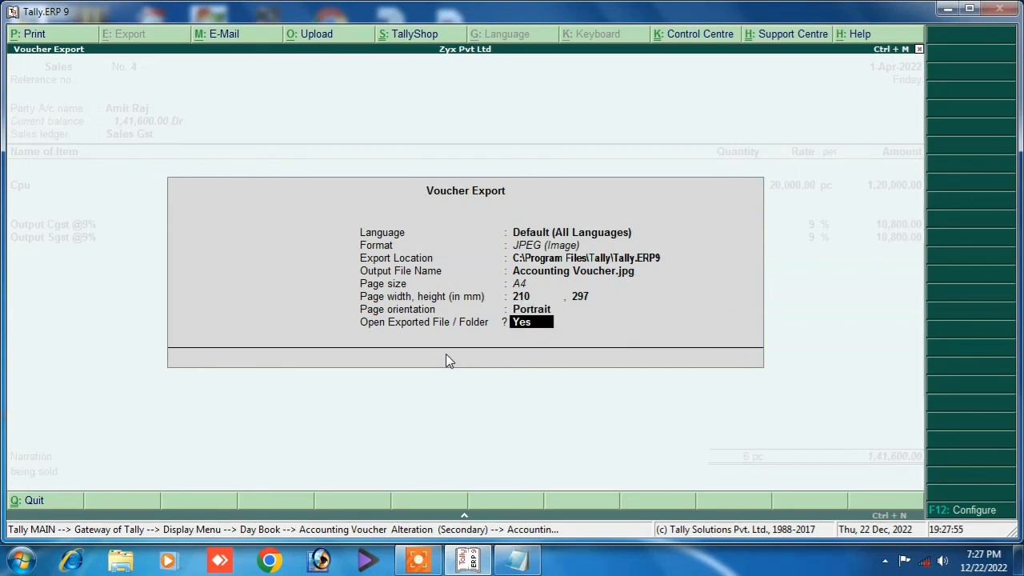
key("Return")
key("Return")
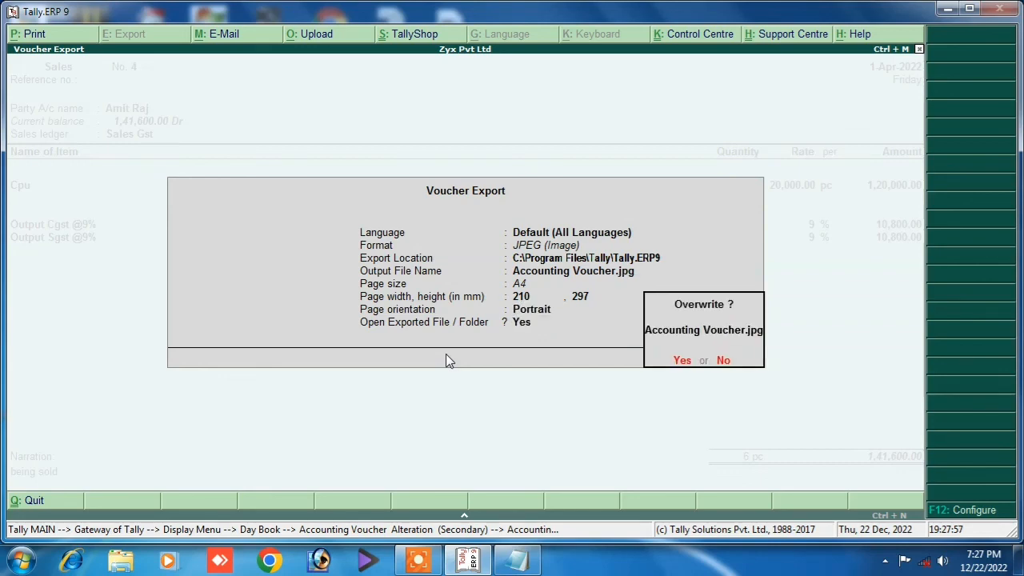
key("Return")
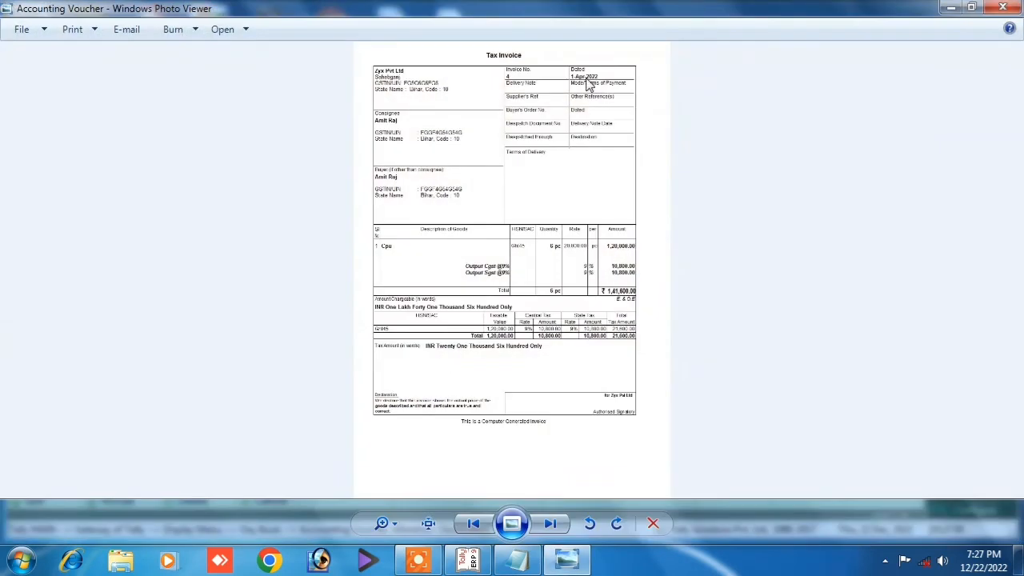
Zoom into the exported invoice image, pan from the header down to the declaration, then close it.
left_click(395, 522)
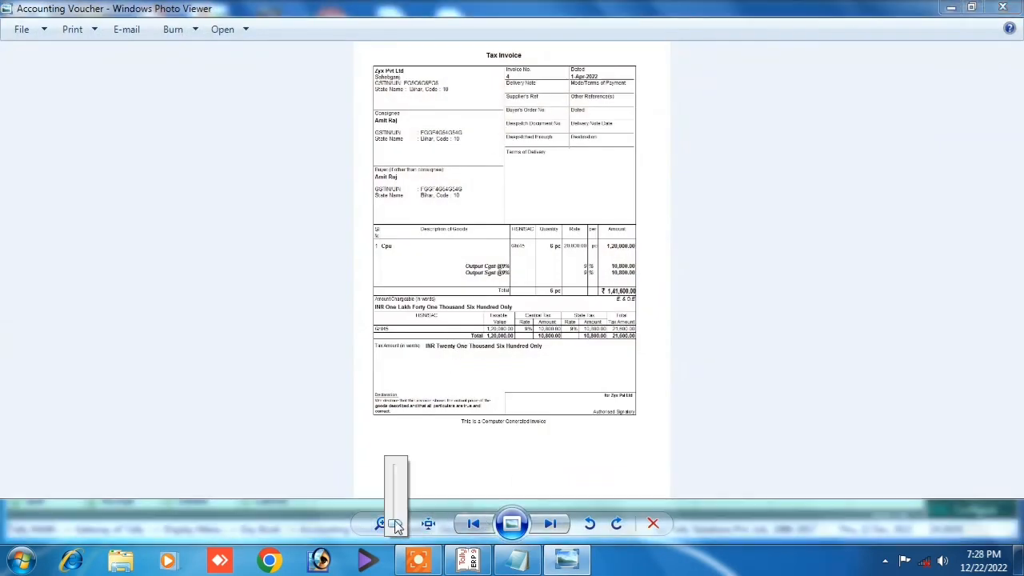
left_click_drag(396, 525, 390, 512)
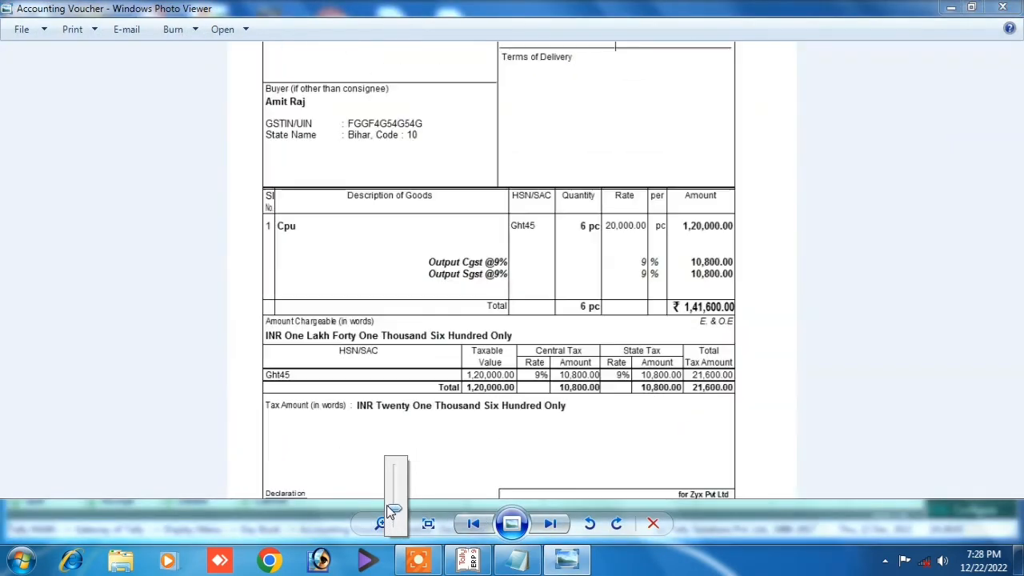
left_click_drag(508, 151, 489, 187)
left_click_drag(506, 356, 501, 208)
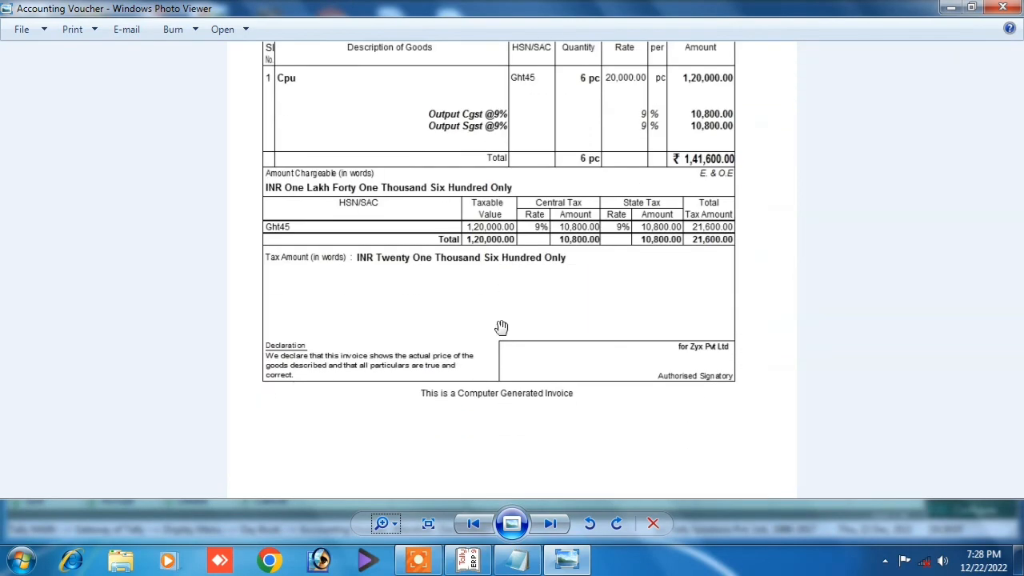
left_click_drag(501, 327, 505, 279)
left_click(1003, 8)
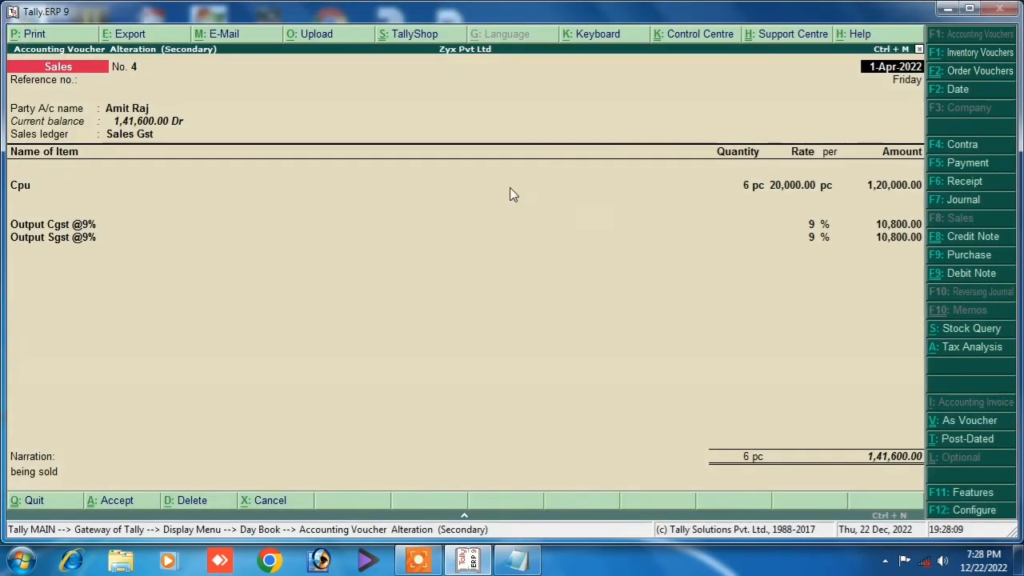